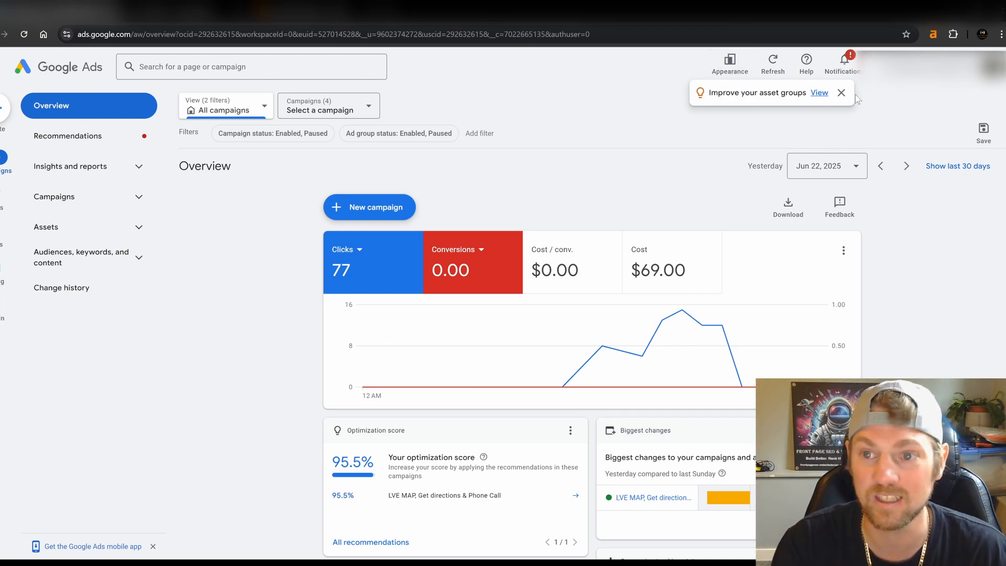
pyautogui.click(842, 92)
pyautogui.click(714, 63)
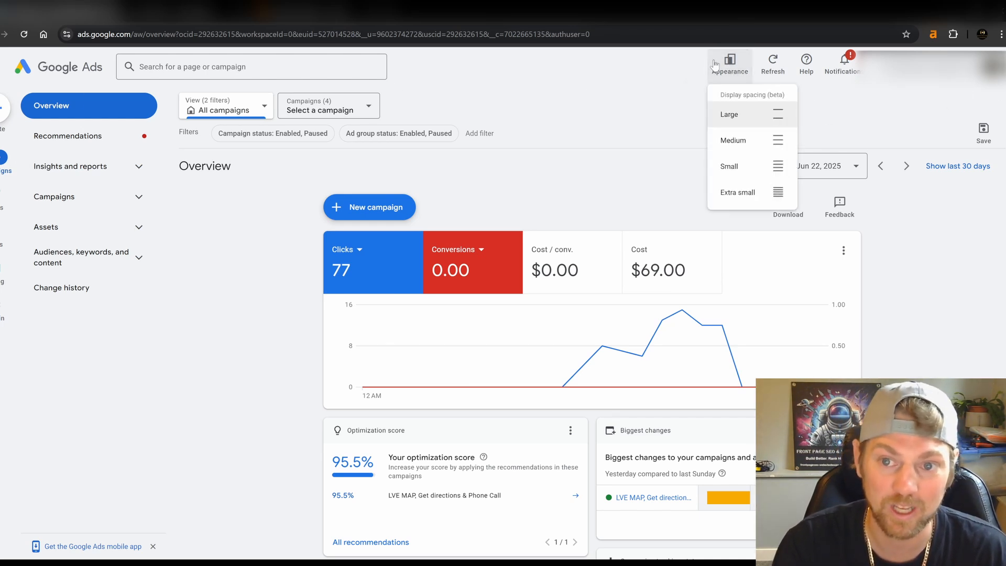
pyautogui.click(647, 77)
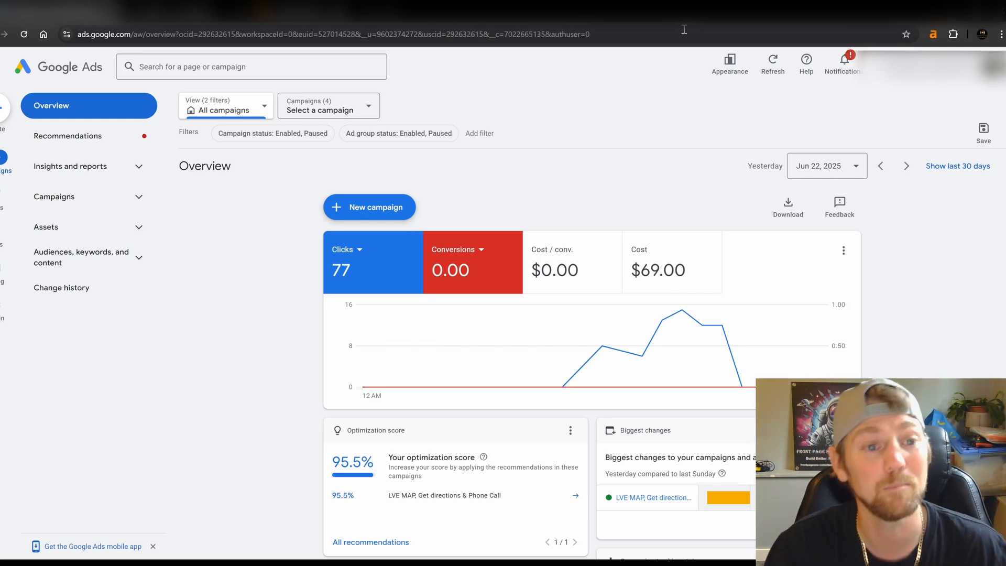
pyautogui.click(333, 112)
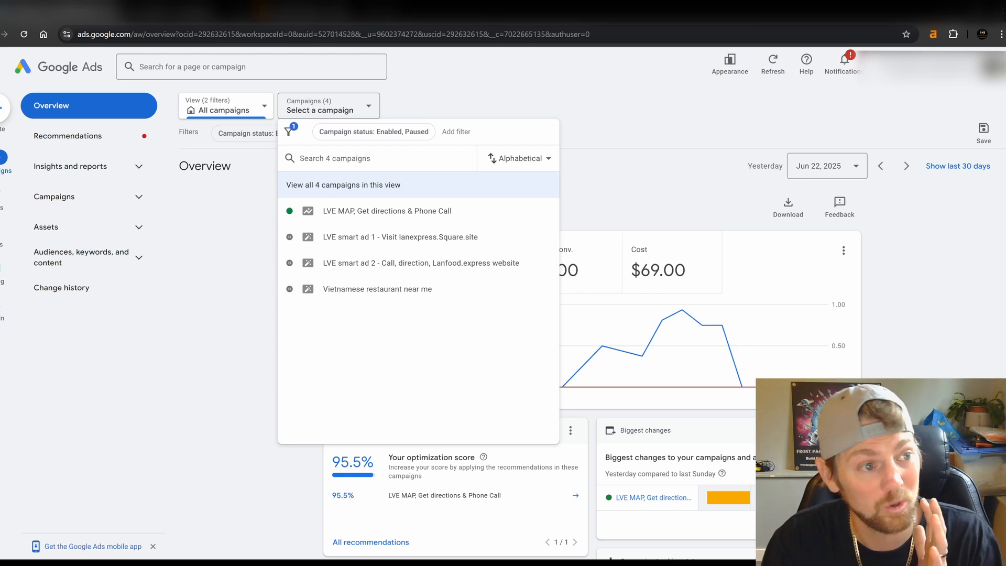
pyautogui.click(219, 359)
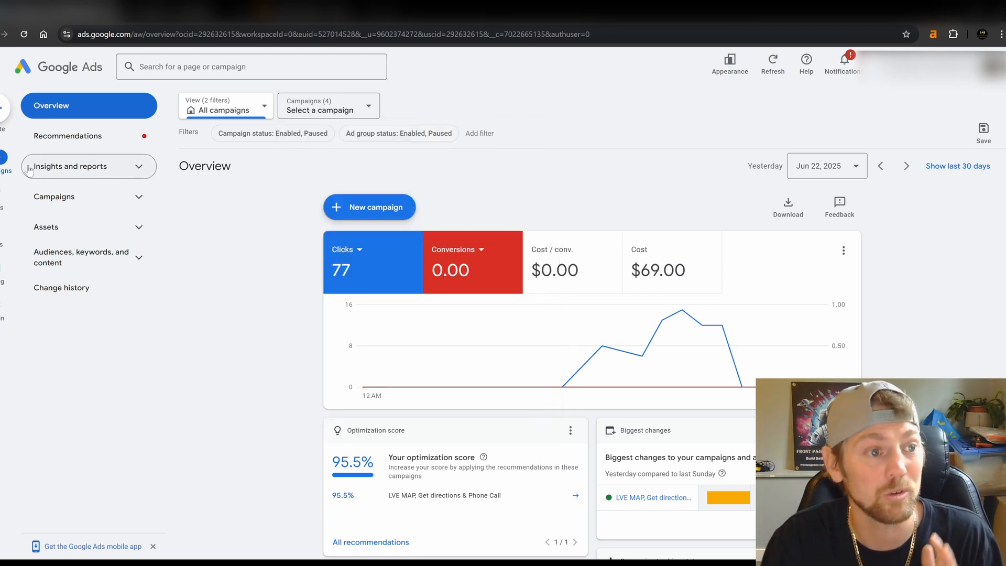
# Start creating a new campaign and choose Website traffic as its objective.
pyautogui.click(3, 107)
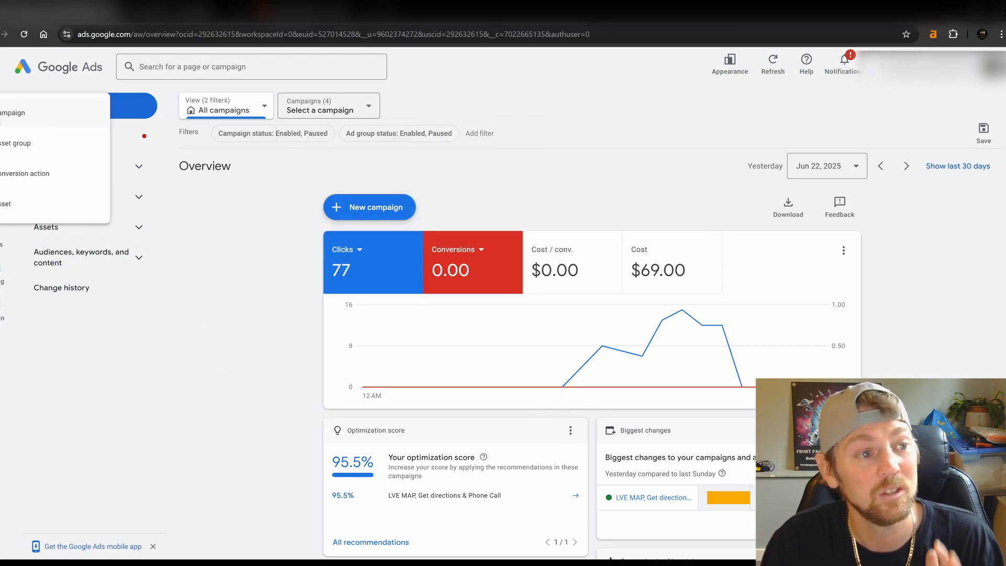
pyautogui.click(61, 124)
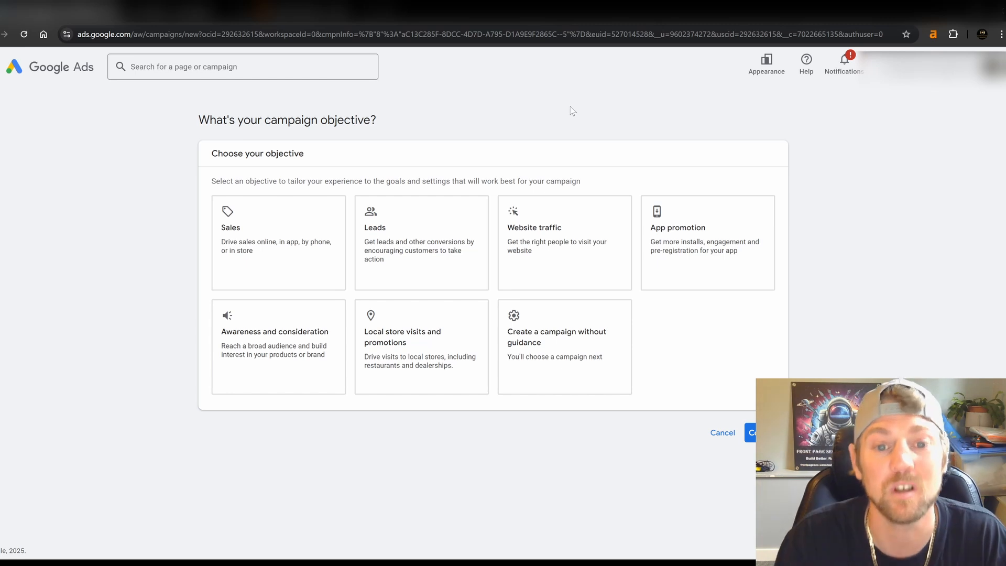
pyautogui.click(574, 233)
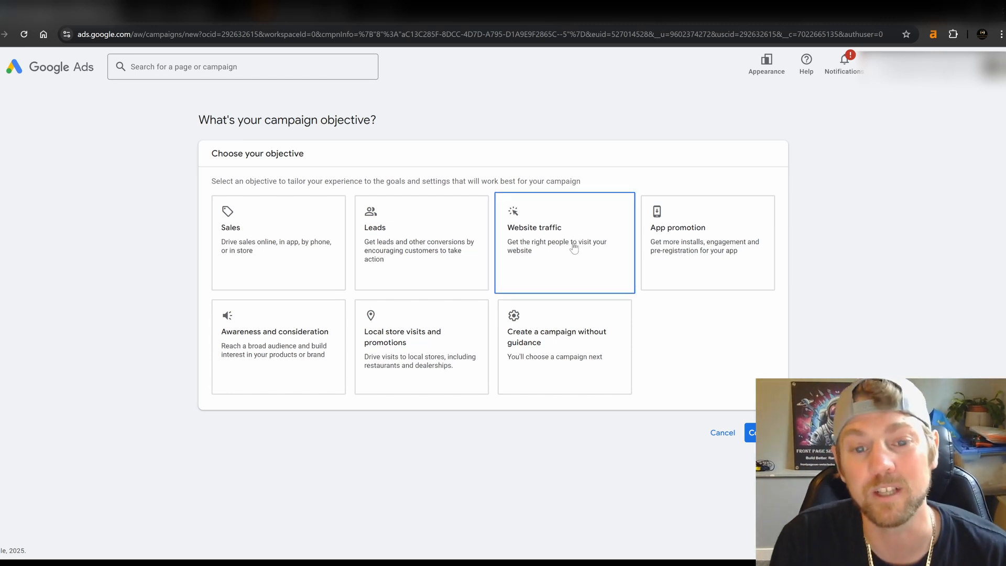
pyautogui.click(575, 244)
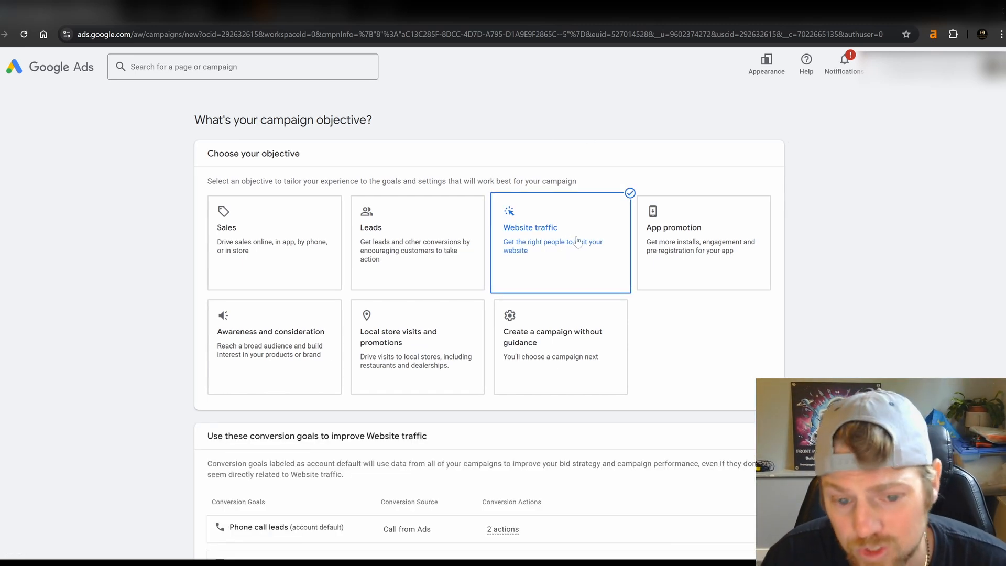
# Review the conversion goals for Website traffic and continue with the account defaults: phone call leads, purchases and store visits.
pyautogui.scroll(-3, 475, 251)
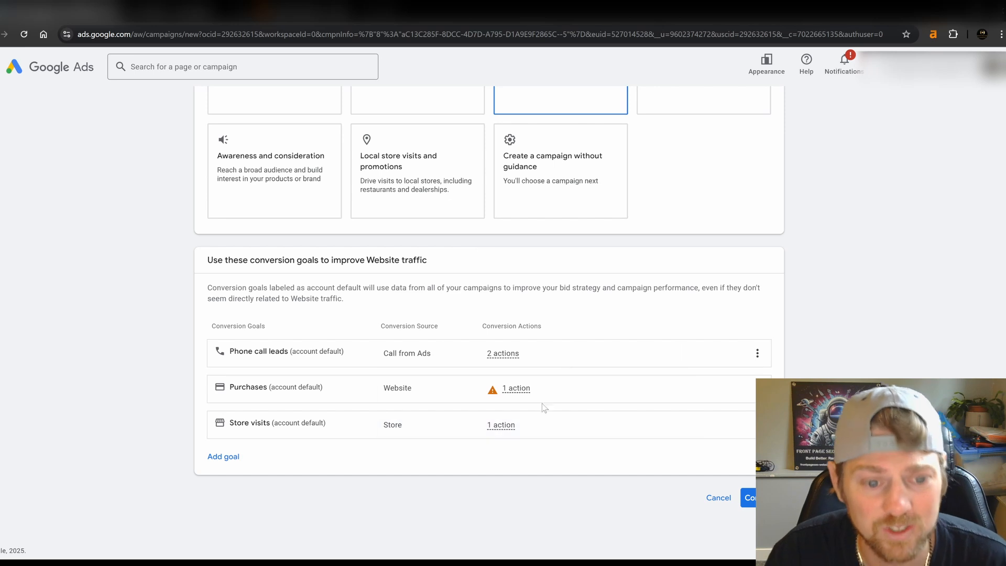
pyautogui.moveTo(377, 422)
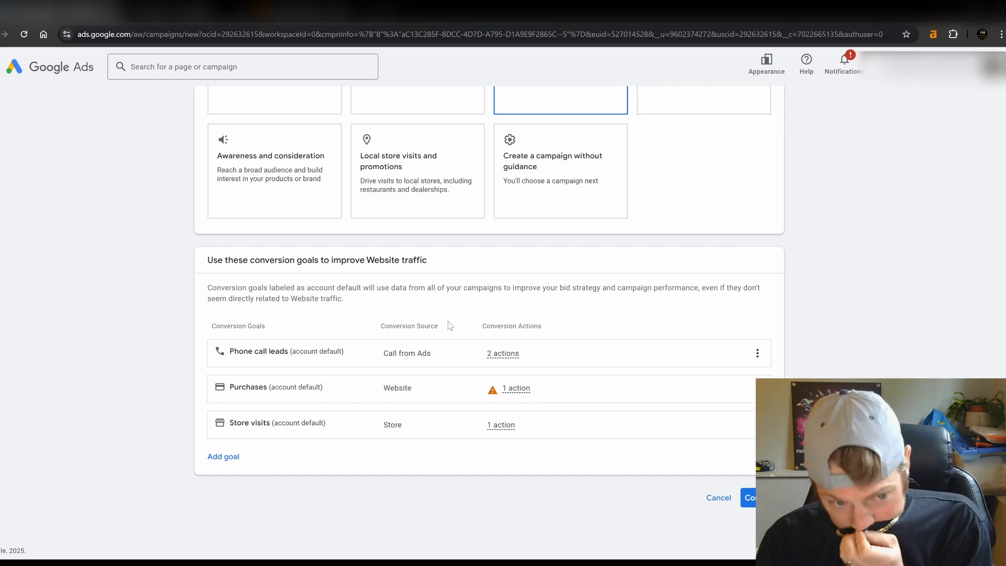
pyautogui.moveTo(432, 359)
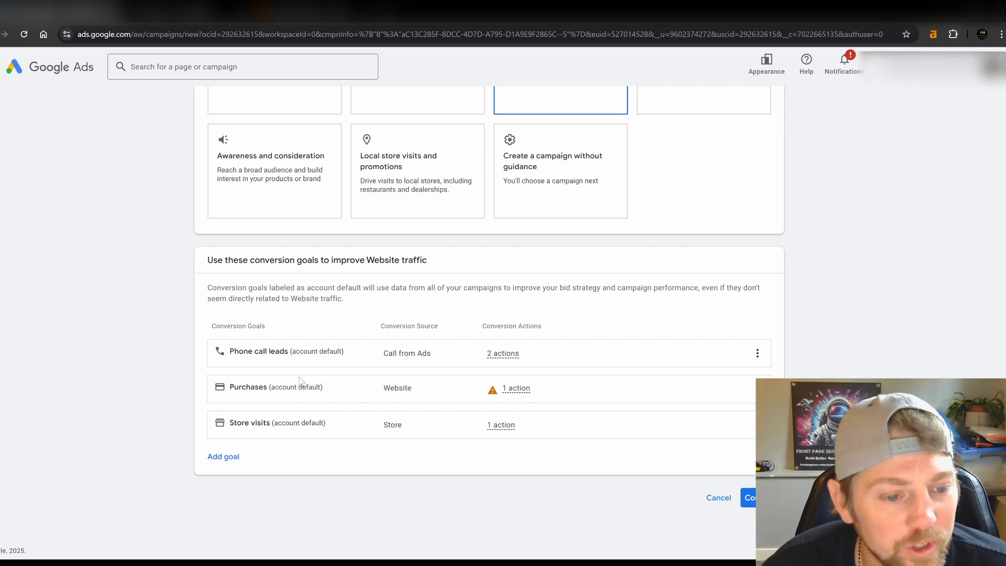
pyautogui.moveTo(517, 389)
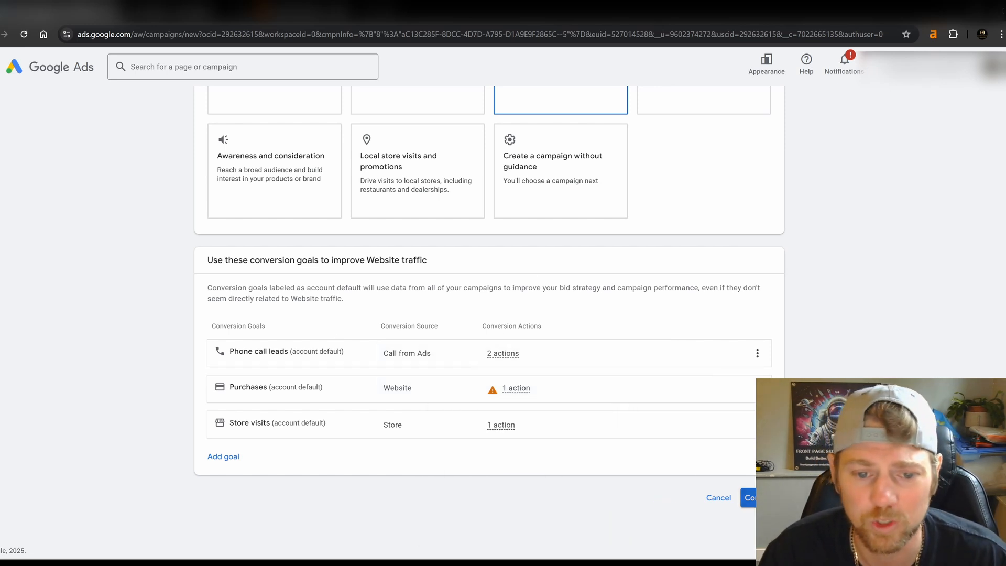
pyautogui.click(763, 498)
# Choose Search as the campaign type for the Website traffic objective.
pyautogui.scroll(-6, 602, 426)
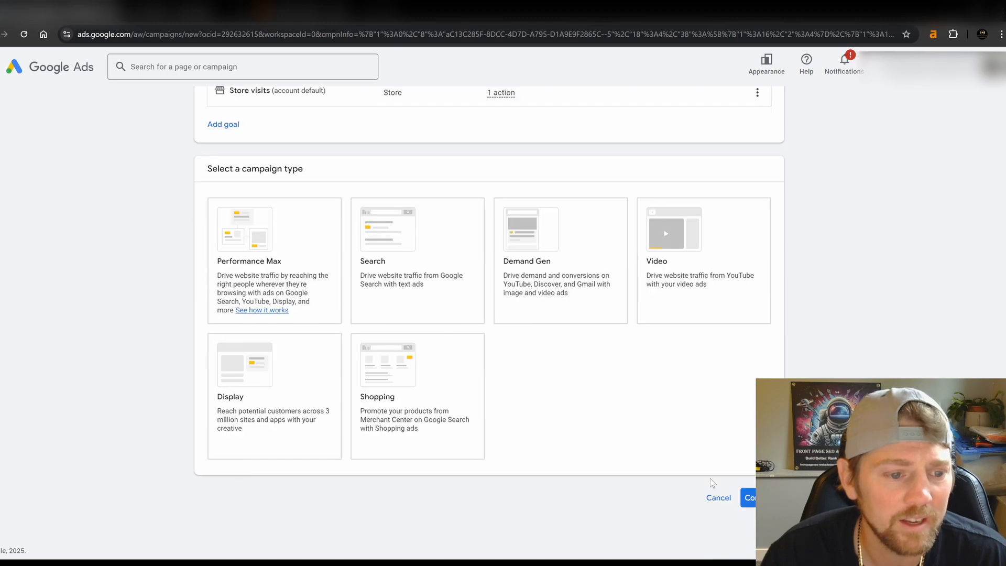
pyautogui.scroll(7, 605, 426)
pyautogui.scroll(3, 605, 426)
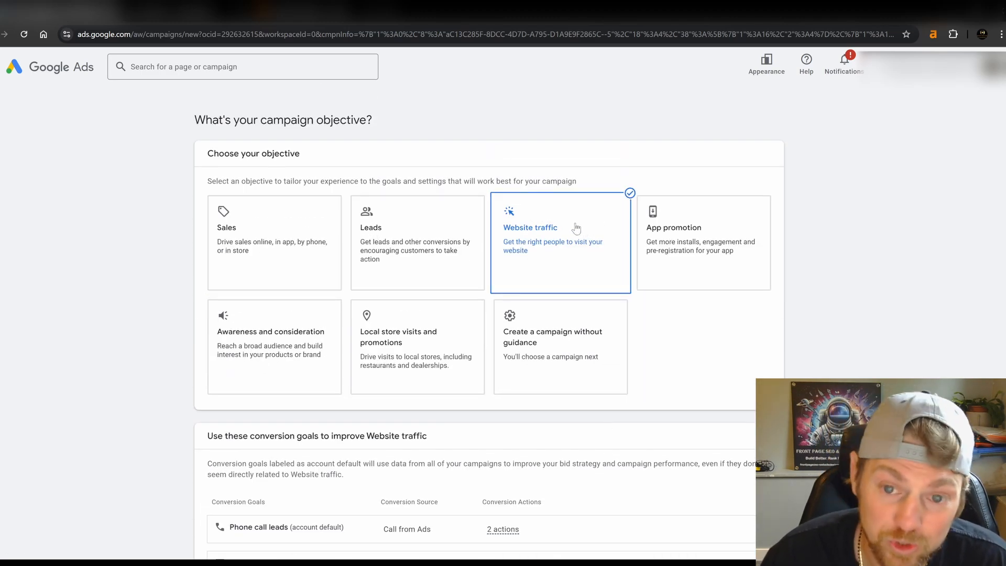
pyautogui.scroll(-7, 573, 229)
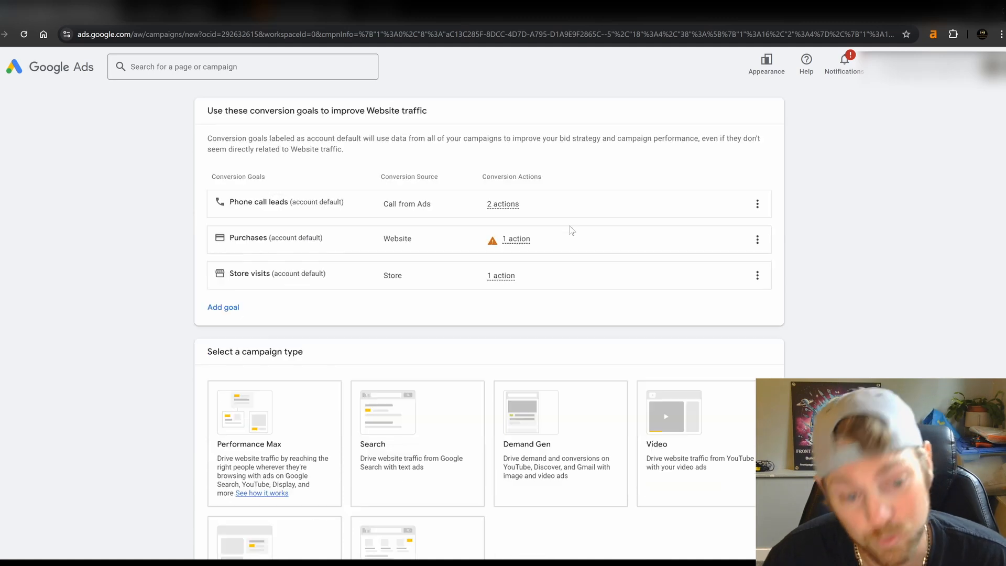
pyautogui.scroll(-2, 598, 273)
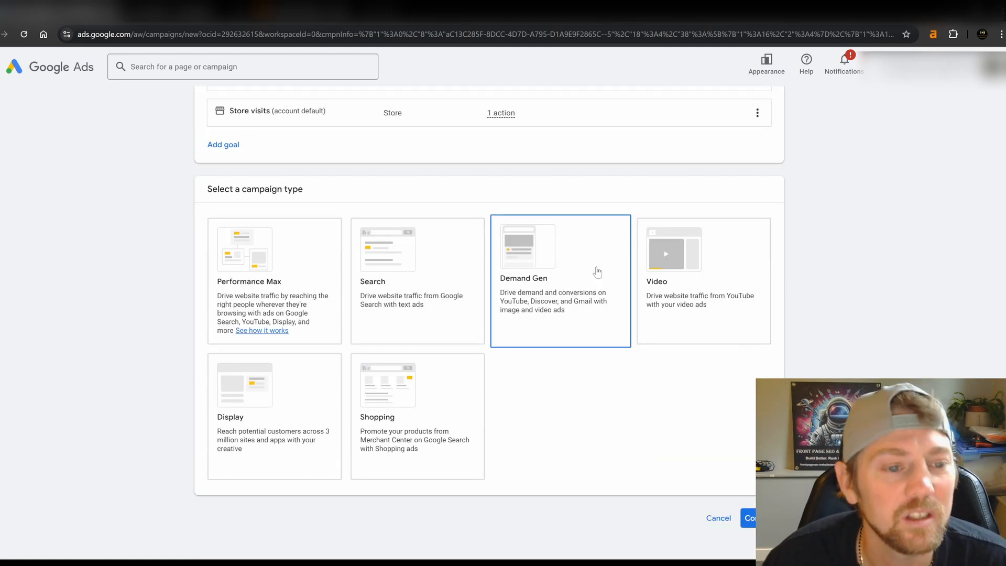
pyautogui.click(438, 307)
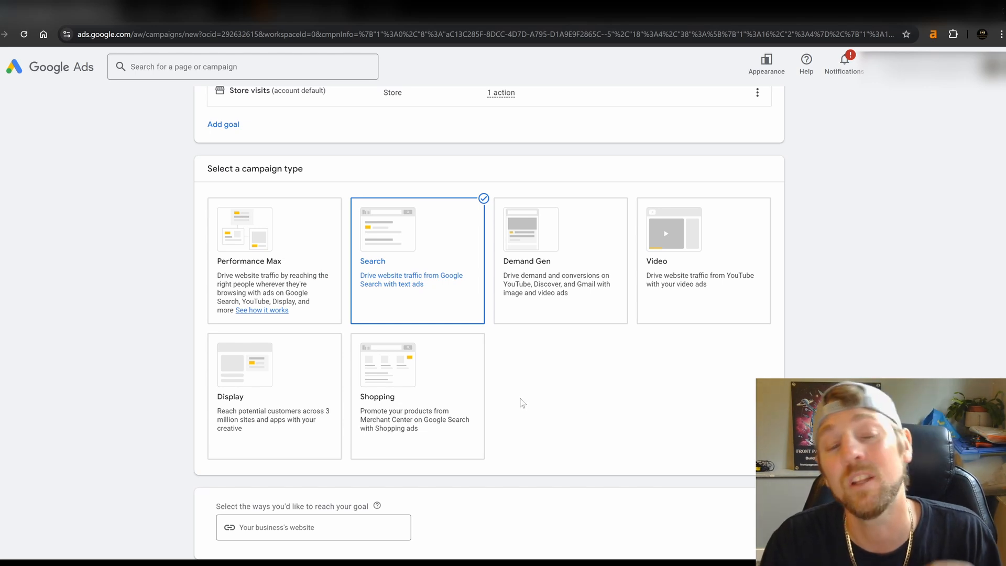
# Enter the business's website URL as the way to reach the goal and continue.
pyautogui.scroll(-2, 545, 360)
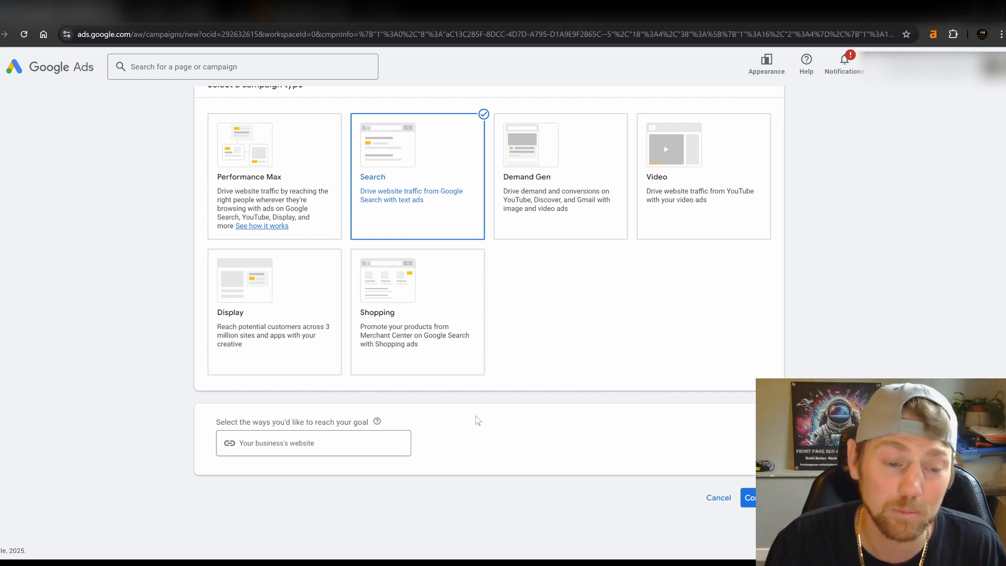
pyautogui.click(338, 443)
pyautogui.scroll(2, 627, 444)
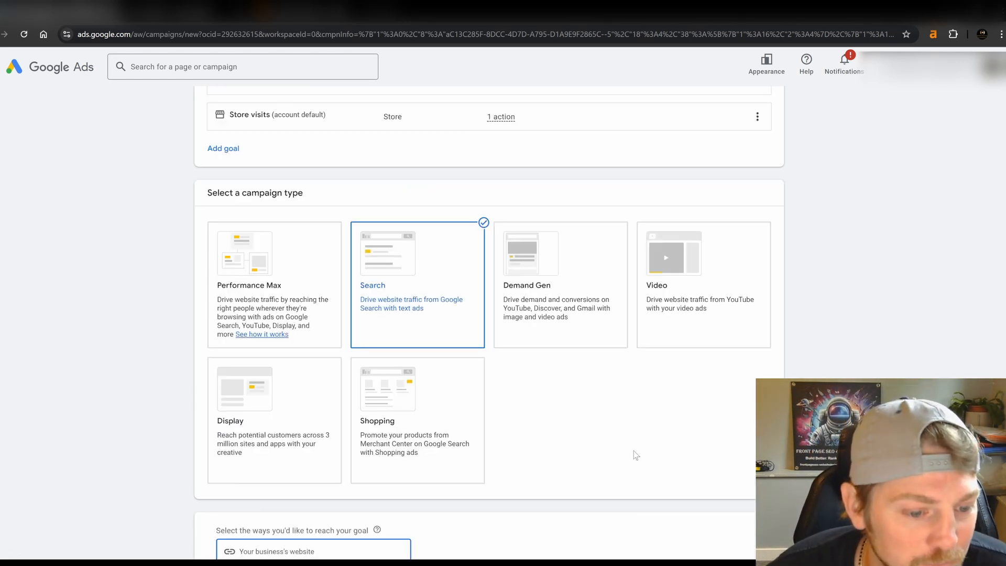
pyautogui.click(592, 377)
pyautogui.scroll(-2, 592, 377)
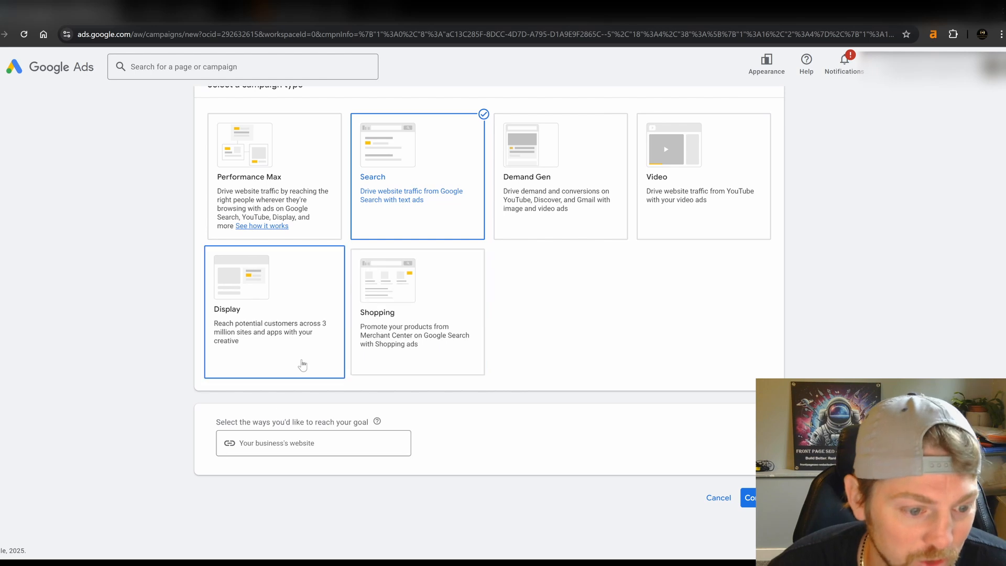
pyautogui.click(301, 443)
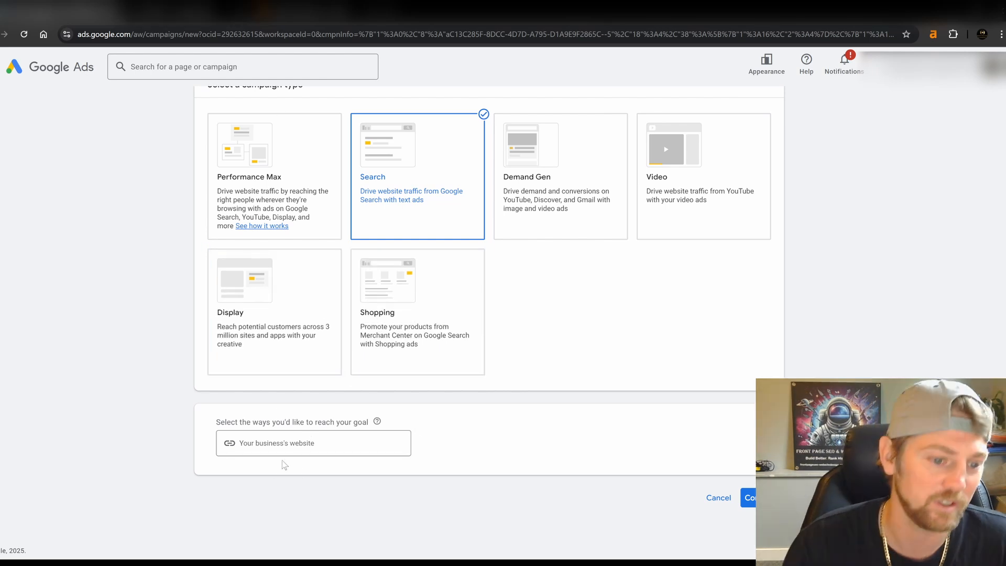
pyautogui.write('htpp')
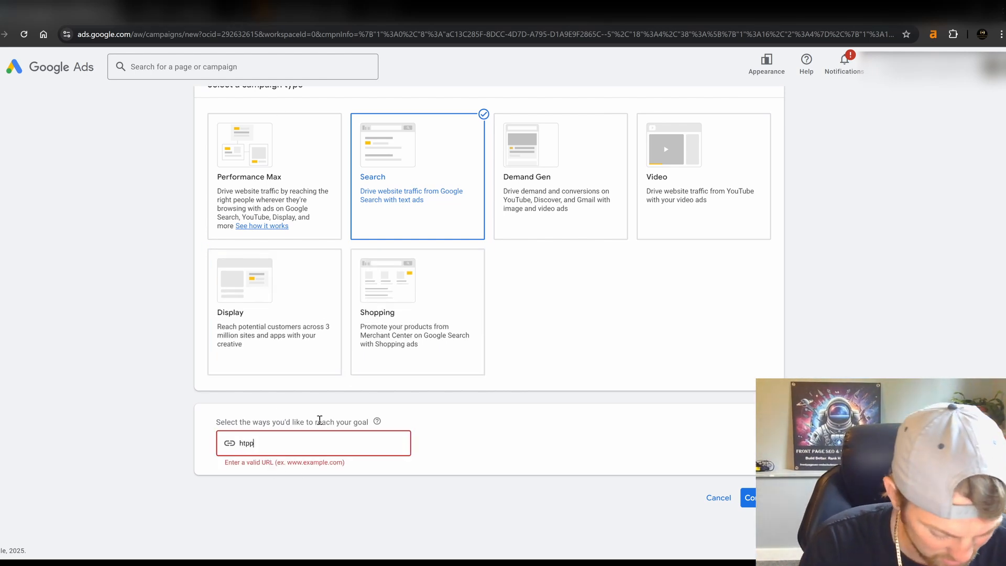
pyautogui.write('s:/')
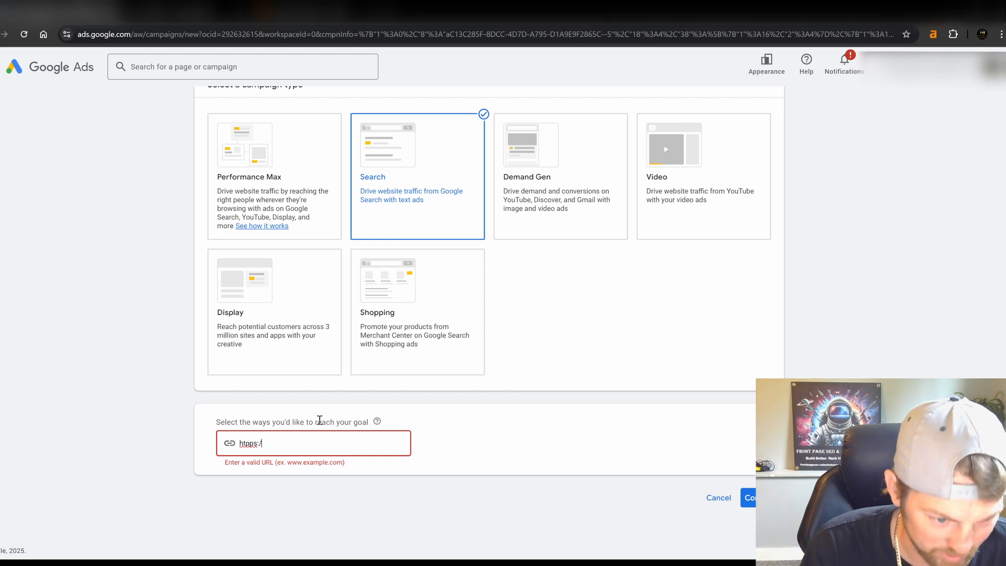
pyautogui.press('BackSpace')
pyautogui.press('BackSpace')
pyautogui.press('BackSpace')
pyautogui.press('BackSpace')
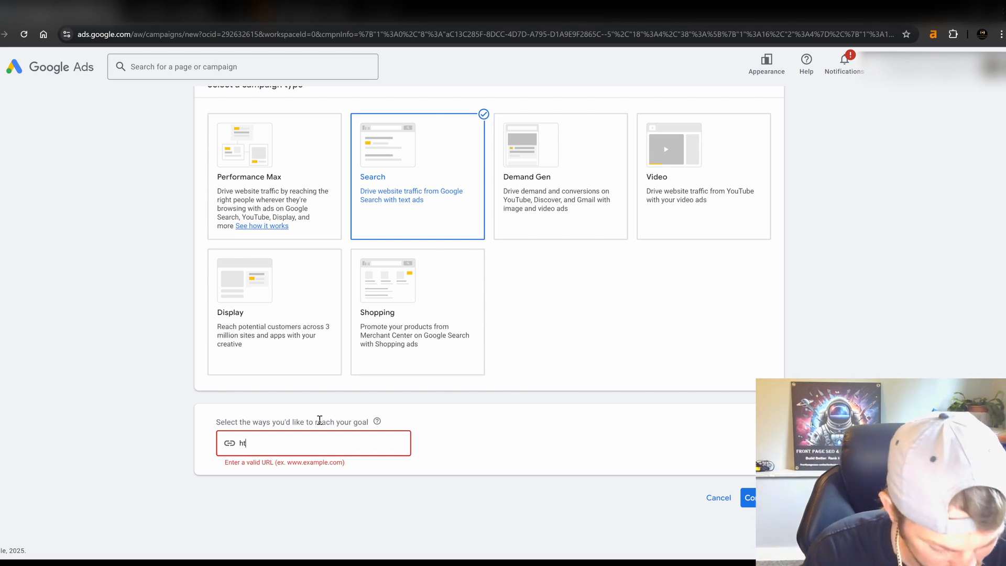
pyautogui.press('BackSpace')
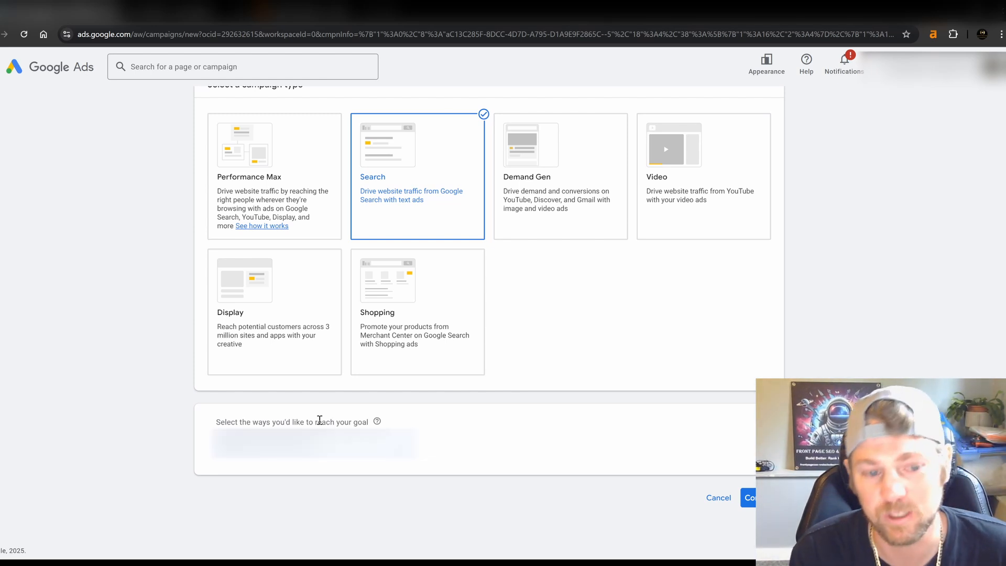
pyautogui.write('h')
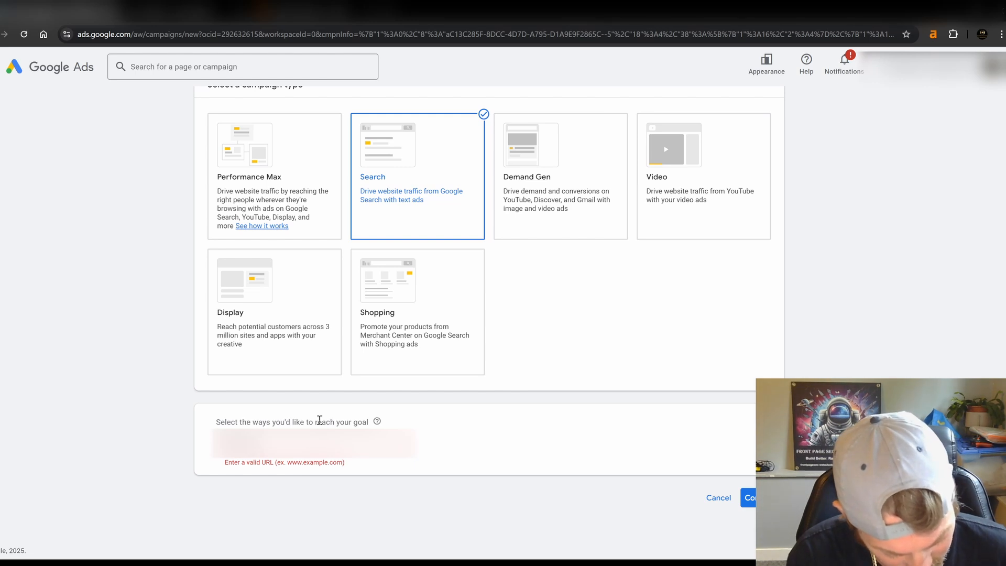
pyautogui.write('om')
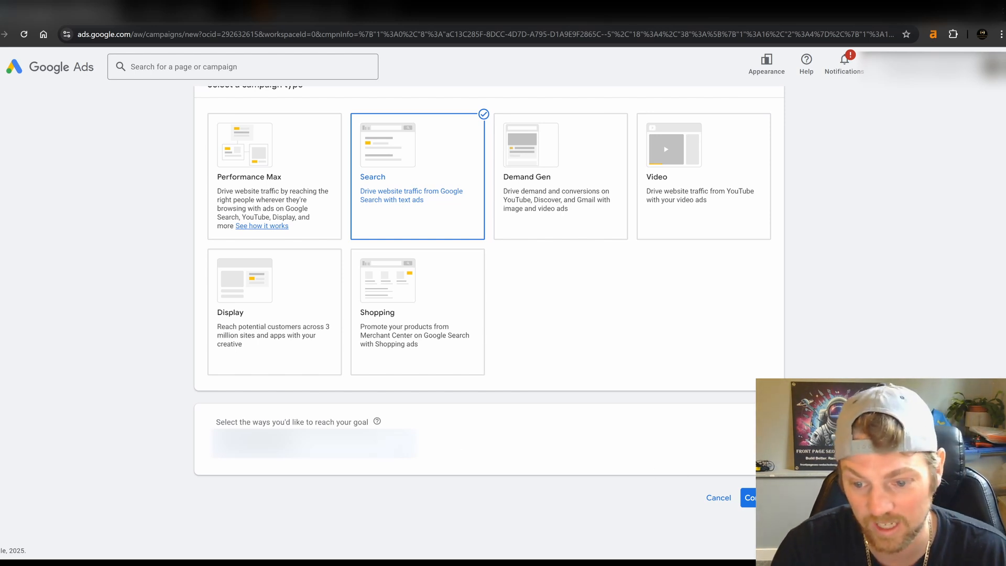
pyautogui.click(750, 497)
# Name the campaign "Front Page SEO Local Search Click Campaign" and continue to the bidding settings.
pyautogui.scroll(-2, 613, 459)
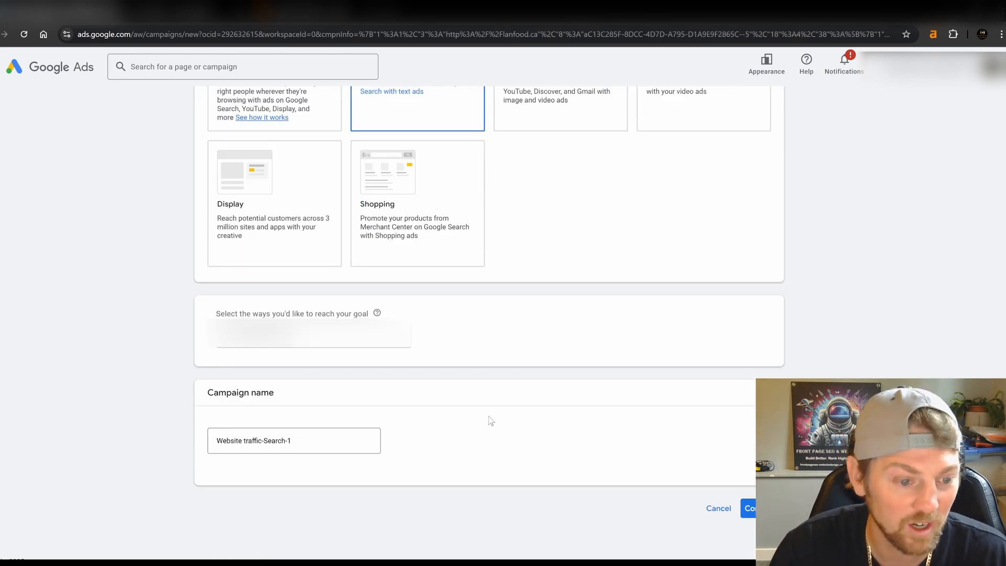
pyautogui.moveTo(302, 453); pyautogui.dragTo(174, 431)
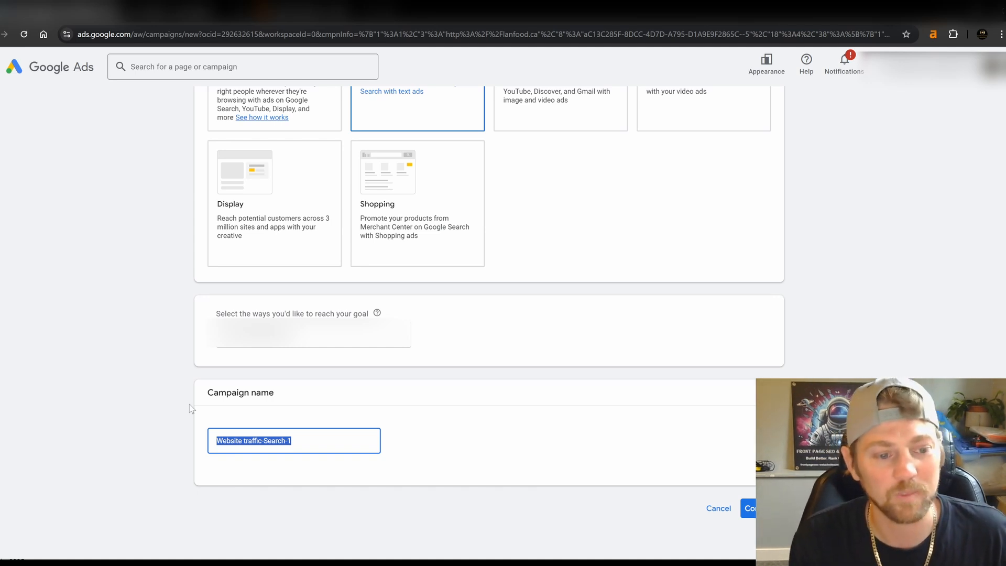
pyautogui.write('Front')
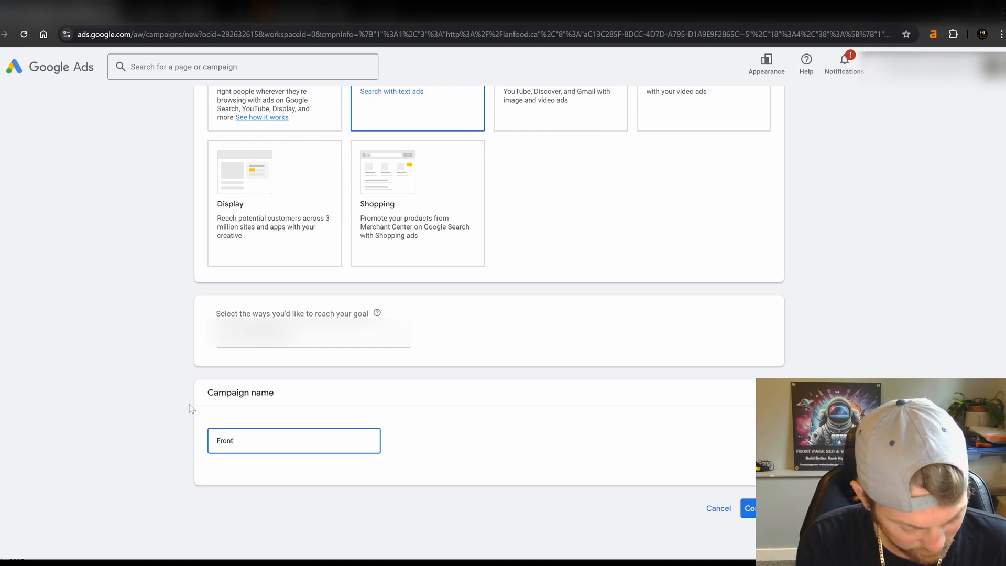
pyautogui.write(' Page SEO L')
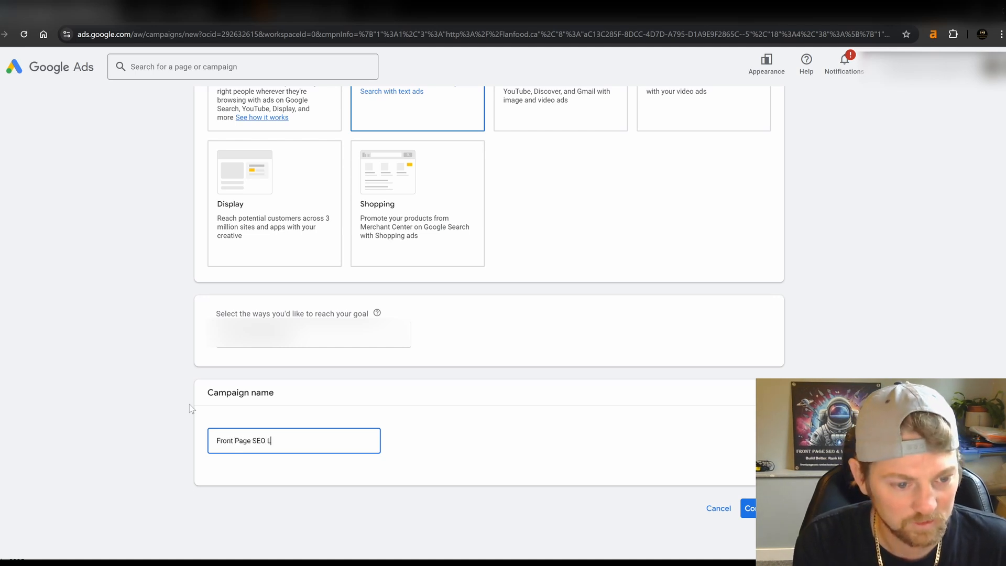
pyautogui.write('ocal Sear')
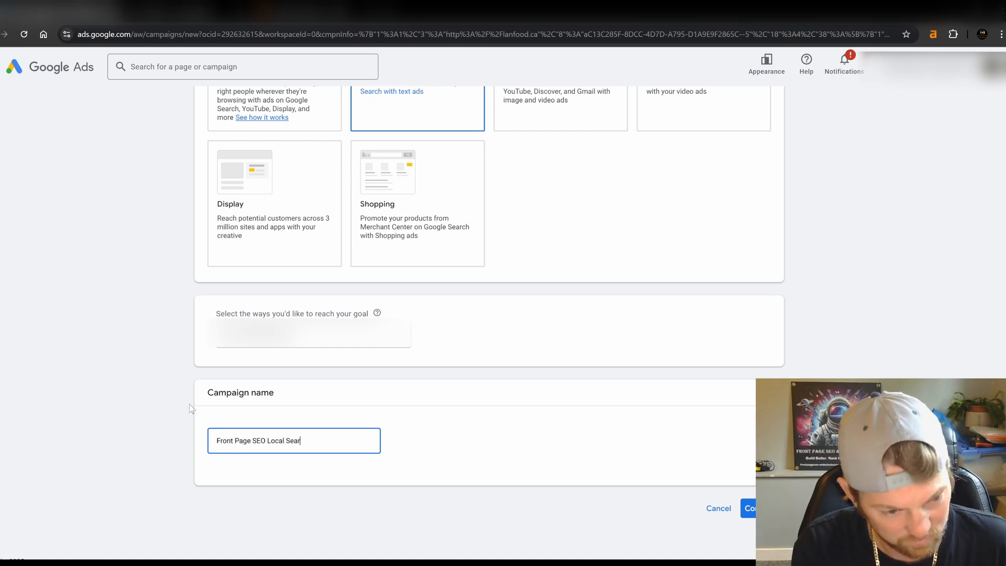
pyautogui.write('ch Click Campaign')
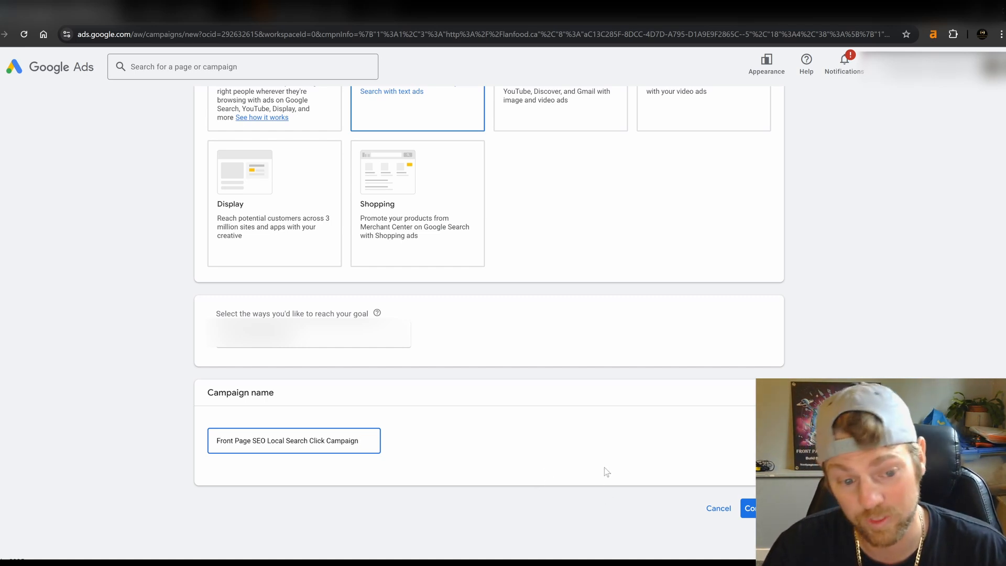
pyautogui.click(749, 508)
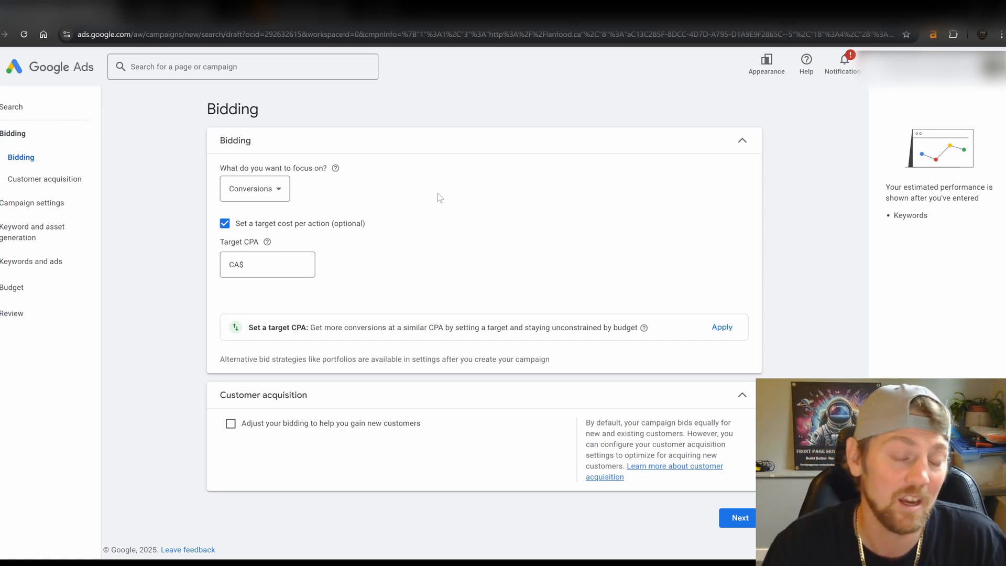
# Focus the campaign bidding on Clicks and set a maximum cost-per-click bid limit of CA$5.00.
pyautogui.click(268, 189)
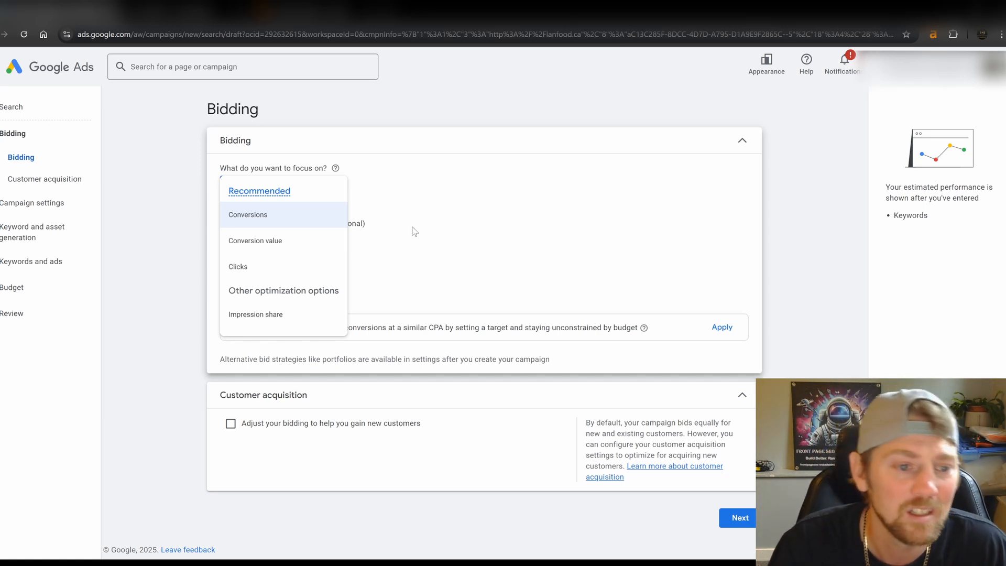
pyautogui.click(248, 269)
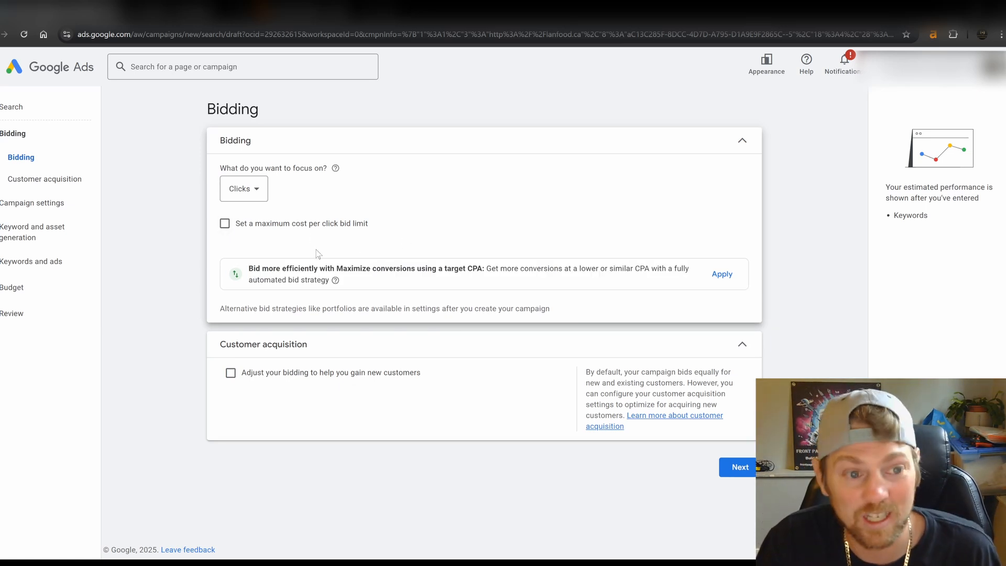
pyautogui.click(224, 224)
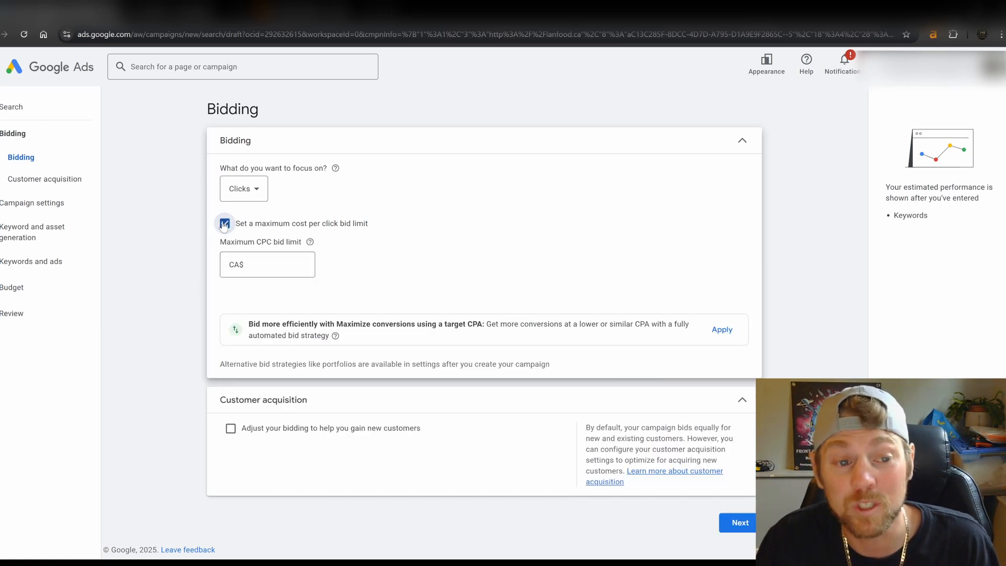
pyautogui.click(263, 261)
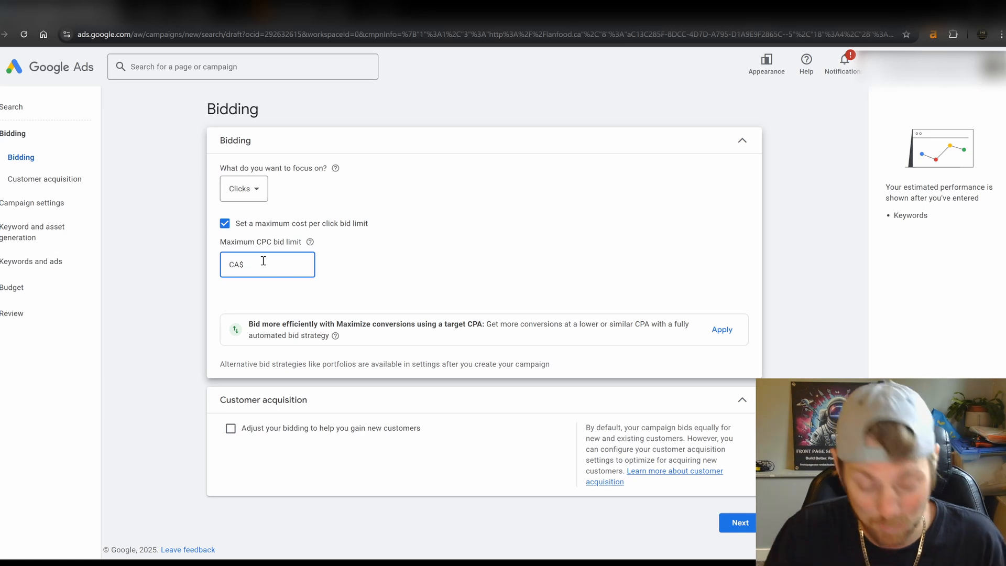
pyautogui.write('5.00')
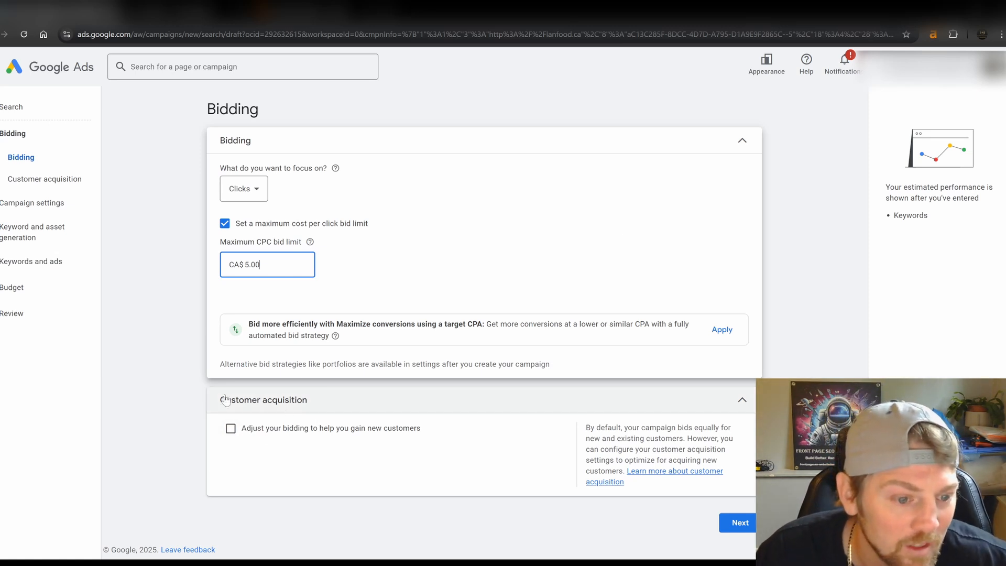
# Try the option to adjust bidding for new customers, cancel it, and continue to the campaign settings.
pyautogui.click(230, 428)
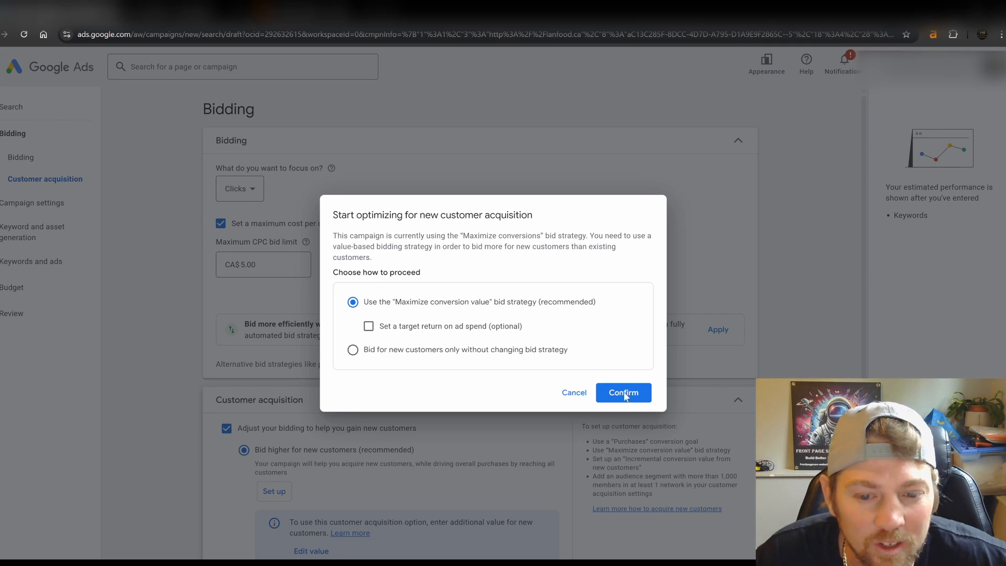
pyautogui.click(574, 392)
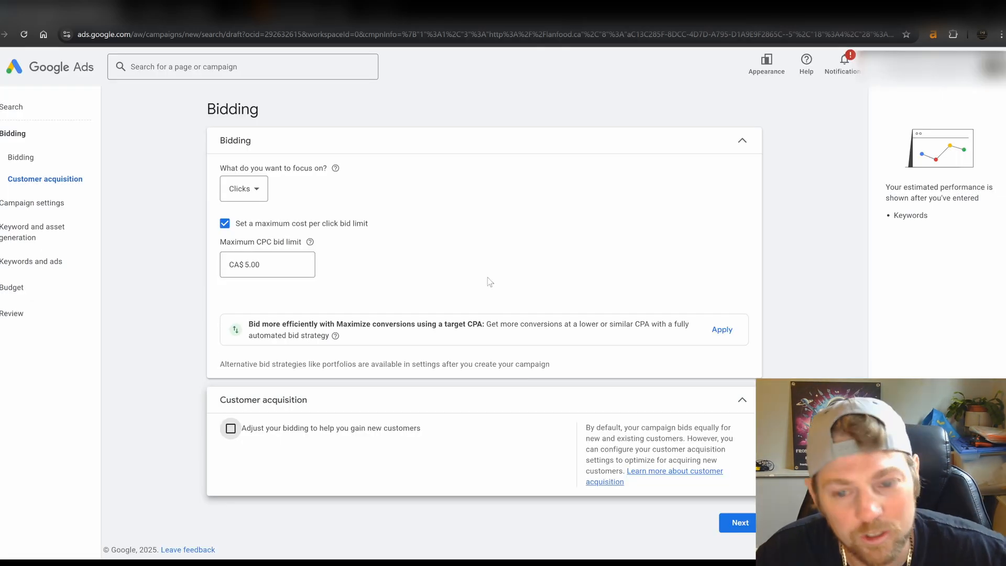
pyautogui.click(740, 526)
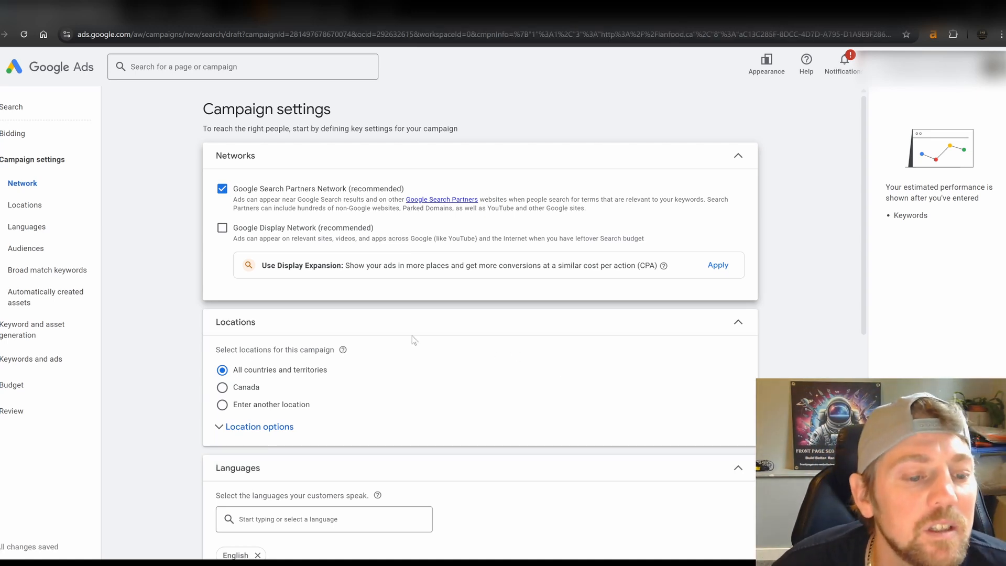
# Switch the campaign's location targeting from all countries and territories to entering another location.
pyautogui.scroll(-2, 413, 341)
pyautogui.click(223, 296)
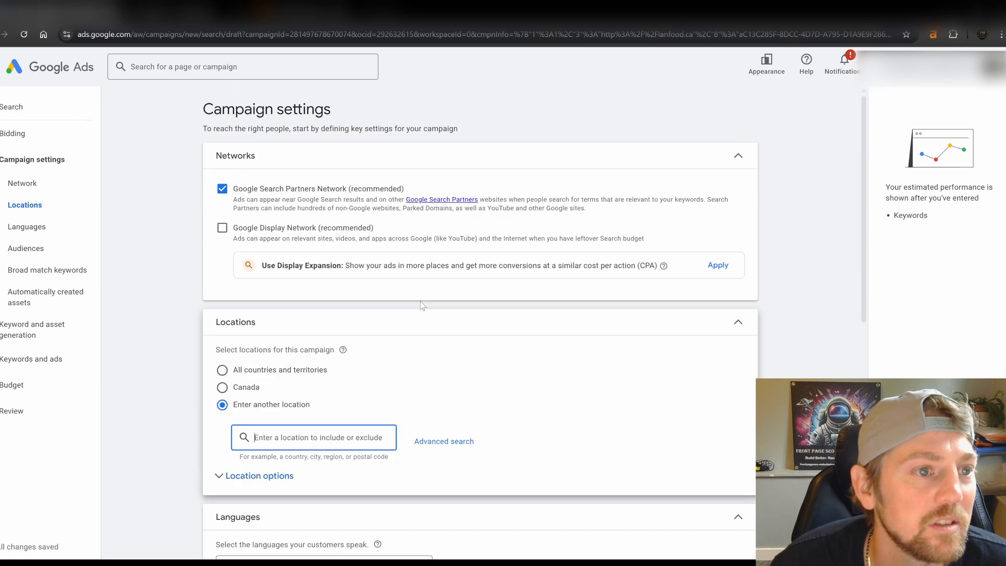
pyautogui.scroll(2, 419, 303)
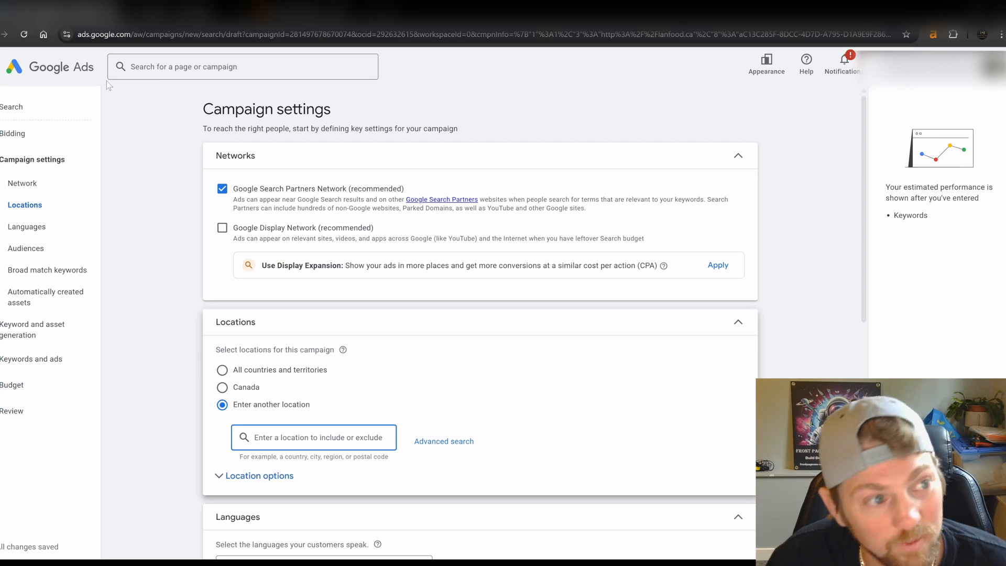
# Review the campaign settings and exclude the Google Search Partners Network from the campaign's networks.
pyautogui.scroll(-3, 528, 346)
pyautogui.scroll(3, 498, 321)
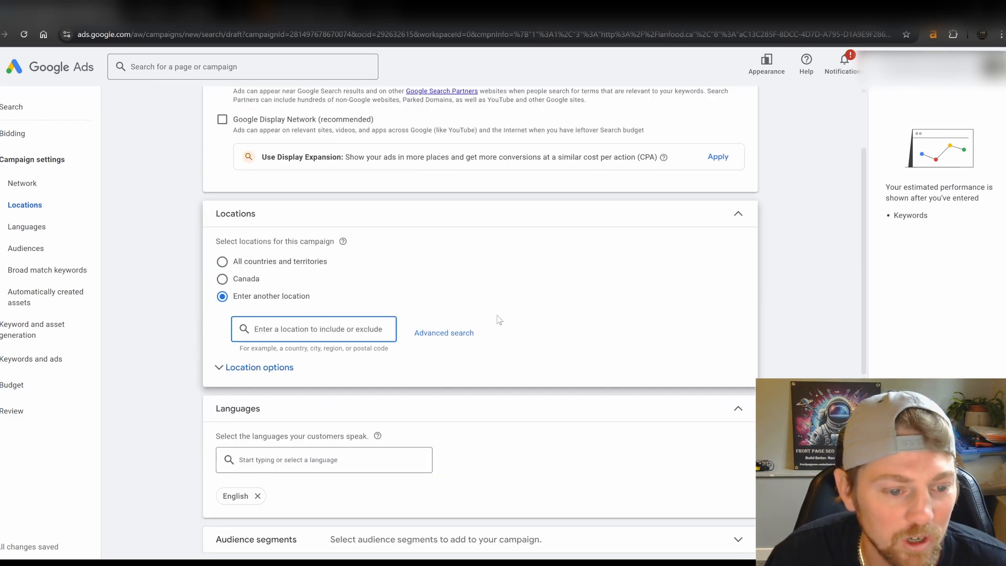
pyautogui.scroll(-9, 321, 488)
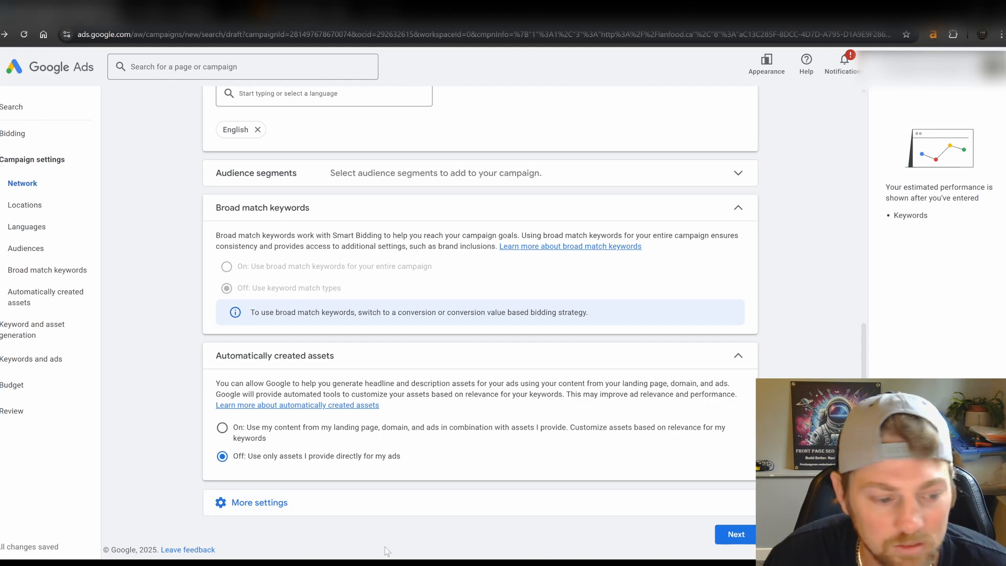
pyautogui.scroll(9, 373, 427)
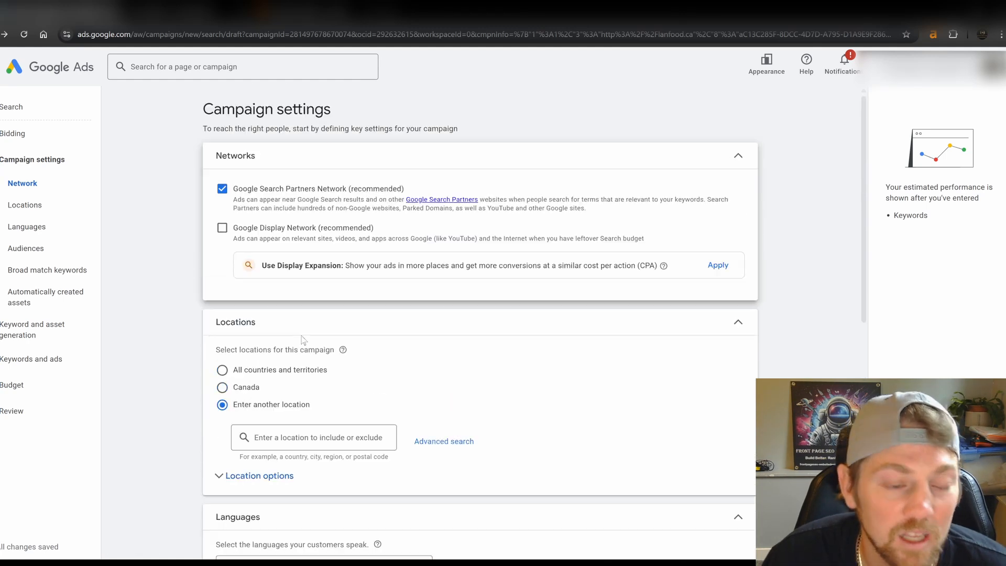
pyautogui.click(217, 192)
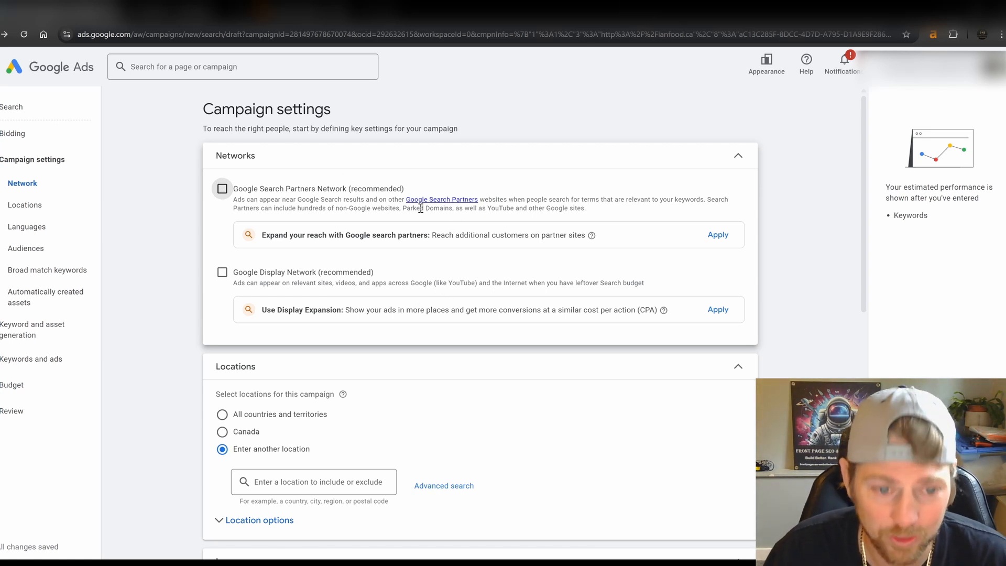
# Look up Parksville in the campaign's location field and dismiss the suggestions.
pyautogui.scroll(-2, 445, 330)
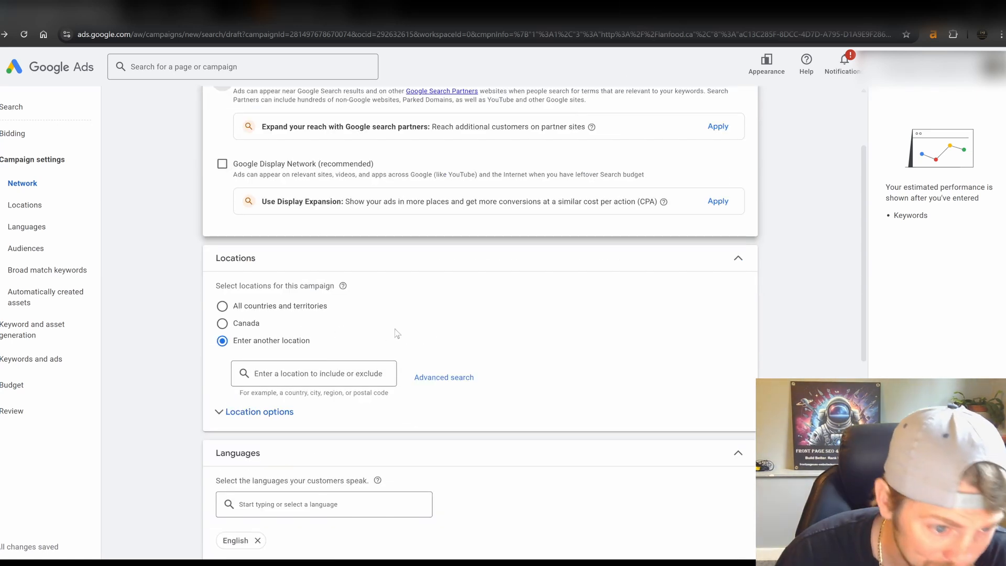
pyautogui.click(312, 374)
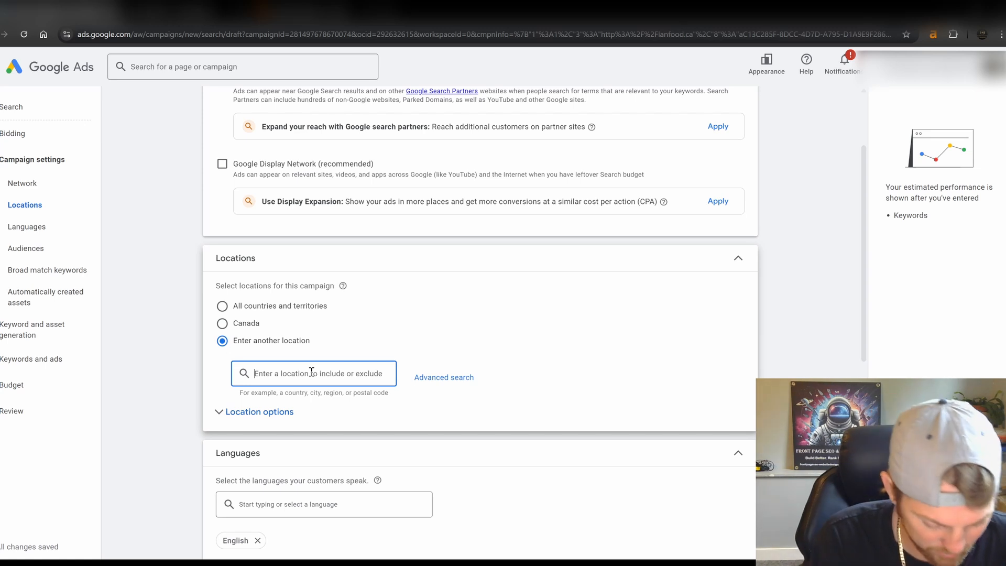
pyautogui.write('Parksville')
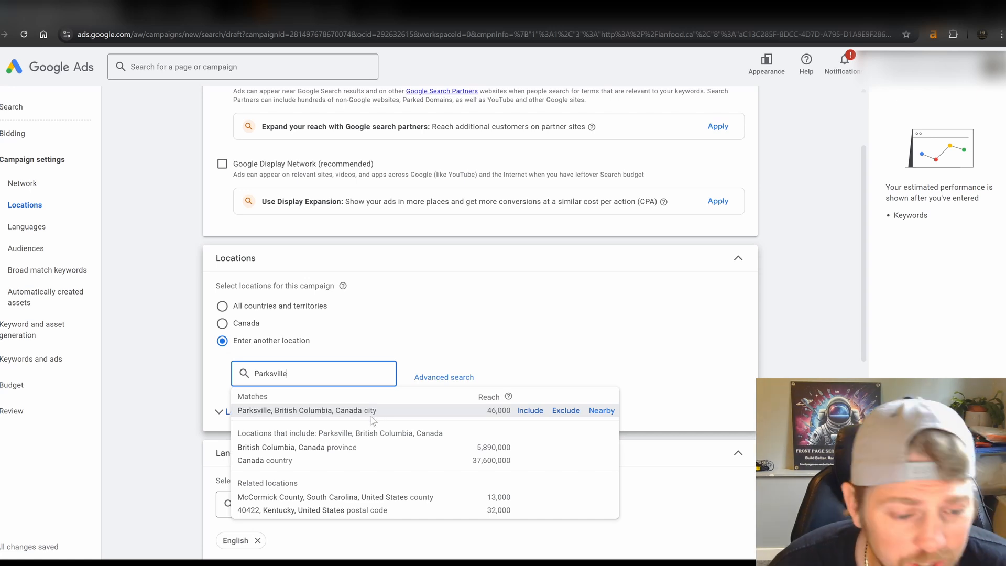
pyautogui.click(381, 326)
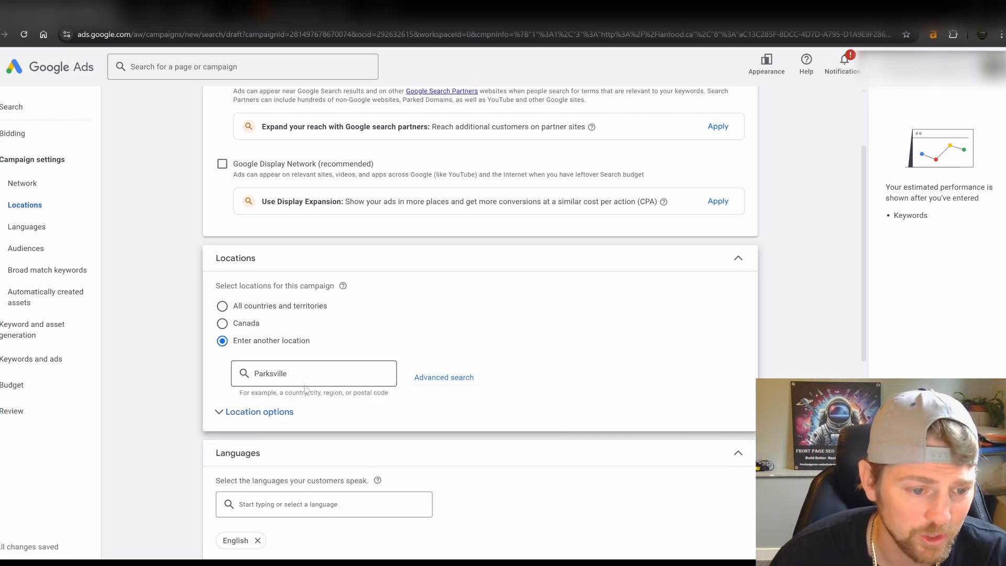
# Open the advanced location search, look up Parksville there and clear the entry.
pyautogui.click(438, 377)
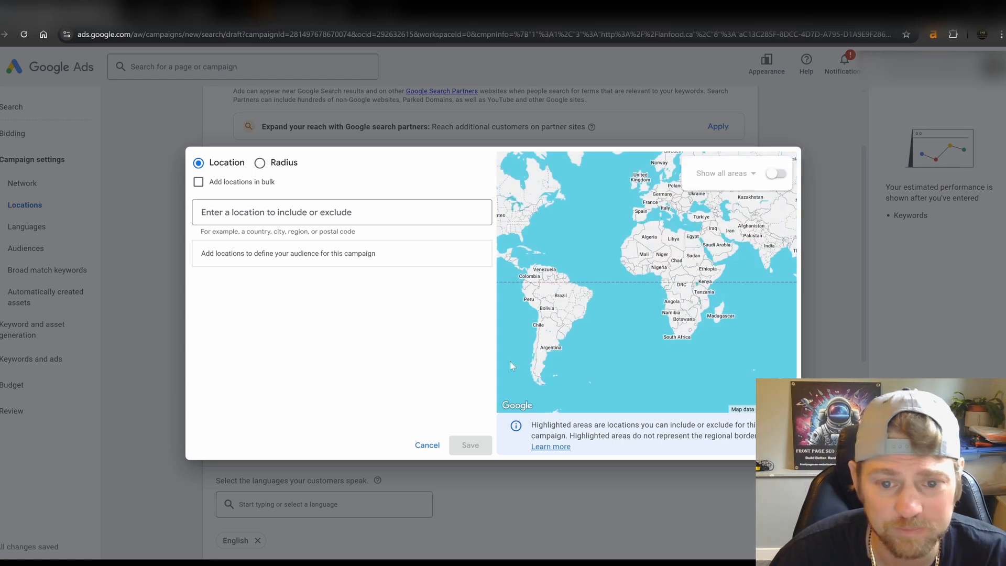
pyautogui.click(239, 213)
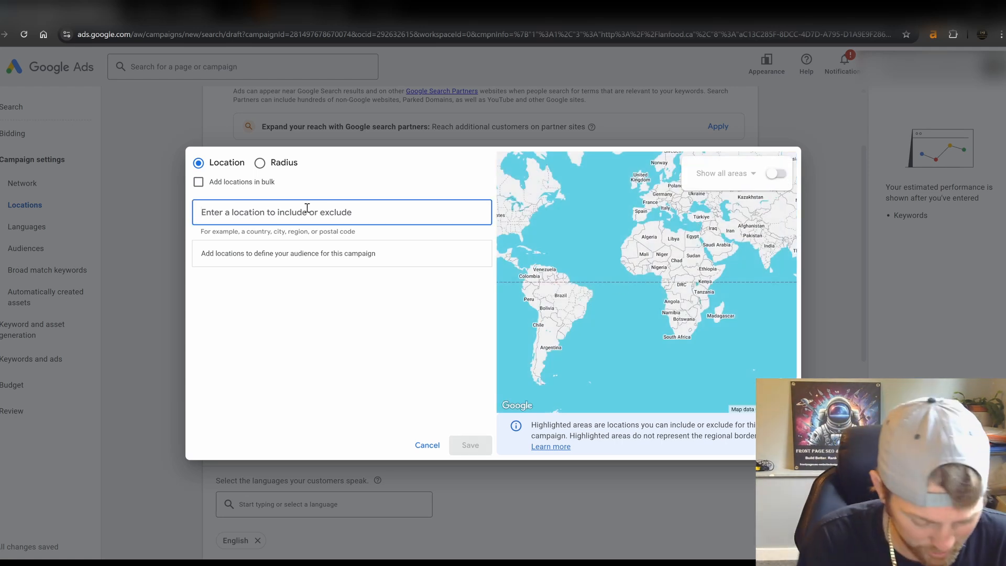
pyautogui.write('Parksvill')
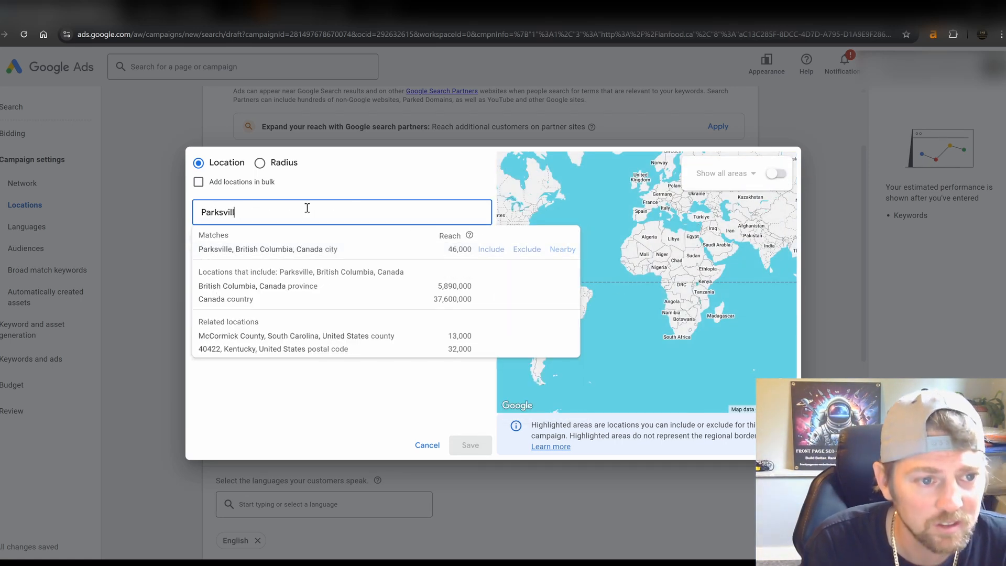
pyautogui.press('BackSpace')
pyautogui.press('BackSpace')
pyautogui.press('BackSpace')
pyautogui.press('BackSpace')
pyautogui.press('BackSpace')
pyautogui.press('BackSpace')
pyautogui.press('BackSpace')
pyautogui.press('BackSpace')
pyautogui.press('BackSpace')
# Search for Vancouver and include the city of Vancouver, British Columbia, Canada as a target location.
pyautogui.write('Nana')
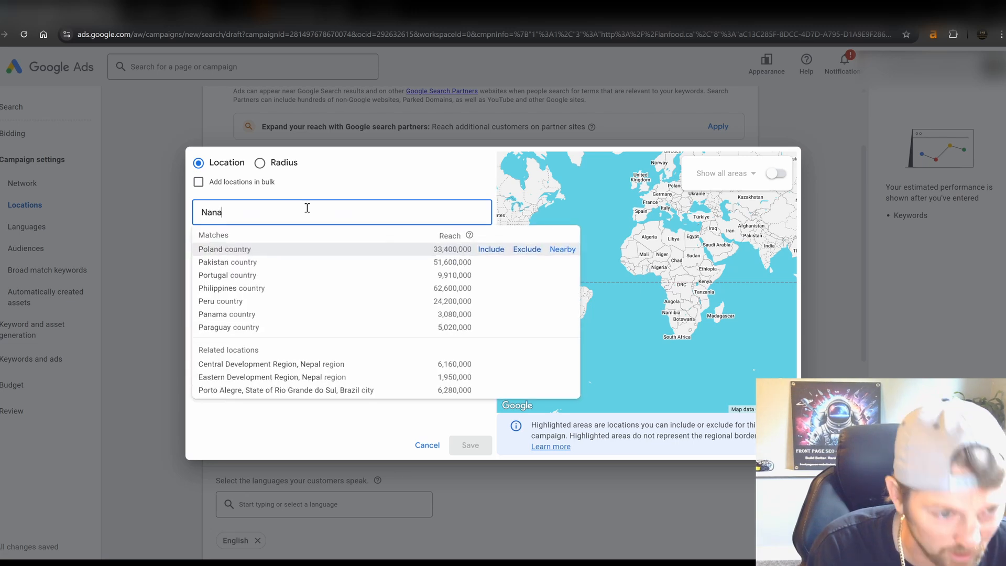
pyautogui.press('BackSpace')
pyautogui.press('BackSpace')
pyautogui.press('BackSpace')
pyautogui.press('BackSpace')
pyautogui.write('Vancouver')
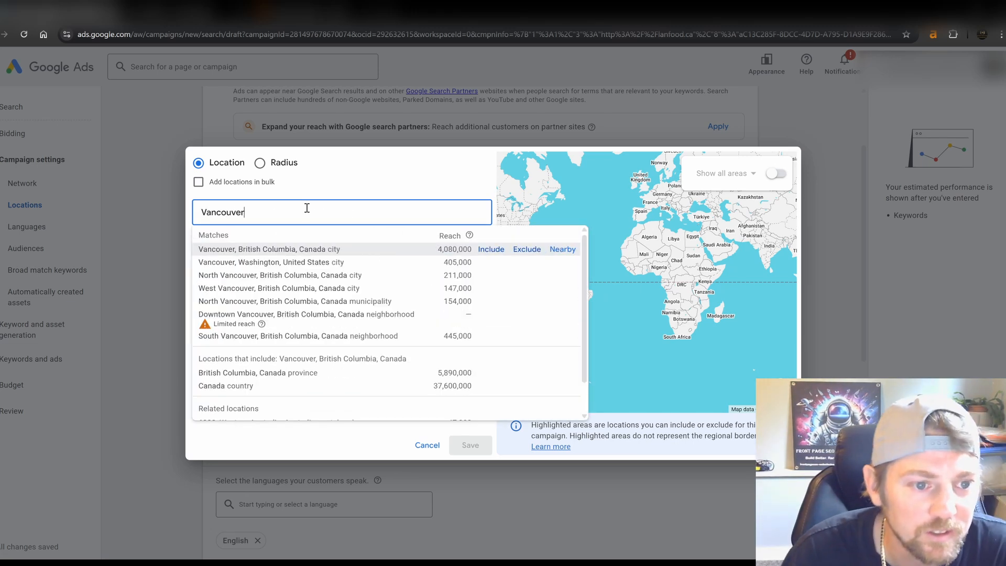
pyautogui.click(491, 250)
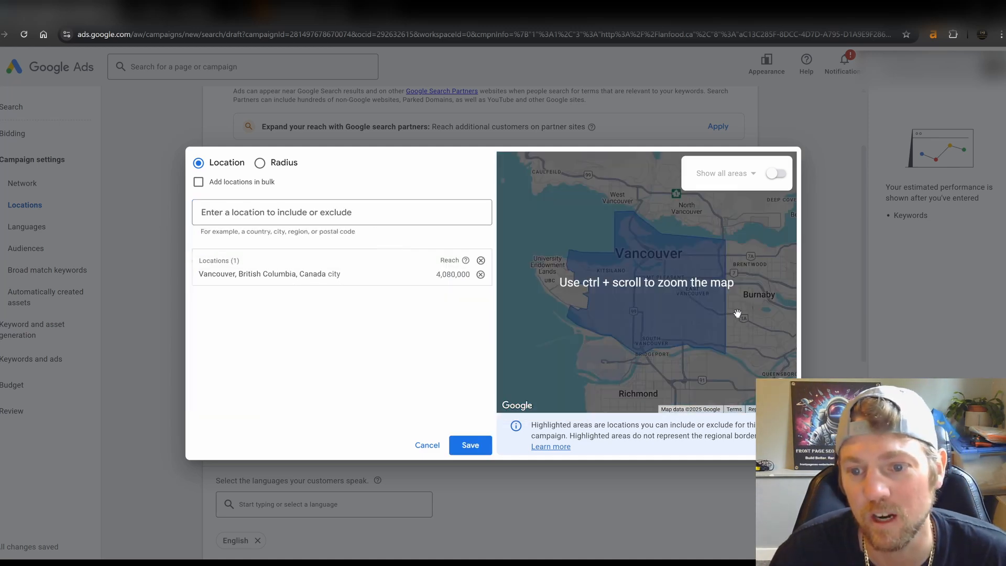
# Turn on the display of all areas on the location map around Vancouver.
pyautogui.scroll(-2, 719, 304)
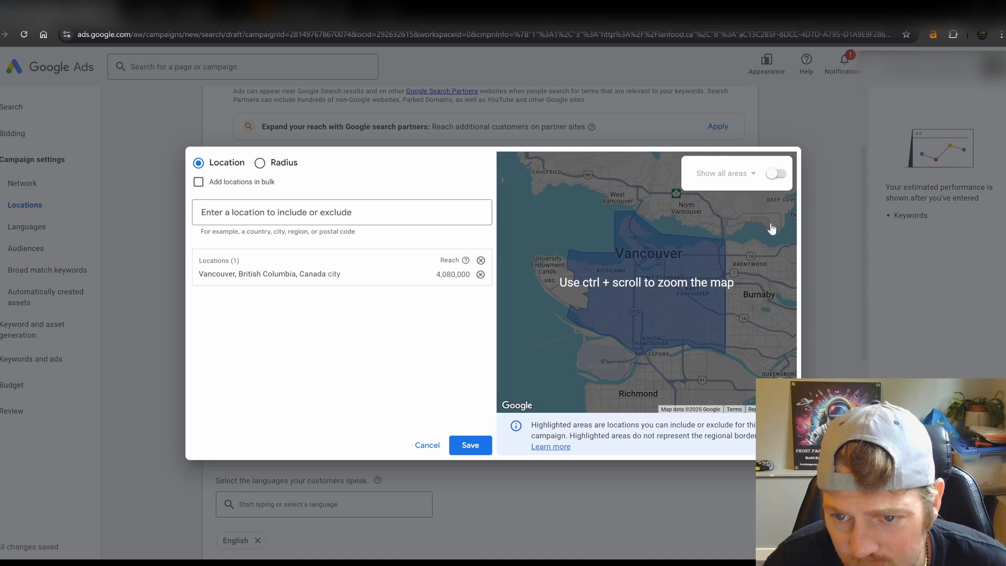
pyautogui.click(775, 174)
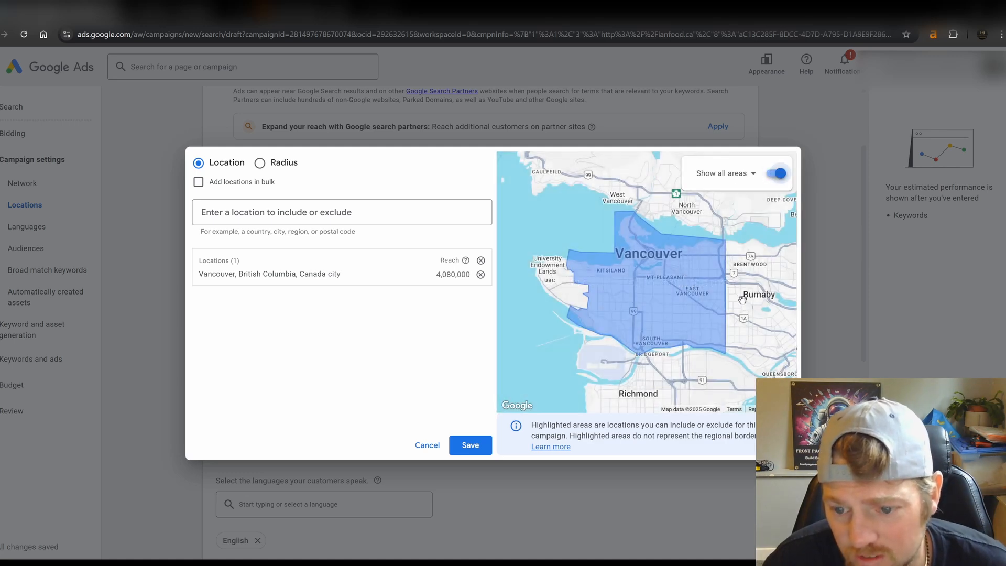
pyautogui.scroll(-2, 682, 364)
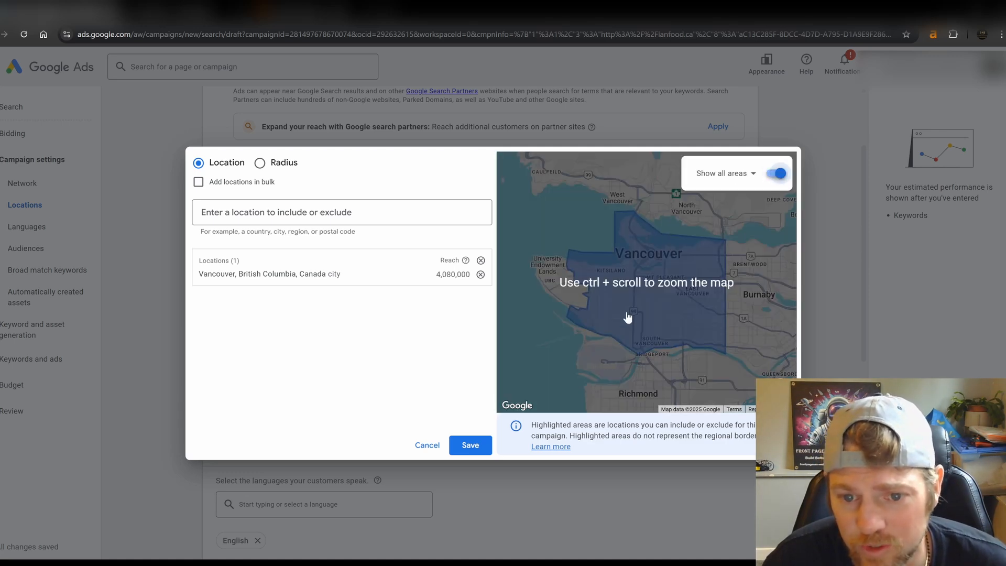
pyautogui.scroll(-3, 701, 281)
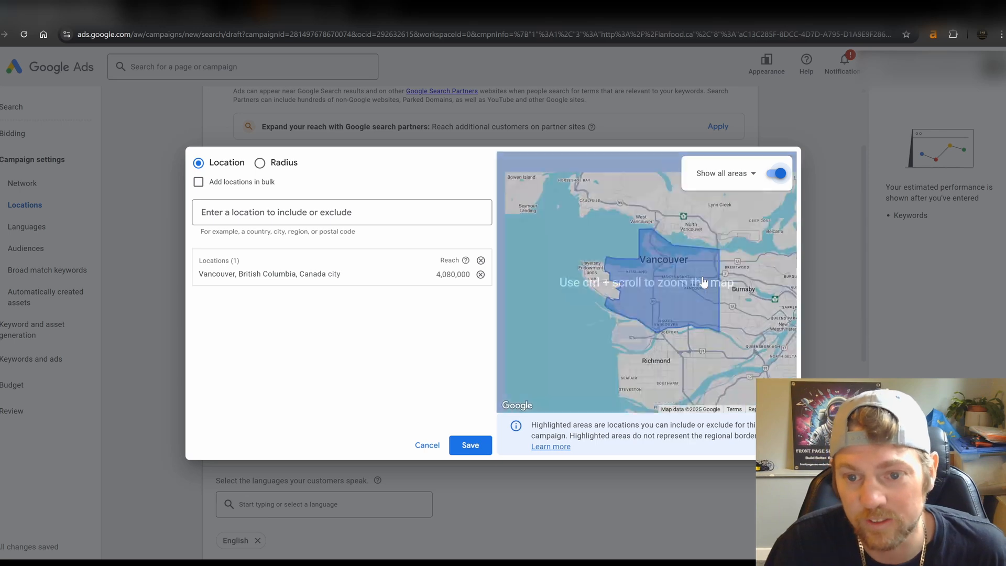
pyautogui.click(727, 285)
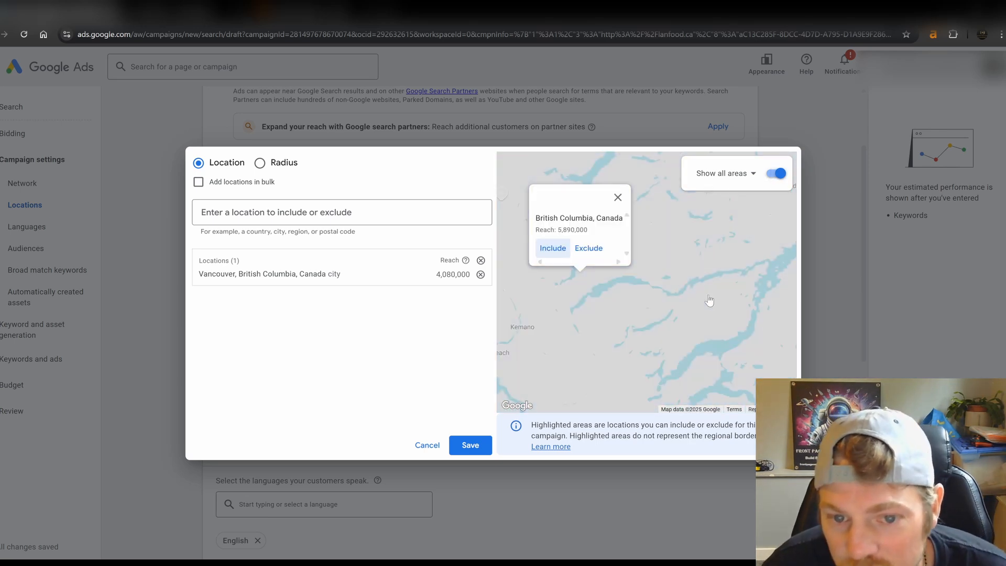
pyautogui.scroll(-2, 616, 220)
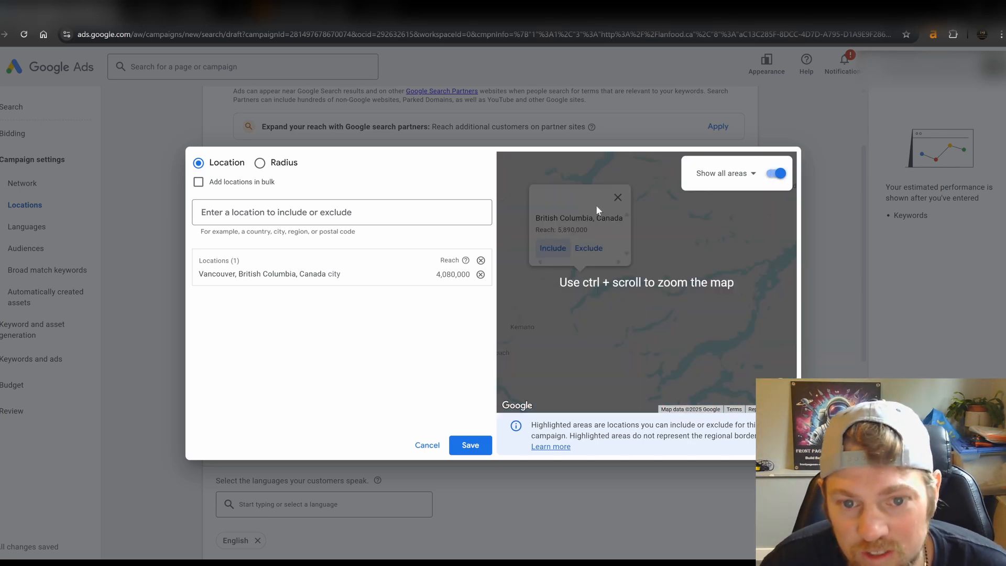
pyautogui.click(618, 198)
pyautogui.scroll(-2, 681, 275)
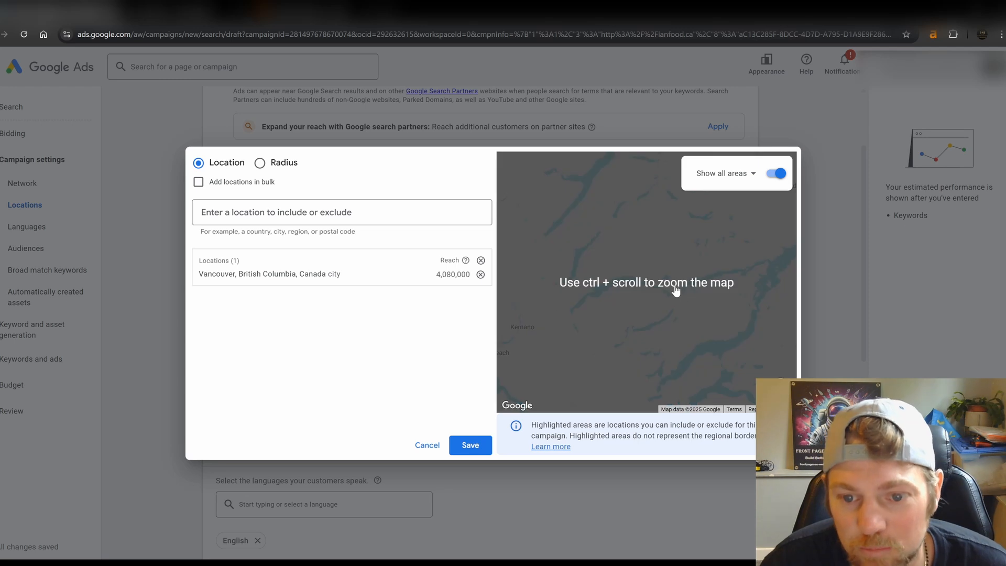
pyautogui.scroll(-3, 682, 301)
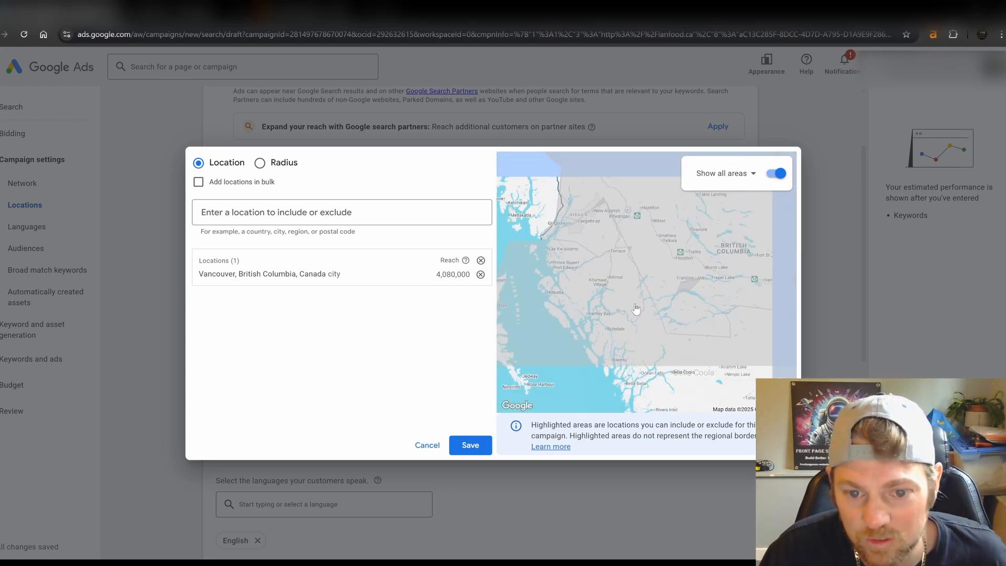
pyautogui.moveTo(585, 279); pyautogui.dragTo(516, 153)
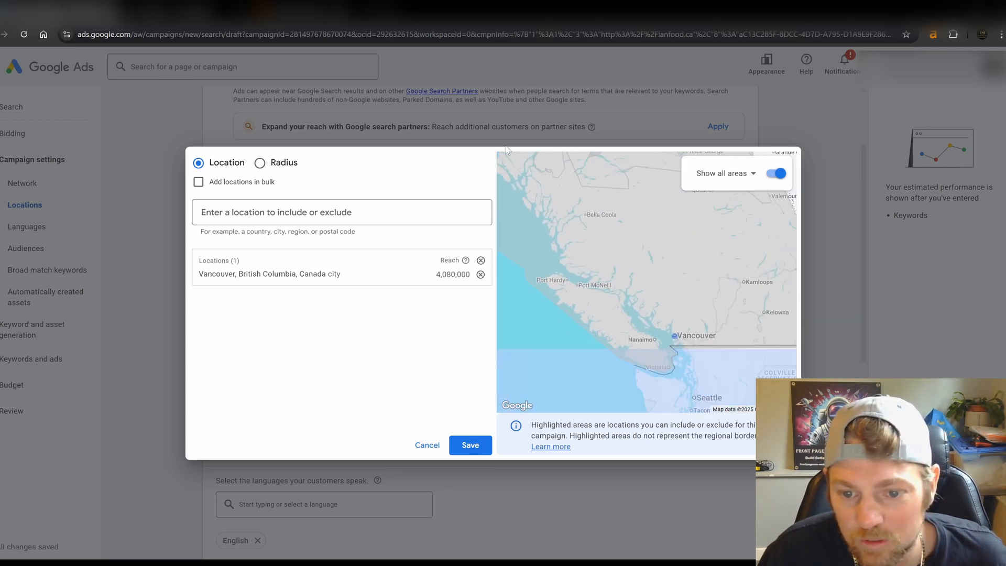
pyautogui.scroll(2, 648, 303)
# Include the V5J postal code area southwest of Burnaby as a target location from the map.
pyautogui.keyDown('ctrl'); pyautogui.scroll(4, 644, 304); pyautogui.keyUp('ctrl')
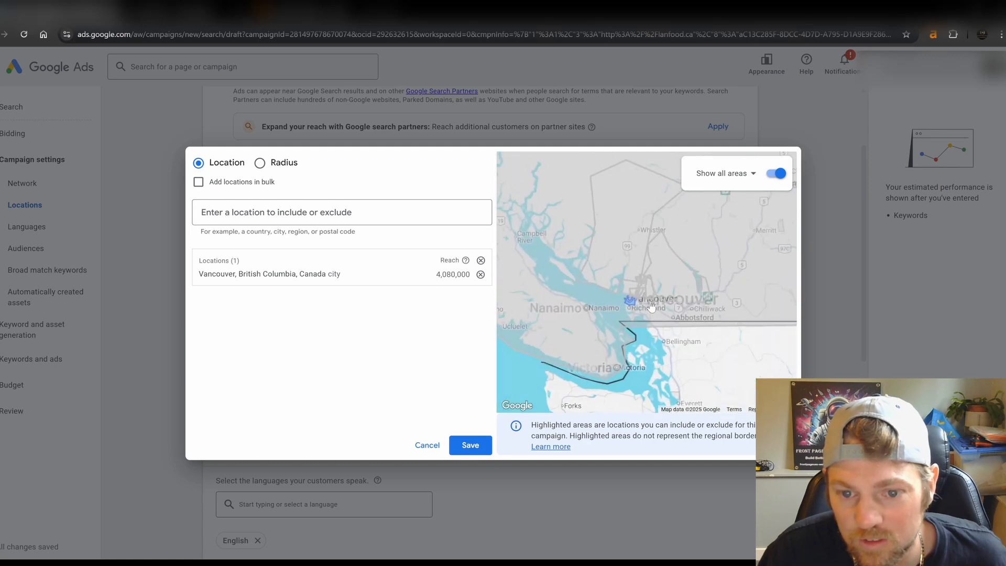
pyautogui.keyDown('ctrl'); pyautogui.scroll(2, 619, 320); pyautogui.keyUp('ctrl')
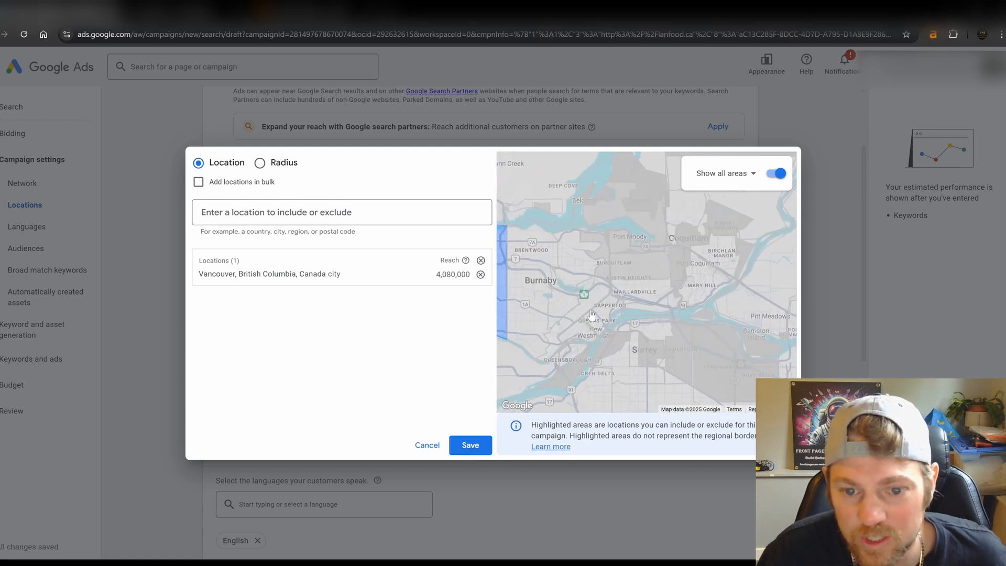
pyautogui.scroll(1, 574, 317)
pyautogui.keyDown('ctrl'); pyautogui.scroll(2, 608, 324); pyautogui.keyUp('ctrl')
pyautogui.moveTo(577, 304); pyautogui.dragTo(685, 266)
pyautogui.click(620, 287)
pyautogui.click(560, 294)
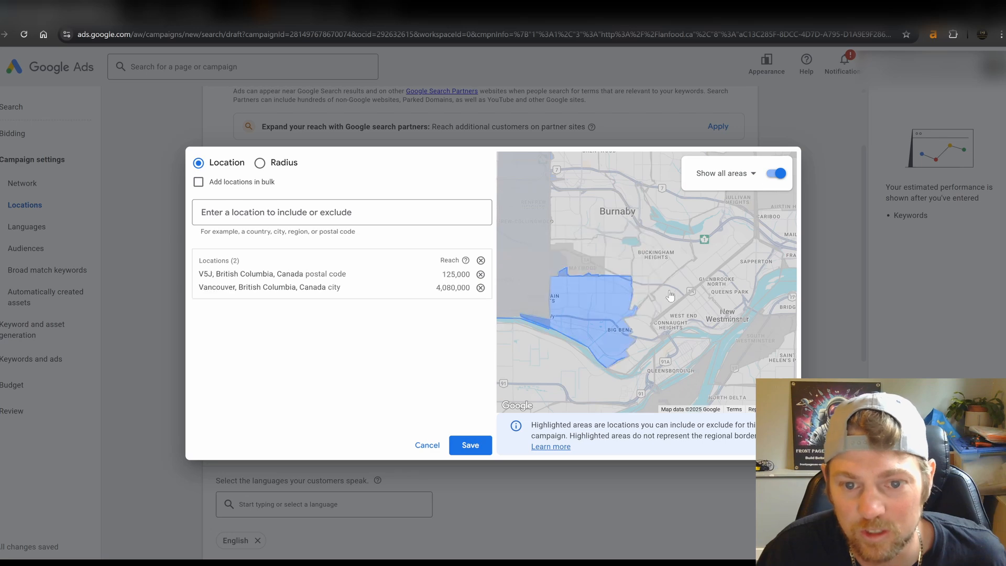
# Include the Metrotown, East Vancouver and South Vancouver neighborhoods as target locations from the map.
pyautogui.click(575, 259)
pyautogui.click(548, 247)
pyautogui.scroll(-2, 674, 274)
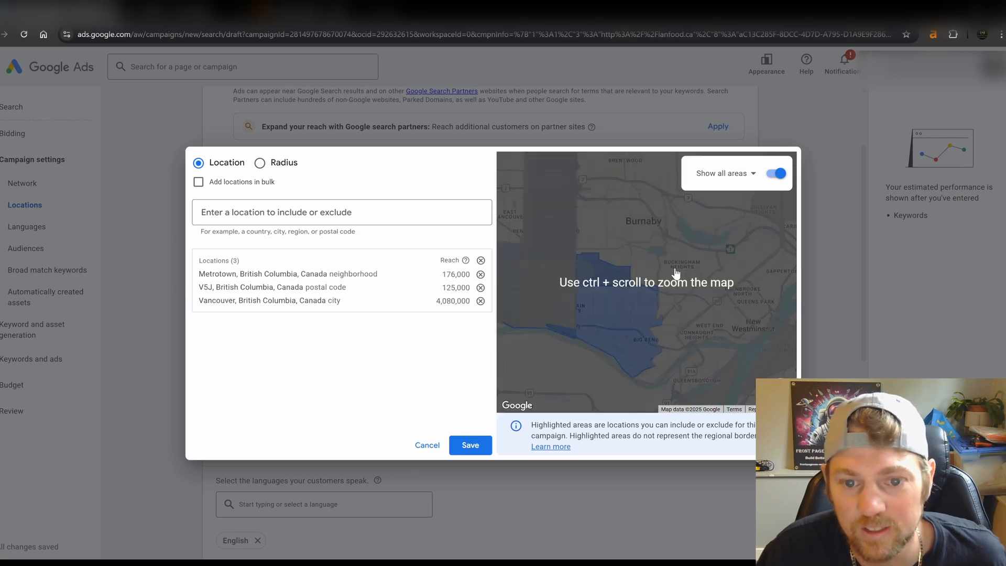
pyautogui.scroll(-2, 679, 250)
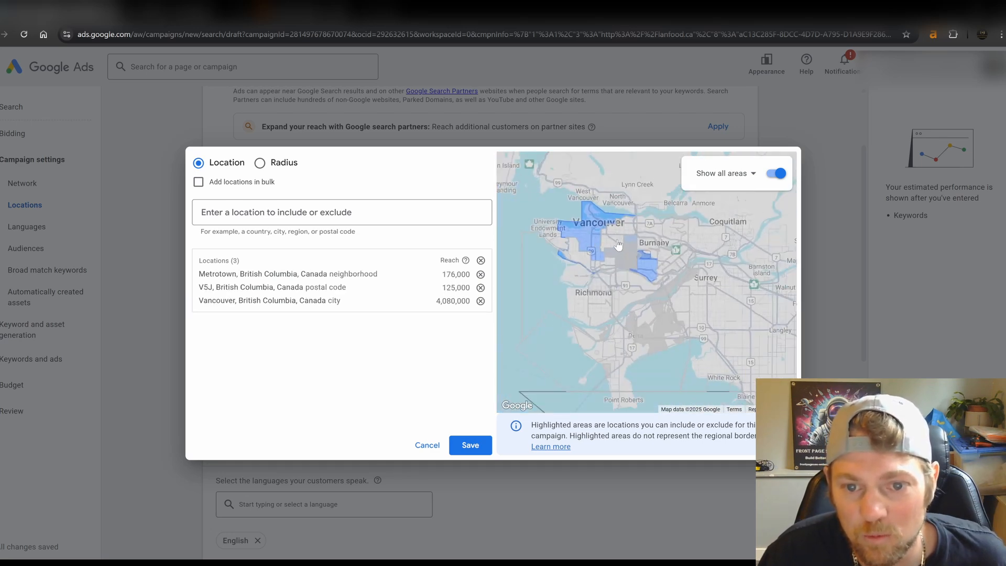
pyautogui.click(621, 247)
pyautogui.click(568, 253)
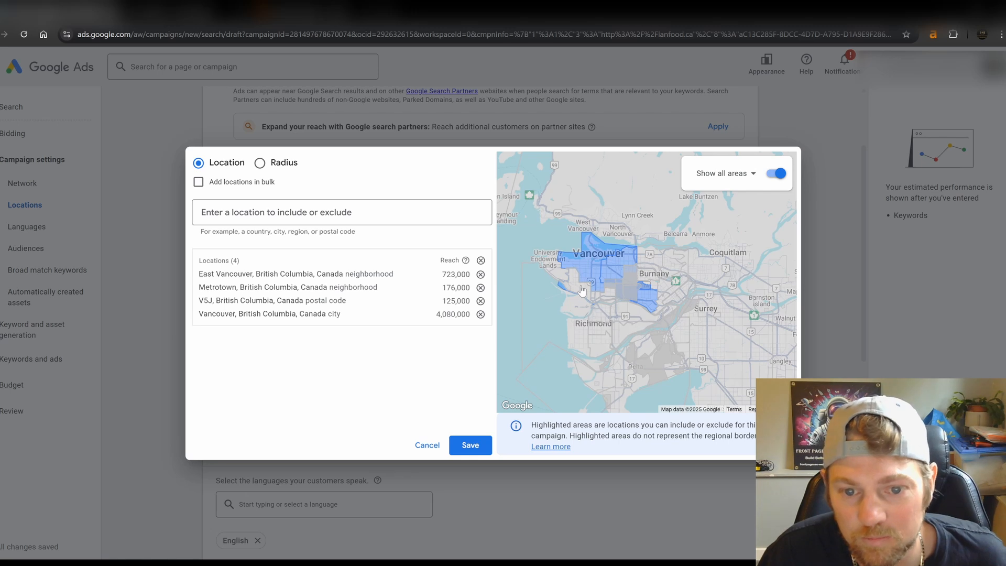
pyautogui.click(579, 292)
pyautogui.click(556, 273)
# Include the province of British Columbia, Canada as a target location from the map.
pyautogui.click(571, 292)
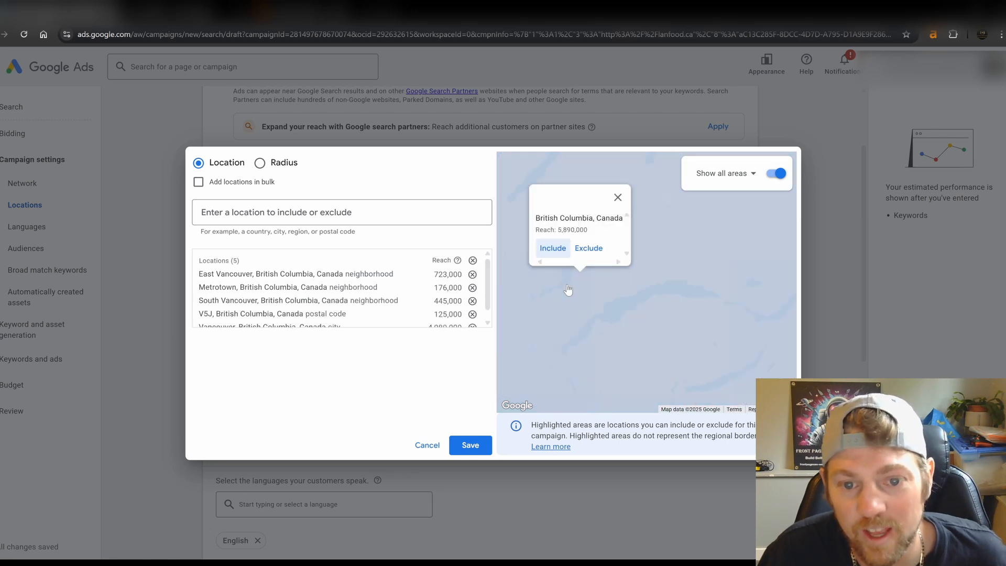
pyautogui.click(549, 247)
pyautogui.scroll(-2, 692, 265)
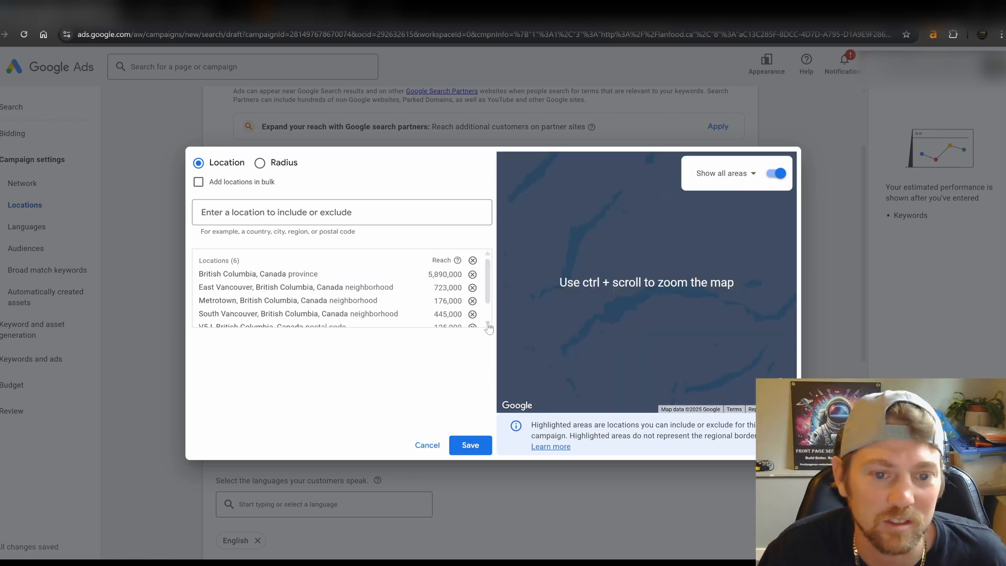
# Clear all target locations, search for Parksville and include the city of Parksville, British Columbia, Canada.
pyautogui.click(473, 260)
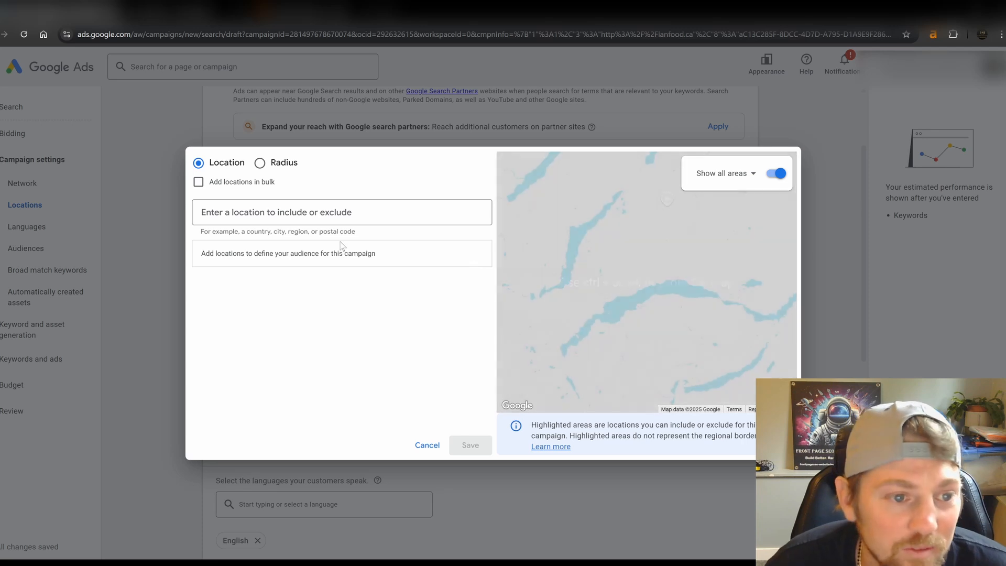
pyautogui.click(342, 219)
pyautogui.write('Parksville')
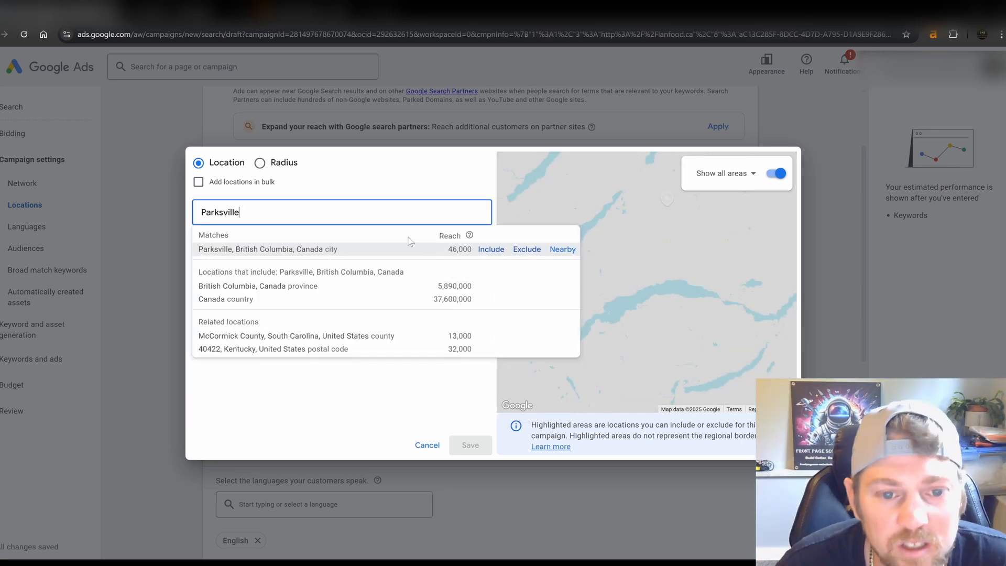
pyautogui.click(491, 250)
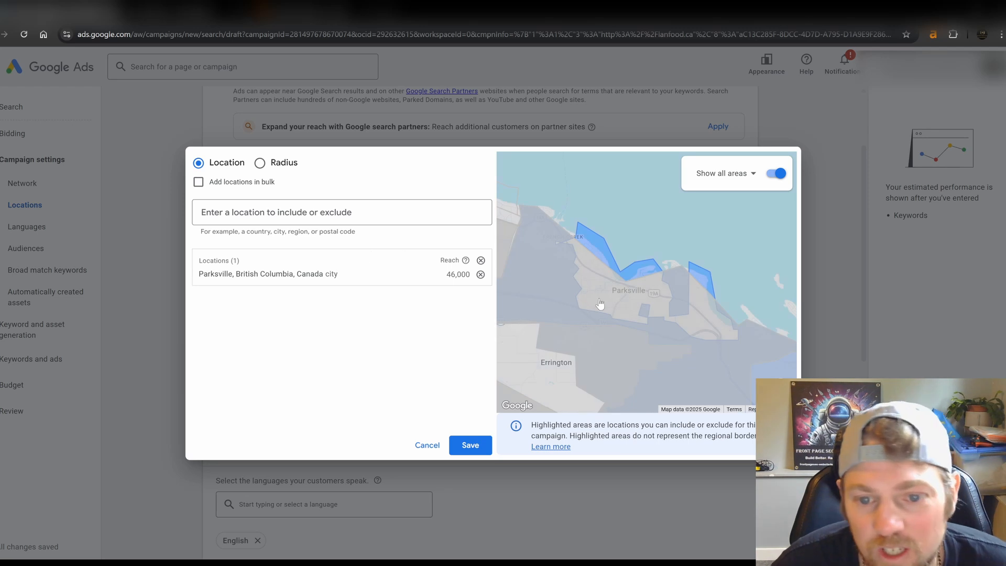
# Include the V9P postal code area around Parksville and Nanoose Bay as a target location from the map.
pyautogui.scroll(-2, 600, 303)
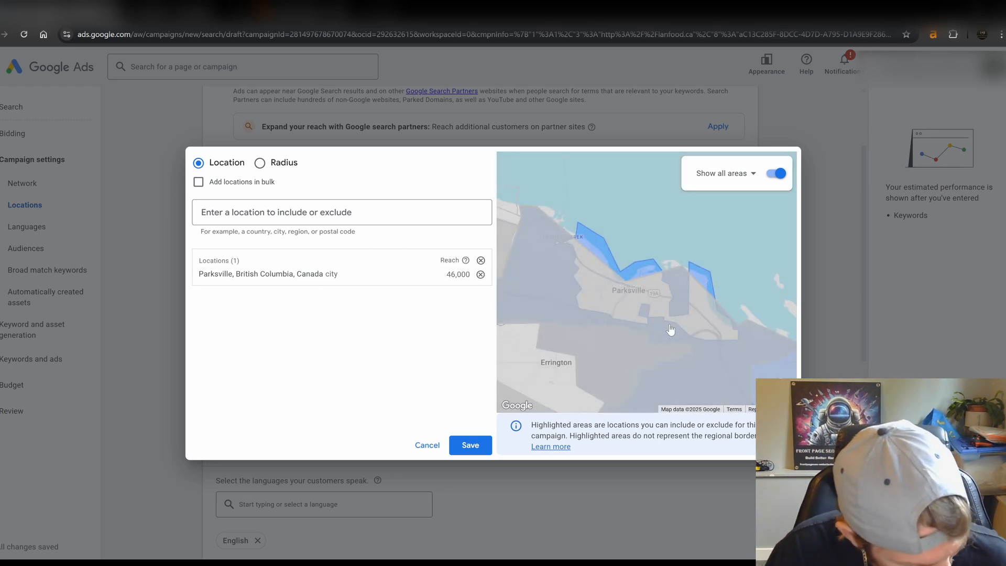
pyautogui.scroll(-3, 672, 328)
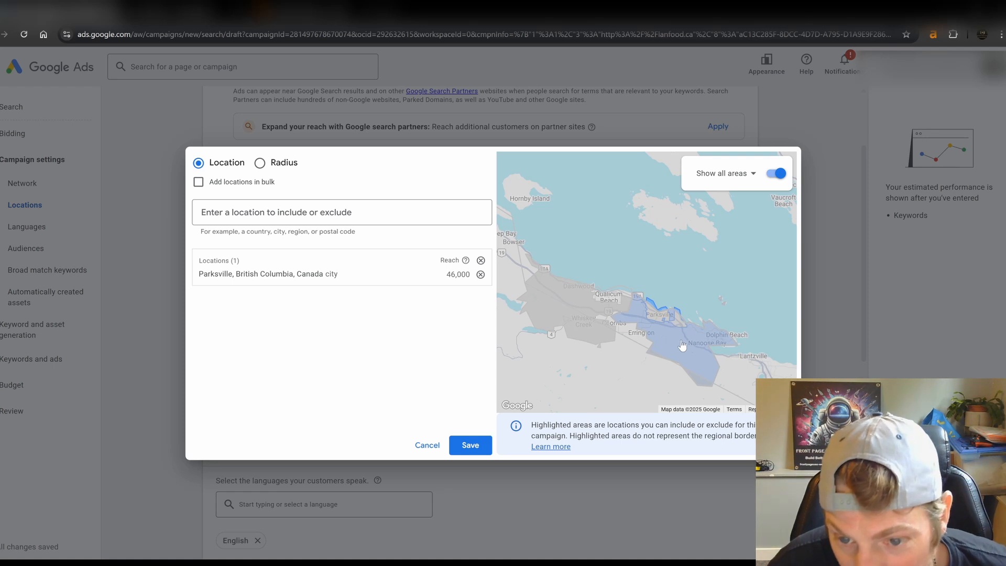
pyautogui.click(683, 345)
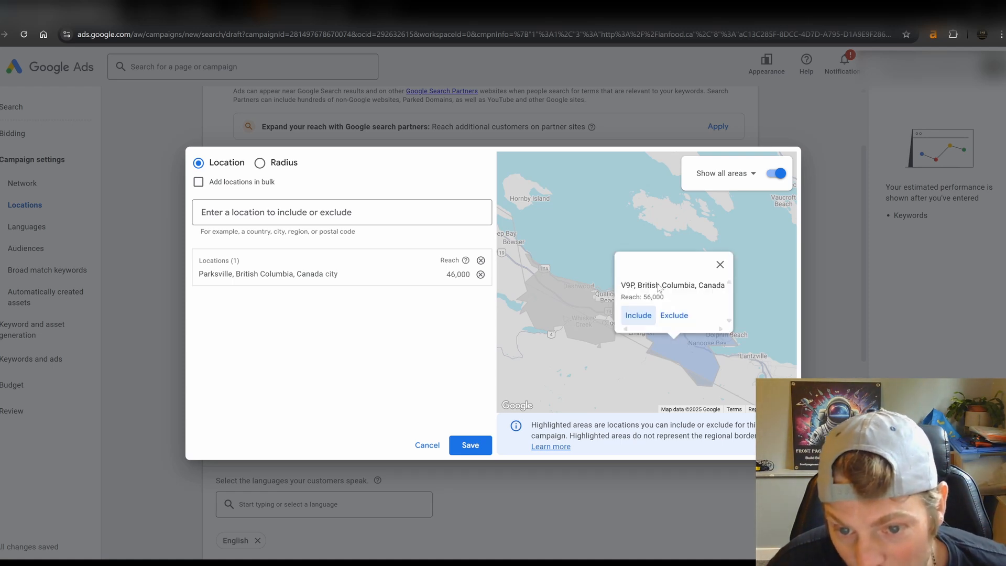
pyautogui.click(641, 316)
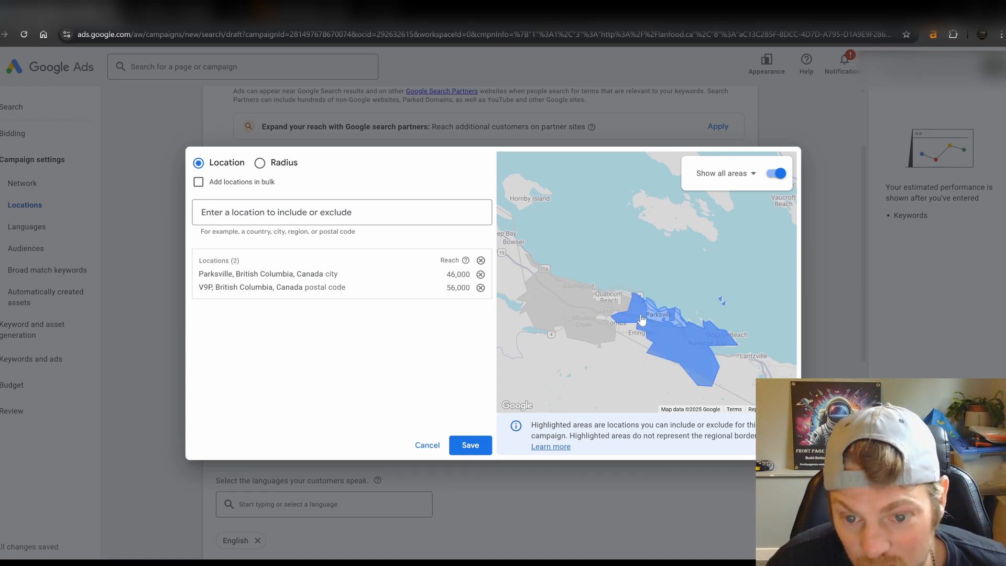
# Include the city of Errington, British Columbia, southwest of Parksville, as a target location from the map.
pyautogui.scroll(2, 640, 333)
pyautogui.scroll(3, 705, 348)
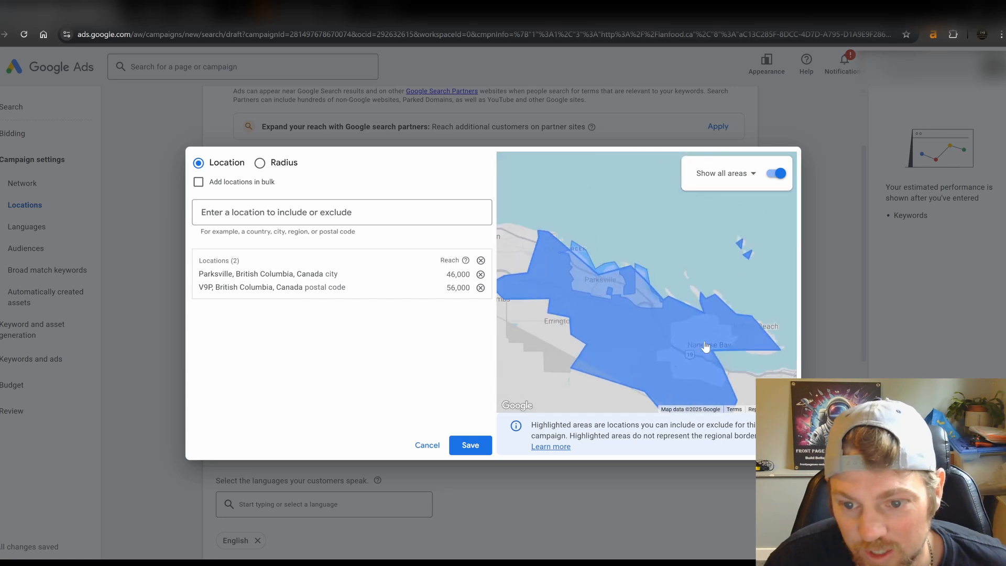
pyautogui.scroll(-2, 619, 337)
pyautogui.scroll(-2, 625, 332)
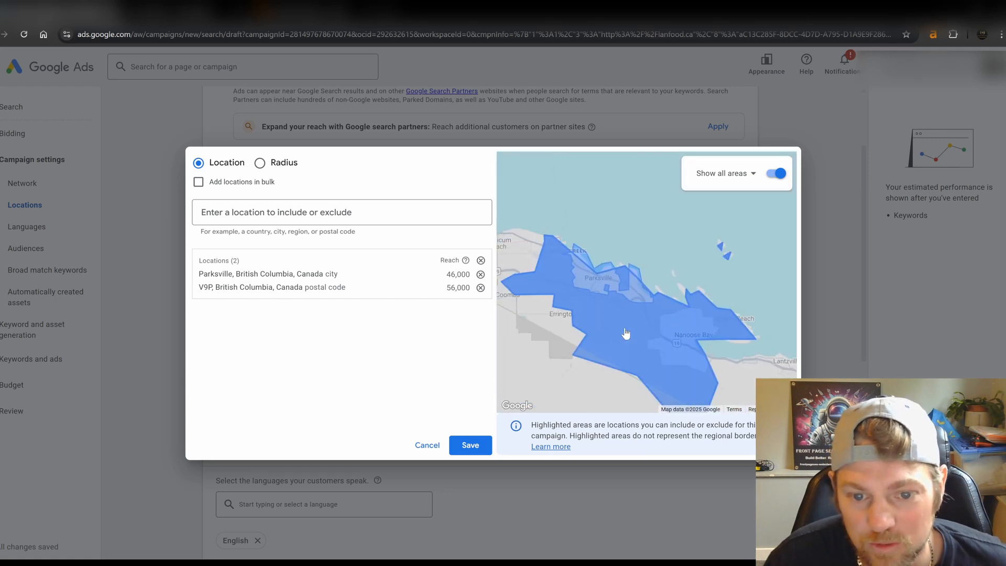
pyautogui.click(545, 328)
pyautogui.click(551, 290)
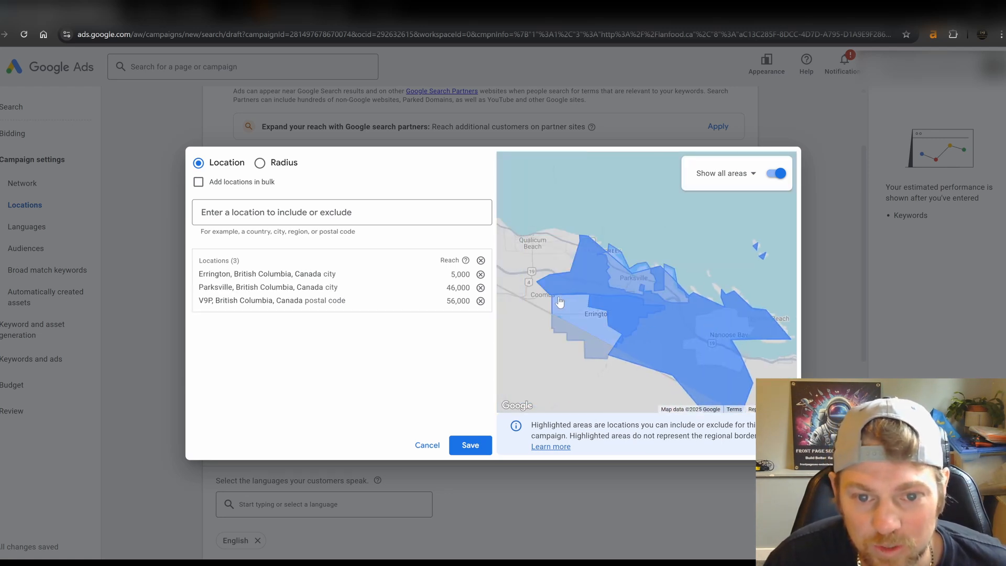
pyautogui.click(536, 293)
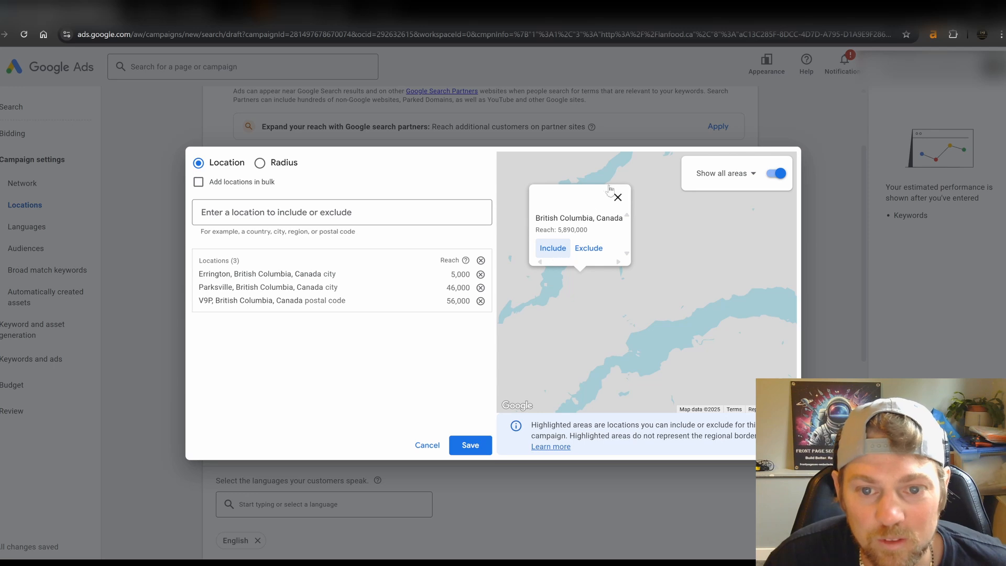
pyautogui.click(618, 197)
pyautogui.scroll(3, 647, 351)
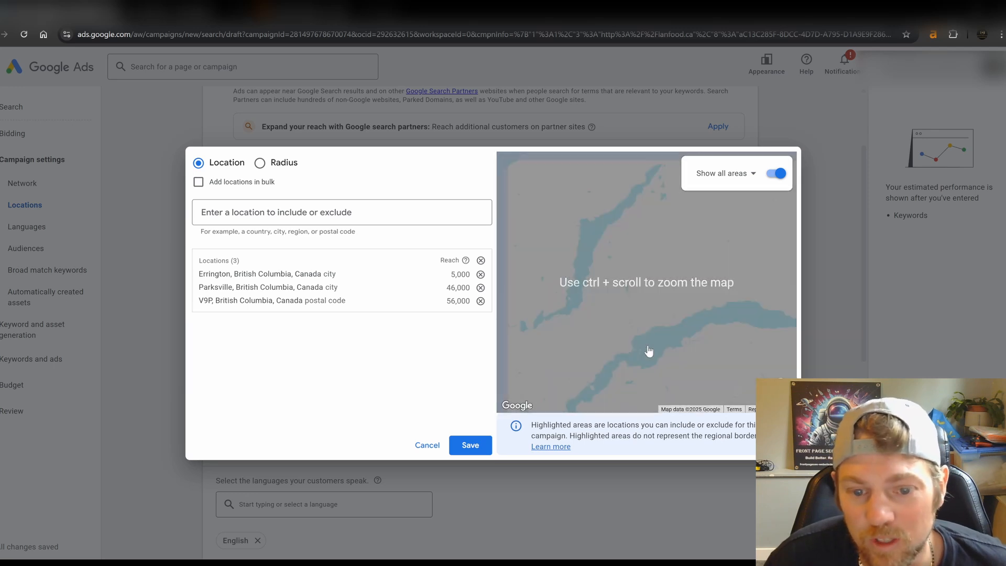
pyautogui.scroll(-5, 648, 349)
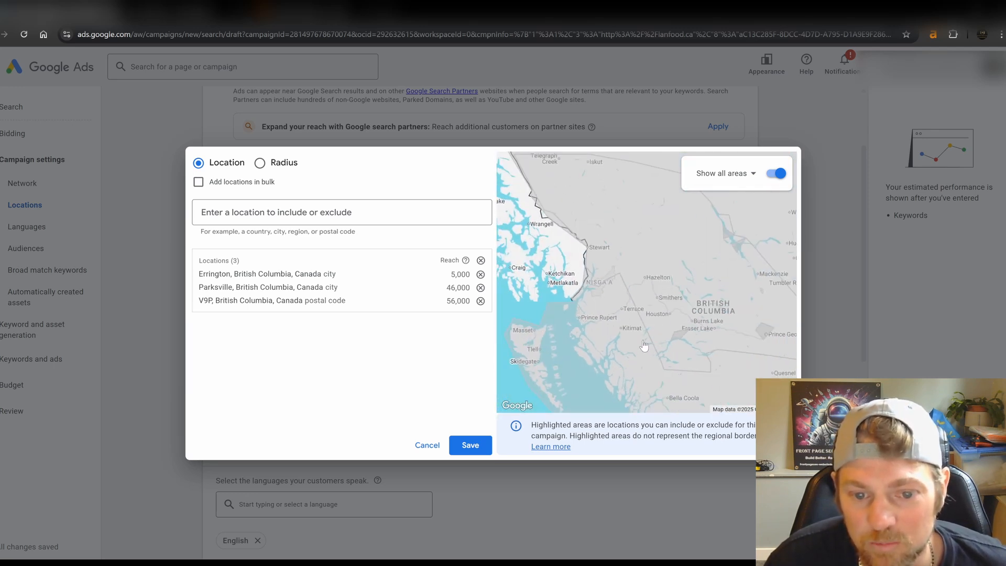
pyautogui.scroll(-5, 662, 353)
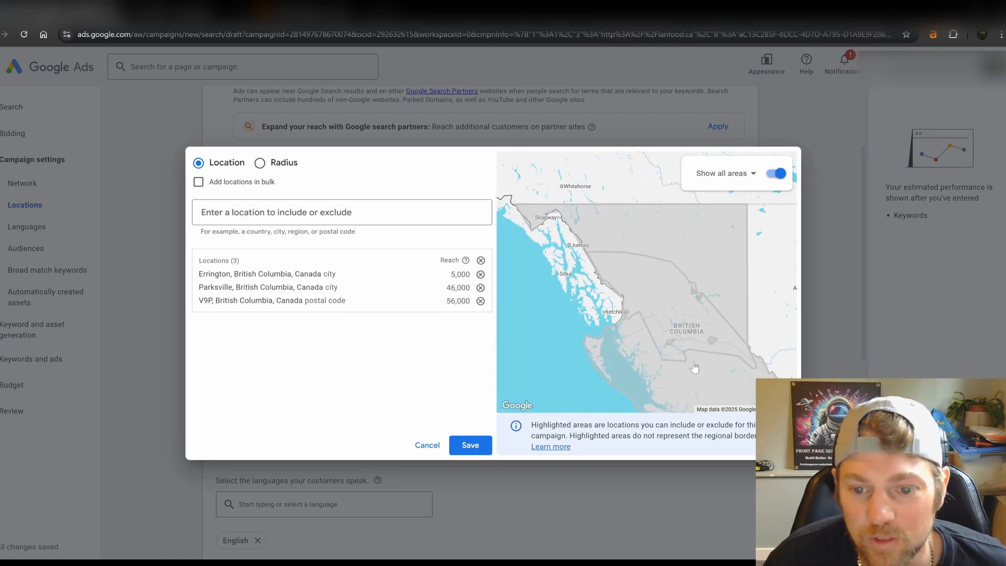
pyautogui.moveTo(697, 371); pyautogui.dragTo(620, 194)
pyautogui.scroll(5, 619, 282)
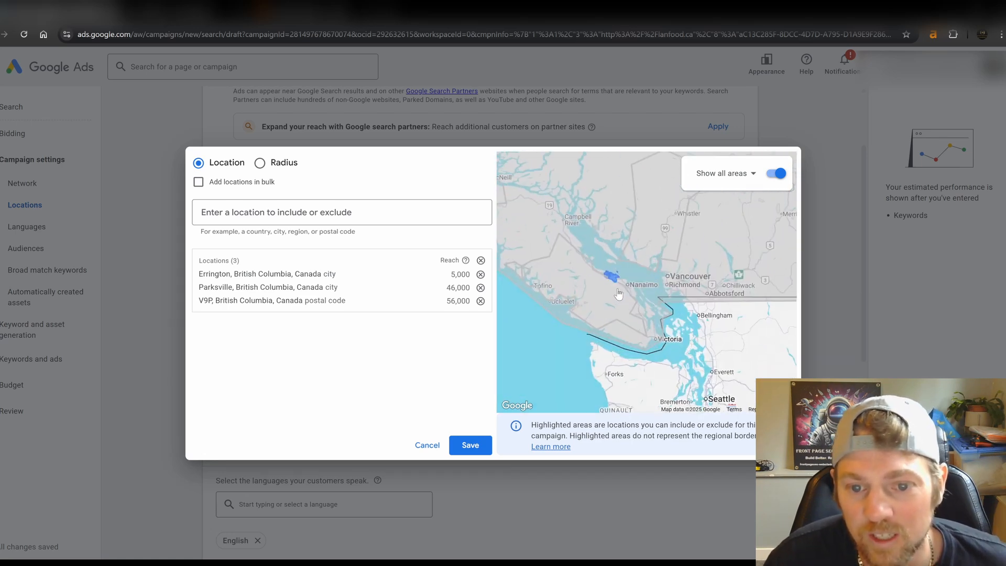
# Include the V0R 2H0 and V9T postal code areas between Nanoose Bay and Nanaimo as target locations from the map.
pyautogui.scroll(5, 620, 282)
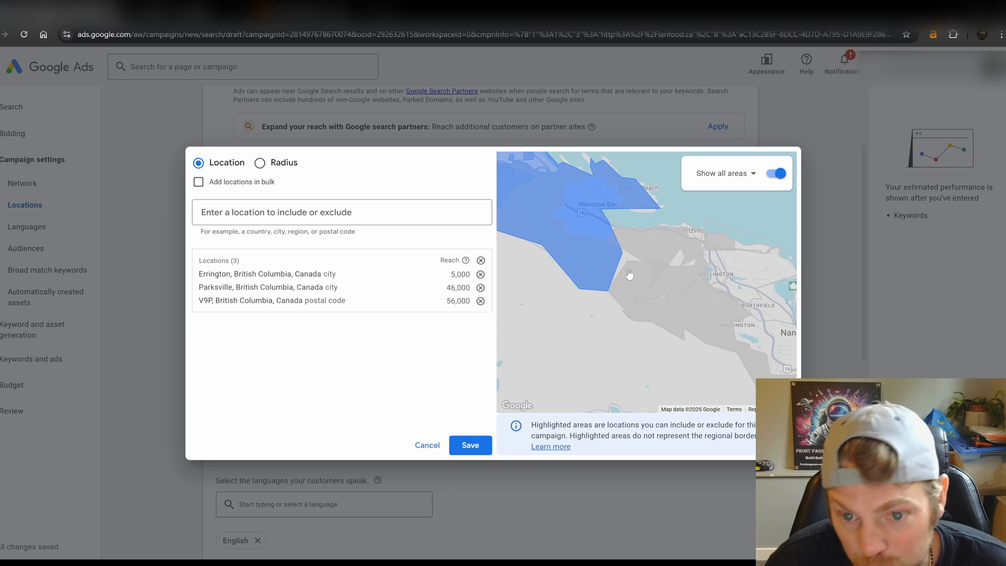
pyautogui.click(658, 250)
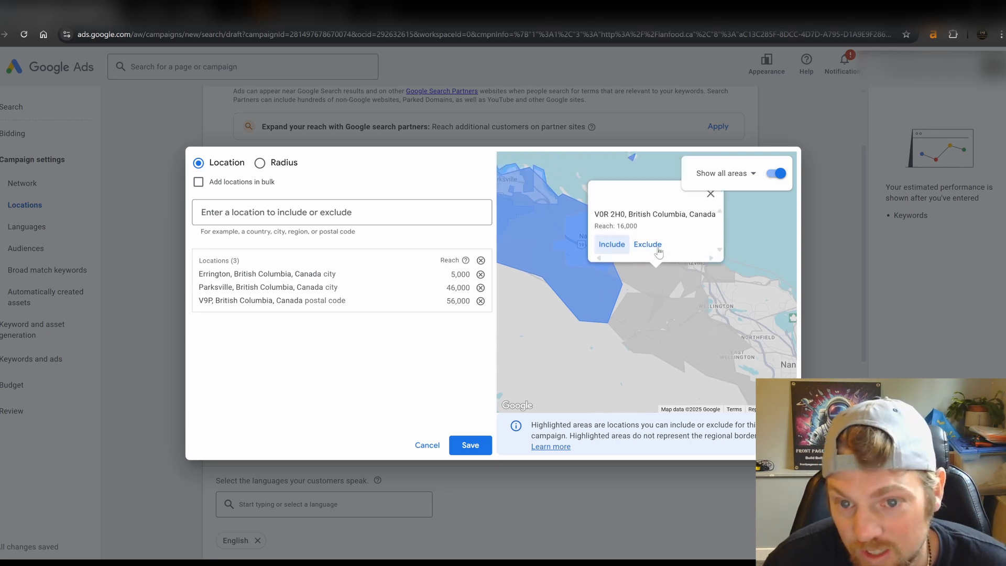
pyautogui.click(611, 249)
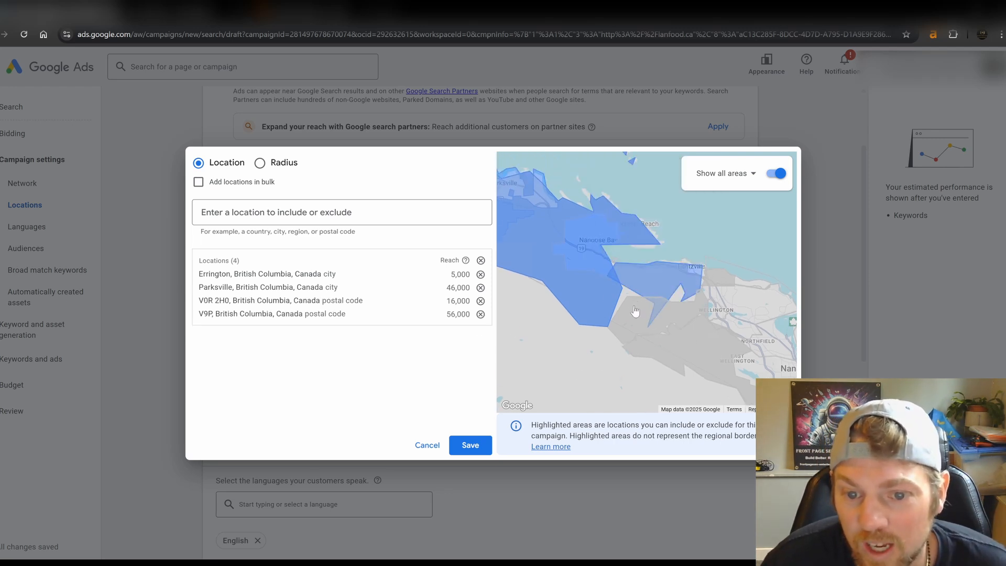
pyautogui.click(635, 311)
pyautogui.click(670, 284)
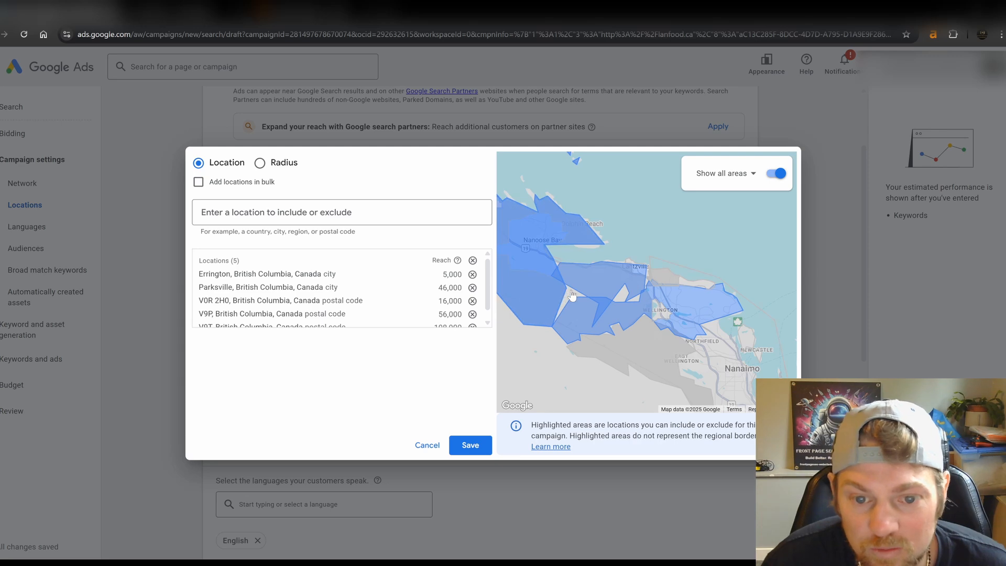
# Inspect the coverage of the targeted areas between Parksville, Nanoose Bay and Nanaimo on the location map.
pyautogui.click(572, 294)
pyautogui.click(618, 197)
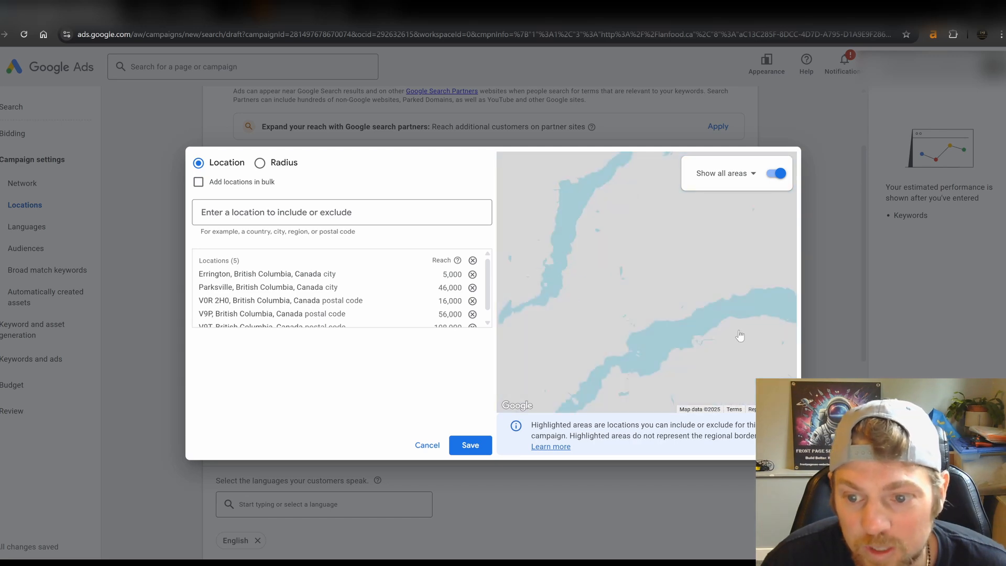
pyautogui.scroll(-2, 739, 325)
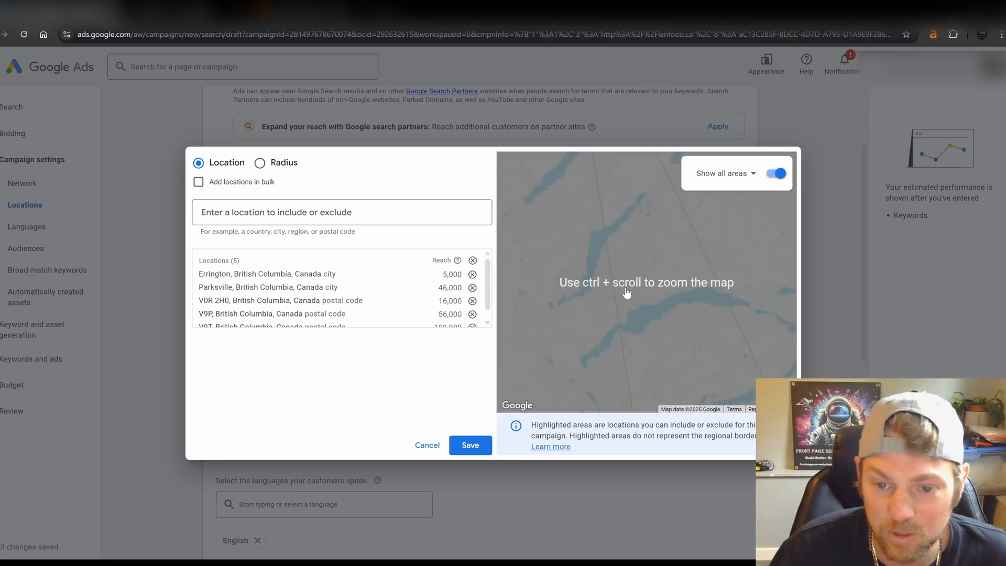
pyautogui.scroll(-3, 628, 294)
pyautogui.scroll(-3, 628, 298)
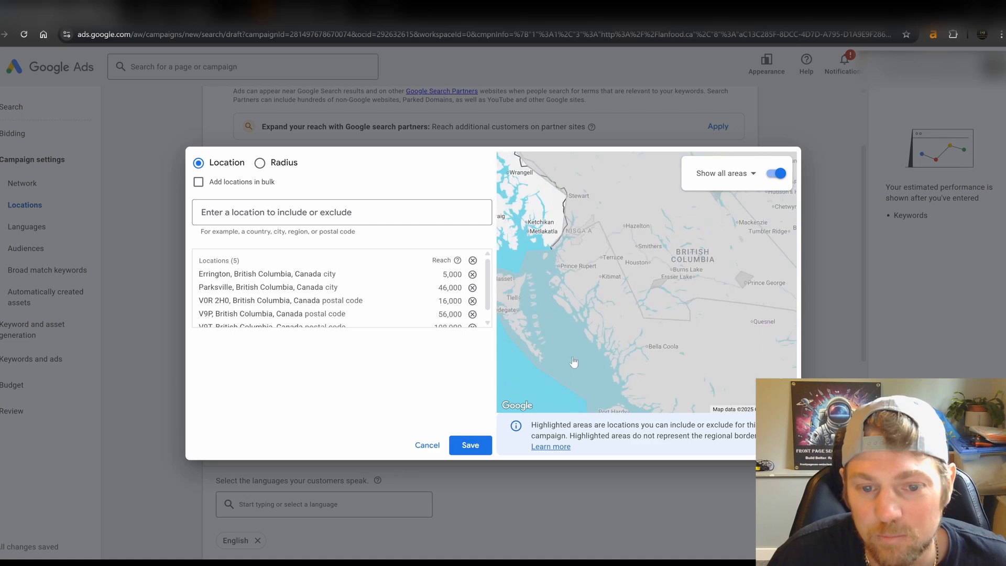
pyautogui.moveTo(574, 363); pyautogui.dragTo(570, 177)
pyautogui.scroll(5, 681, 286)
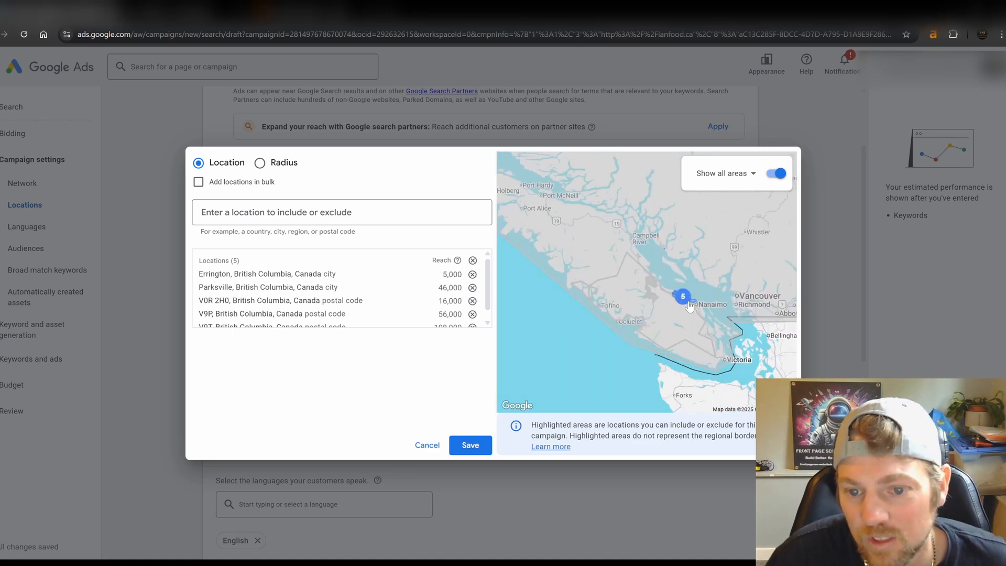
pyautogui.scroll(2, 682, 309)
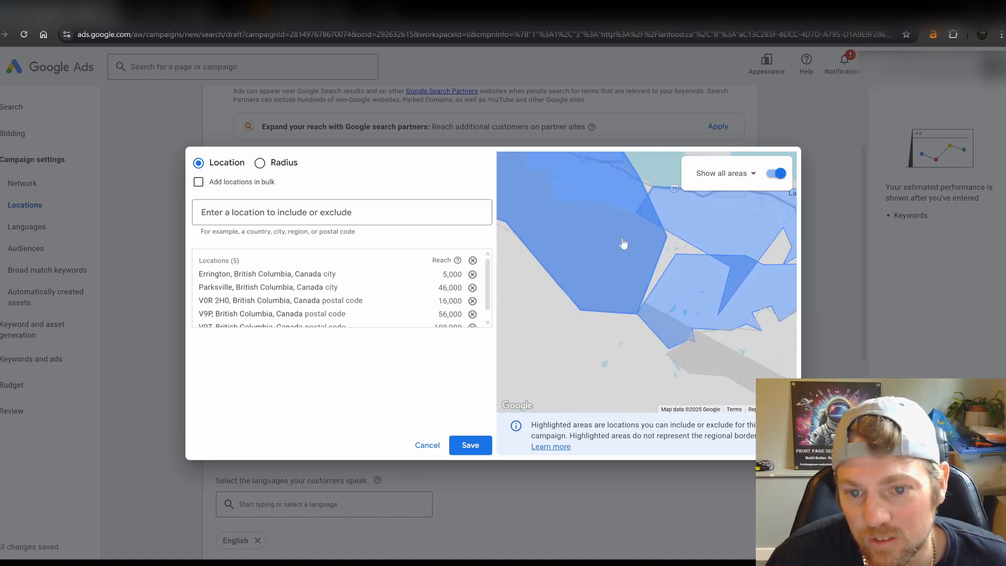
pyautogui.scroll(-2, 642, 377)
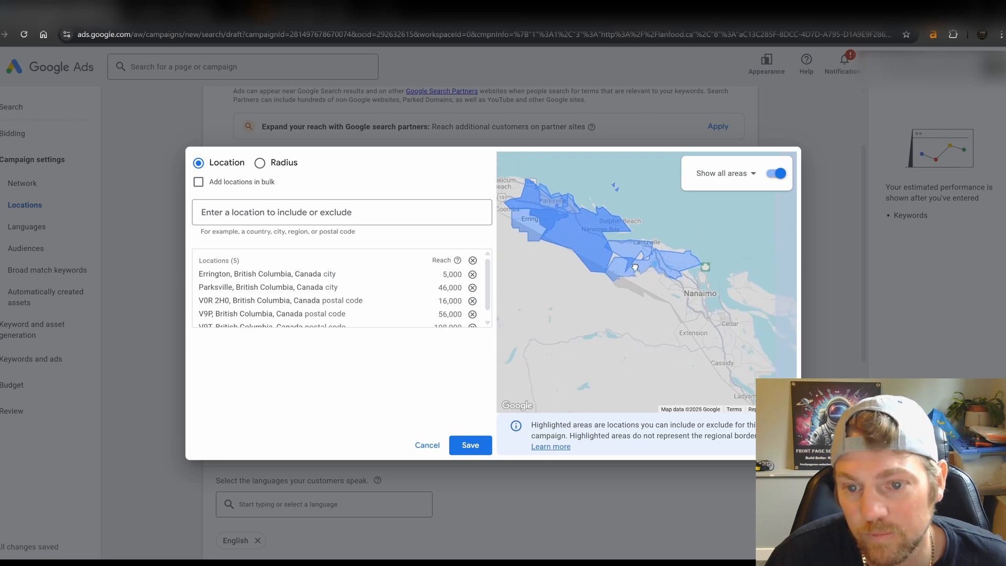
pyautogui.scroll(2, 726, 333)
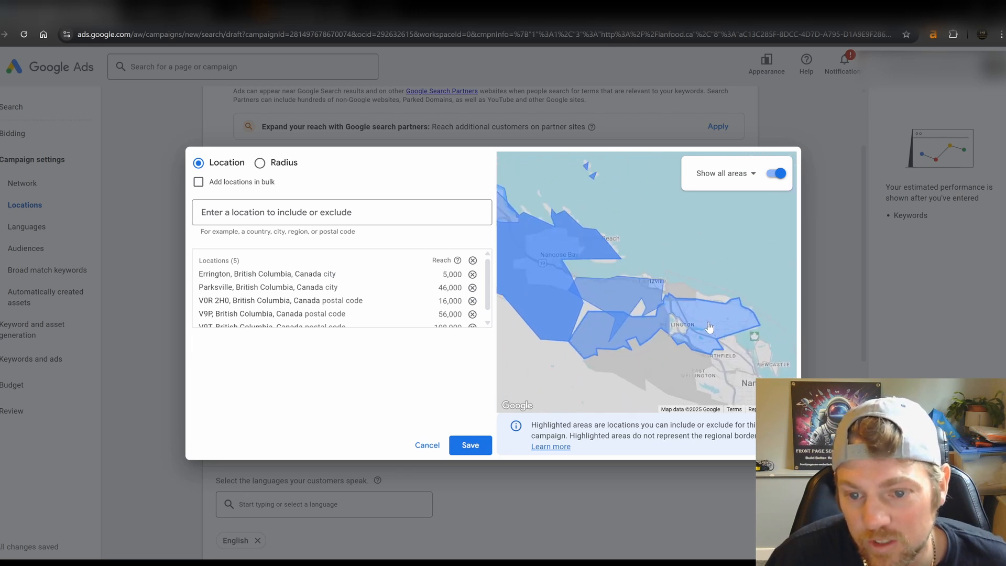
# Remove the V9T postal code area northwest of Nanaimo from the campaign's locations on the map.
pyautogui.click(709, 322)
pyautogui.click(701, 300)
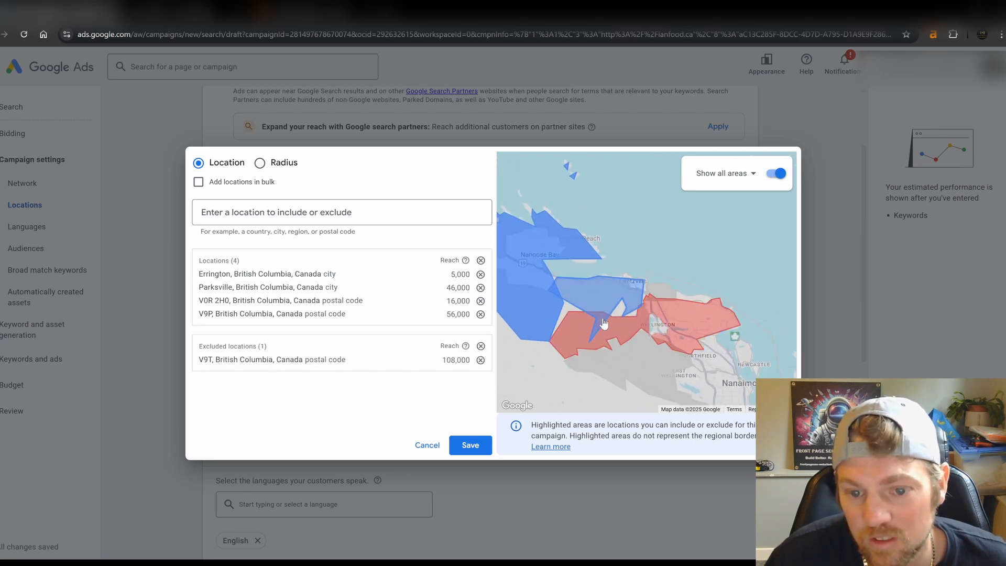
pyautogui.click(644, 317)
pyautogui.click(731, 299)
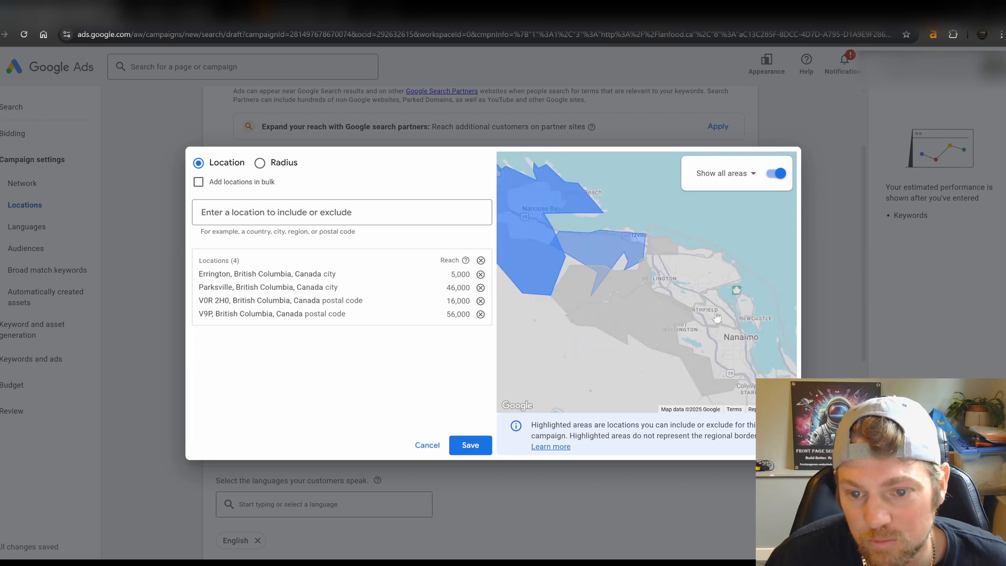
# Include the V9K postal code area around Qualicum Beach as a target location from the map.
pyautogui.moveTo(622, 292); pyautogui.dragTo(715, 343)
pyautogui.click(627, 248)
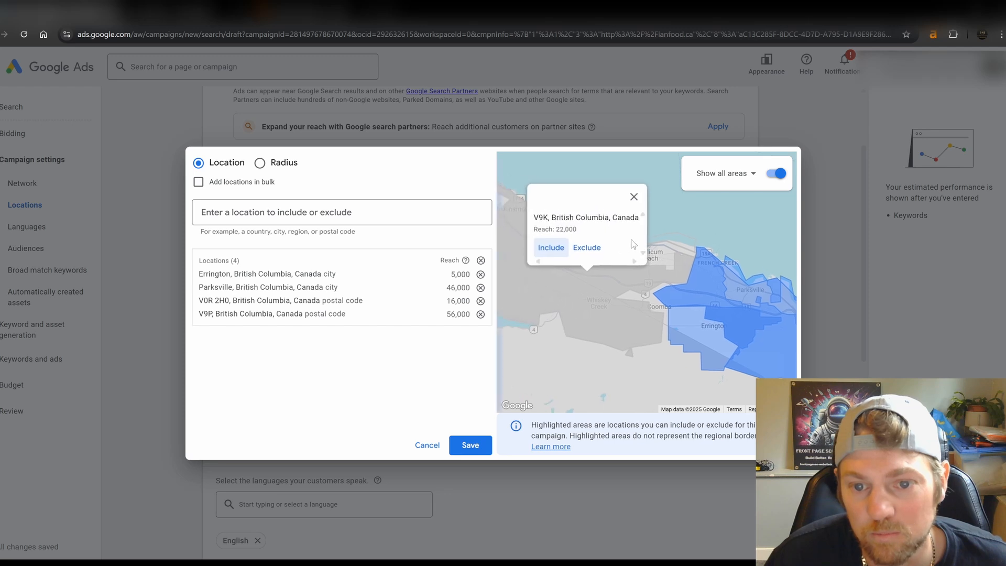
pyautogui.click(549, 309)
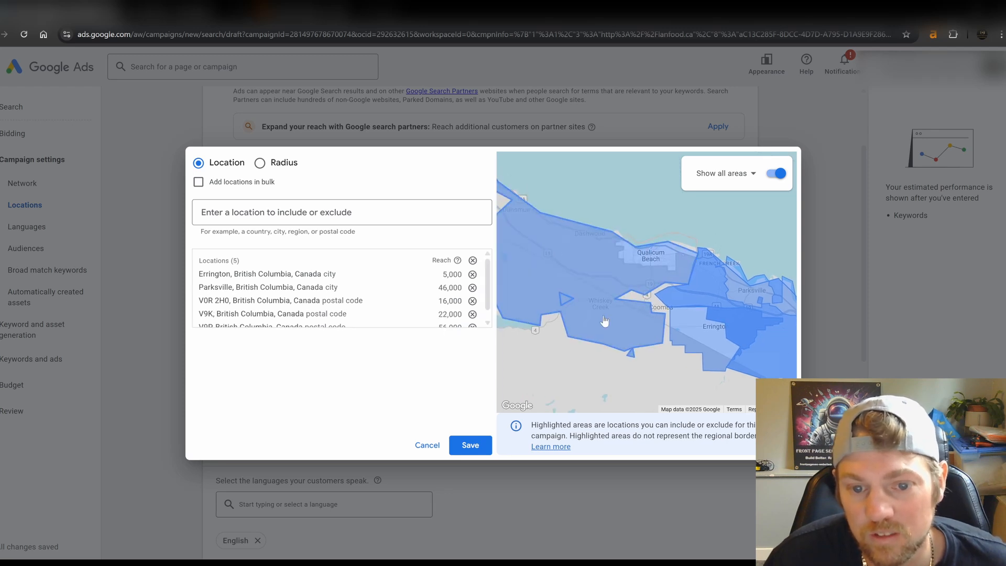
# Remove the V0R 2H0 postal code area near Lantzville from the target locations on the map.
pyautogui.scroll(-2, 660, 325)
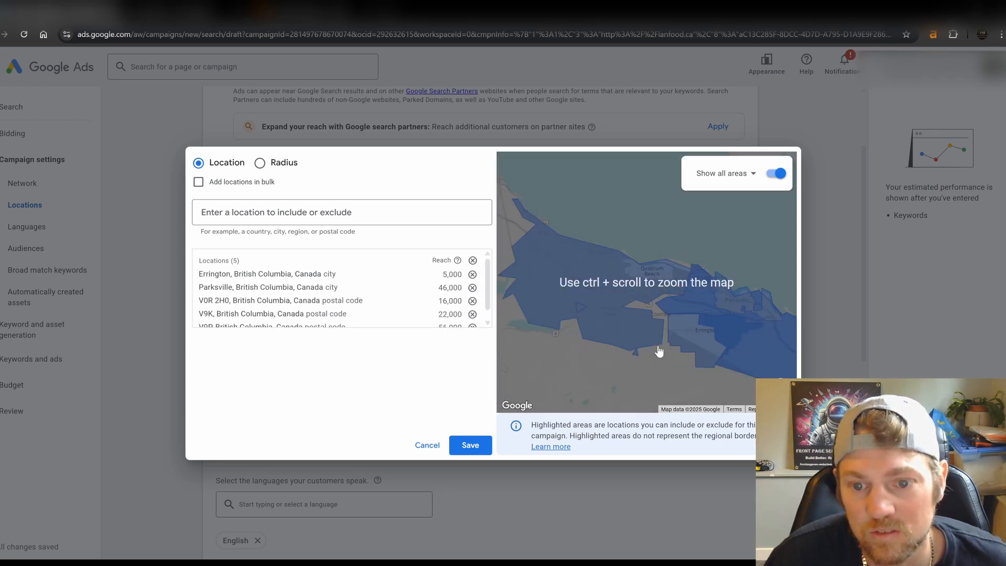
pyautogui.keyDown('ctrl'); pyautogui.scroll(-2, 659, 355); pyautogui.keyUp('ctrl')
pyautogui.moveTo(706, 371); pyautogui.dragTo(651, 331)
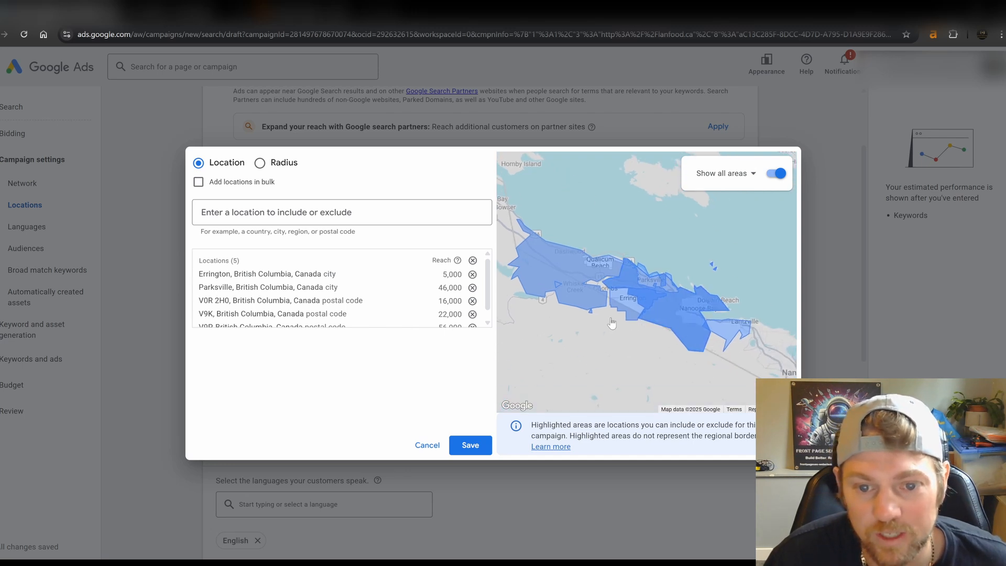
pyautogui.keyDown('ctrl'); pyautogui.scroll(5, 603, 304); pyautogui.keyUp('ctrl')
pyautogui.keyDown('ctrl'); pyautogui.scroll(-6, 674, 323); pyautogui.keyUp('ctrl')
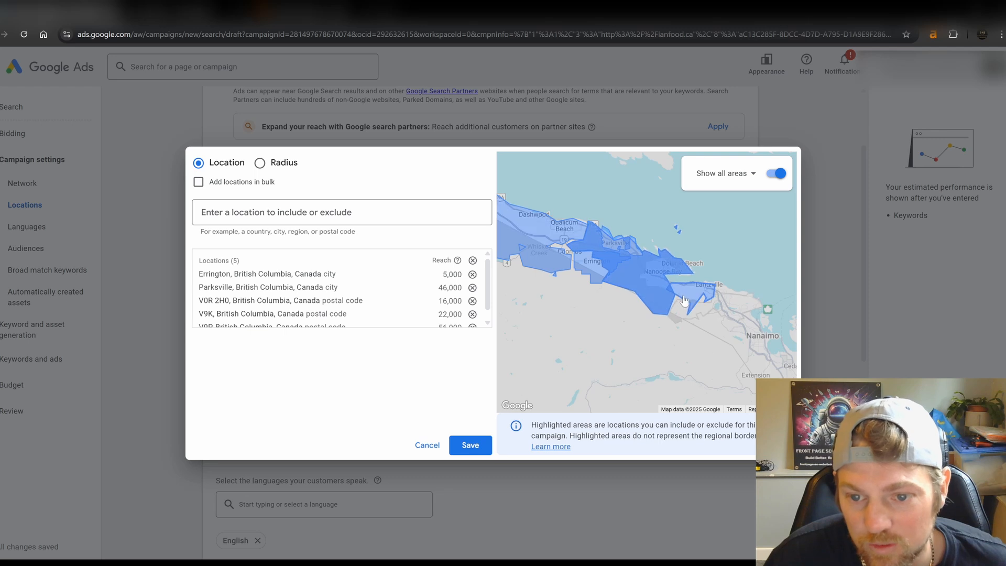
pyautogui.click(686, 299)
pyautogui.click(717, 270)
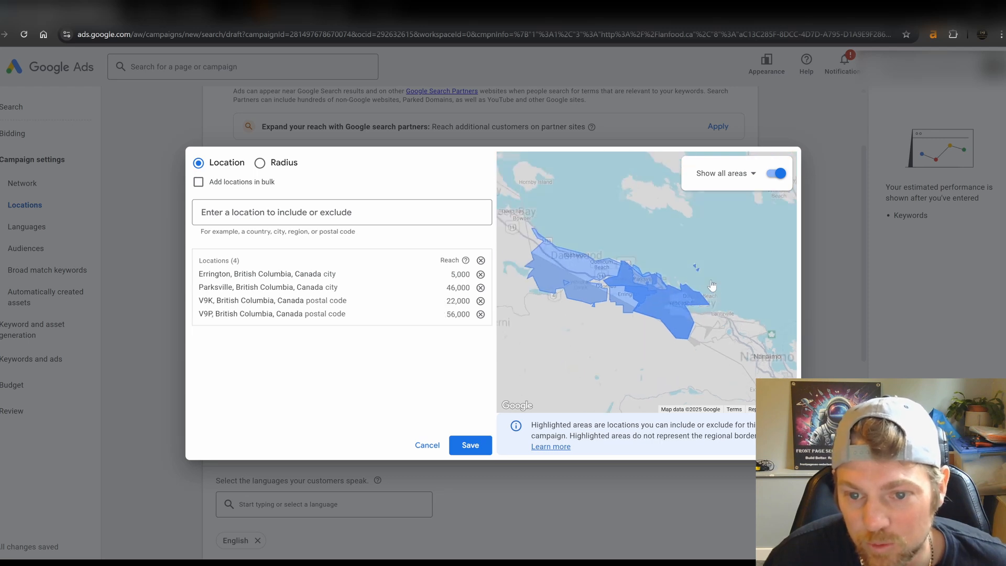
# Check the targeted area on the map and save the location selection to the campaign.
pyautogui.keyDown('ctrl'); pyautogui.scroll(-2, 705, 359); pyautogui.keyUp('ctrl')
pyautogui.moveTo(710, 364); pyautogui.dragTo(669, 307)
pyautogui.scroll(-2, 668, 307)
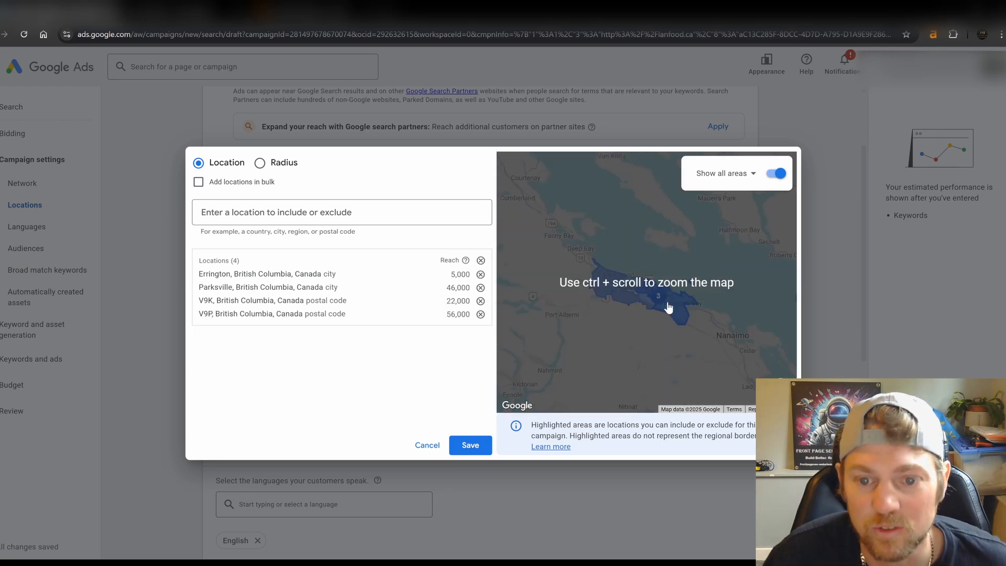
pyautogui.click(471, 442)
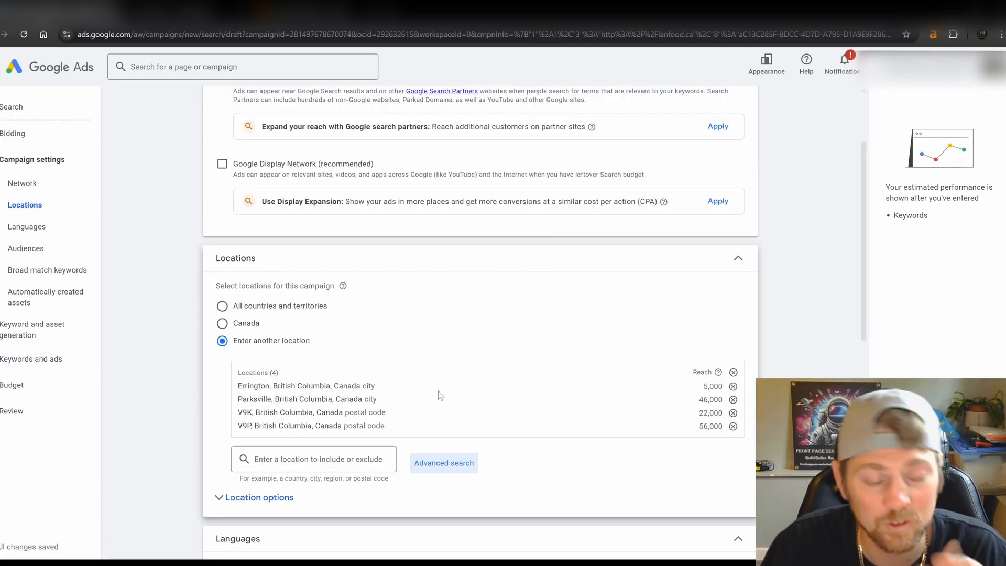
# Expand the location options for the campaign's target locations.
pyautogui.scroll(1, 435, 390)
pyautogui.scroll(1, 435, 391)
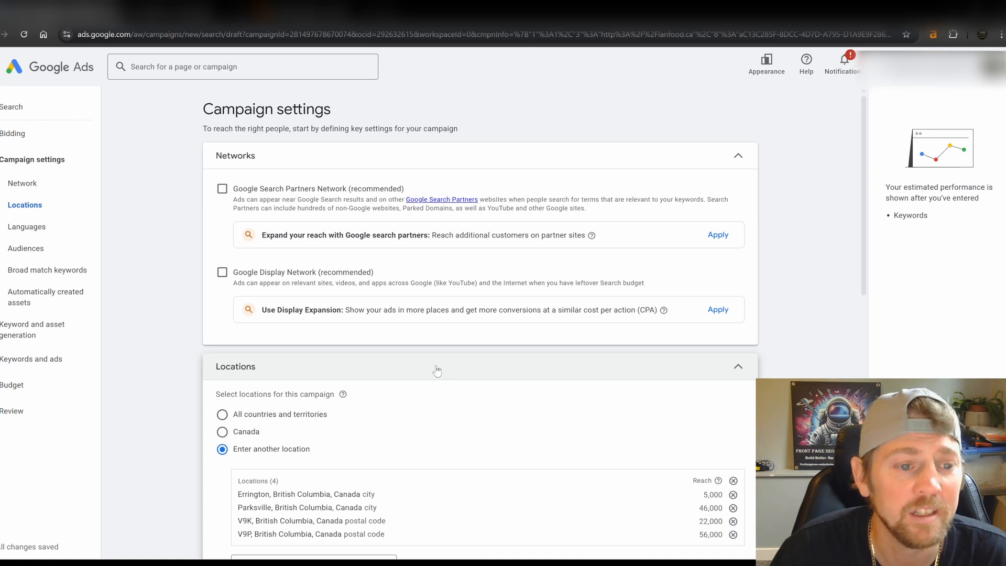
pyautogui.scroll(-3, 434, 370)
pyautogui.click(270, 443)
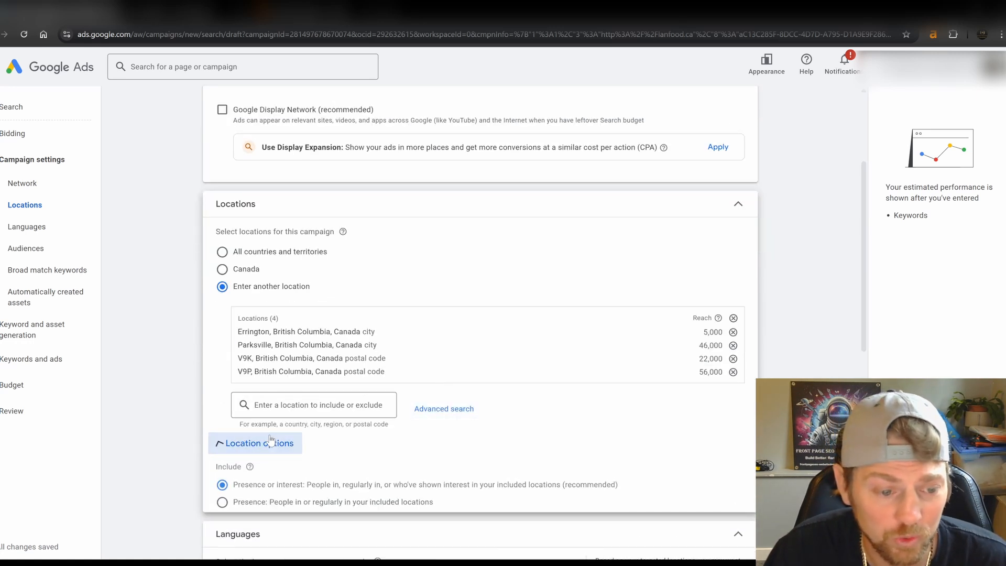
pyautogui.scroll(-1, 542, 468)
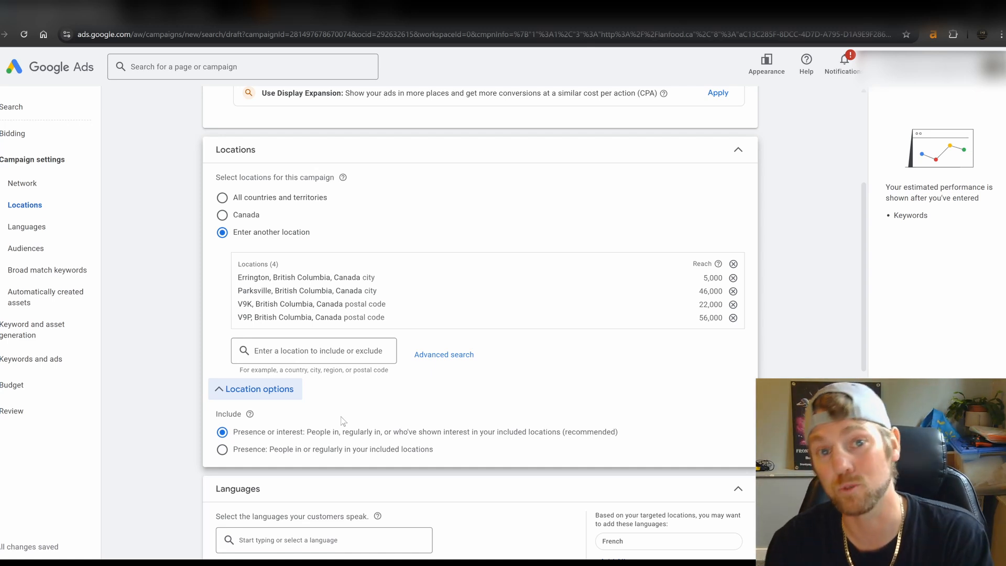
pyautogui.click(317, 11)
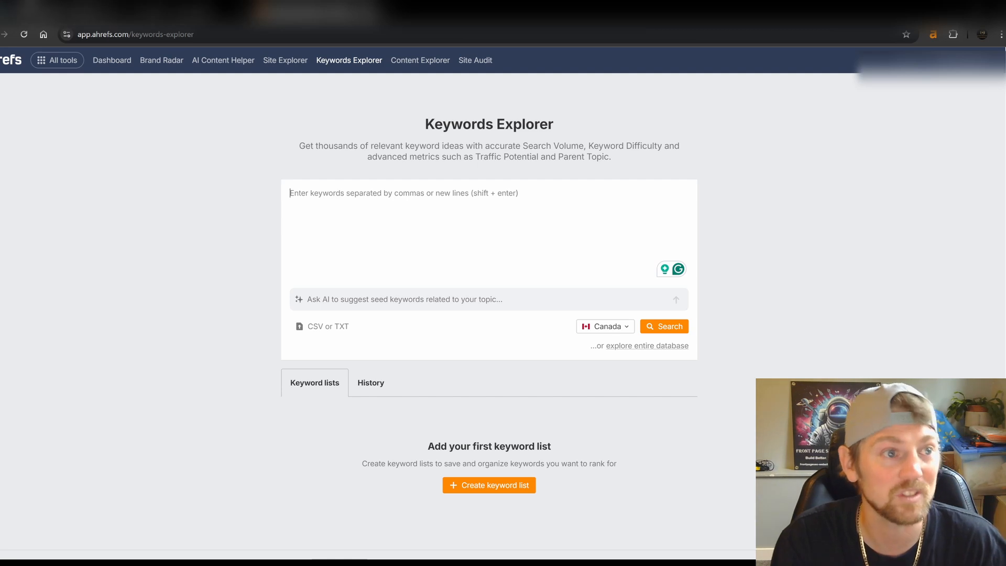
pyautogui.click(37, 11)
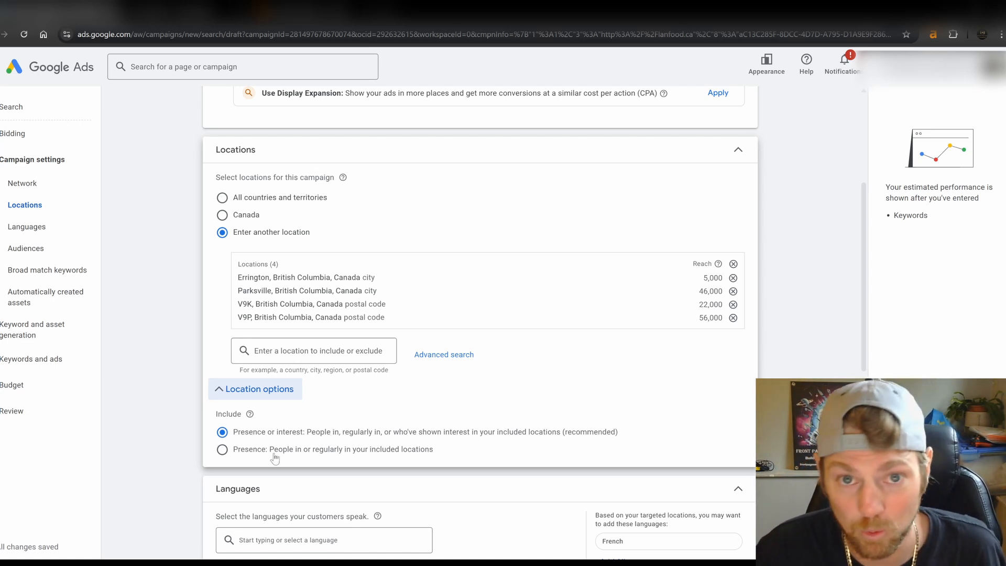
# Try the Presence option for the included locations and return to Presence or interest.
pyautogui.click(222, 450)
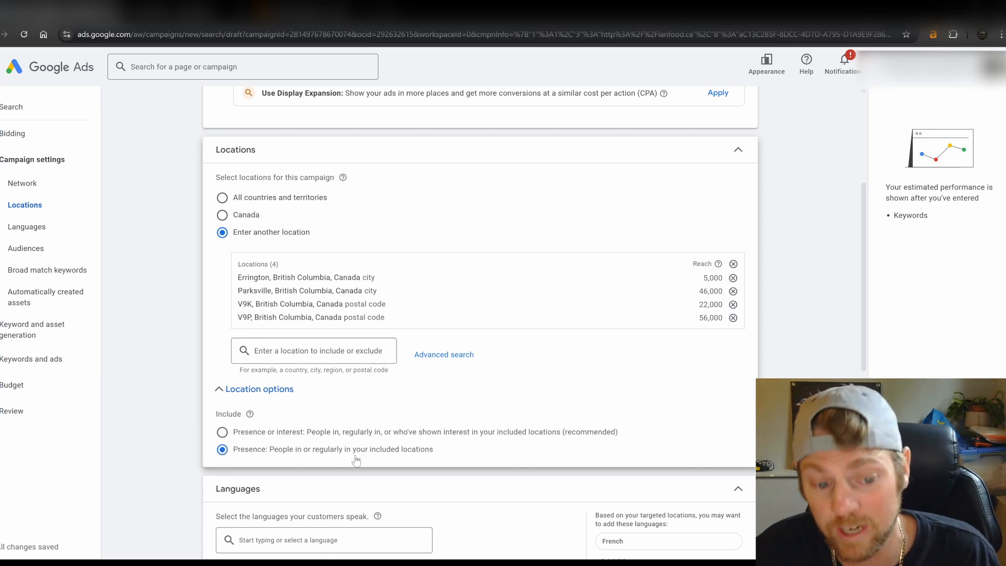
pyautogui.click(223, 435)
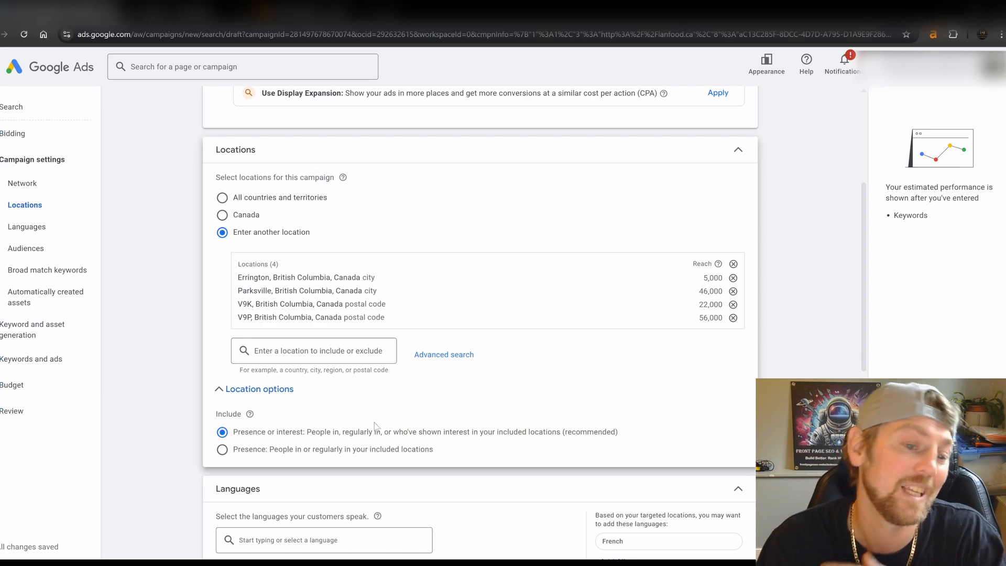
# Review the campaign settings for networks, locations, languages, audience segments, broad match keywords and automatically created assets.
pyautogui.scroll(-2, 419, 427)
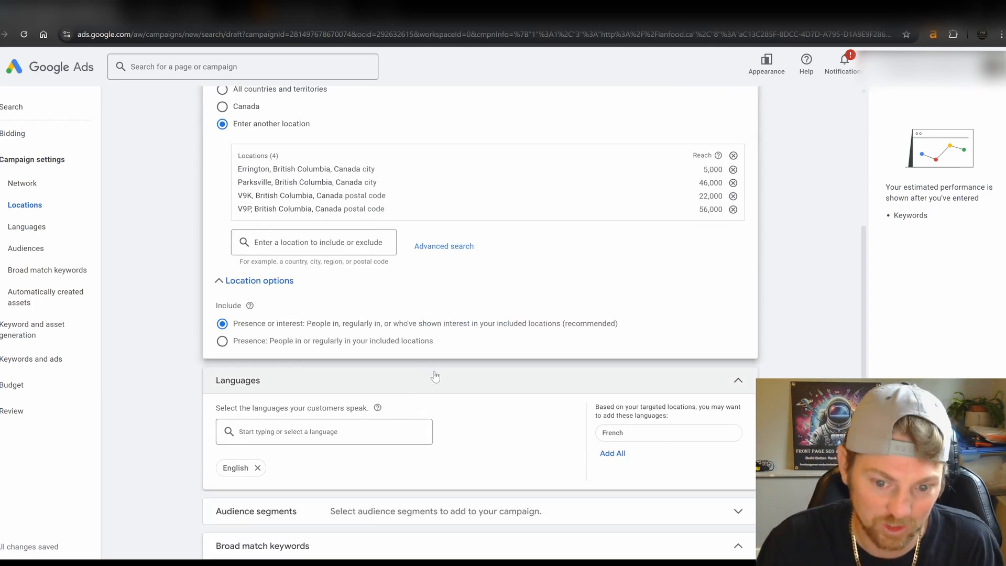
pyautogui.scroll(-6, 435, 376)
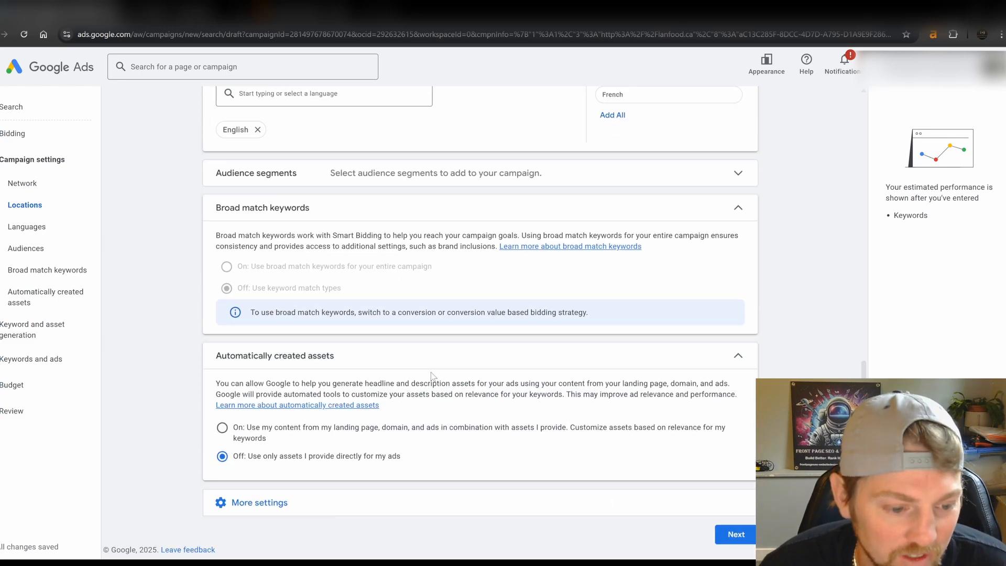
pyautogui.scroll(2, 350, 387)
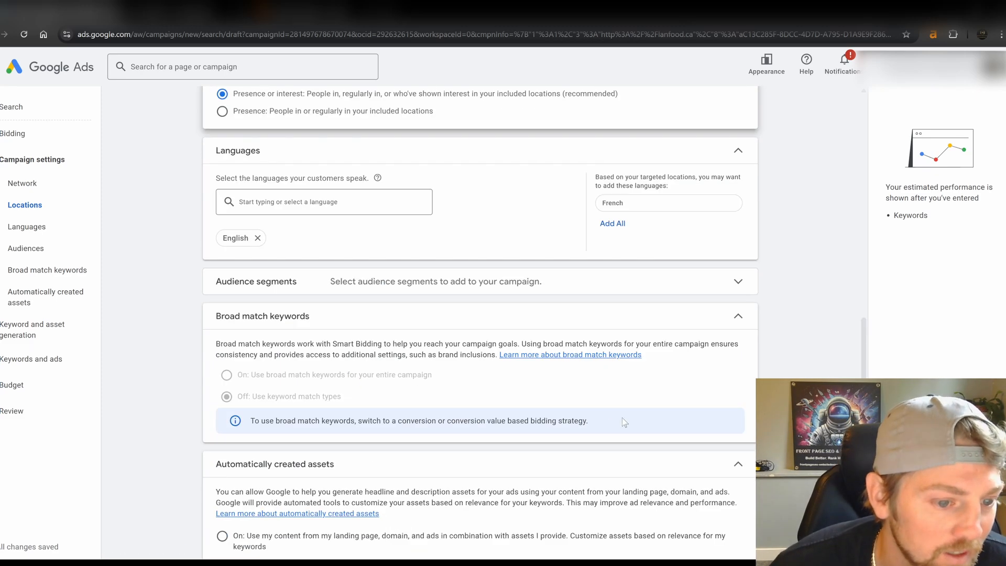
pyautogui.click(288, 5)
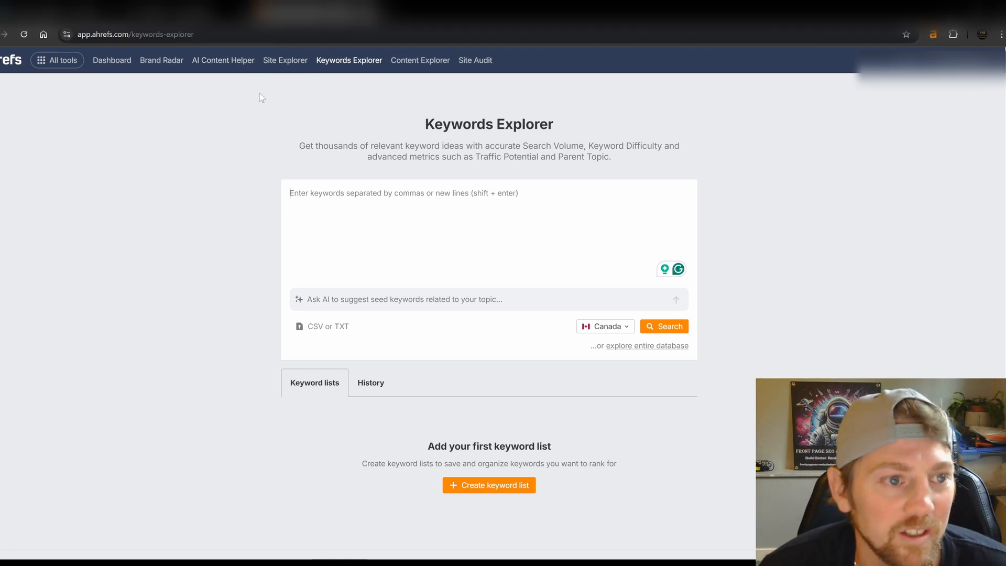
pyautogui.click(188, 10)
pyautogui.click(65, 8)
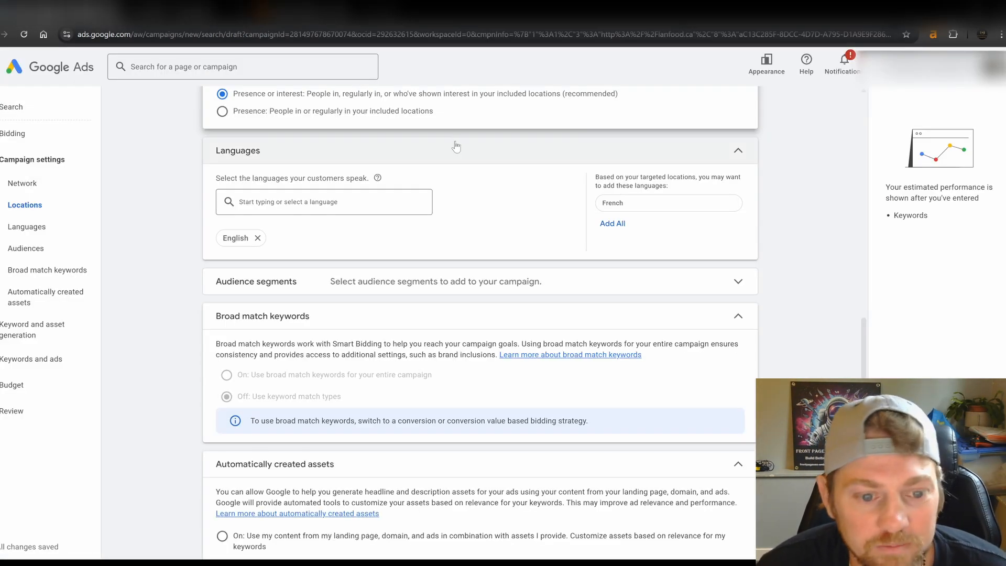
pyautogui.scroll(-2, 410, 202)
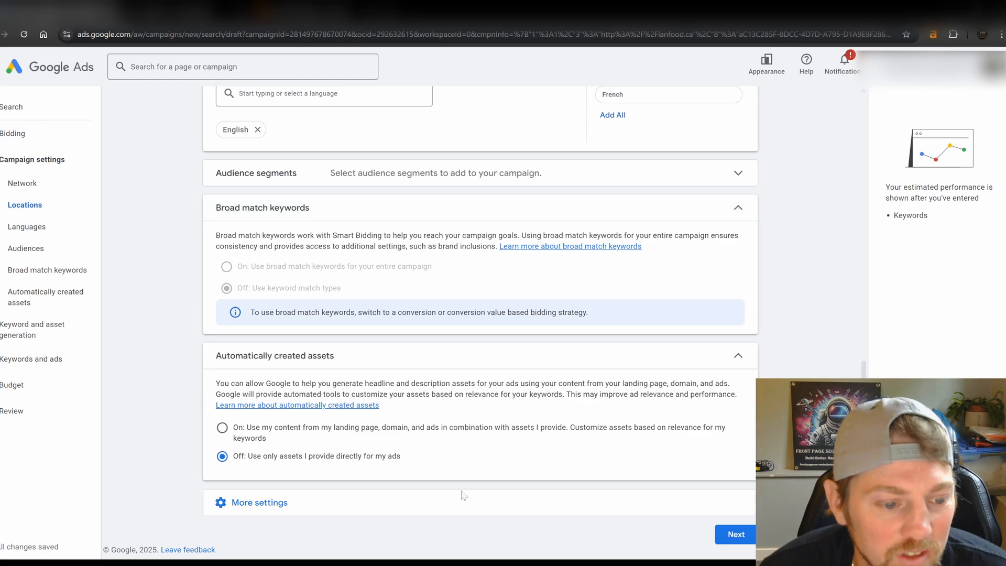
pyautogui.scroll(5, 400, 353)
pyautogui.scroll(-5, 400, 352)
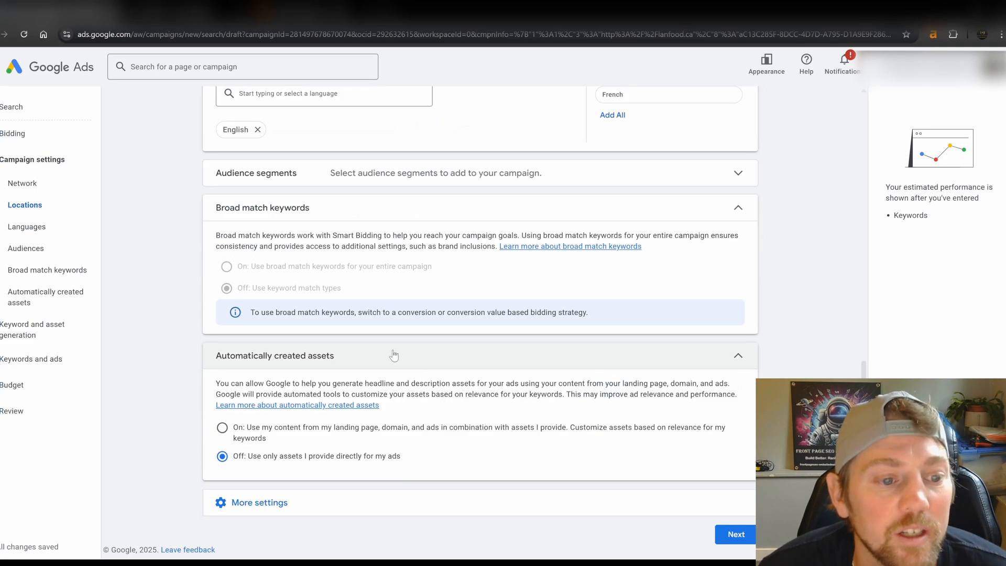
pyautogui.scroll(3, 367, 340)
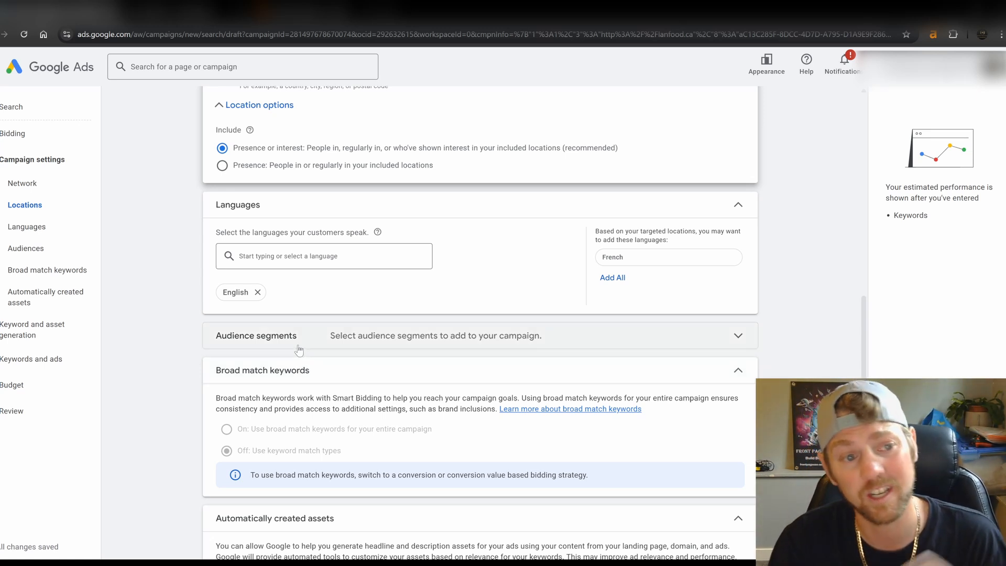
pyautogui.scroll(6, 538, 295)
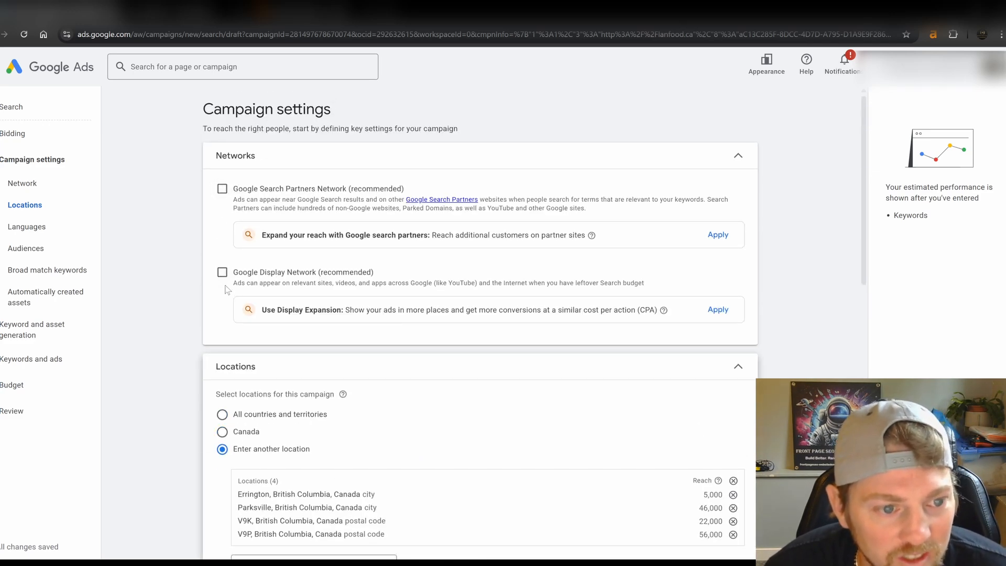
pyautogui.scroll(-4, 287, 278)
pyautogui.scroll(4, 289, 277)
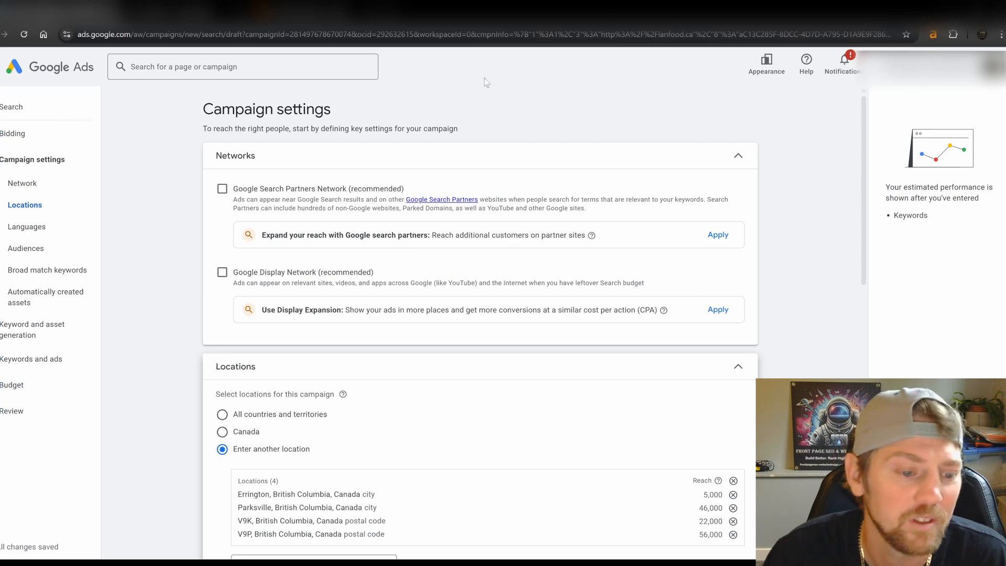
pyautogui.scroll(-8, 283, 194)
pyautogui.scroll(-4, 294, 219)
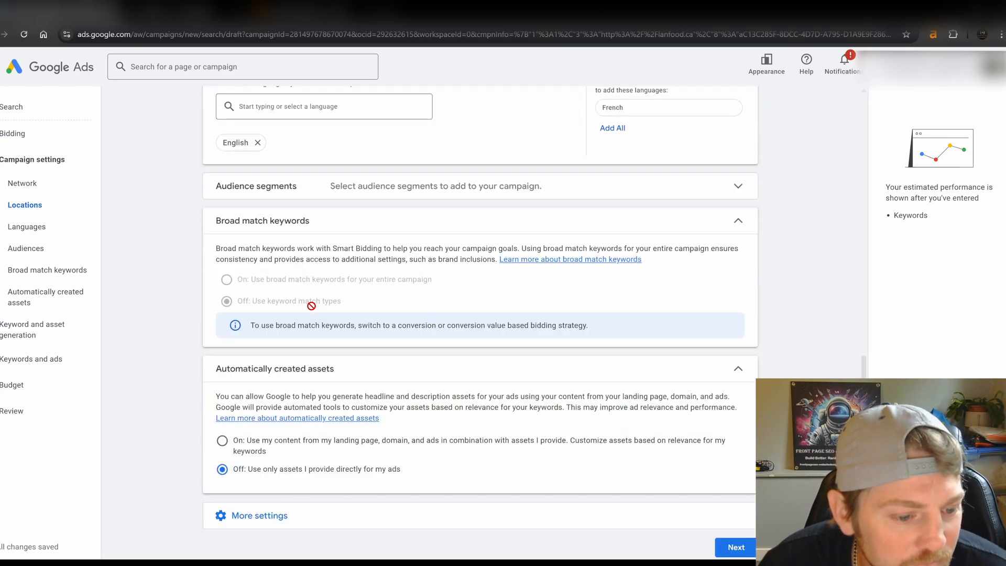
# Expand the additional campaign settings and examine the ad schedule's days and hours alongside the match type and automatically created asset options.
pyautogui.scroll(-3, 472, 363)
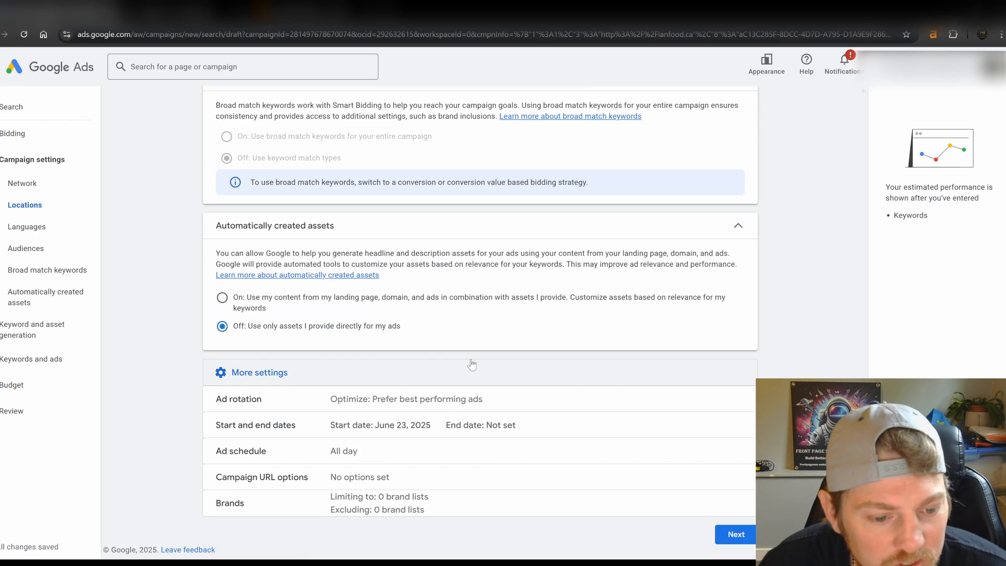
pyautogui.click(400, 452)
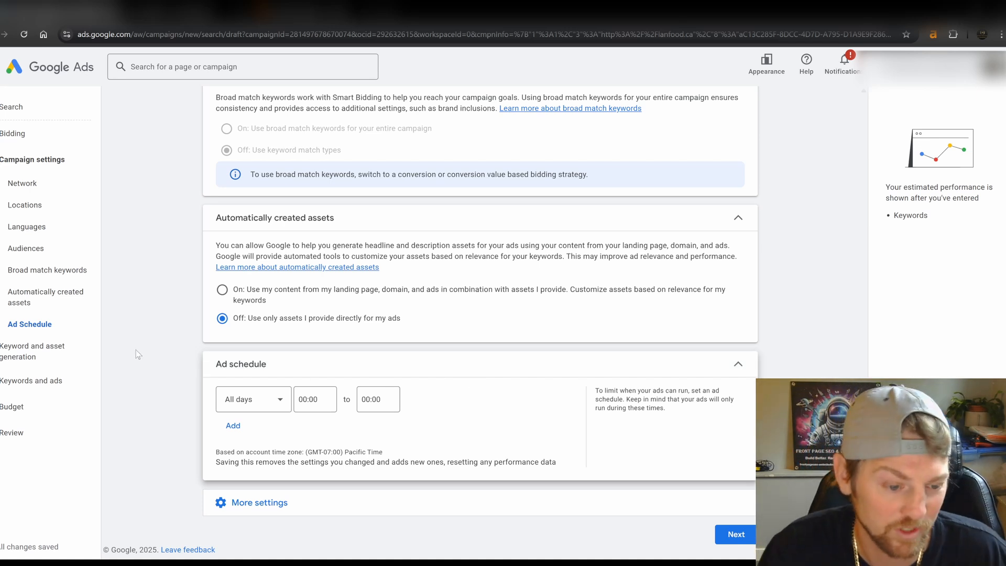
pyautogui.scroll(1, 262, 262)
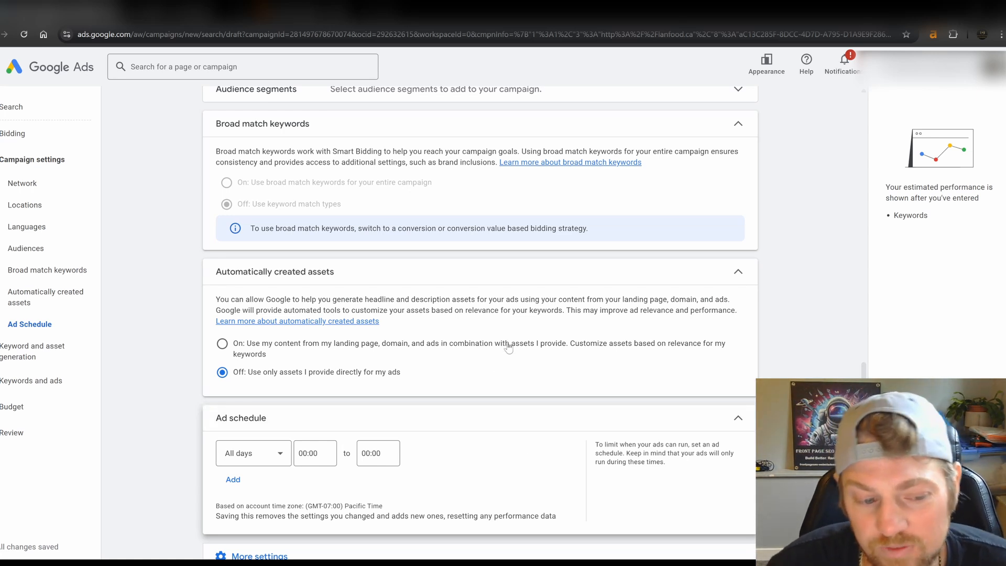
pyautogui.scroll(-1, 509, 346)
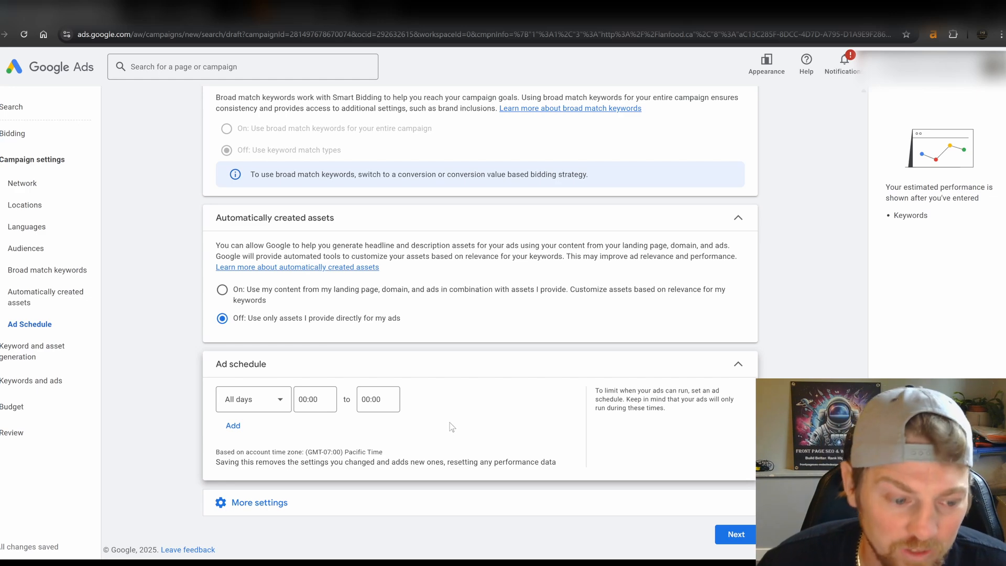
pyautogui.scroll(3, 454, 414)
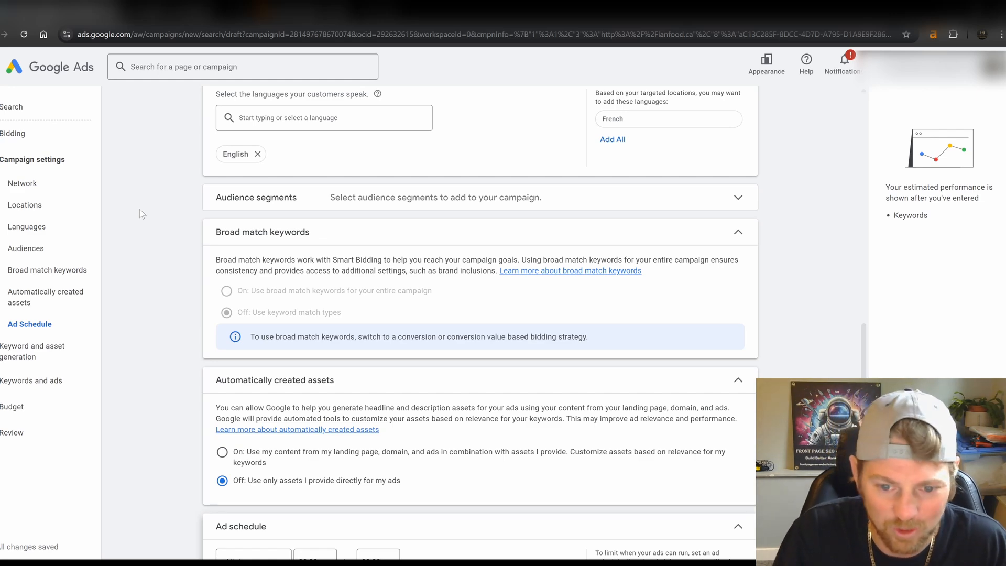
pyautogui.scroll(-3, 430, 242)
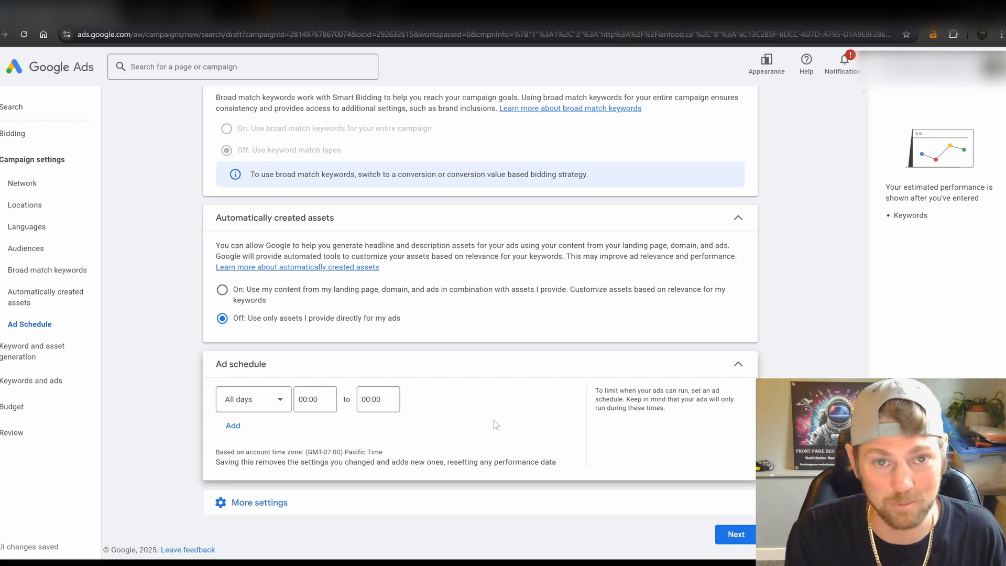
# Continue to keyword and asset generation, go over the final URL and business description, and proceed to the keywords and ads page.
pyautogui.click(724, 534)
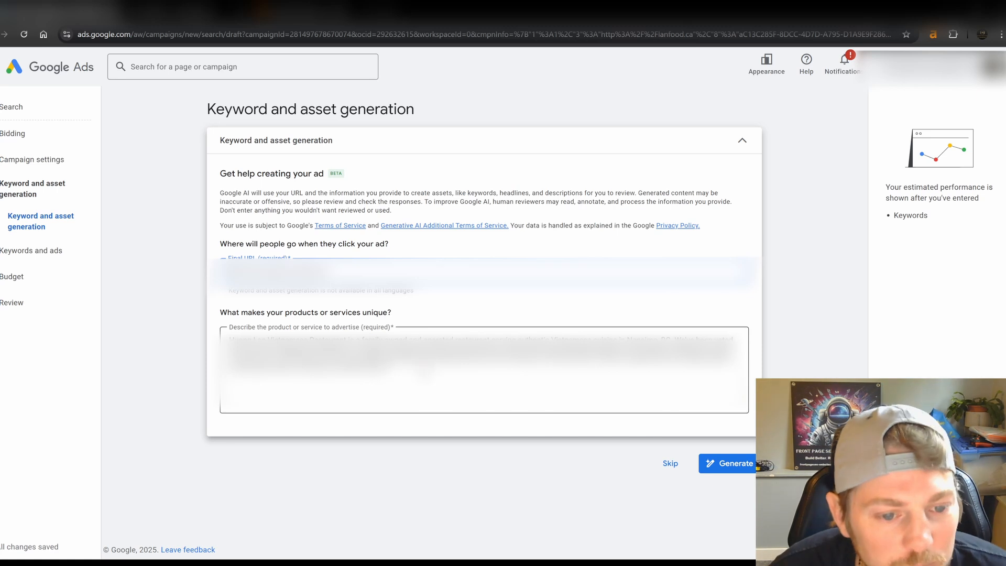
pyautogui.click(730, 464)
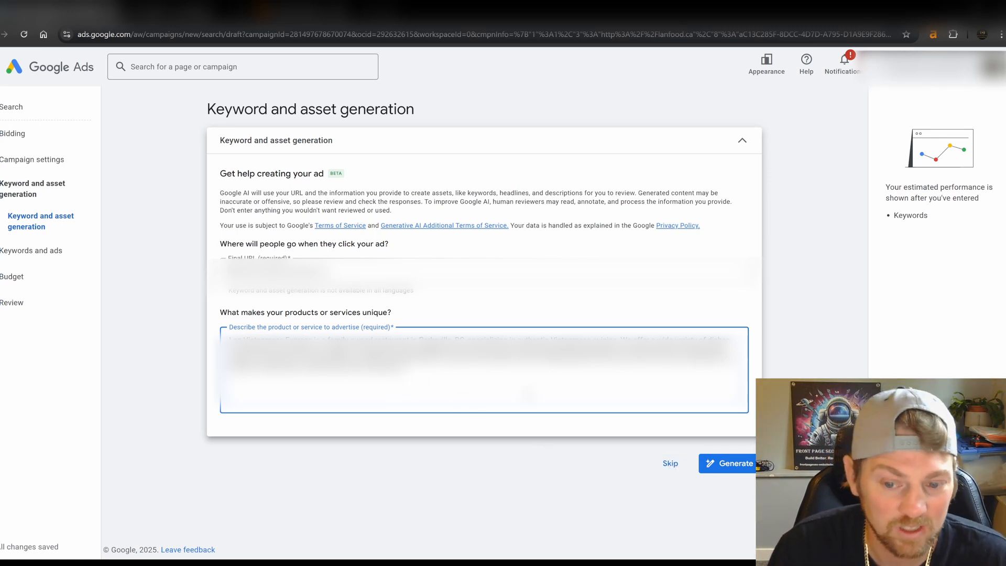
pyautogui.click(671, 464)
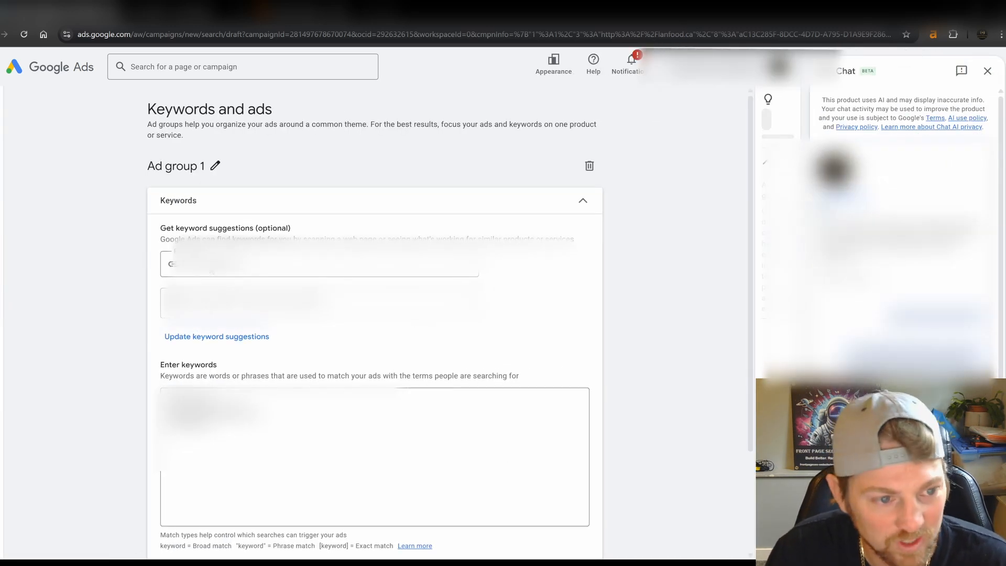
# Clear the suggested keywords "pho near me", "pho restaurant near me", "vietnamese delivery near me" and "pho delivery" from Ad group 1.
pyautogui.click(243, 271)
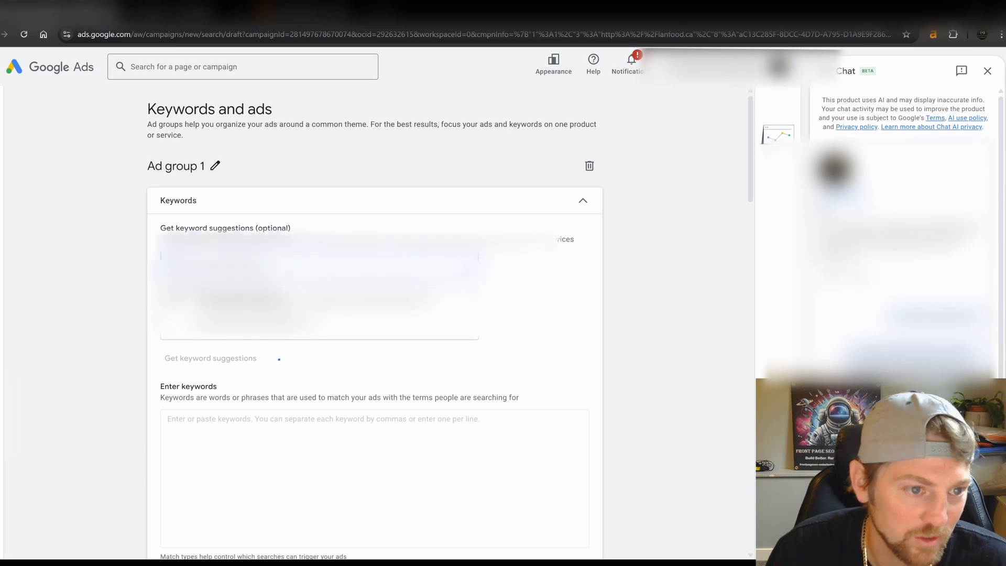
pyautogui.scroll(-3, 214, 333)
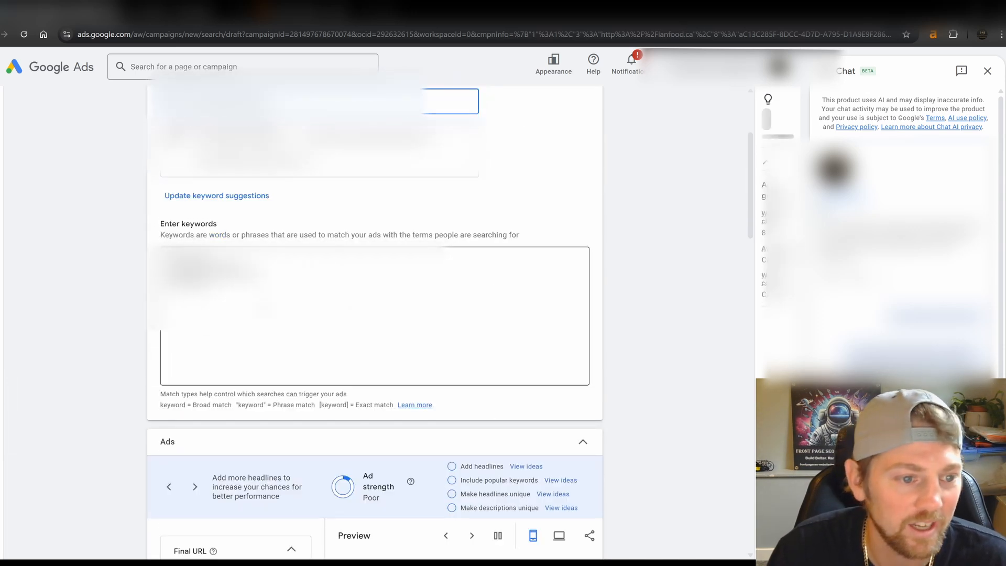
pyautogui.scroll(-4, 214, 333)
pyautogui.scroll(2, 209, 207)
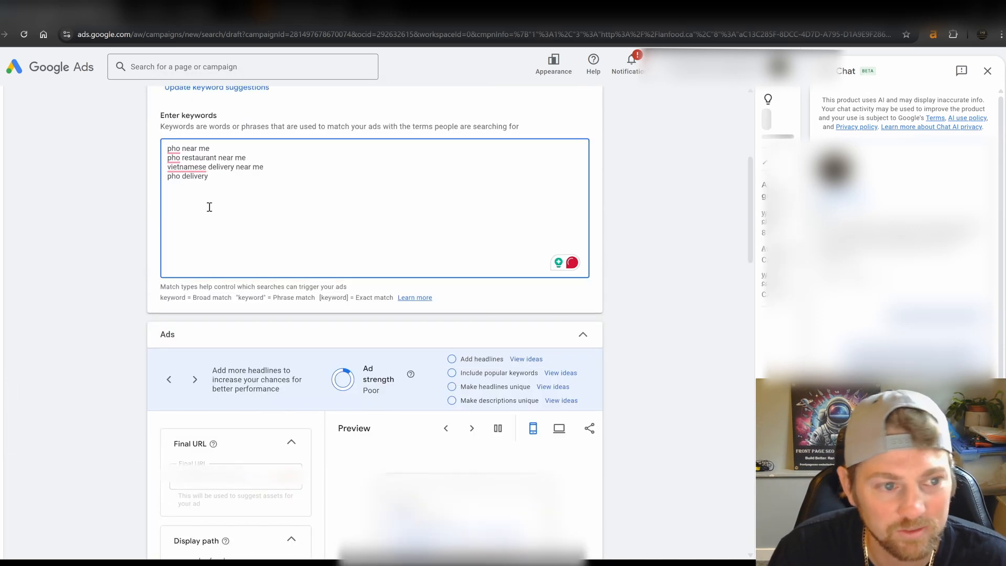
pyautogui.moveTo(222, 176); pyautogui.dragTo(106, 124)
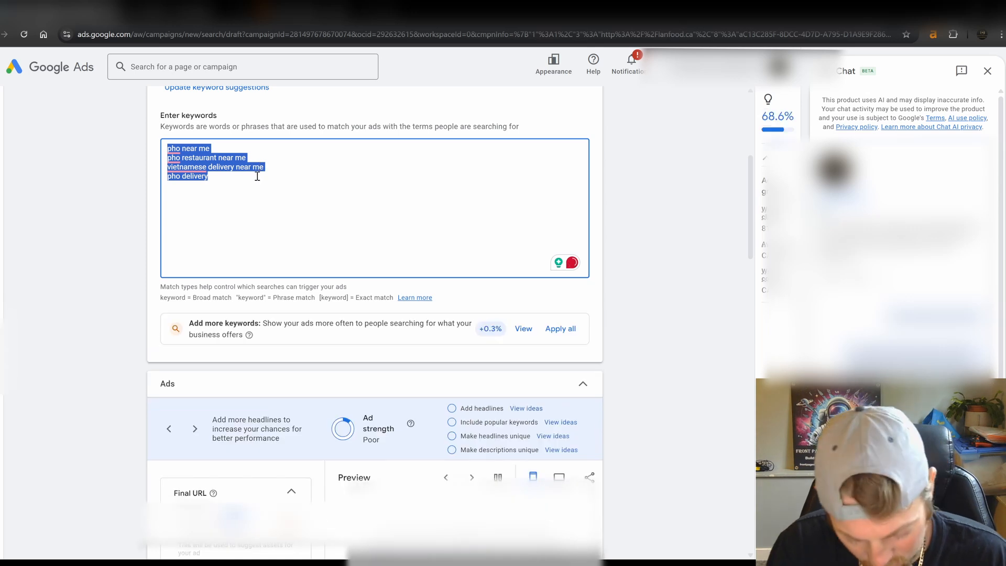
pyautogui.press('BackSpace')
# Look through the ad's strength rating, headlines, descriptions and preview, and close the Chat panel.
pyautogui.scroll(3, 198, 276)
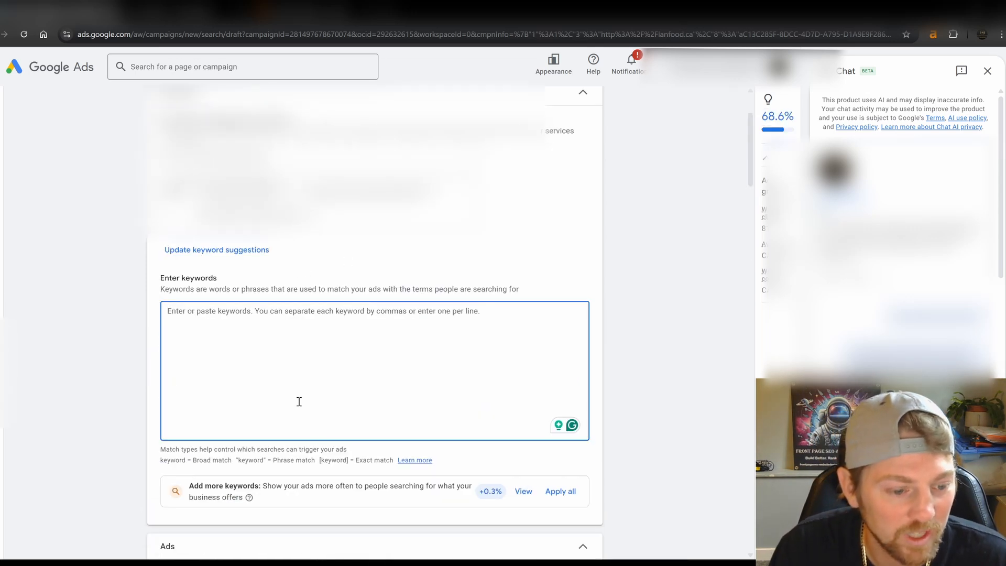
pyautogui.scroll(-9, 299, 403)
pyautogui.scroll(-5, 236, 314)
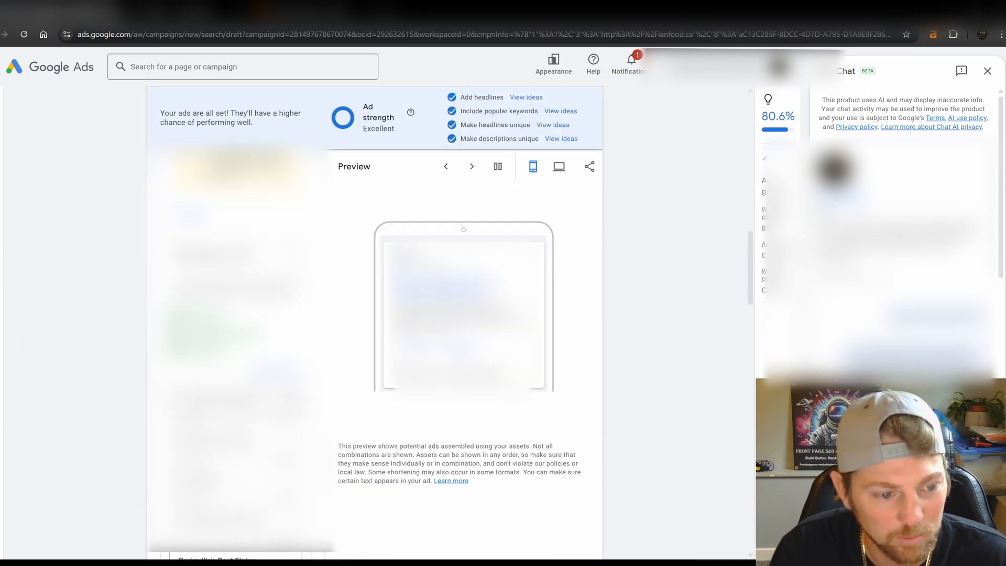
pyautogui.scroll(-2, 236, 315)
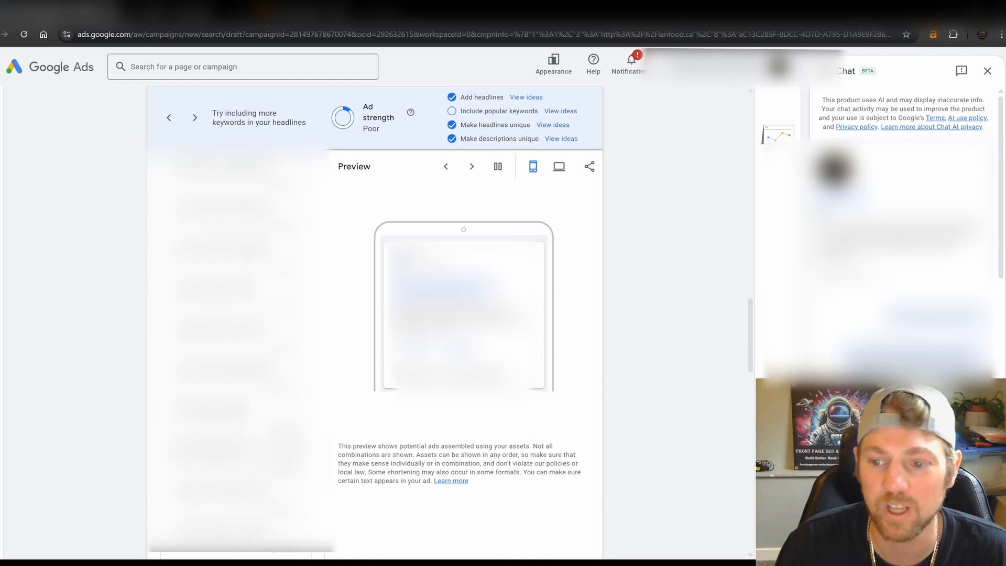
pyautogui.scroll(-3, 236, 314)
pyautogui.scroll(-3, 754, 389)
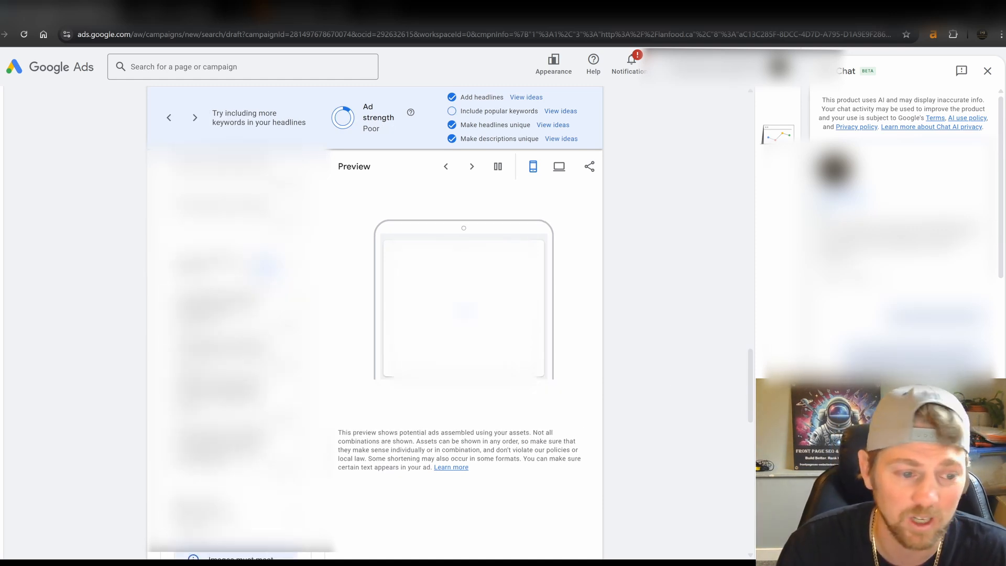
pyautogui.click(987, 71)
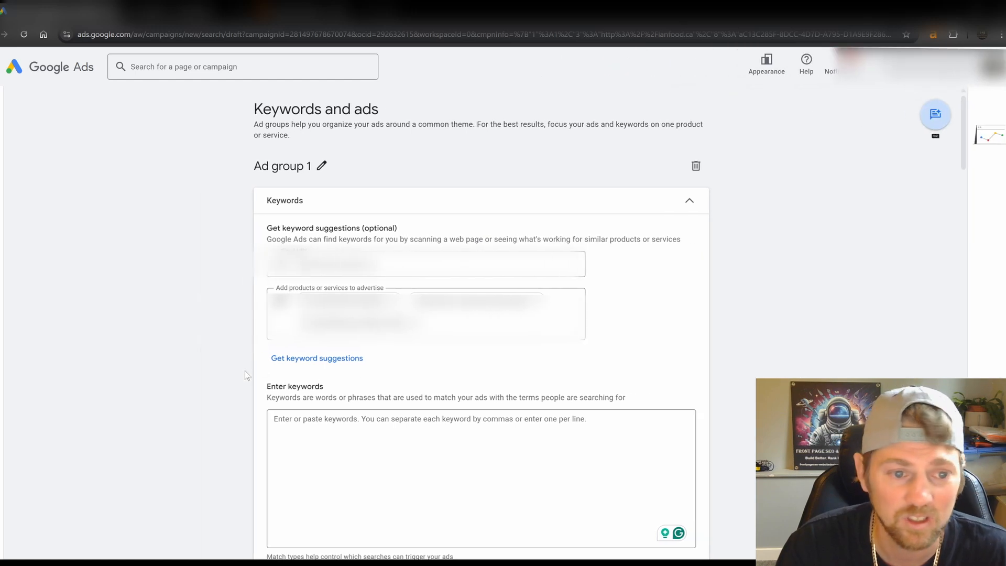
# Remove the prefilled products or services from Ad group 1's keyword suggestion settings.
pyautogui.scroll(-3, 424, 332)
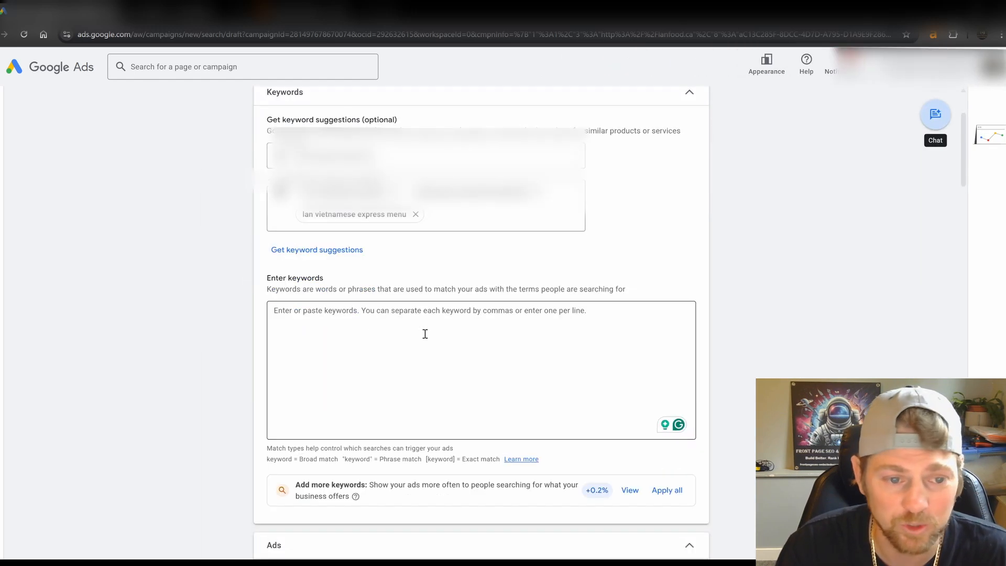
pyautogui.scroll(-2, 446, 352)
pyautogui.scroll(-1, 443, 346)
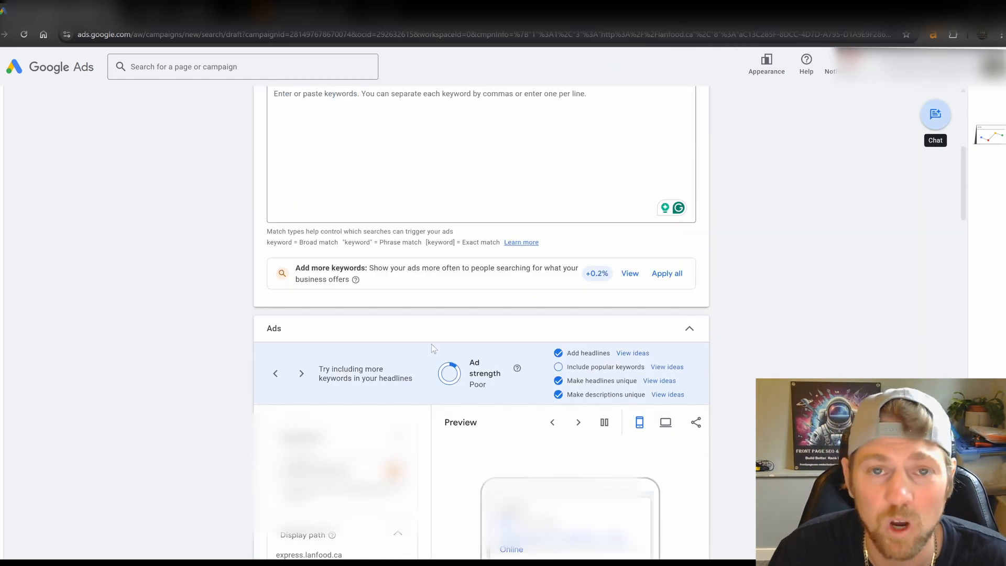
pyautogui.scroll(-5, 441, 336)
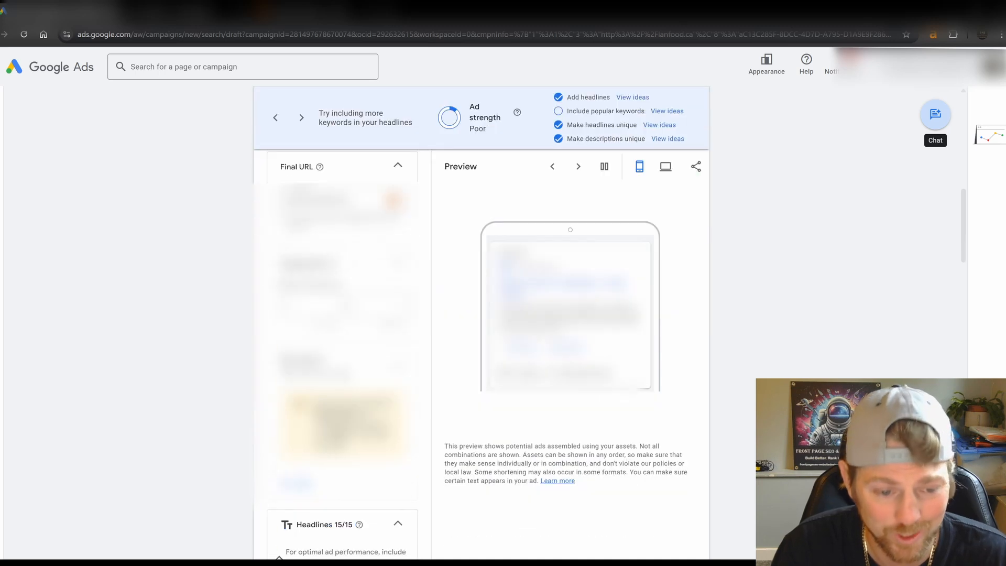
pyautogui.scroll(10, 482, 429)
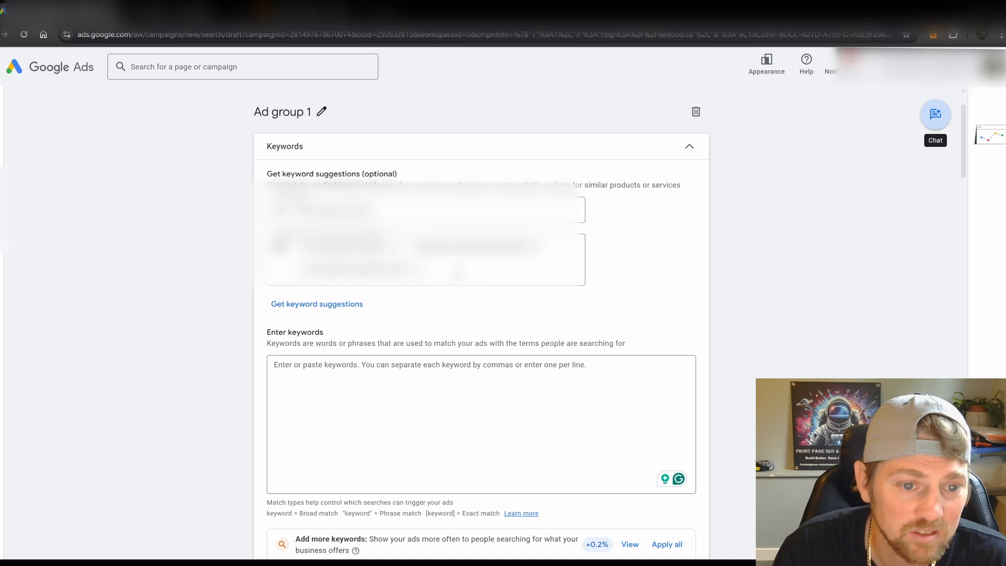
pyautogui.click(415, 269)
pyautogui.click(395, 246)
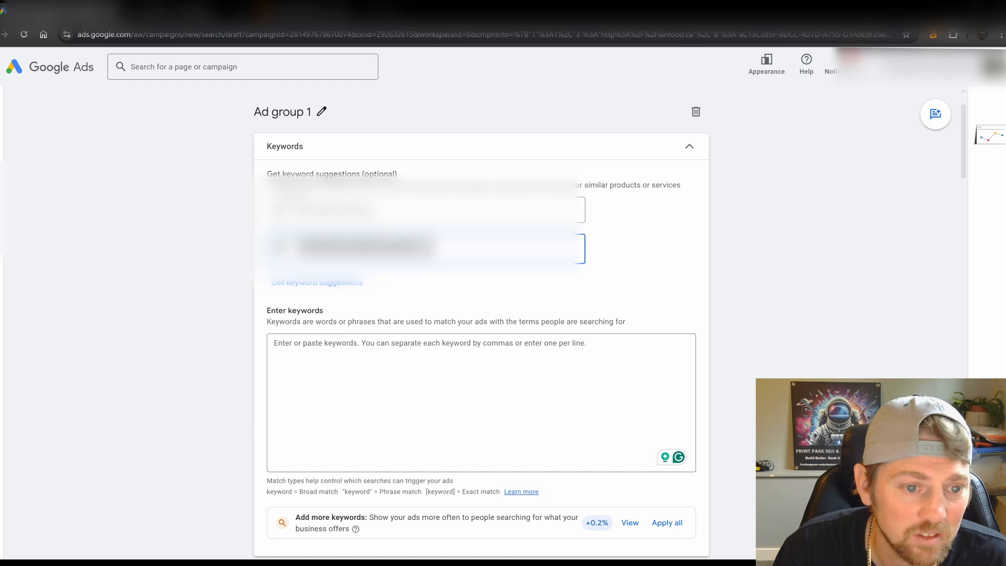
pyautogui.click(414, 248)
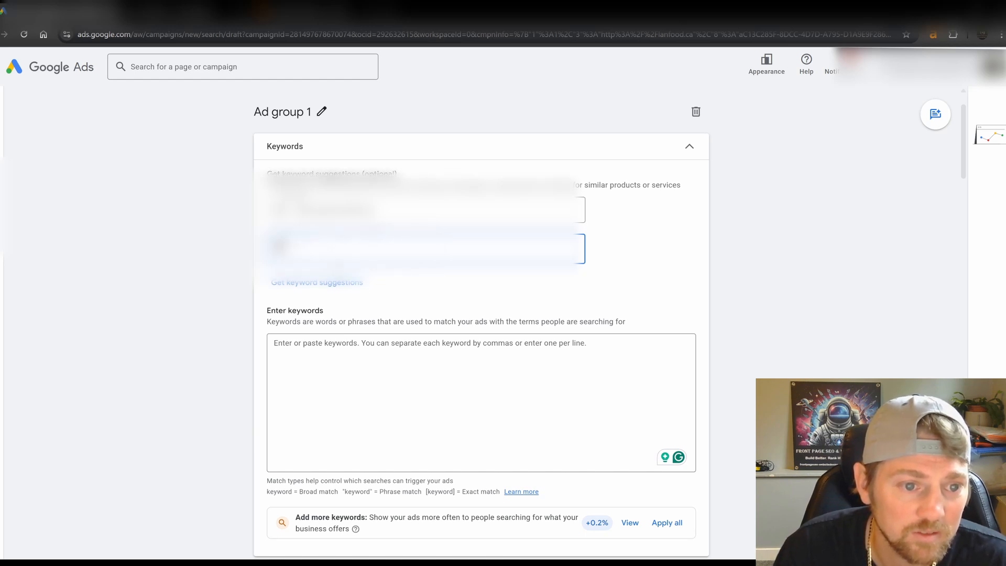
pyautogui.click(226, 252)
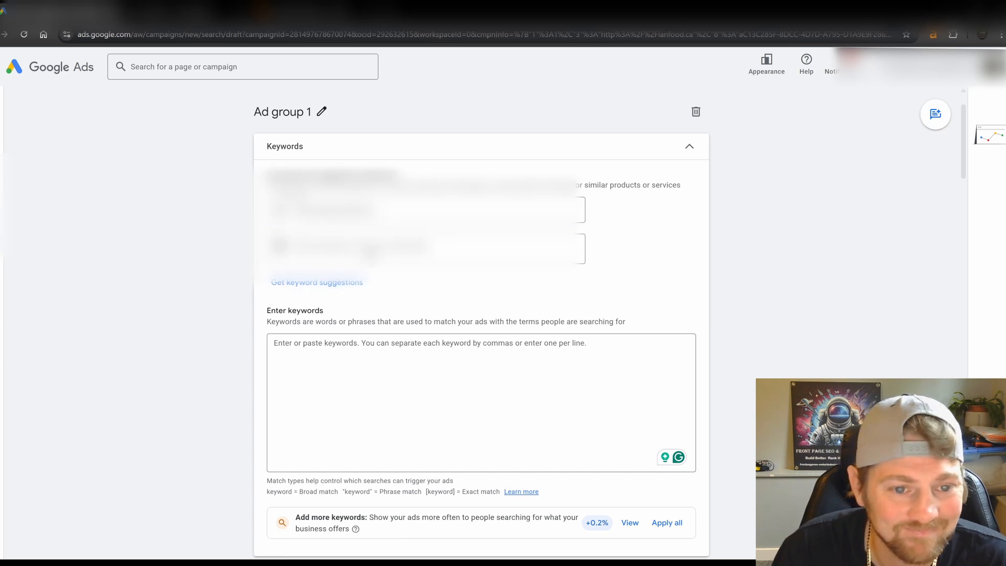
pyautogui.click(370, 250)
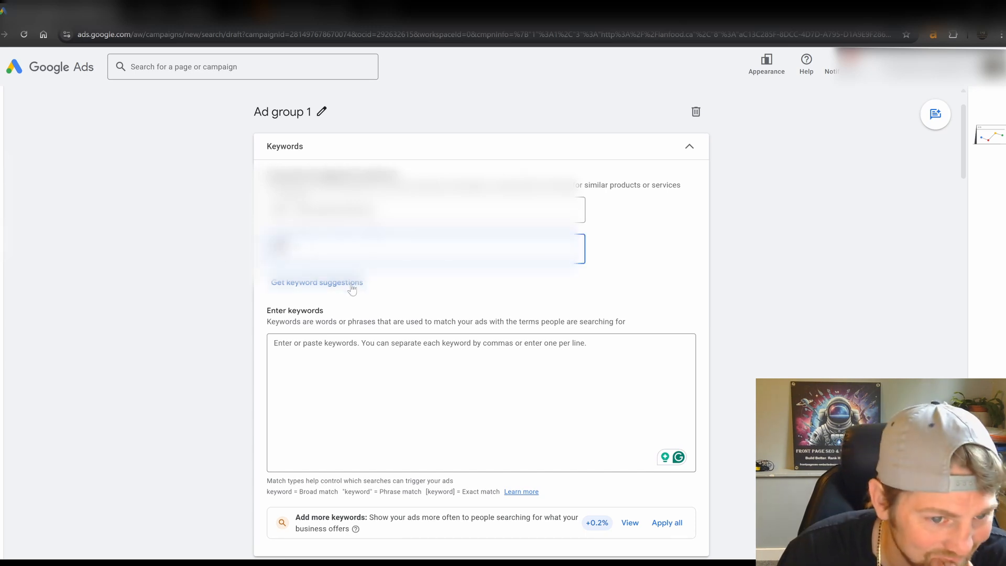
# Edit the third and fourth headlines of Ad group 1's ad and review the remaining headlines and descriptions.
pyautogui.scroll(-2, 385, 372)
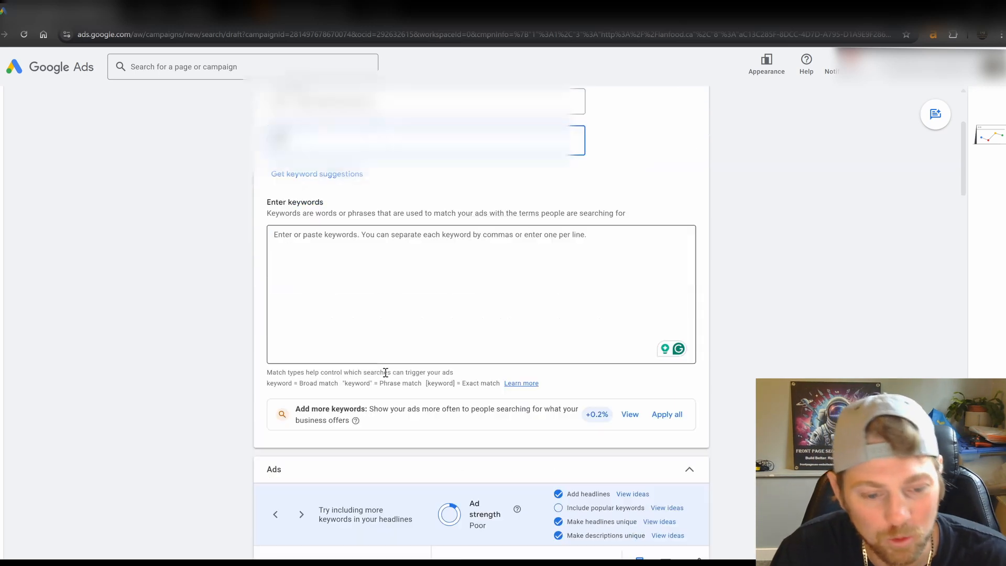
pyautogui.scroll(1, 332, 316)
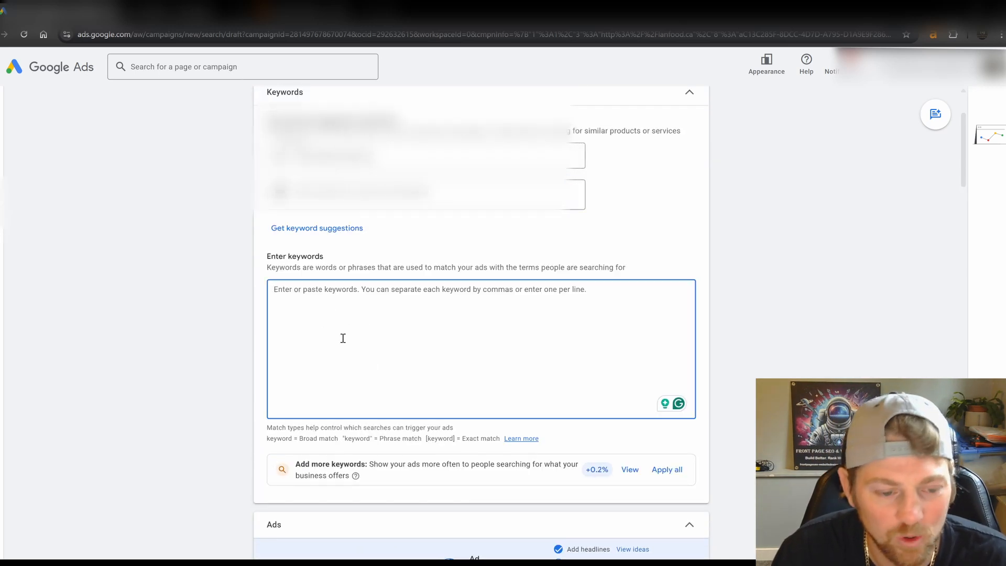
pyautogui.scroll(-8, 342, 337)
pyautogui.scroll(-10, 341, 341)
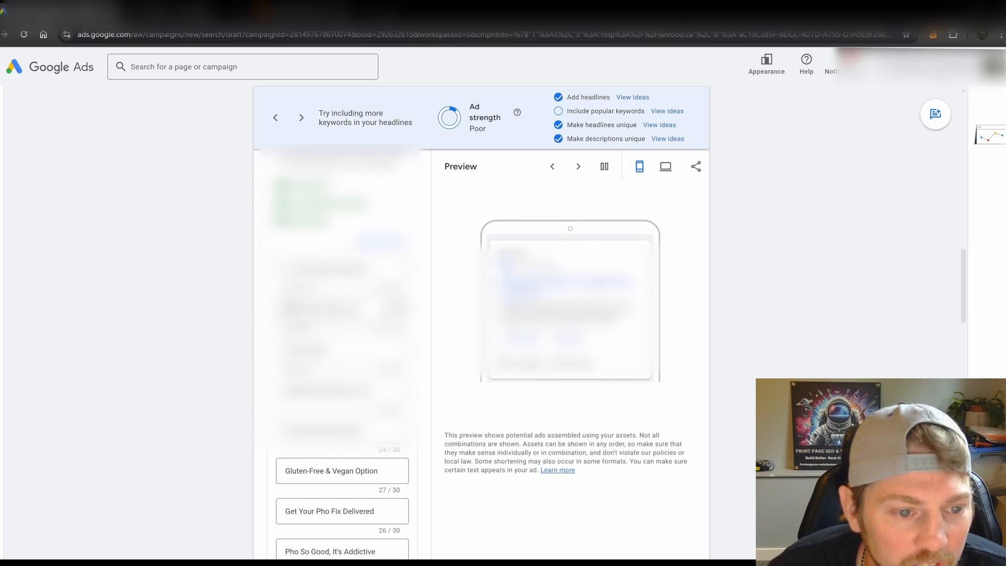
pyautogui.click(346, 352)
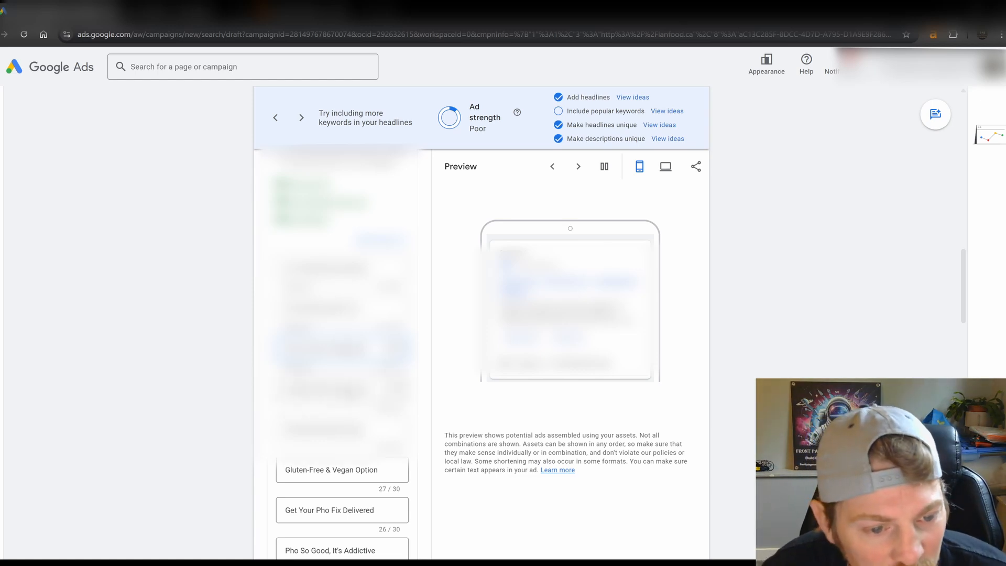
pyautogui.moveTo(284, 390); pyautogui.dragTo(369, 390)
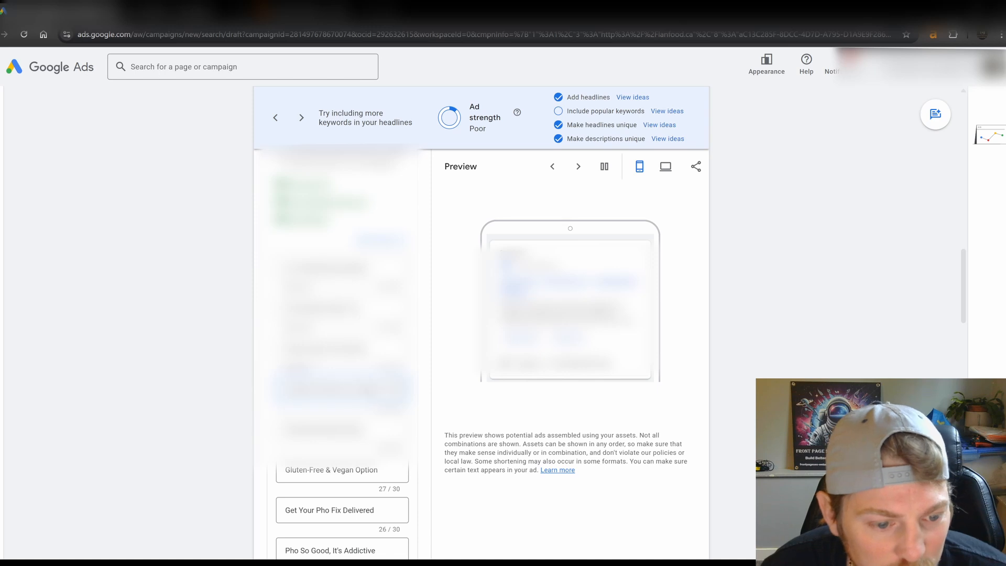
pyautogui.scroll(-6, 342, 367)
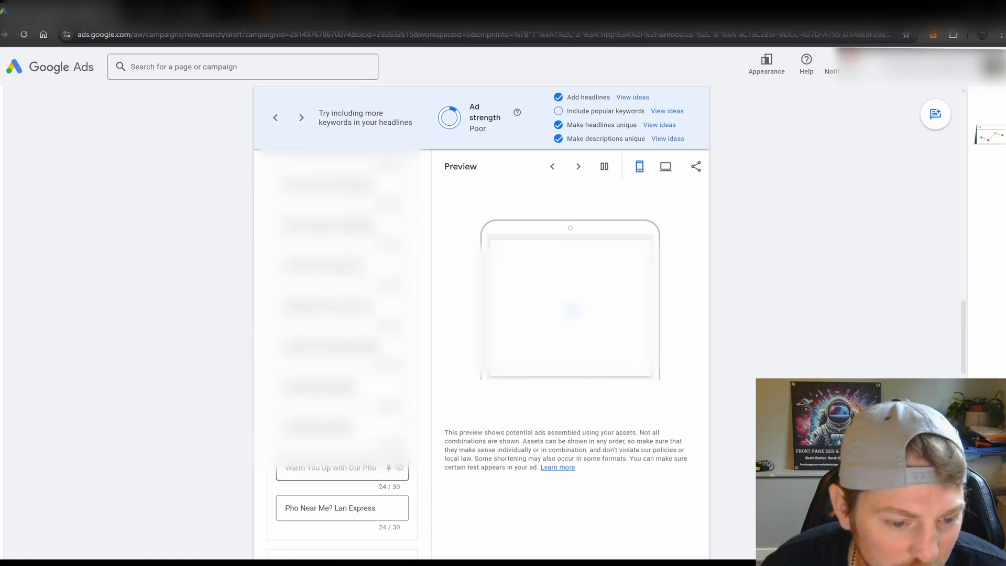
pyautogui.scroll(-5, 343, 367)
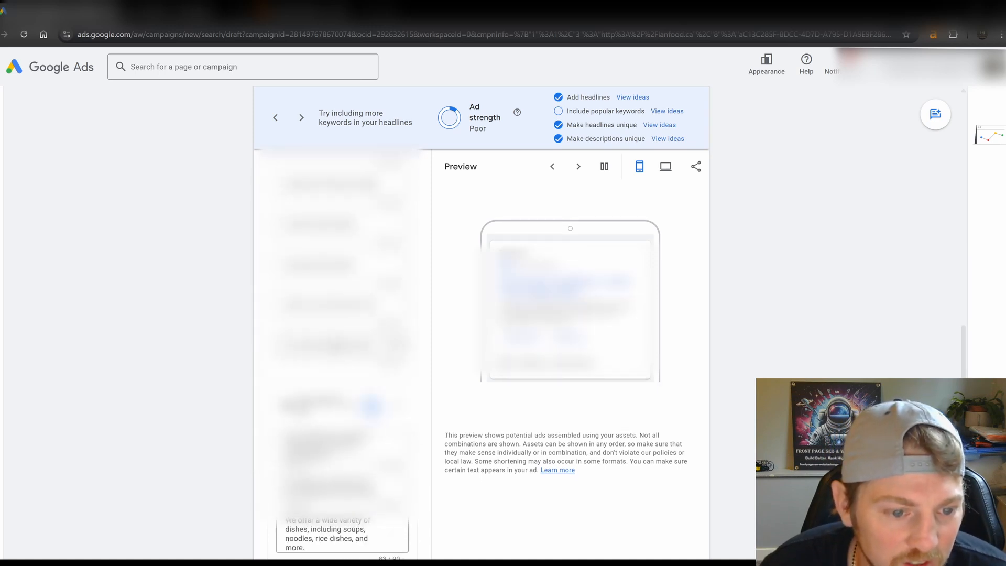
pyautogui.scroll(5, 342, 367)
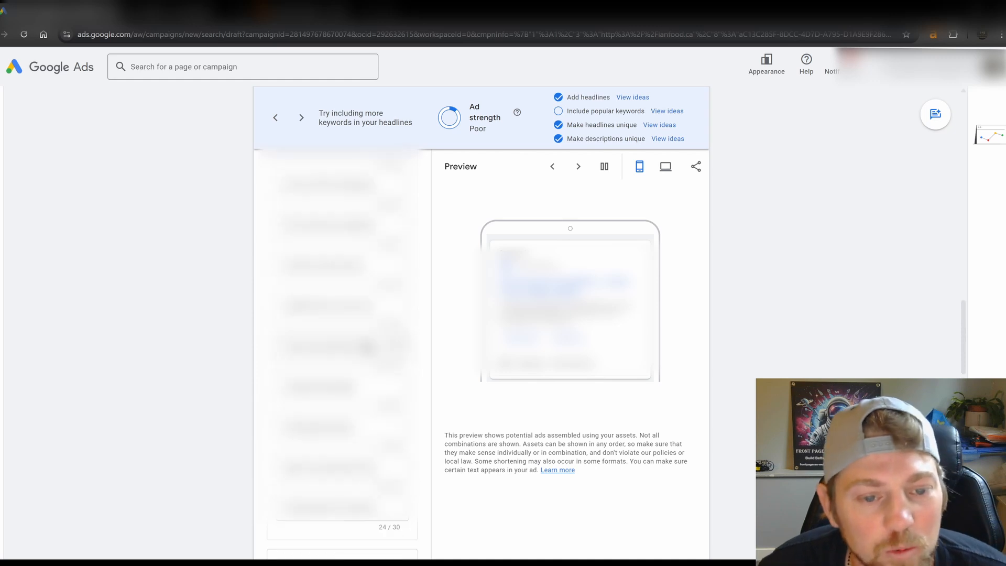
pyautogui.scroll(5, 342, 367)
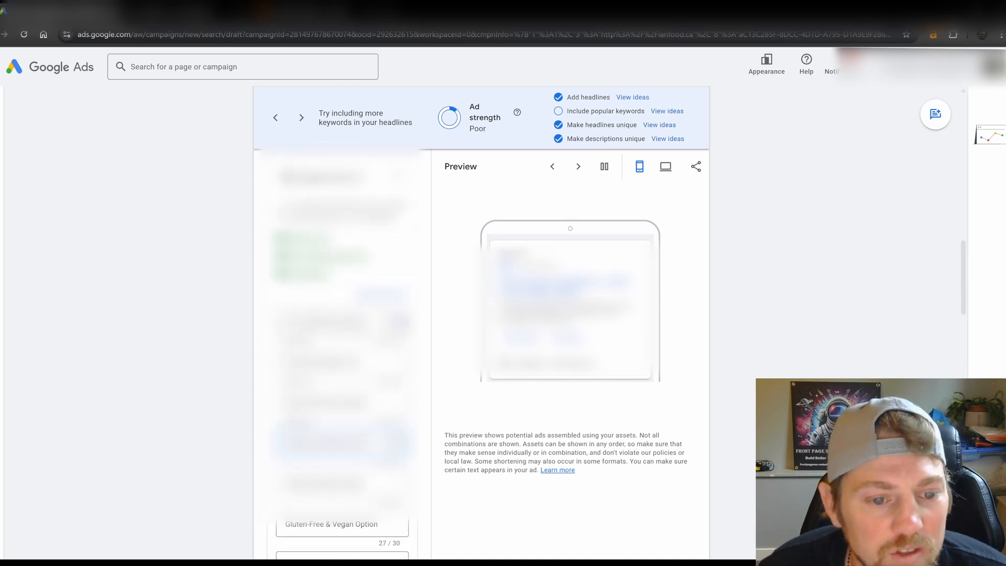
# Leave the ad's first headline as is, switch to ChatGPT and select the o3 model in the LAn Keywords project.
pyautogui.click(336, 323)
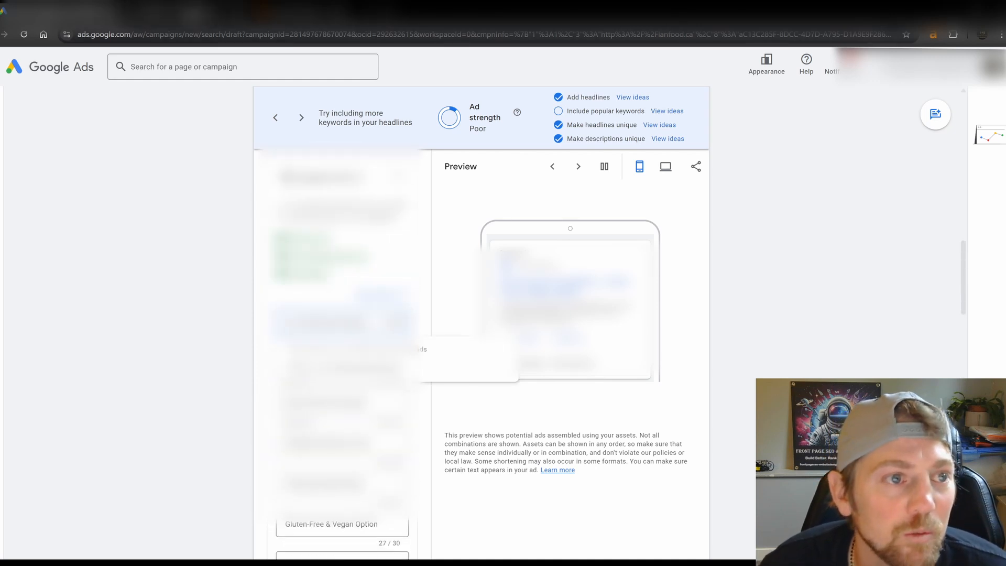
pyautogui.click(231, 327)
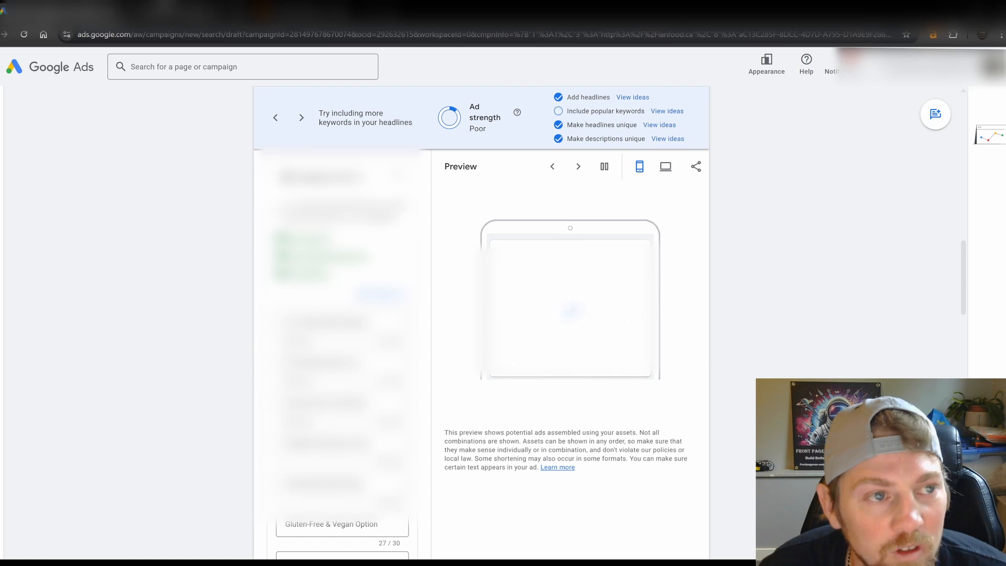
pyautogui.click(184, 13)
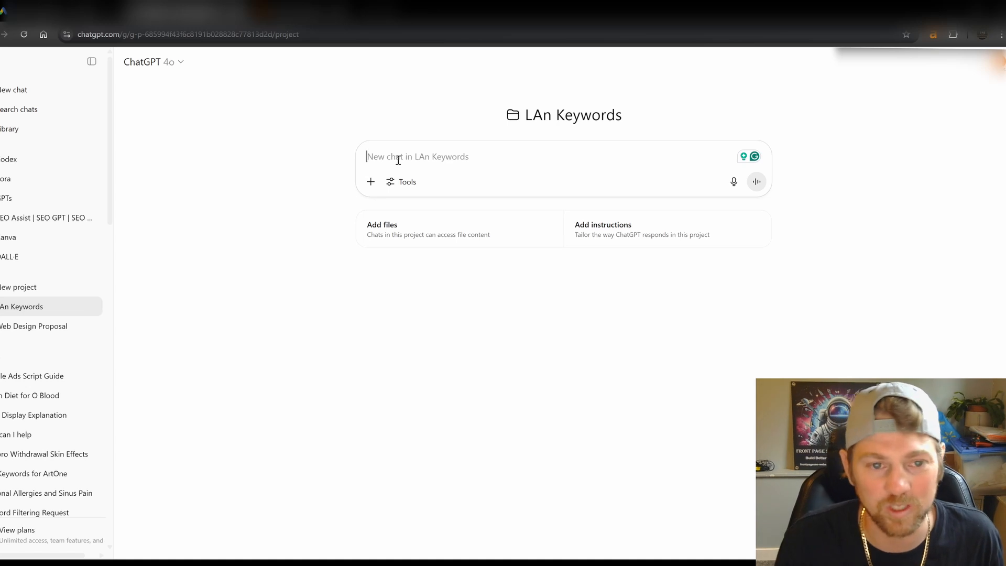
pyautogui.click(152, 62)
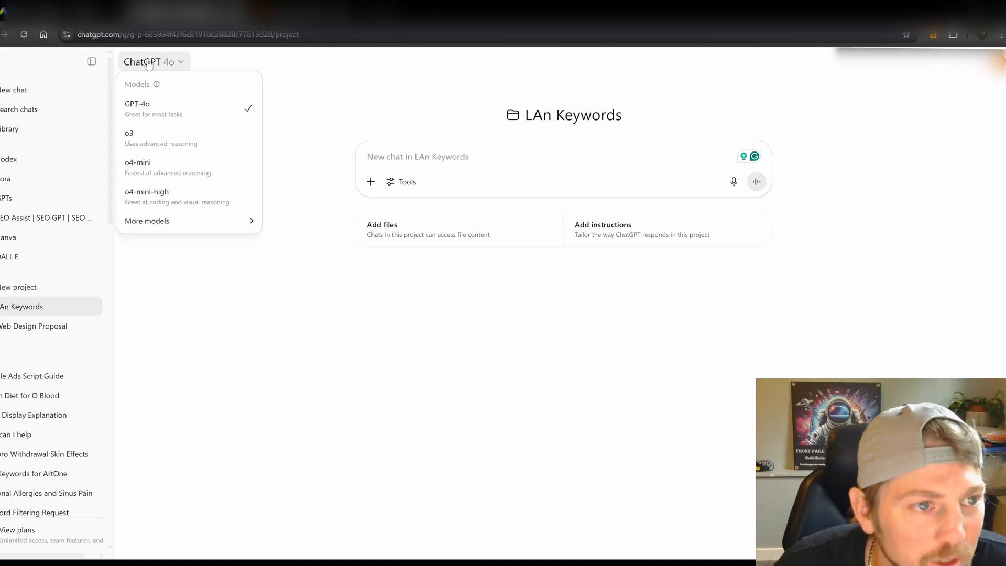
pyautogui.click(207, 143)
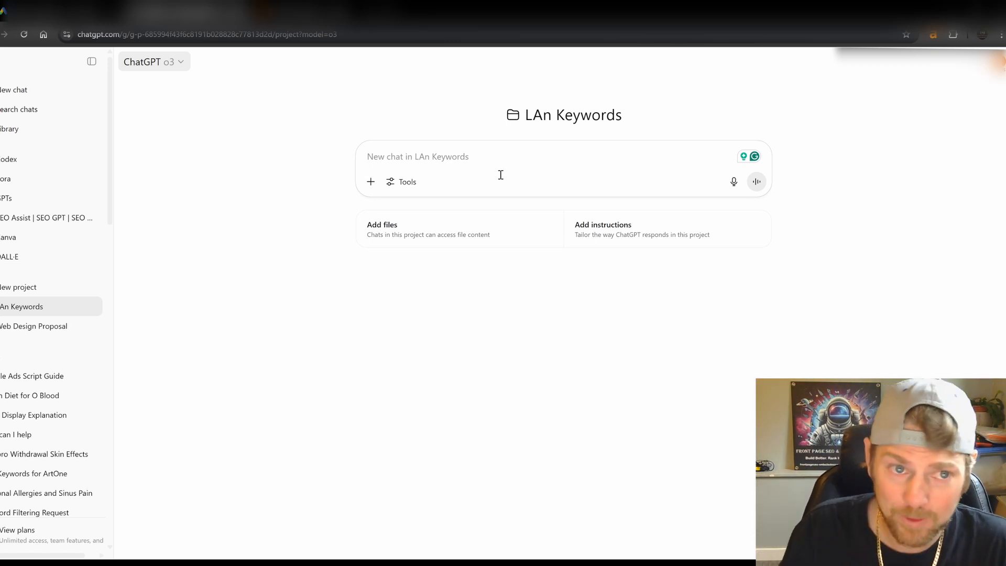
# Switch back to Google Ads to review the ad's headlines and suggested keywords, and look at Ahrefs Keywords Explorer.
pyautogui.click(44, 13)
pyautogui.scroll(-2, 370, 364)
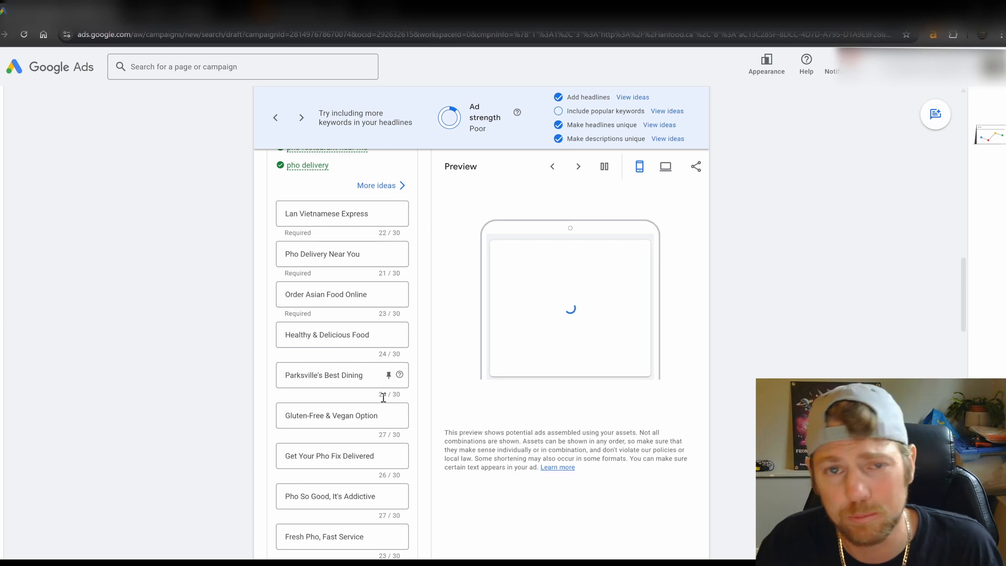
pyautogui.scroll(-2, 366, 405)
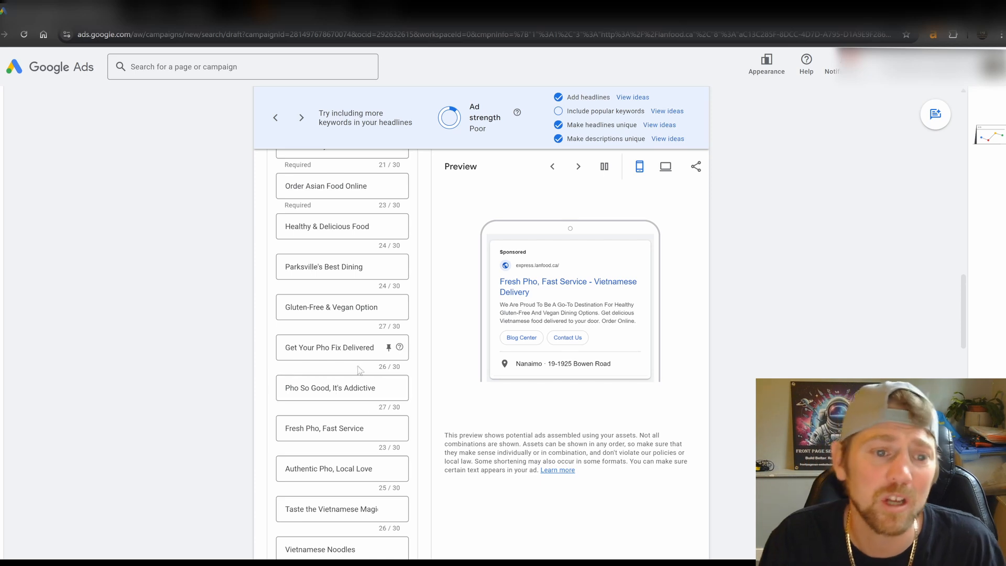
pyautogui.scroll(5, 359, 344)
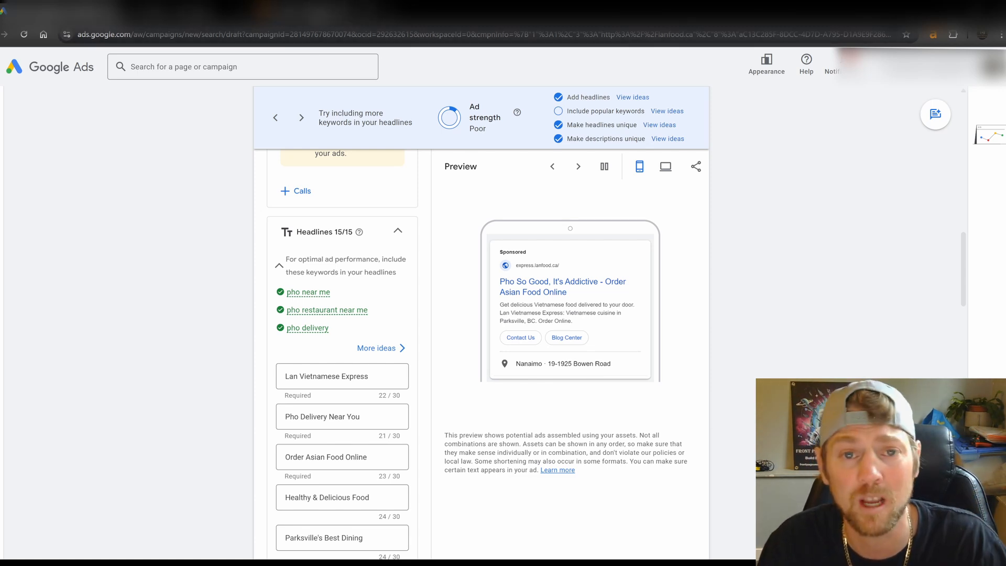
pyautogui.click(317, 12)
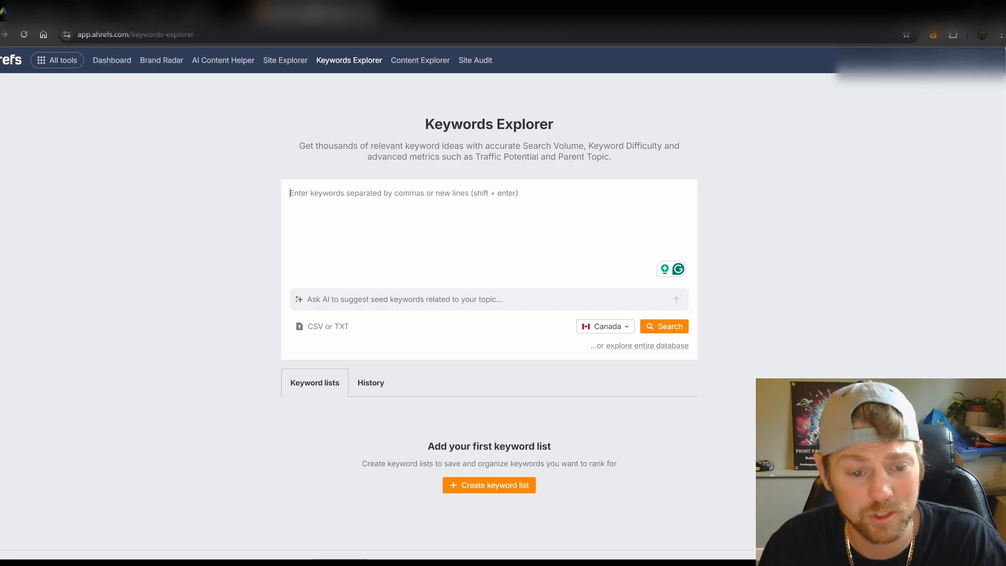
# Switch to ChatGPT and begin a prompt in the LAn Keywords project with "i need".
pyautogui.click(197, 11)
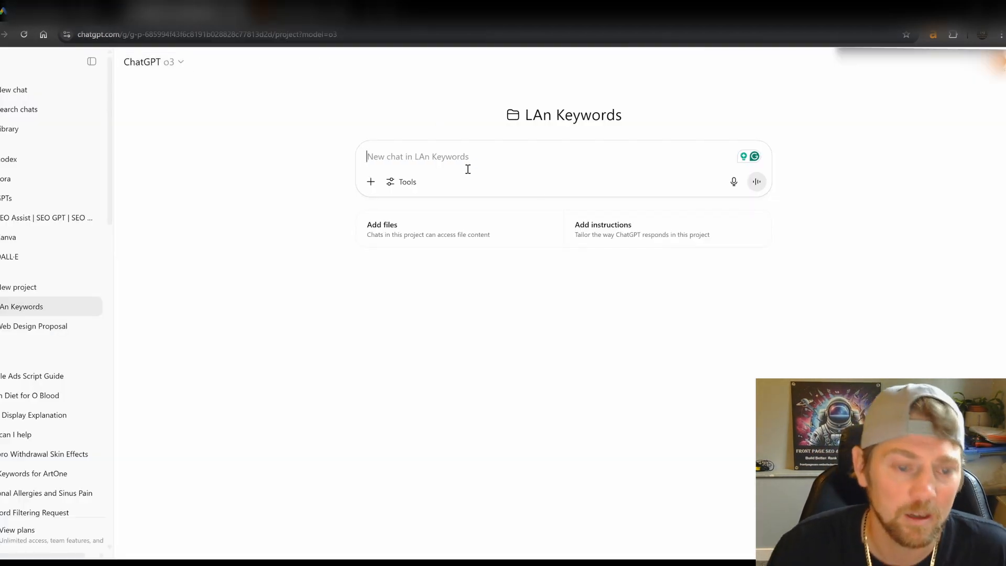
pyautogui.write('i need')
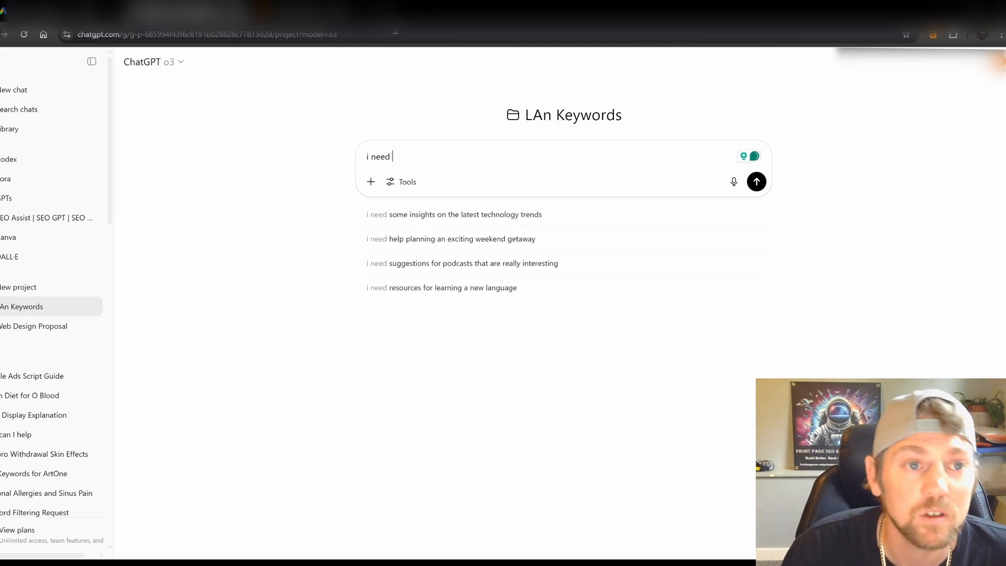
# Examine the full headline list in Google Ads for what to request, and check Ahrefs Keywords Explorer again.
pyautogui.click(63, 11)
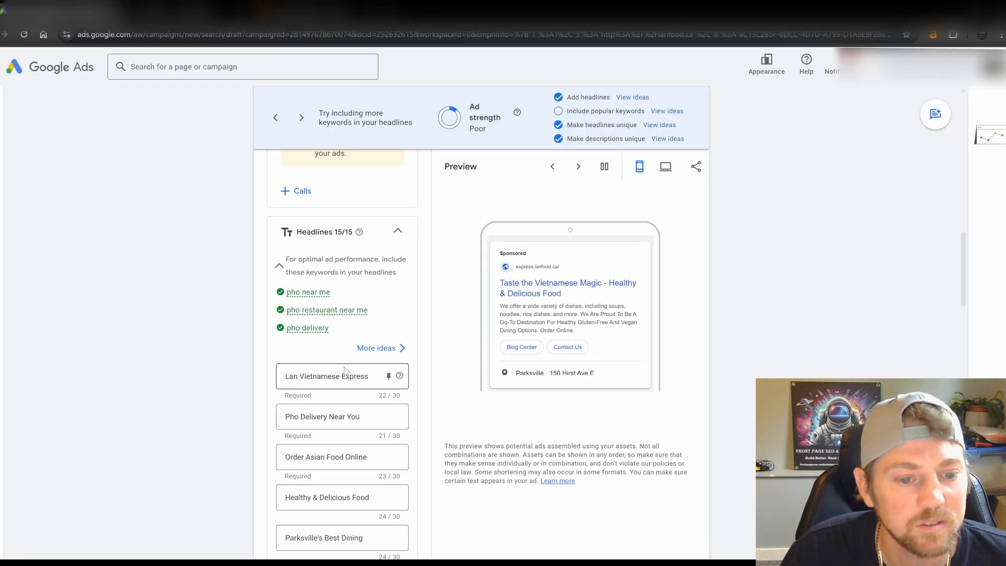
pyautogui.scroll(-9, 345, 371)
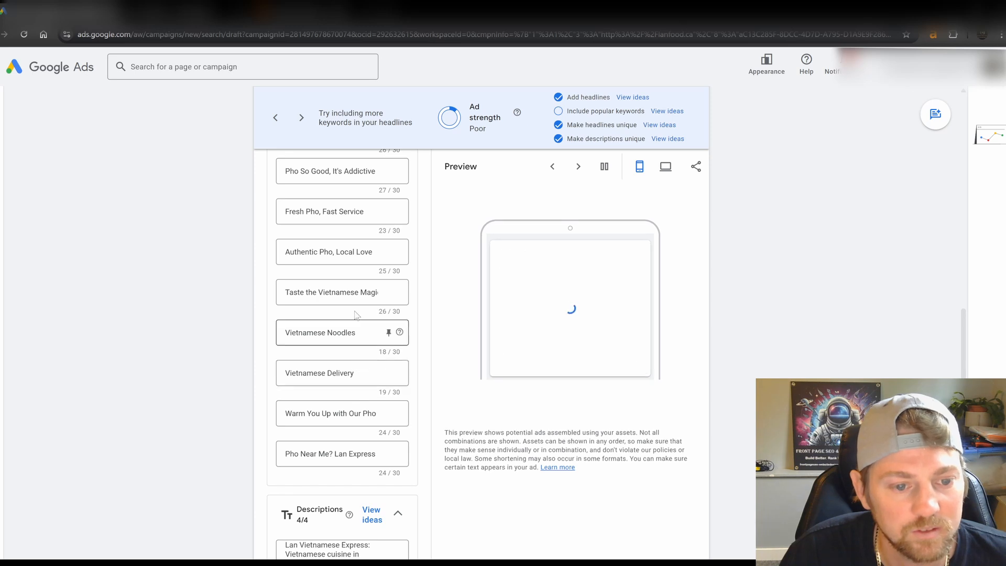
pyautogui.scroll(5, 370, 209)
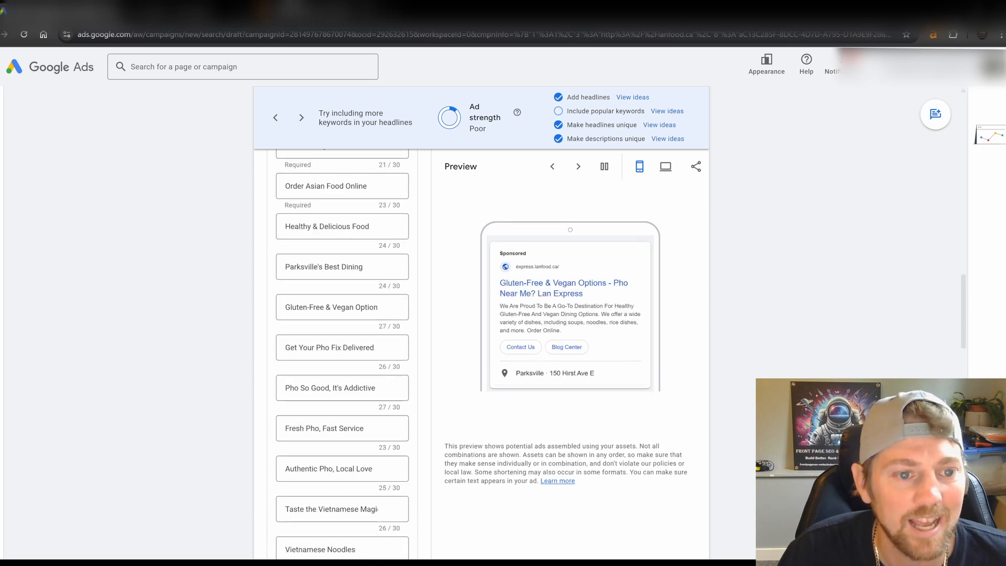
pyautogui.scroll(3, 346, 179)
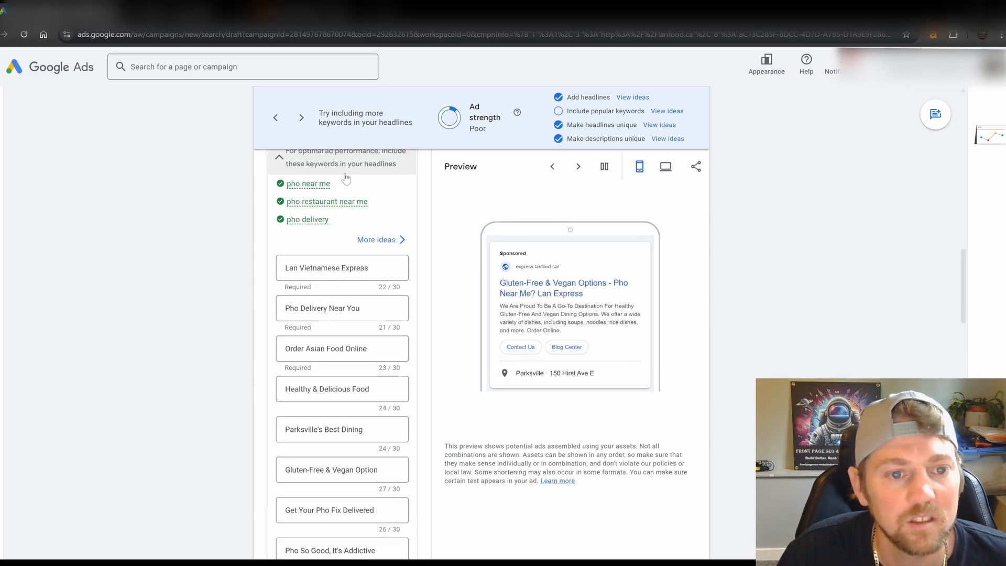
pyautogui.scroll(1, 346, 179)
pyautogui.click(312, 10)
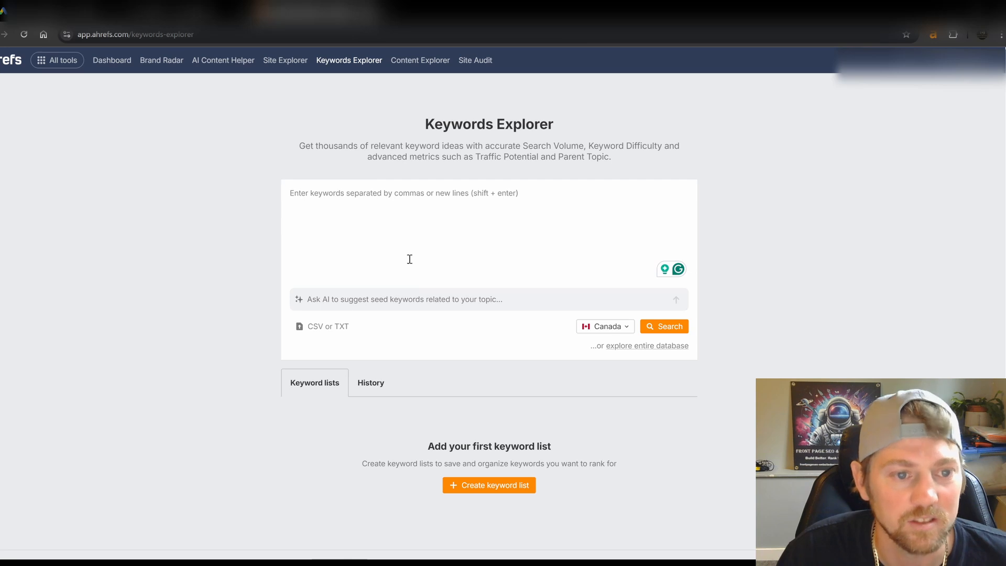
# Dictate the ChatGPT prompt asking for ten Google Ads headlines of up to 30 characters for the restaurant, and send it.
pyautogui.click(215, 9)
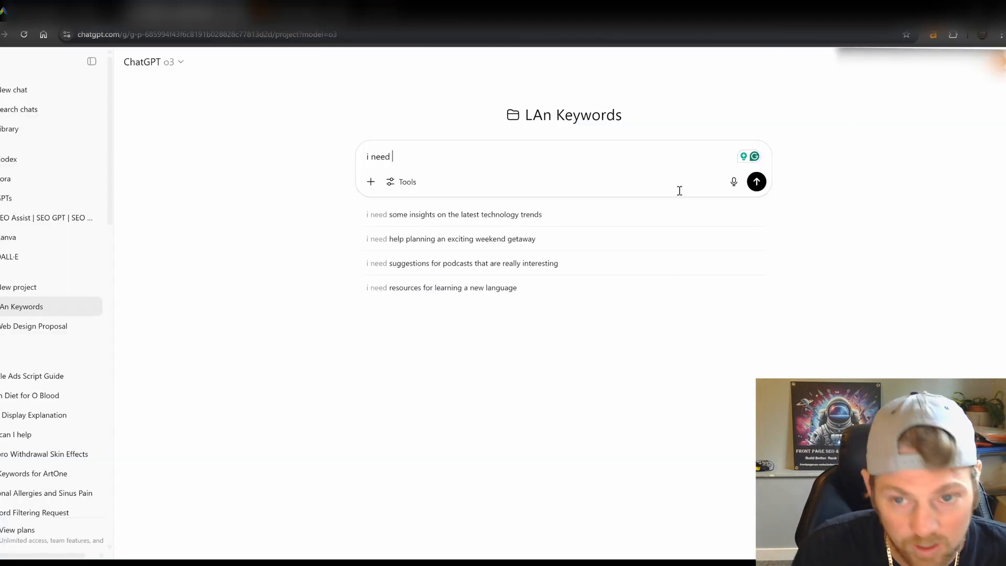
pyautogui.click(734, 182)
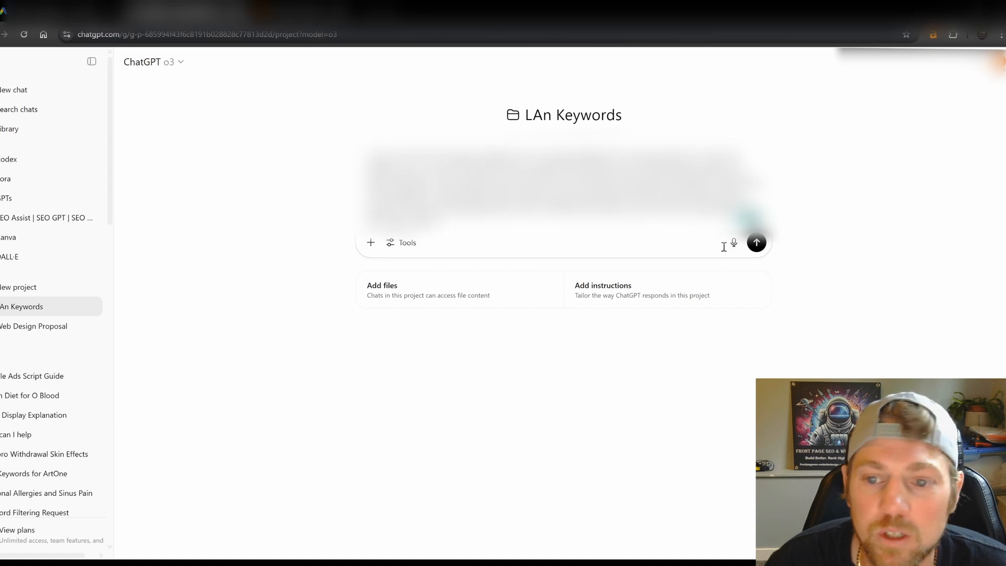
pyautogui.click(756, 240)
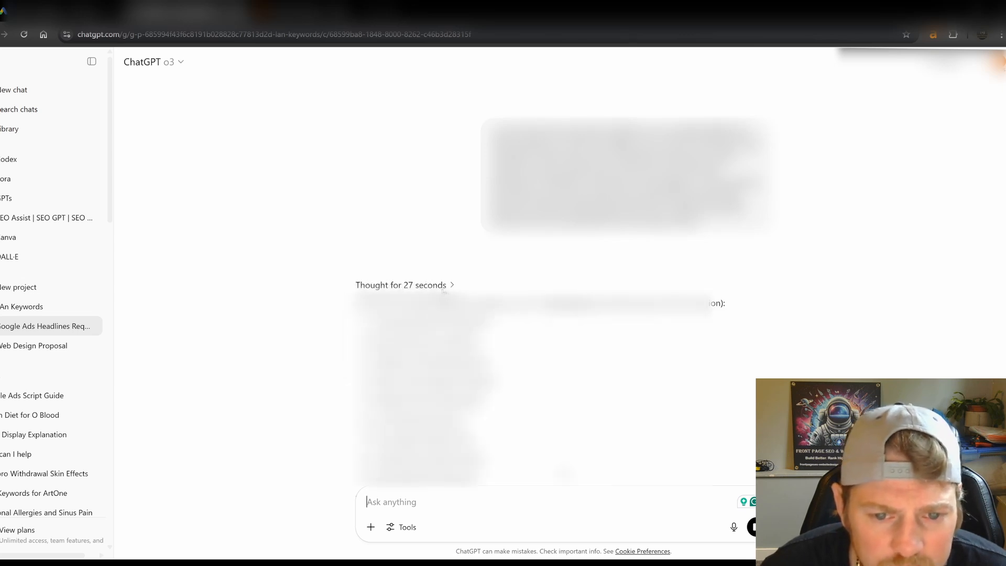
# Copy "Best Asian Eats in Parksville" from ChatGPT's reply and replace the Google Ads headline "Get Your Pho Fix Delivered" with it.
pyautogui.moveTo(488, 322); pyautogui.dragTo(376, 322)
pyautogui.moveTo(483, 342); pyautogui.dragTo(374, 341)
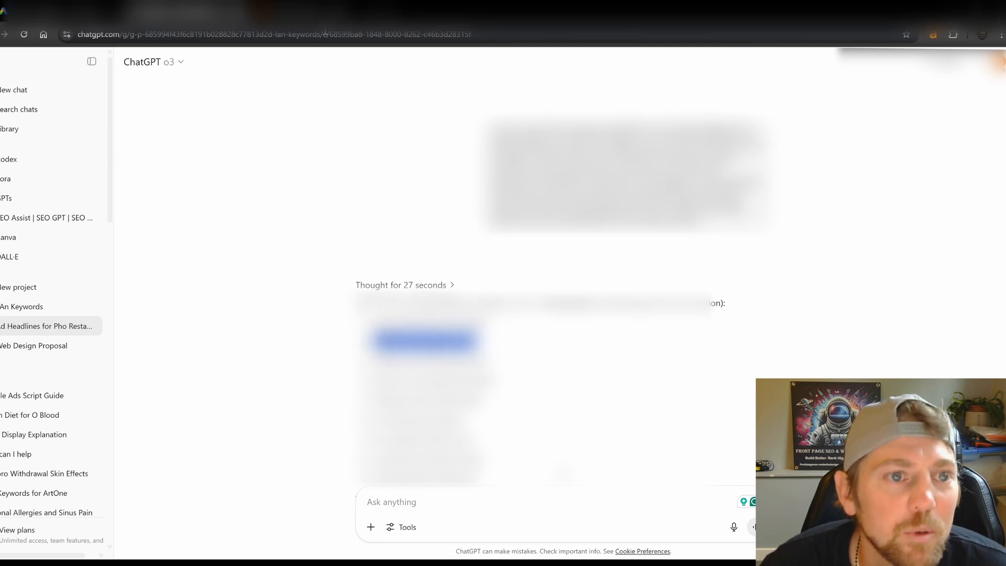
pyautogui.click(58, 11)
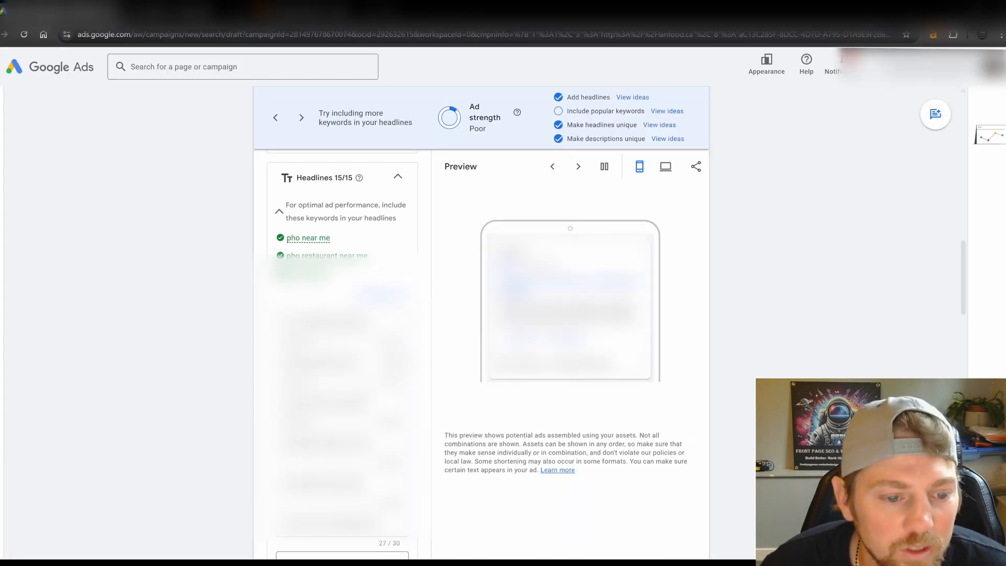
pyautogui.scroll(-5, 371, 323)
pyautogui.click(371, 323)
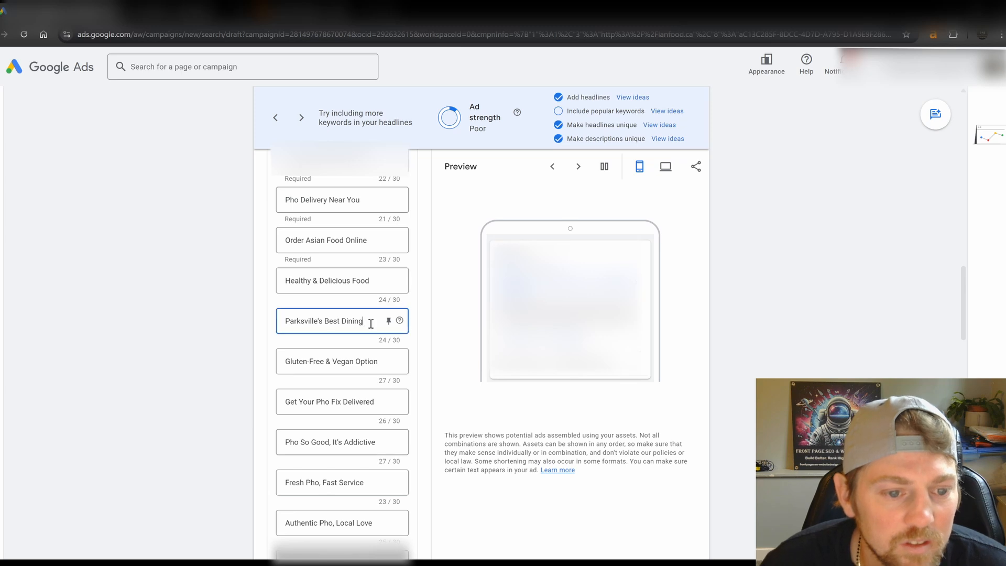
pyautogui.moveTo(371, 323); pyautogui.dragTo(170, 325)
pyautogui.scroll(-2, 294, 388)
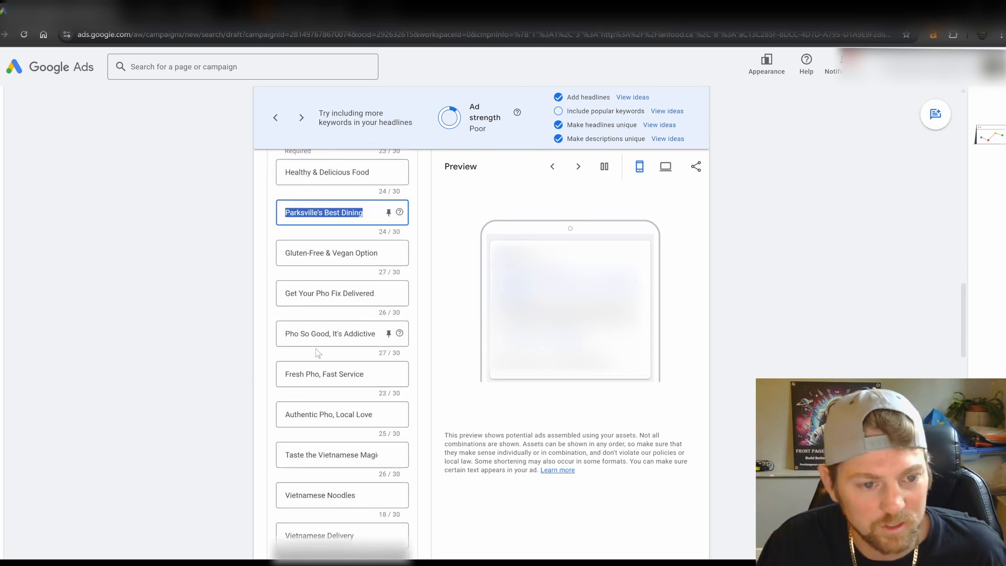
pyautogui.moveTo(381, 294); pyautogui.dragTo(231, 295)
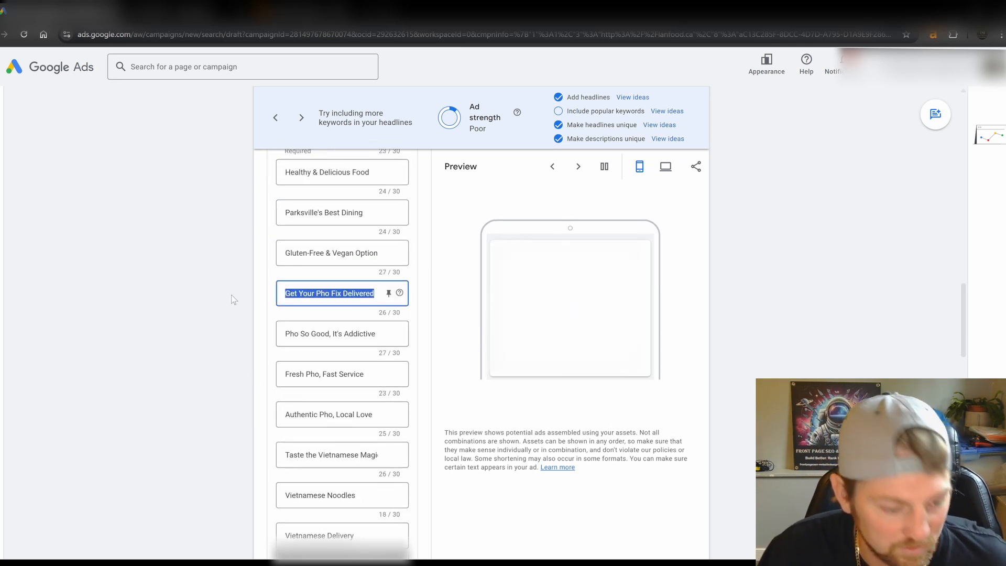
pyautogui.write('Best Asian Eats in Parksville')
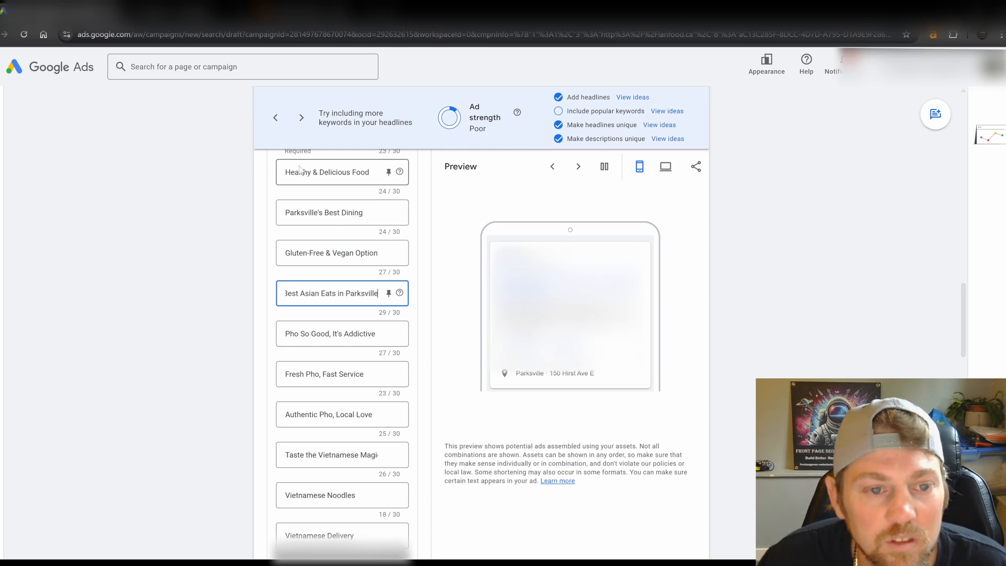
# Copy "Locally Sourced Asian Dining" from ChatGPT's list and replace the Google Ads headline "Fresh Pho, Fast Service" with it.
pyautogui.click(168, 9)
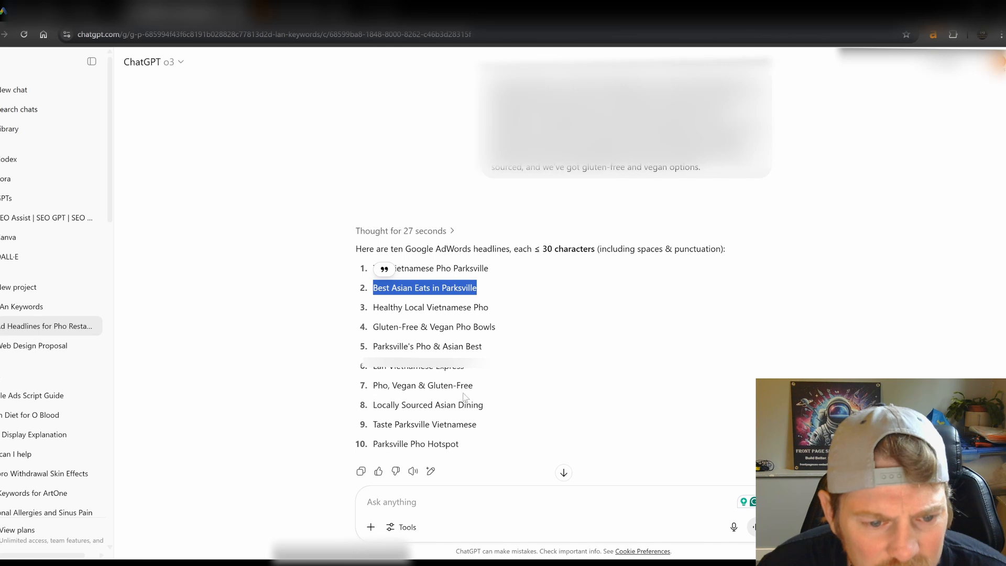
pyautogui.scroll(-1, 459, 420)
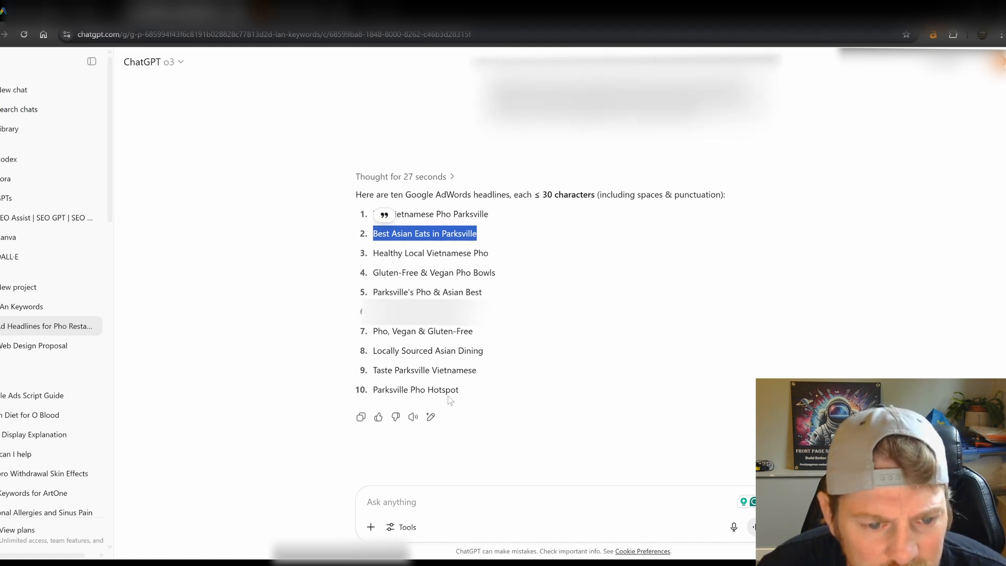
pyautogui.moveTo(485, 352); pyautogui.dragTo(372, 351)
pyautogui.hotkey('ctrl', 'c')
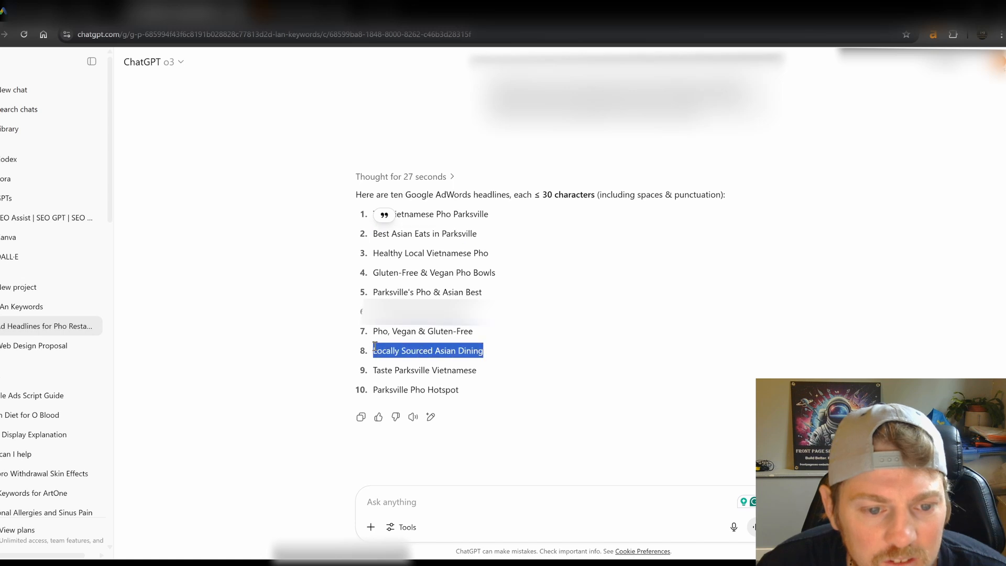
pyautogui.click(51, 12)
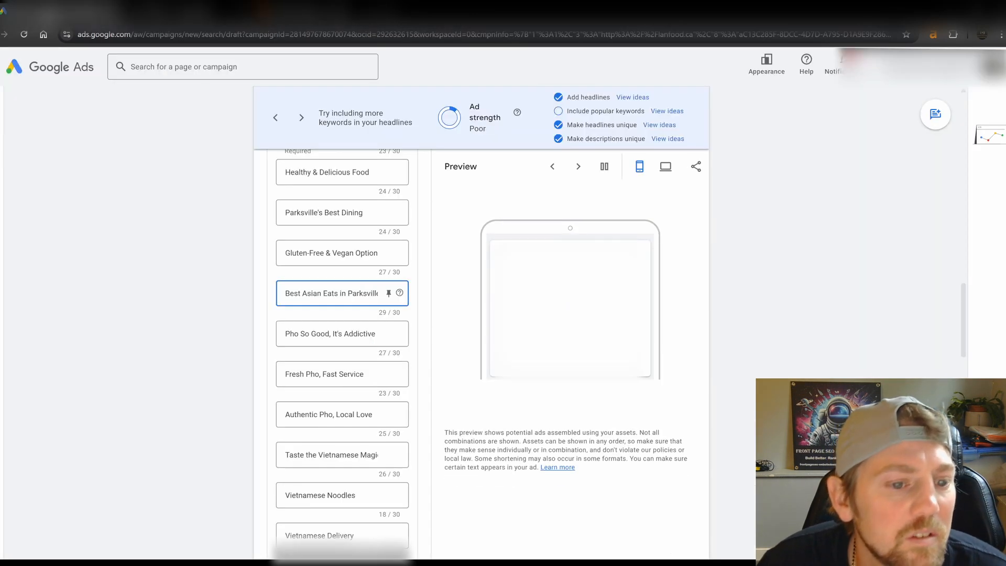
pyautogui.scroll(-1, 318, 390)
pyautogui.click(360, 321)
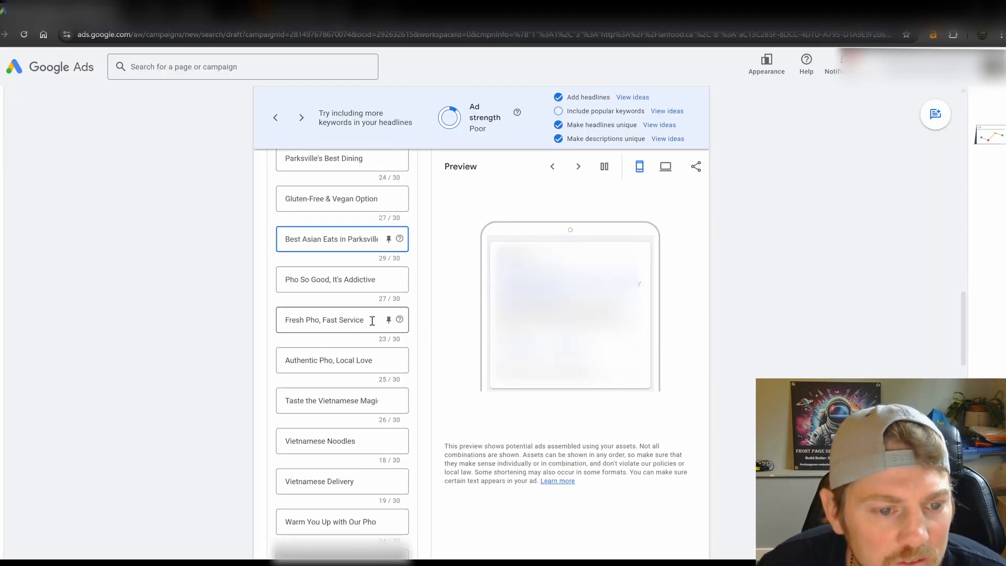
pyautogui.moveTo(364, 321); pyautogui.dragTo(227, 314)
pyautogui.hotkey('ctrl', 'v')
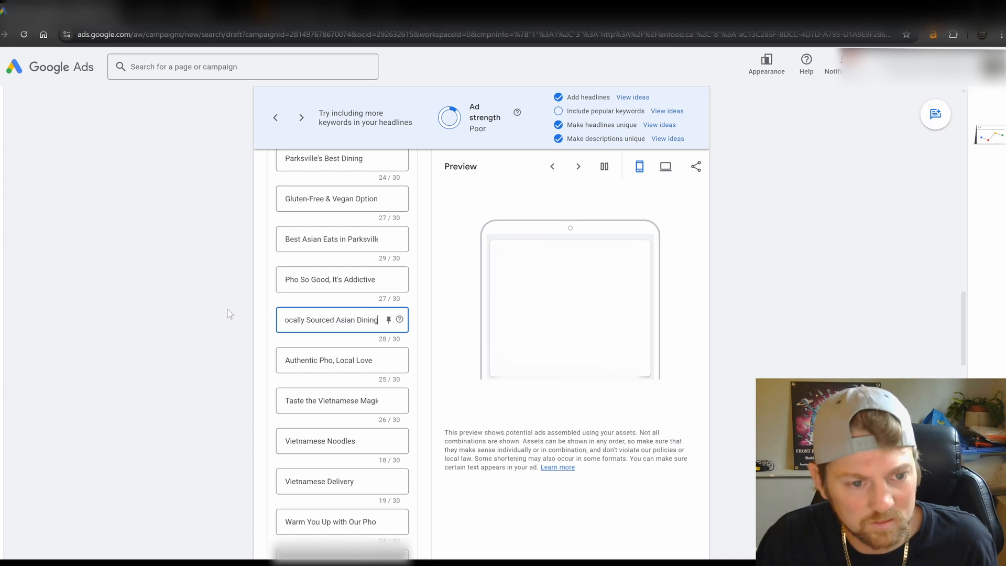
pyautogui.moveTo(324, 323); pyautogui.dragTo(231, 330)
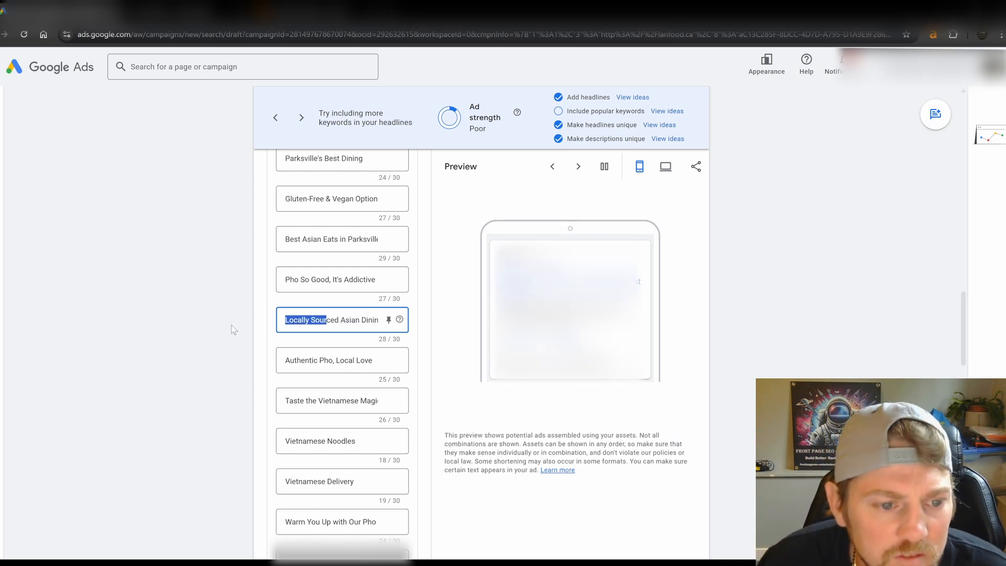
# Add an "s" to the end of the gluten-free and vegan headline.
pyautogui.scroll(1, 360, 371)
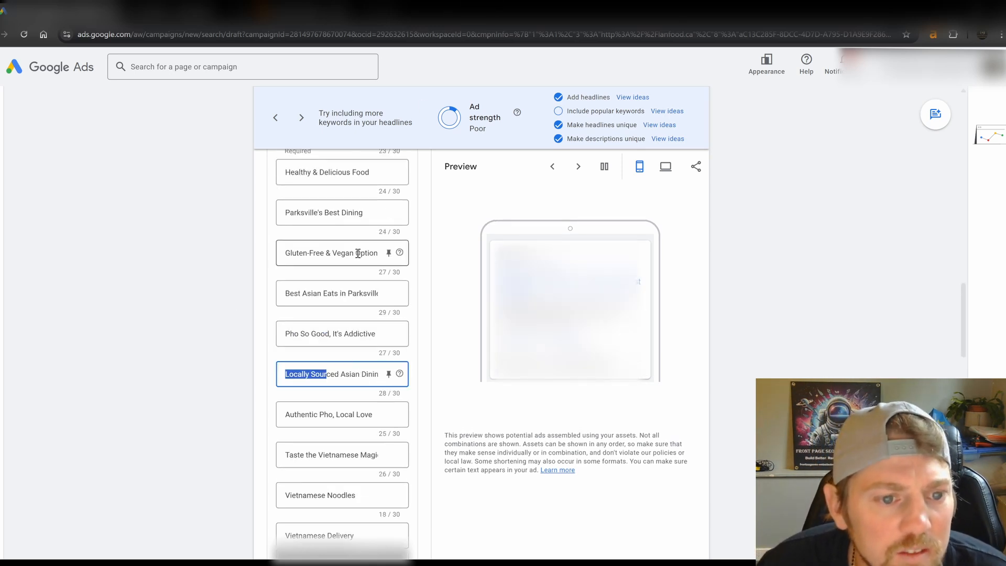
pyautogui.click(382, 256)
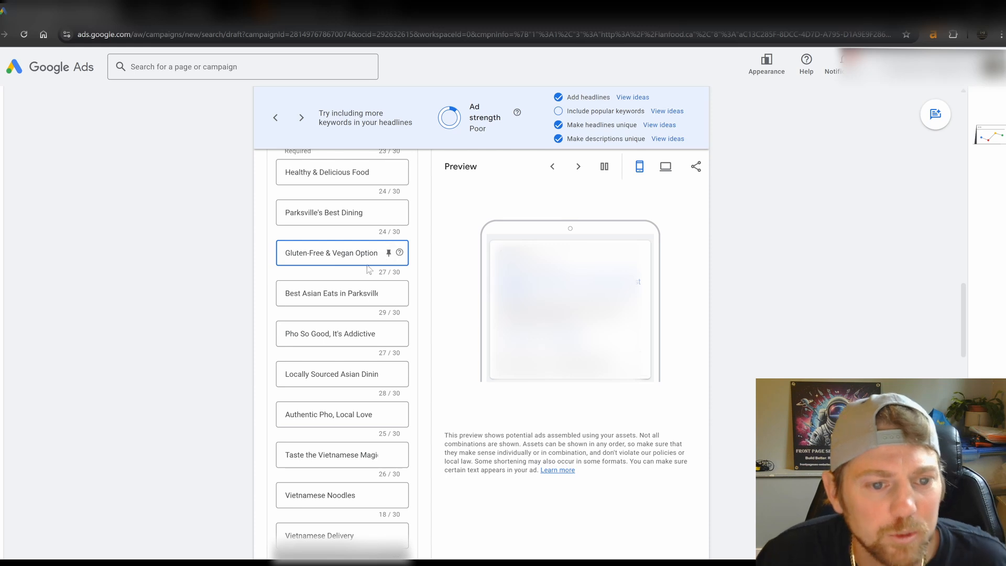
pyautogui.write('s')
pyautogui.click(361, 213)
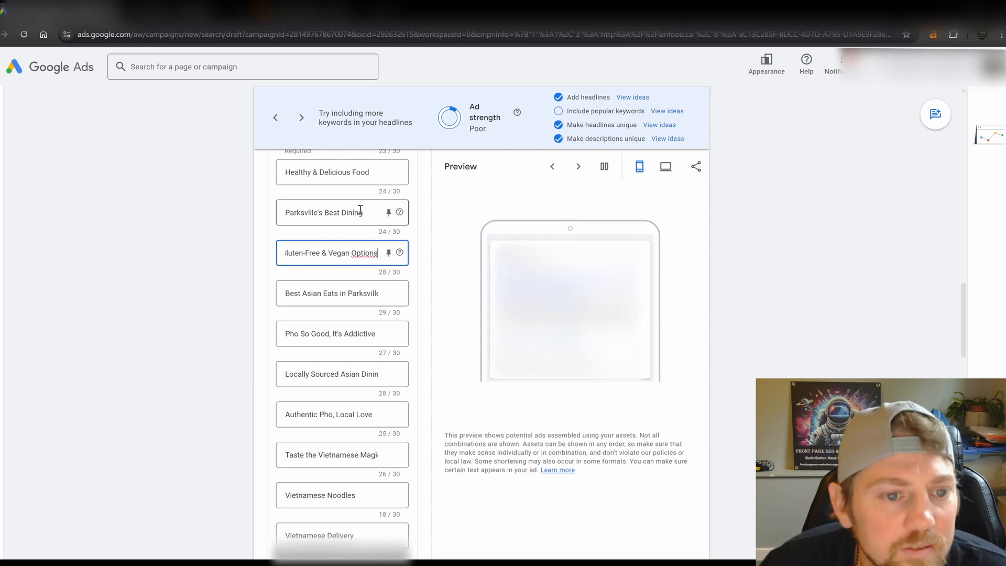
# Change the headline "Authentic Pho, Local Love" to "Authentic Vietnamese Pho".
pyautogui.scroll(1, 363, 213)
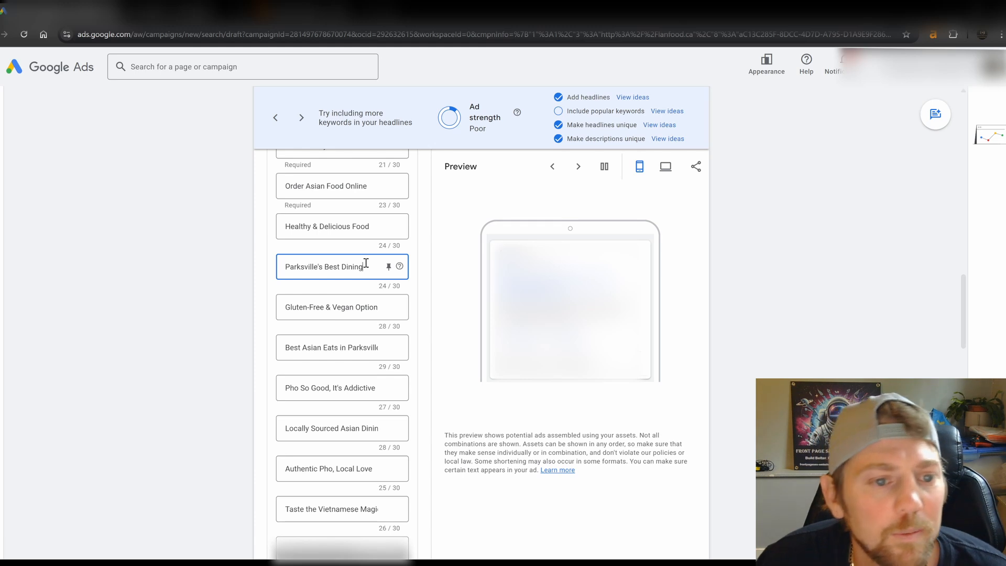
pyautogui.scroll(1, 366, 263)
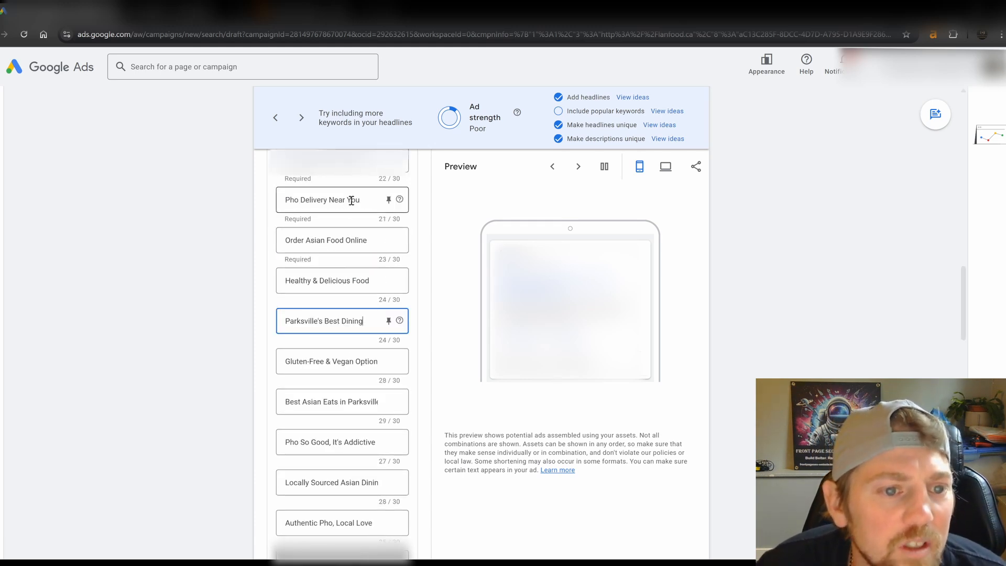
pyautogui.scroll(1, 351, 201)
pyautogui.scroll(-2, 346, 254)
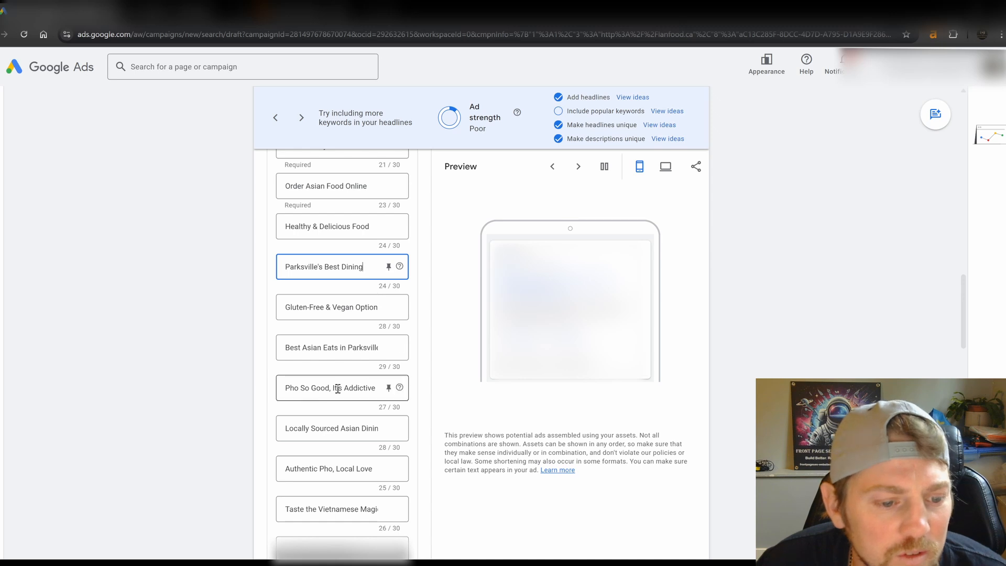
pyautogui.scroll(-1, 311, 426)
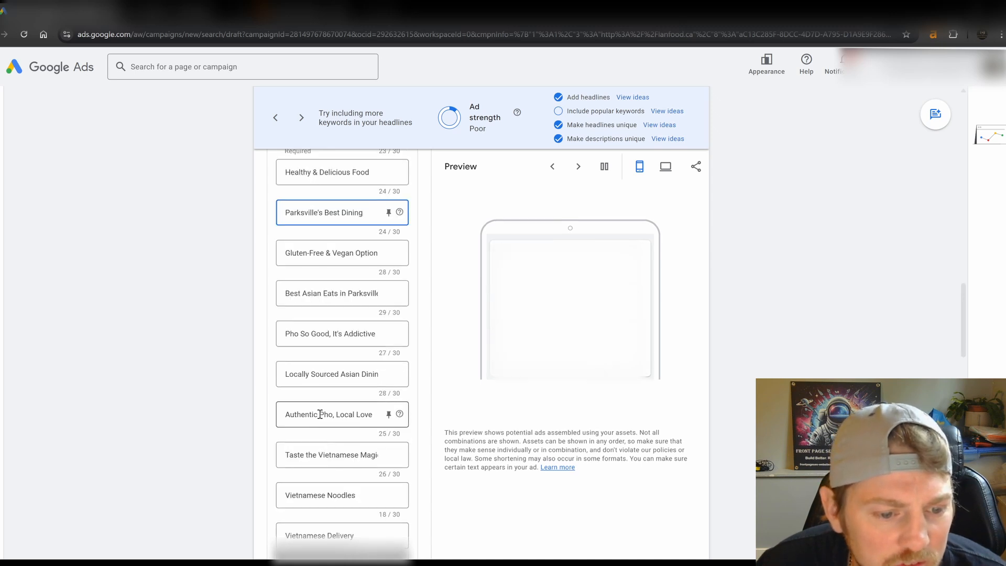
pyautogui.moveTo(373, 414); pyautogui.dragTo(332, 413)
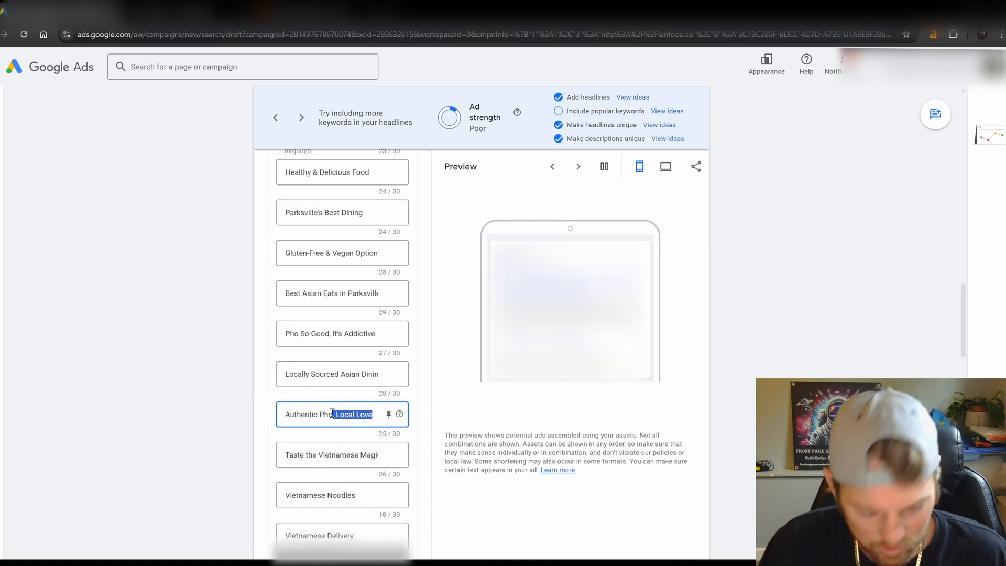
pyautogui.press('BackSpace')
pyautogui.click(319, 414)
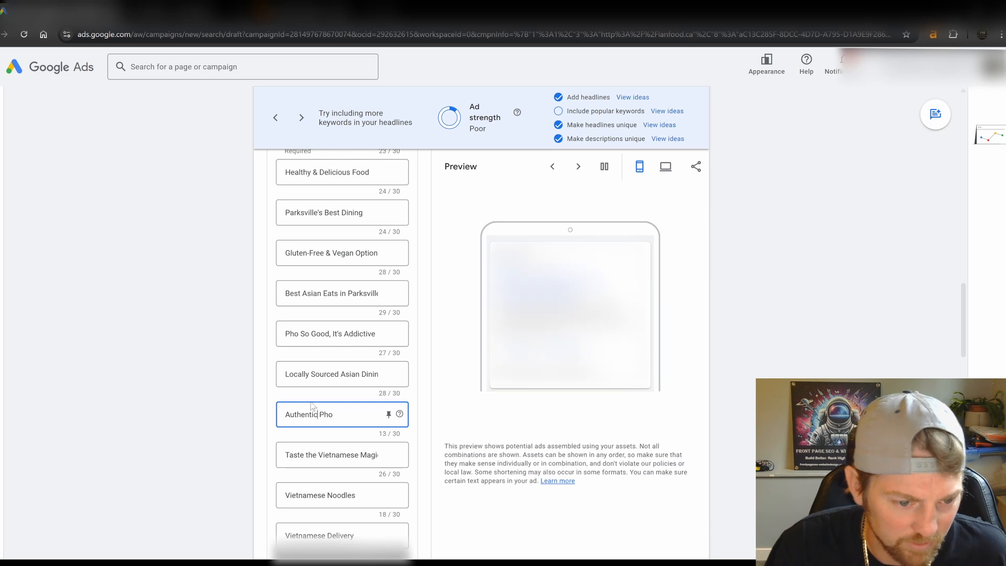
pyautogui.write('Vietn')
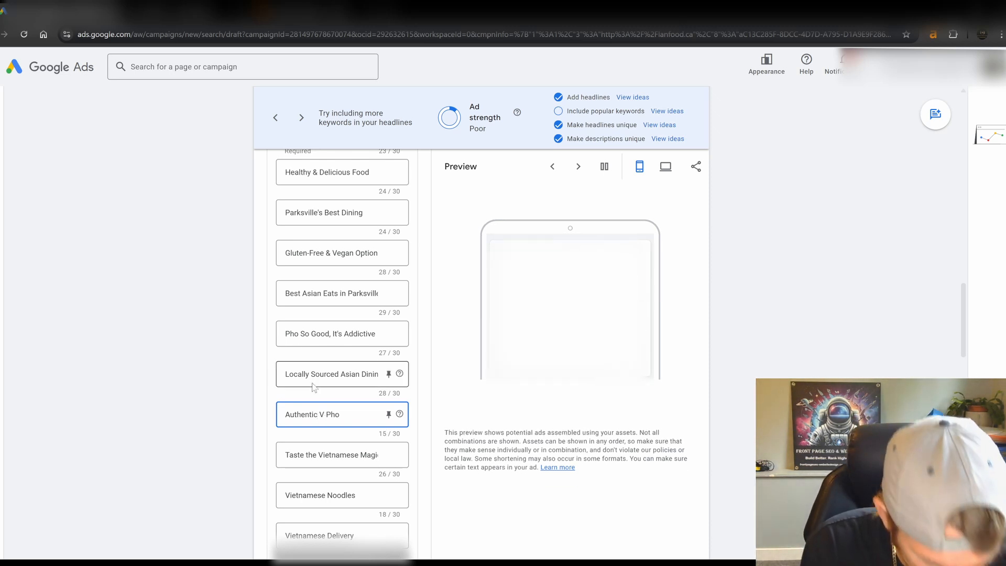
pyautogui.write('amese')
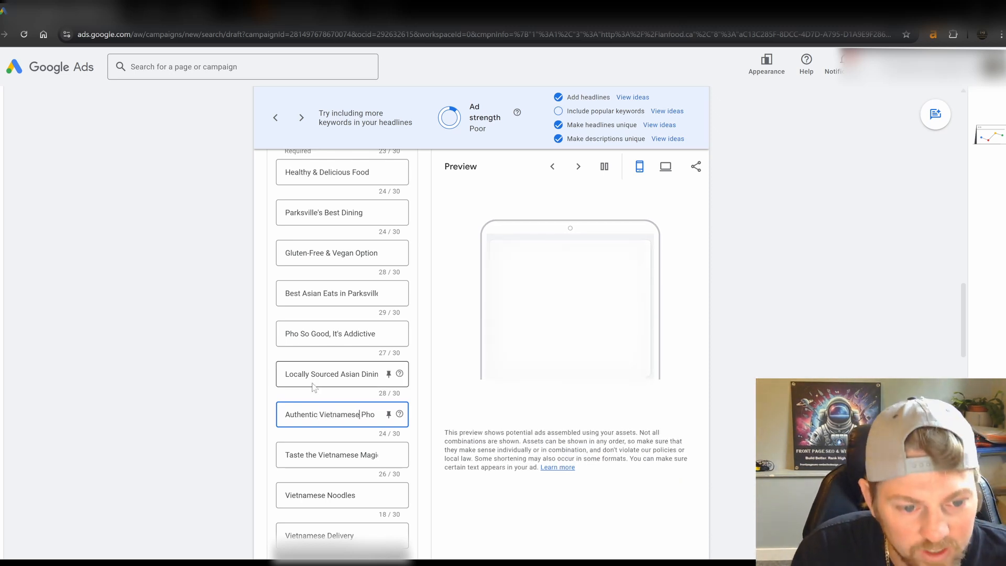
# Clear the headline "Taste the Vietnamese Magic", leaving its field empty.
pyautogui.click(301, 455)
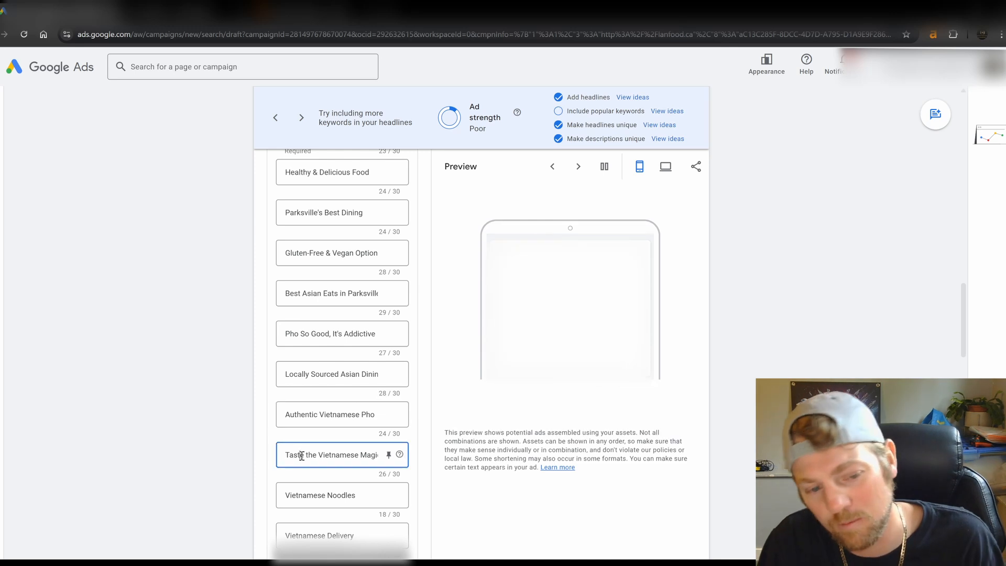
pyautogui.moveTo(302, 455); pyautogui.dragTo(389, 462)
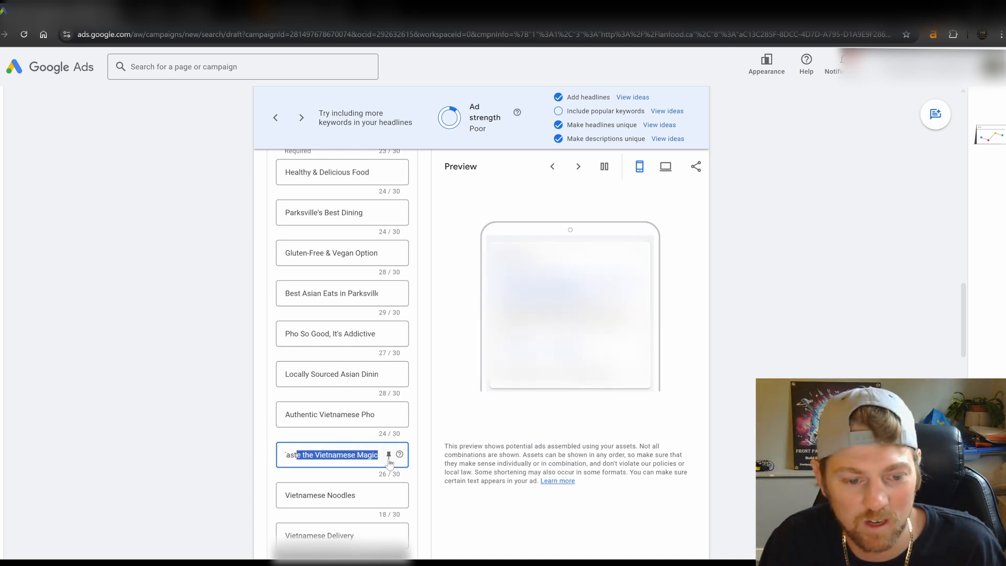
pyautogui.click(275, 462)
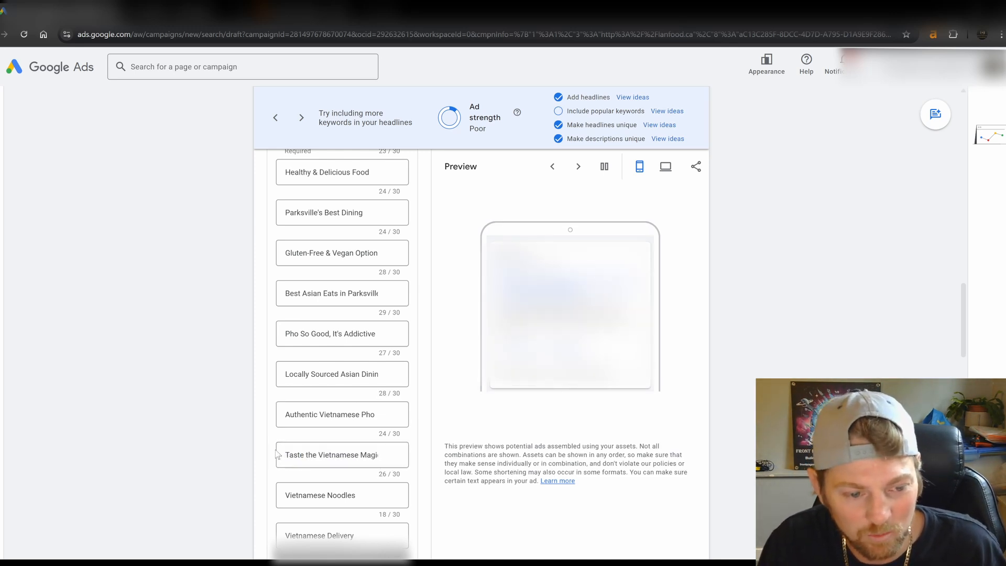
pyautogui.moveTo(288, 458); pyautogui.dragTo(403, 473)
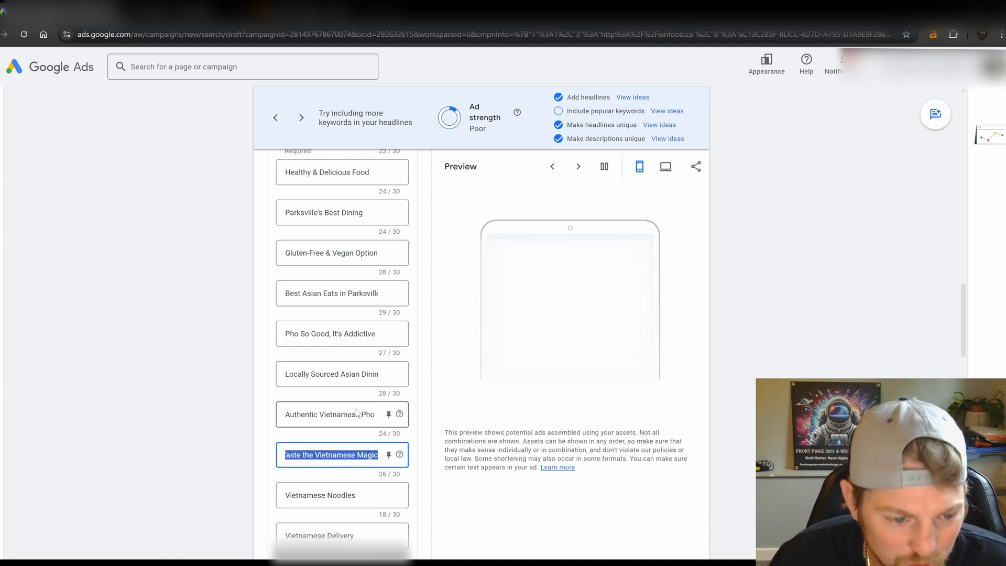
pyautogui.click(370, 457)
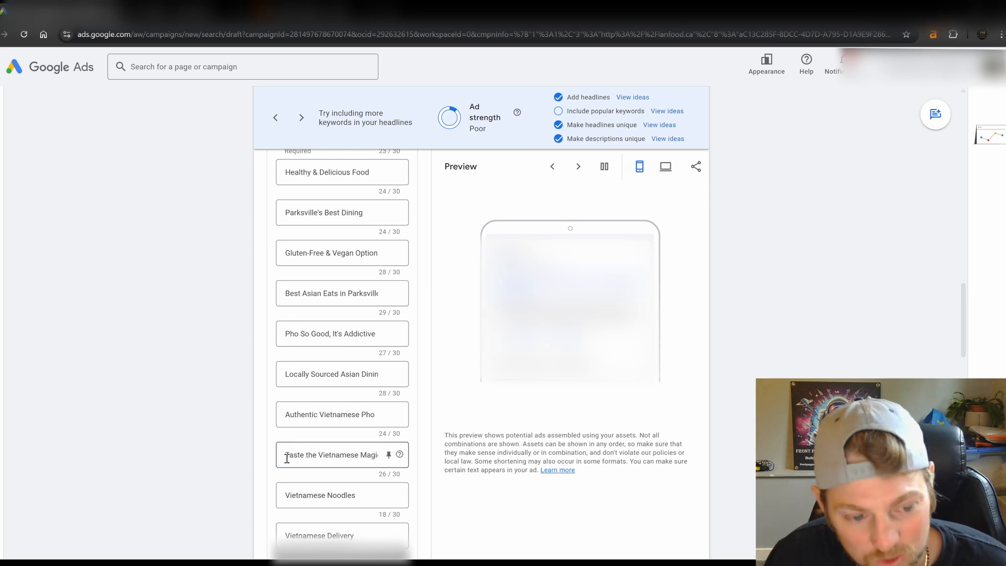
pyautogui.moveTo(287, 457); pyautogui.dragTo(393, 472)
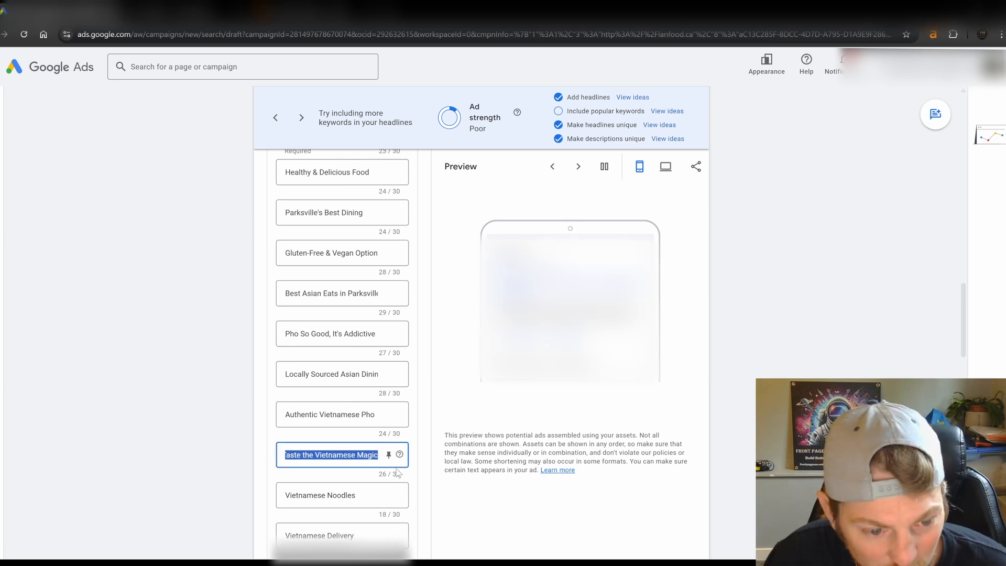
pyautogui.click(330, 462)
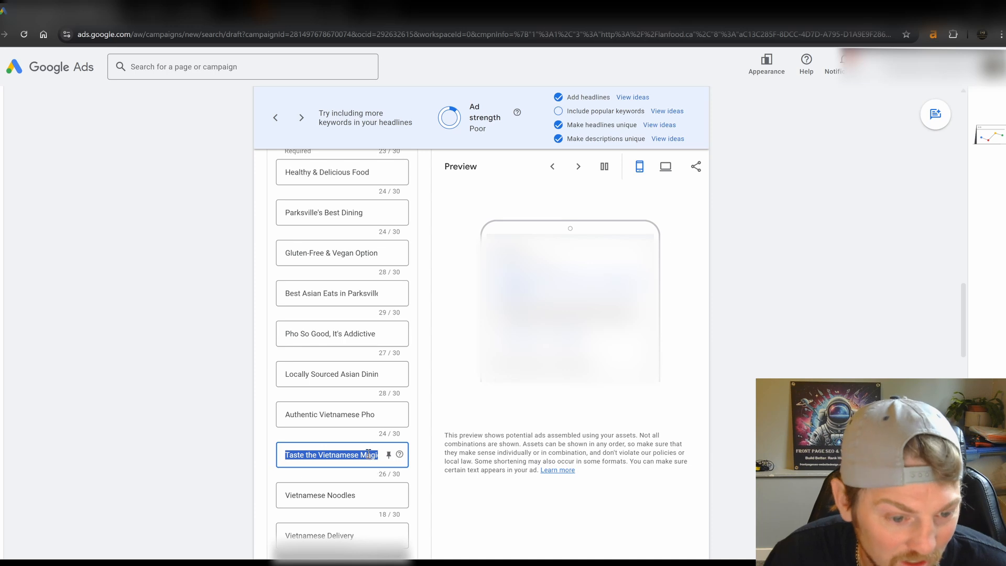
pyautogui.click(368, 454)
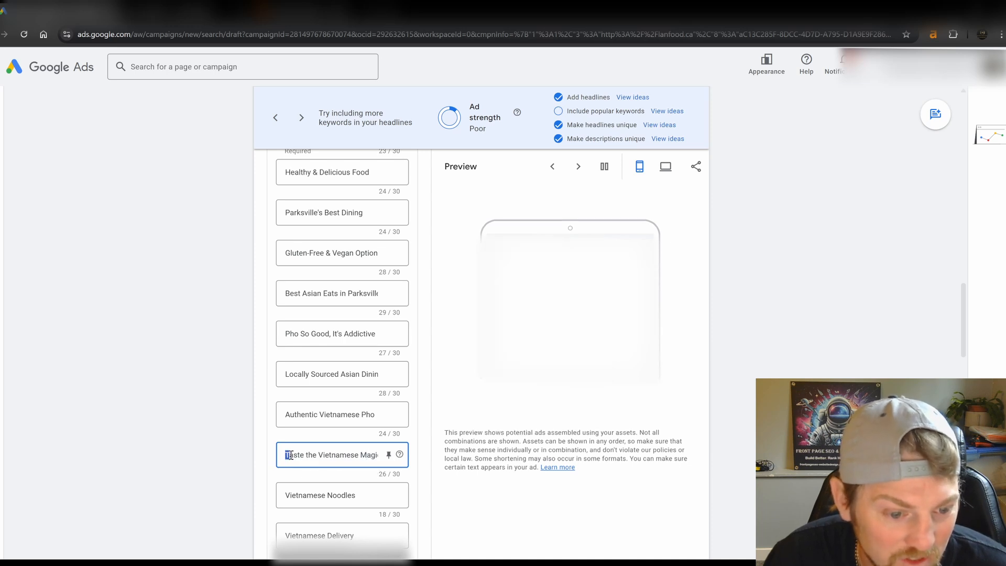
pyautogui.moveTo(287, 456); pyautogui.dragTo(369, 459)
pyautogui.scroll(-1, 362, 478)
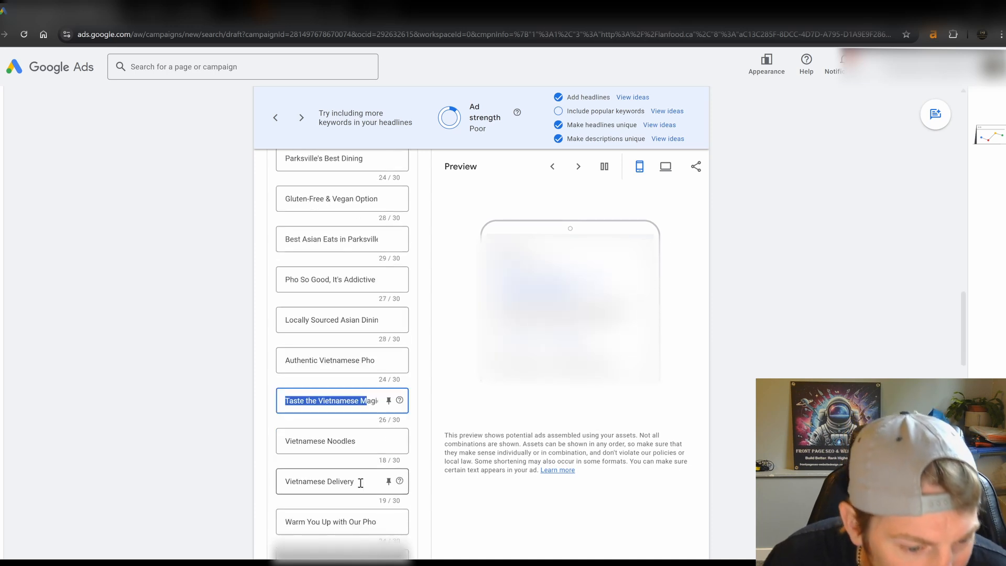
pyautogui.scroll(-2, 362, 485)
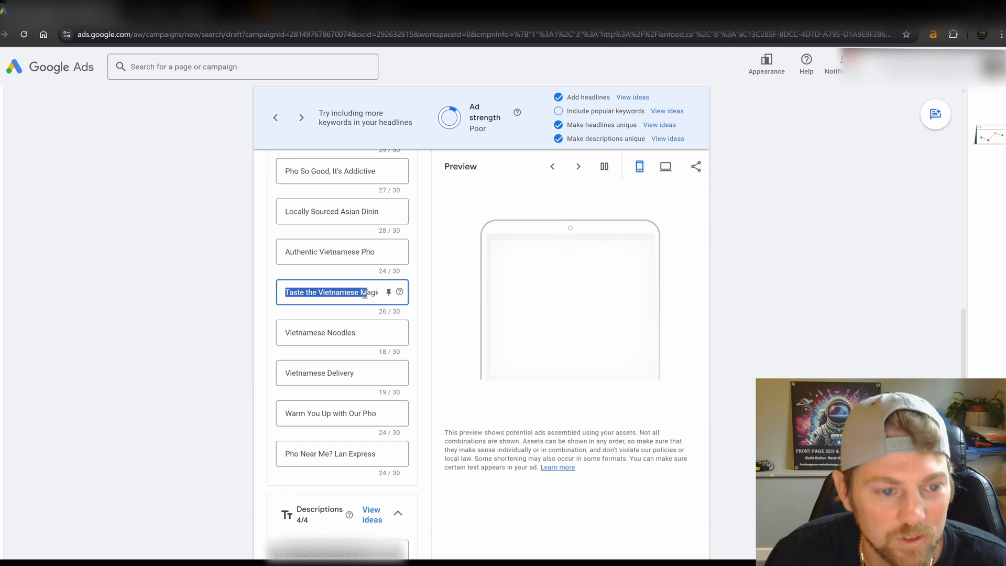
pyautogui.click(294, 293)
pyautogui.moveTo(291, 292); pyautogui.dragTo(388, 300)
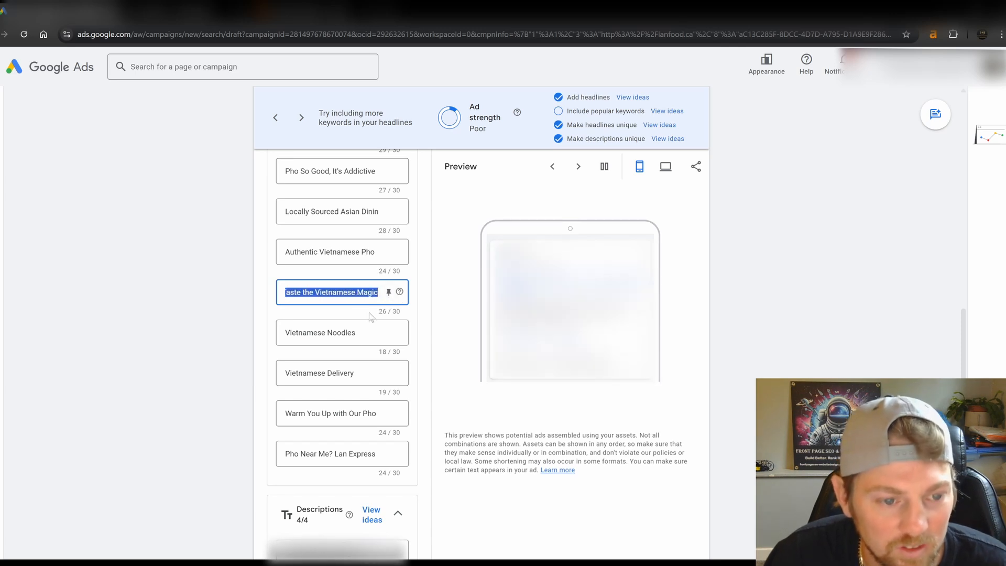
pyautogui.press('BackSpace')
pyautogui.click(203, 330)
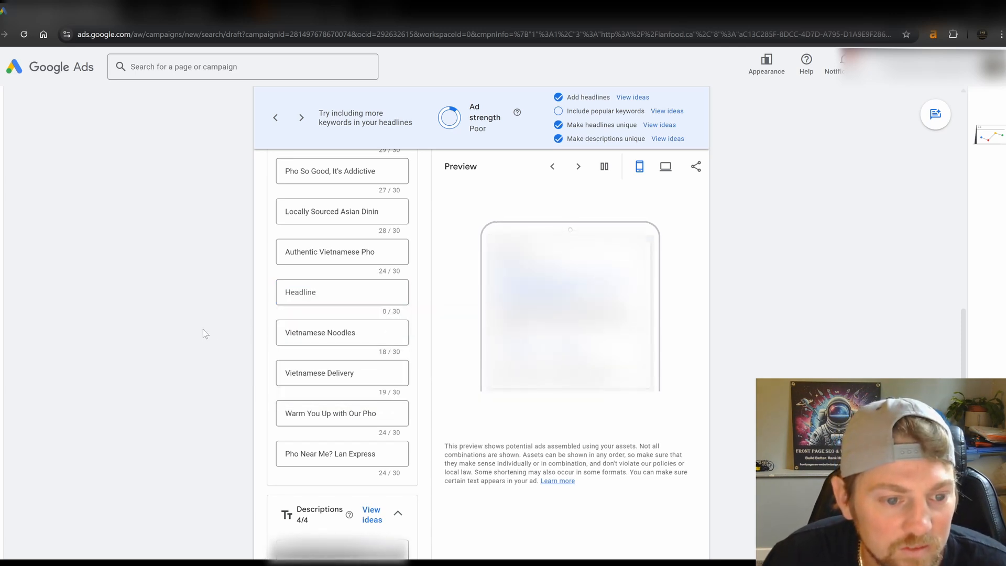
# Copy "Gluten-Free & Vegan Pho Bowls" from ChatGPT's list and paste it into the empty Google Ads headline.
pyautogui.click(142, 6)
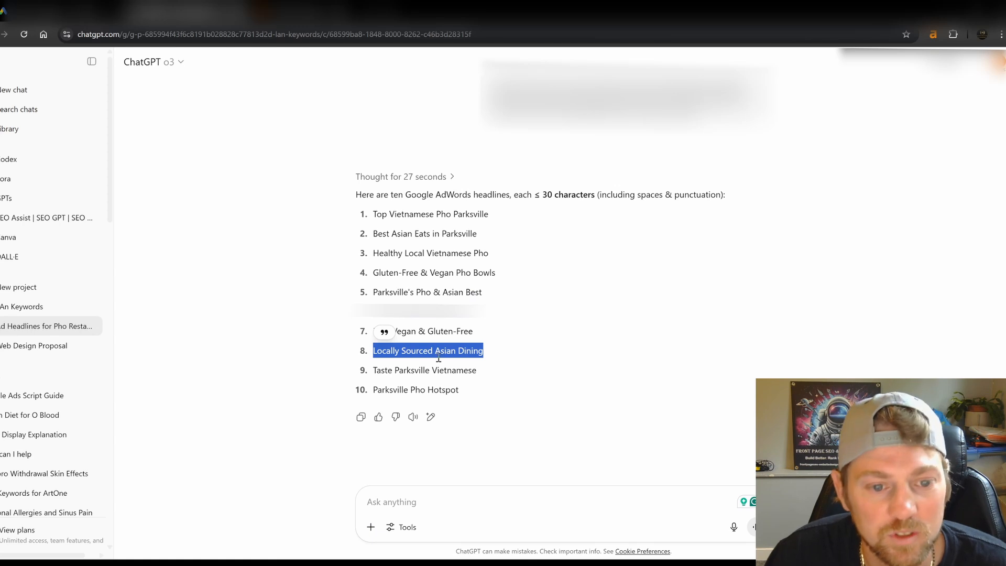
pyautogui.click(502, 339)
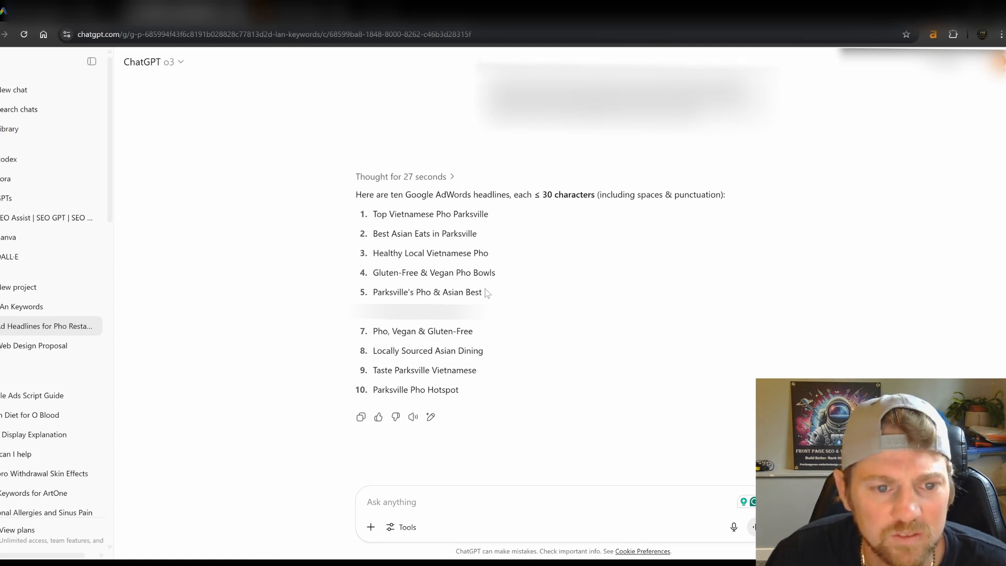
pyautogui.moveTo(499, 278); pyautogui.dragTo(370, 275)
pyautogui.hotkey('ctrl', 'c')
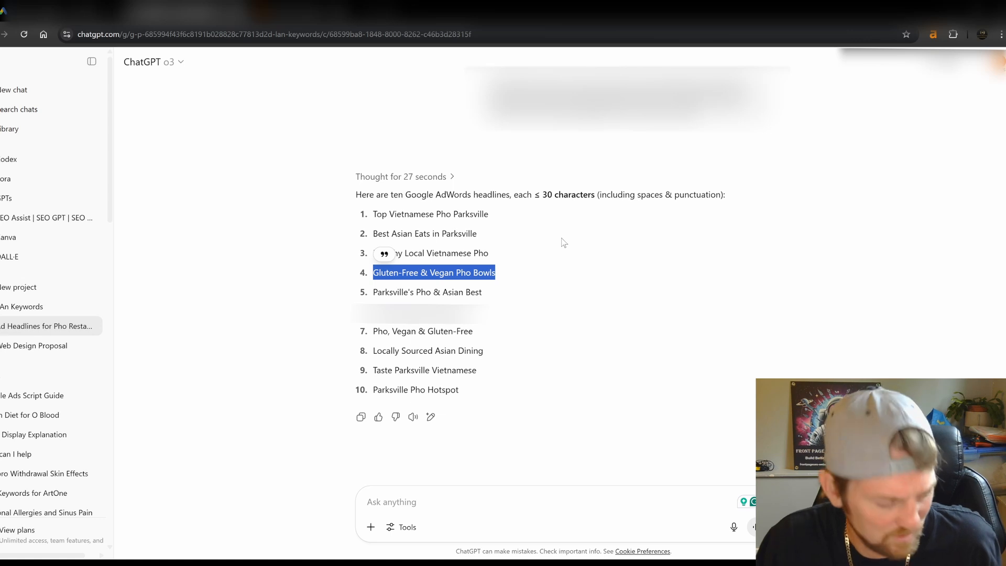
pyautogui.click(34, 7)
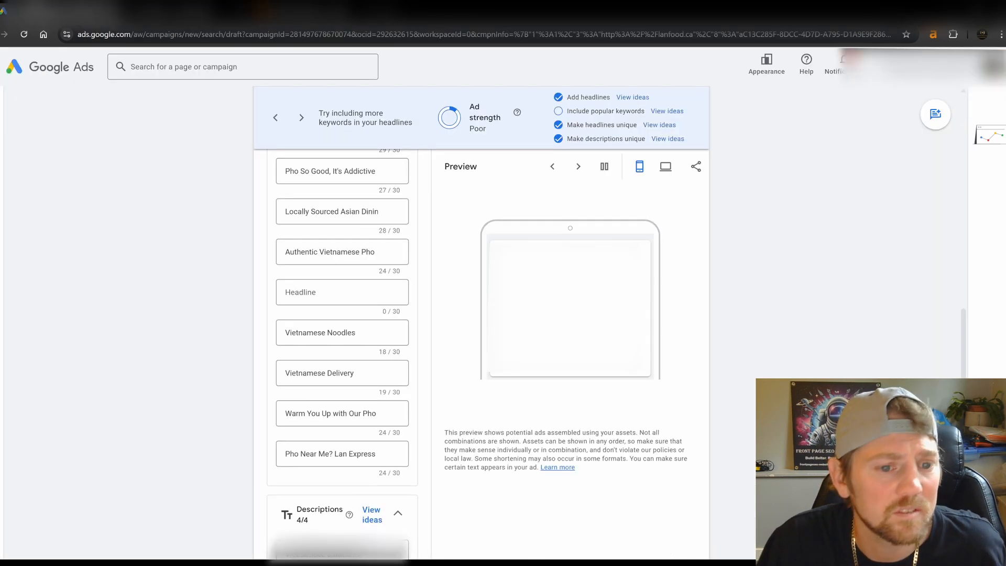
pyautogui.click(338, 289)
pyautogui.hotkey('ctrl', 'v')
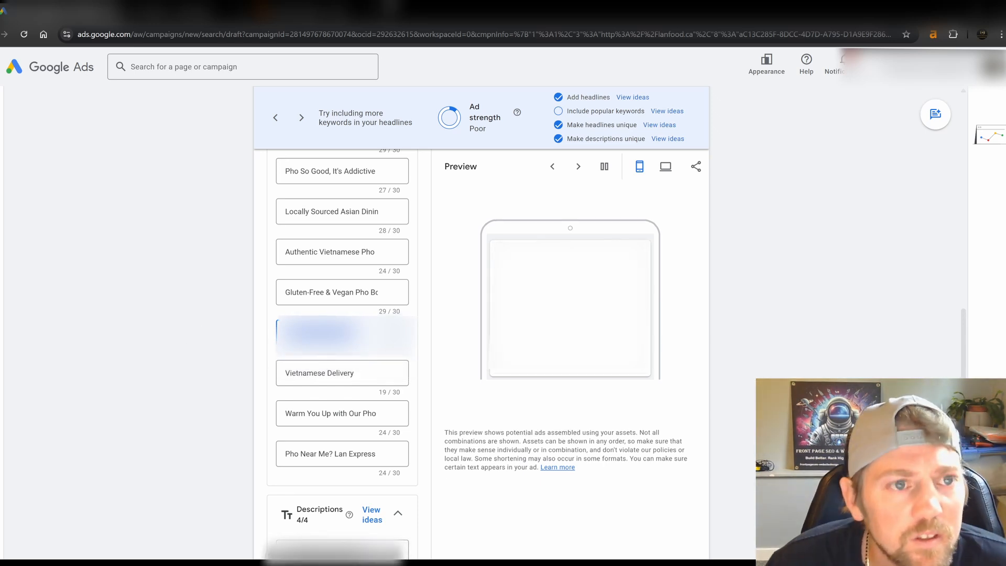
pyautogui.click(169, 7)
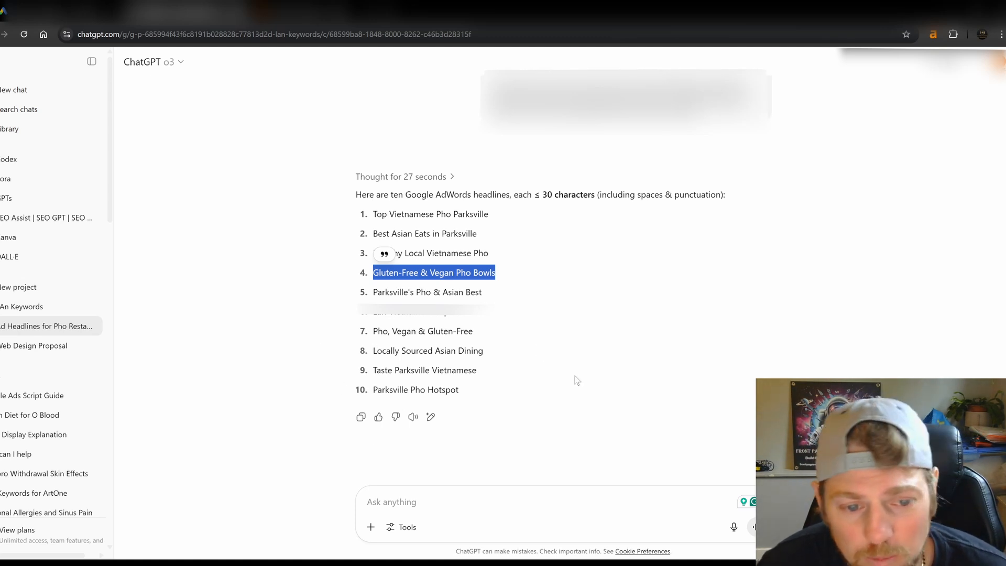
pyautogui.click(51, 7)
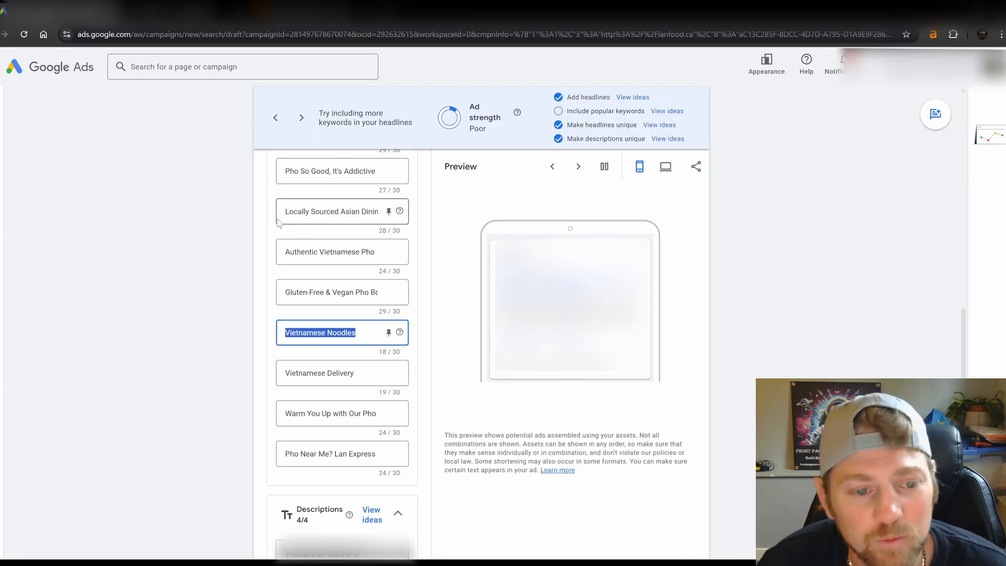
pyautogui.click(360, 337)
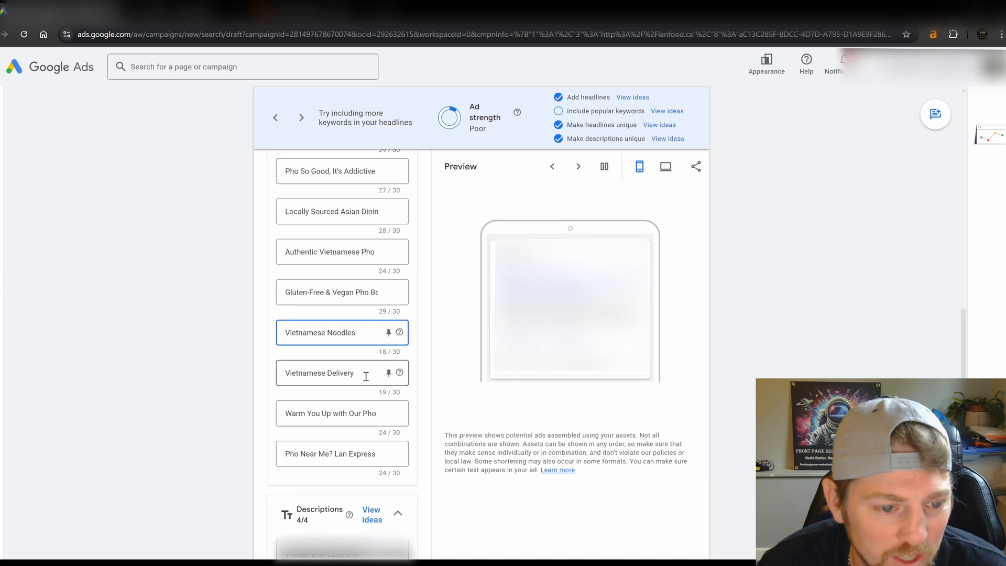
# Clear the headline "Vietnamese Delivery" and make its empty field ready for new text.
pyautogui.moveTo(366, 376); pyautogui.dragTo(163, 391)
pyautogui.press('BackSpace')
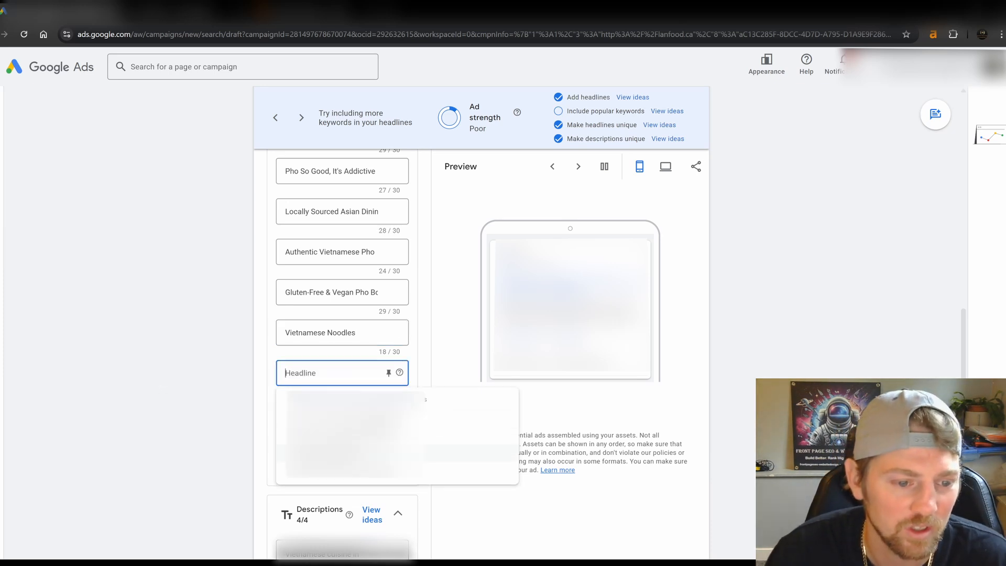
pyautogui.click(363, 414)
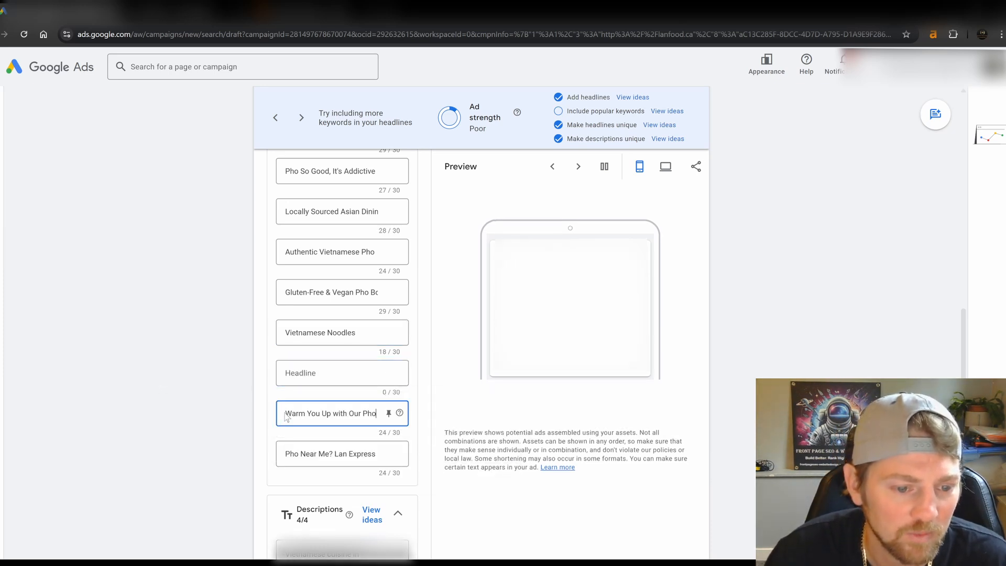
pyautogui.click(328, 371)
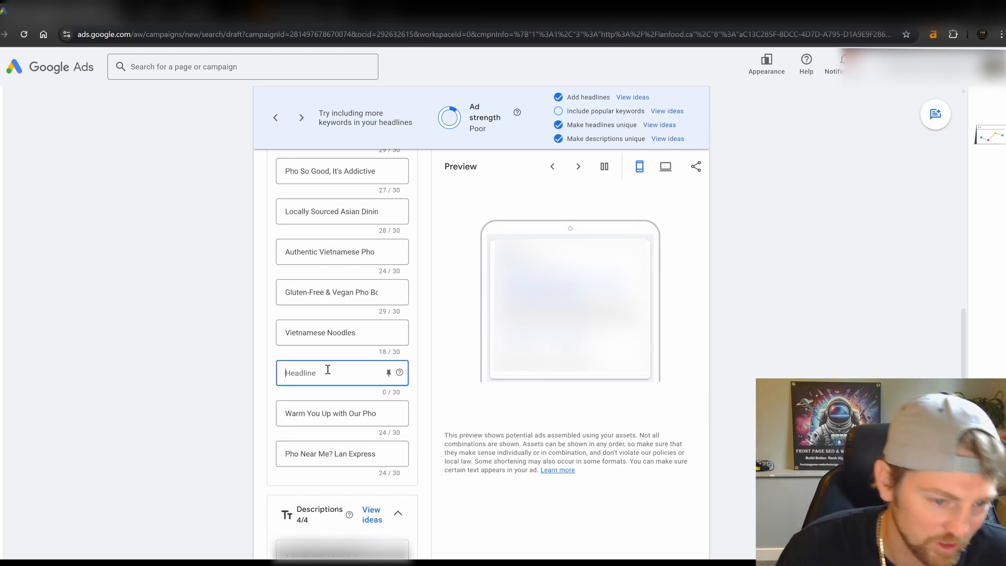
pyautogui.write('@4')
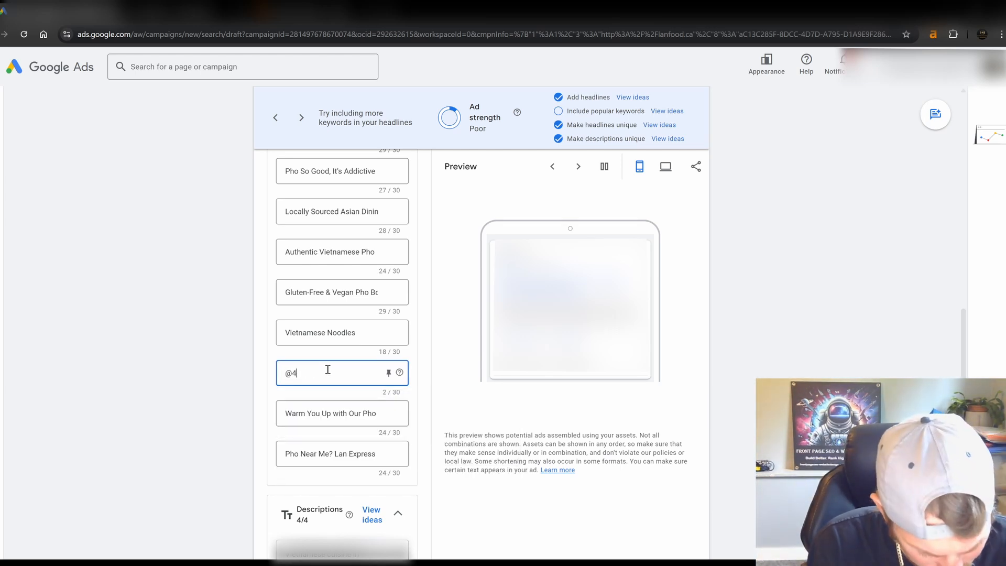
pyautogui.write('/7 Fo')
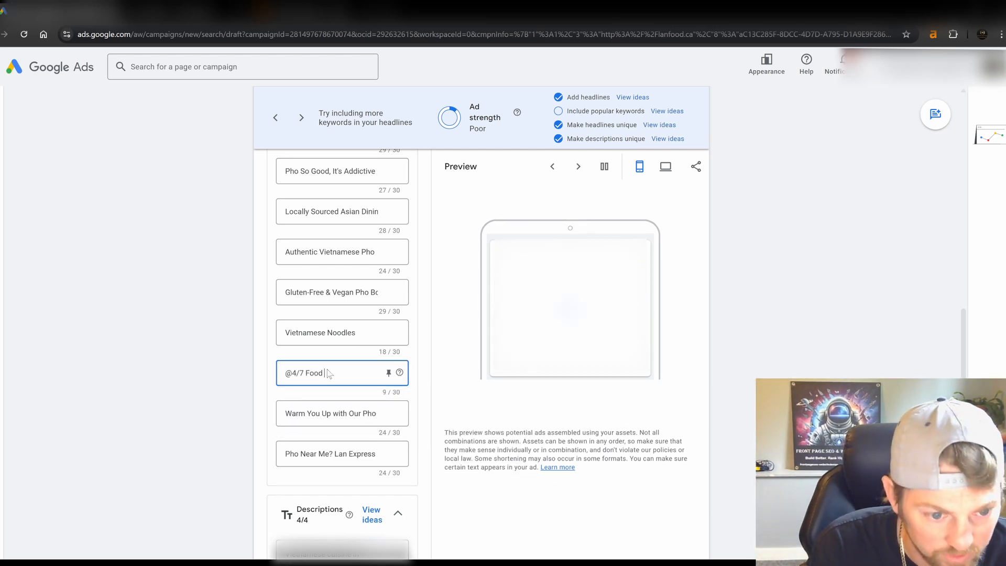
pyautogui.write('od')
pyautogui.press('BackSpace')
pyautogui.press('BackSpace')
pyautogui.press('BackSpace')
pyautogui.press('BackSpace')
pyautogui.press('BackSpace')
pyautogui.press('BackSpace')
pyautogui.press('BackSpace')
pyautogui.press('BackSpace')
pyautogui.press('BackSpace')
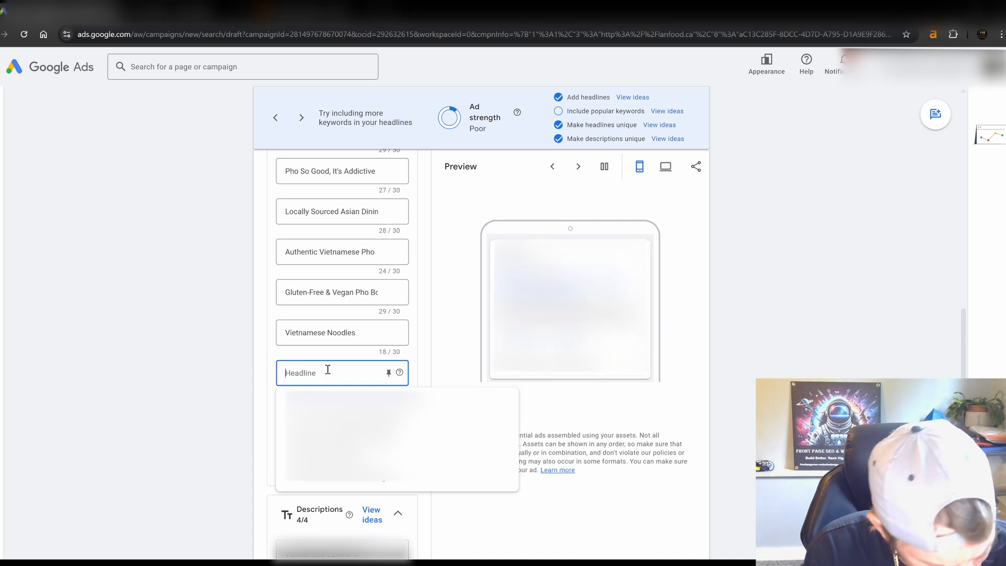
# Enter "24/7 Food Deliver In Parksville" in the empty headline field below "Vietnamese Noodles".
pyautogui.write('24/7')
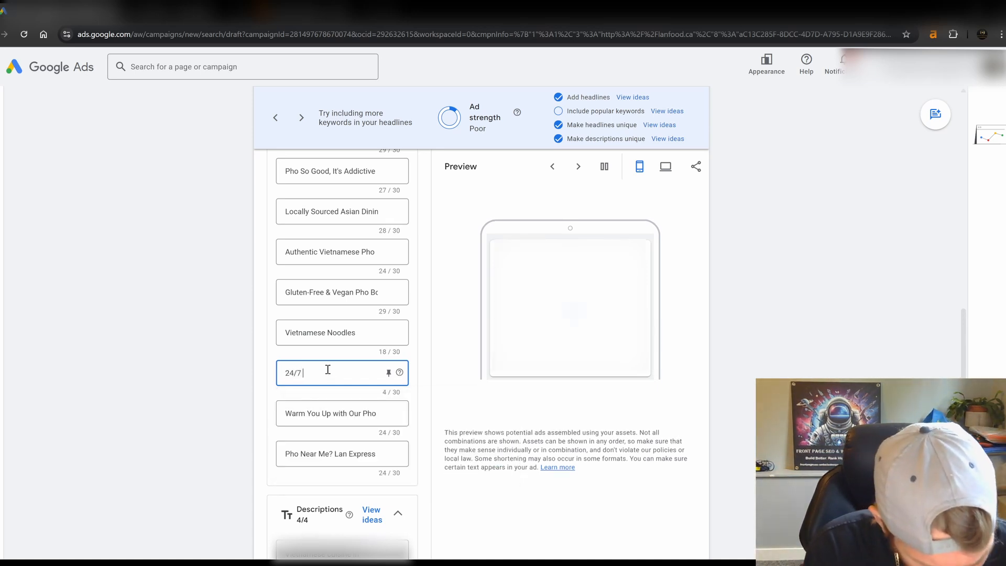
pyautogui.write(' Food Deliver')
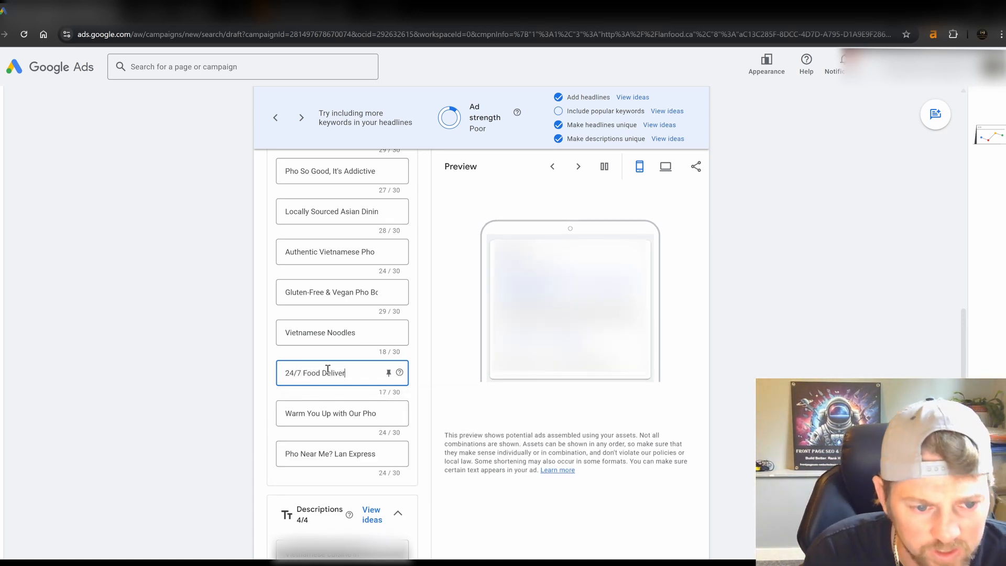
pyautogui.write(' In Park')
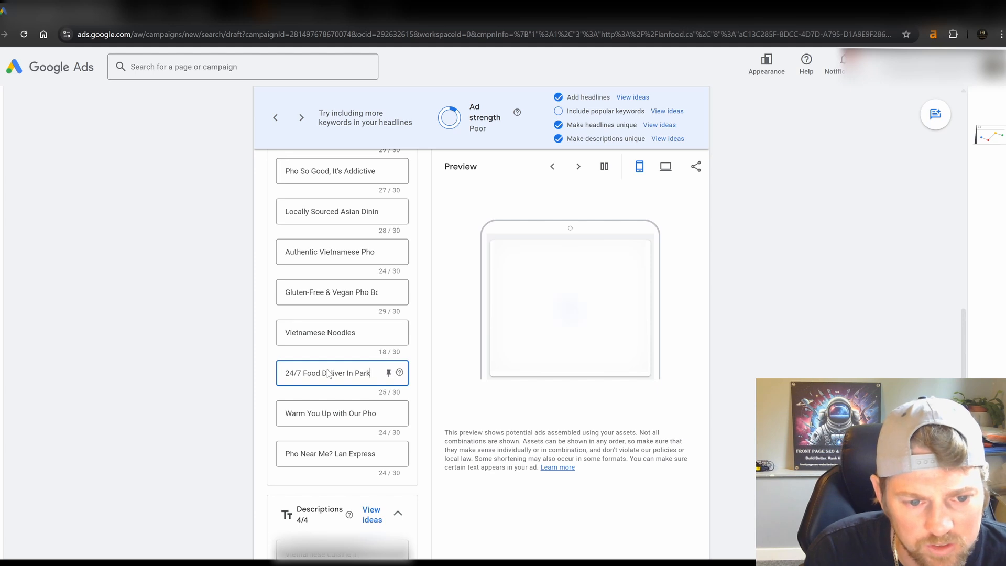
pyautogui.write('sville')
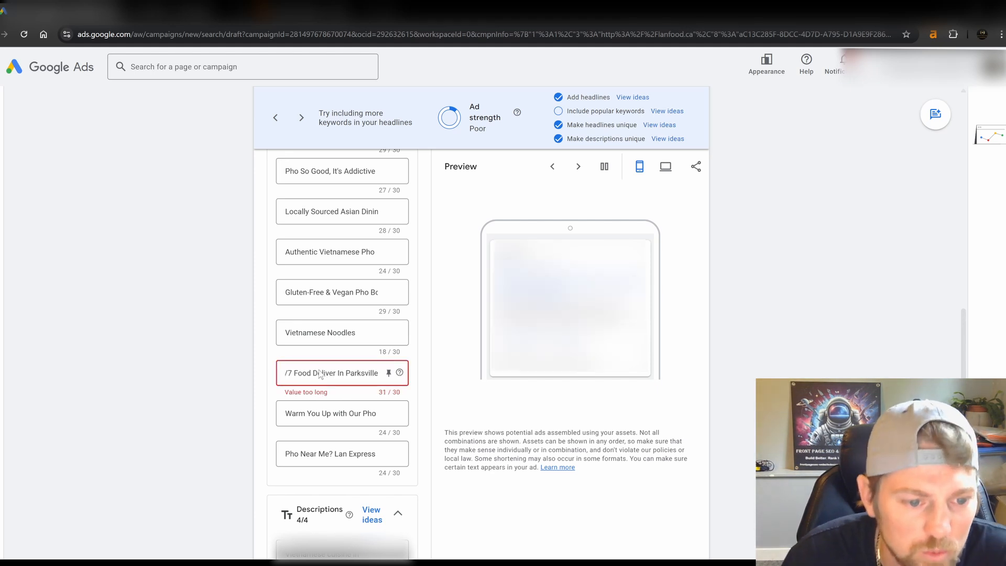
# Correct and shorten the new delivery headline to "24/7 Food Delivery, Parksville".
pyautogui.moveTo(291, 373); pyautogui.dragTo(273, 375)
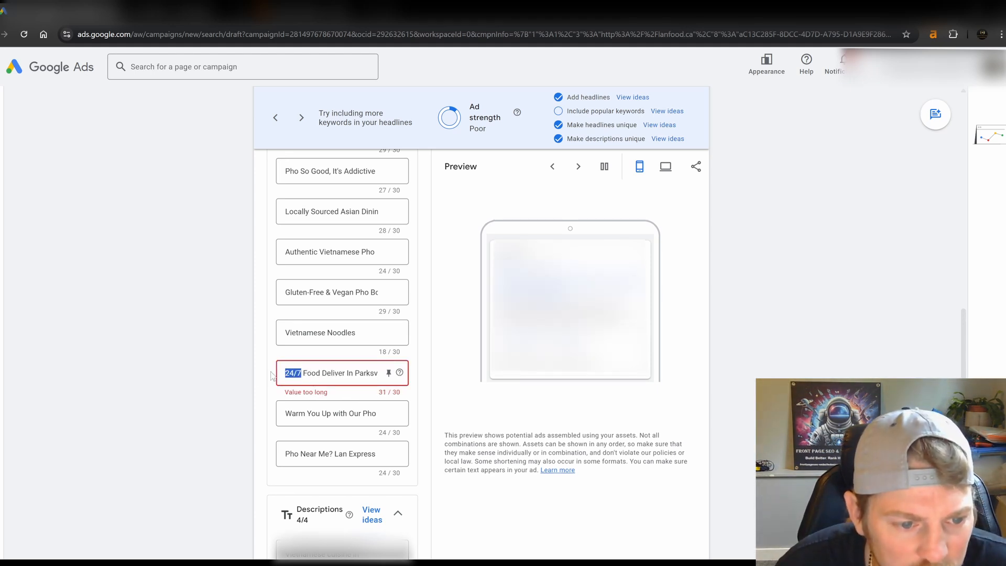
pyautogui.click(303, 374)
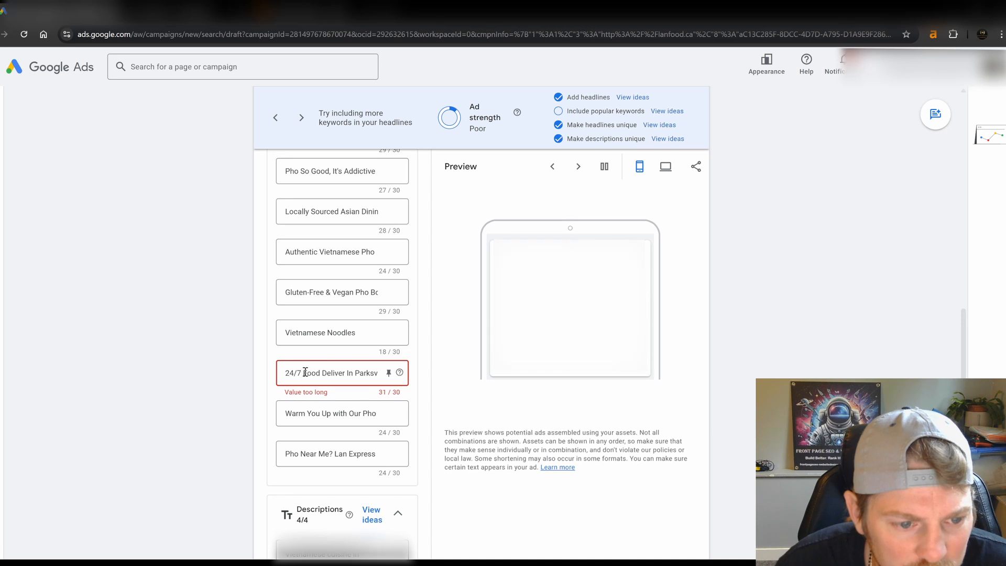
pyautogui.moveTo(332, 373); pyautogui.dragTo(344, 374)
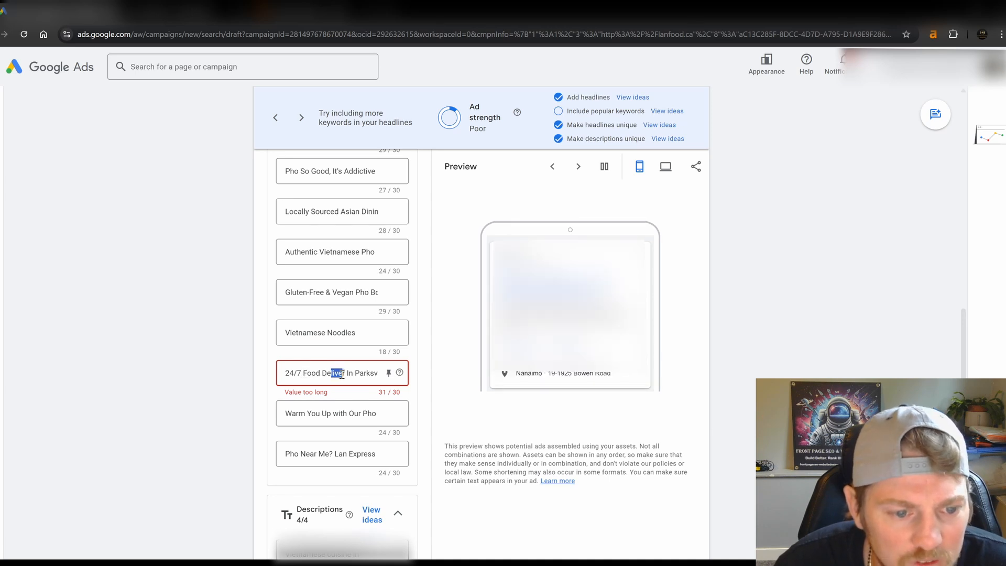
pyautogui.click(348, 375)
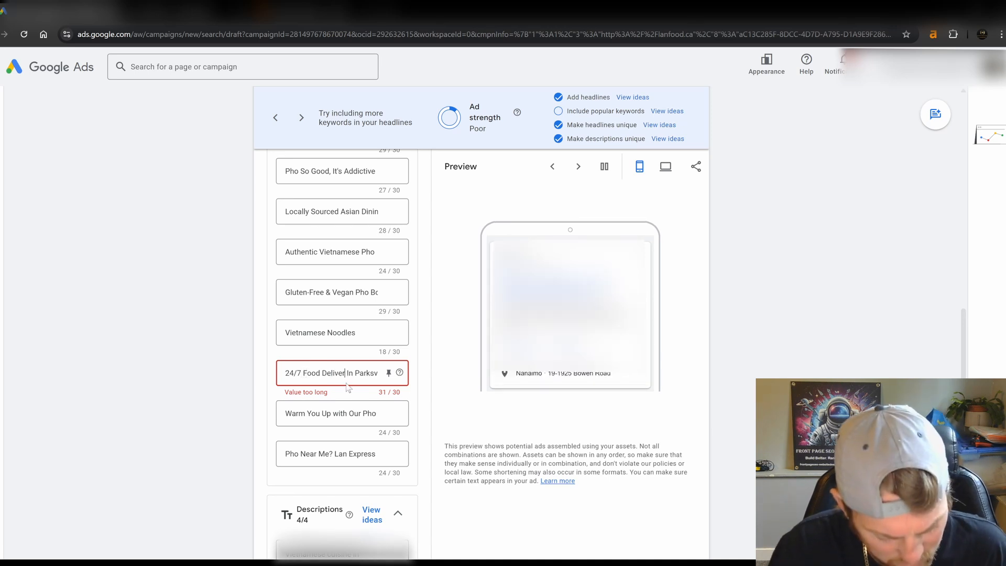
pyautogui.write('y')
pyautogui.click(358, 374)
pyautogui.press('BackSpace')
pyautogui.press('BackSpace')
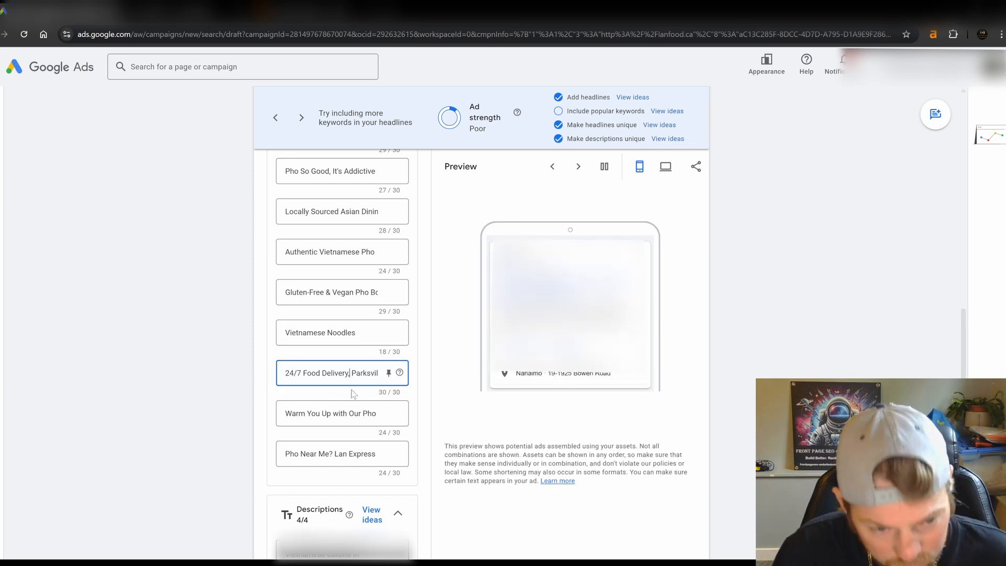
pyautogui.moveTo(286, 374); pyautogui.dragTo(369, 373)
# Replace the headline "Warm You Up with Our Pho" with "The Best Takeout In Town".
pyautogui.click(344, 411)
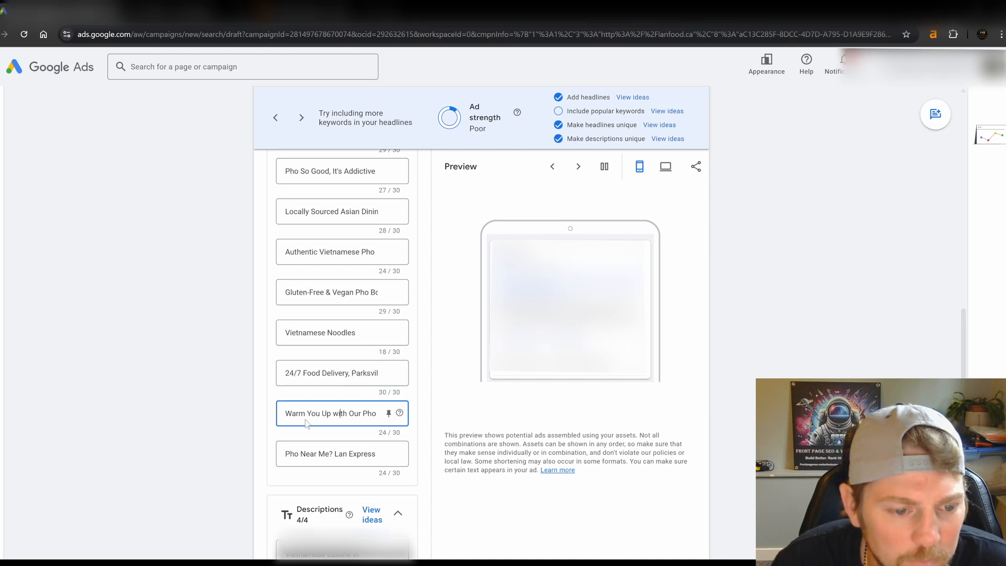
pyautogui.moveTo(288, 415); pyautogui.dragTo(378, 417)
pyautogui.press('BackSpace')
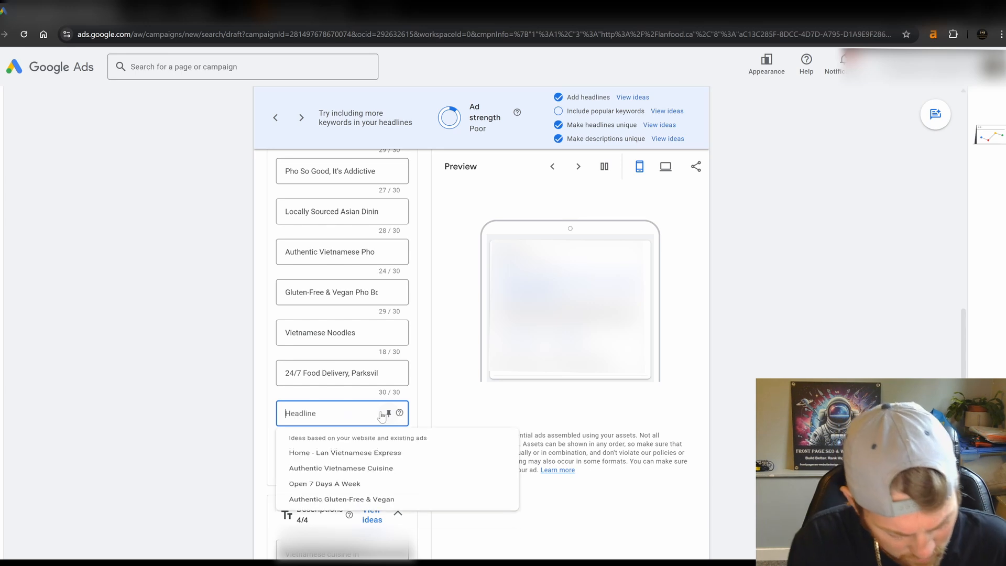
pyautogui.write('The Best Takeout l')
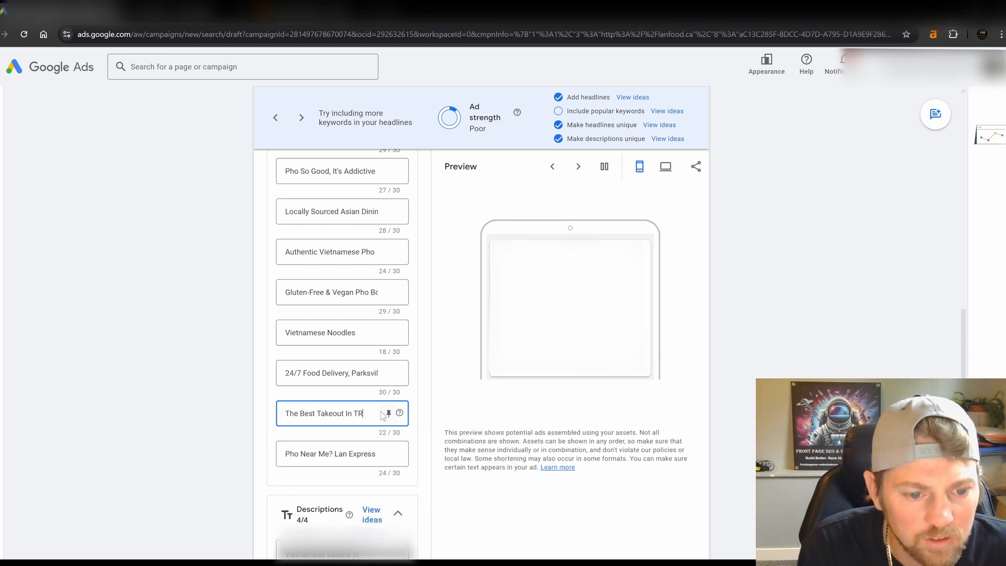
pyautogui.write('n Town')
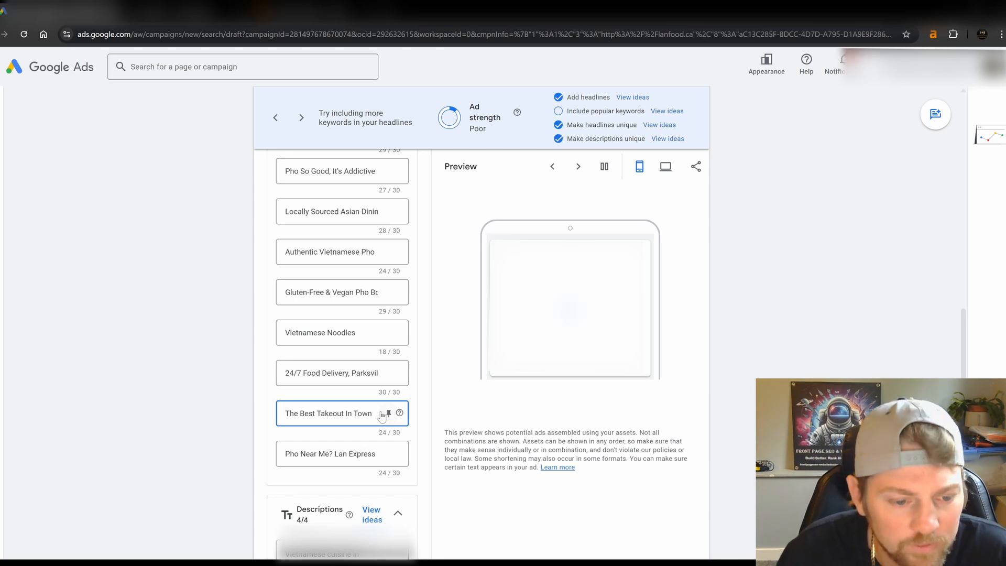
# Try replacing the headline "Pho Near Me? Lan Express" with "Takeout Restaurant in Parksvi".
pyautogui.moveTo(286, 453); pyautogui.dragTo(406, 471)
pyautogui.write('Ta')
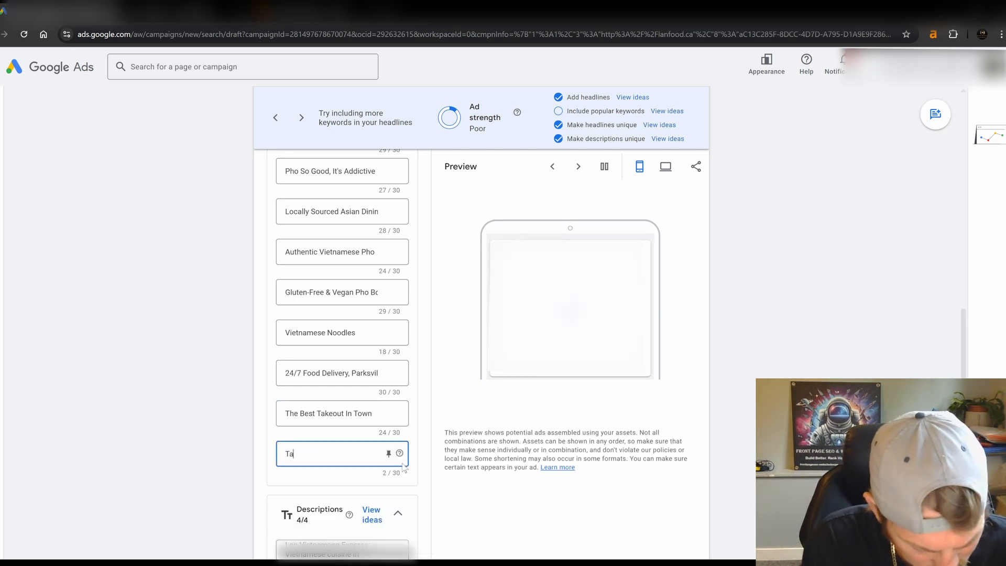
pyautogui.write('keout ')
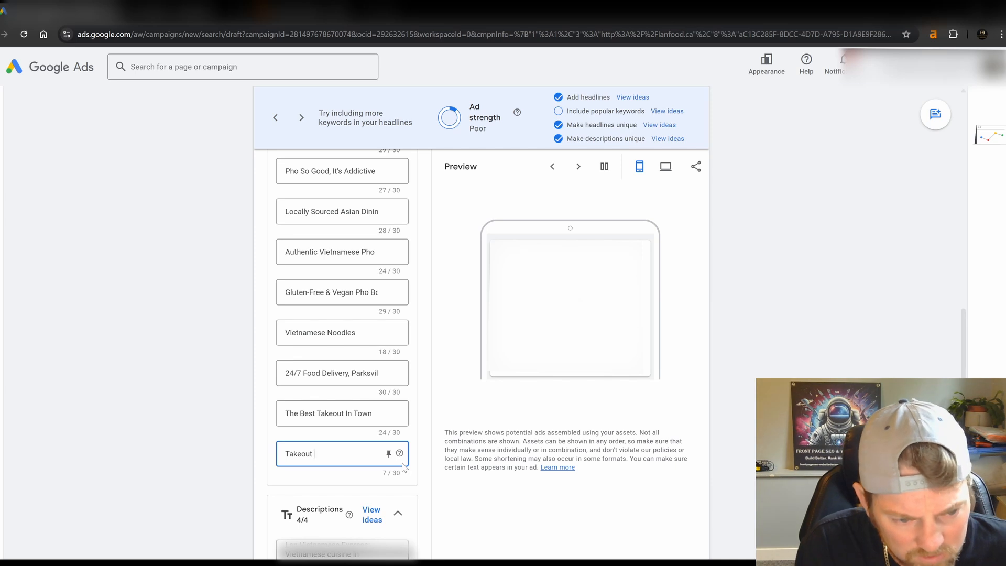
pyautogui.write('Restaurant')
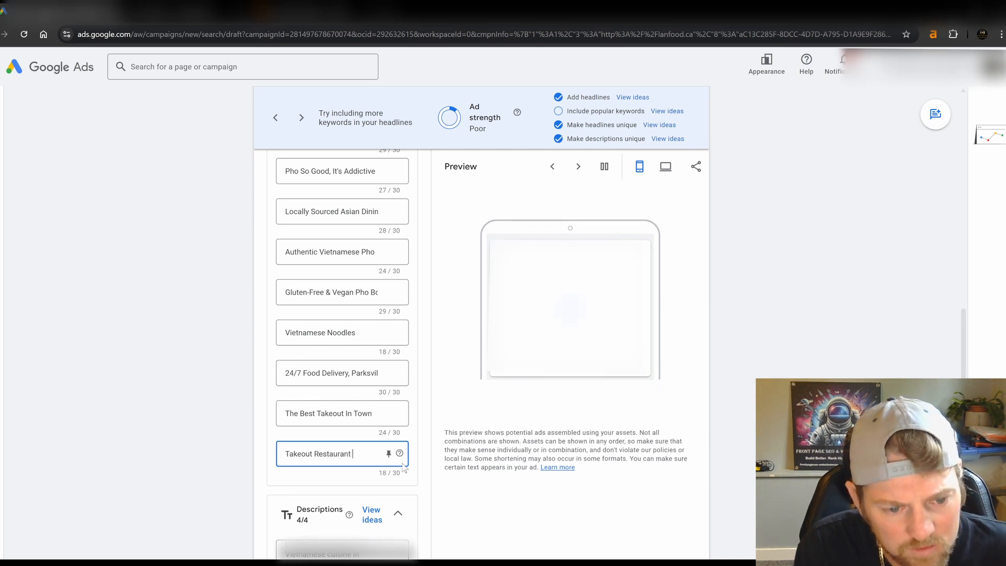
pyautogui.write(' in Parksvi')
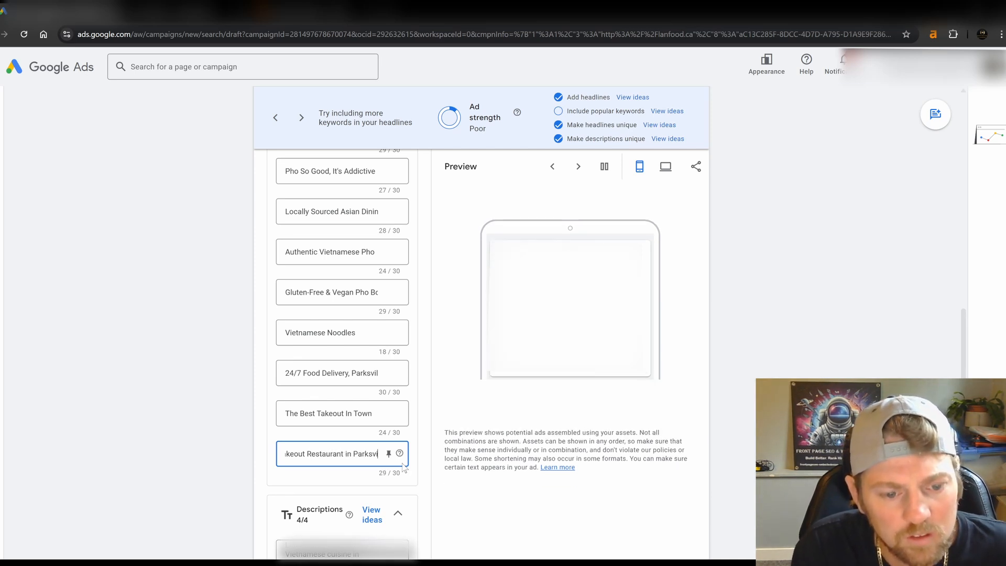
# Clear all text from the last headline, leaving its field empty.
pyautogui.press('BackSpace')
pyautogui.press('BackSpace')
pyautogui.press('BackSpace')
pyautogui.press('BackSpace')
pyautogui.press('BackSpace')
pyautogui.press('BackSpace')
pyautogui.press('BackSpace')
pyautogui.press('BackSpace')
pyautogui.press('BackSpace')
pyautogui.press('BackSpace')
pyautogui.press('BackSpace')
pyautogui.press('BackSpace')
pyautogui.press('BackSpace')
pyautogui.press('BackSpace')
pyautogui.press('BackSpace')
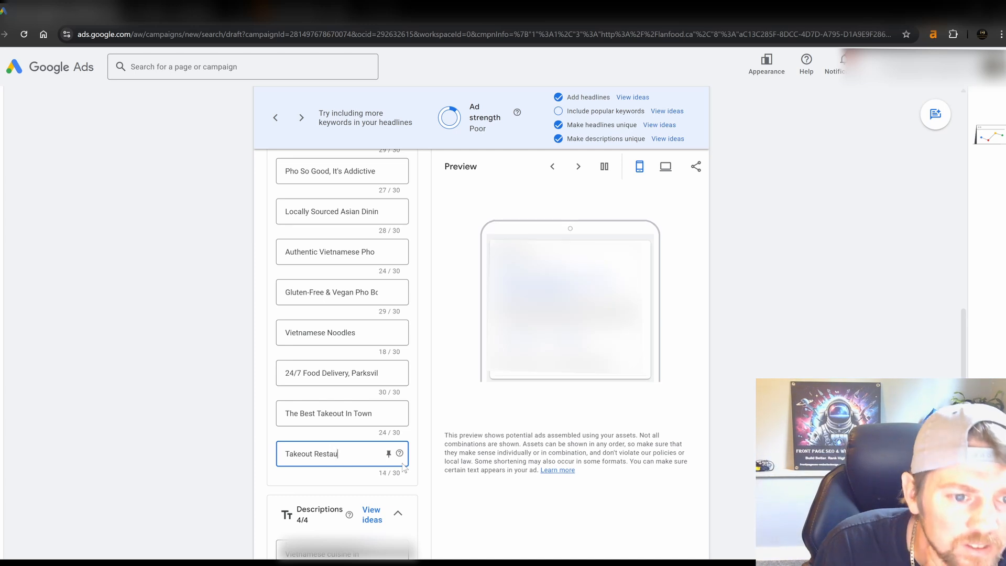
pyautogui.press('BackSpace')
pyautogui.press('BackSpace')
pyautogui.press('BackSpace')
pyautogui.press('BackSpace')
pyautogui.press('BackSpace')
pyautogui.press('BackSpace')
pyautogui.press('BackSpace')
pyautogui.press('BackSpace')
pyautogui.press('BackSpace')
pyautogui.press('BackSpace')
pyautogui.press('BackSpace')
pyautogui.press('BackSpace')
pyautogui.press('BackSpace')
pyautogui.press('BackSpace')
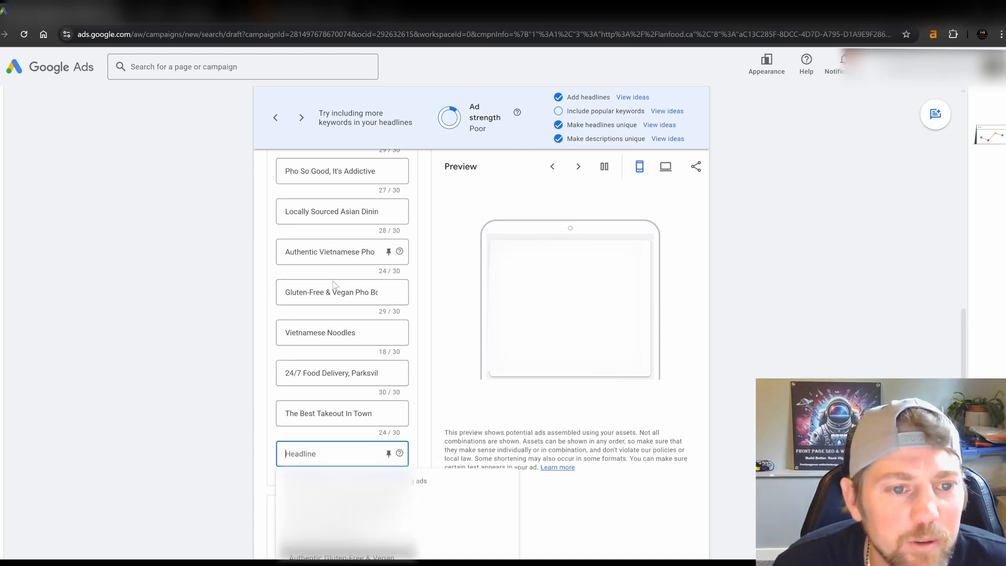
# Review the full set of headlines and the four ad descriptions for wording and variety.
pyautogui.scroll(1, 334, 285)
pyautogui.moveTo(326, 264); pyautogui.dragTo(285, 265)
pyautogui.scroll(1, 344, 225)
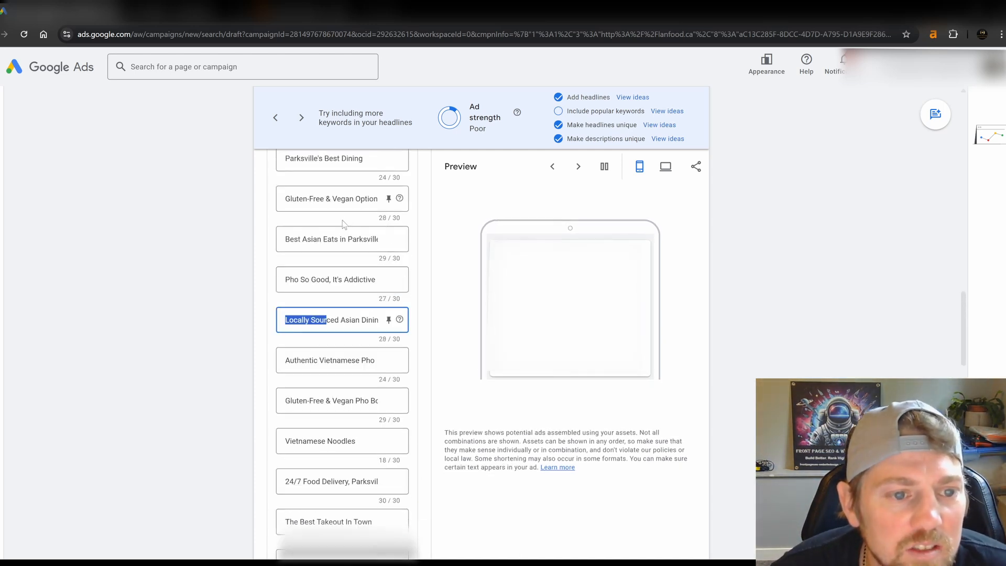
pyautogui.click(340, 280)
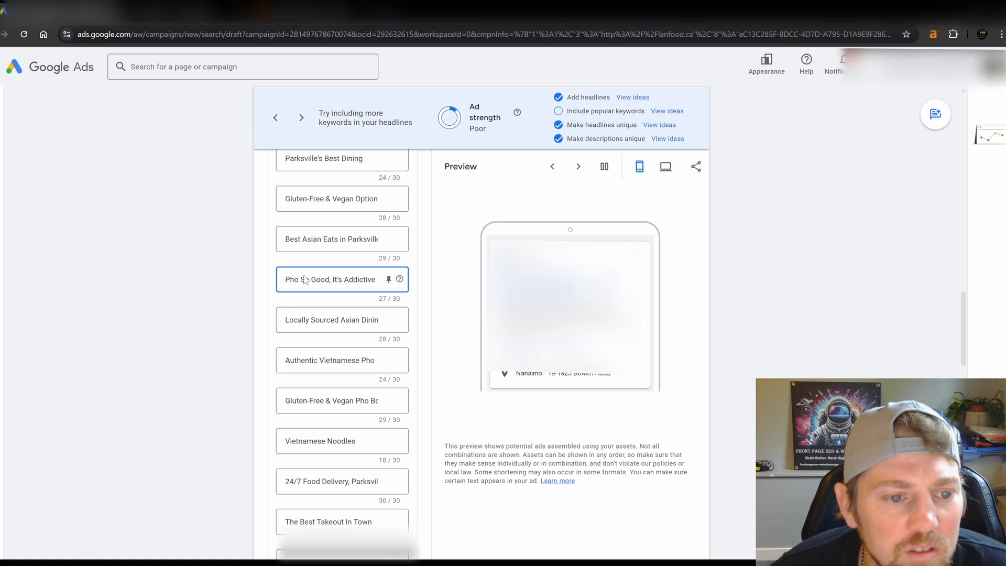
pyautogui.scroll(1, 312, 282)
pyautogui.scroll(1, 336, 289)
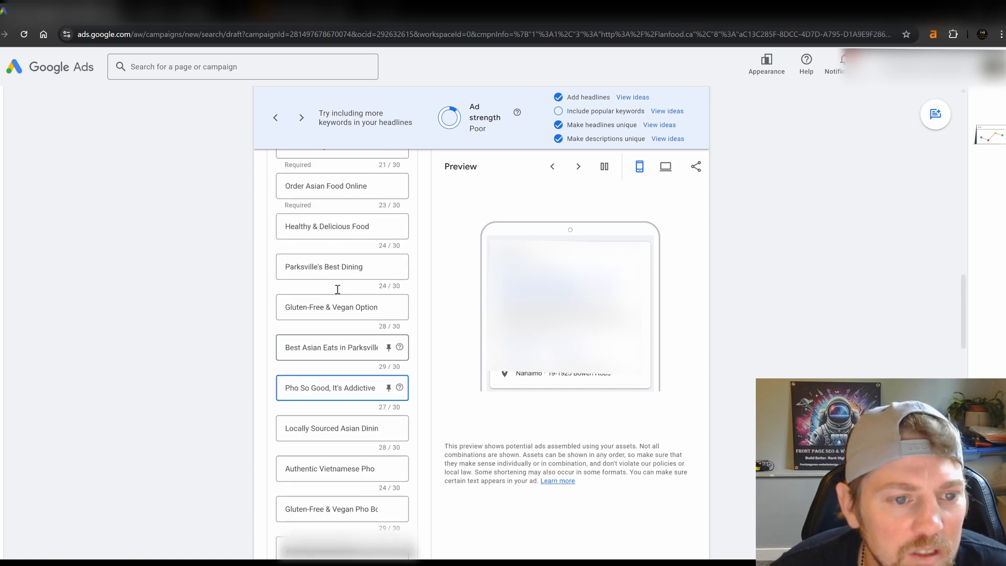
pyautogui.scroll(2, 337, 225)
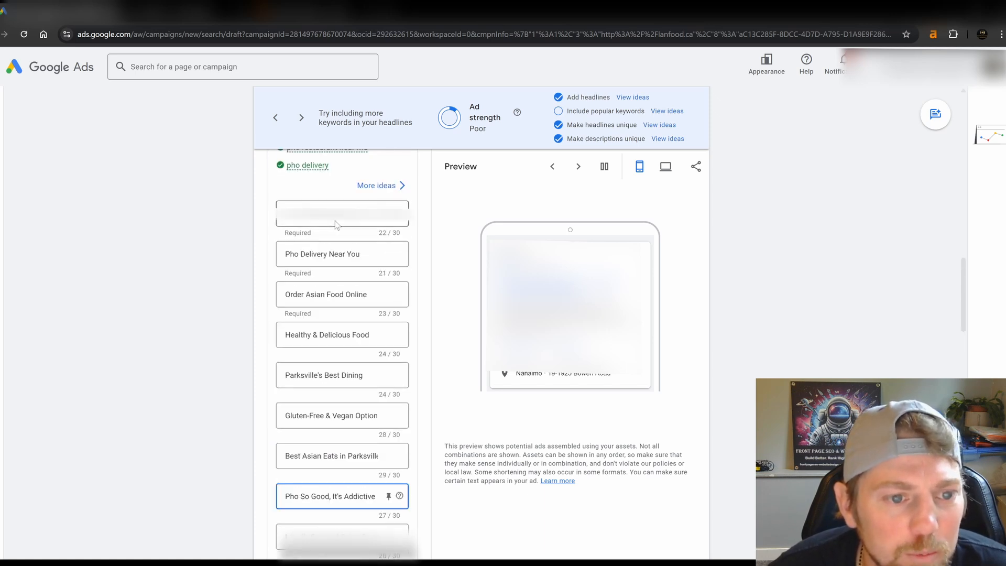
pyautogui.scroll(-4, 331, 288)
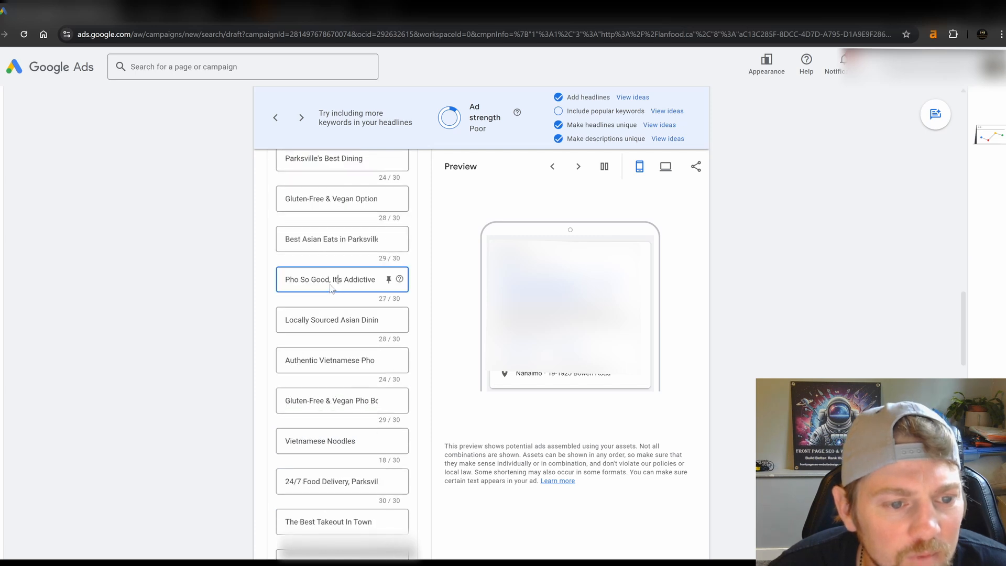
pyautogui.scroll(-5, 346, 252)
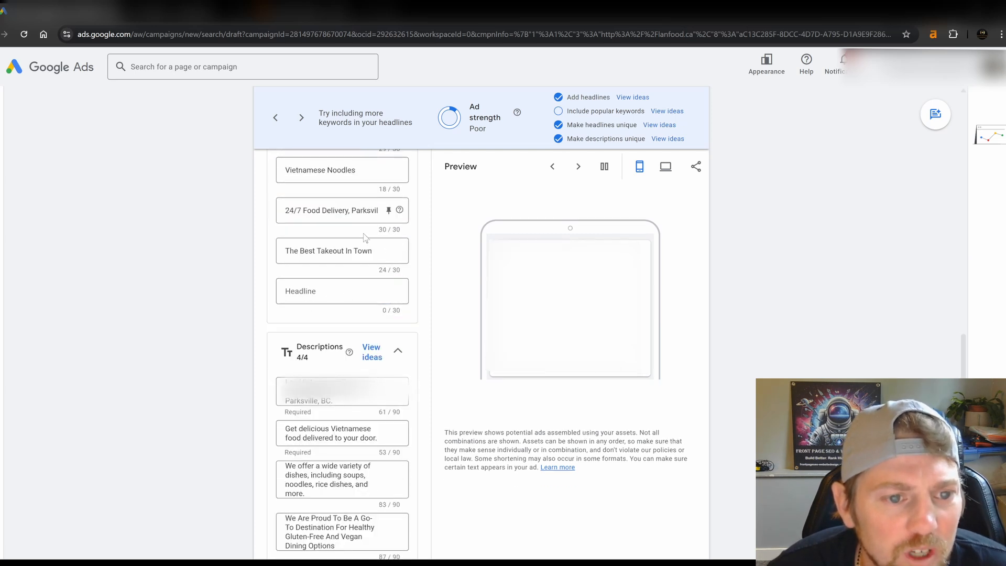
pyautogui.scroll(1, 365, 237)
pyautogui.scroll(-3, 355, 243)
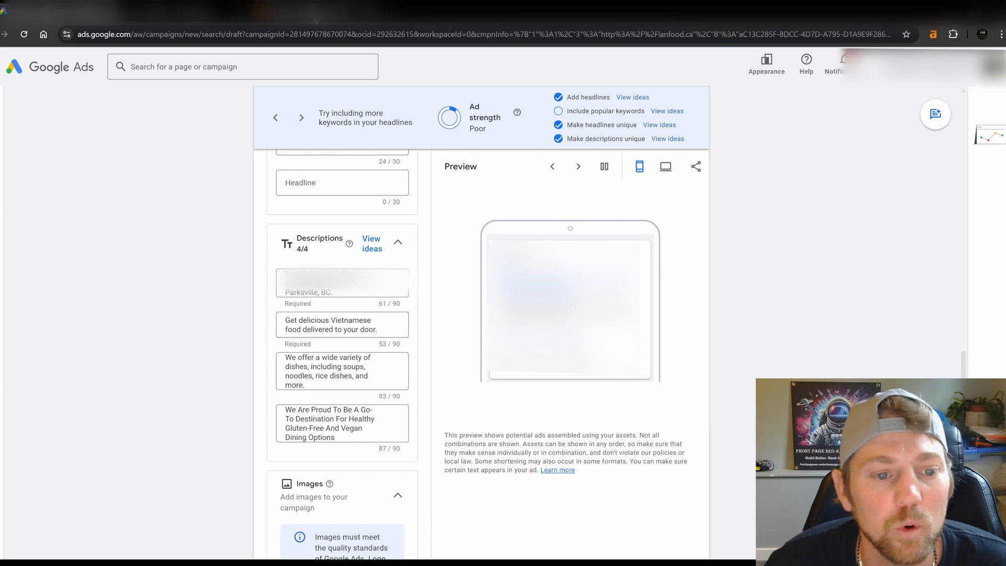
# Switch to the ChatGPT conversation containing the ten suggested ad headlines.
pyautogui.click(198, 16)
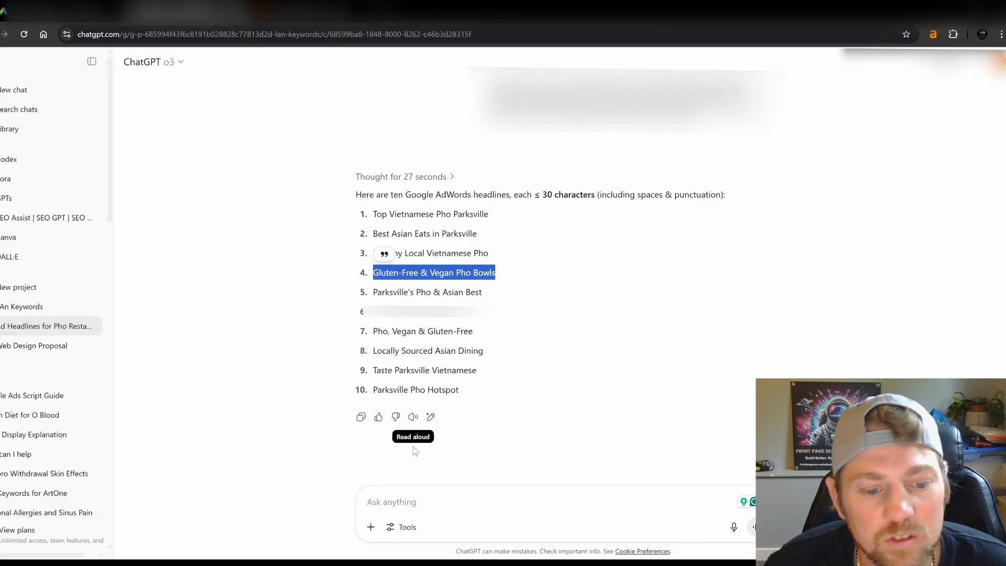
pyautogui.click(427, 517)
pyautogui.write('now i want 4 90 character descripto')
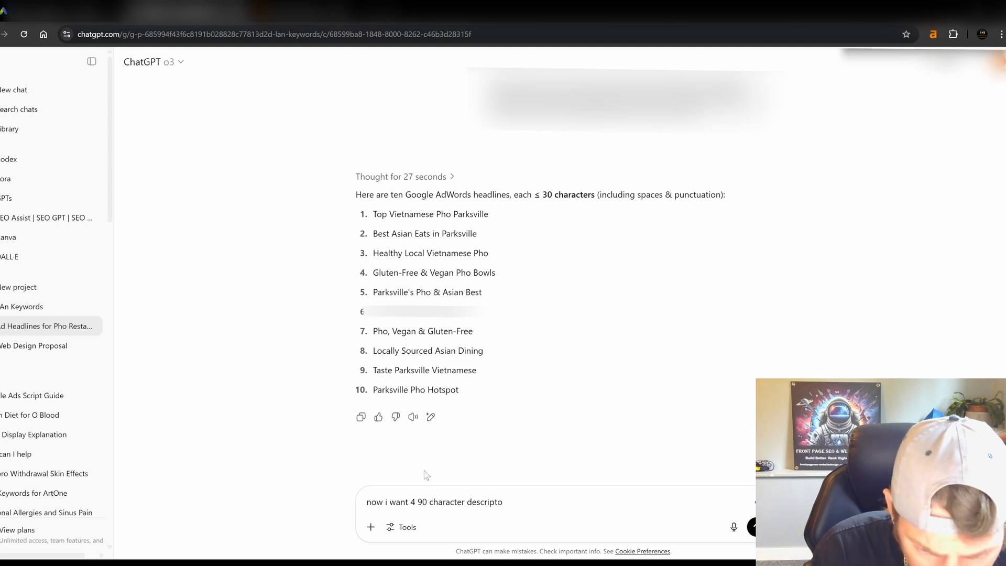
pyautogui.press('BackSpace')
pyautogui.write('ios')
pyautogui.hotkey('ctrl', 'shift', 'i')
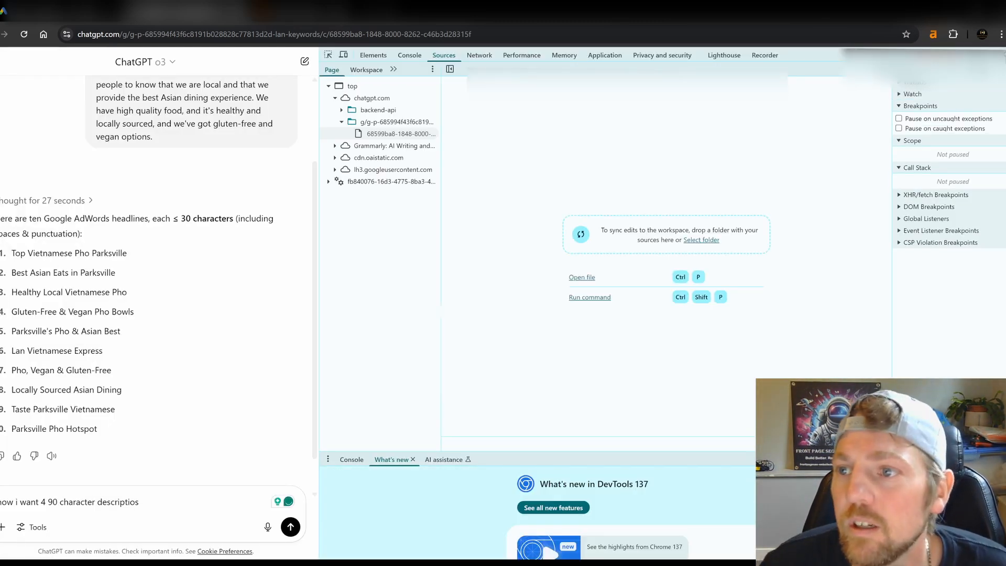
pyautogui.hotkey('ctrl', 'shift', 'i')
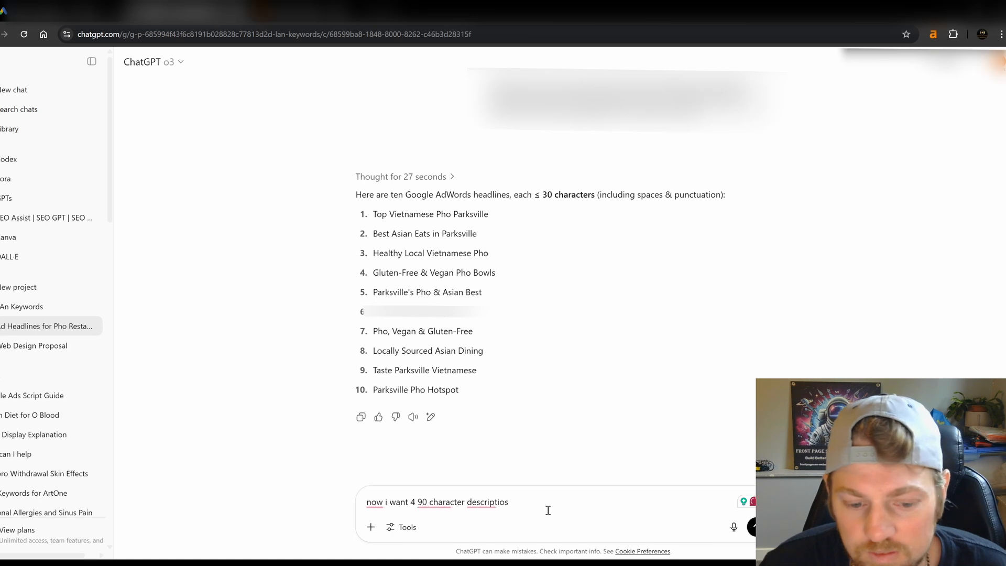
pyautogui.hotkey('ctrl', 'a')
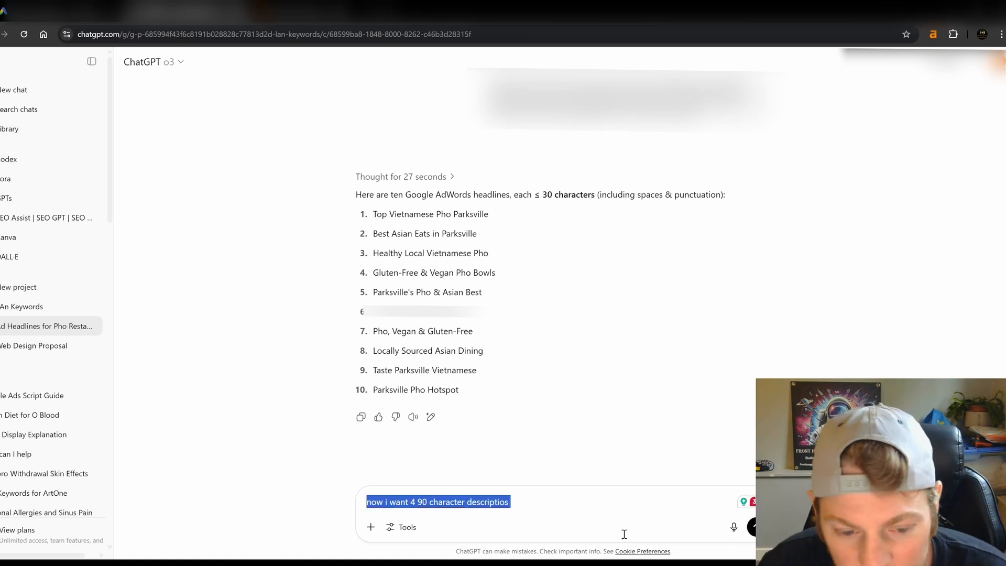
pyautogui.click(519, 501)
pyautogui.hotkey('ctrl', 'a')
pyautogui.press('BackSpace')
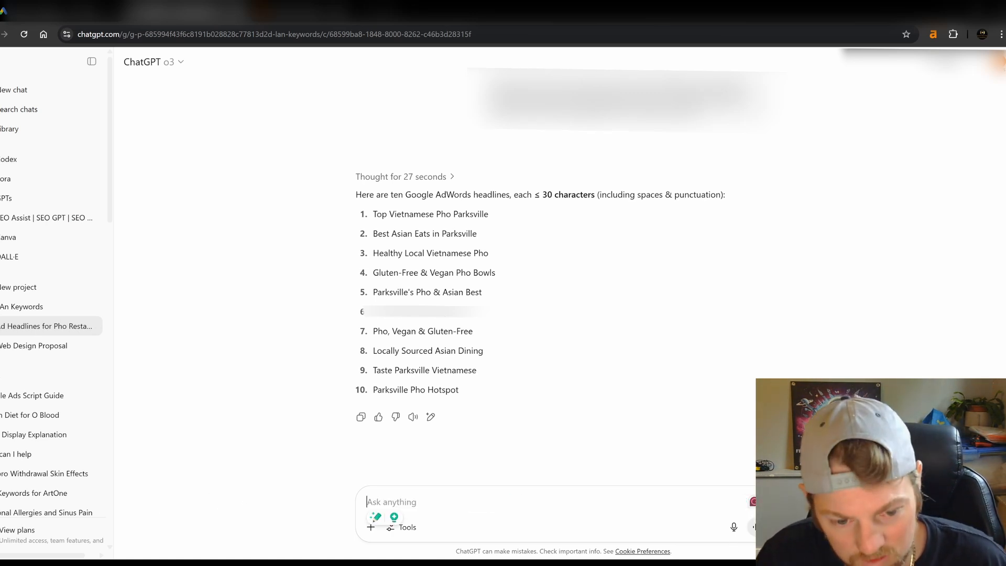
# Ask ChatGPT for four 90-character descriptions covering vegan and gluten-free options, healthy fast-food alternative, 24-7 express delivery and takeout in Parksville, authentic Vietnamese, and Asian food and restaurants.
pyautogui.click(734, 526)
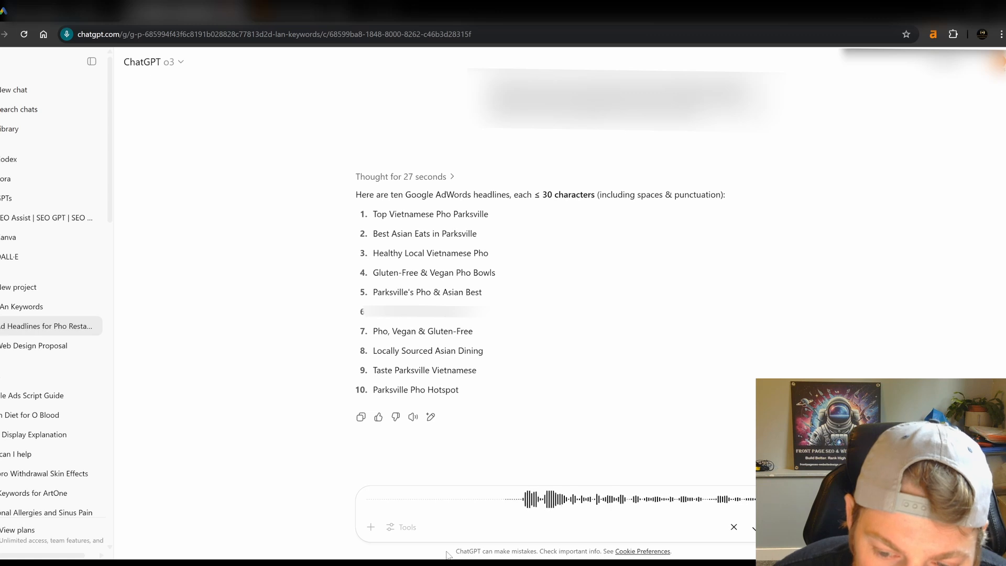
pyautogui.click(733, 527)
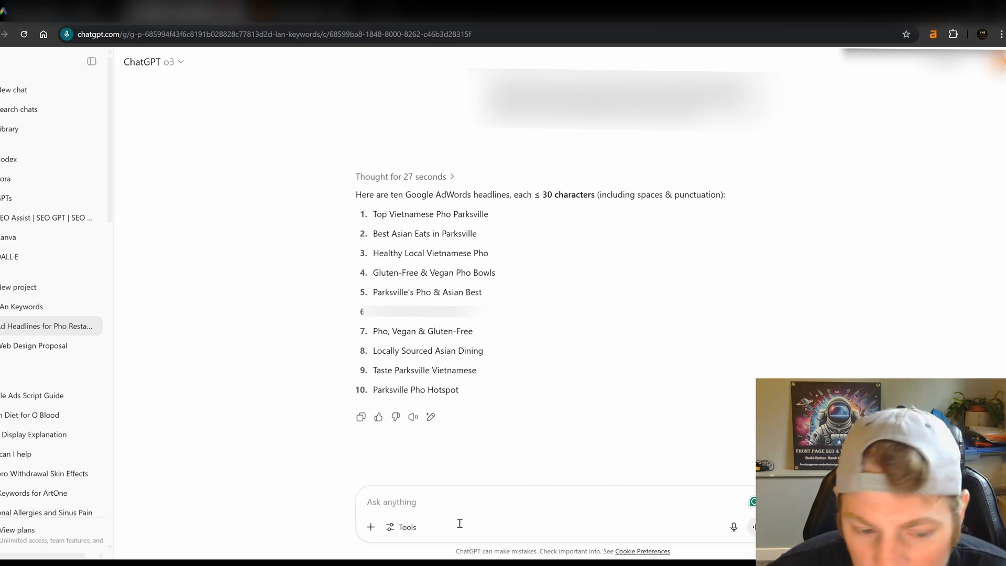
pyautogui.click(734, 527)
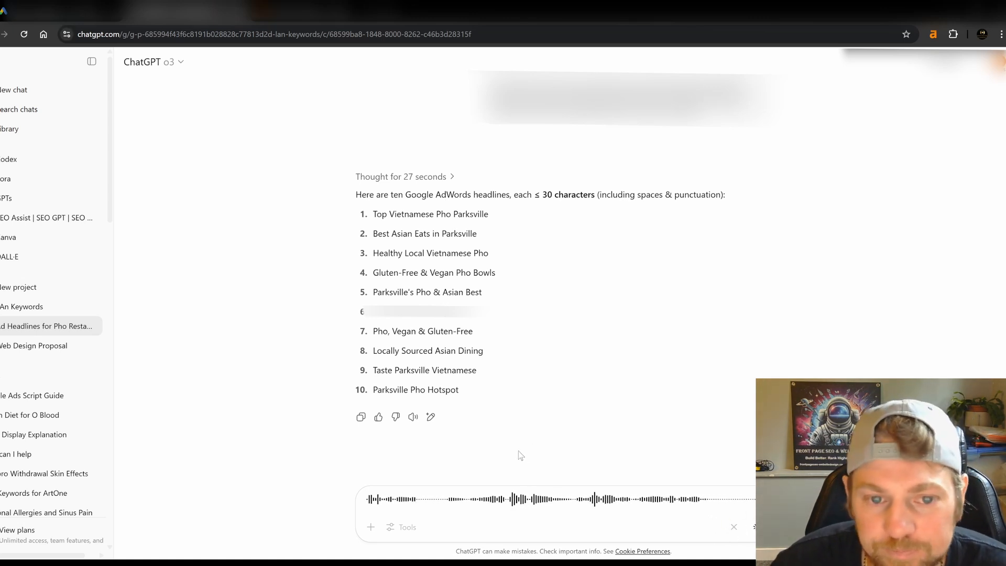
pyautogui.scroll(2, 579, 425)
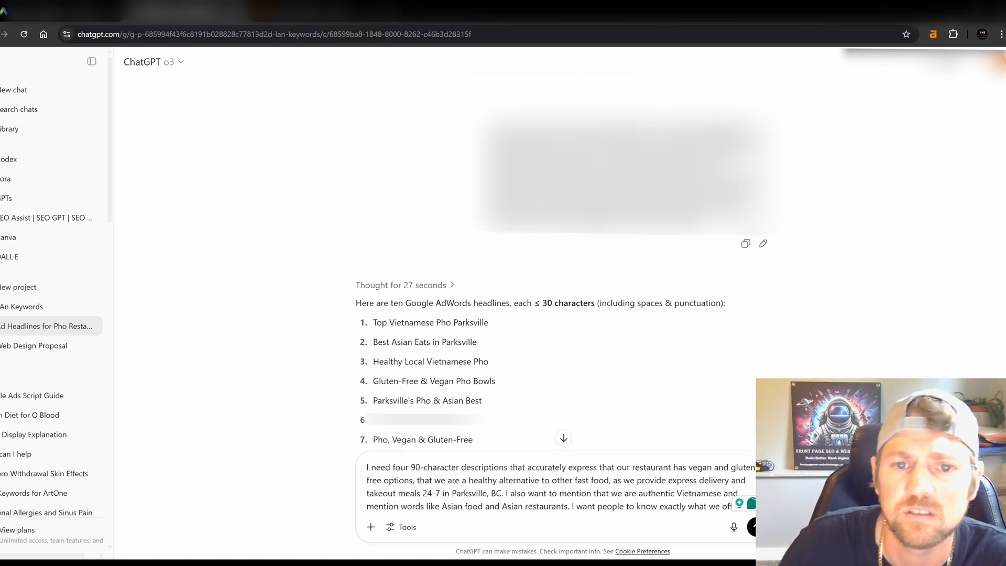
pyautogui.scroll(-3, 669, 164)
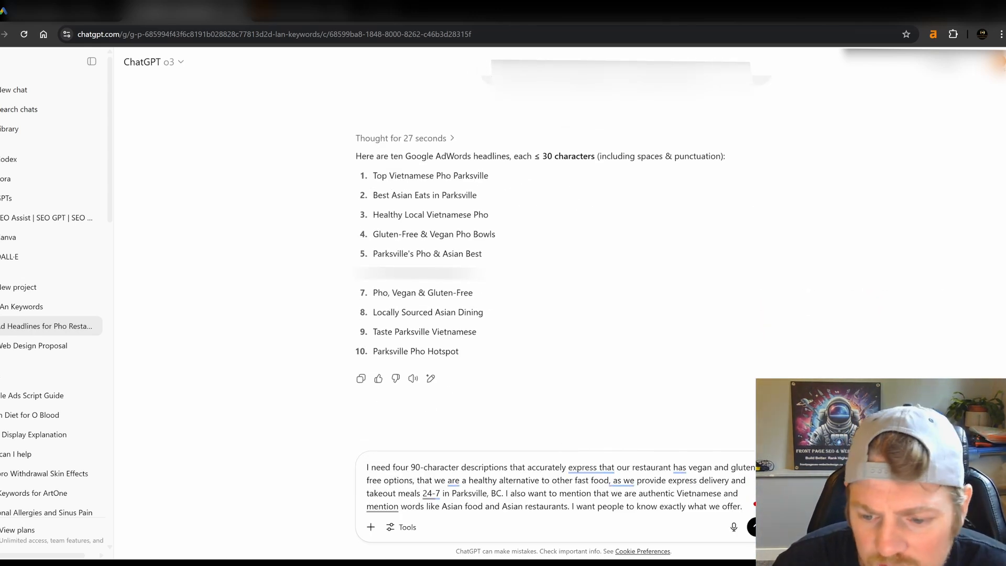
pyautogui.press('Return')
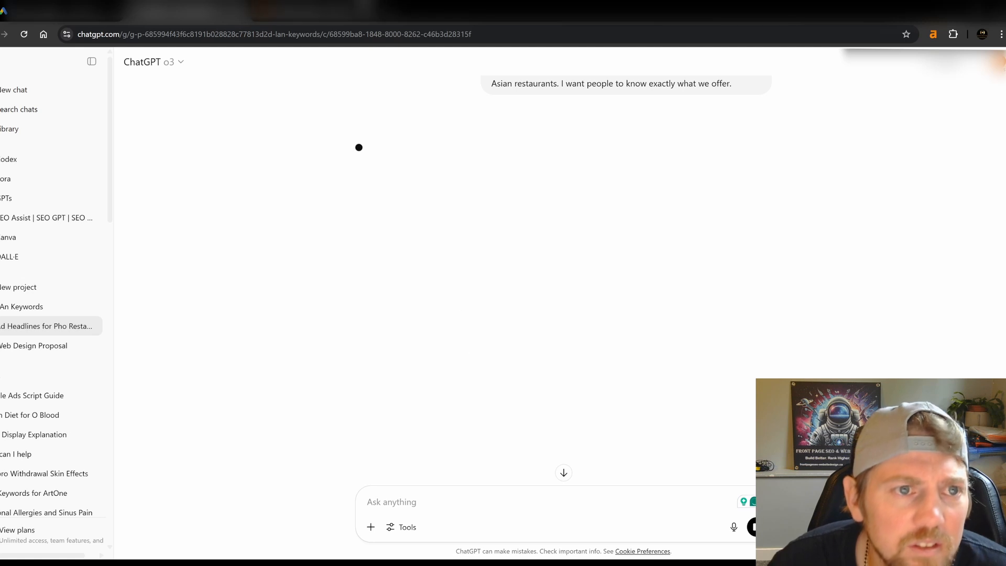
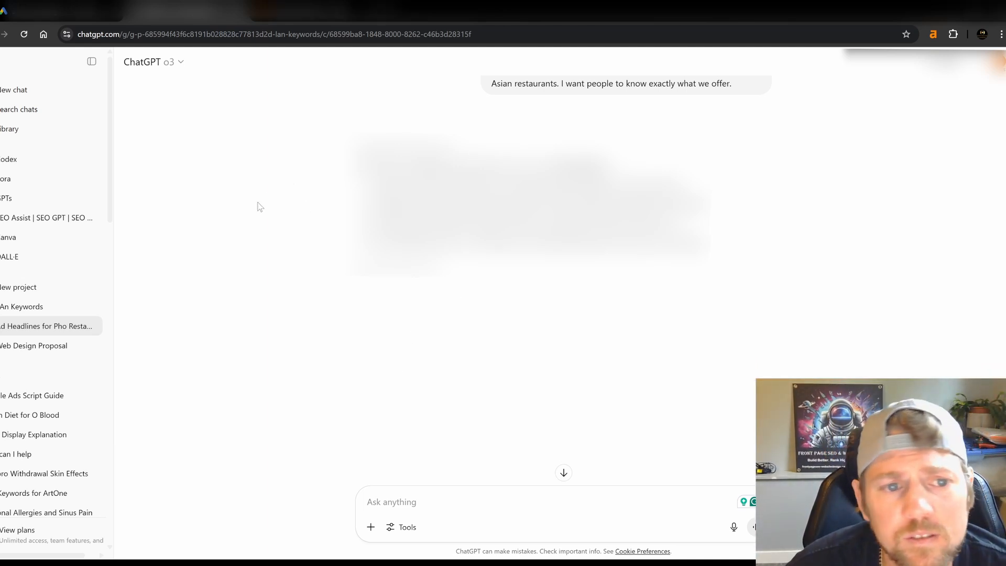
# Copy ChatGPT's first suggested description and replace the first ad description in Google Ads with it.
pyautogui.moveTo(685, 185)
pyautogui.mouseDown()
pyautogui.moveTo(376, 184)
pyautogui.moveTo(603, 203)
pyautogui.moveTo(684, 187)
pyautogui.mouseUp()
pyautogui.click(379, 188)
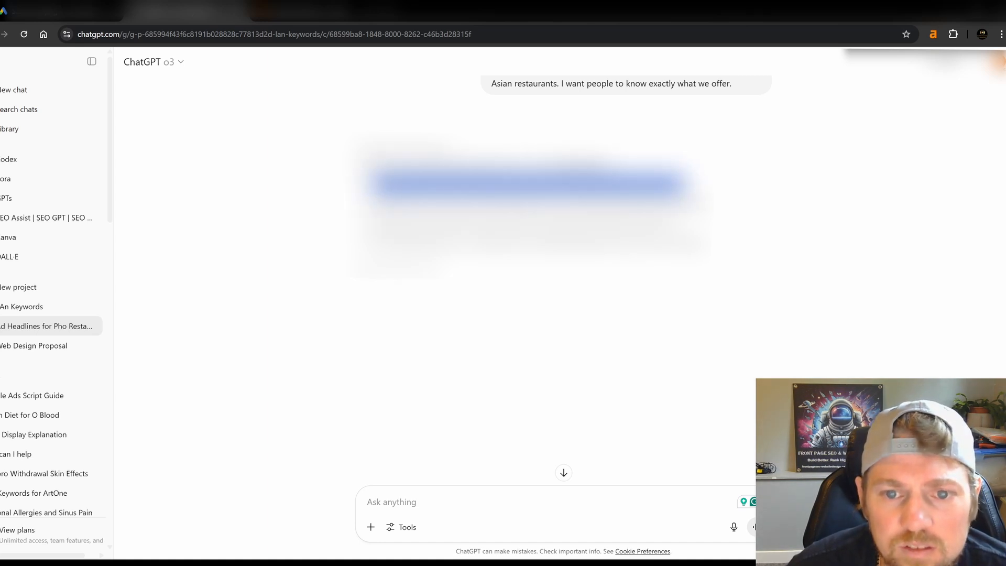
pyautogui.click(304, 11)
pyautogui.click(64, 11)
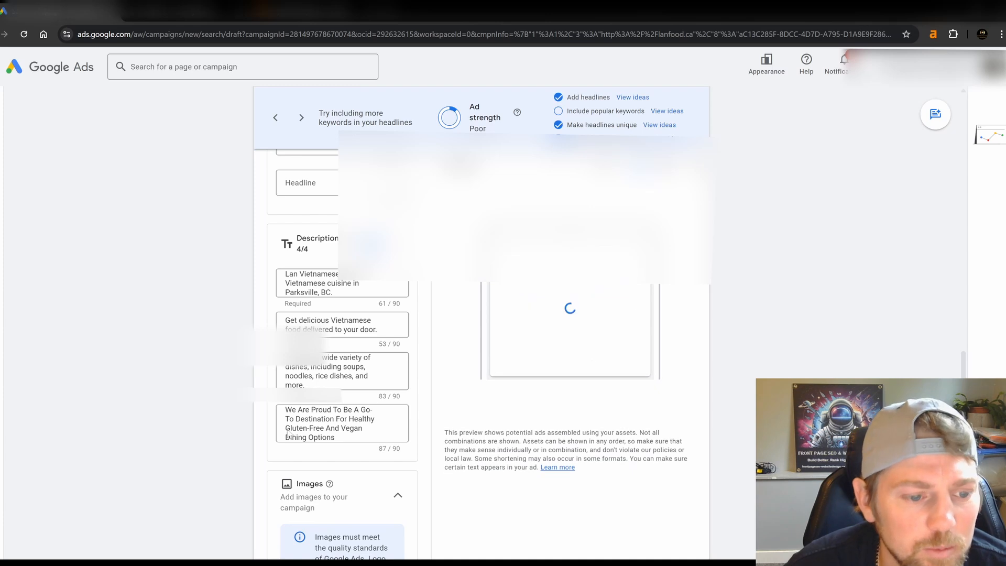
pyautogui.moveTo(337, 293); pyautogui.dragTo(175, 264)
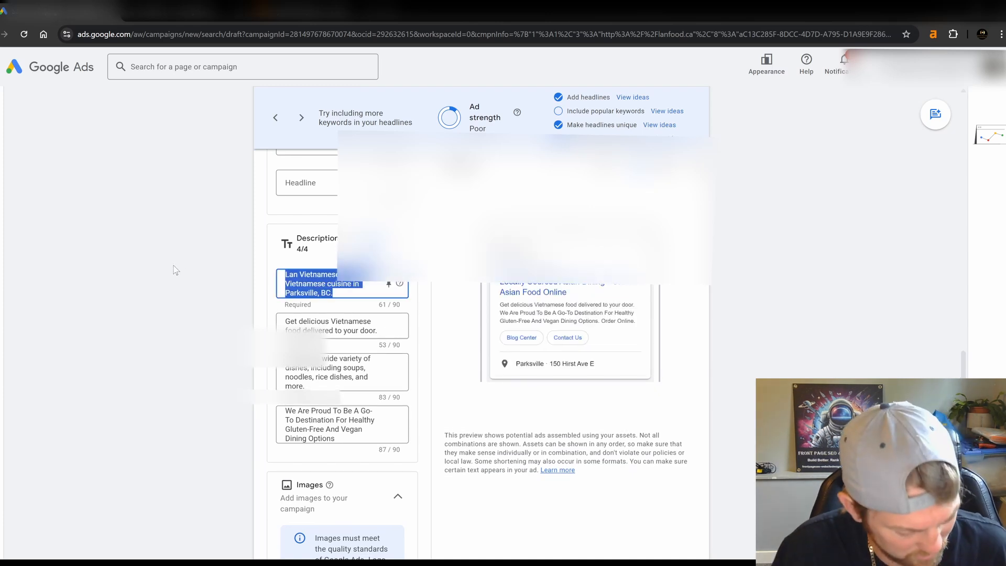
pyautogui.hotkey('ctrl', 'v')
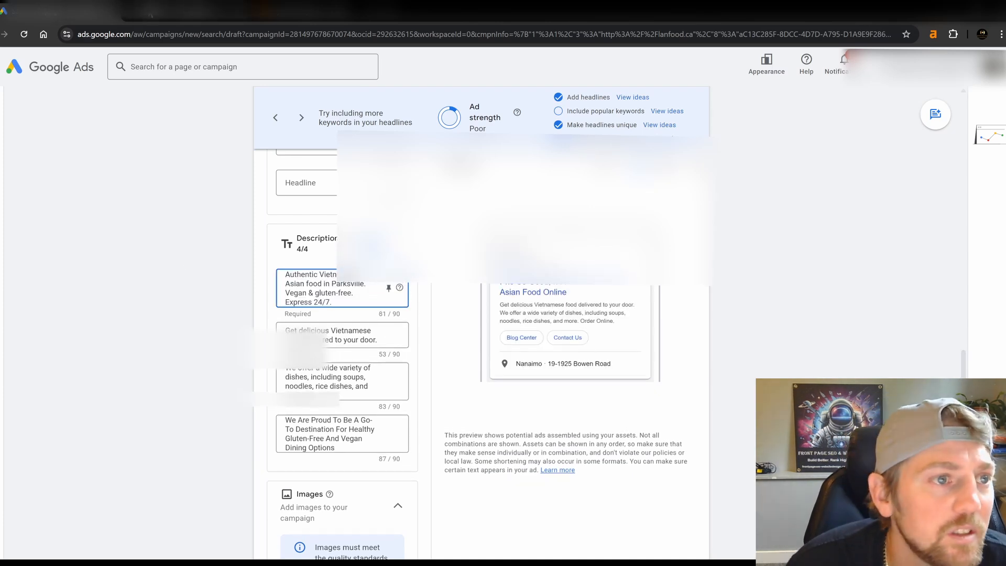
# Replace the second ad description with ChatGPT's "Healthy Asian restaurant with vegan, gluten-free pho. Delivery & takeout 24/7 Parksville.".
pyautogui.click(151, 15)
pyautogui.moveTo(723, 206); pyautogui.dragTo(373, 204)
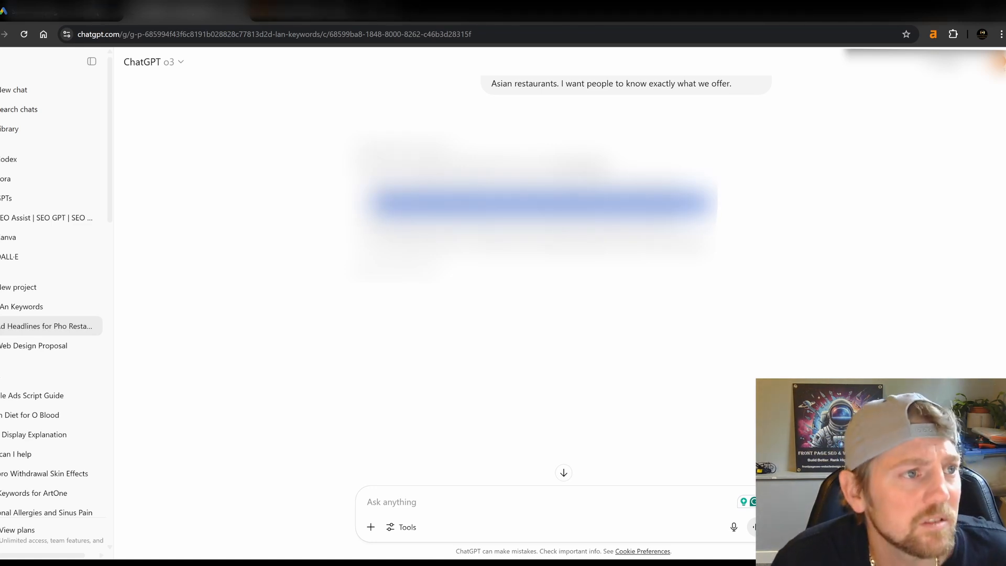
pyautogui.click(58, 11)
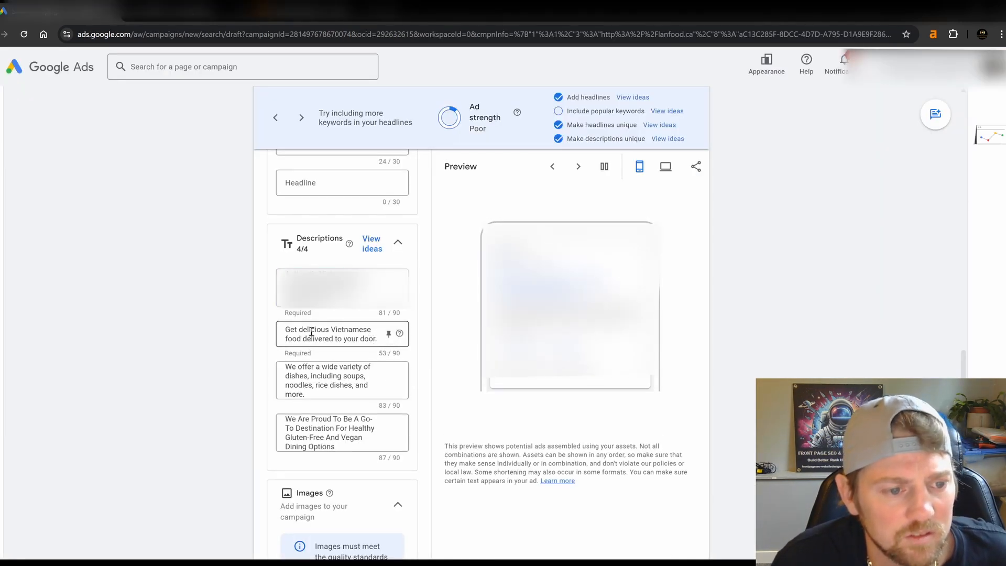
pyautogui.moveTo(289, 330); pyautogui.dragTo(387, 354)
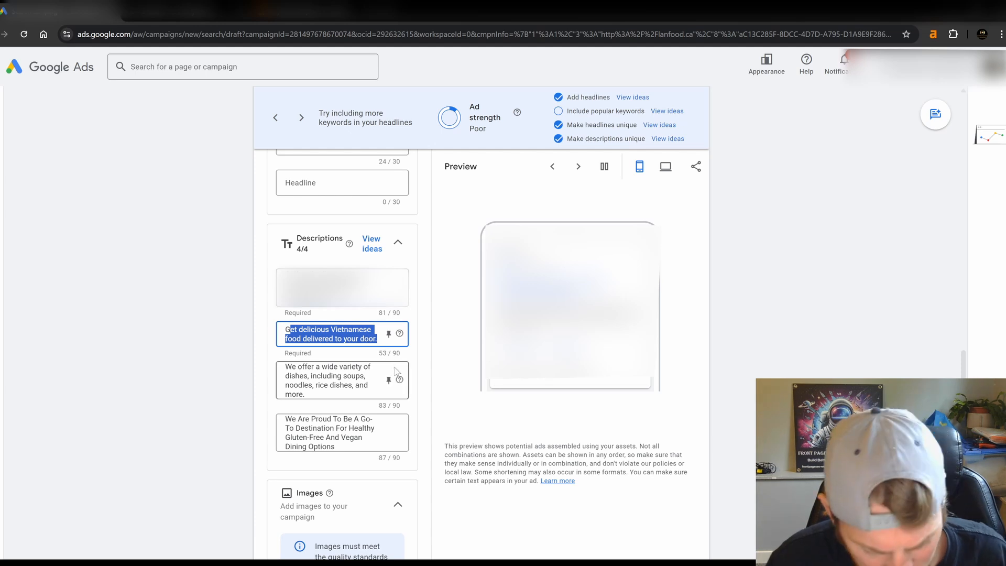
pyautogui.press('BackSpace')
pyautogui.write('Healthy Asian restaurant with vegan, gluten-free pho. Delivery & takeout 24/7 Parksville.')
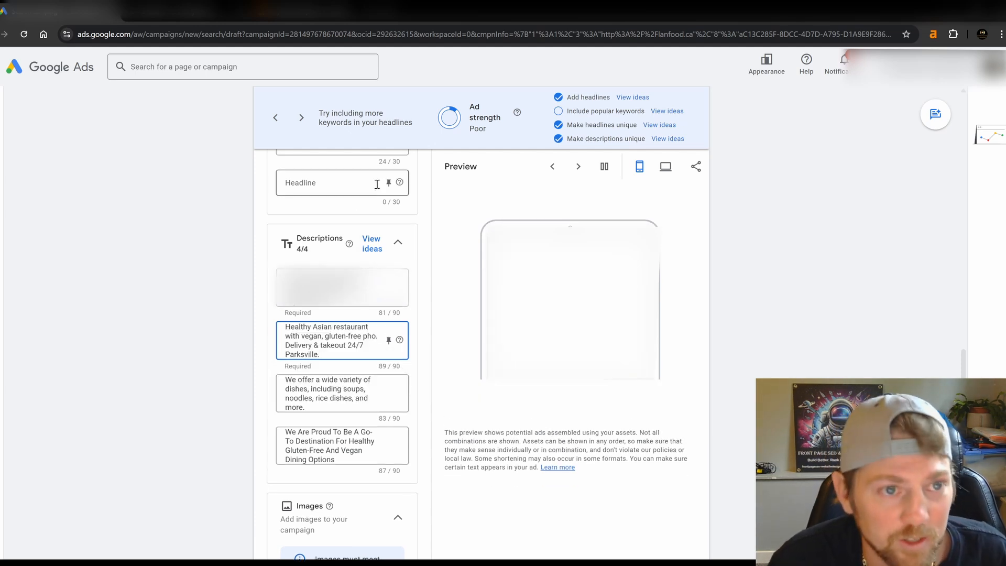
# Replace the third ad description with ChatGPT's "Parksville's best Vietnamese bowls, fresh local, vegan & GF. Express orders 24/7.".
pyautogui.click(189, 9)
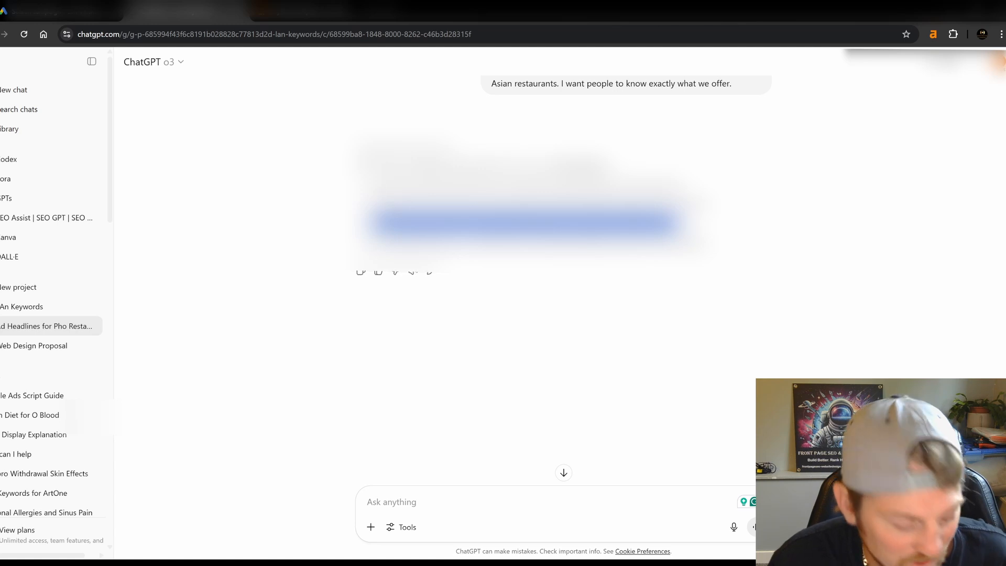
pyautogui.click(42, 16)
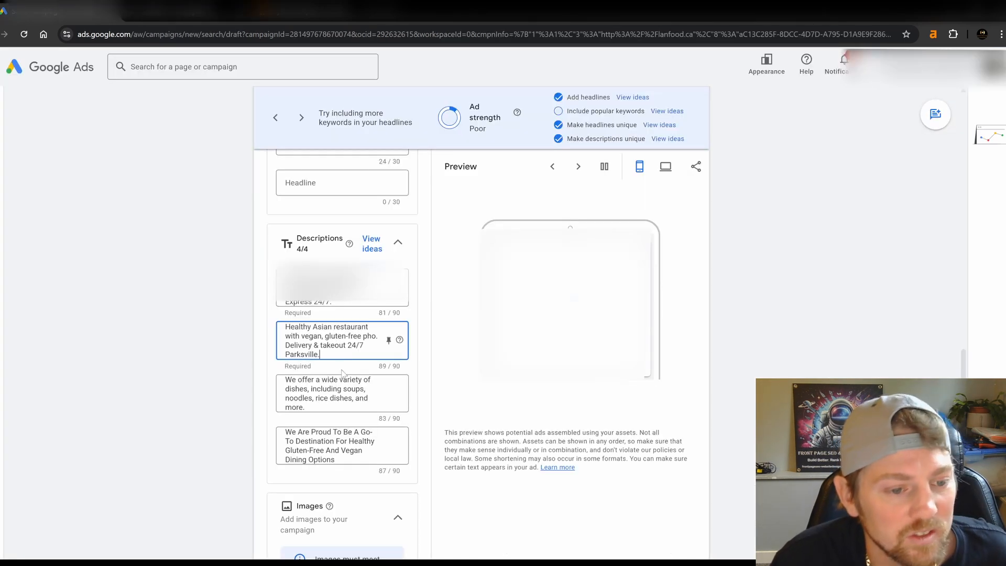
pyautogui.moveTo(317, 407); pyautogui.dragTo(219, 347)
pyautogui.write("Parksville's best Vietnamese bowls, fresh local, vegan & GF. Express orders 24/7.")
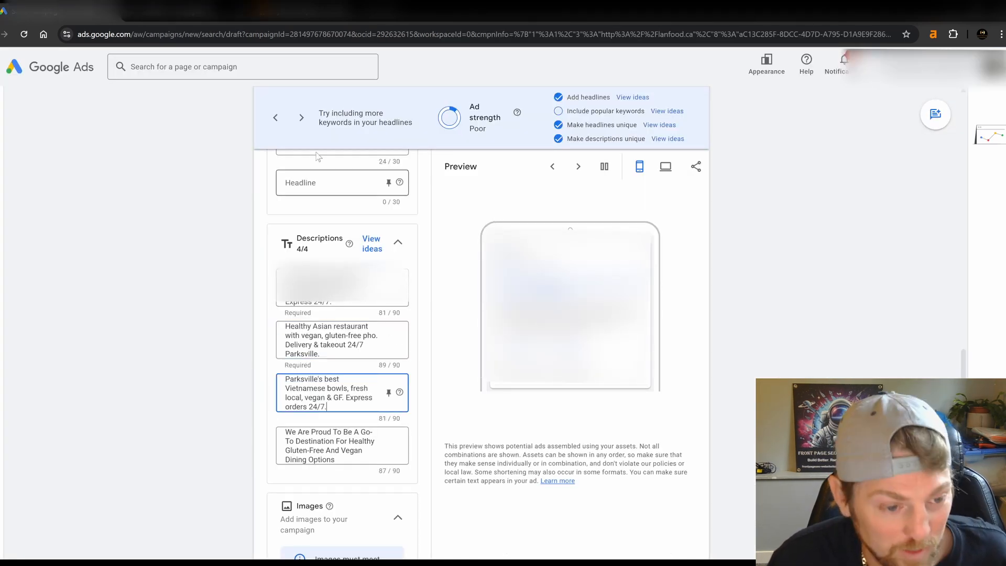
# Replace the fourth ad description with ChatGPT's "Fast, healthy Asian eats – authentic pho with vegan & gluten-free choices. 24/7 delivery.".
pyautogui.click(184, 12)
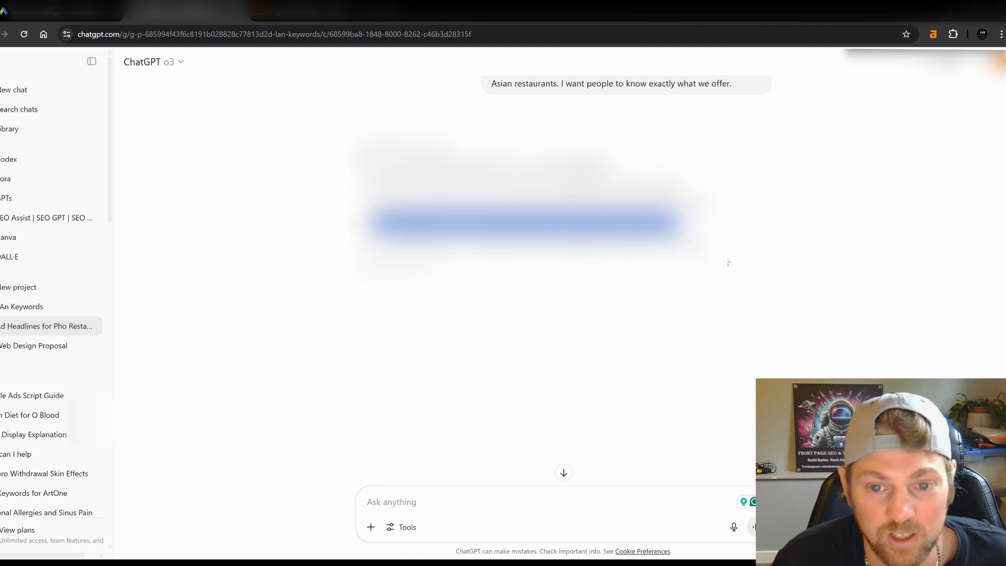
pyautogui.moveTo(710, 243); pyautogui.dragTo(375, 244)
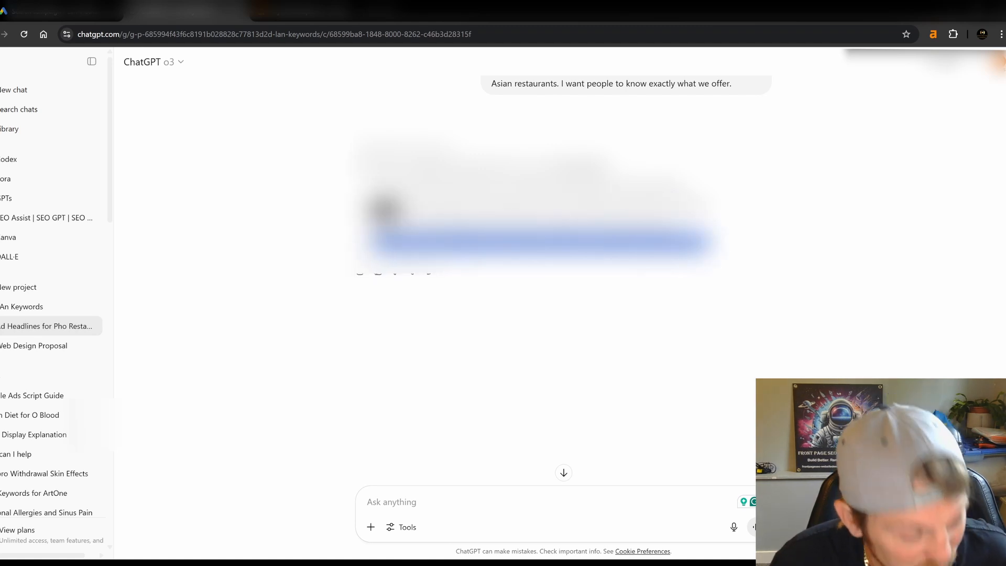
pyautogui.click(33, 13)
pyautogui.moveTo(338, 408); pyautogui.dragTo(232, 360)
pyautogui.click(347, 408)
pyautogui.moveTo(347, 408); pyautogui.dragTo(222, 367)
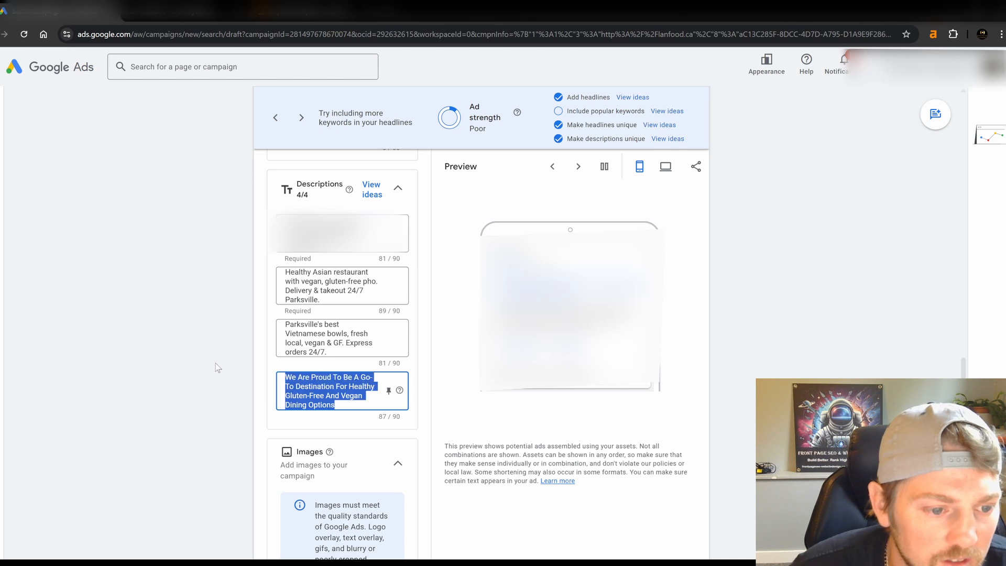
pyautogui.write('Fast, healthy Asian eats — authentic pho with vegan & gluten-free choices. 24/7 delivery.')
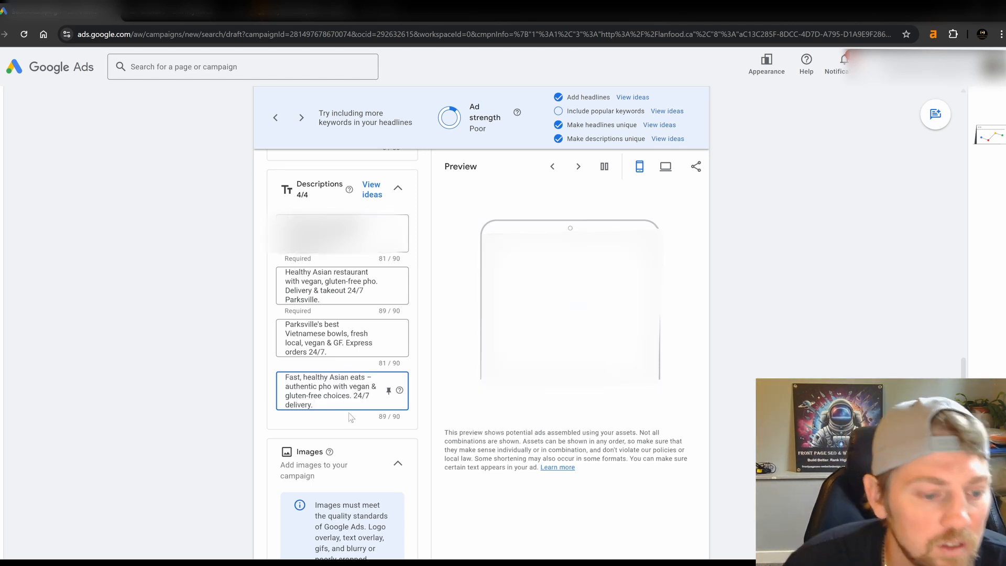
# Add seven suggested images to the campaign, the second through eighth in the first row, and save the selection.
pyautogui.scroll(-3, 338, 419)
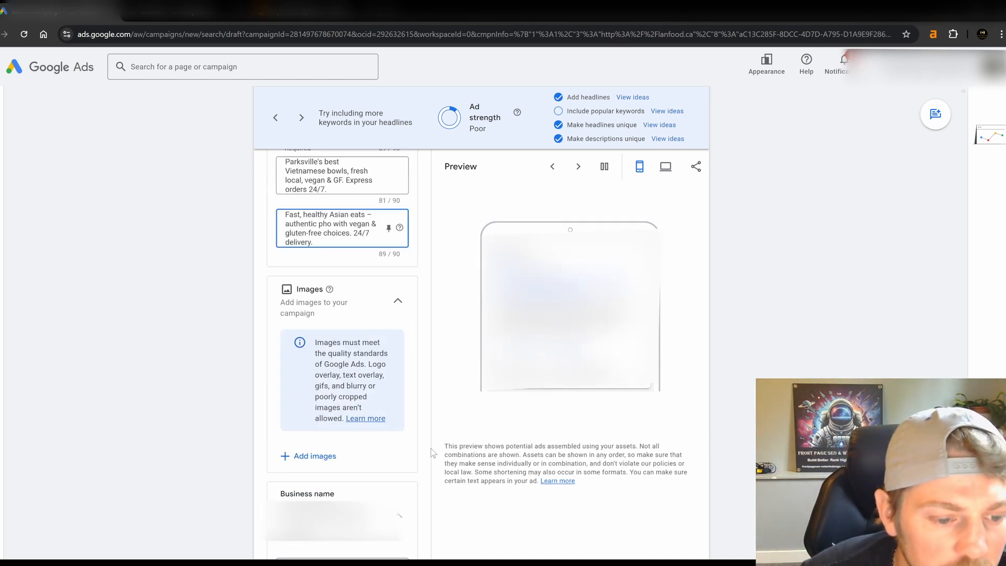
pyautogui.click(314, 456)
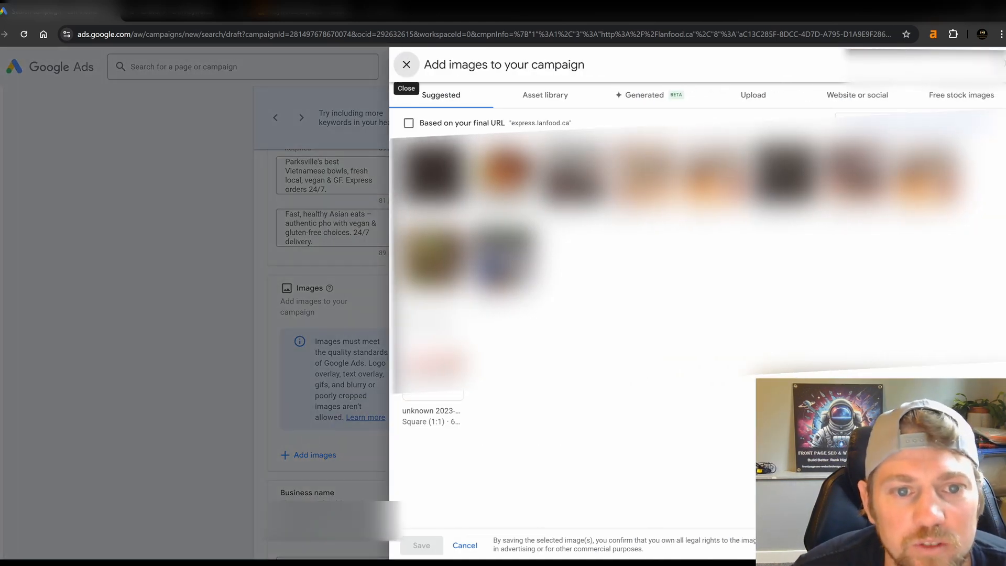
pyautogui.click(503, 176)
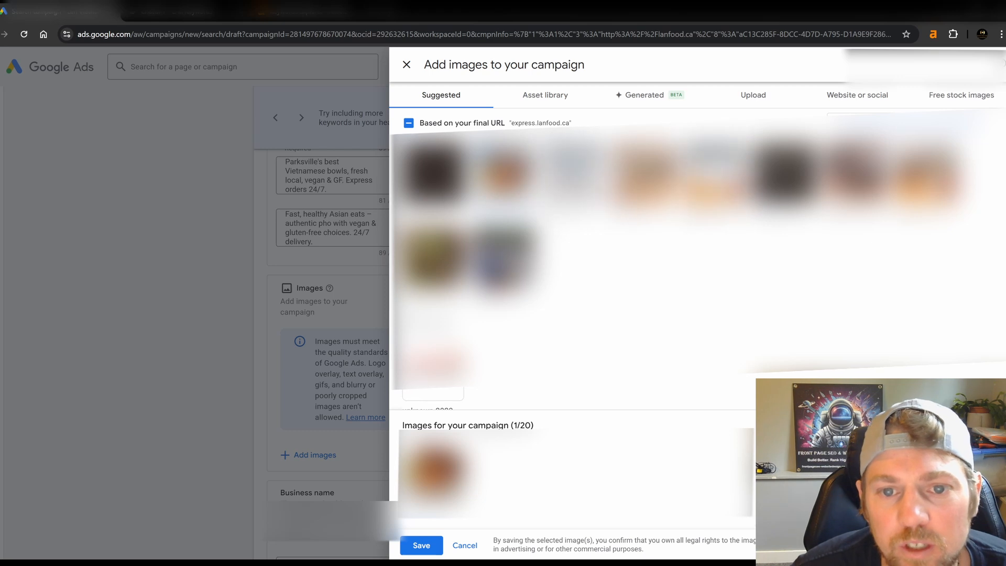
pyautogui.click(574, 176)
pyautogui.click(645, 176)
pyautogui.click(716, 176)
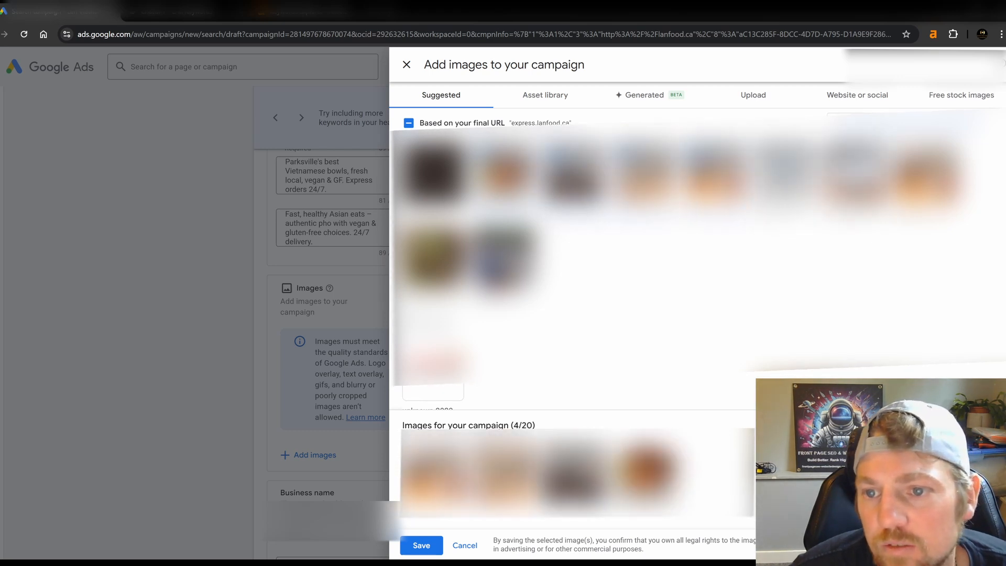
pyautogui.click(785, 176)
pyautogui.click(857, 176)
pyautogui.click(927, 176)
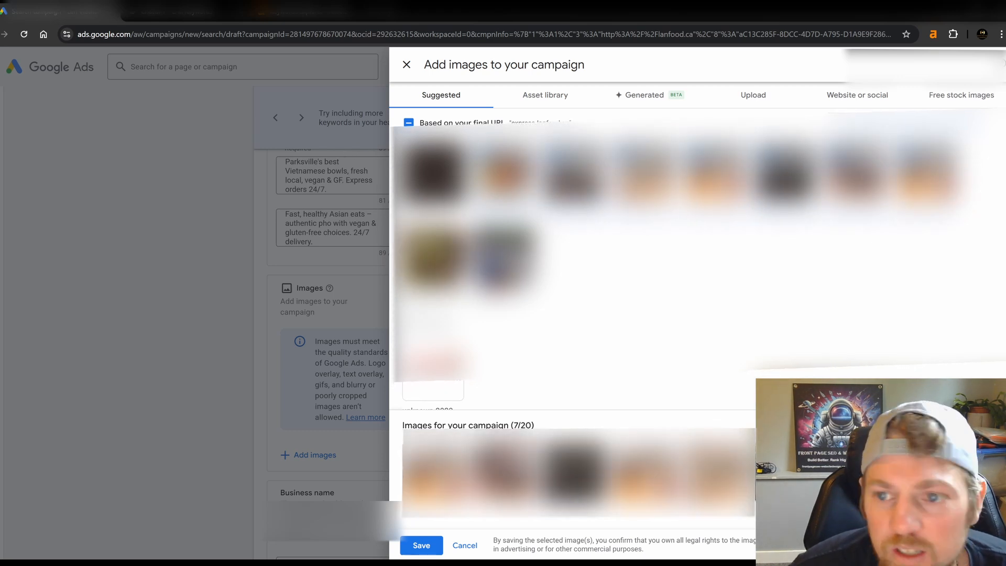
pyautogui.scroll(-1, 773, 373)
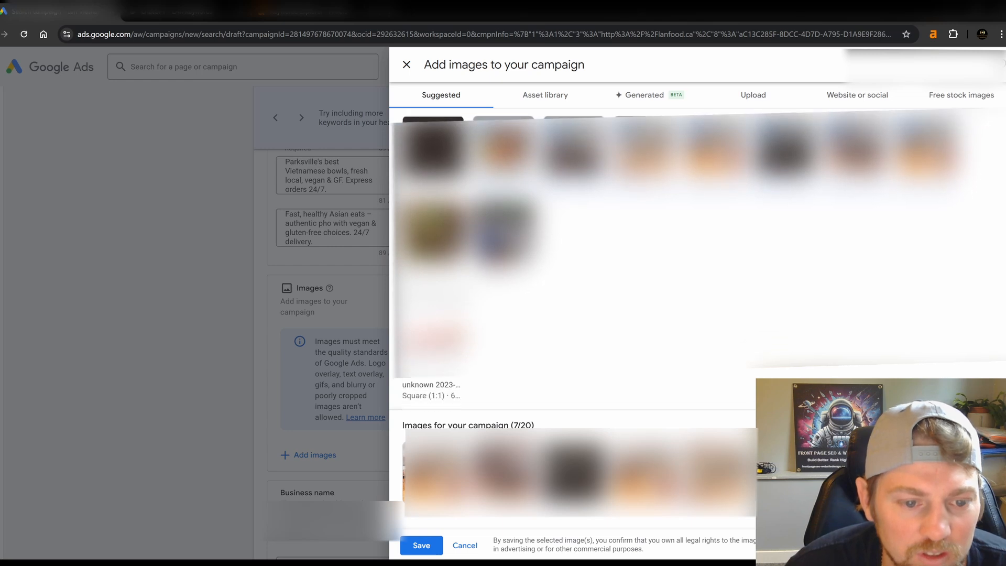
pyautogui.click(435, 545)
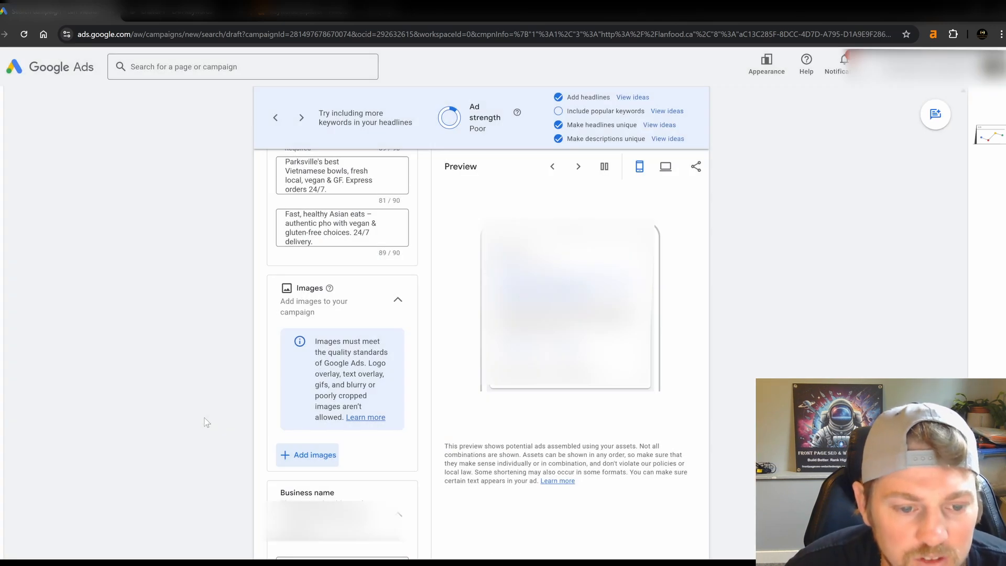
# Enter the restaurant's business name for the campaign within the 25-character limit.
pyautogui.scroll(-3, 157, 388)
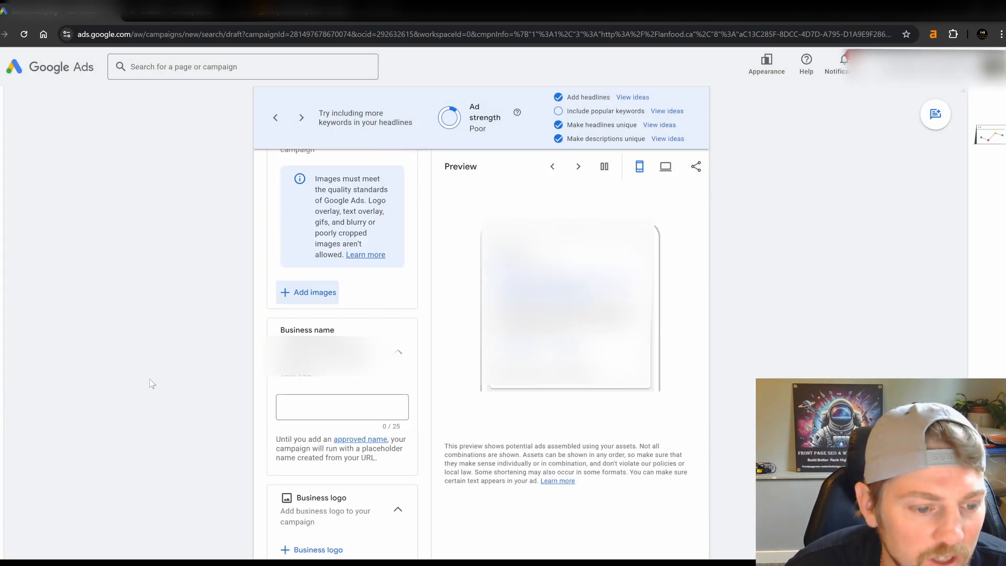
pyautogui.click(348, 404)
pyautogui.write('L')
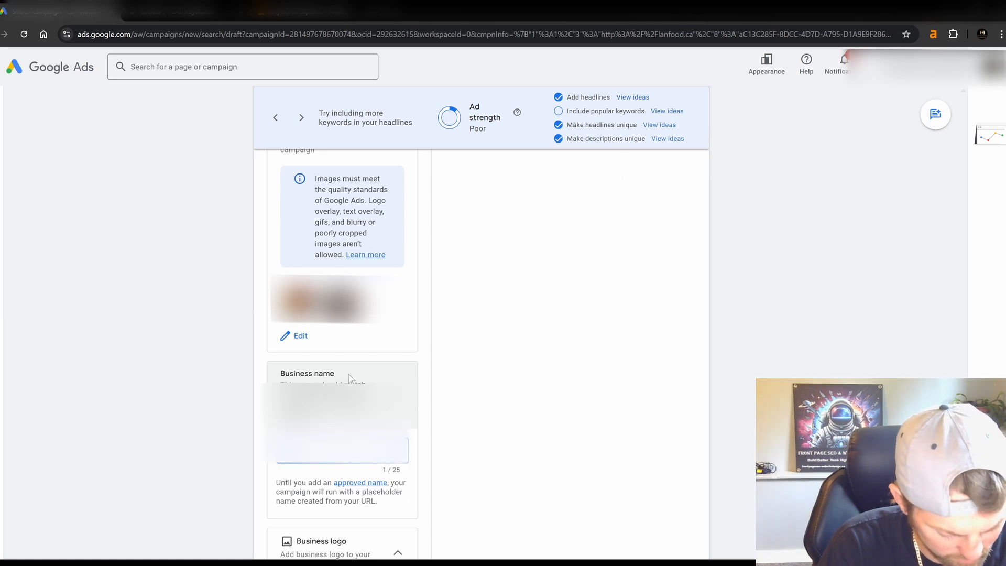
pyautogui.write('an')
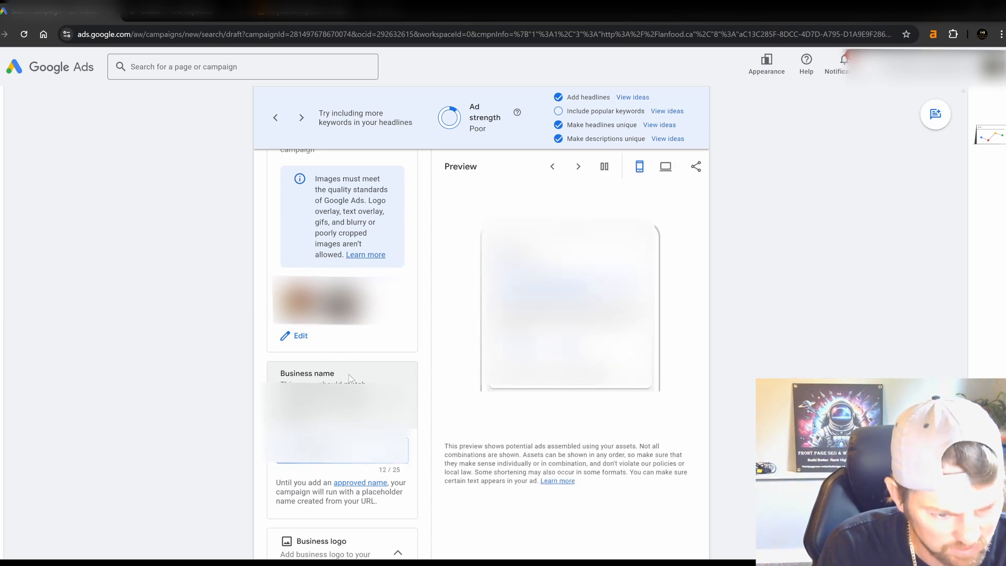
pyautogui.write(' Foods')
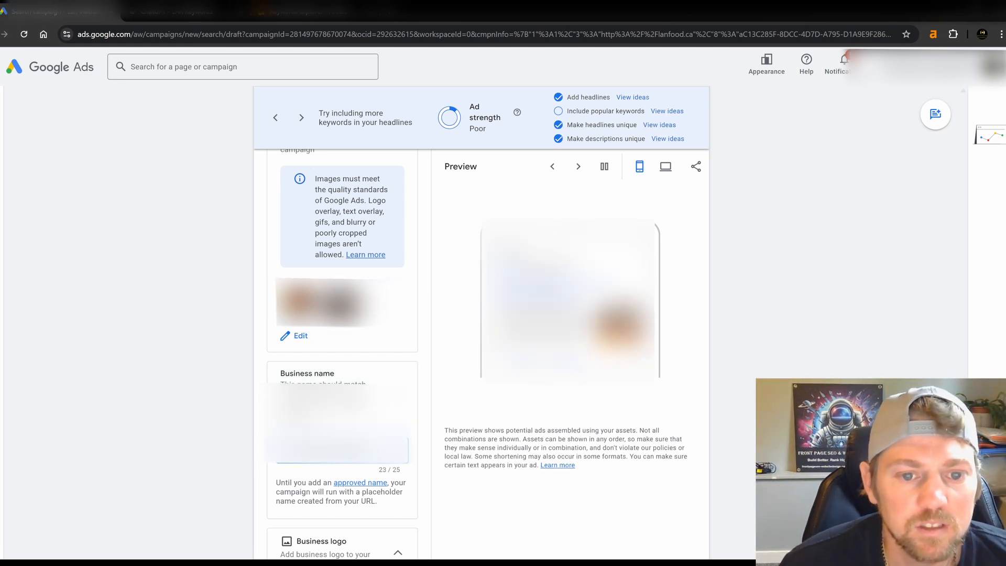
# Add the restaurant's logo image from the asset library as the campaign's business logo and save it.
pyautogui.scroll(-4, 411, 364)
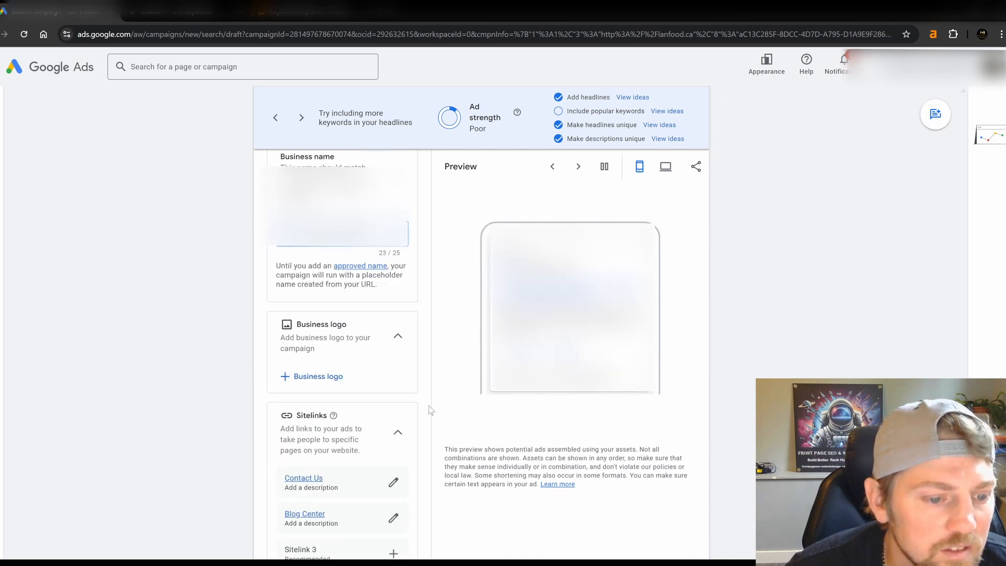
pyautogui.click(314, 377)
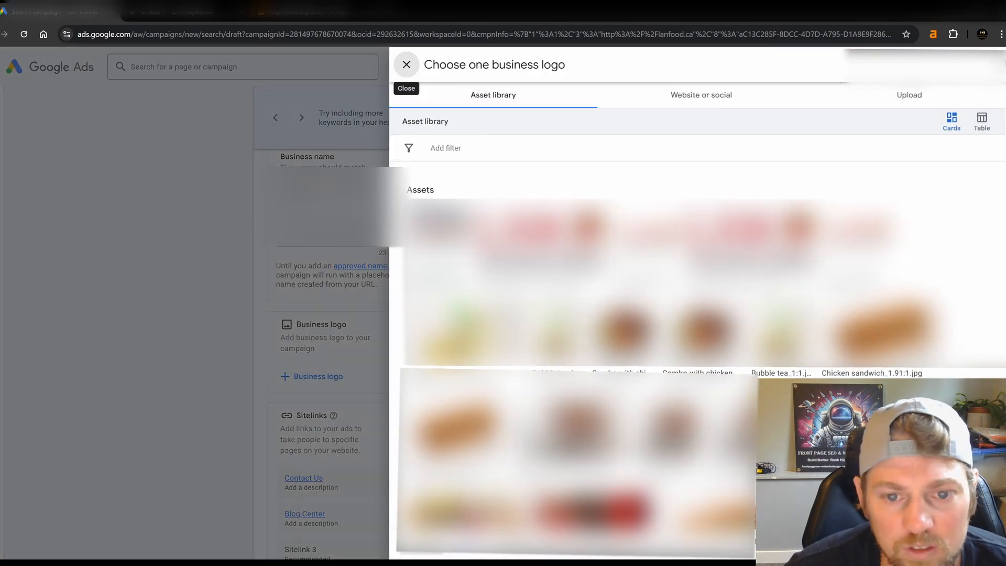
pyautogui.click(543, 236)
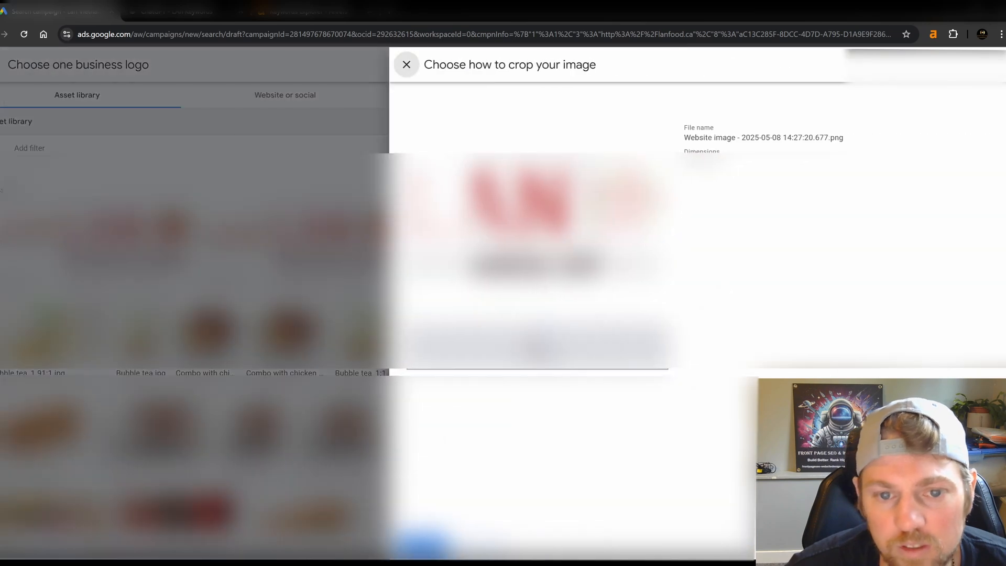
pyautogui.click(407, 64)
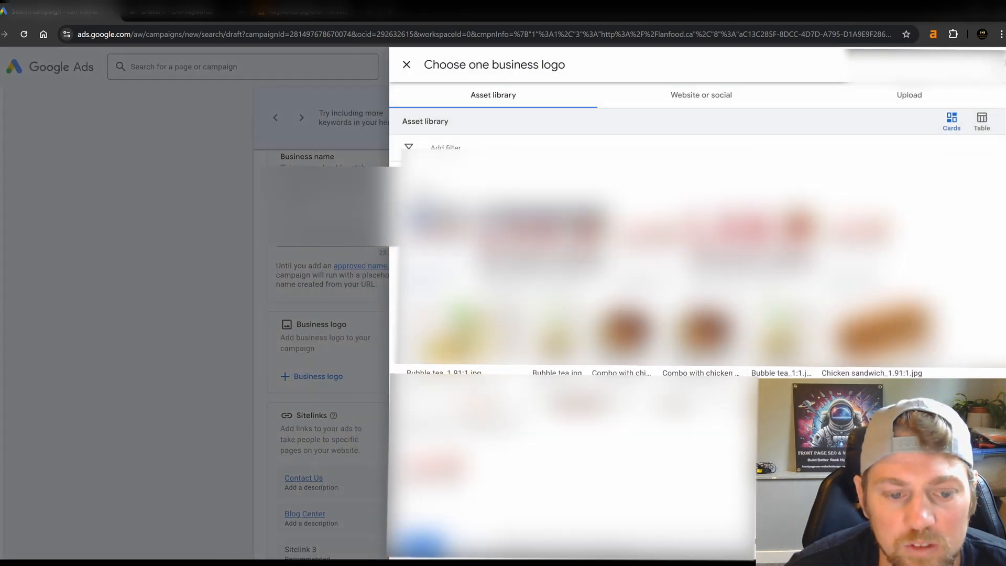
pyautogui.click(421, 546)
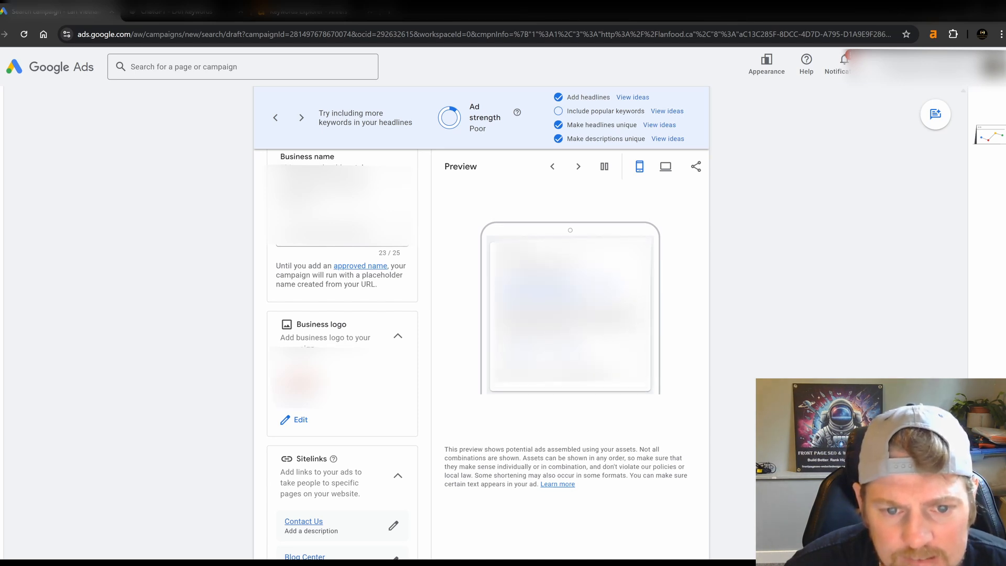
# Switch to ChatGPT and ask that each of the four ad descriptions be unique with no repeat content.
pyautogui.scroll(10, 193, 233)
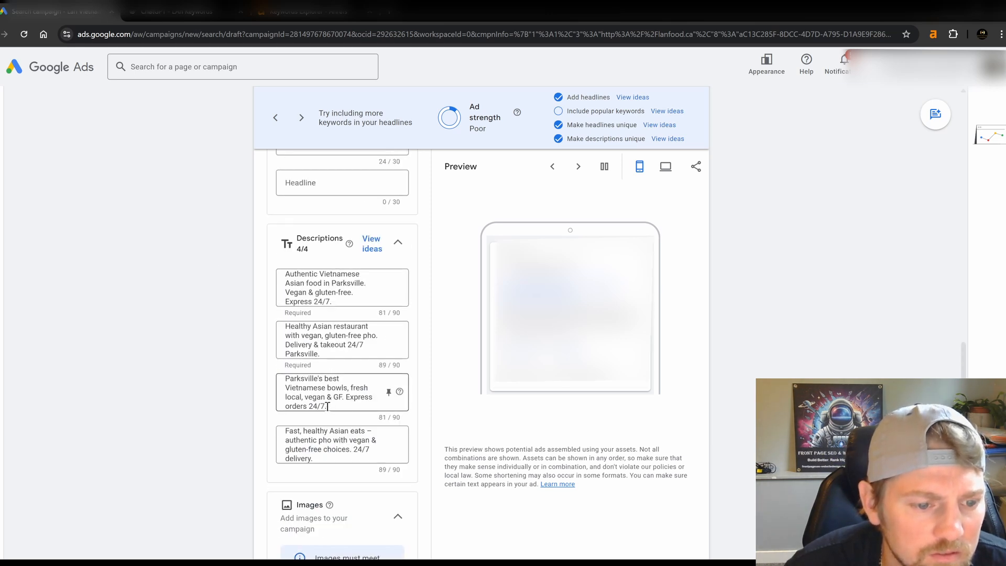
pyautogui.moveTo(327, 406)
pyautogui.mouseDown()
pyautogui.moveTo(314, 405)
pyautogui.moveTo(344, 400)
pyautogui.mouseUp()
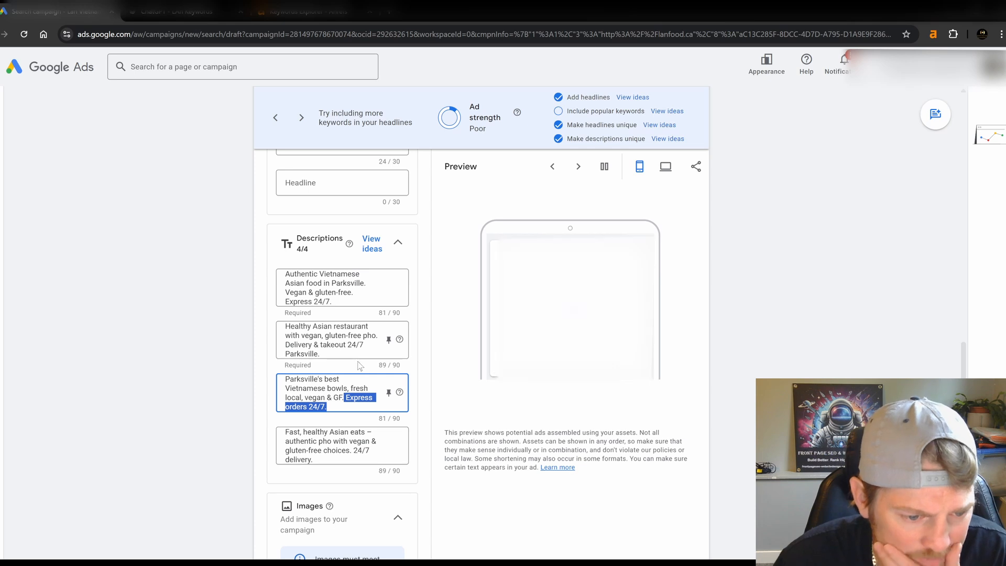
pyautogui.click(175, 11)
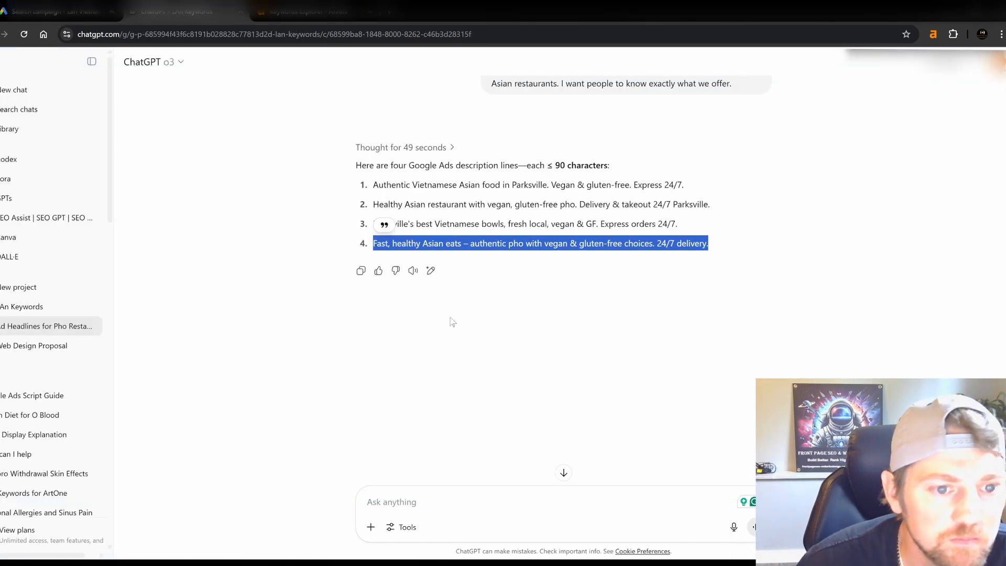
pyautogui.click(397, 493)
pyautogui.write('eahc ')
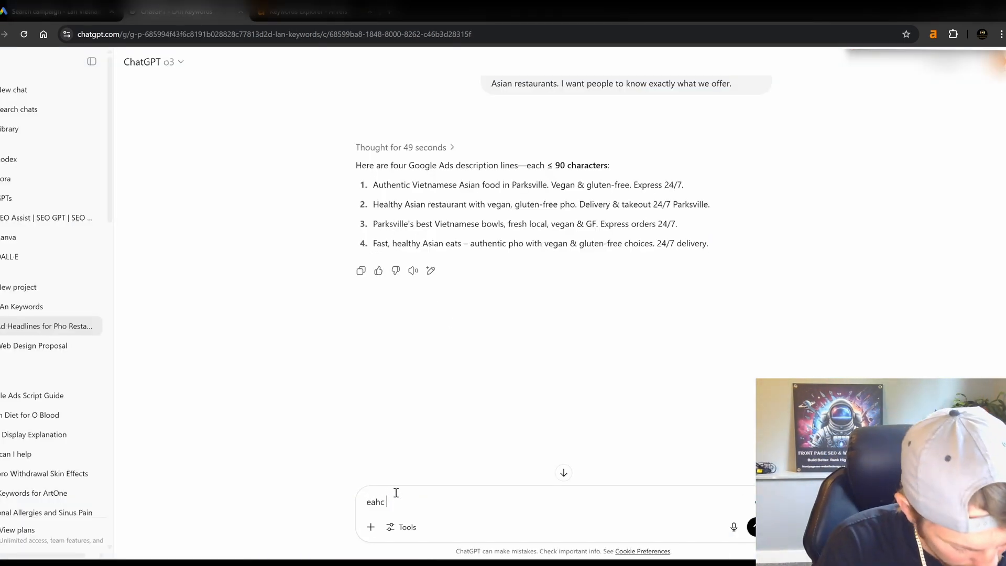
pyautogui.write('one needs to be u')
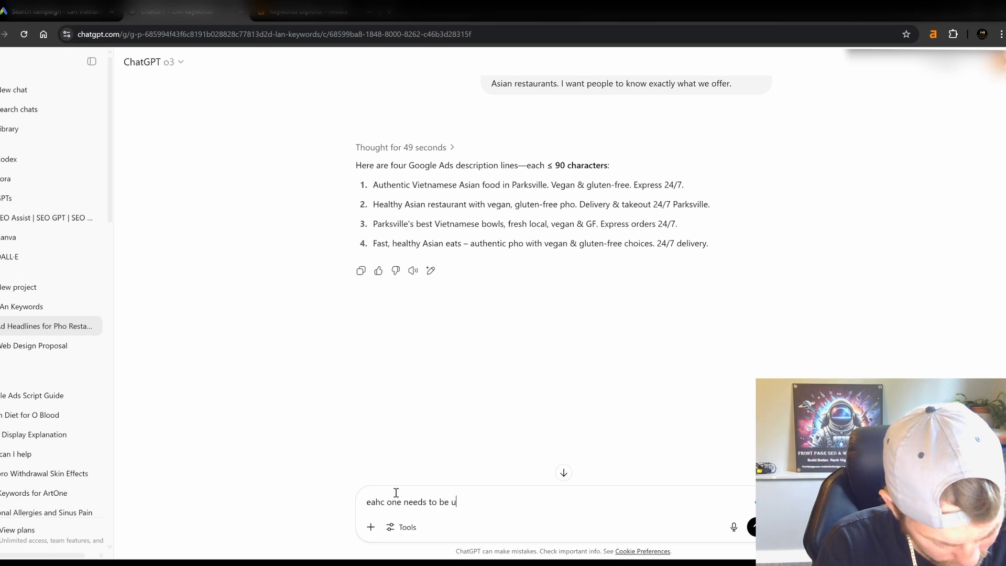
pyautogui.write('nique no repeat')
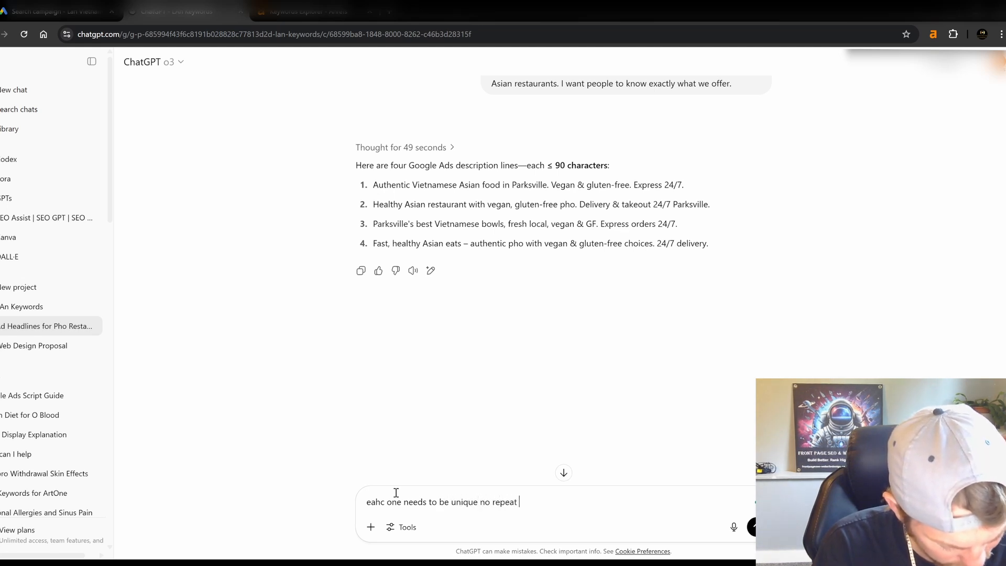
pyautogui.write(' content')
pyautogui.press('Return')
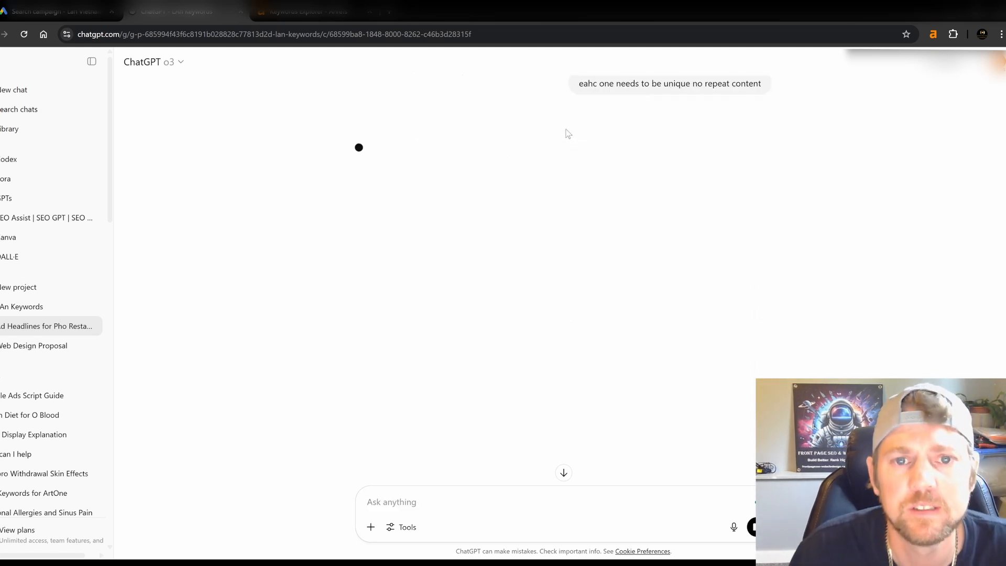
# Review the third ad description in Google Ads and check ChatGPT's progress on the rewritten descriptions.
pyautogui.hotkey('ctrl', 'Tab')
pyautogui.hotkey('ctrl', 'Tab')
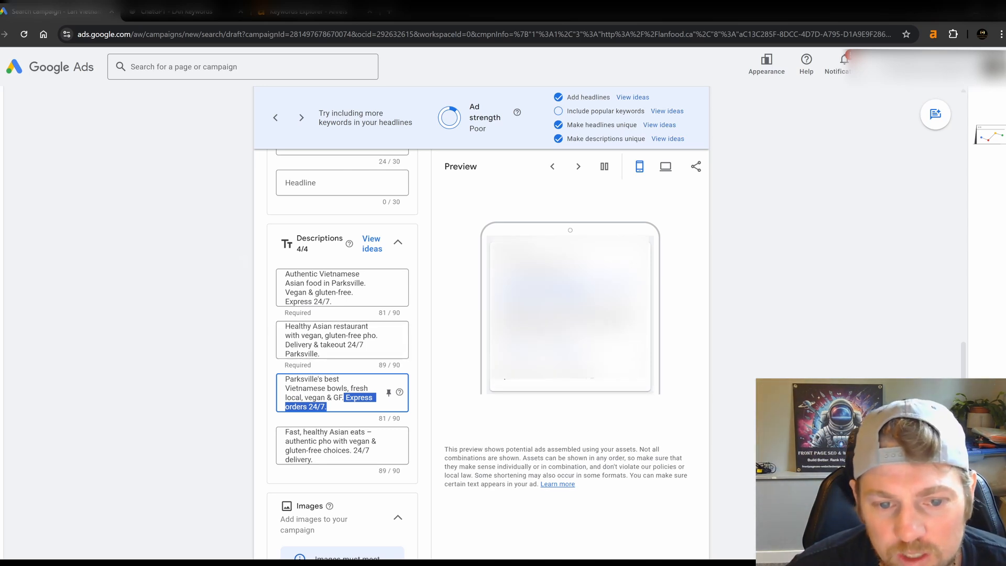
pyautogui.click(346, 397)
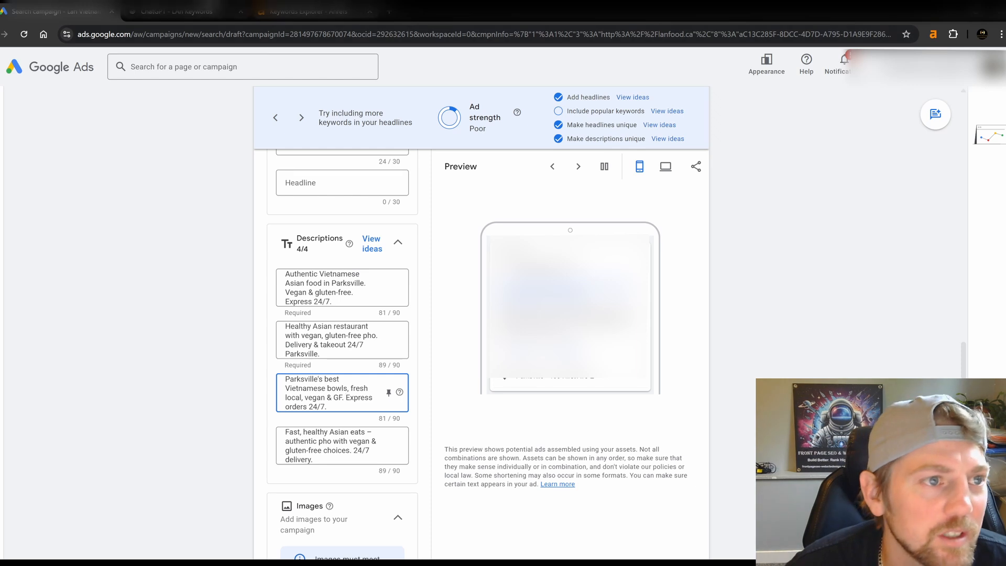
pyautogui.click(209, 11)
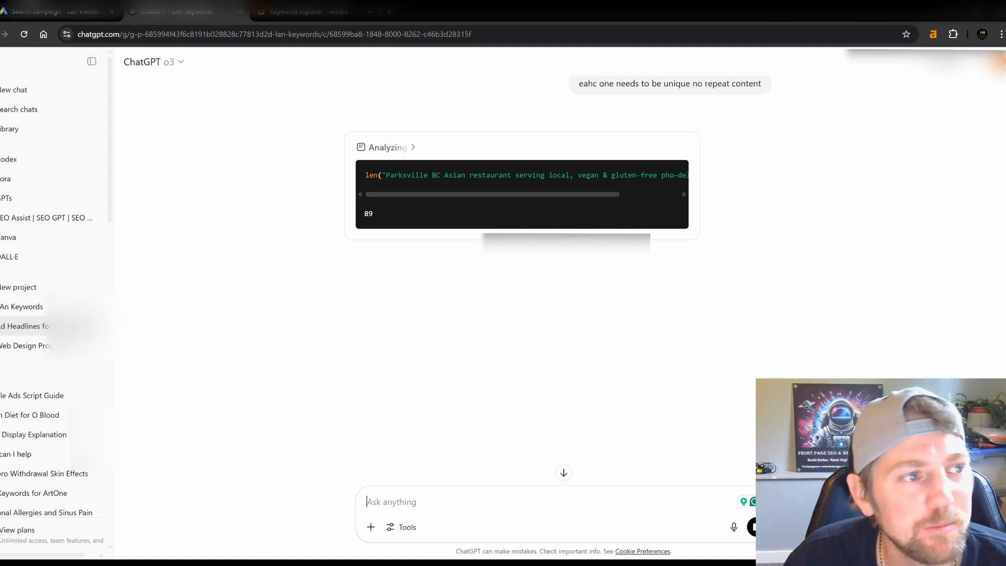
# Return to the Google Ads campaign and switch the ad preview to the desktop layout.
pyautogui.click(32, 8)
pyautogui.scroll(2, 342, 315)
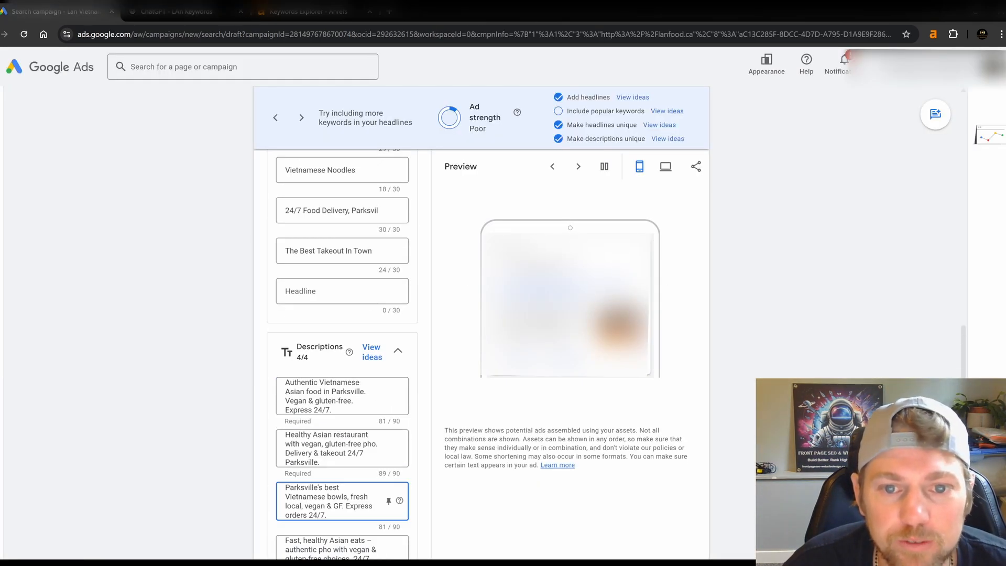
pyautogui.scroll(-2, 644, 212)
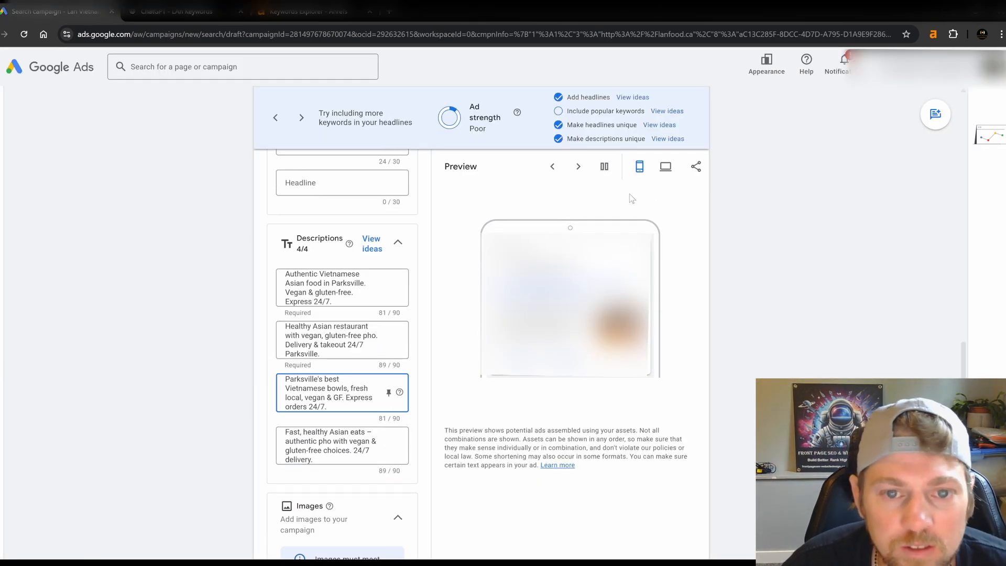
pyautogui.click(666, 166)
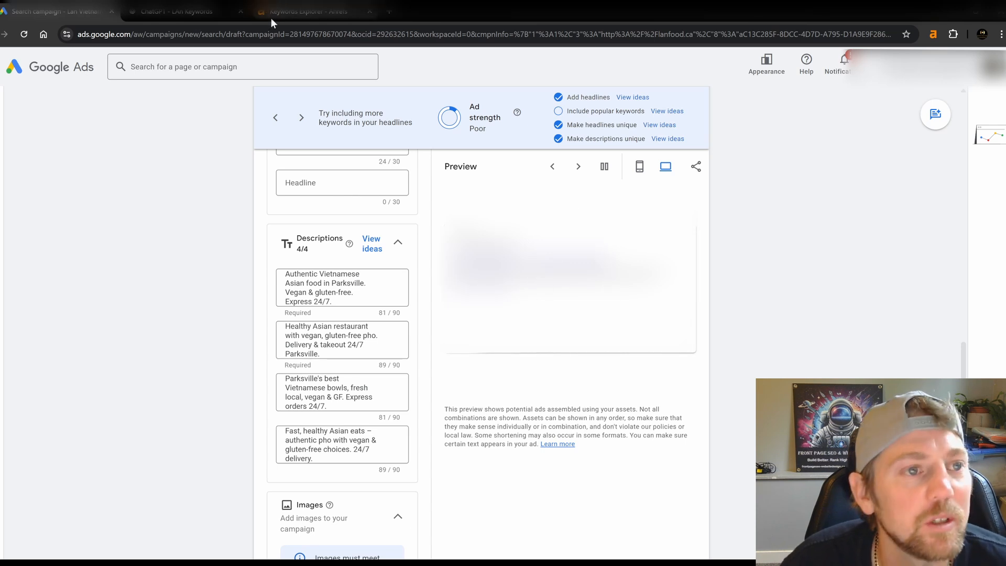
# Change the text of the Blog Center sitelink to "Menu".
pyautogui.scroll(-12, 292, 420)
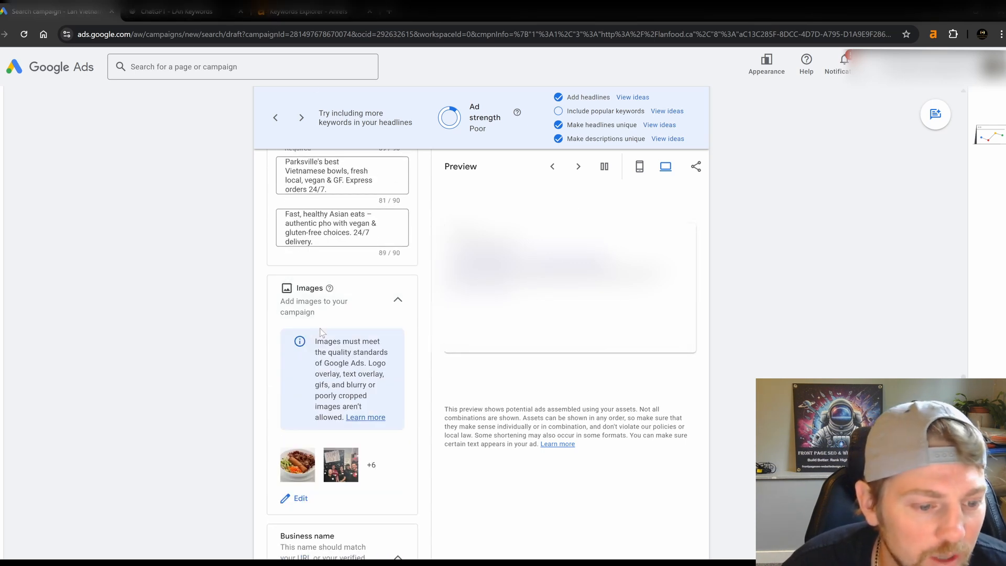
pyautogui.scroll(-3, 292, 419)
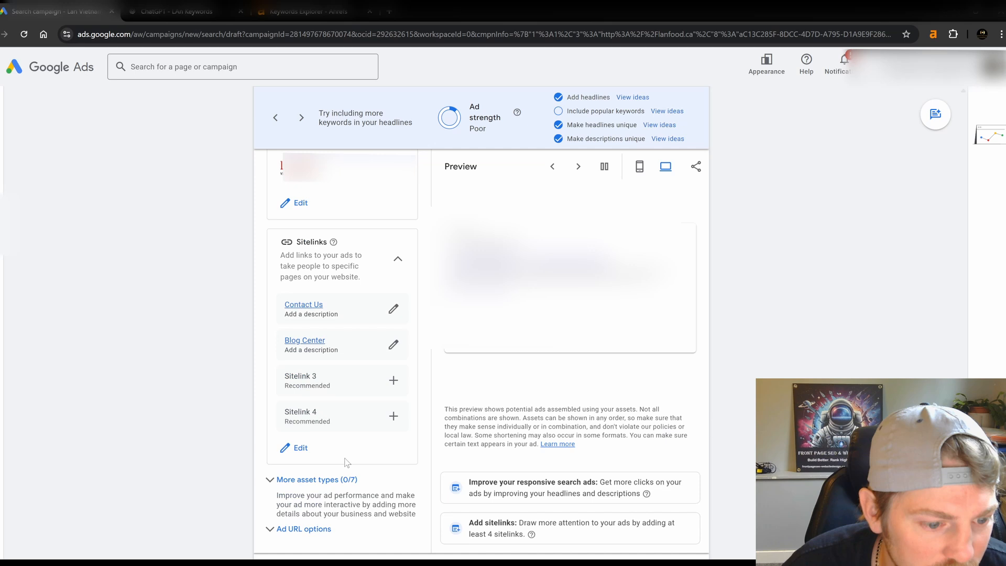
pyautogui.click(393, 345)
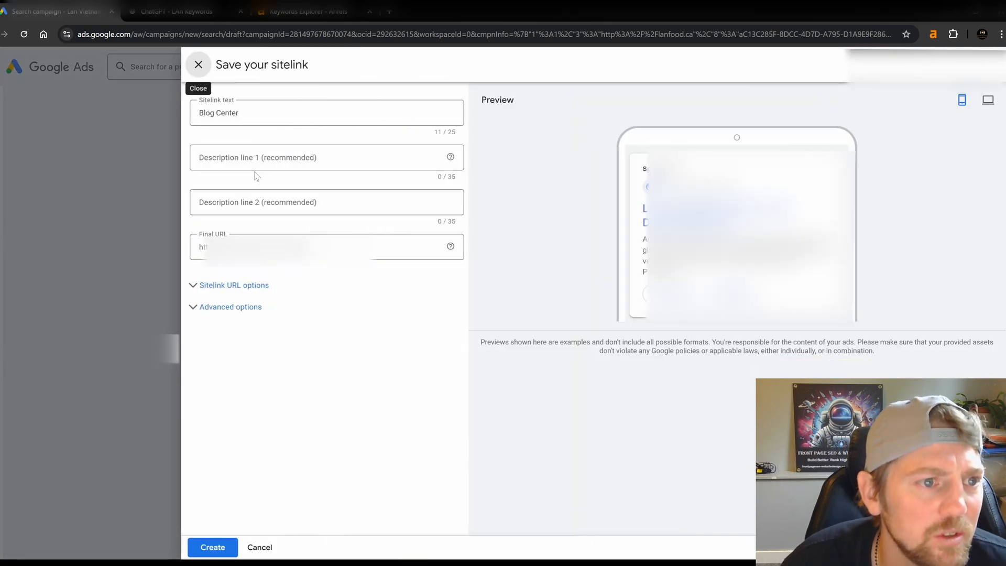
pyautogui.moveTo(262, 108); pyautogui.dragTo(95, 97)
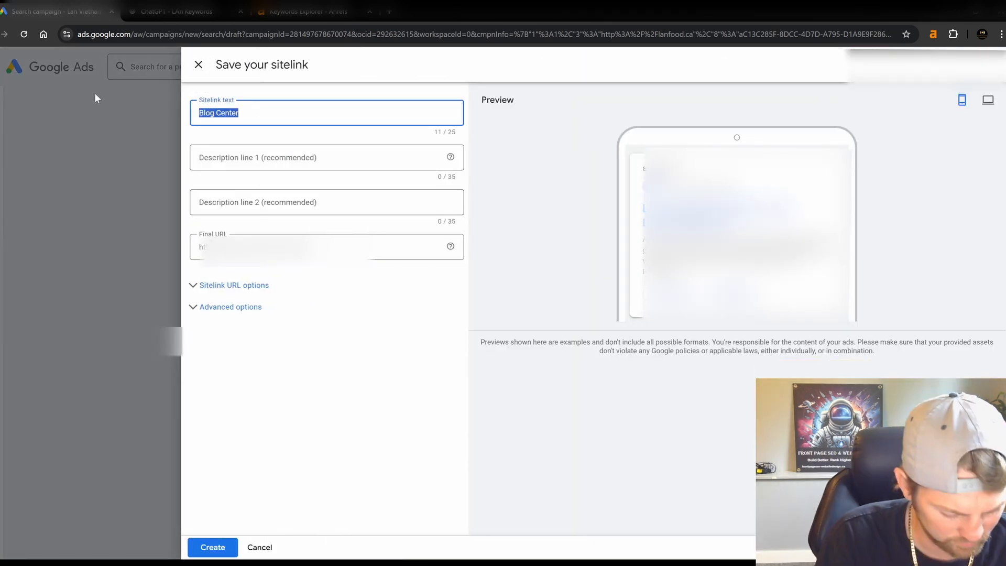
pyautogui.write('Menu')
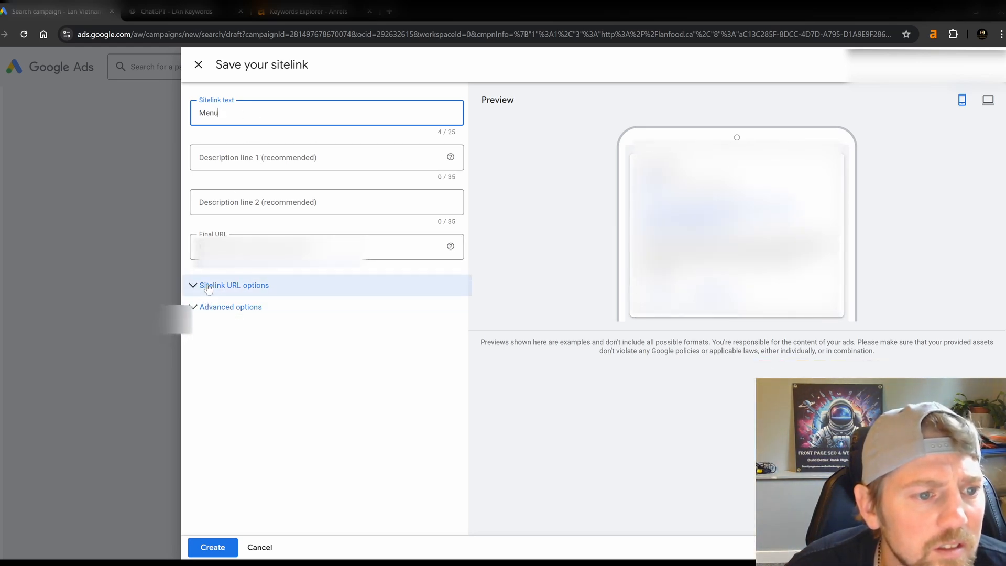
# Look up the Lan Vietnamese restaurant's website in a new browser tab for the Menu sitelink's final URL.
pyautogui.click(319, 246)
pyautogui.hotkey('ctrl', 't')
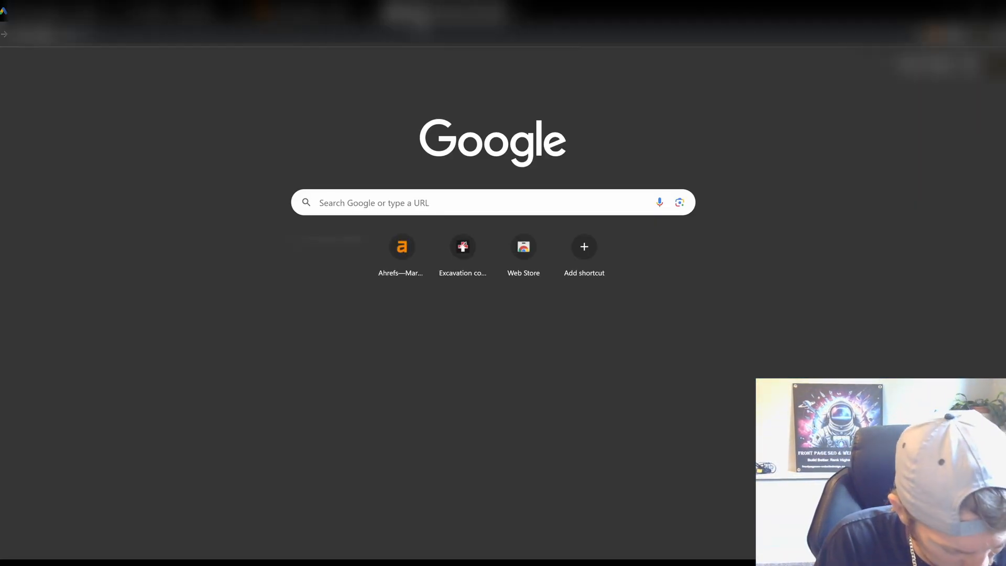
pyautogui.write('lanvietname')
pyautogui.press('BackSpace')
pyautogui.press('BackSpace')
pyautogui.press('BackSpace')
pyautogui.press('BackSpace')
pyautogui.press('BackSpace')
pyautogui.press('BackSpace')
pyautogui.press('BackSpace')
pyautogui.press('BackSpace')
pyautogui.press('BackSpace')
pyautogui.press('BackSpace')
pyautogui.press('BackSpace')
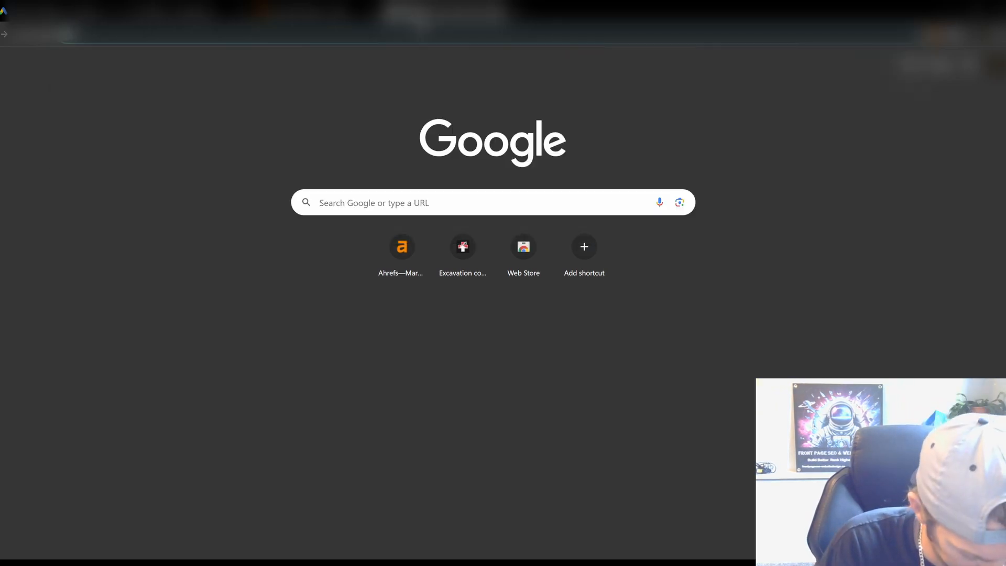
pyautogui.write('lan viet')
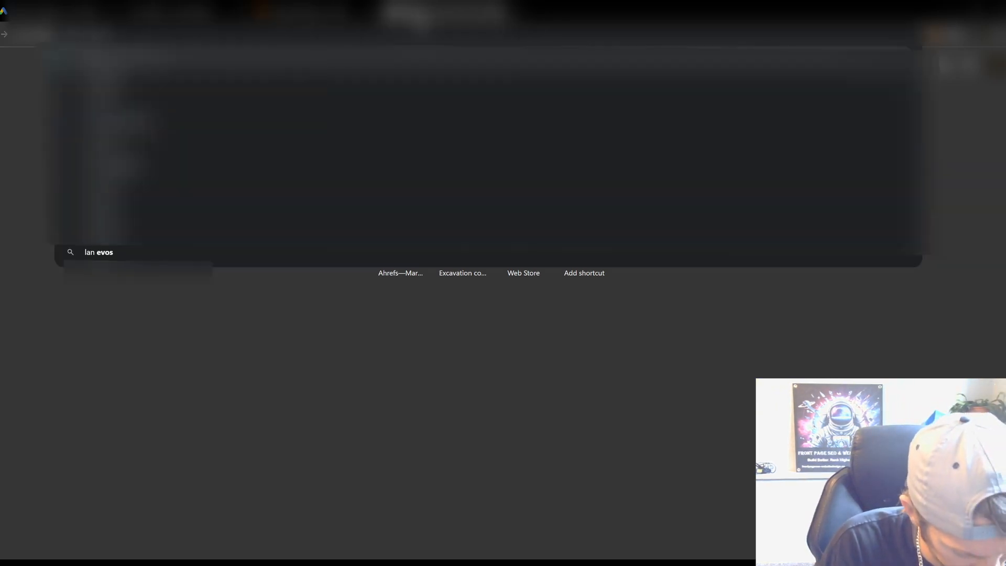
pyautogui.press('BackSpace')
pyautogui.press('BackSpace')
pyautogui.press('BackSpace')
pyautogui.press('BackSpace')
pyautogui.press('BackSpace')
pyautogui.press('BackSpace')
pyautogui.press('BackSpace')
pyautogui.press('BackSpace')
pyautogui.write('lan vietnamese tycoon')
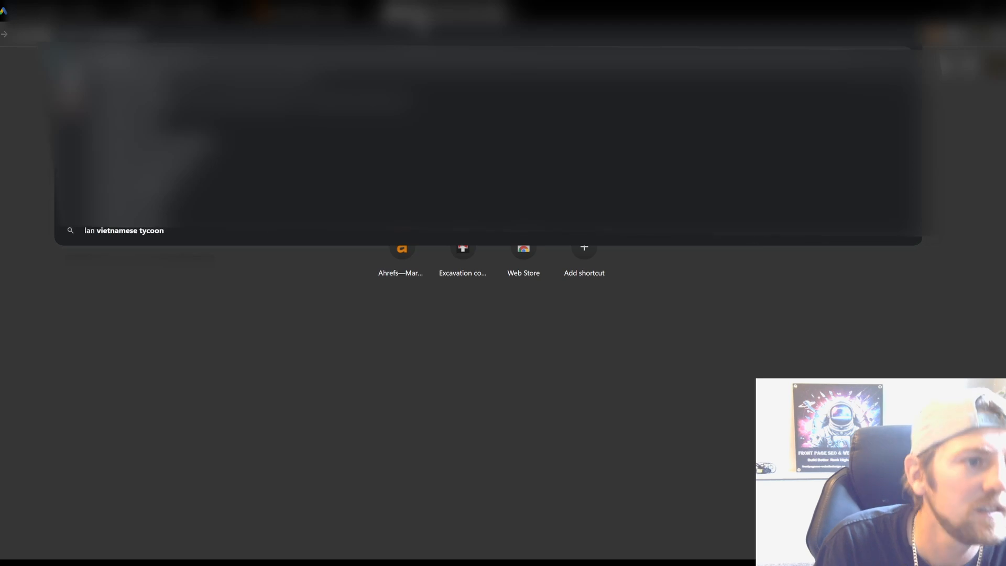
pyautogui.press('BackSpace')
pyautogui.press('BackSpace')
pyautogui.press('BackSpace')
pyautogui.press('BackSpace')
pyautogui.press('BackSpace')
pyautogui.press('BackSpace')
pyautogui.press('BackSpace')
pyautogui.press('BackSpace')
pyautogui.press('BackSpace')
pyautogui.press('BackSpace')
pyautogui.press('BackSpace')
pyautogui.press('BackSpace')
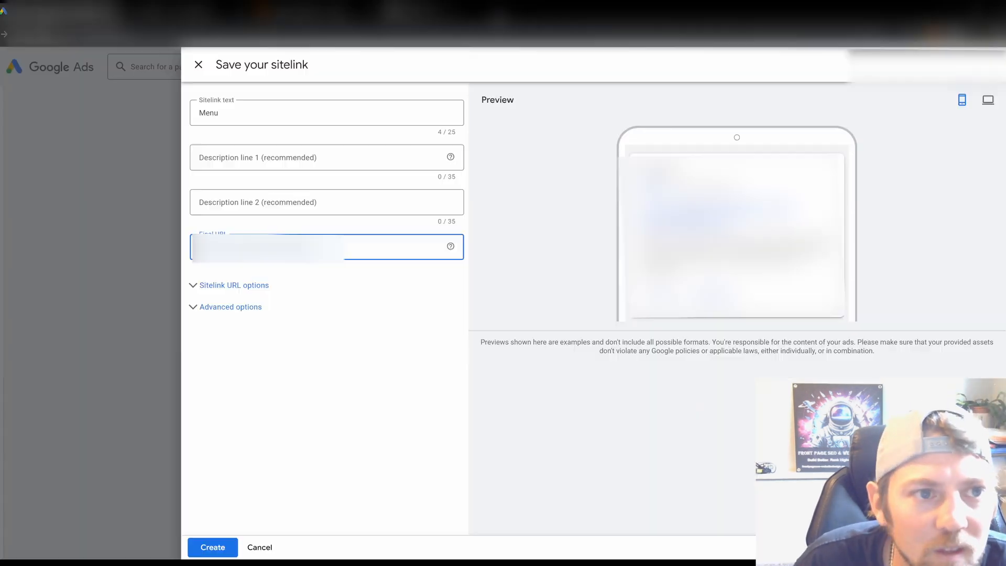
# Replace the Menu sitelink's final URL with the copied page address and save the sitelink.
pyautogui.click(426, 534)
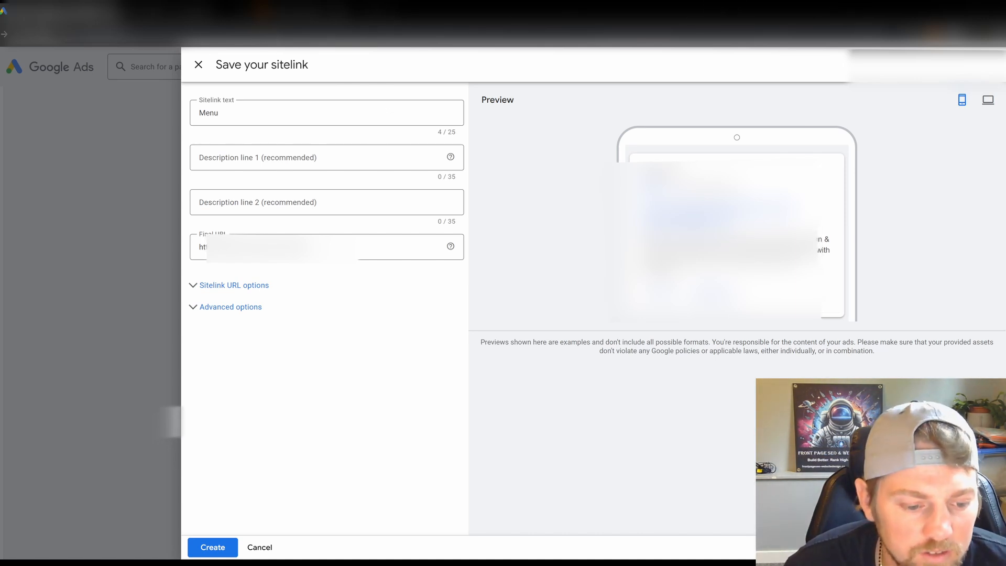
pyautogui.click(367, 247)
pyautogui.moveTo(325, 247); pyautogui.dragTo(160, 236)
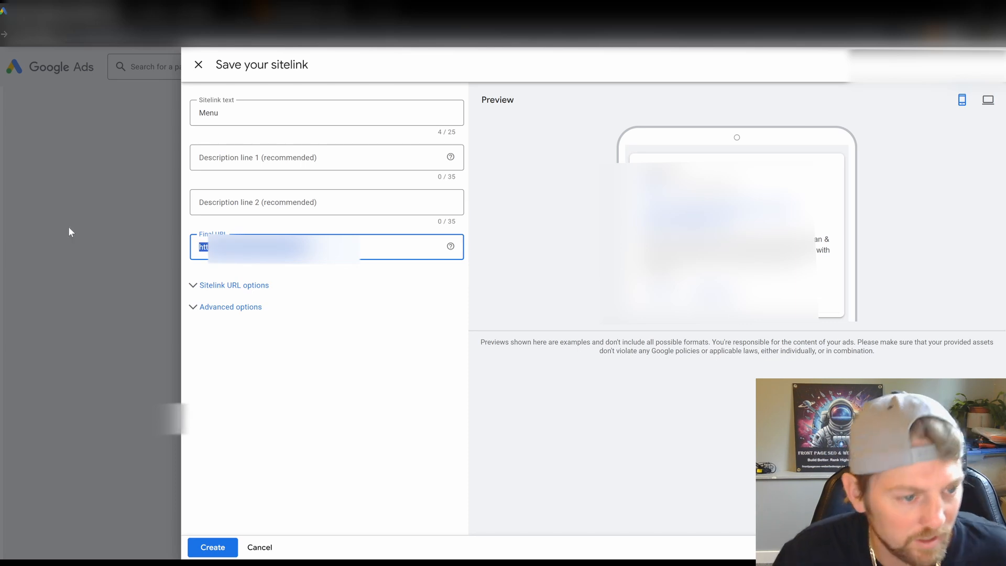
pyautogui.hotkey('ctrl', 'v')
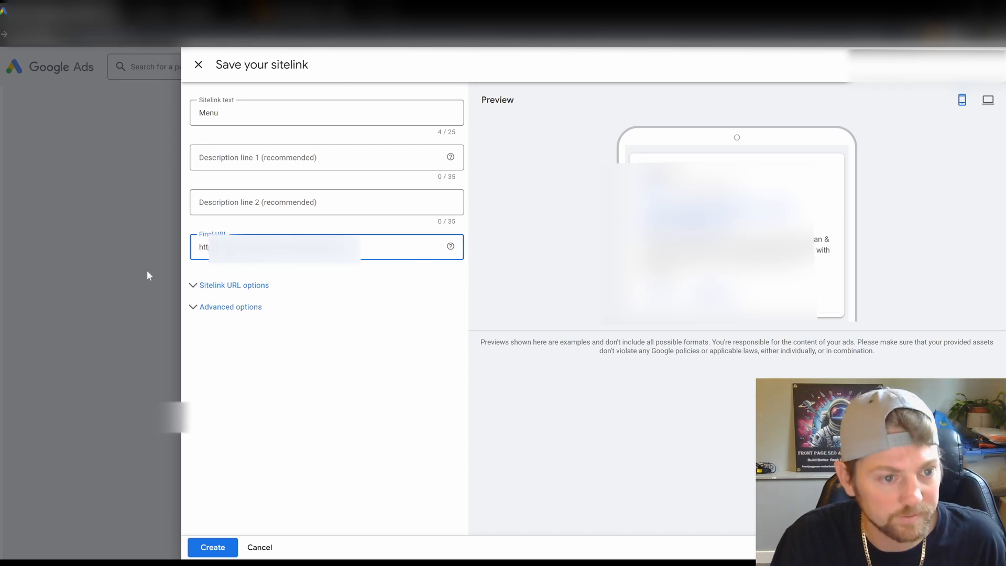
pyautogui.click(212, 548)
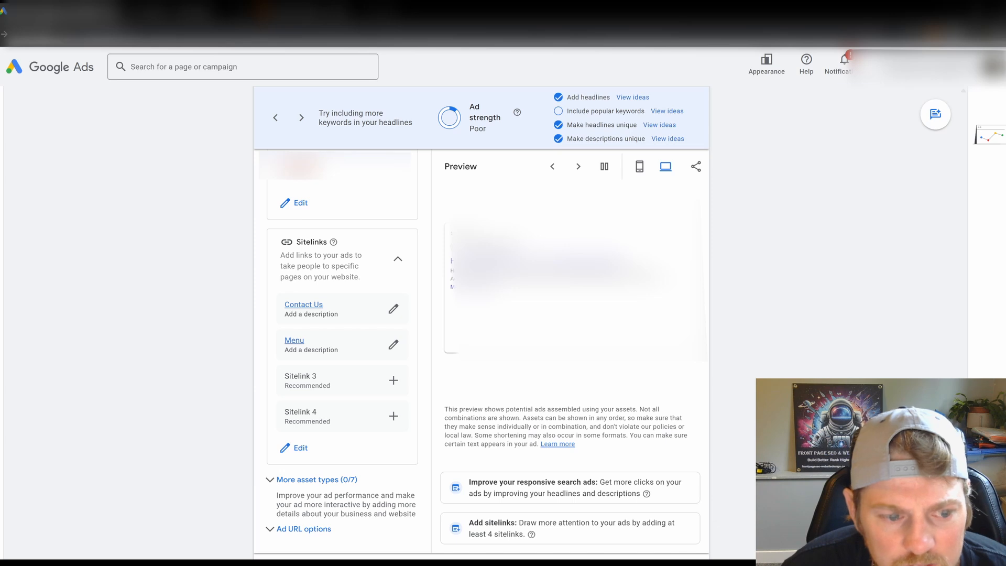
# Start a third sitelink for the ad with the text "Order Online" and try to create it.
pyautogui.click(393, 380)
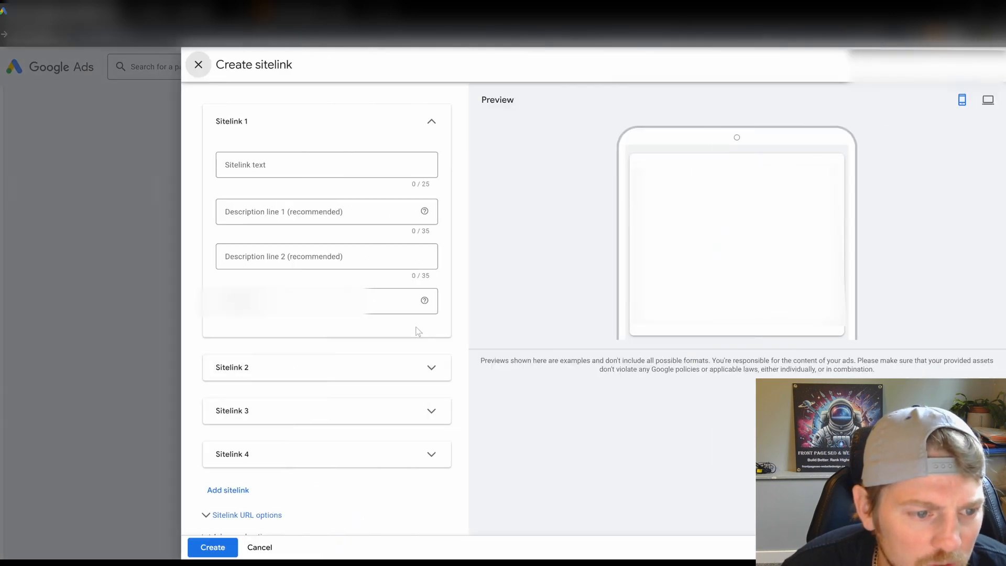
pyautogui.click(271, 164)
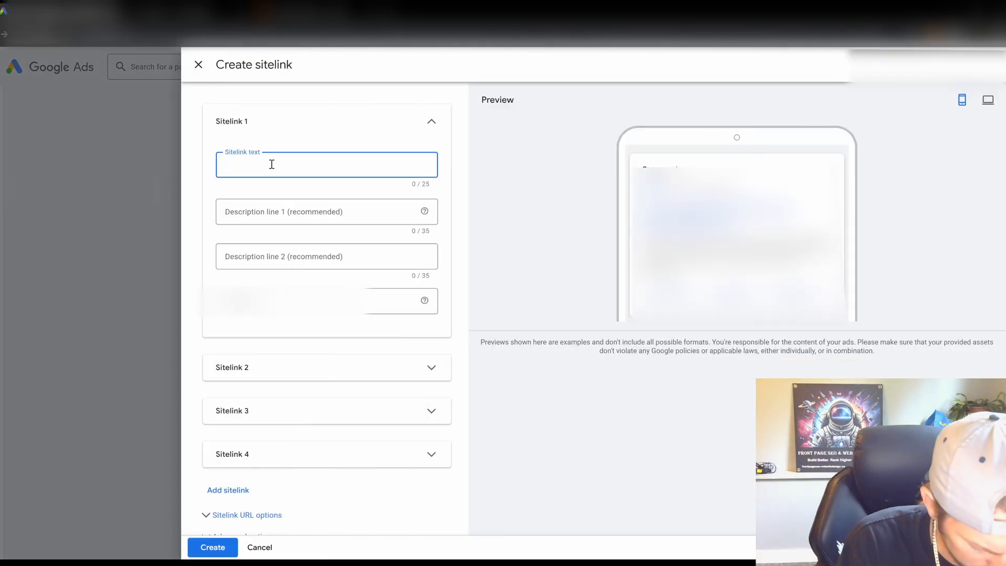
pyautogui.write('Order Online')
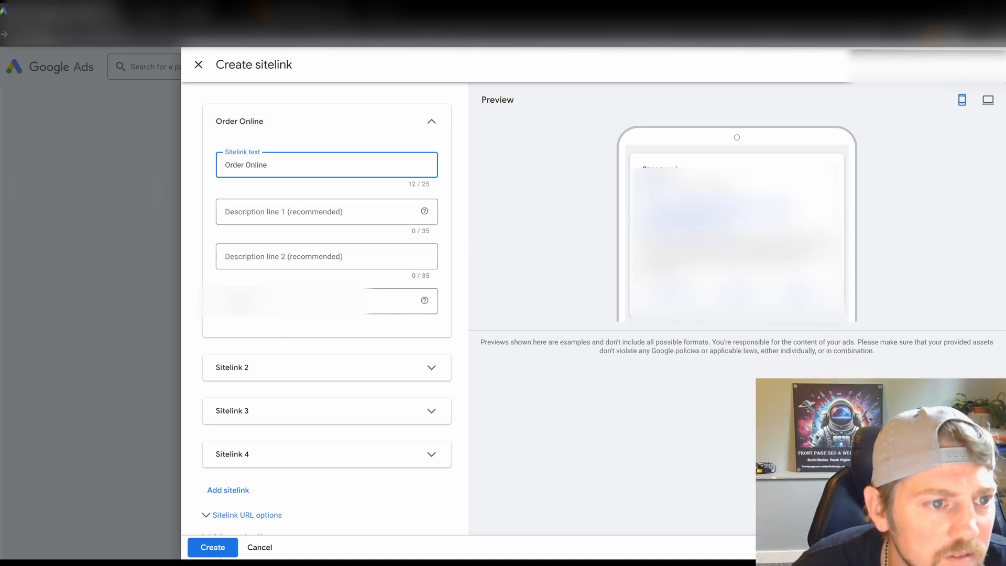
pyautogui.click(215, 550)
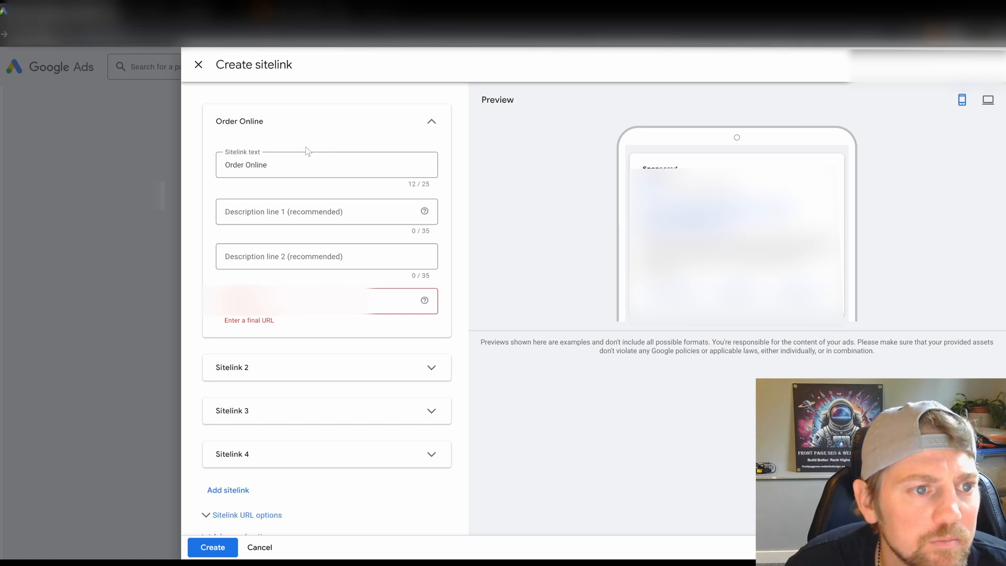
pyautogui.click(294, 302)
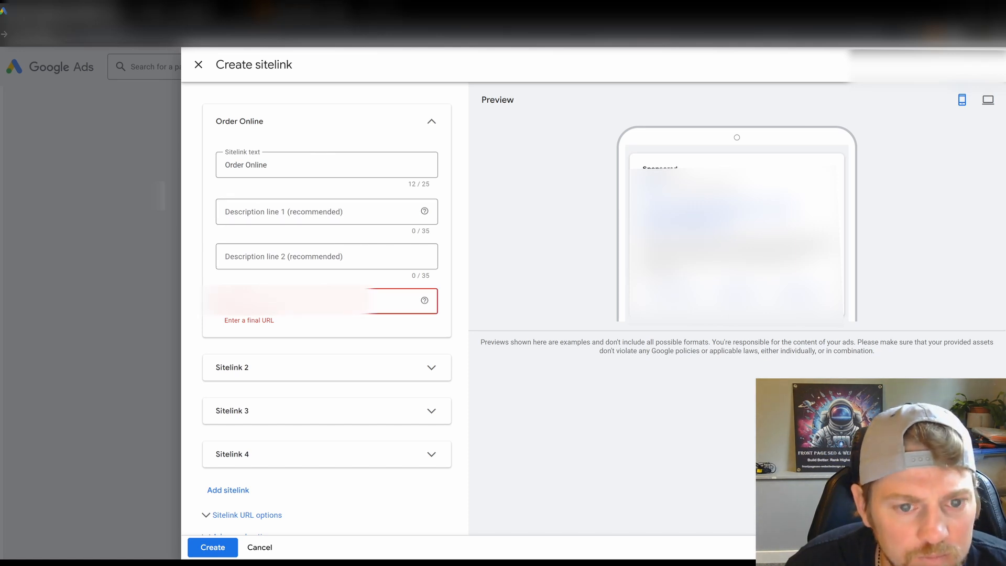
pyautogui.click(265, 165)
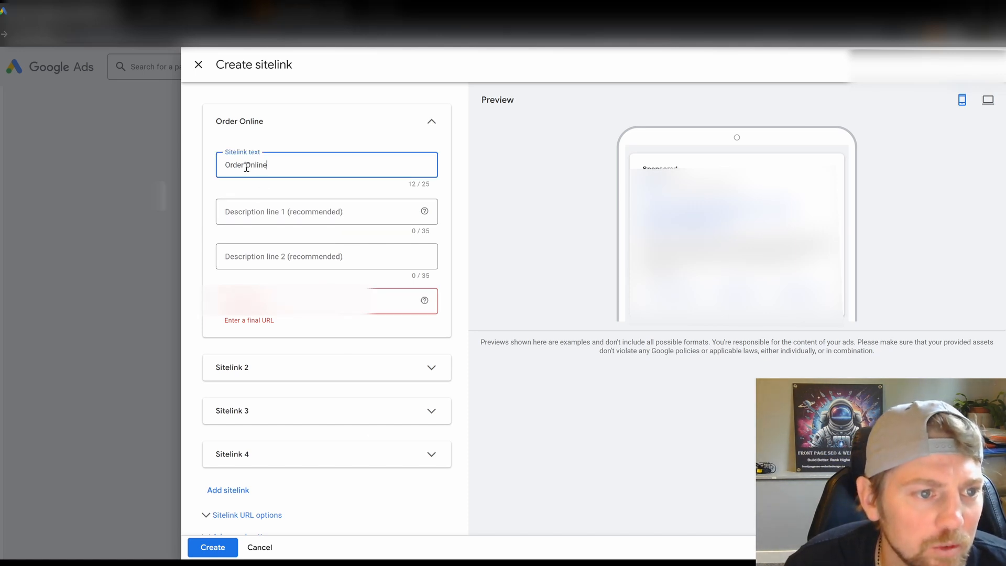
pyautogui.moveTo(273, 165); pyautogui.dragTo(251, 166)
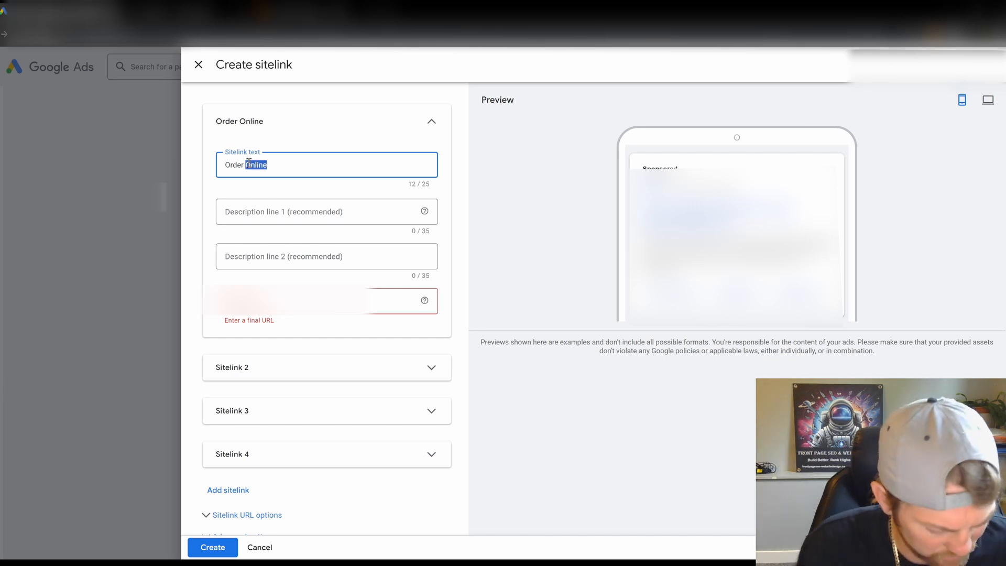
pyautogui.write('Takeout')
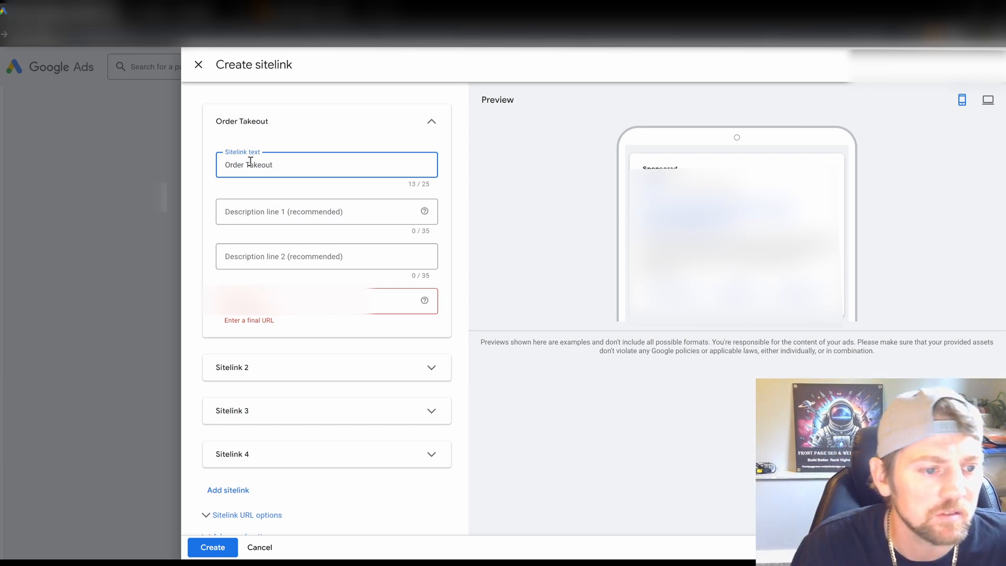
pyautogui.click(315, 301)
pyautogui.write('https://lanexpress.square.site/')
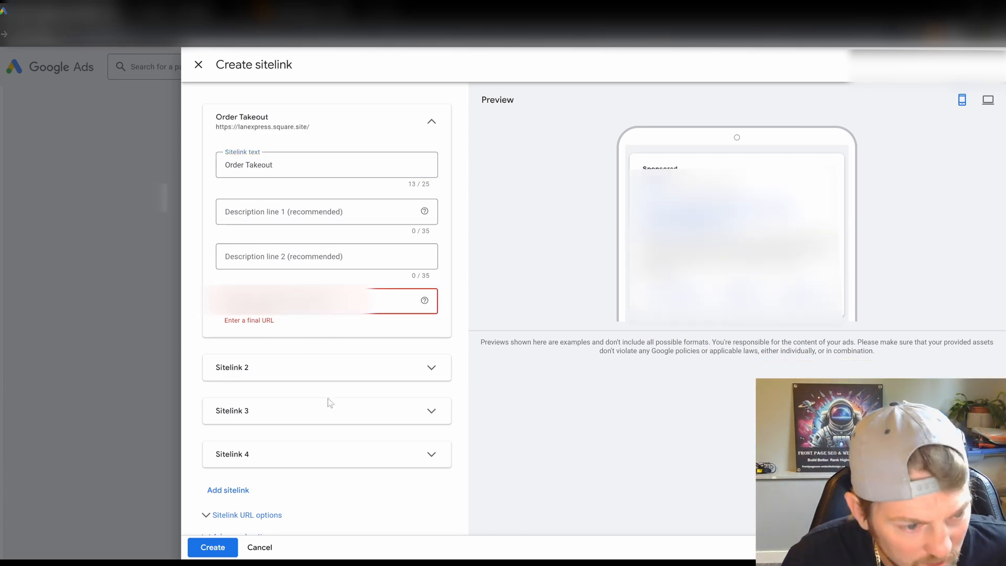
pyautogui.click(213, 547)
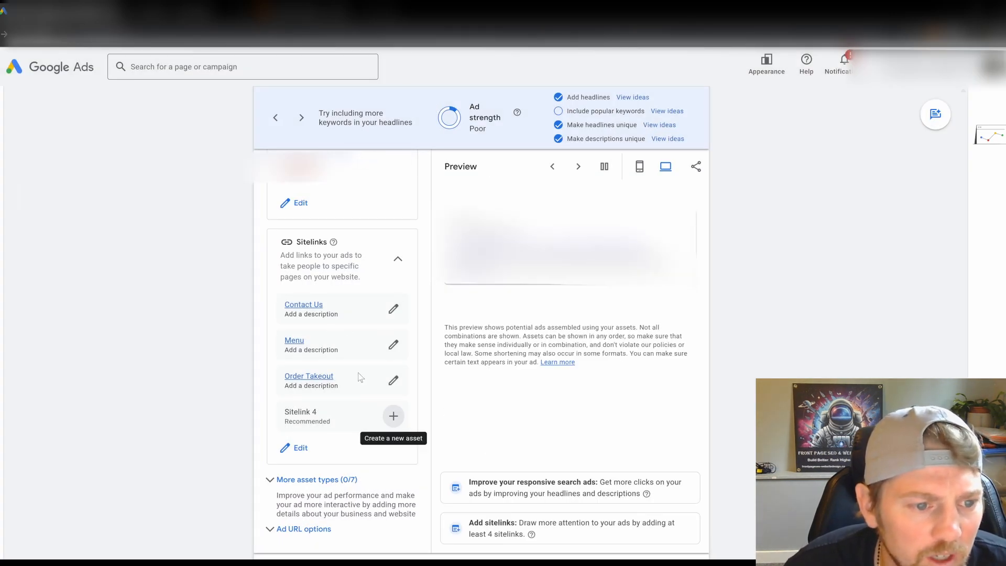
# Change the text of the Contact Us sitelink to "Food Delivery".
pyautogui.click(394, 309)
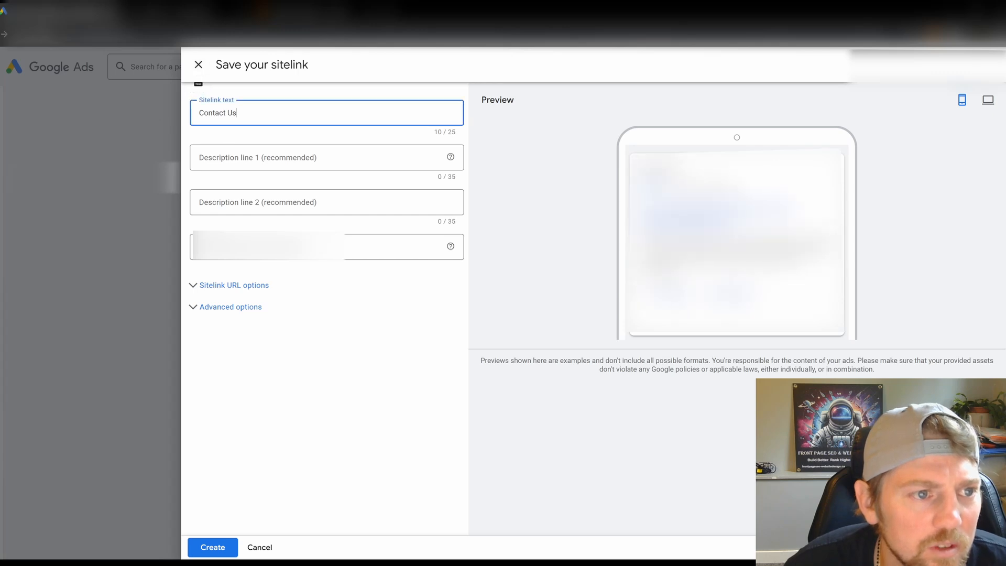
pyautogui.moveTo(246, 112); pyautogui.dragTo(94, 108)
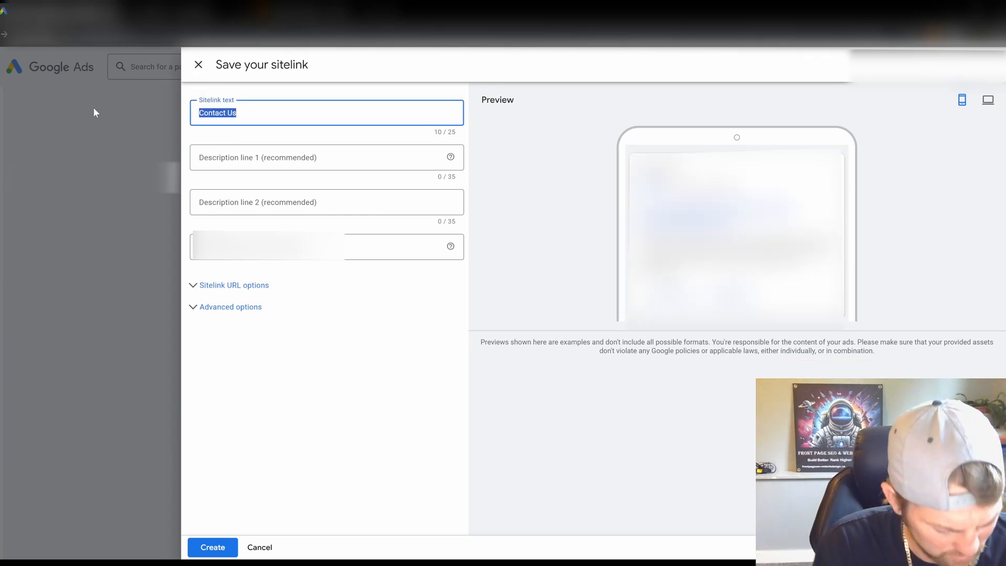
pyautogui.write('Food Deliver')
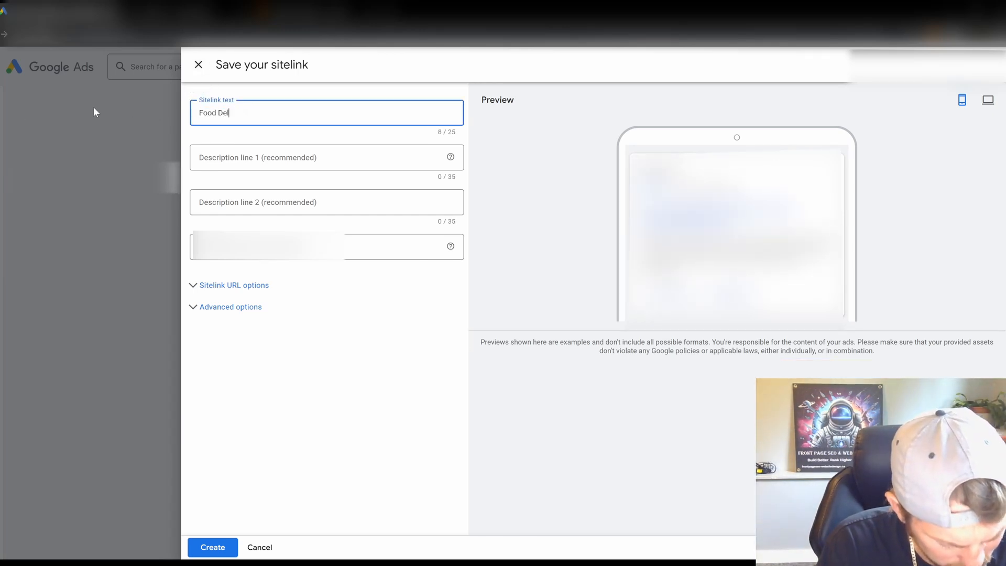
pyautogui.write('y')
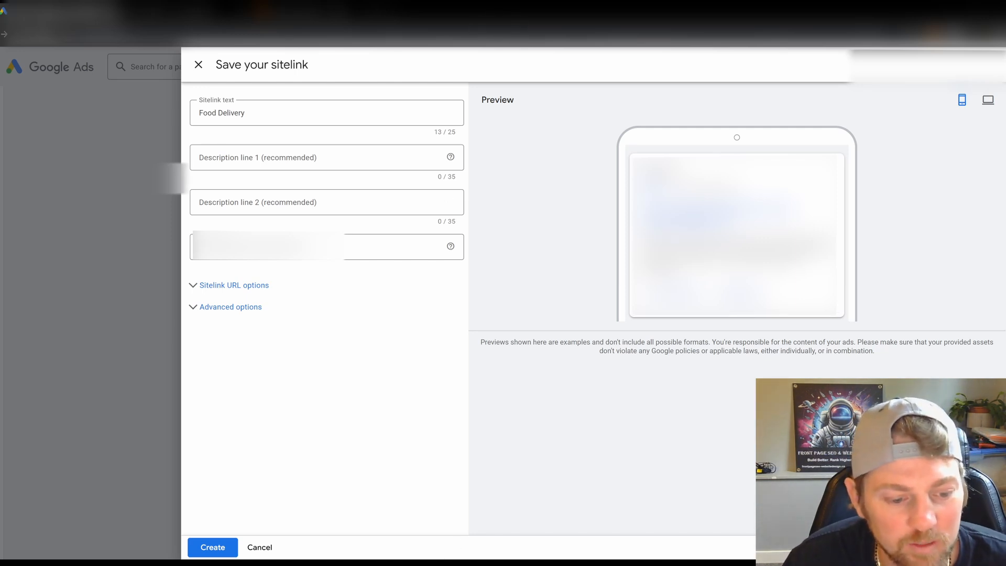
# Replace the Food Delivery sitelink's final URL with the copied page address and save the sitelink.
pyautogui.click(280, 263)
pyautogui.moveTo(320, 246); pyautogui.dragTo(86, 244)
pyautogui.hotkey('ctrl', 'v')
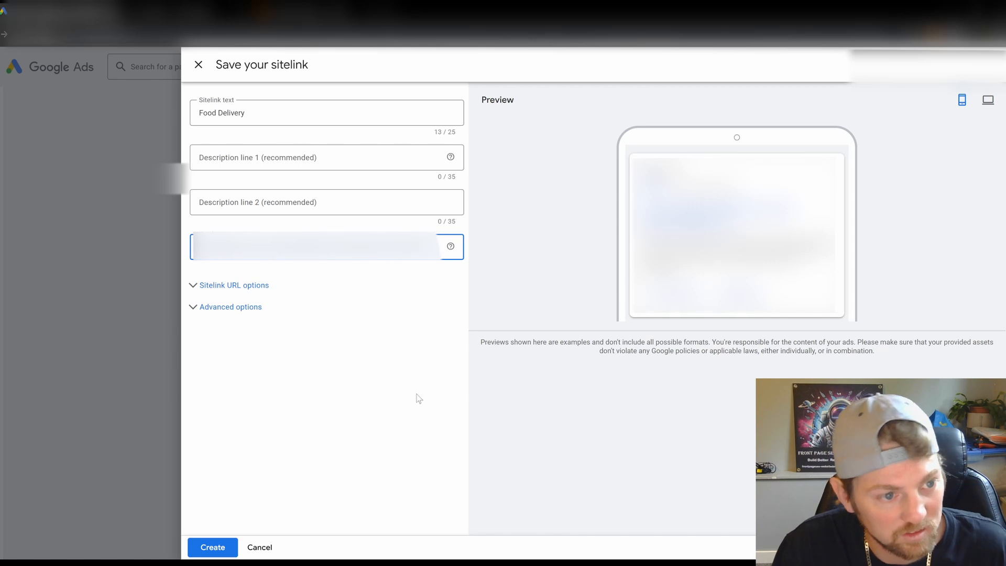
pyautogui.click(207, 548)
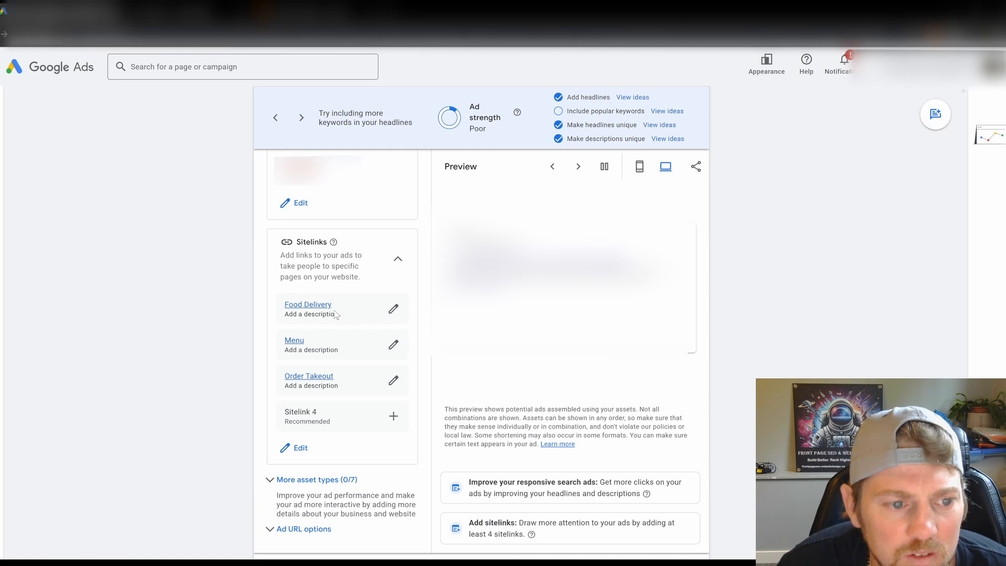
pyautogui.click(393, 309)
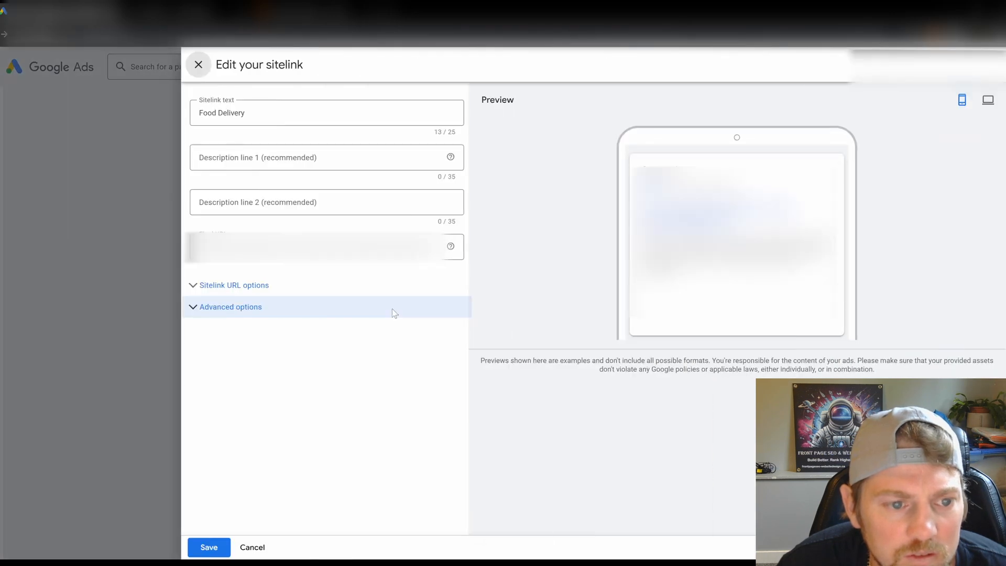
pyautogui.click(209, 551)
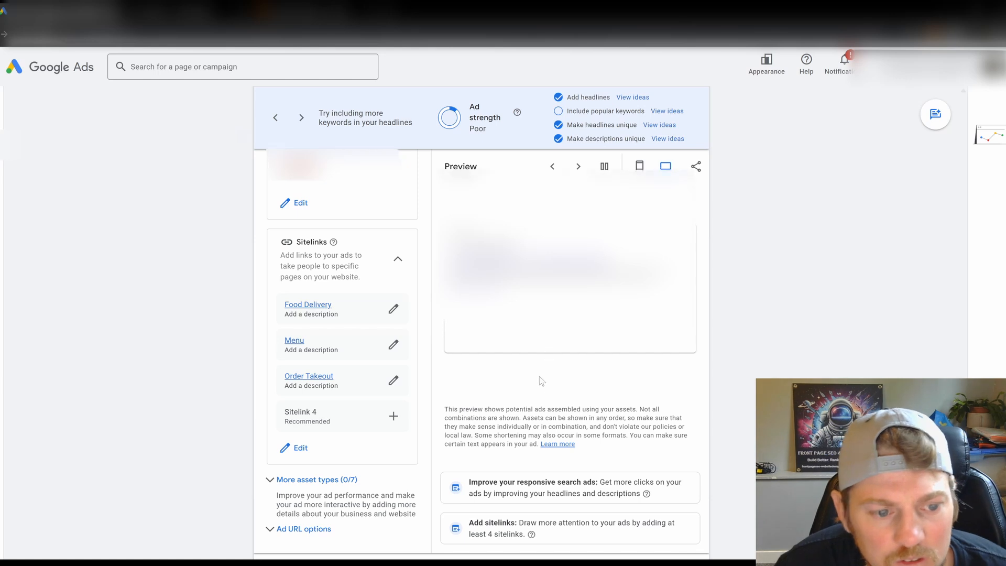
# Look through the additional asset types and the ad URL options below the sitelinks.
pyautogui.scroll(-2, 538, 388)
pyautogui.scroll(1, 529, 390)
pyautogui.scroll(-1, 504, 391)
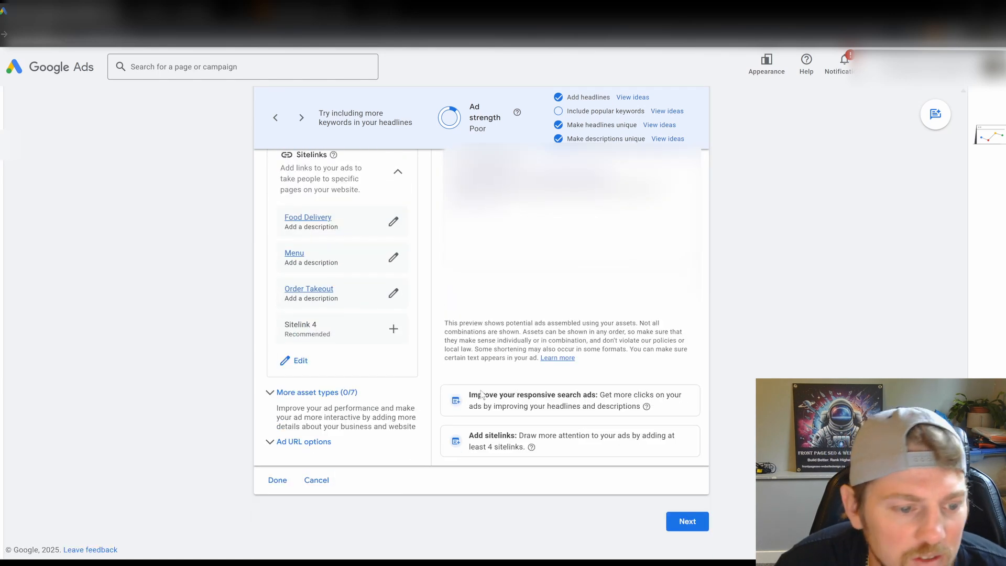
pyautogui.click(263, 403)
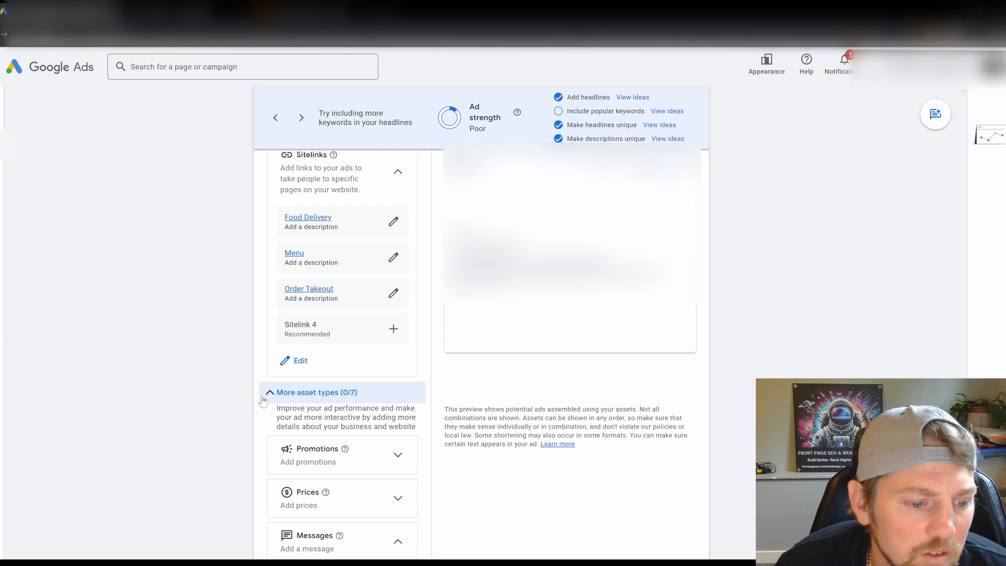
pyautogui.click(264, 401)
pyautogui.click(266, 438)
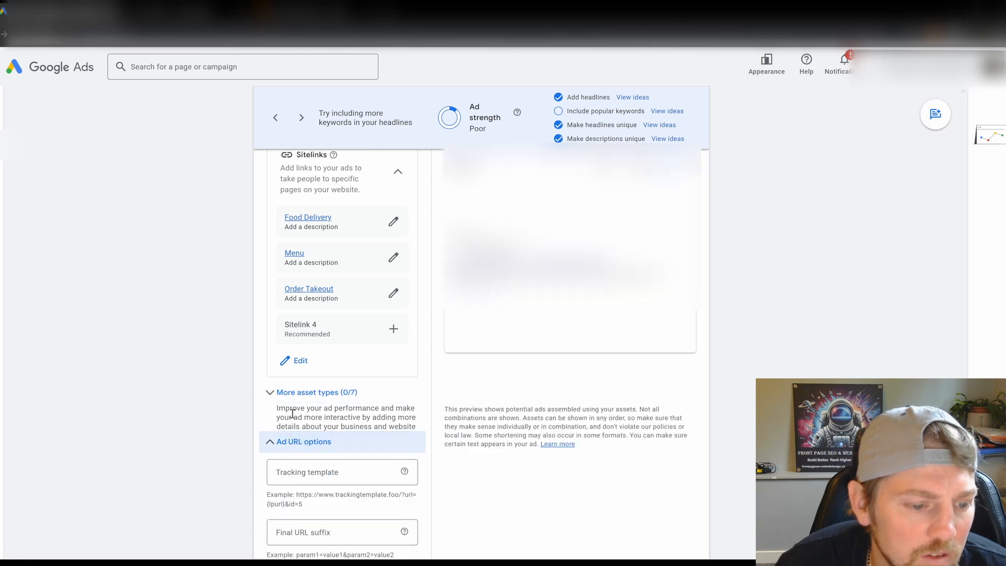
pyautogui.scroll(-2, 298, 411)
pyautogui.click(270, 333)
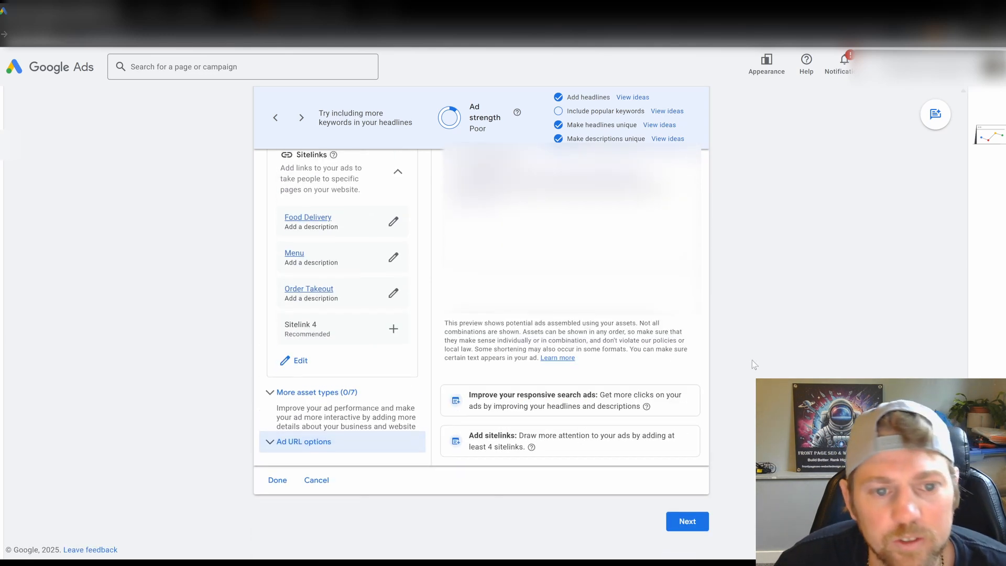
# Review the ad's headlines and descriptions, and switch to ChatGPT to compare its two sets of suggested descriptions for repeated wording.
pyautogui.scroll(5, 712, 376)
pyautogui.scroll(15, 712, 376)
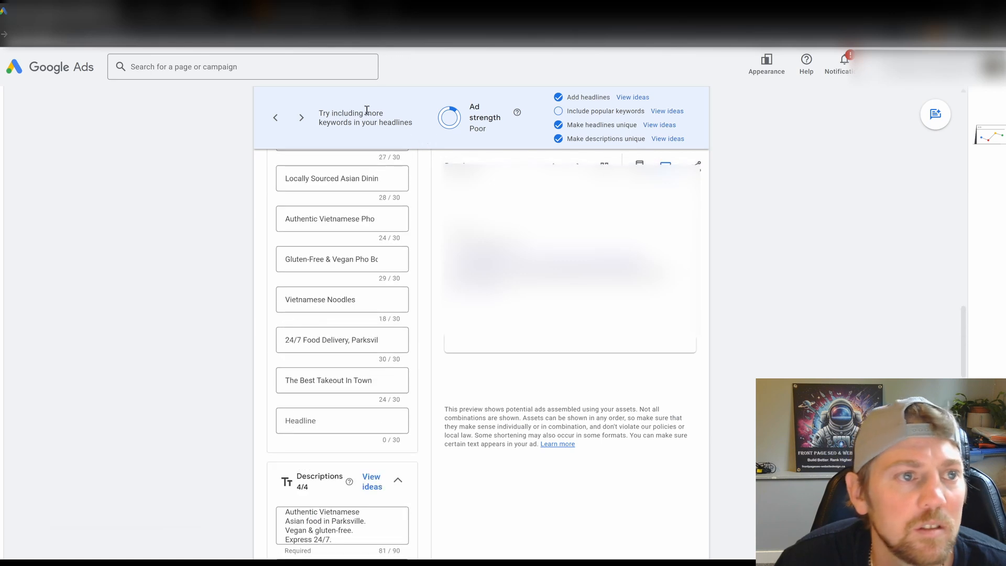
pyautogui.scroll(3, 407, 251)
pyautogui.scroll(-8, 406, 251)
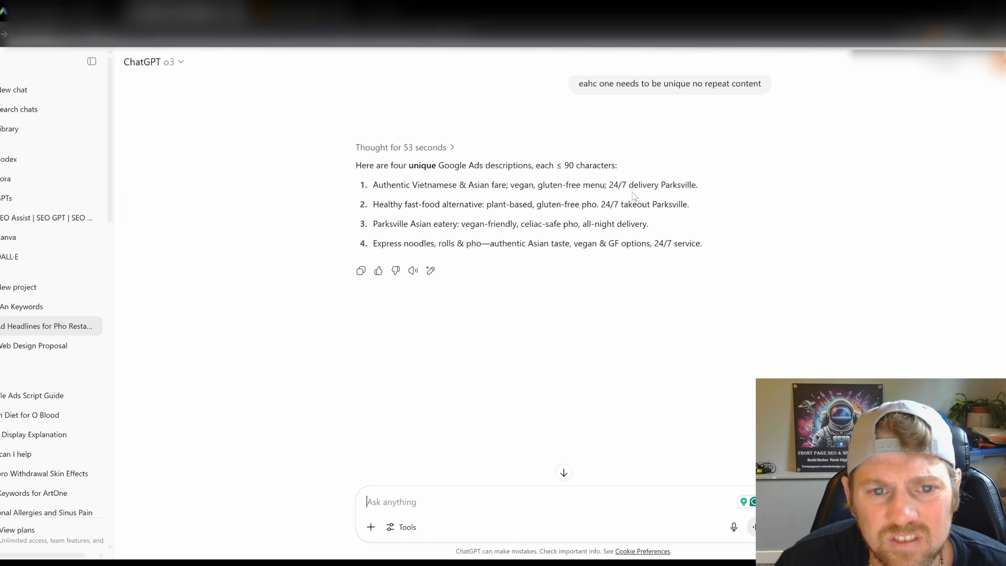
pyautogui.scroll(2, 488, 189)
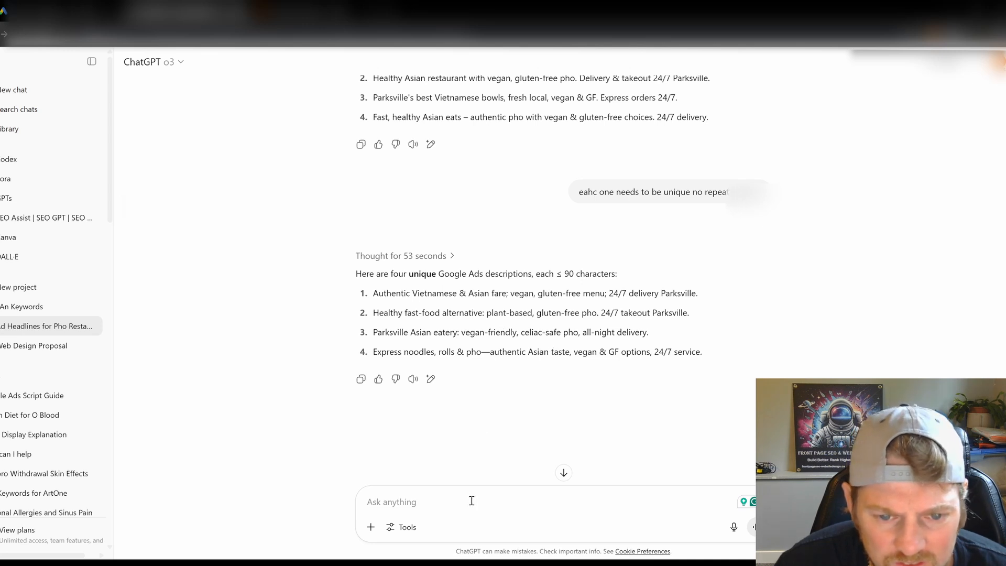
pyautogui.scroll(-3, 484, 398)
pyautogui.scroll(5, 477, 404)
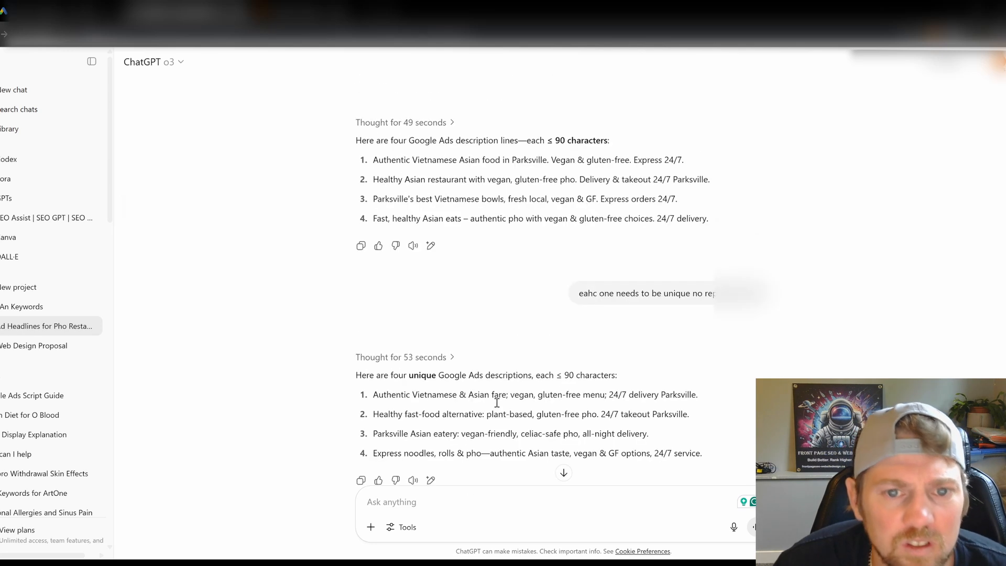
pyautogui.scroll(-2, 530, 427)
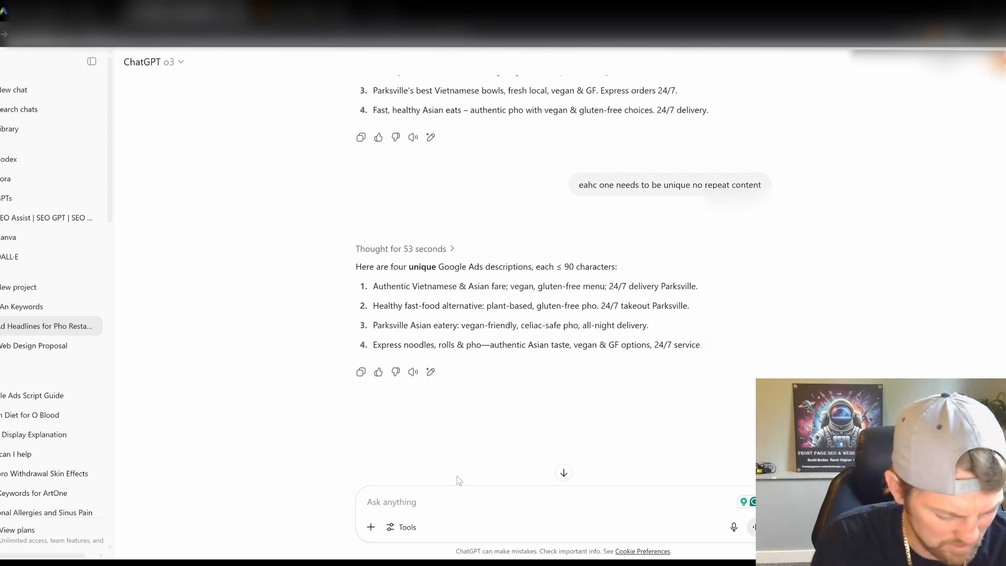
# Ask ChatGPT to make the descriptions more unique and more of a sales pitch, citing the repeated 24/7, gluten free and vegan wording.
pyautogui.write('there is a bunch')
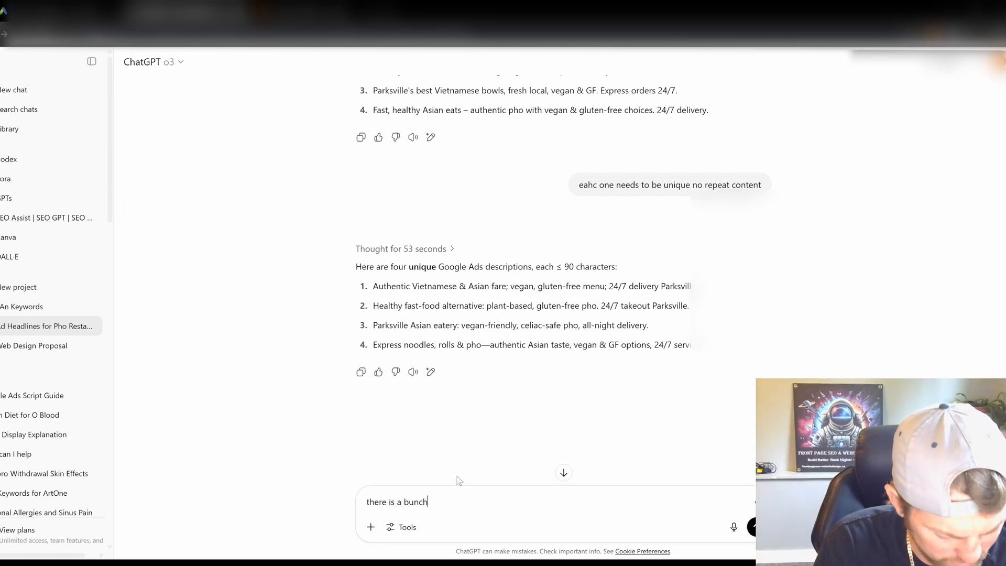
pyautogui.write(' of repeact c')
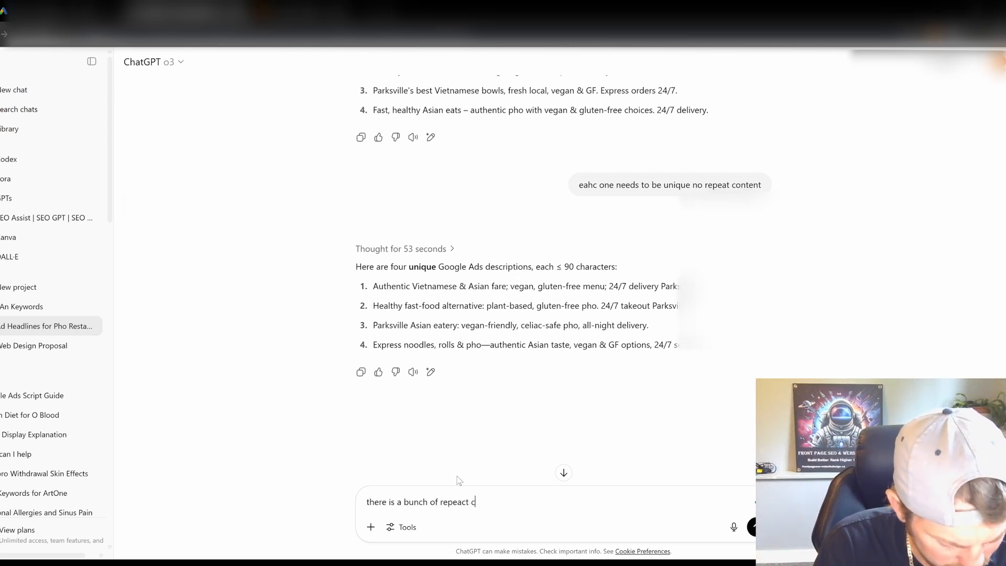
pyautogui.write('ontent in each o')
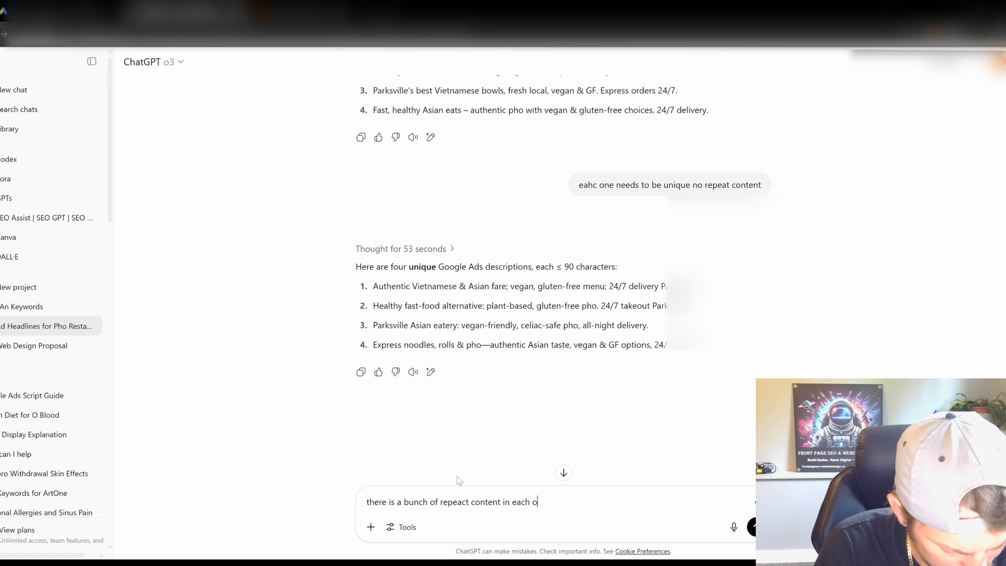
pyautogui.write('ne such as 24')
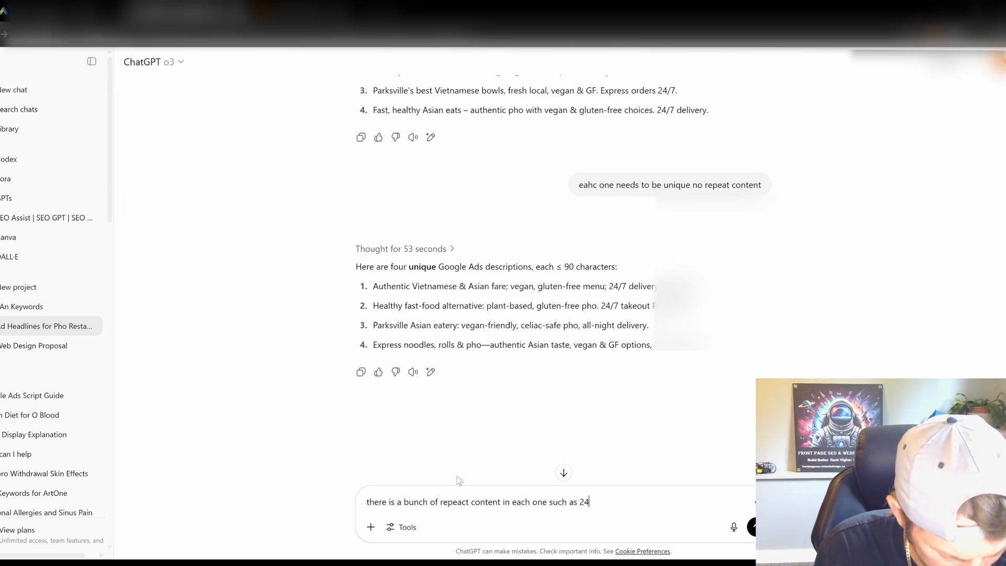
pyautogui.write('/7 and flu')
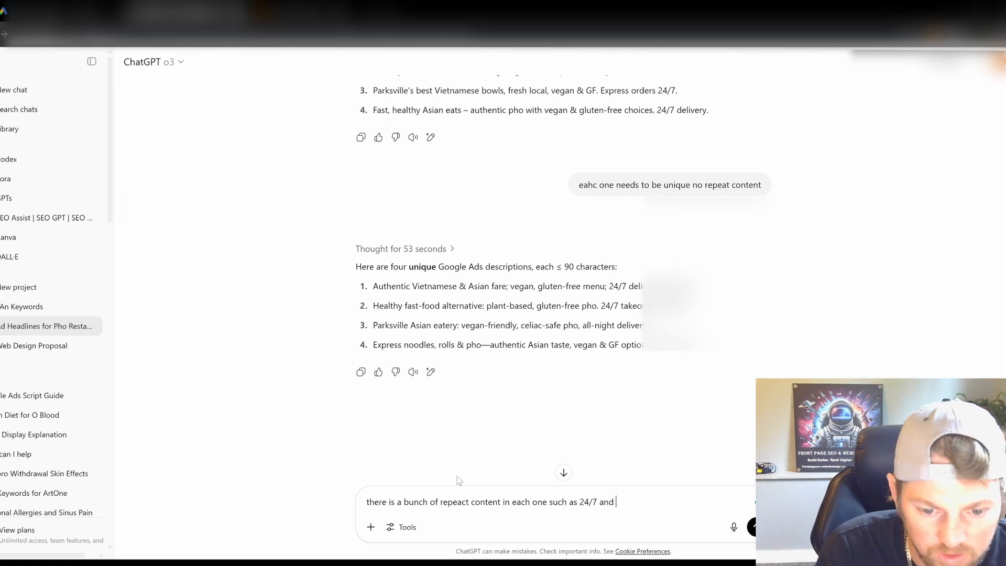
pyautogui.press('BackSpace')
pyautogui.press('BackSpace')
pyautogui.press('BackSpace')
pyautogui.write('gliten')
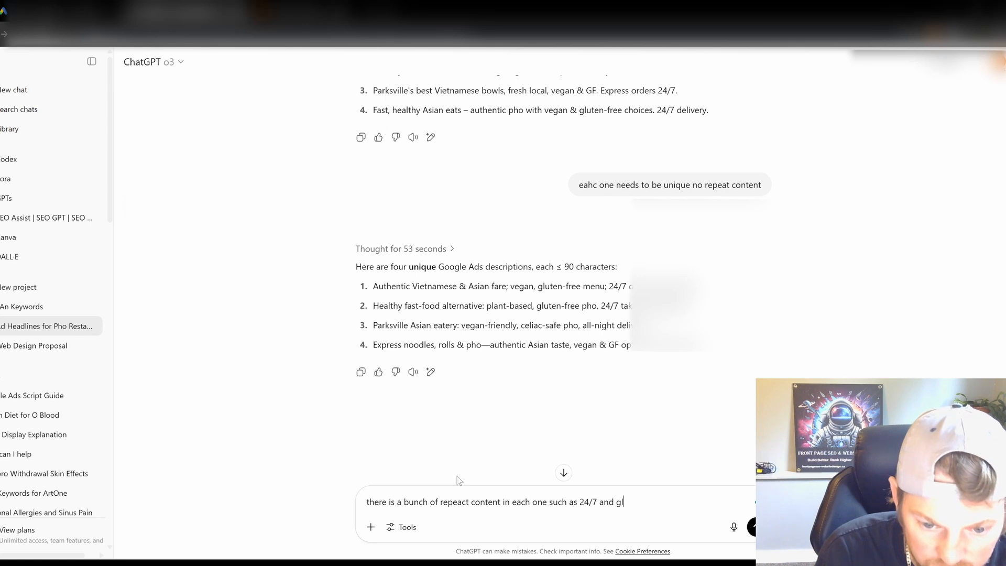
pyautogui.press('BackSpace')
pyautogui.press('BackSpace')
pyautogui.write('uten fre')
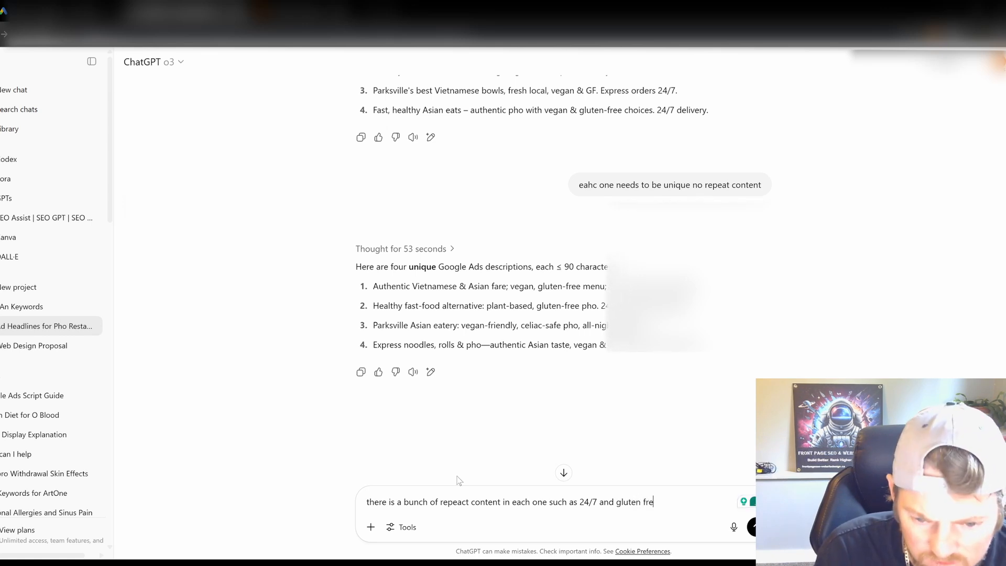
pyautogui.write('e and veg')
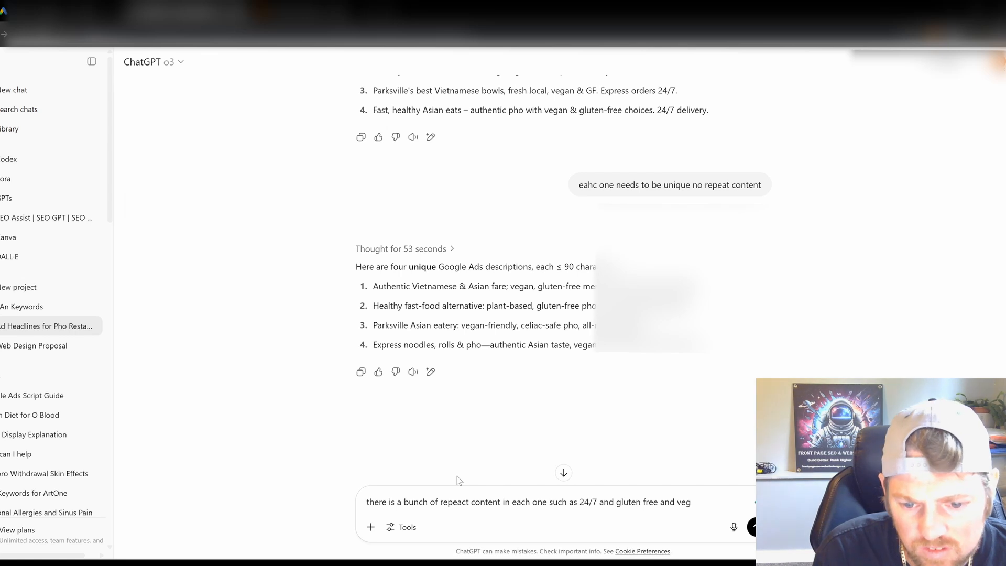
pyautogui.write('an make it more')
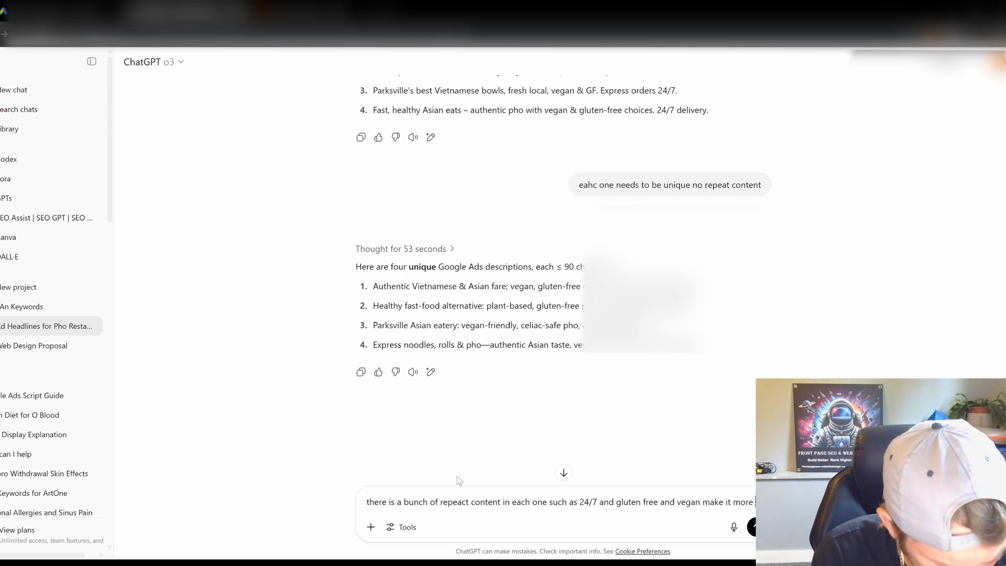
pyautogui.write(' unique and make it')
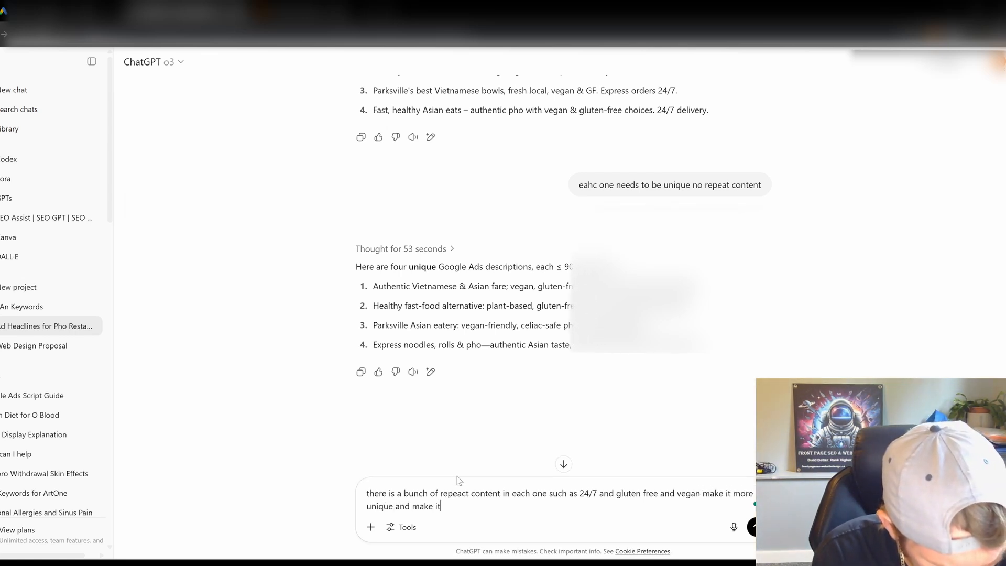
pyautogui.write(' more of a sales p')
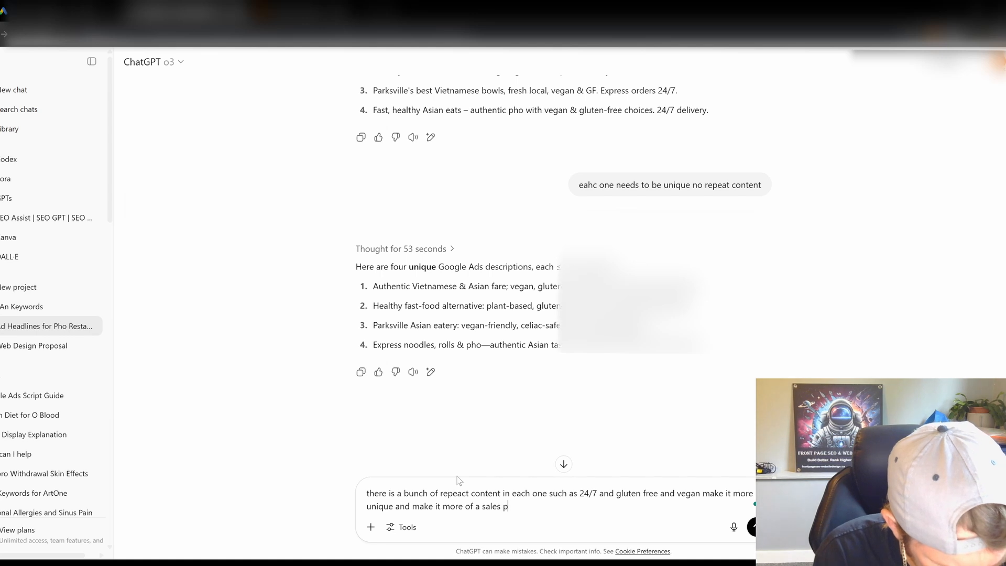
pyautogui.write('itch')
pyautogui.press('Return')
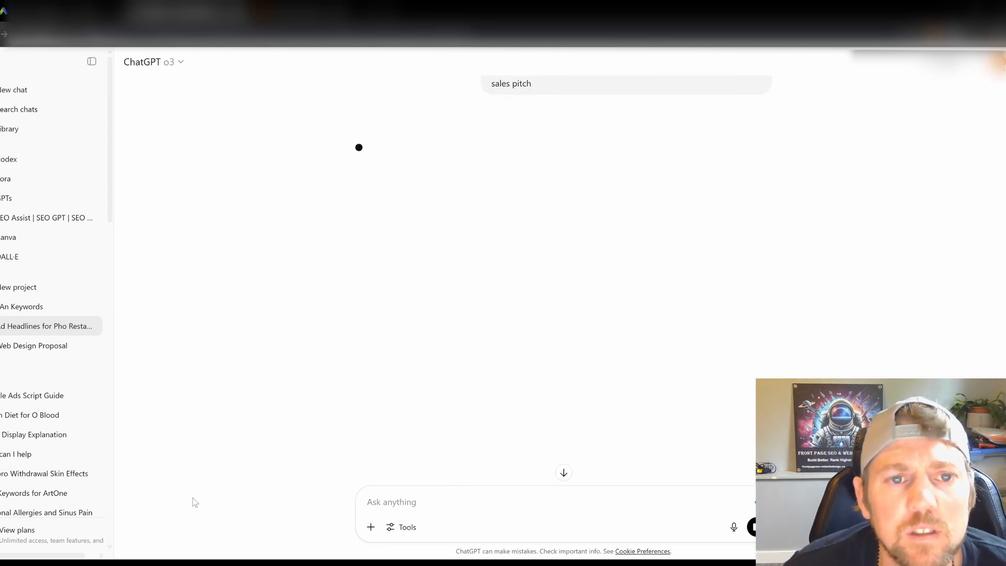
# Compare the previous four descriptions for repeated phrases and look at the available ChatGPT models while the reply generates.
pyautogui.scroll(3, 520, 231)
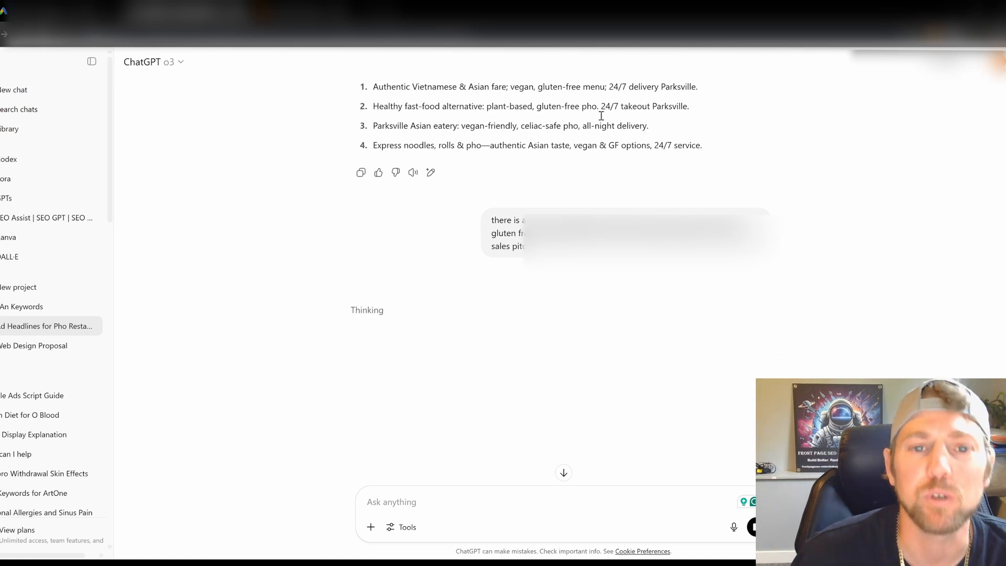
pyautogui.moveTo(523, 107); pyautogui.dragTo(620, 106)
pyautogui.moveTo(544, 86); pyautogui.dragTo(647, 86)
pyautogui.click(701, 93)
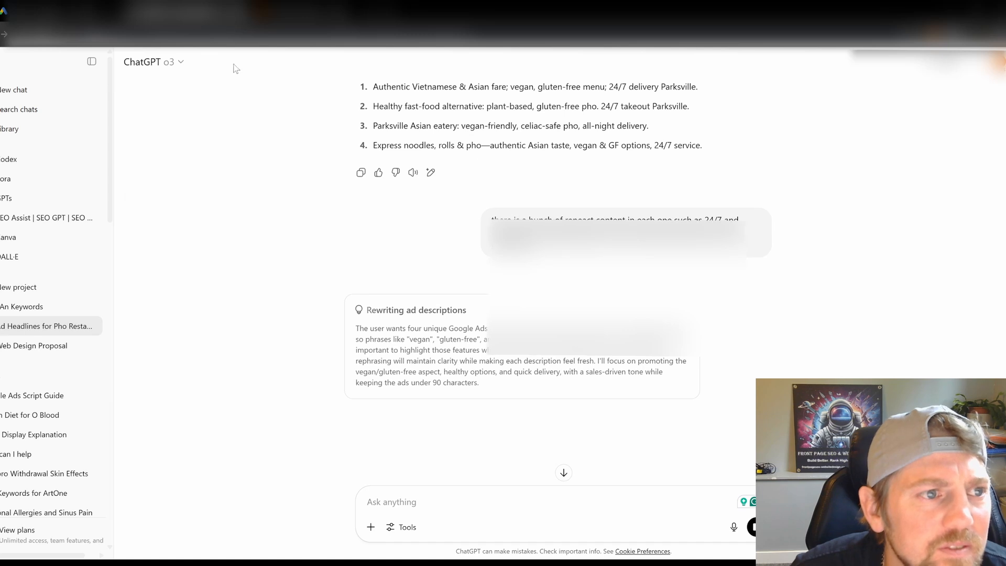
pyautogui.click(178, 62)
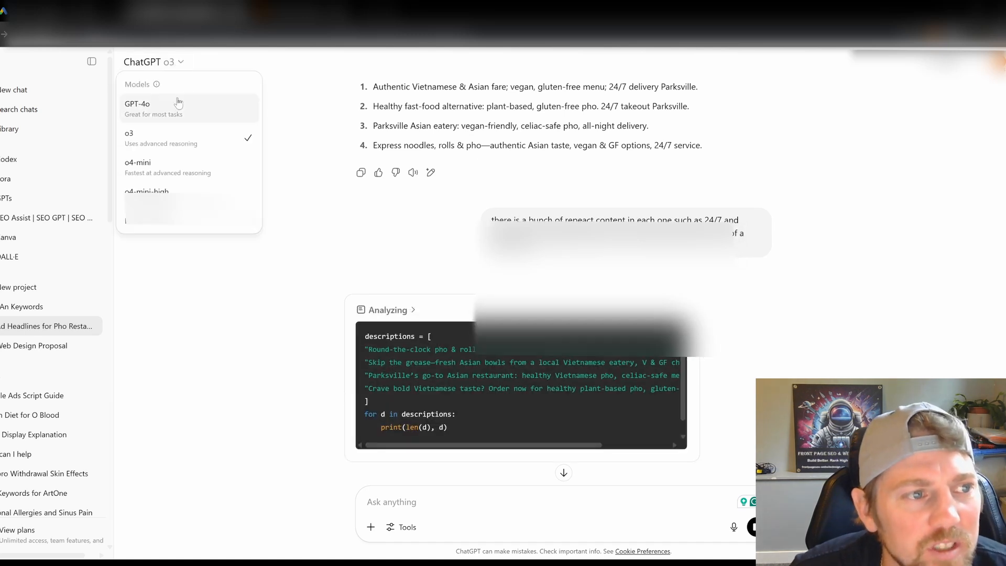
pyautogui.click(318, 149)
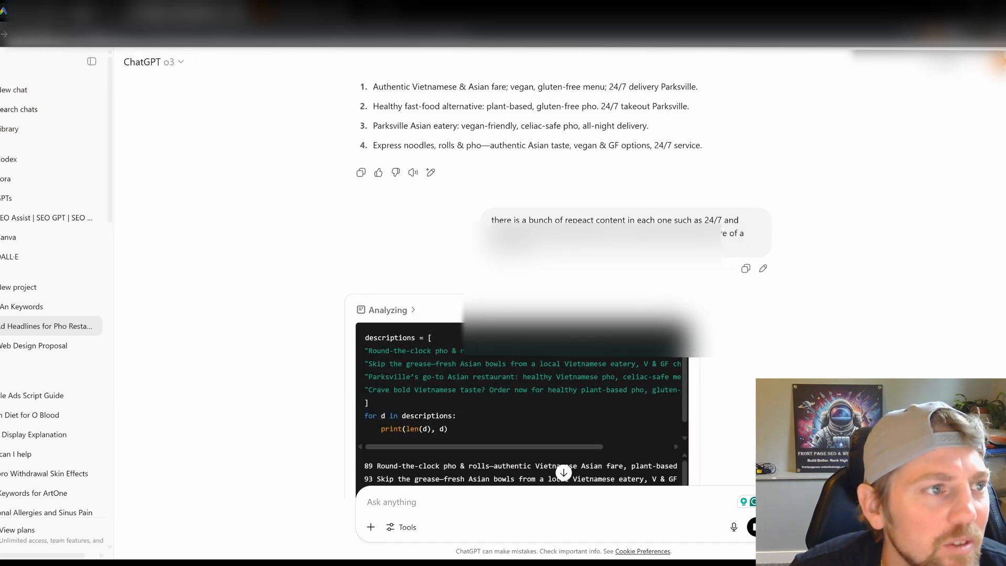
# Switch to the Google Ads campaign and check the ad strength recommendation about including popular keywords.
pyautogui.click(296, 10)
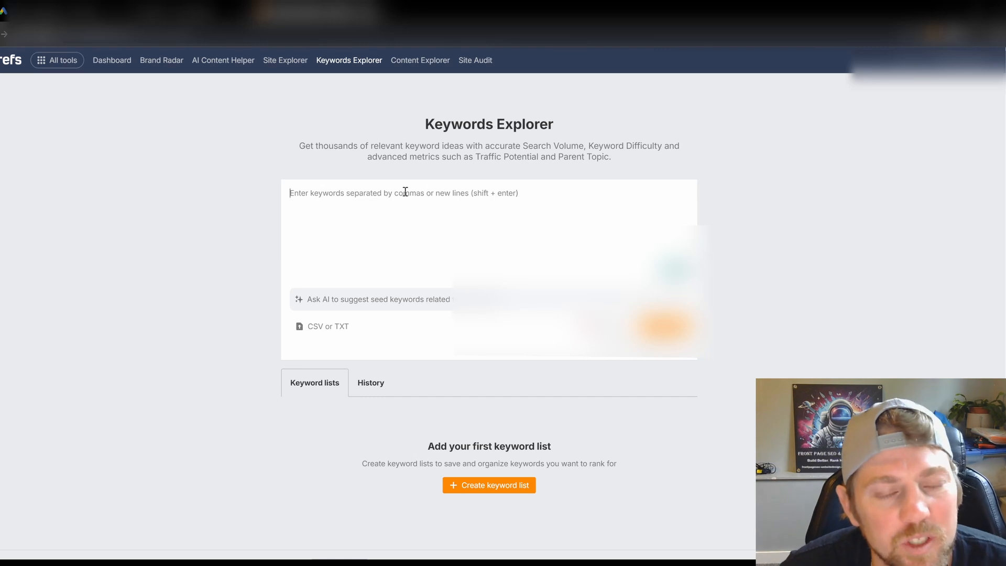
pyautogui.click(158, 12)
pyautogui.click(65, 14)
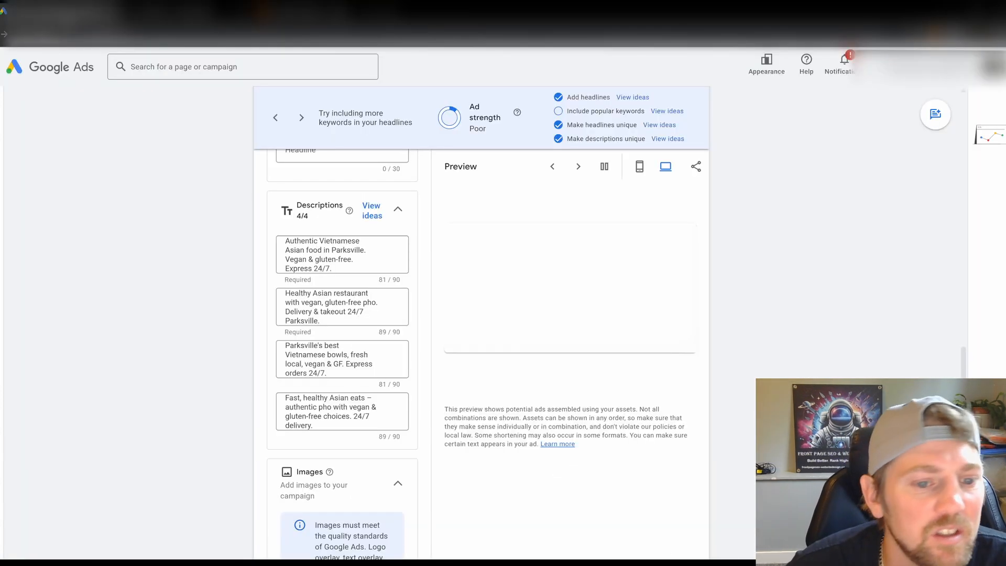
# Switch to Ahrefs Keywords Explorer, search for "restaurant" in Canada and list its matching terms.
pyautogui.click(317, 12)
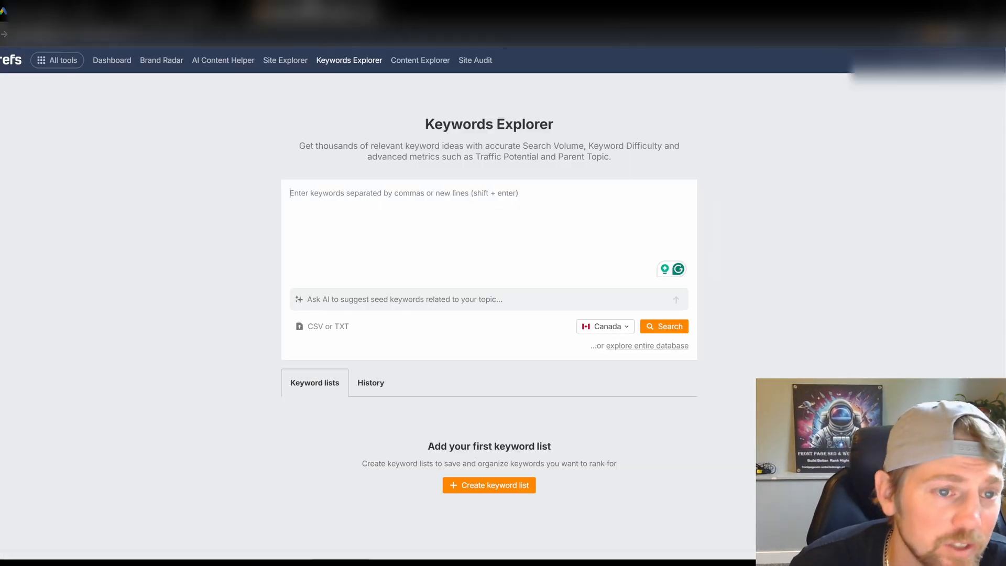
pyautogui.click(449, 218)
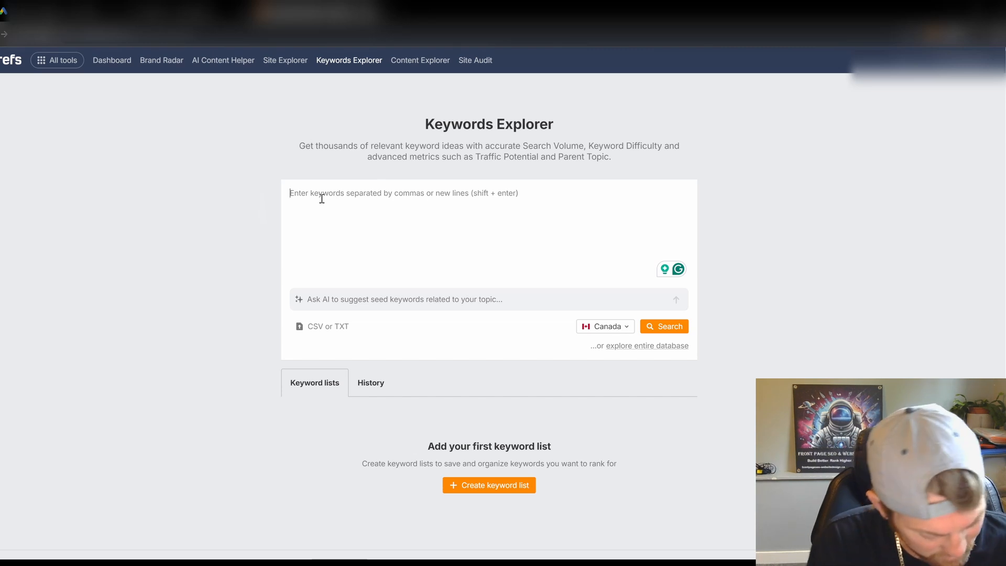
pyautogui.write('restaurant')
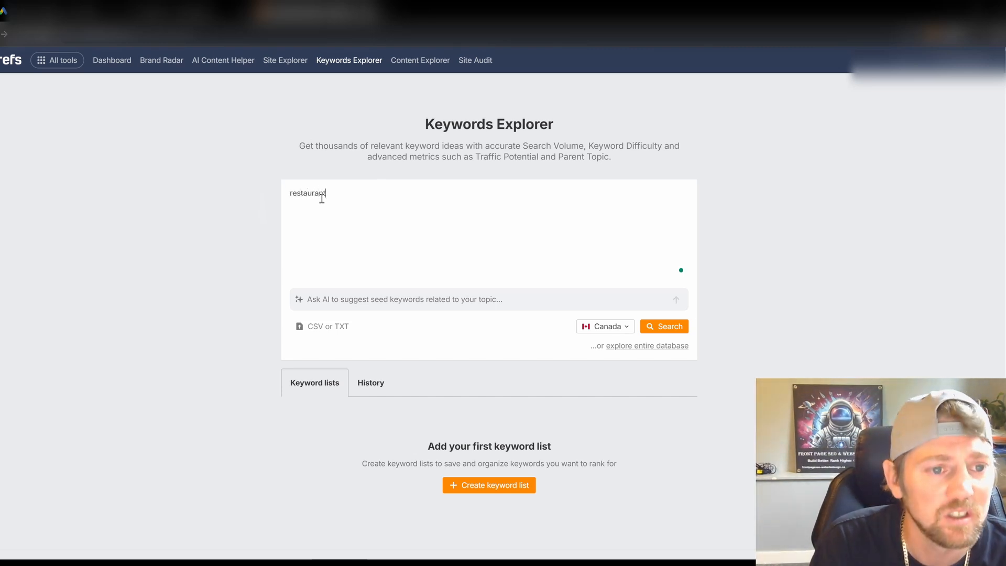
pyautogui.write('s')
pyautogui.press('BackSpace')
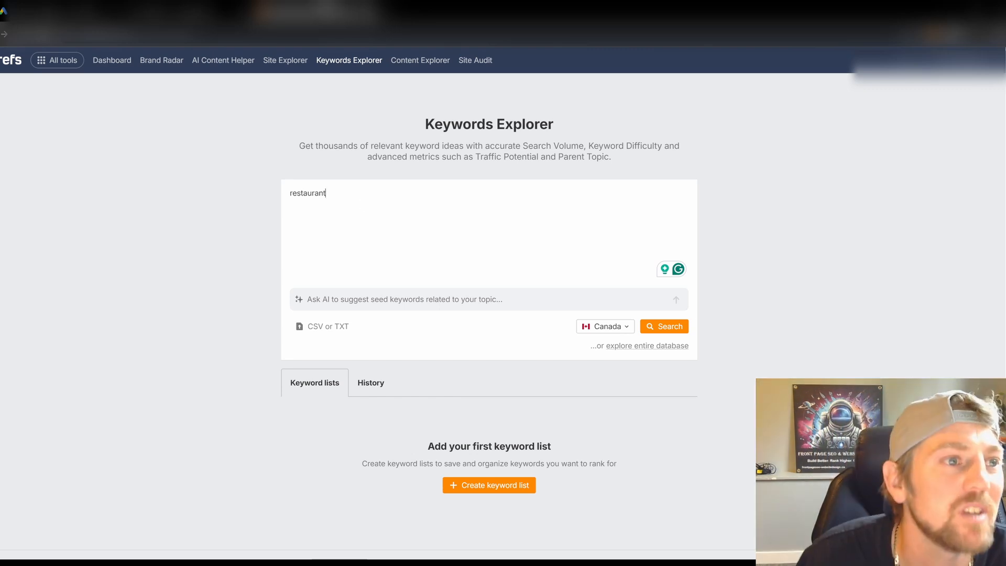
pyautogui.click(678, 334)
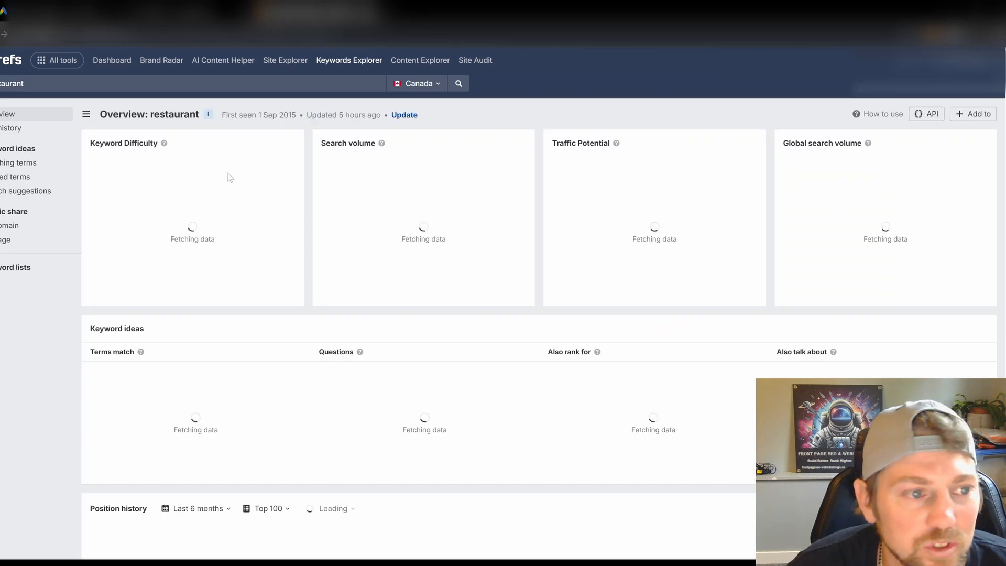
pyautogui.click(7, 165)
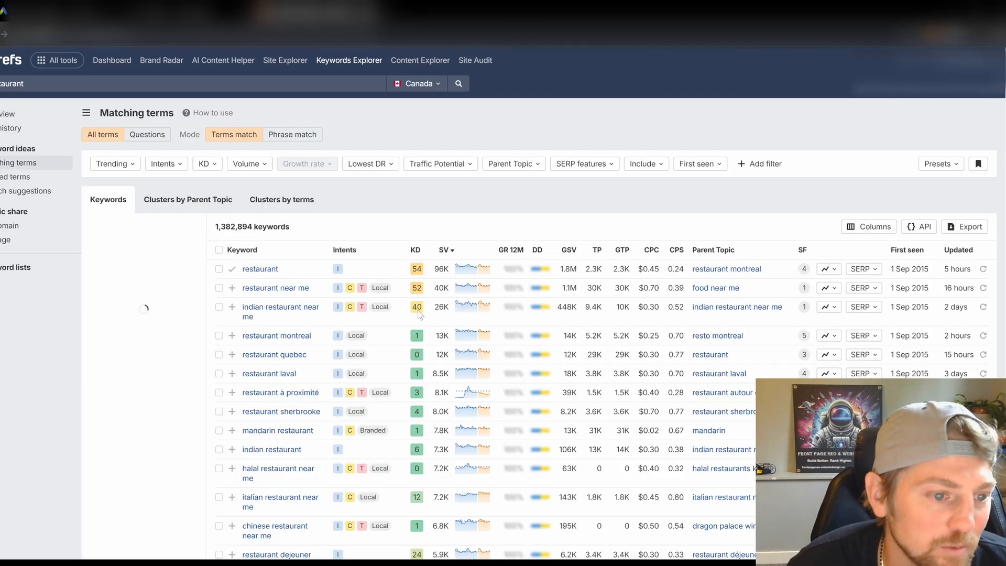
# Select the keywords "restaurant", "restaurant near me" and "vegetarian restaurant near me" in the matching terms.
pyautogui.click(219, 269)
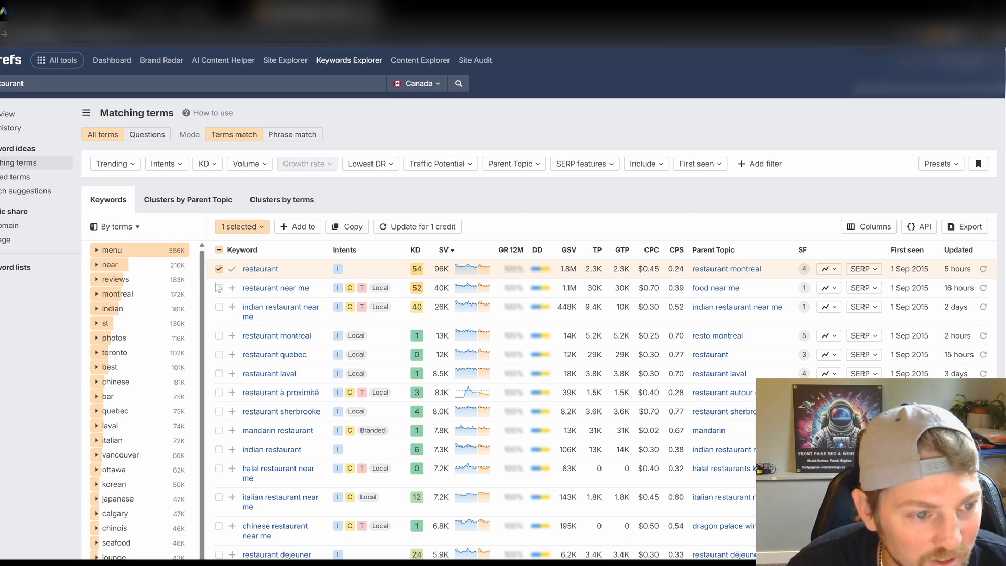
pyautogui.click(219, 288)
pyautogui.scroll(-3, 243, 331)
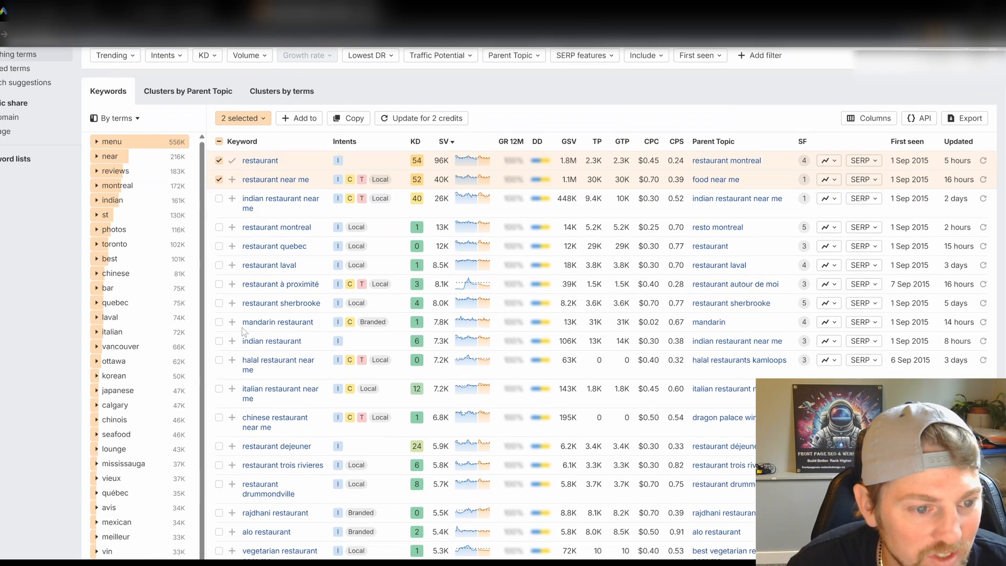
pyautogui.scroll(-3, 236, 338)
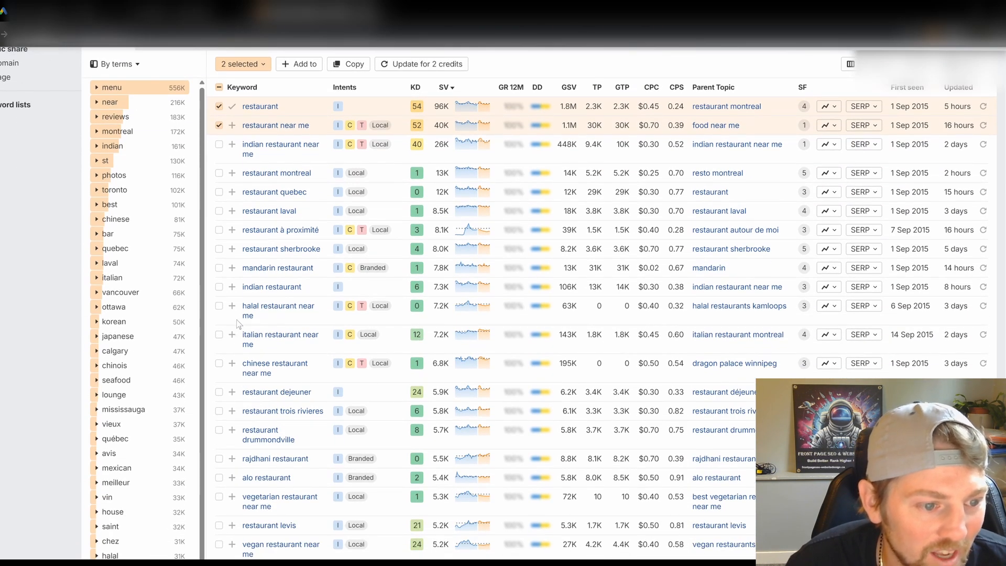
pyautogui.scroll(-2, 231, 322)
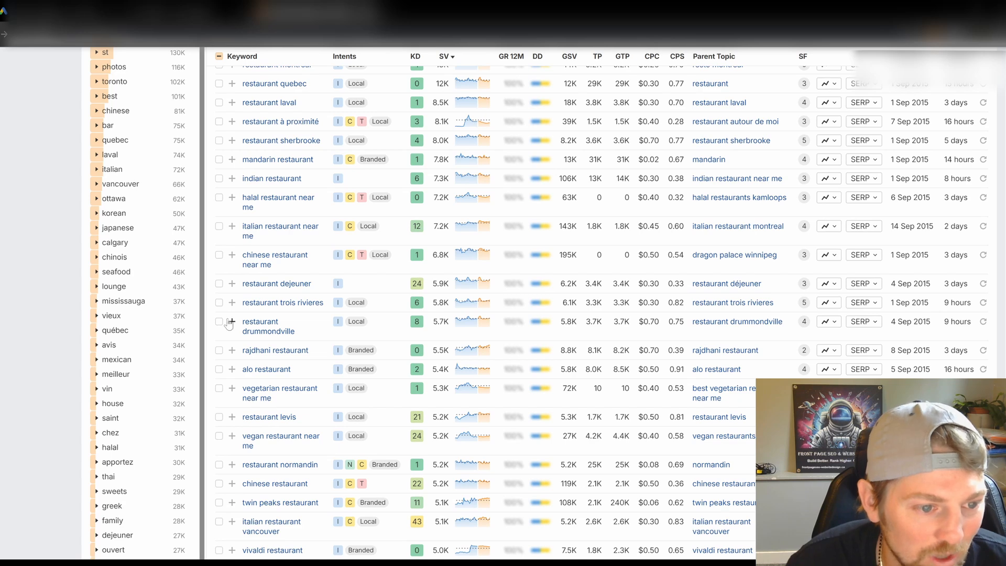
pyautogui.scroll(-2, 230, 323)
pyautogui.scroll(-2, 227, 302)
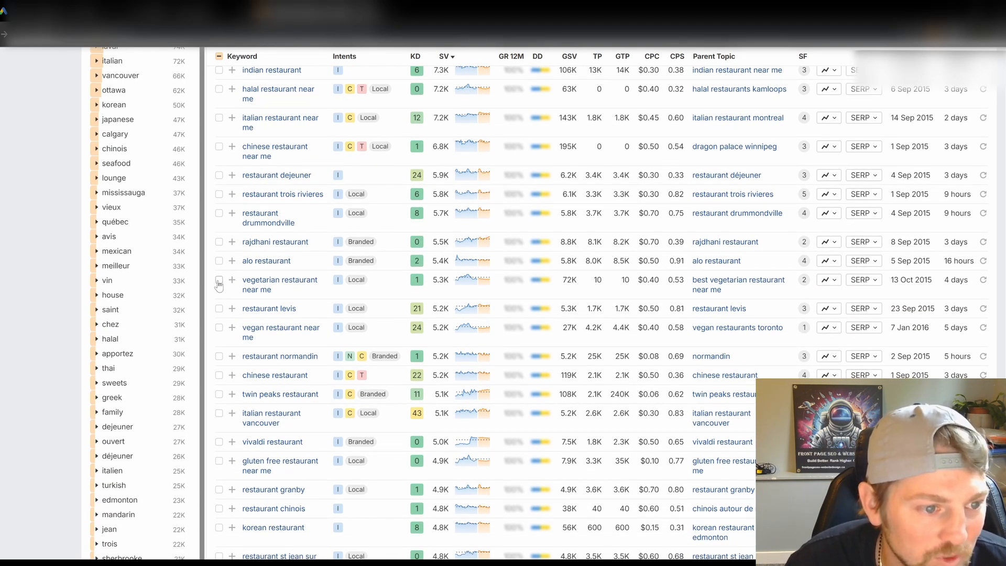
pyautogui.click(219, 280)
# Add "gluten free restaurant near me", "vegan restaurant" and "vietnamese restaurant near me" to the keyword selection.
pyautogui.scroll(-1, 227, 329)
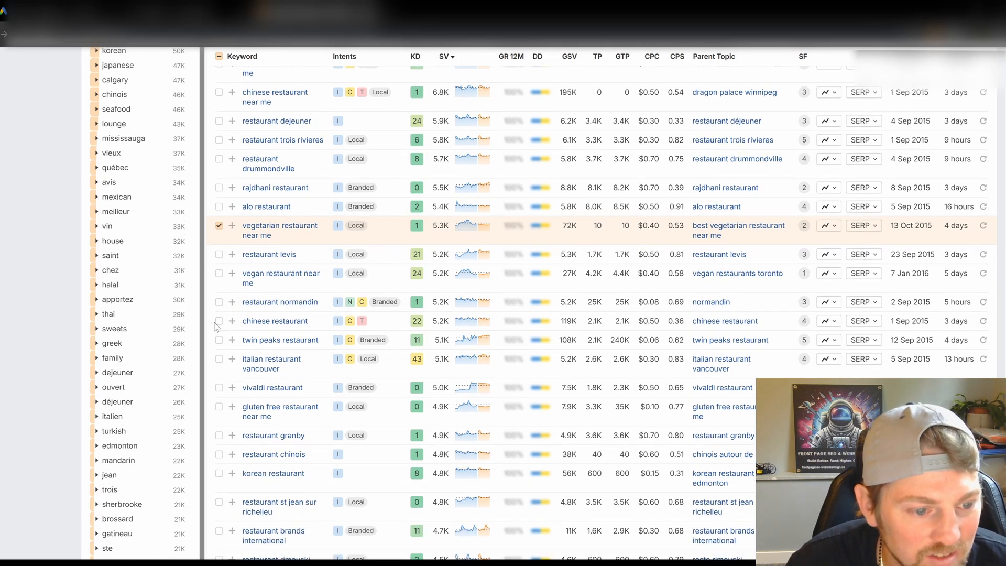
pyautogui.scroll(-1, 217, 326)
pyautogui.click(219, 353)
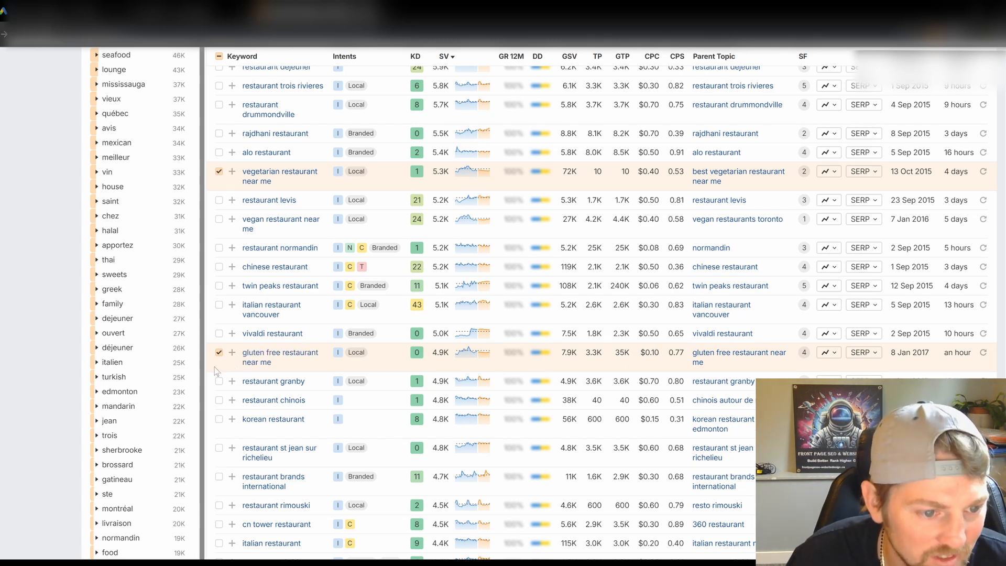
pyautogui.scroll(-1, 217, 372)
pyautogui.scroll(-1, 217, 372)
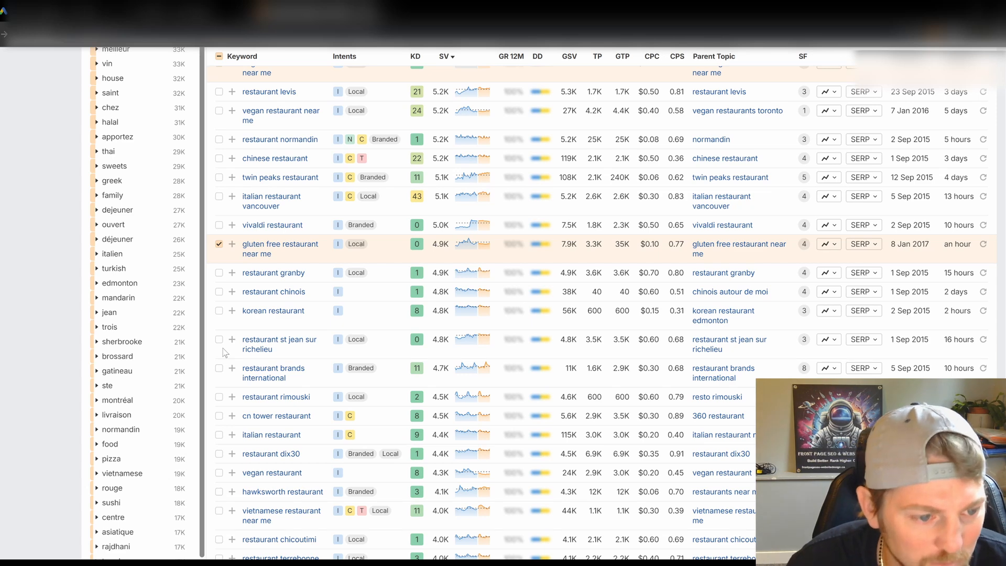
pyautogui.scroll(-1, 224, 385)
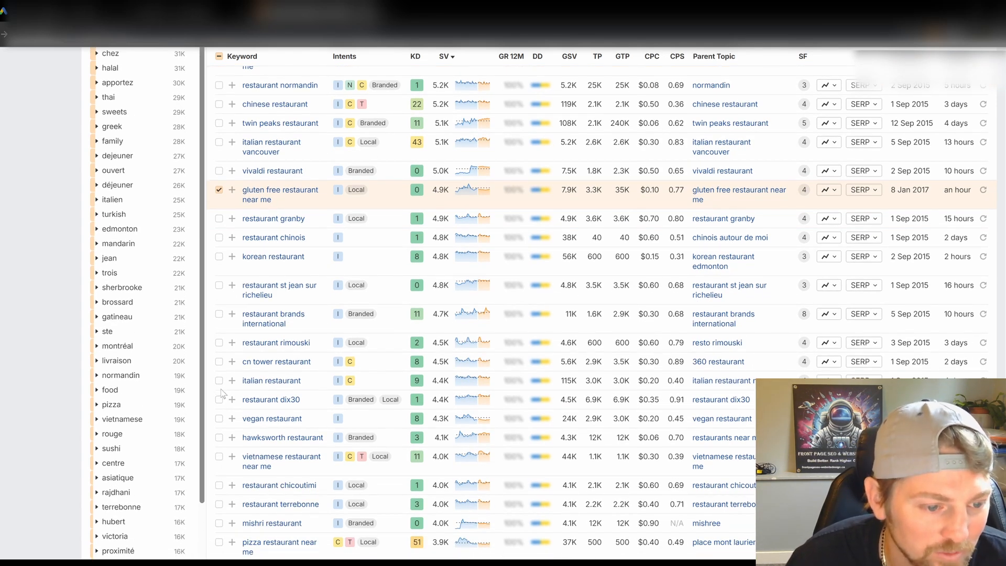
pyautogui.click(219, 418)
pyautogui.scroll(-1, 219, 419)
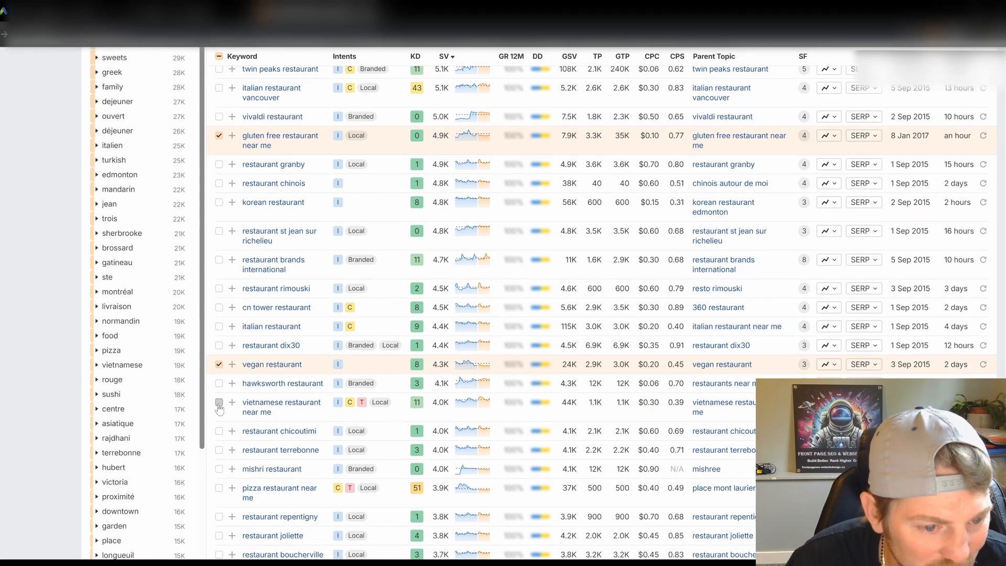
pyautogui.click(219, 403)
pyautogui.scroll(-1, 220, 414)
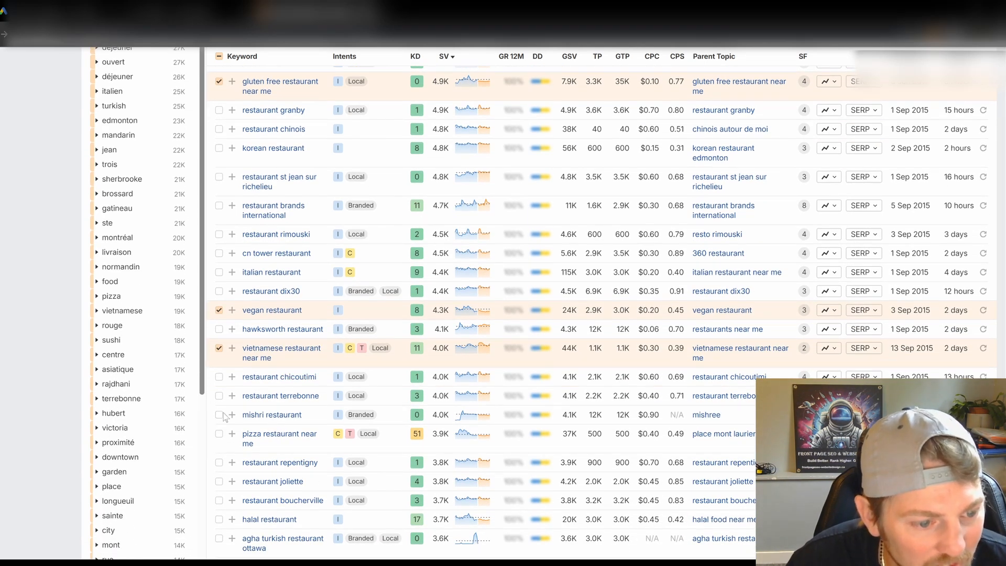
# Go to page 2 of the matching terms and select the keyword "vegetarian restaurant".
pyautogui.scroll(-2, 231, 430)
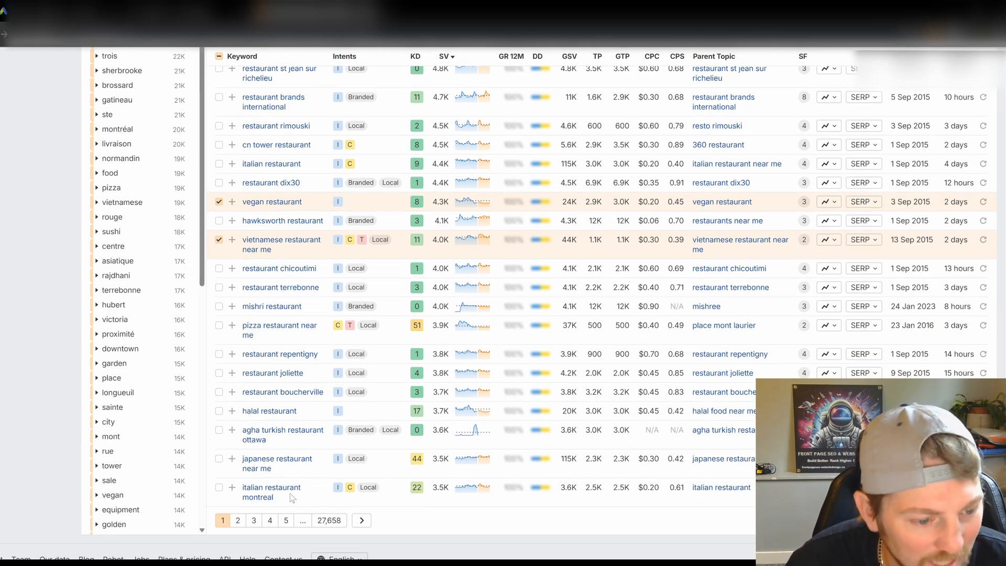
pyautogui.click(238, 521)
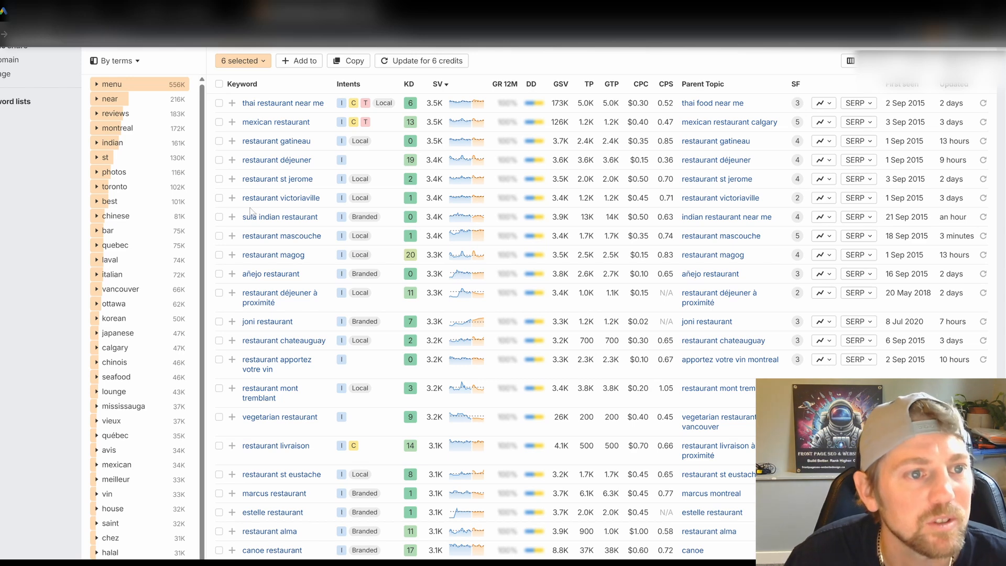
pyautogui.scroll(3, 251, 212)
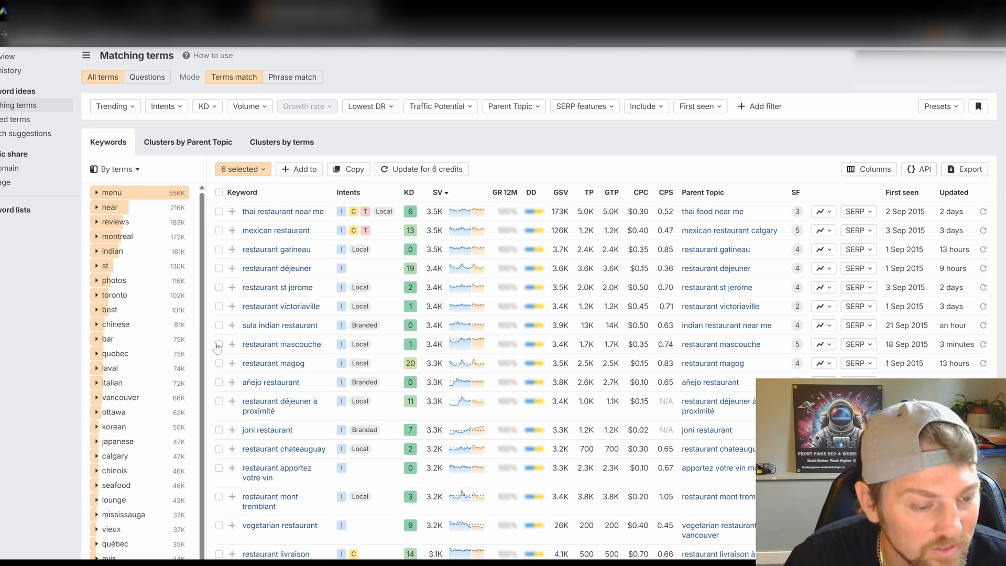
pyautogui.scroll(-2, 221, 356)
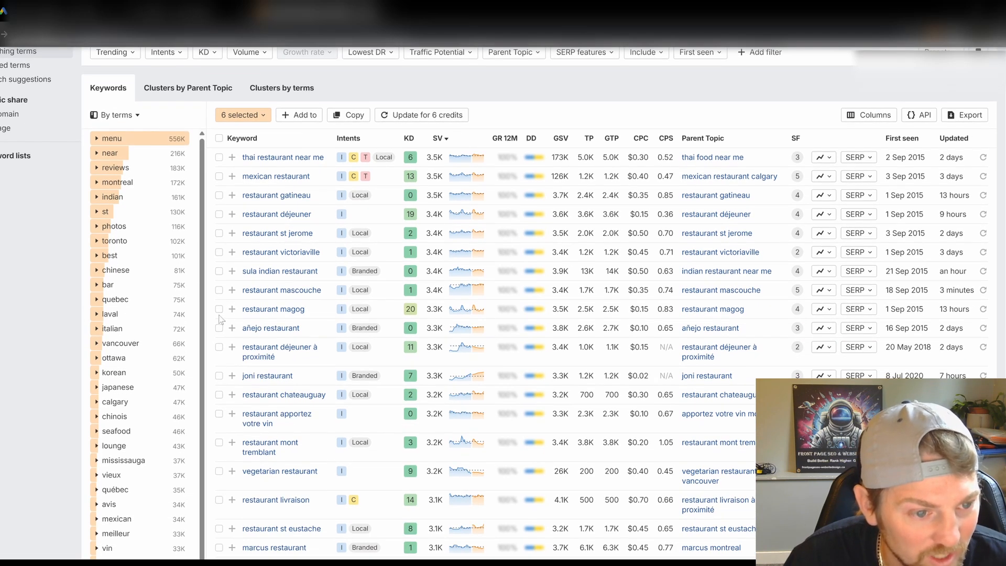
pyautogui.scroll(-2, 227, 419)
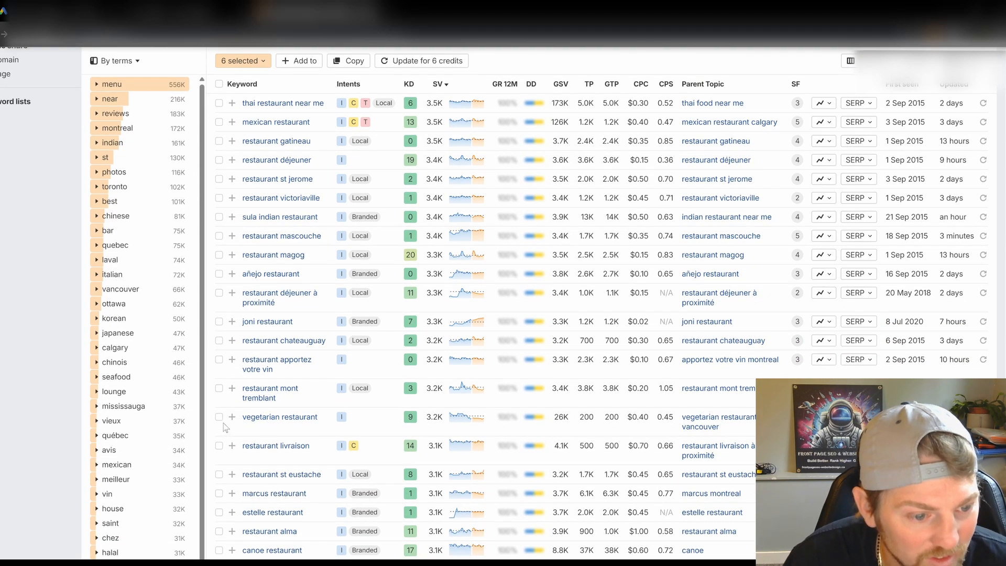
pyautogui.click(219, 417)
# Examine the remaining keywords on page 2 for more cuisine or dietary restaurant terms.
pyautogui.scroll(-2, 226, 430)
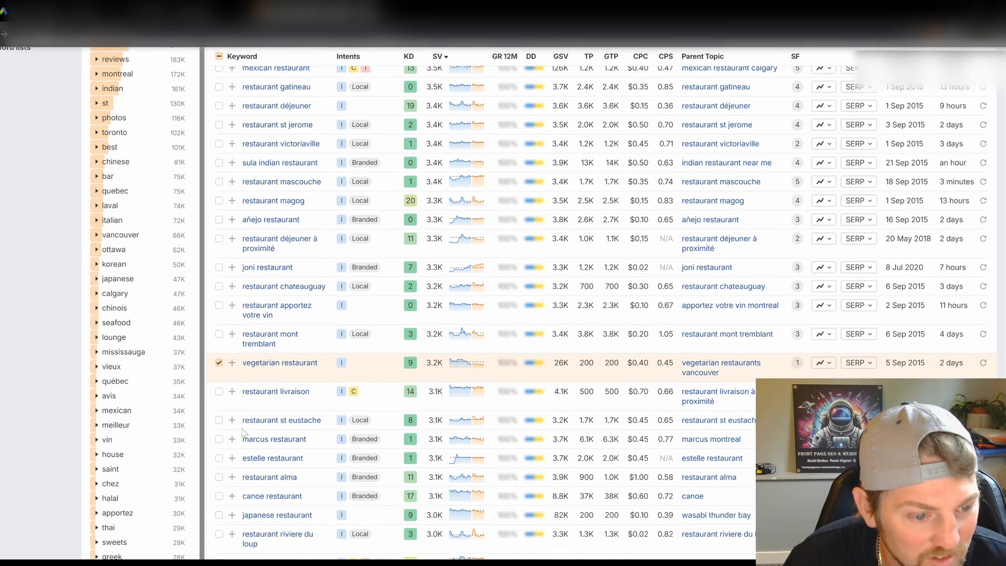
pyautogui.scroll(-2, 227, 433)
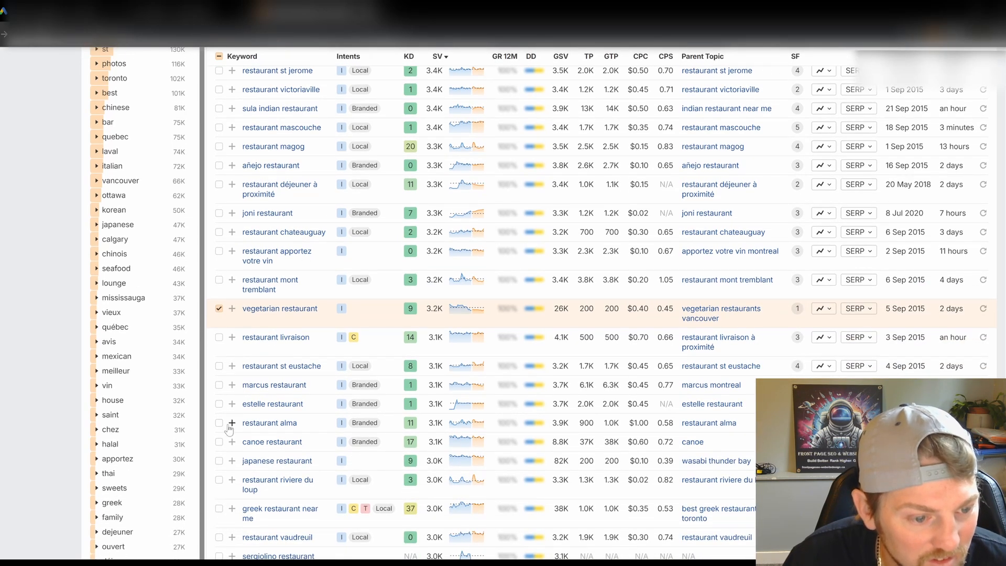
pyautogui.scroll(-2, 222, 437)
pyautogui.scroll(-2, 219, 414)
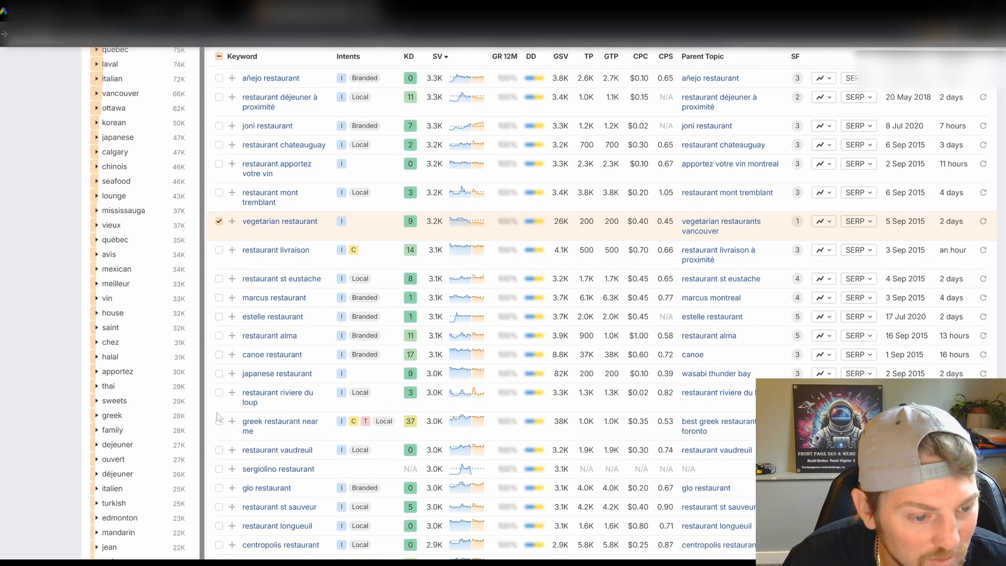
pyautogui.scroll(-2, 223, 405)
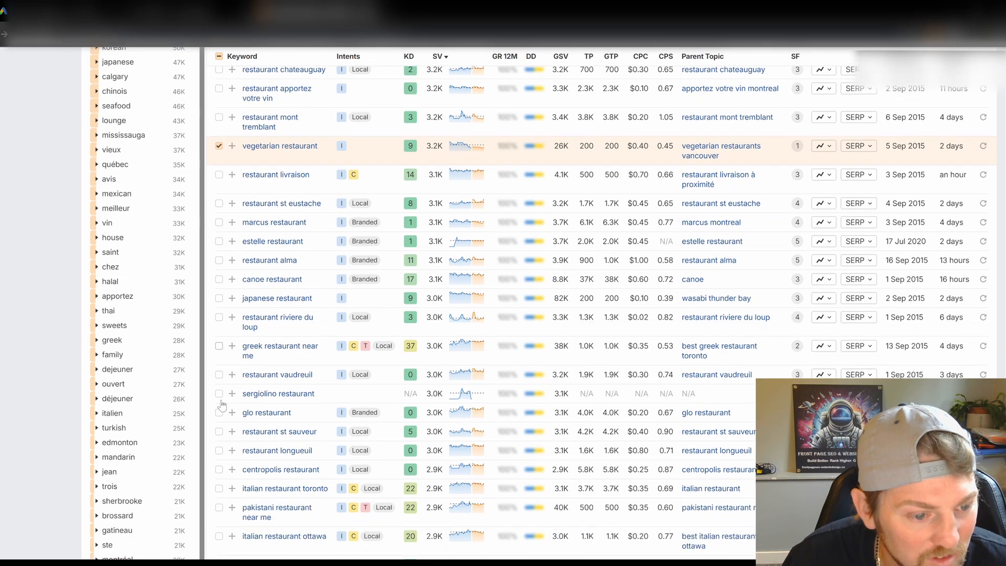
pyautogui.scroll(-8, 222, 403)
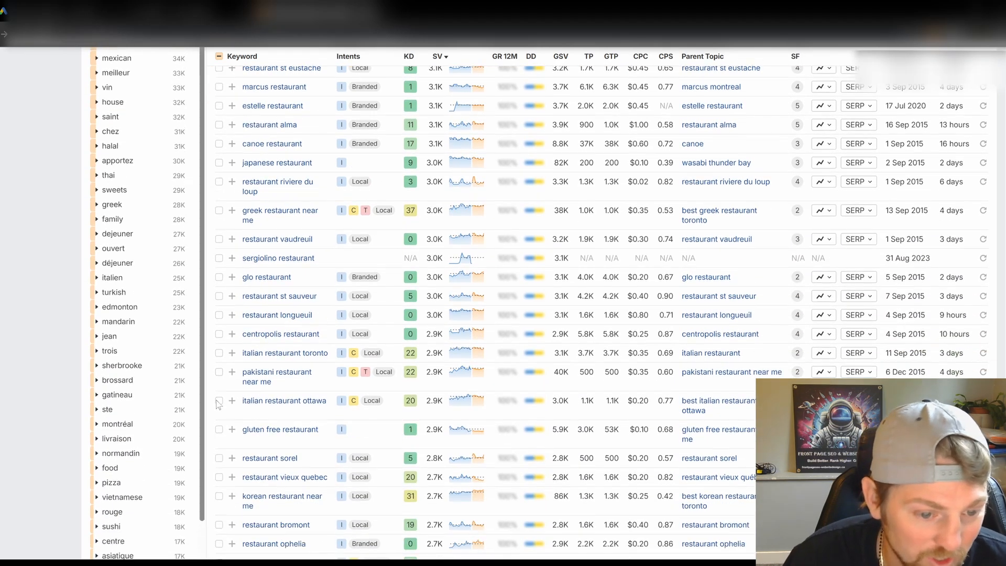
pyautogui.scroll(-2, 218, 404)
pyautogui.scroll(-4, 218, 405)
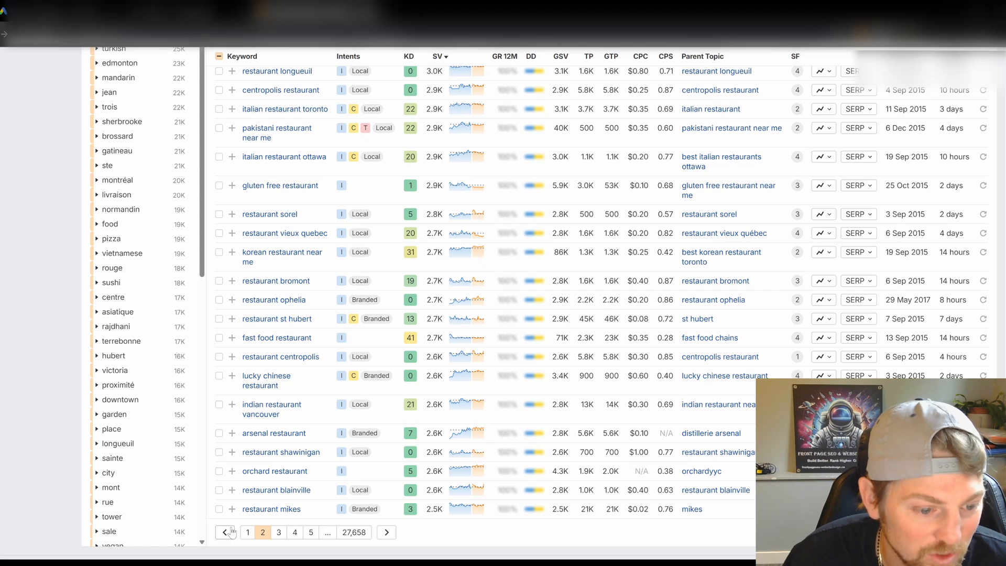
# Go to page 3 of the matching terms and examine its keywords through to the end.
pyautogui.click(279, 532)
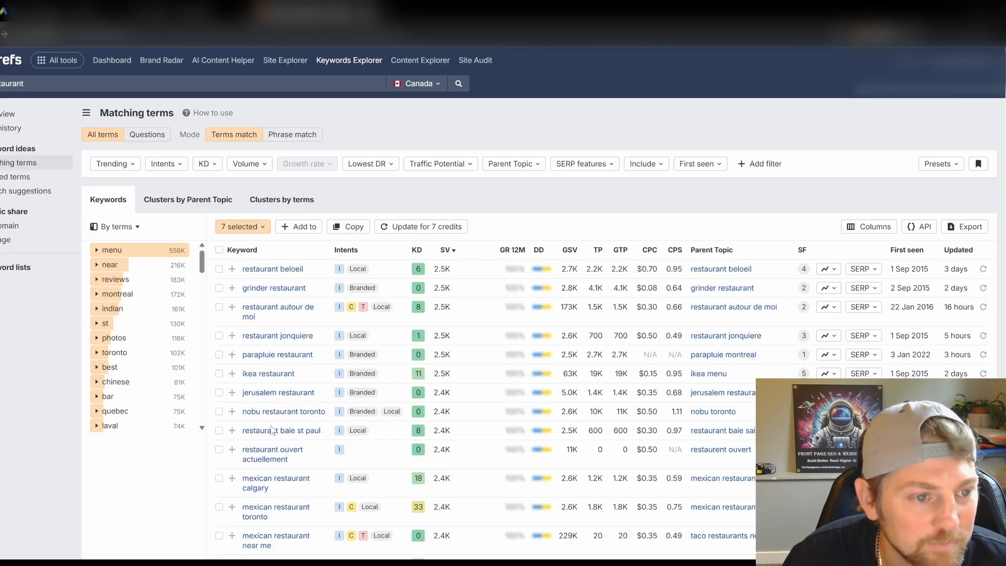
pyautogui.scroll(-4, 260, 296)
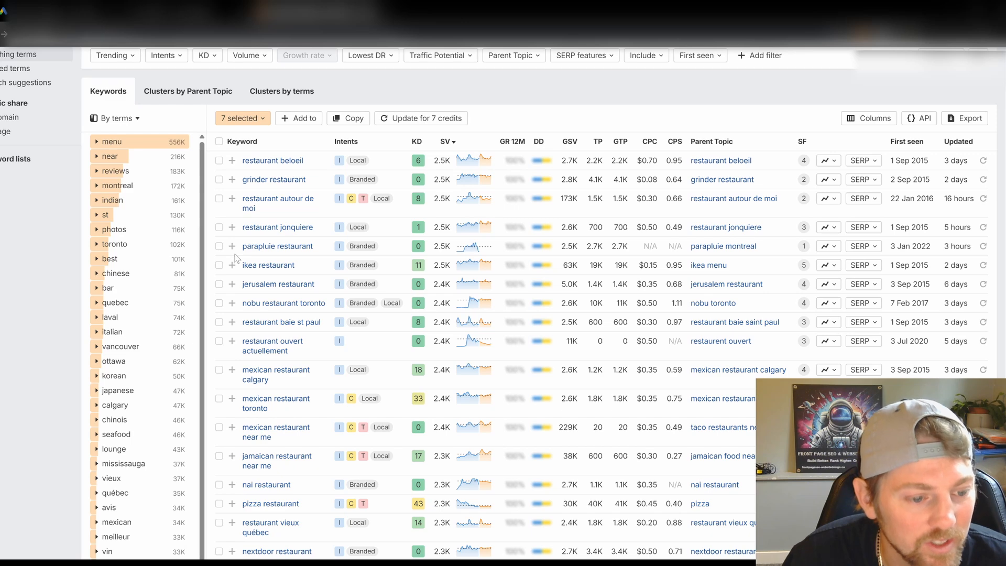
pyautogui.scroll(-3, 234, 294)
pyautogui.scroll(-3, 233, 354)
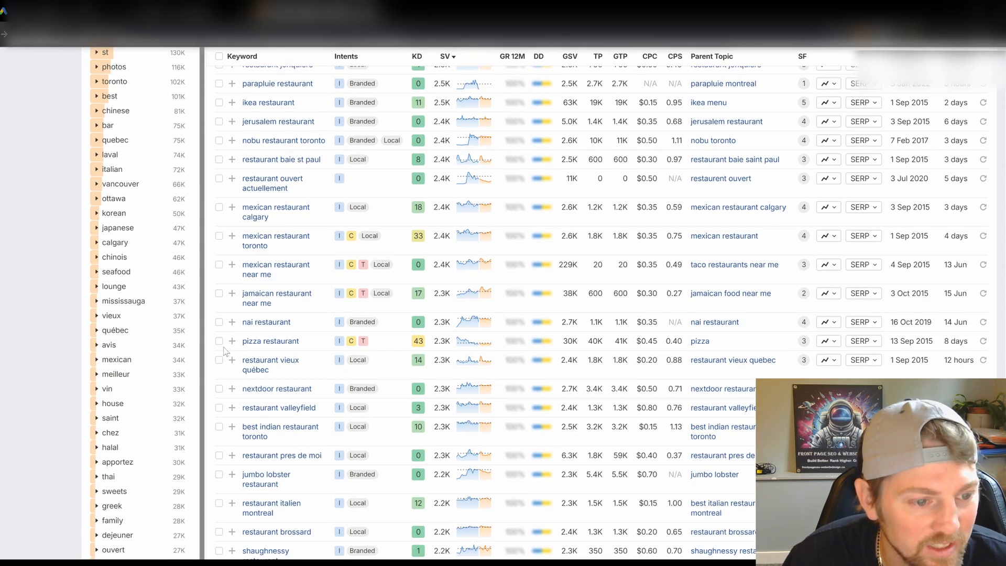
pyautogui.scroll(-4, 224, 349)
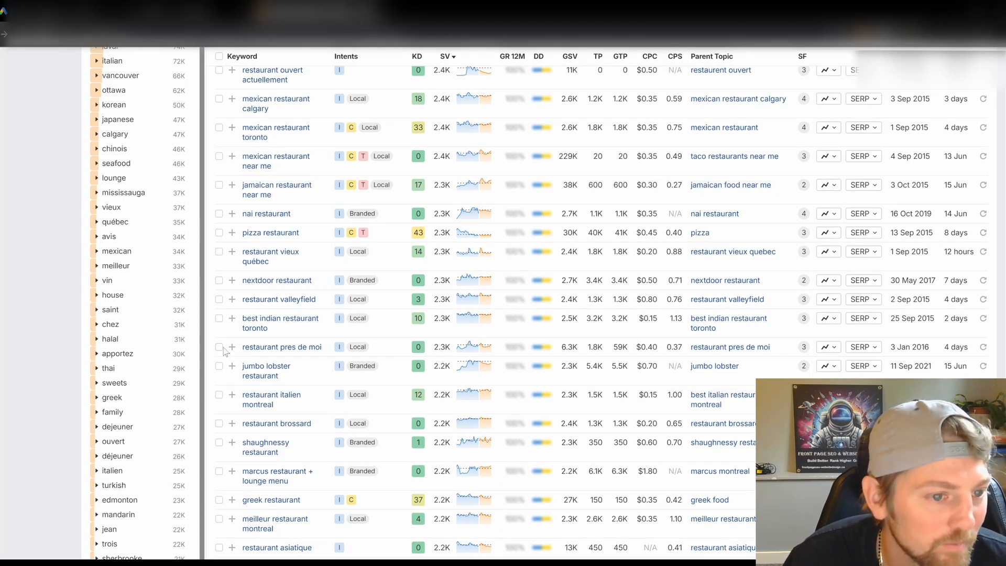
pyautogui.scroll(-4, 221, 354)
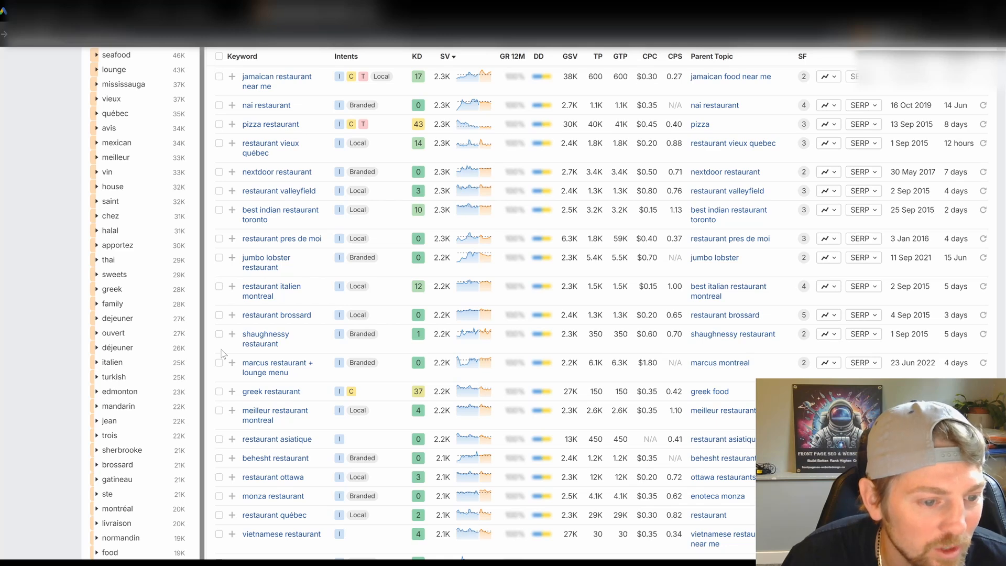
pyautogui.scroll(-4, 223, 354)
pyautogui.scroll(-4, 222, 355)
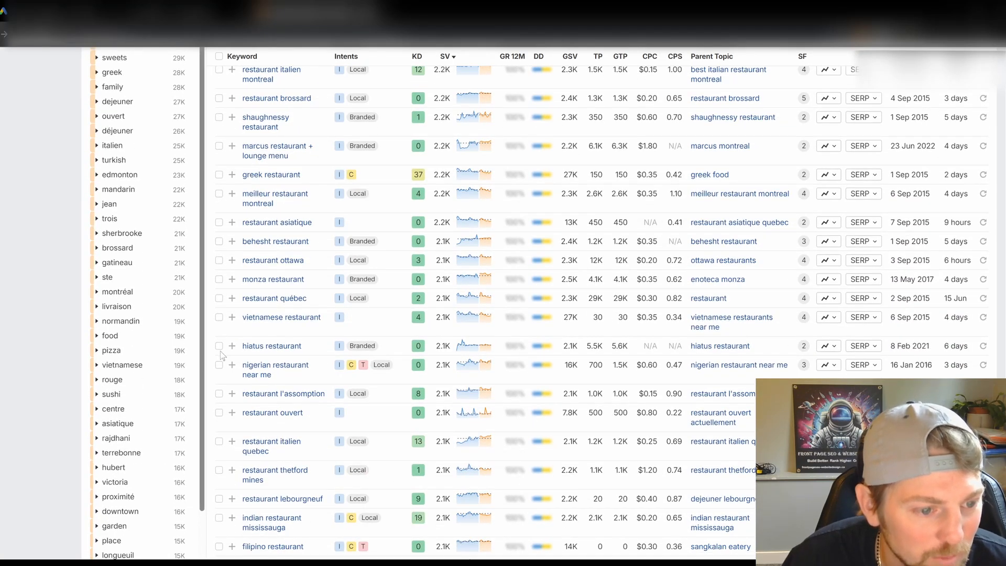
pyautogui.scroll(-8, 221, 356)
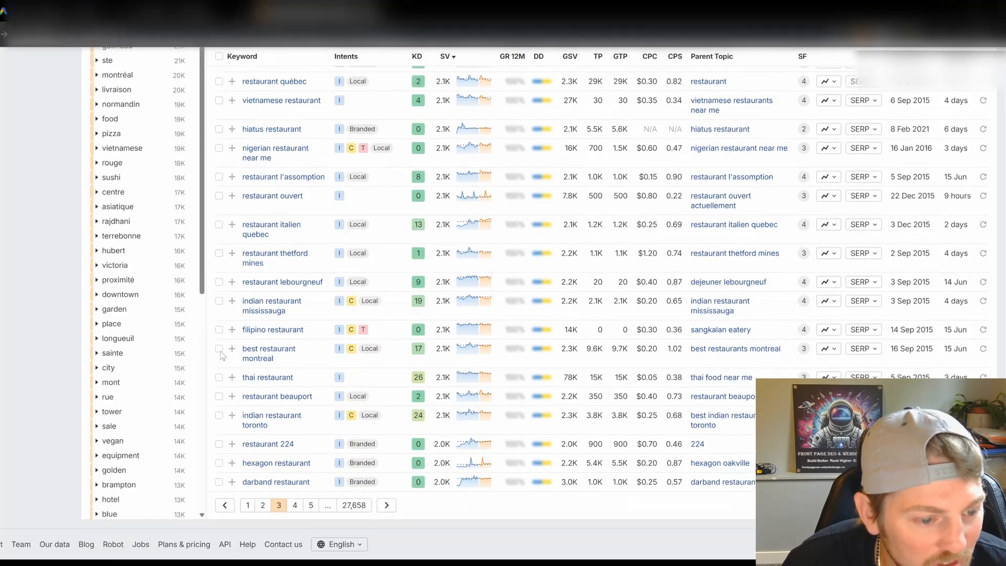
pyautogui.scroll(-1, 222, 356)
# Go to page 4 of the matching terms and select the keyword "asian restaurant near me".
pyautogui.click(294, 479)
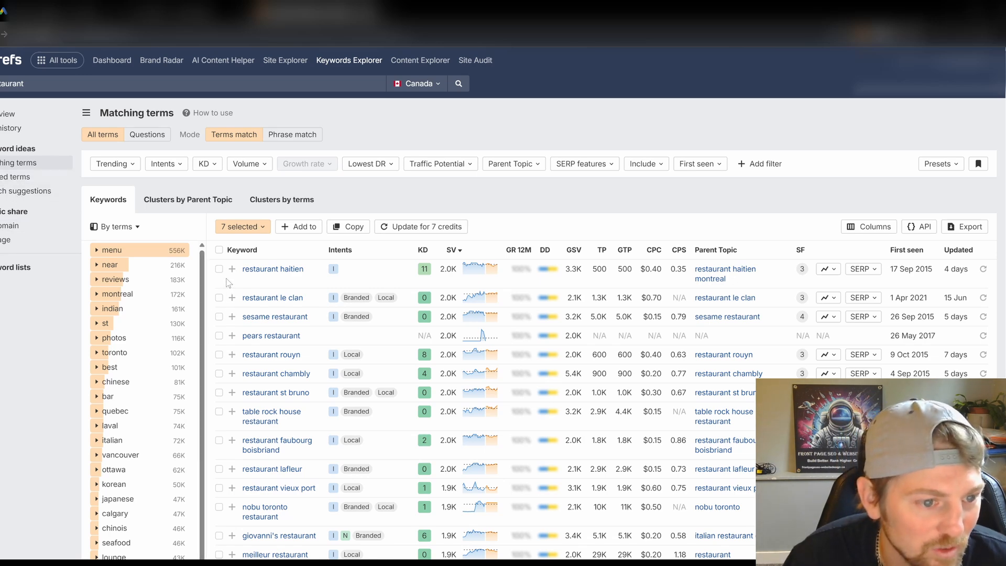
pyautogui.scroll(-1, 227, 284)
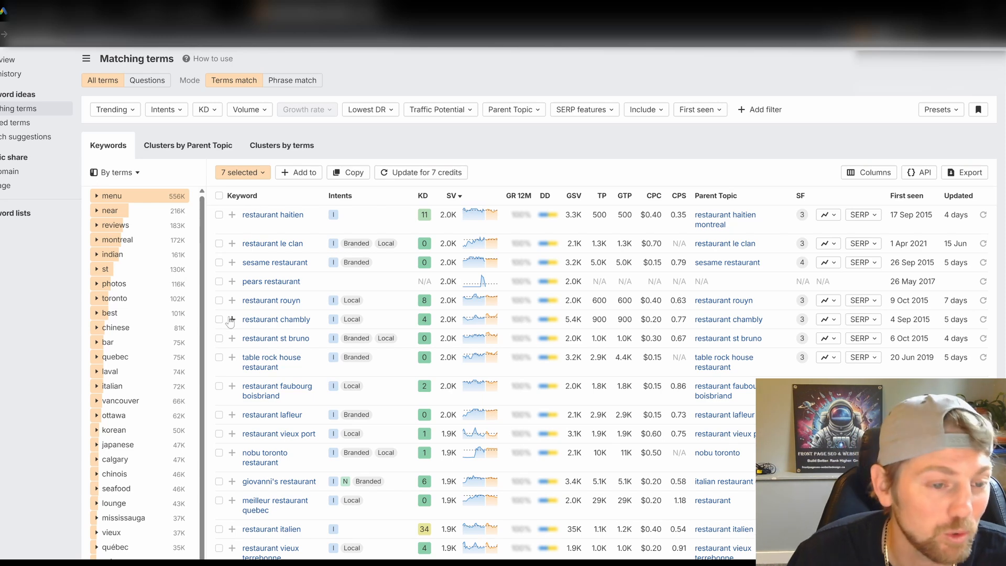
pyautogui.scroll(-1, 228, 313)
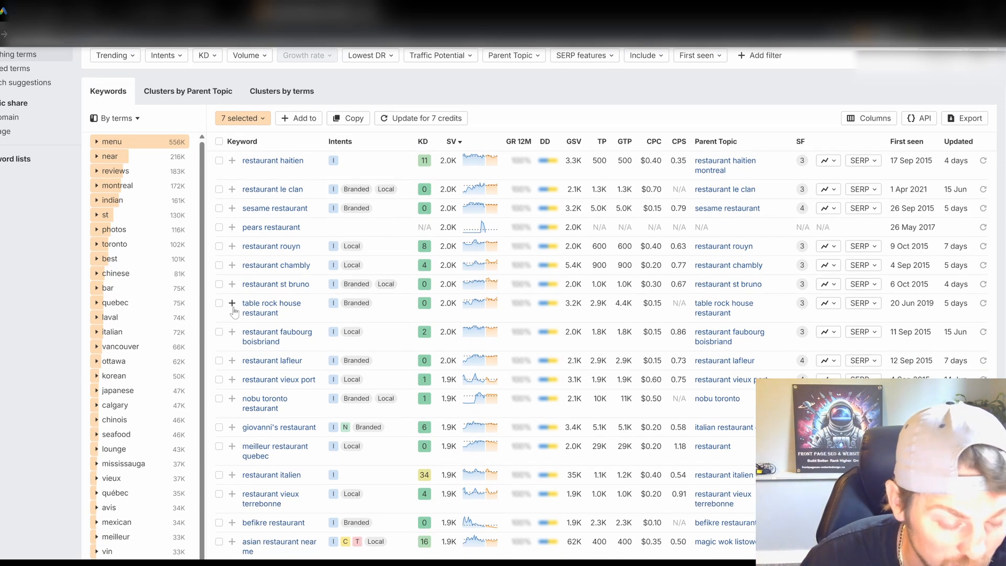
pyautogui.scroll(-2, 231, 305)
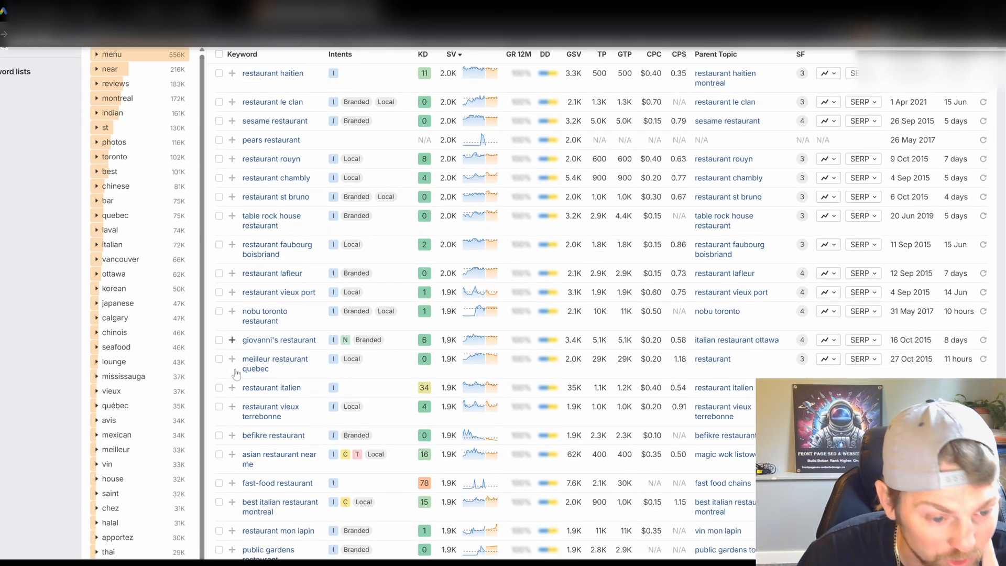
pyautogui.click(219, 434)
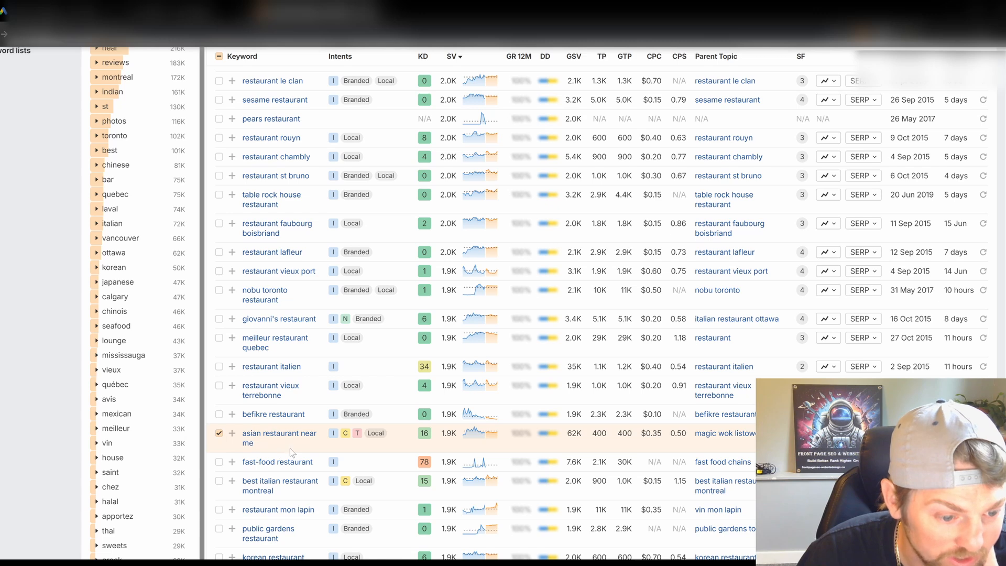
# Examine the rest of the page 4 keywords for further generic restaurant terms.
pyautogui.scroll(-1, 249, 461)
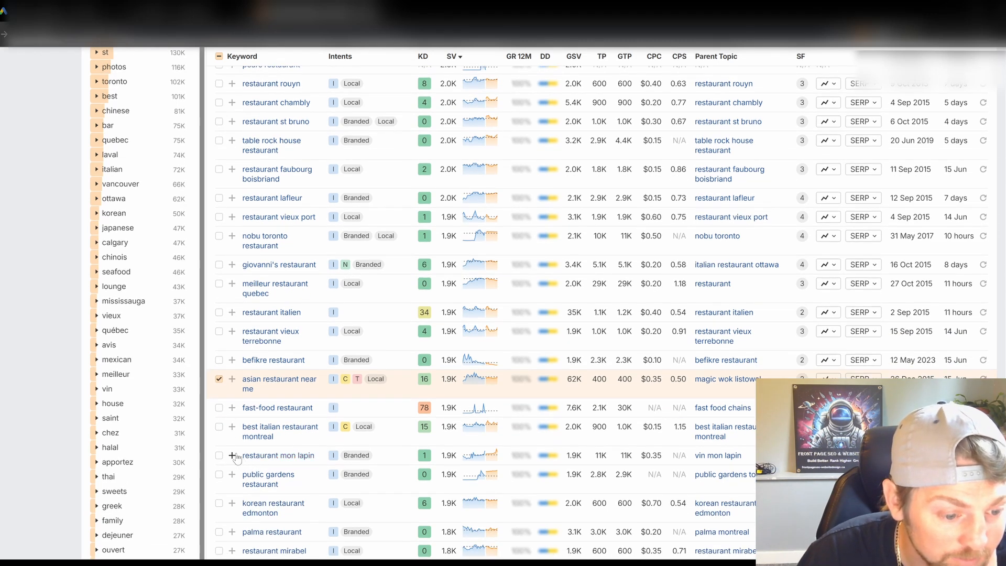
pyautogui.scroll(-1, 223, 452)
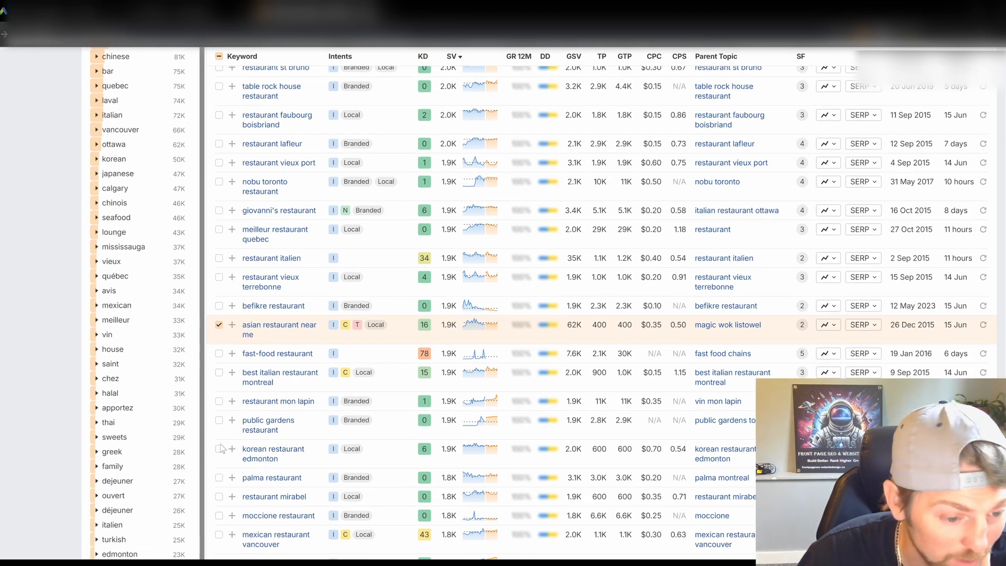
pyautogui.scroll(-3, 220, 445)
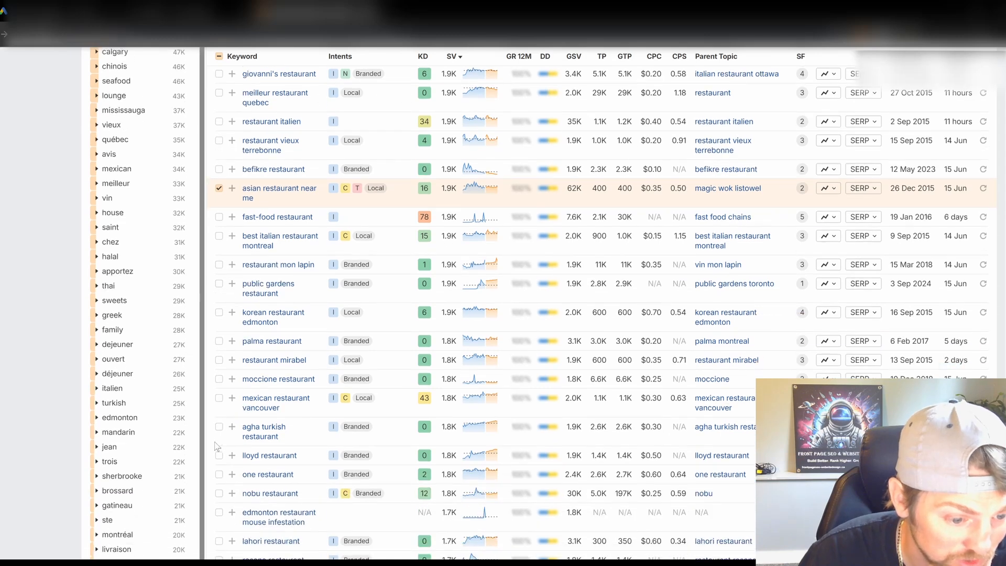
pyautogui.scroll(-1, 215, 439)
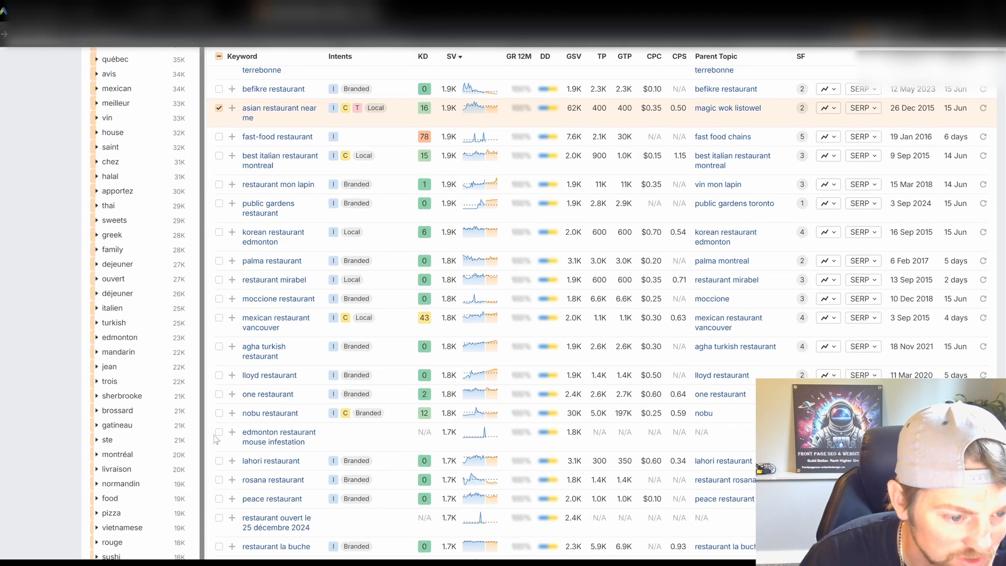
pyautogui.scroll(-1, 215, 439)
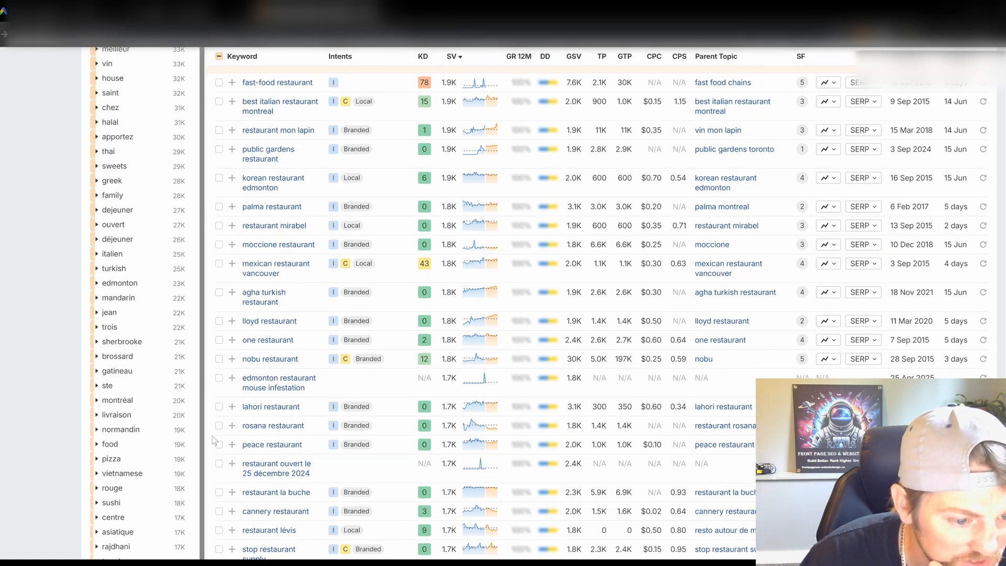
pyautogui.scroll(-2, 215, 441)
pyautogui.scroll(-4, 213, 441)
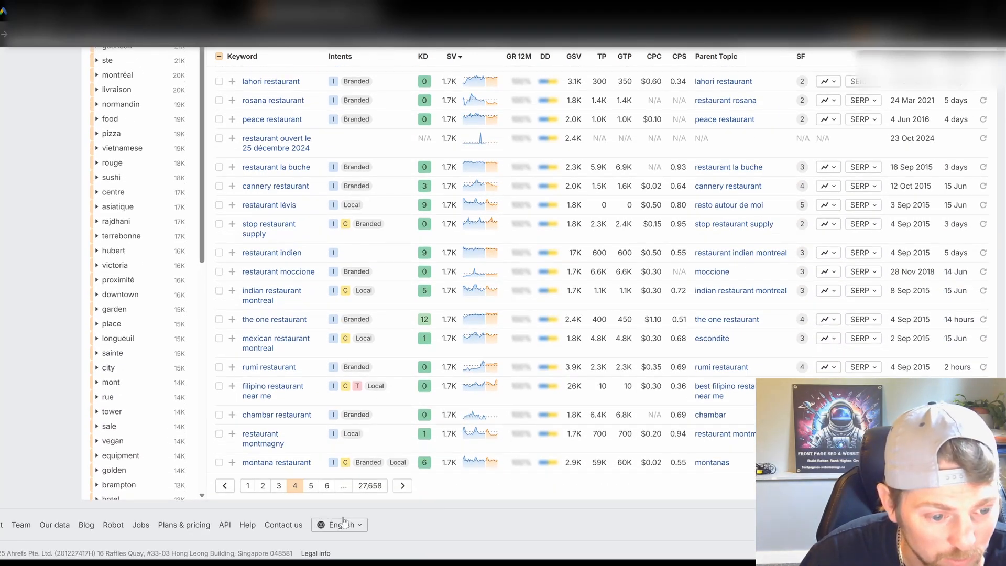
# Go to page 5 of the matching terms and look through its keywords.
pyautogui.click(311, 486)
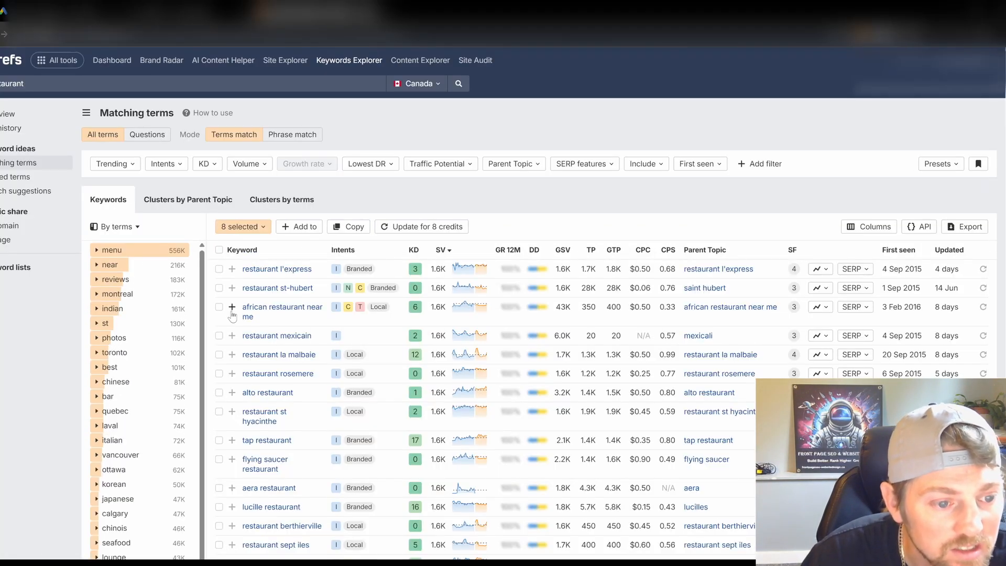
pyautogui.scroll(-8, 313, 347)
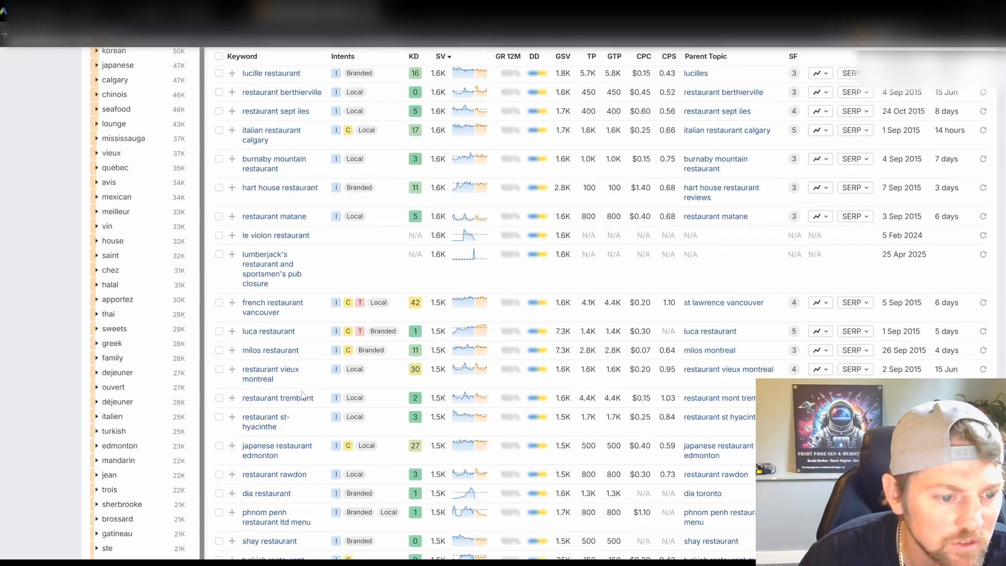
pyautogui.scroll(-2, 301, 395)
pyautogui.scroll(-1, 291, 425)
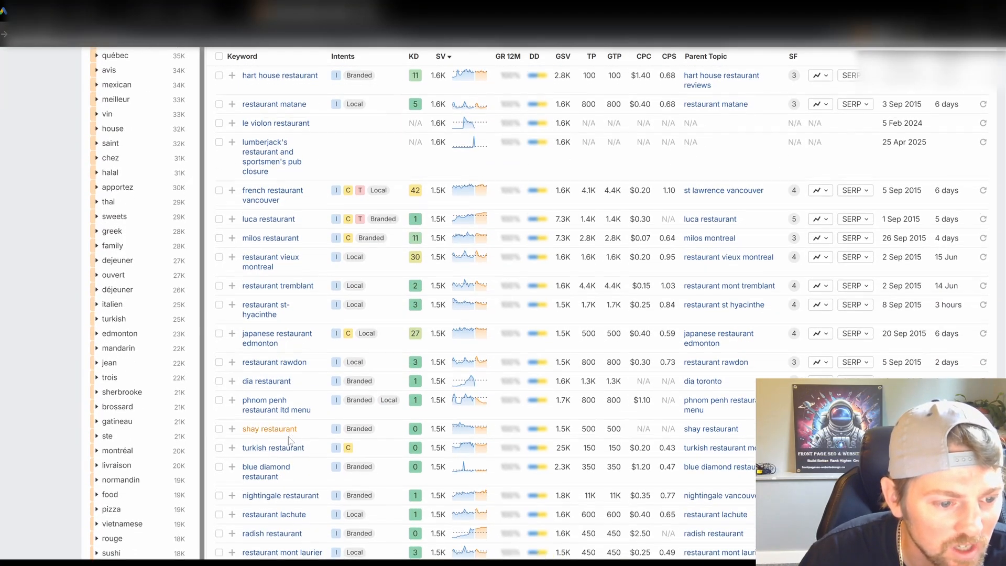
pyautogui.scroll(-7, 288, 441)
# Go to page 6 of the matching terms and look through its keywords.
pyautogui.click(328, 486)
pyautogui.scroll(2, 262, 341)
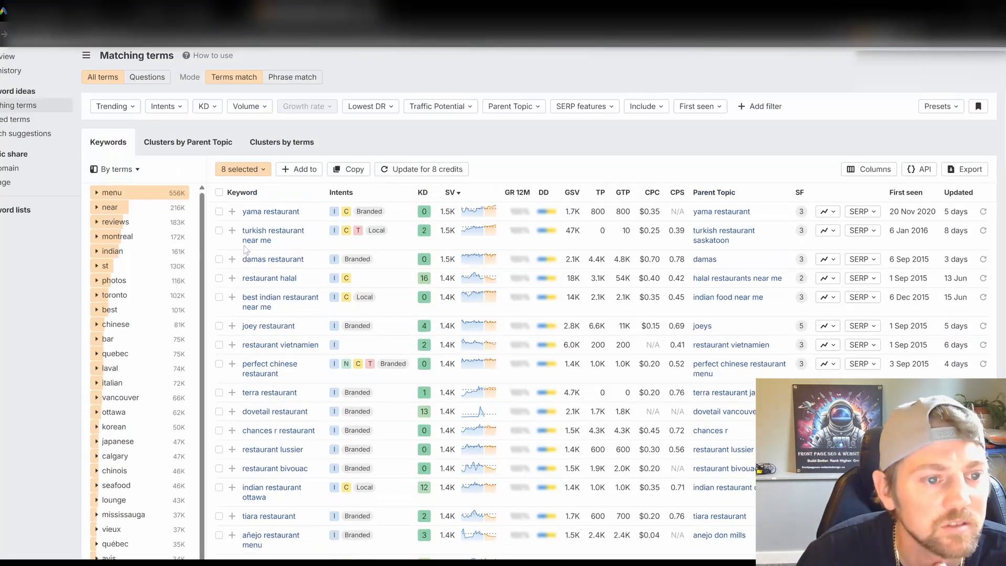
pyautogui.scroll(-9, 245, 250)
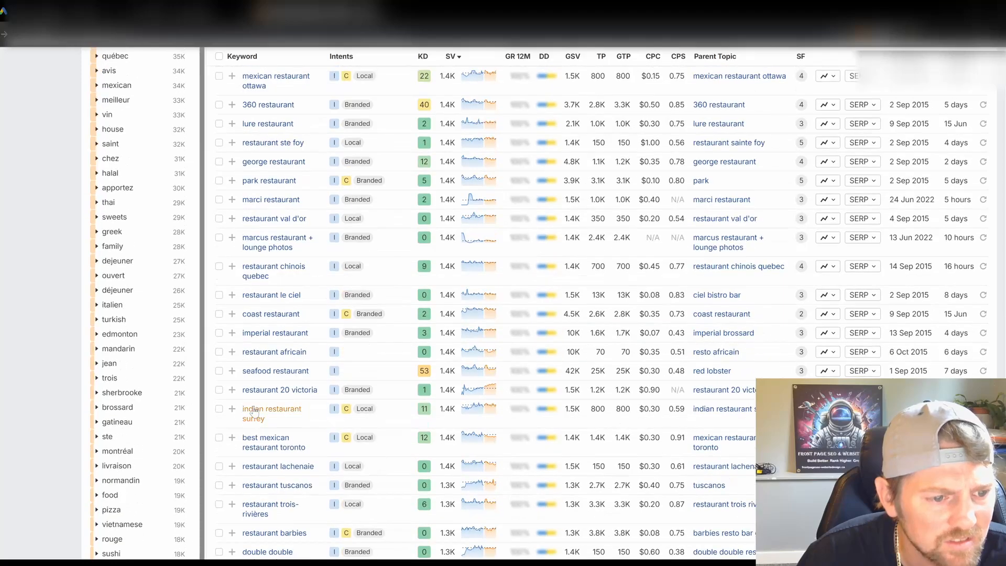
pyautogui.scroll(-6, 254, 413)
# Go to the next page of the matching terms and look through its keywords.
pyautogui.click(328, 488)
pyautogui.scroll(-3, 236, 325)
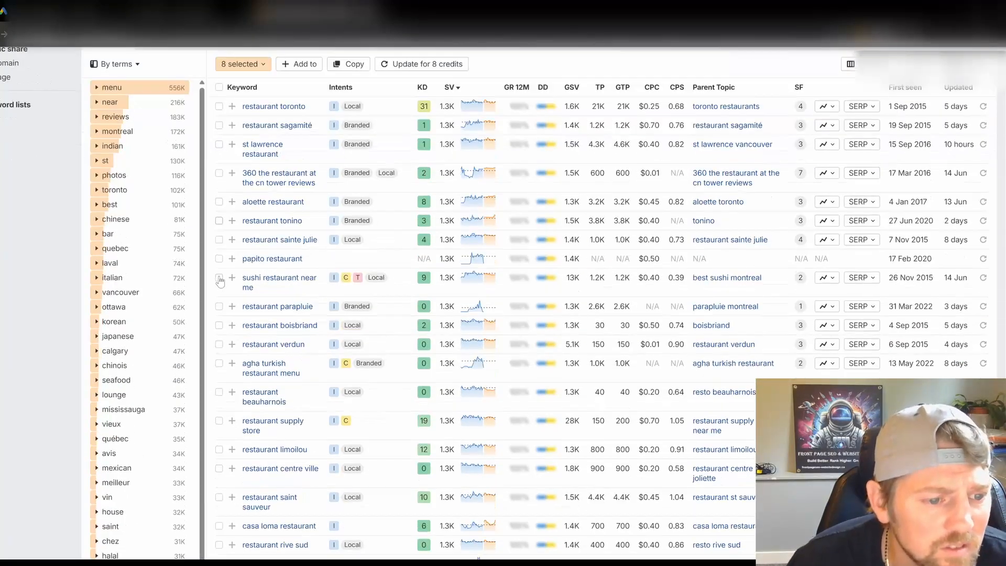
pyautogui.scroll(-2, 220, 282)
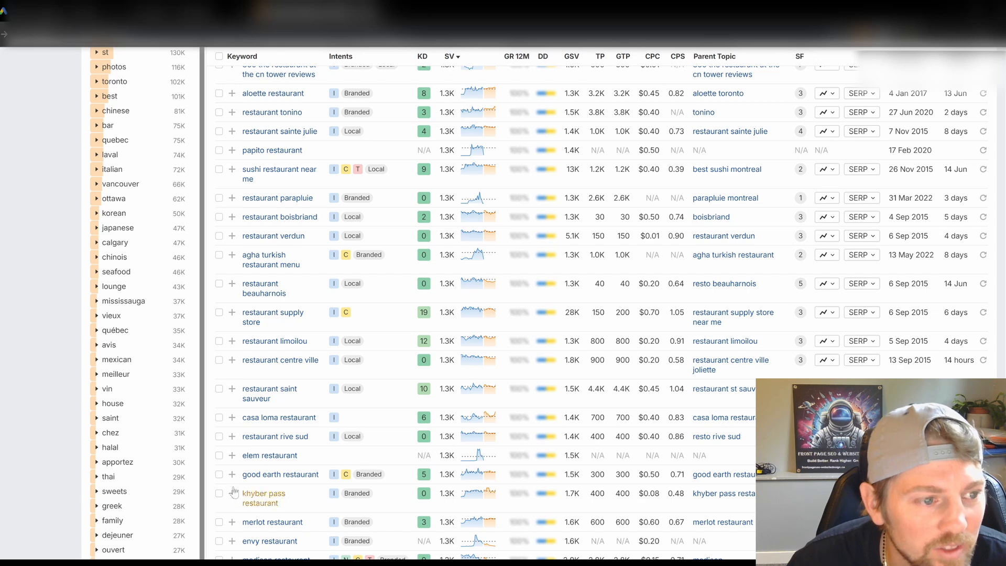
pyautogui.scroll(5, 252, 495)
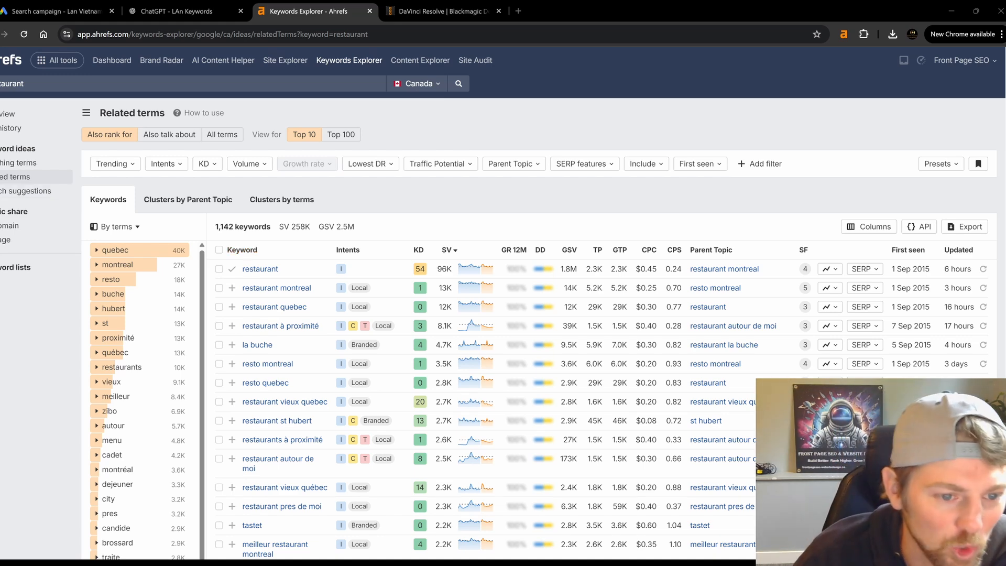
# Select the keyword "restaurant" in the related terms and look through pages 1 and 2 of the list.
pyautogui.click(219, 269)
pyautogui.scroll(-2, 282, 365)
pyautogui.scroll(2, 281, 365)
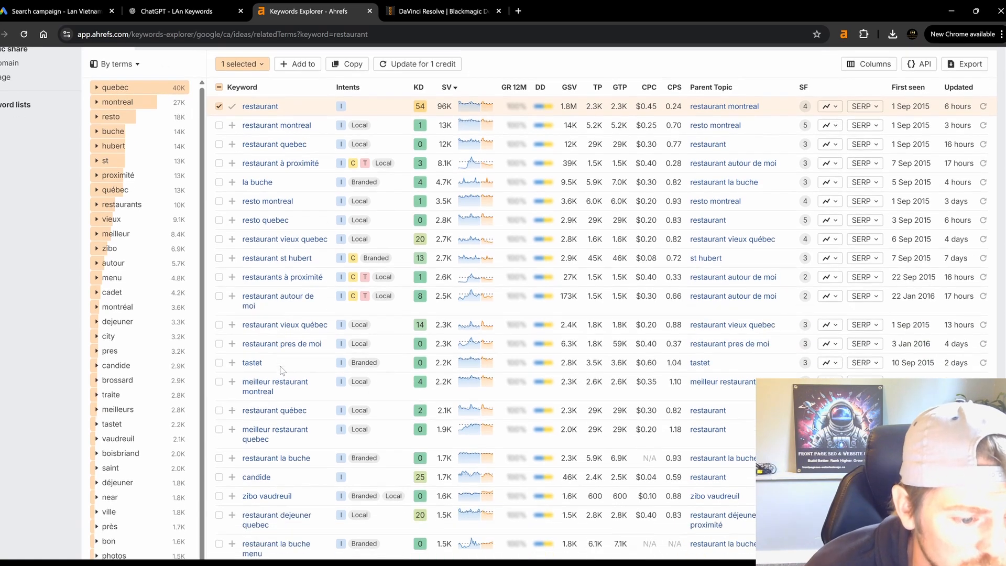
pyautogui.scroll(-15, 357, 403)
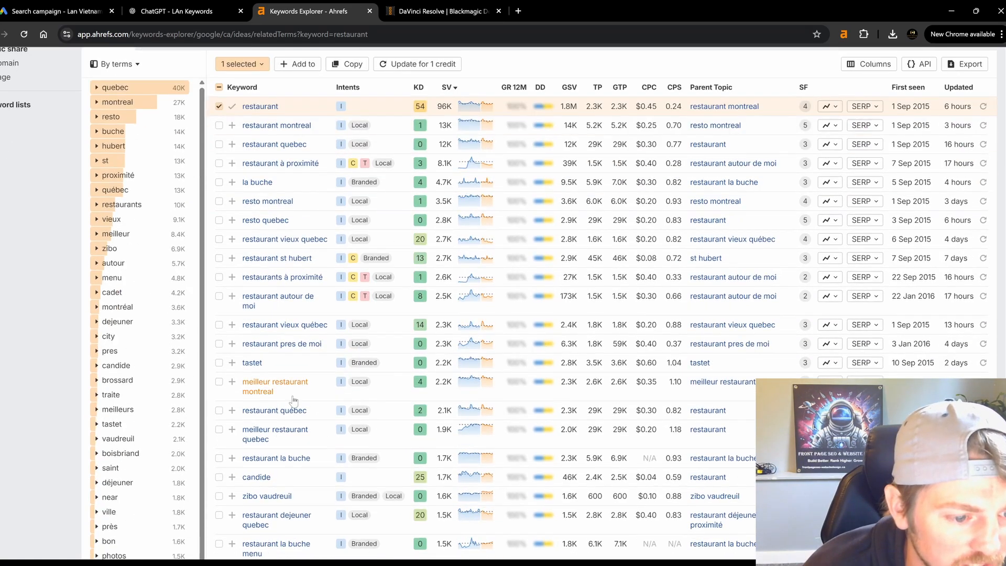
pyautogui.scroll(-5, 279, 408)
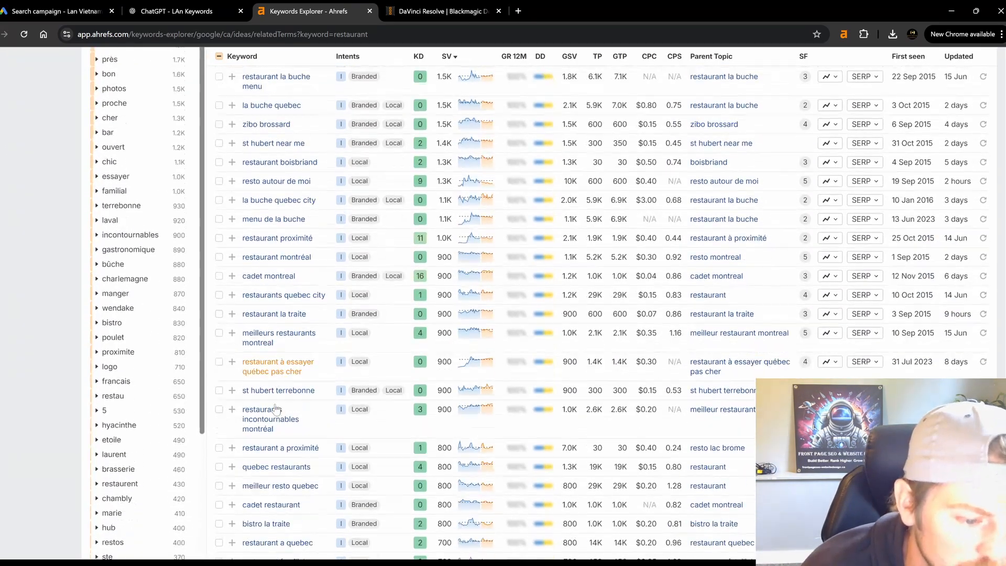
pyautogui.click(238, 516)
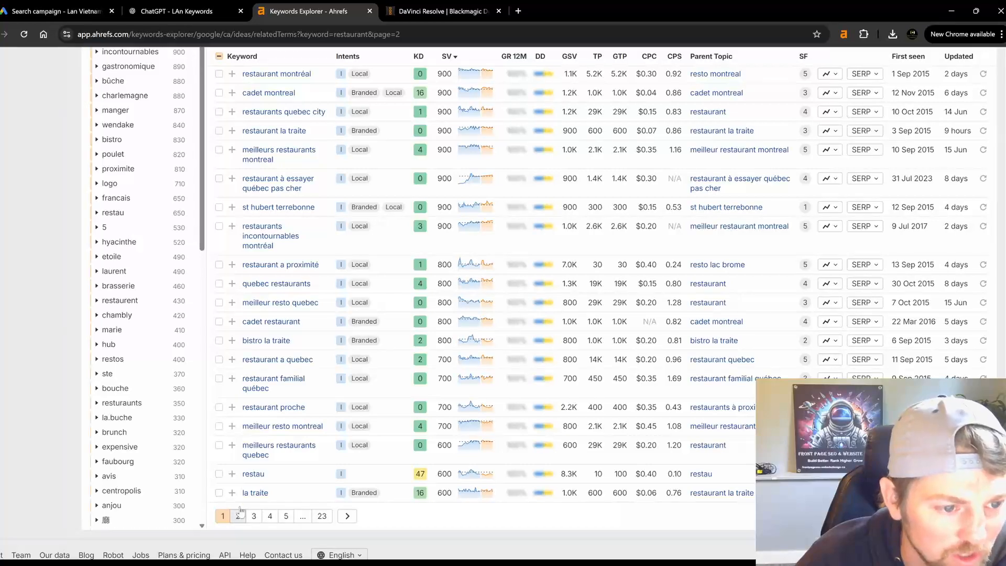
pyautogui.scroll(10, 239, 166)
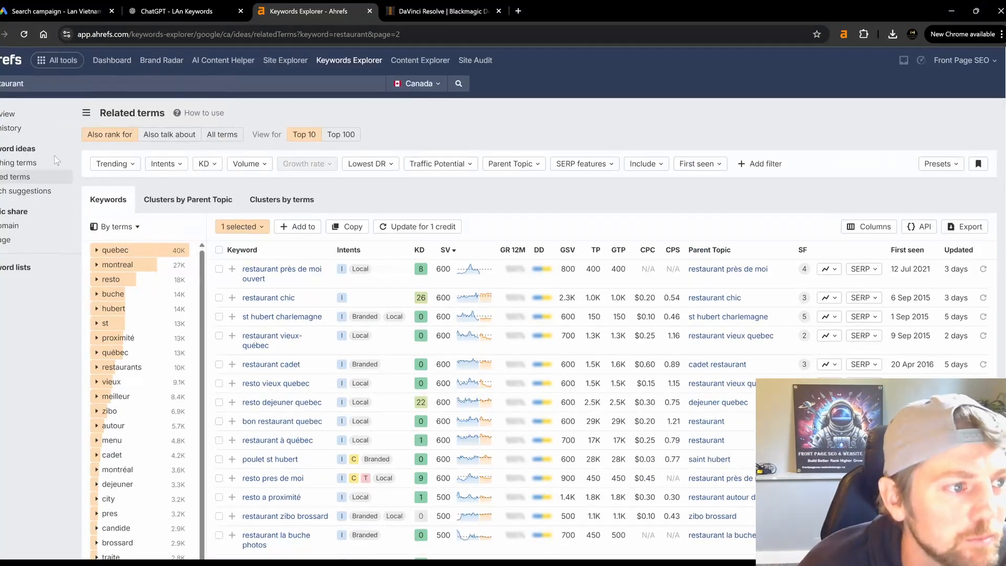
# Open the search suggestions and select the keywords "restaurants near me", "restaurant" and "restaurant near me".
pyautogui.click(30, 191)
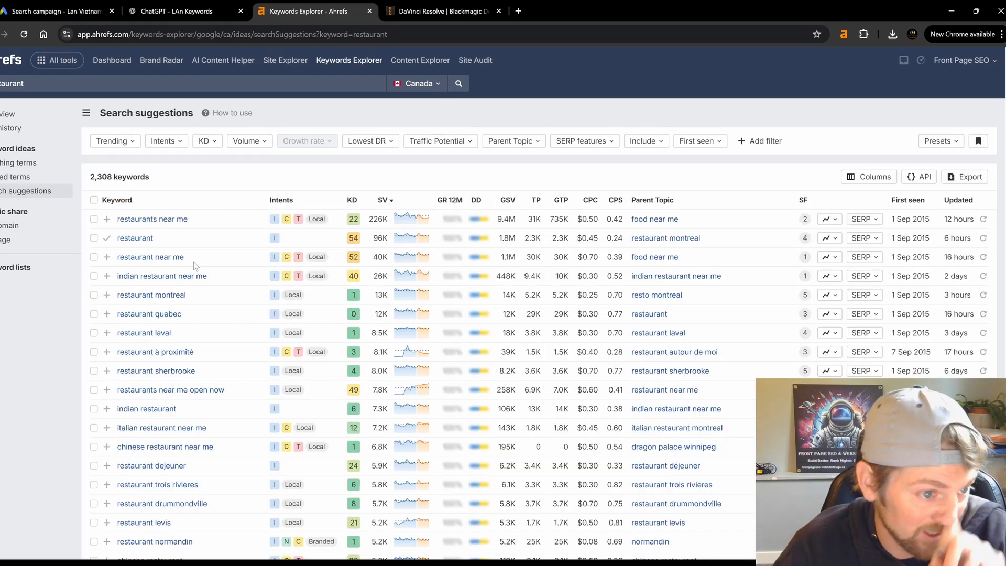
pyautogui.click(93, 220)
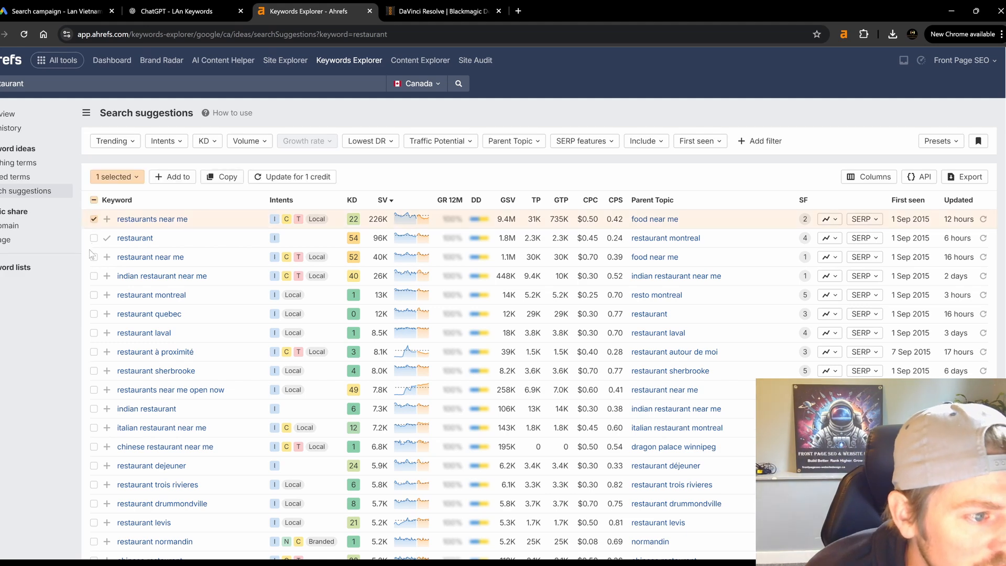
pyautogui.click(94, 238)
pyautogui.click(93, 257)
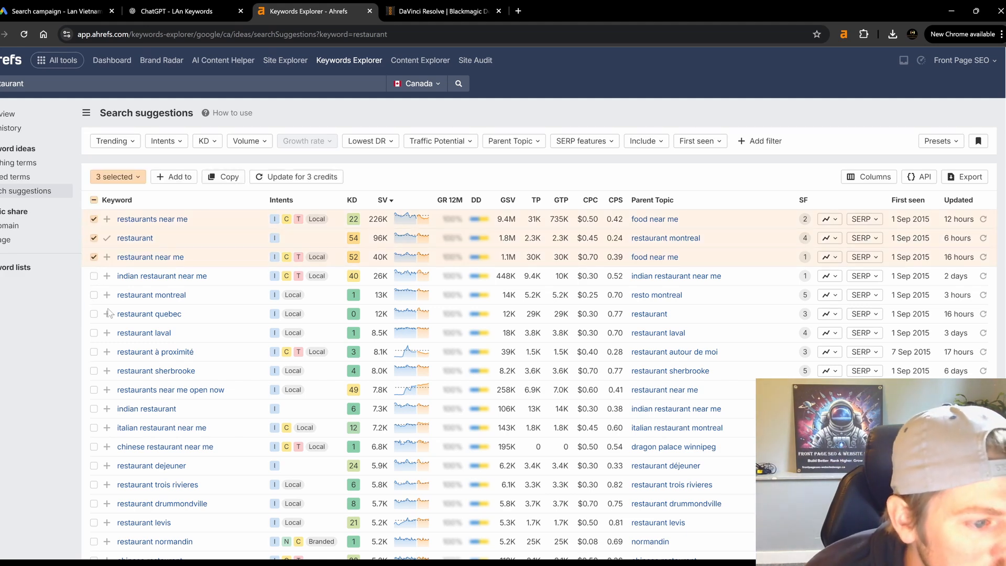
# Look through pages 1 to 4 of the search suggestions for further generic restaurant keywords.
pyautogui.scroll(-2, 109, 314)
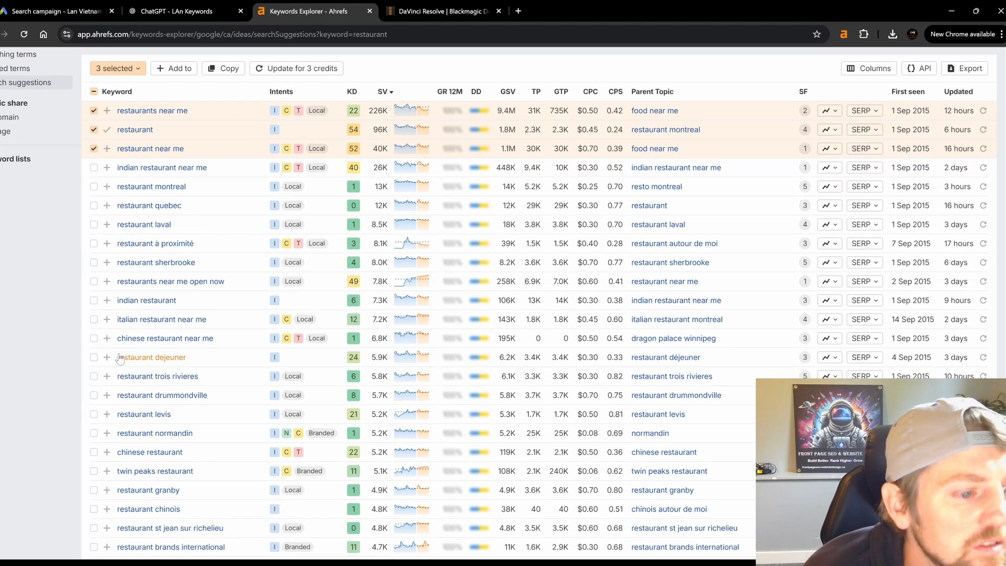
pyautogui.scroll(-1, 120, 359)
pyautogui.scroll(-5, 128, 395)
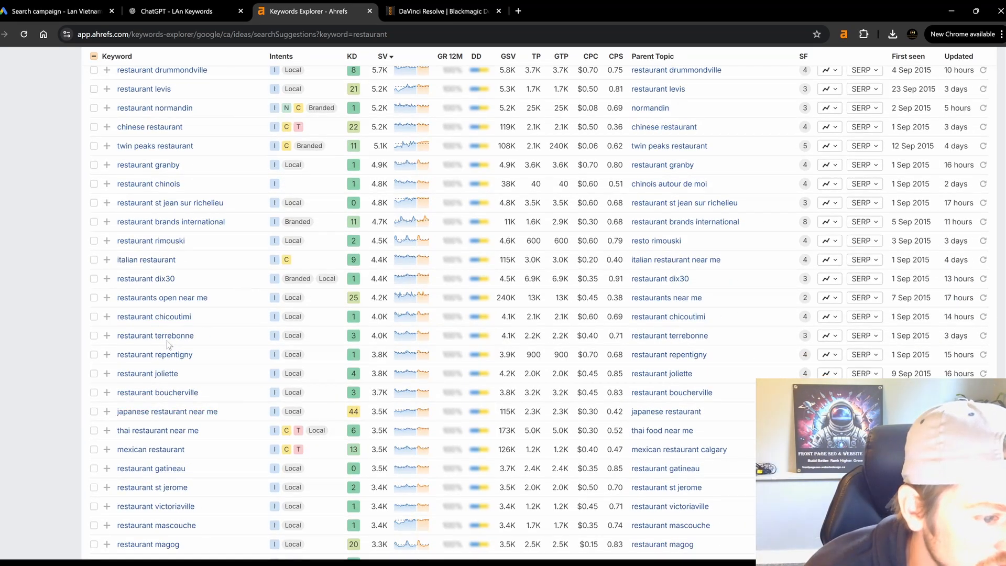
pyautogui.scroll(-3, 167, 422)
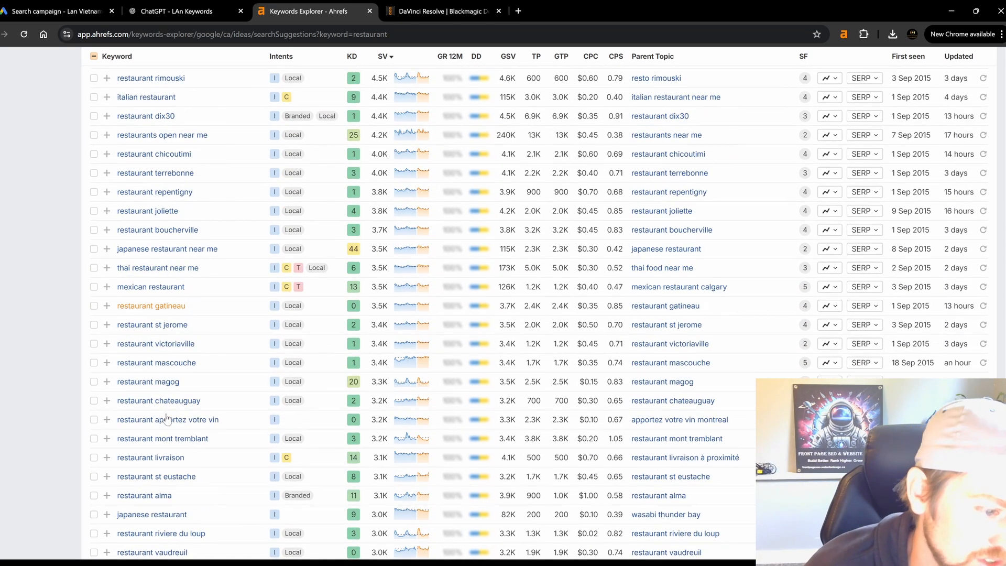
pyautogui.scroll(-2, 167, 417)
pyautogui.click(113, 479)
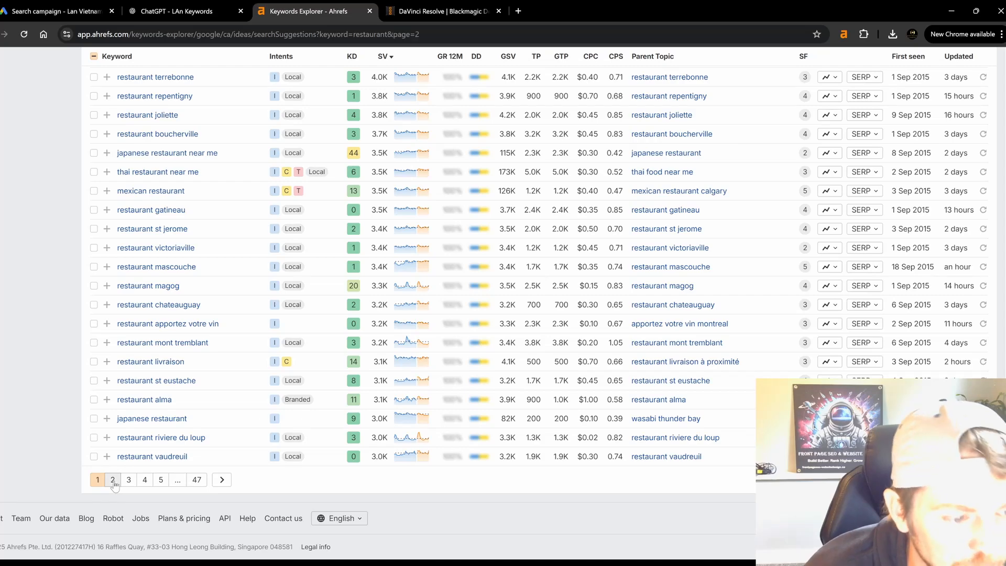
pyautogui.scroll(-15, 160, 209)
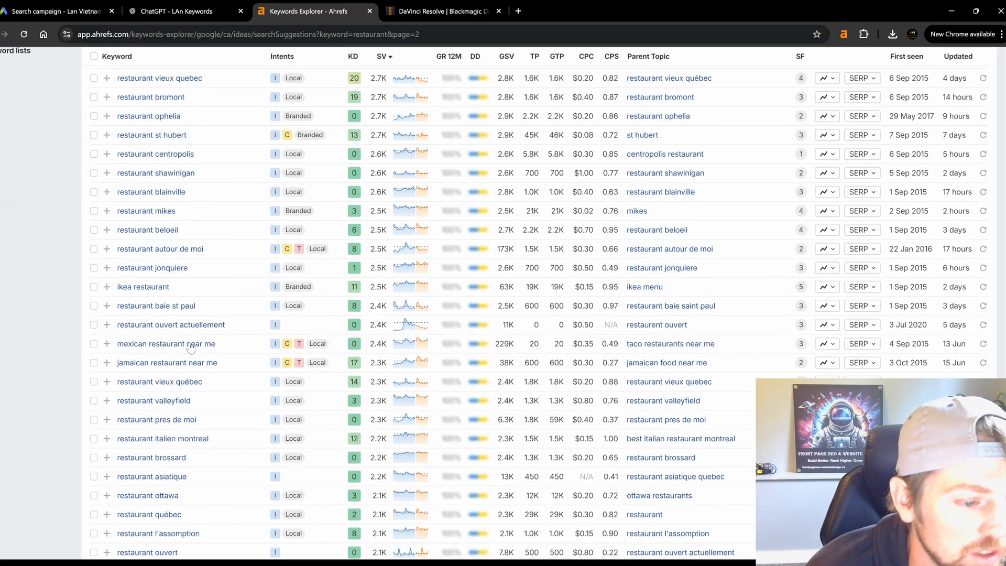
pyautogui.scroll(-2, 208, 393)
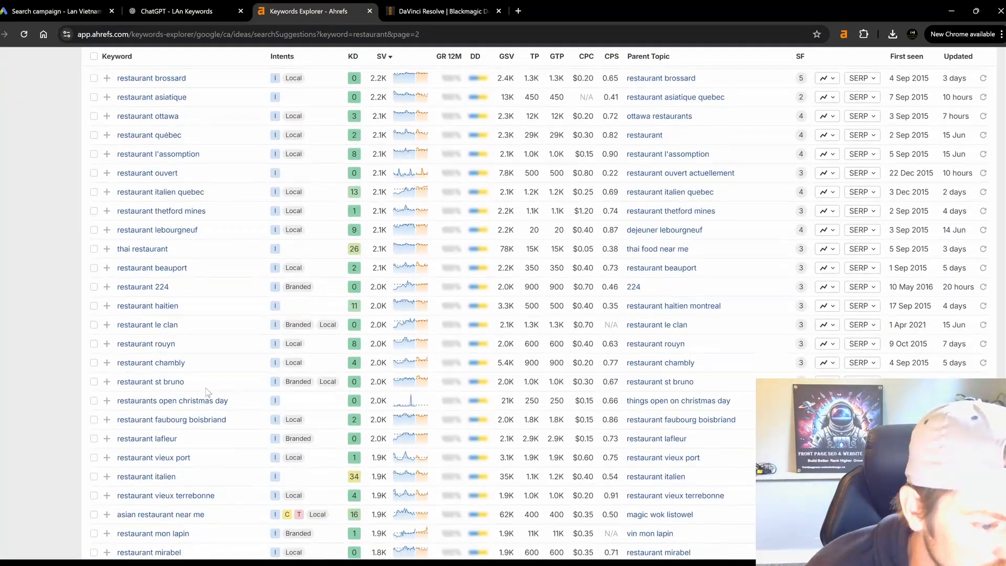
pyautogui.click(154, 522)
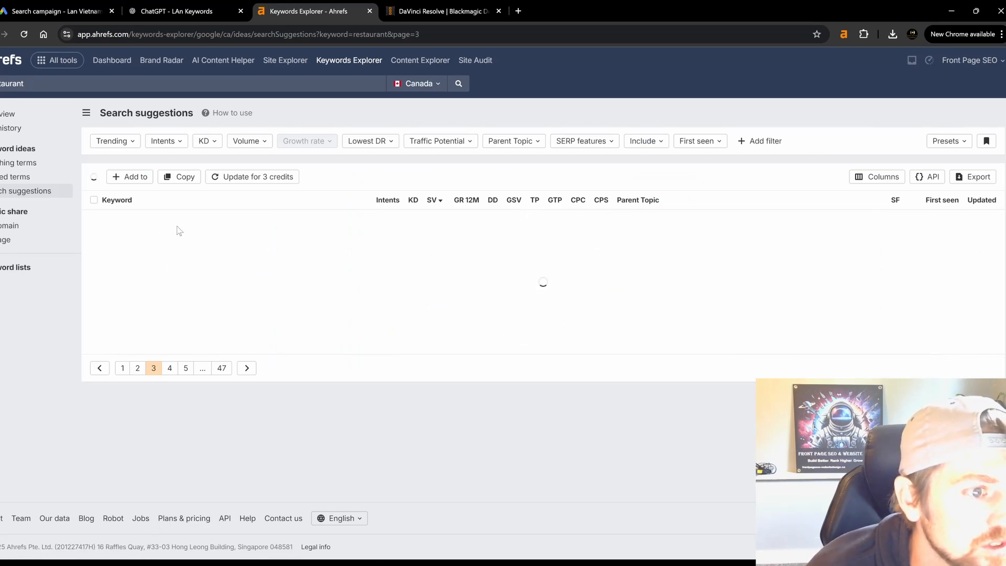
pyautogui.scroll(-2, 178, 233)
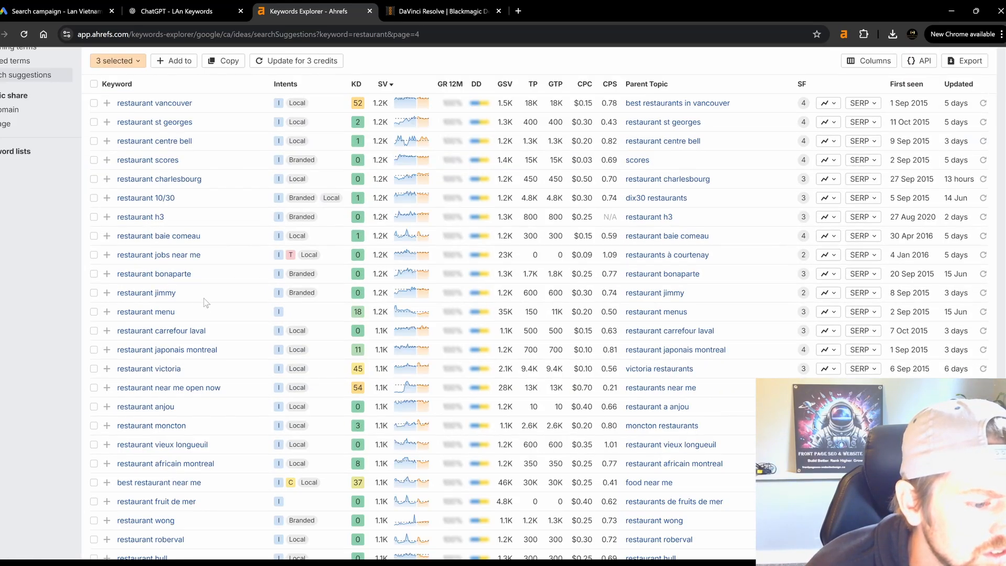
pyautogui.scroll(2, 206, 303)
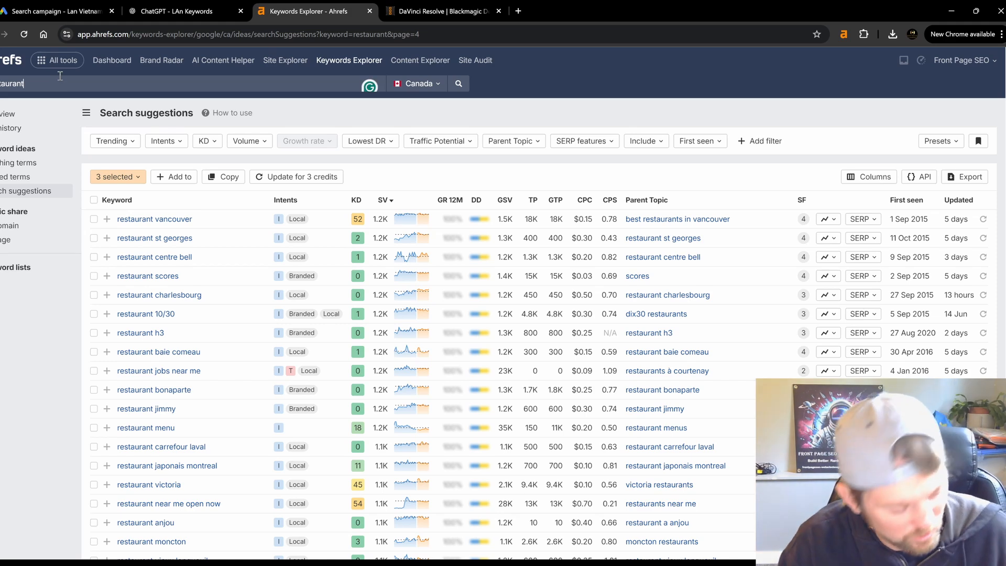
# Change the search keyword to "restaurants" and select "restaurants near me", "restaurants", "restaurants near me open now" and "best restaurants near me".
pyautogui.write('s')
pyautogui.press('Return')
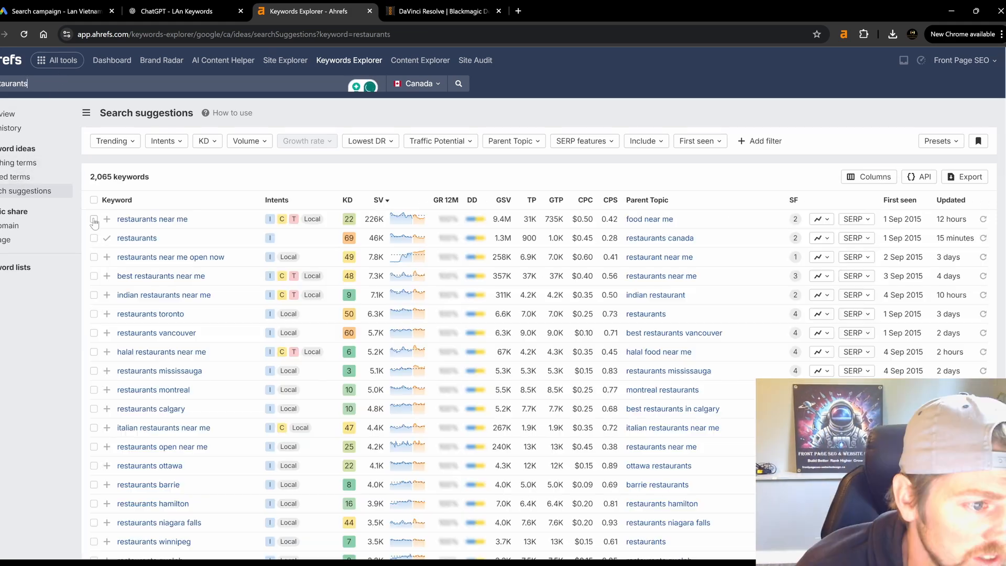
pyautogui.click(94, 220)
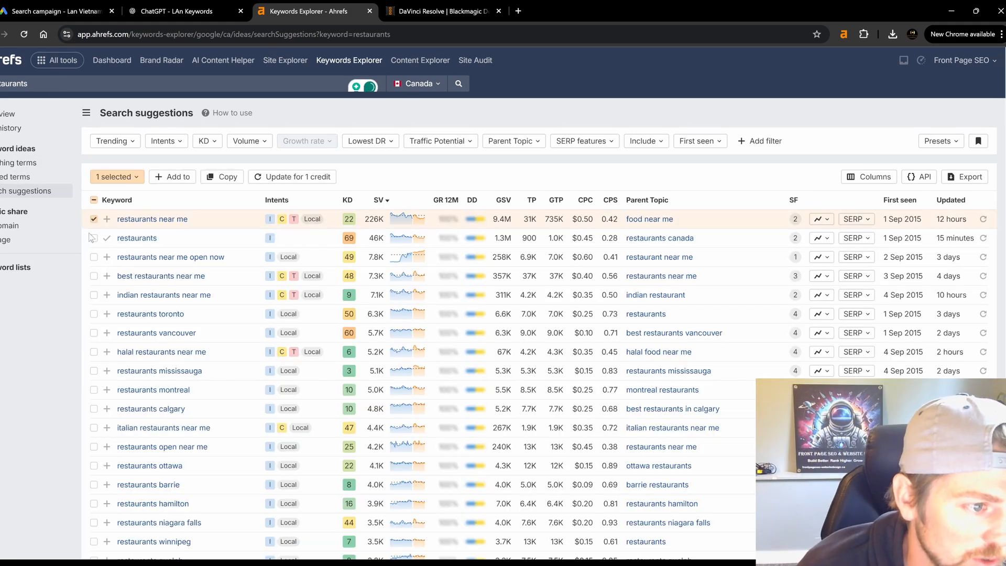
pyautogui.click(94, 239)
pyautogui.click(94, 258)
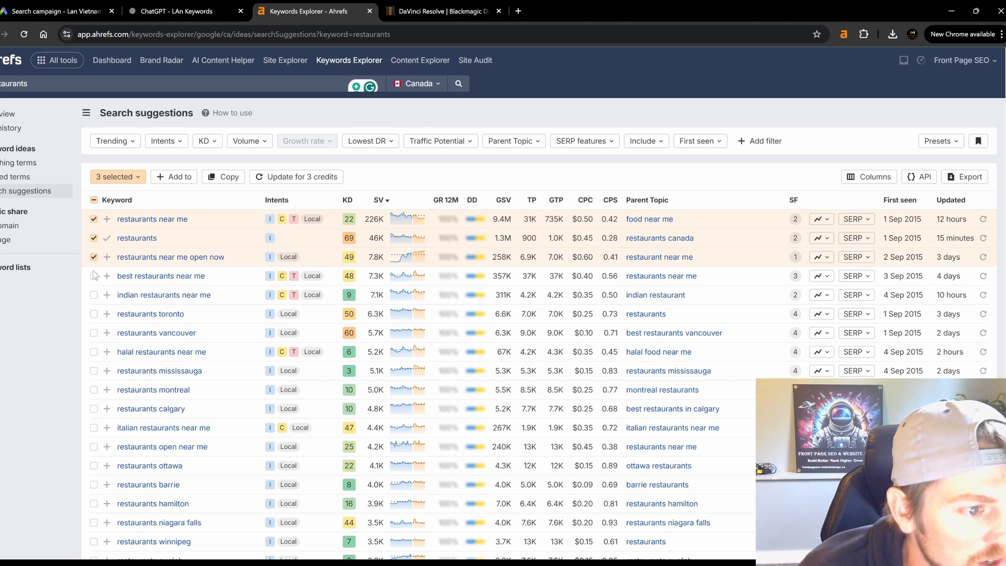
pyautogui.click(93, 276)
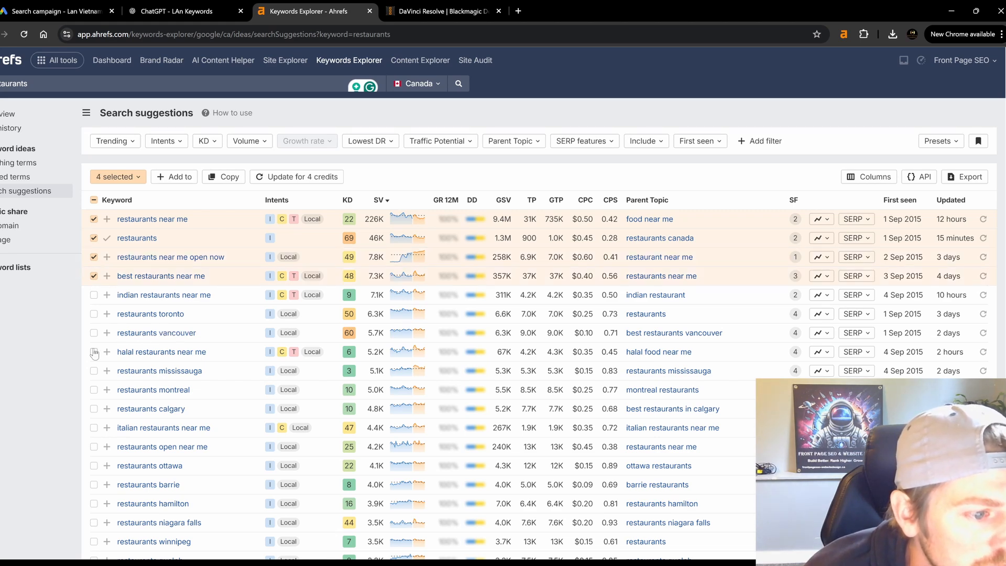
# Select the keywords "good restaurants near me" and "vegan restaurants near me" further down page 1 of the suggestions.
pyautogui.scroll(-1, 101, 366)
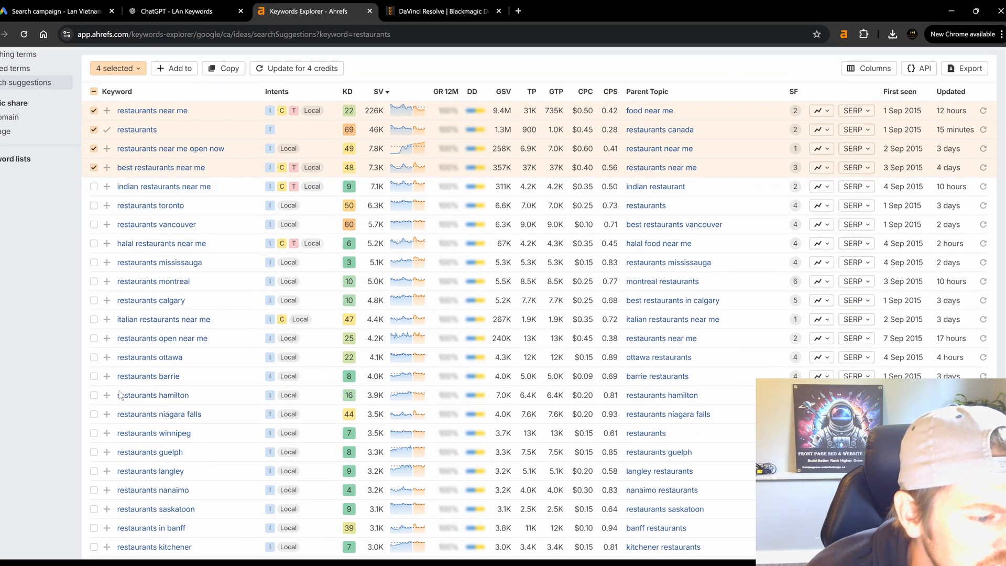
pyautogui.scroll(-6, 116, 388)
pyautogui.scroll(-3, 151, 378)
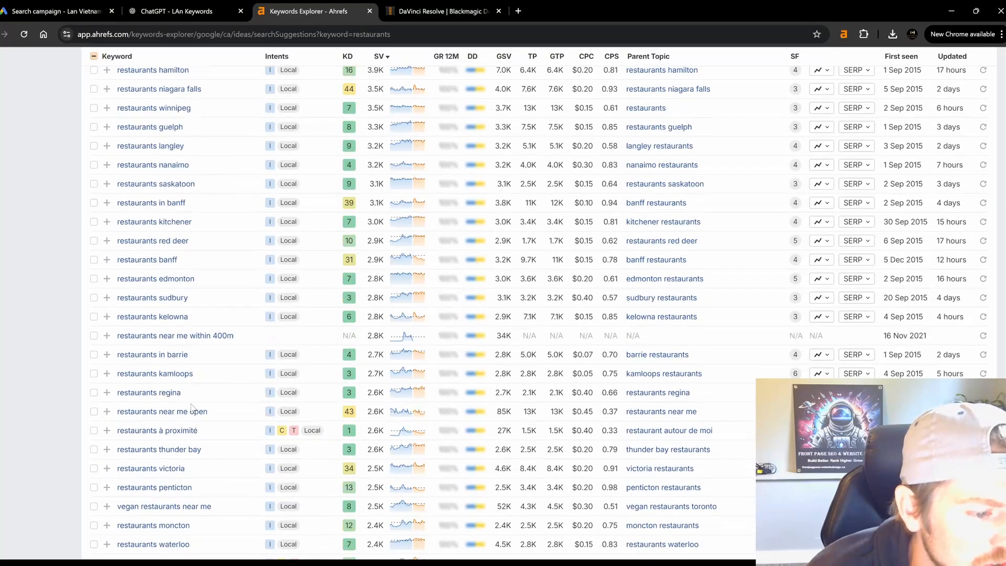
pyautogui.scroll(-2, 193, 404)
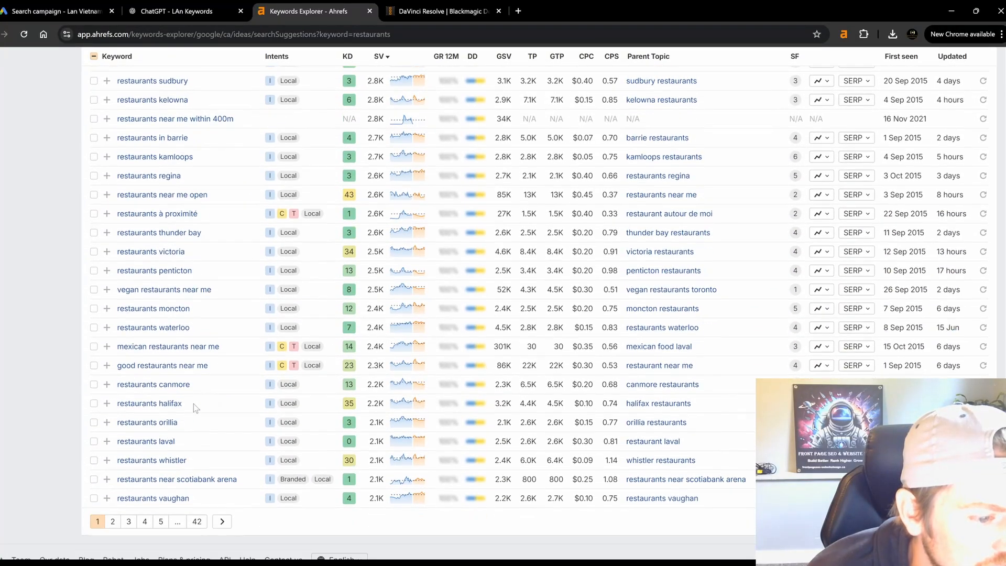
pyautogui.click(93, 366)
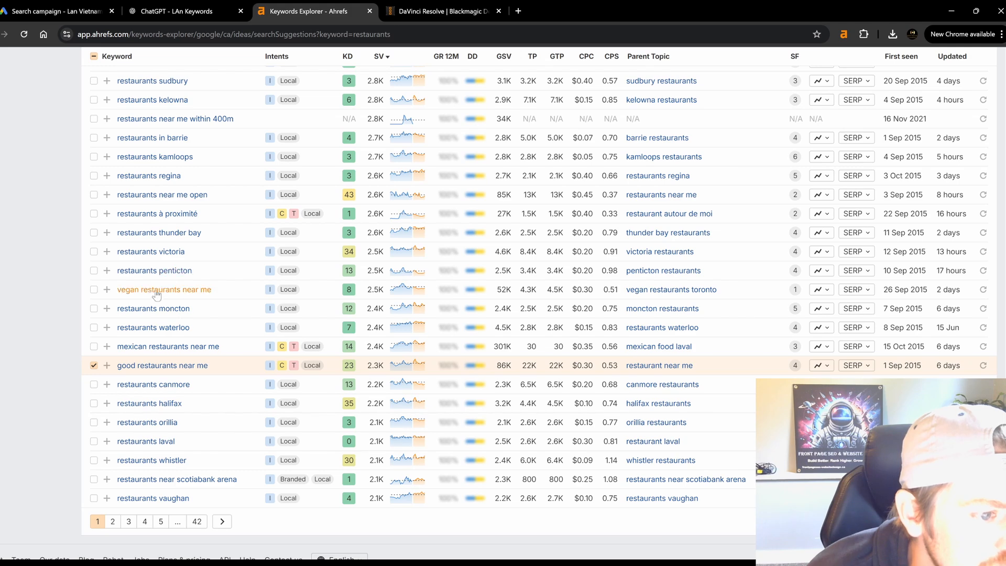
pyautogui.click(93, 289)
# Add "restaurants near me open", "restaurants near me within 400m" and "restaurants open near me" to the selected keywords.
pyautogui.scroll(2, 157, 292)
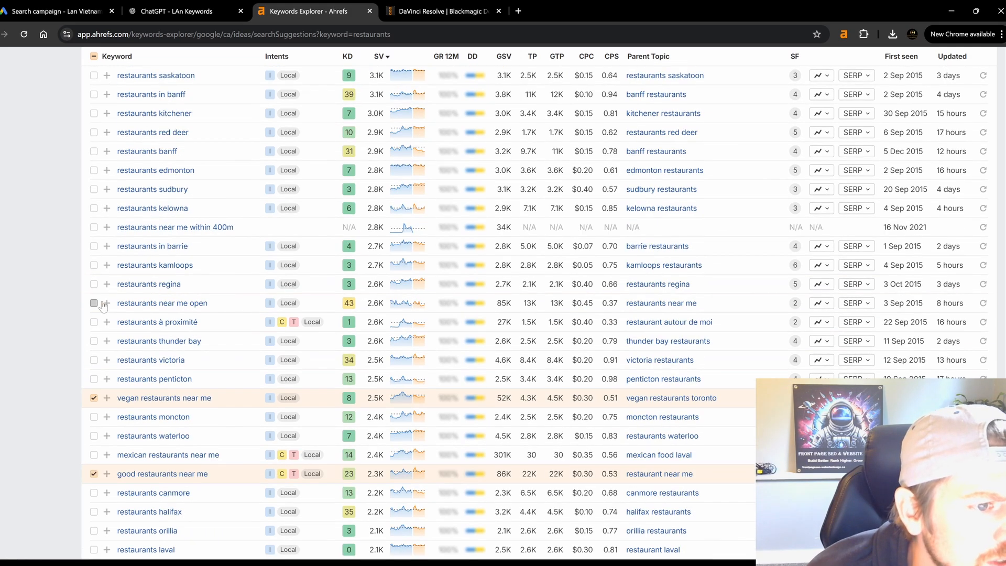
pyautogui.click(94, 304)
pyautogui.scroll(1, 147, 283)
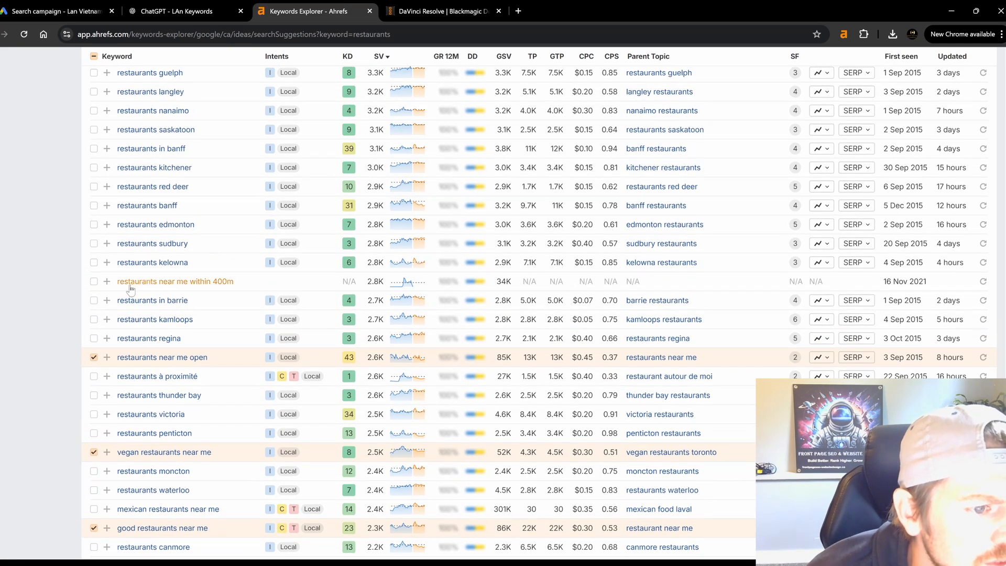
pyautogui.click(94, 282)
pyautogui.scroll(5, 128, 320)
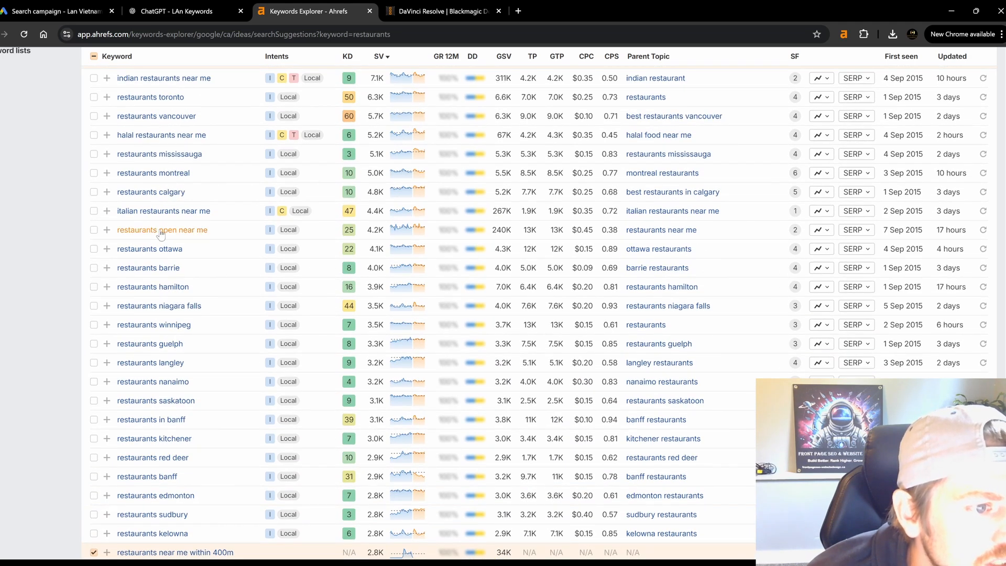
pyautogui.click(93, 230)
pyautogui.scroll(1, 148, 237)
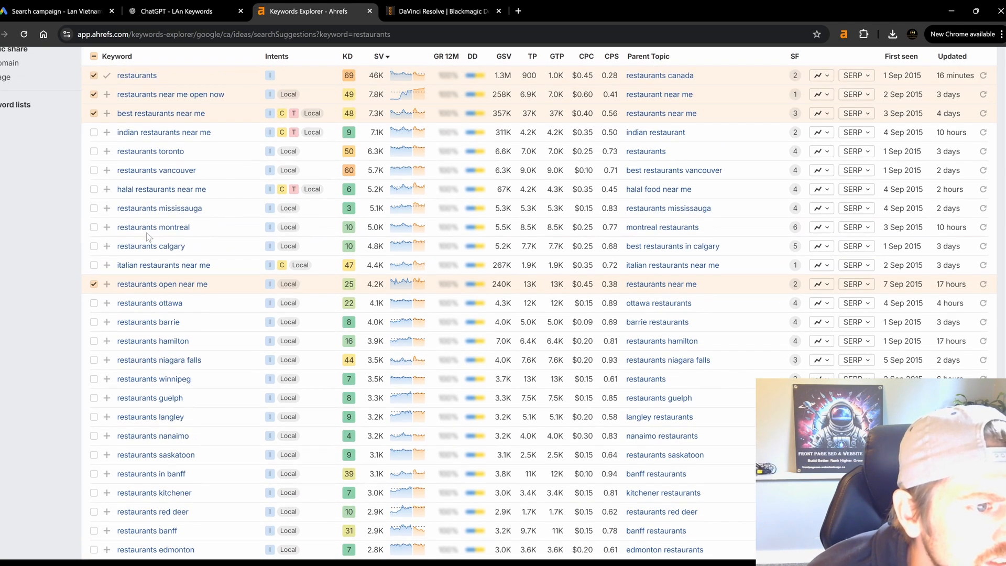
# Go to page 2 of the search suggestions for "restaurants" and look through its keywords.
pyautogui.scroll(-9, 150, 236)
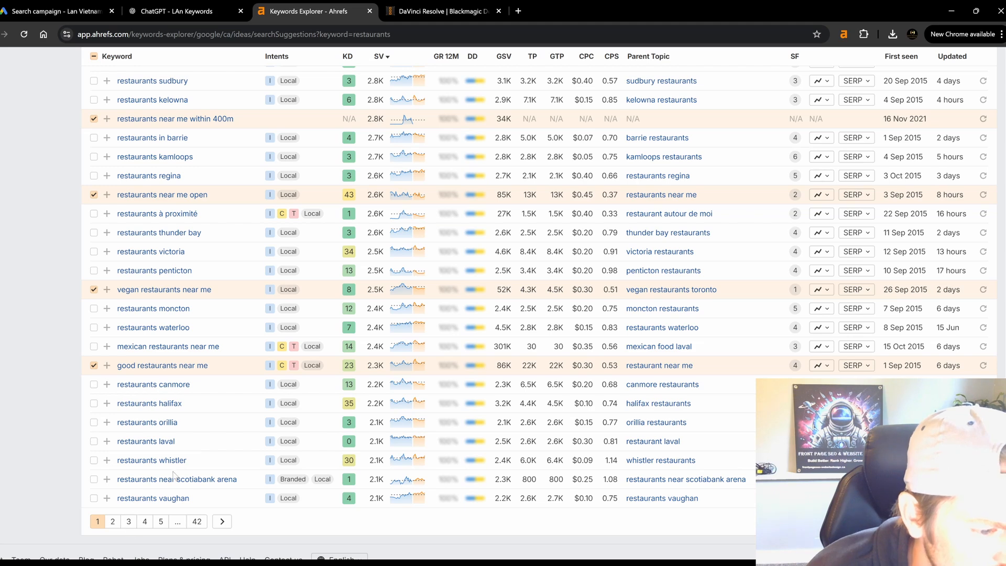
pyautogui.click(113, 522)
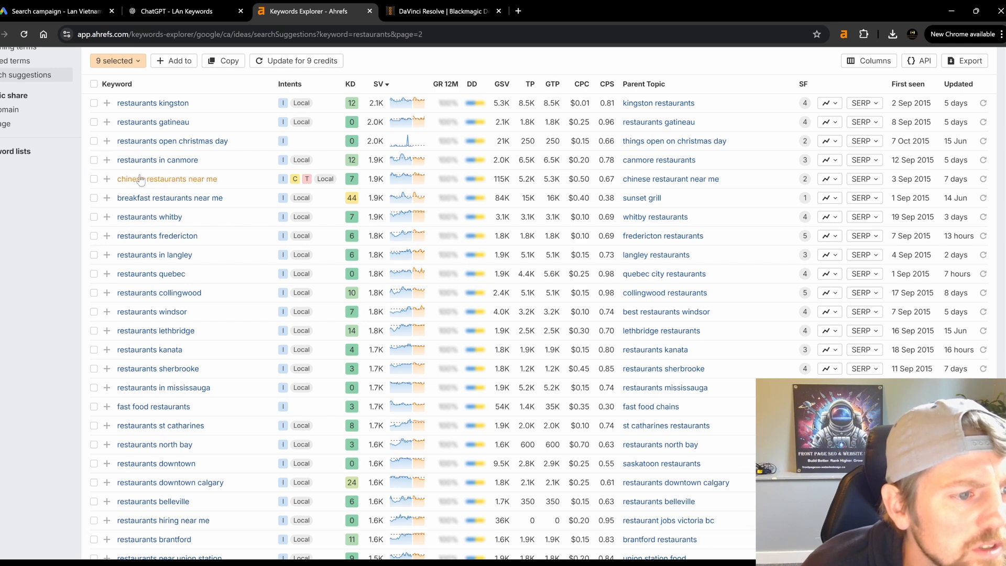
pyautogui.scroll(-4, 140, 180)
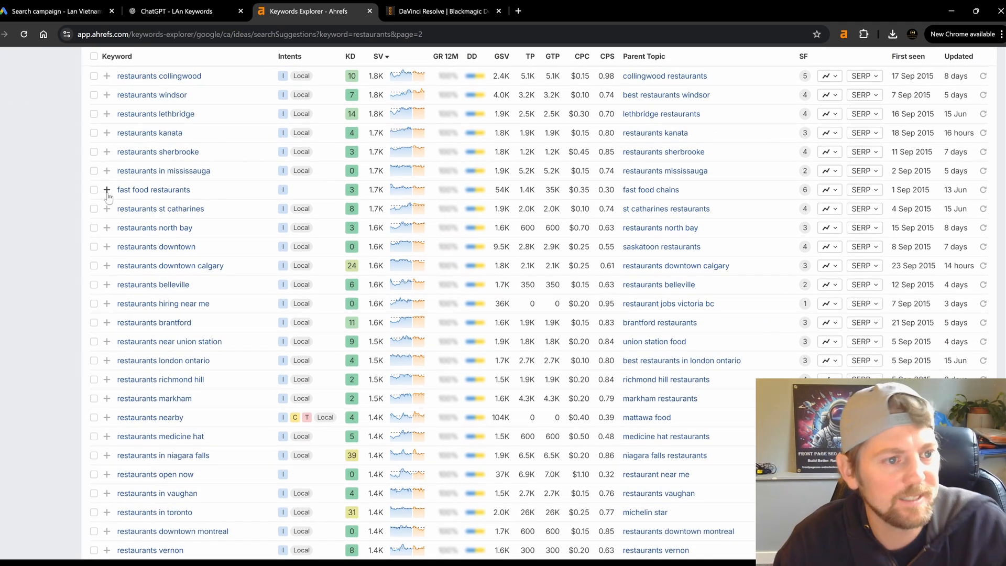
# Select the keywords "fast food restaurants", "restaurants downtown" and "restaurants open now" on page 2 of the suggestions.
pyautogui.click(94, 190)
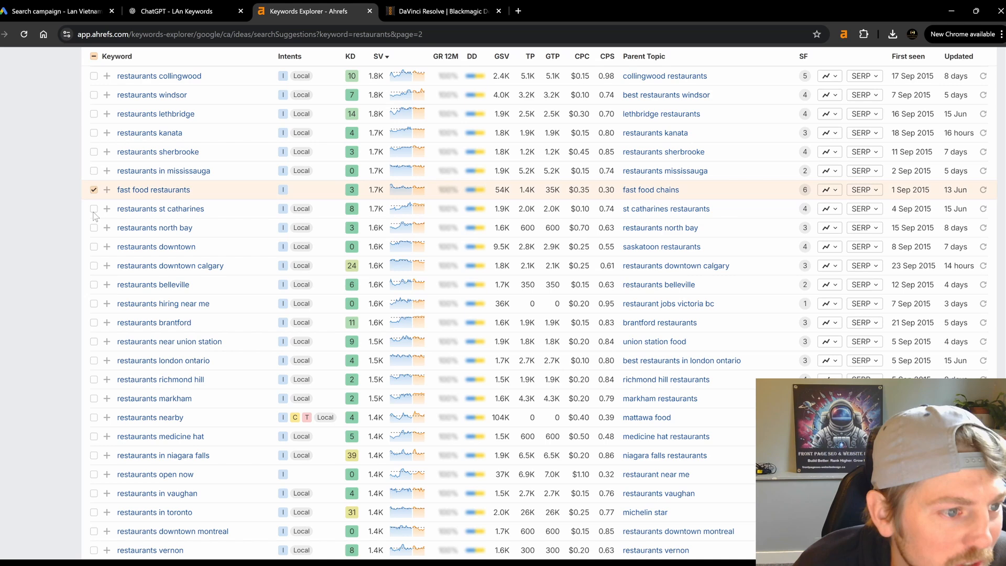
pyautogui.click(94, 247)
pyautogui.scroll(-1, 197, 304)
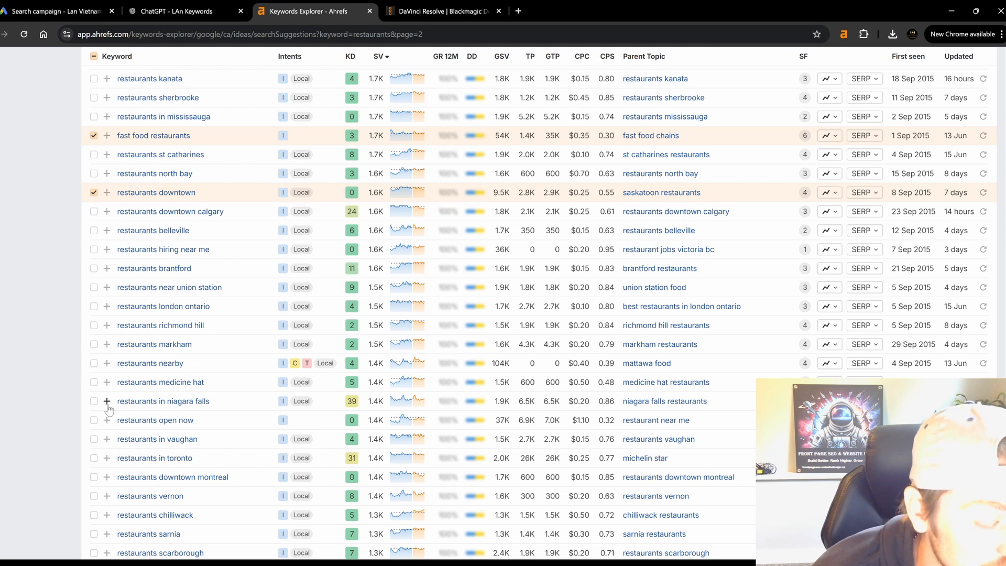
pyautogui.click(94, 421)
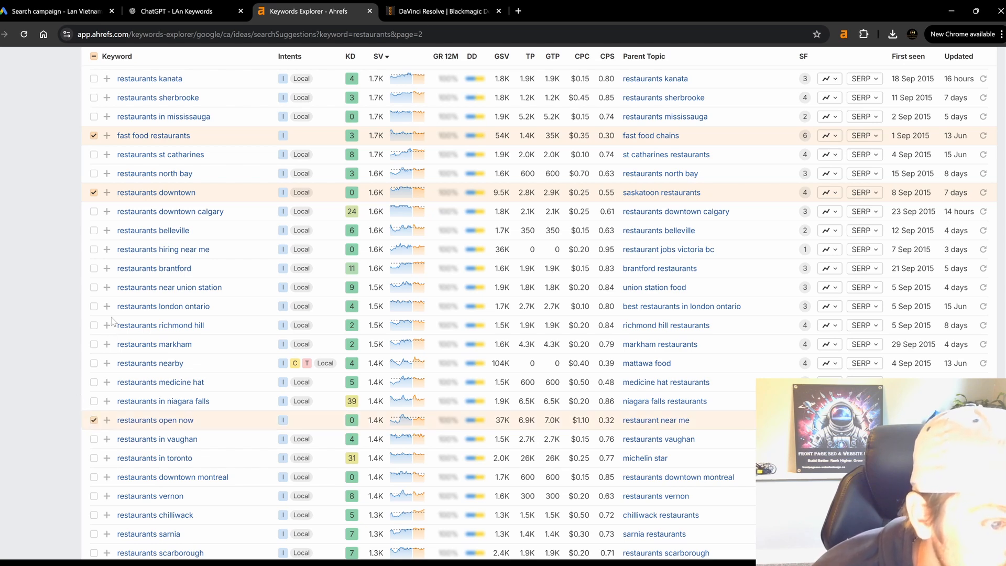
# Add "restaurants nearby", "restaurants hiring near me" and "restaurants parksville" from page 2 to the selected keywords.
pyautogui.scroll(-2, 80, 260)
pyautogui.click(93, 255)
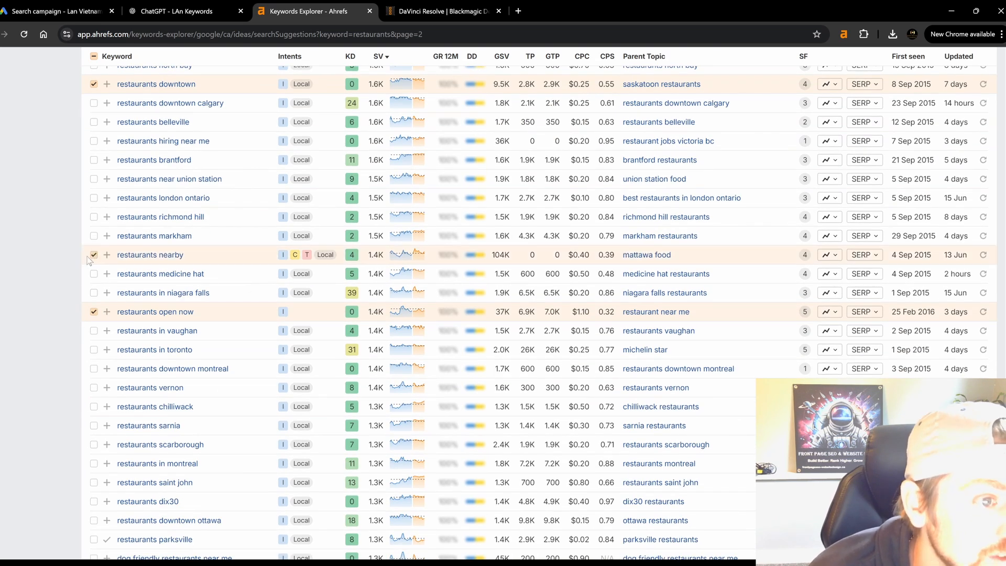
pyautogui.click(94, 141)
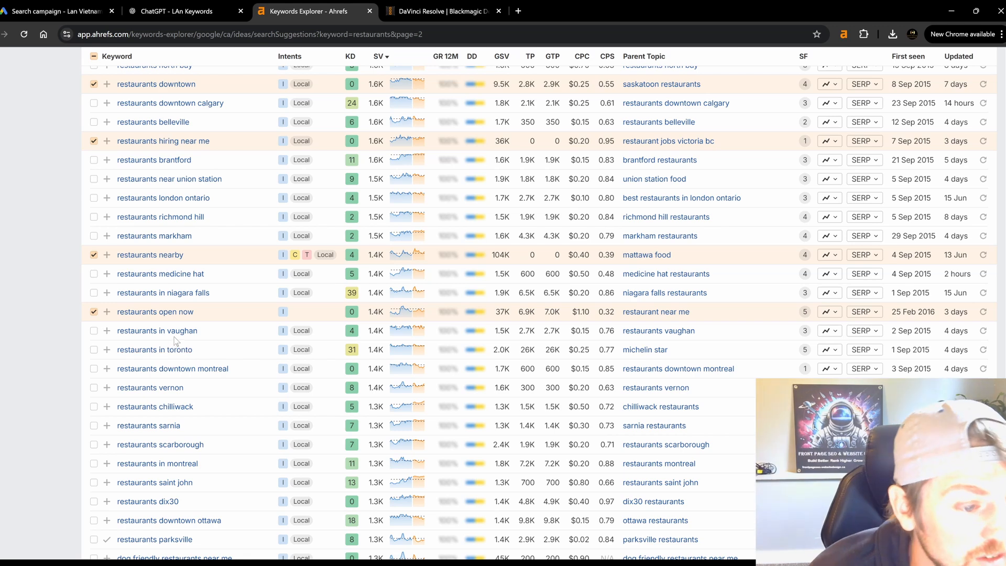
pyautogui.scroll(-2, 108, 351)
pyautogui.scroll(-1, 108, 348)
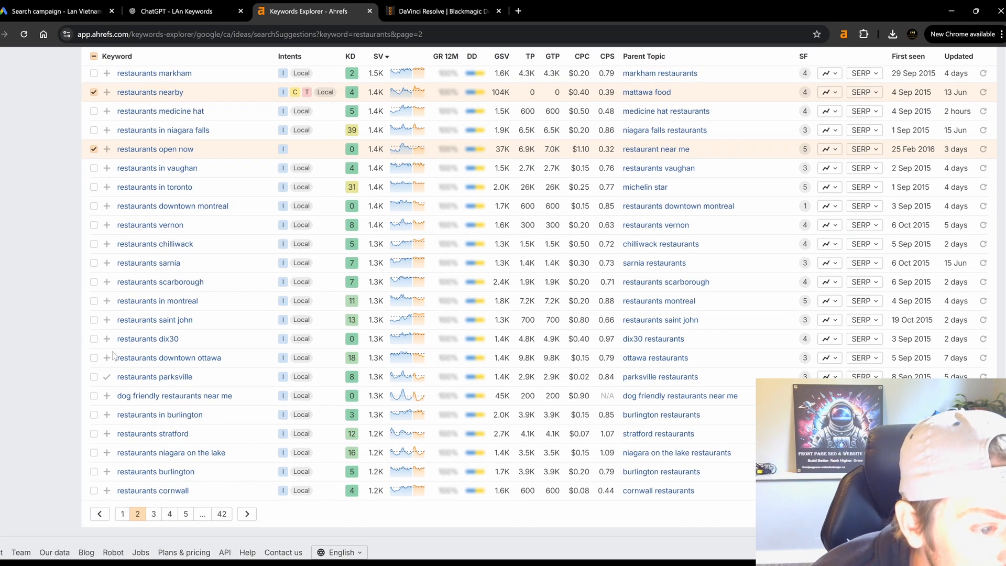
pyautogui.click(94, 378)
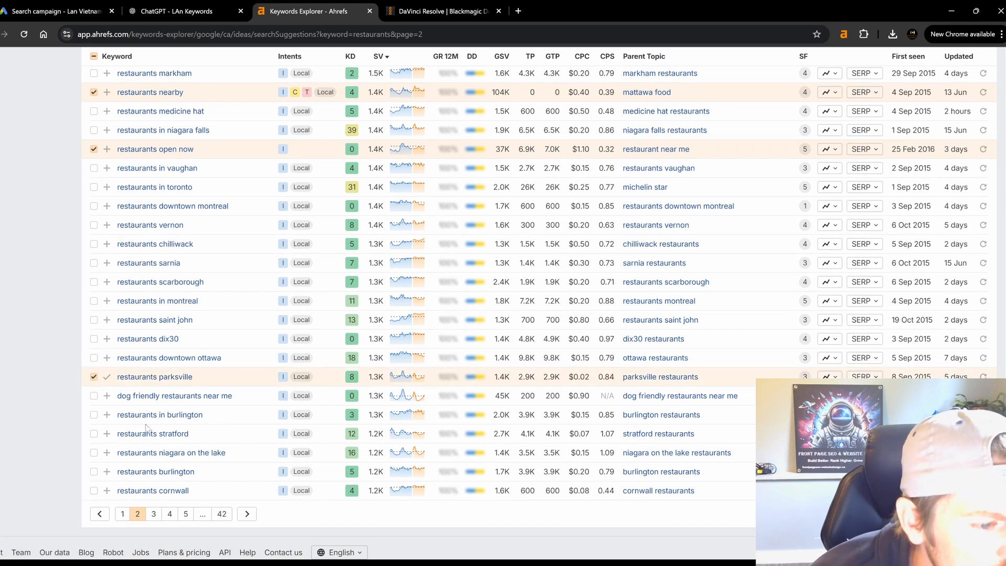
# Go to page 3 of the suggestions, select "restaurants around me" and "restaurants open", and check the remaining keywords.
pyautogui.click(154, 514)
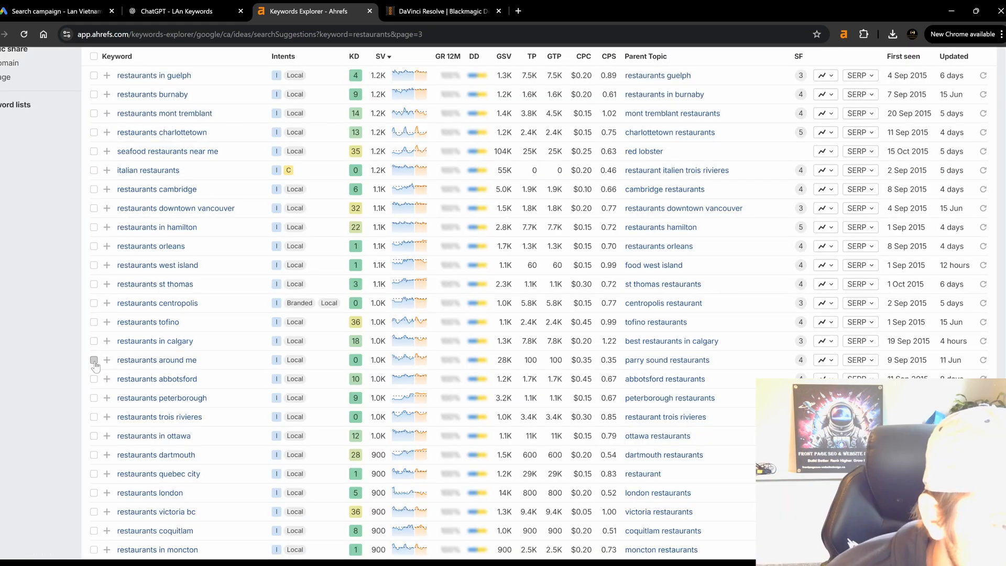
pyautogui.click(94, 360)
pyautogui.scroll(-3, 129, 417)
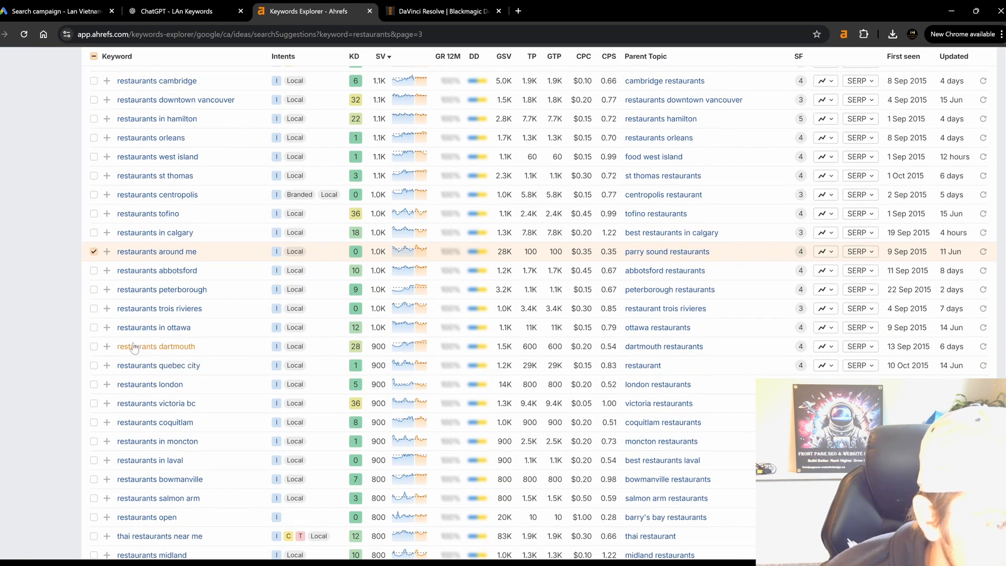
pyautogui.scroll(-2, 107, 414)
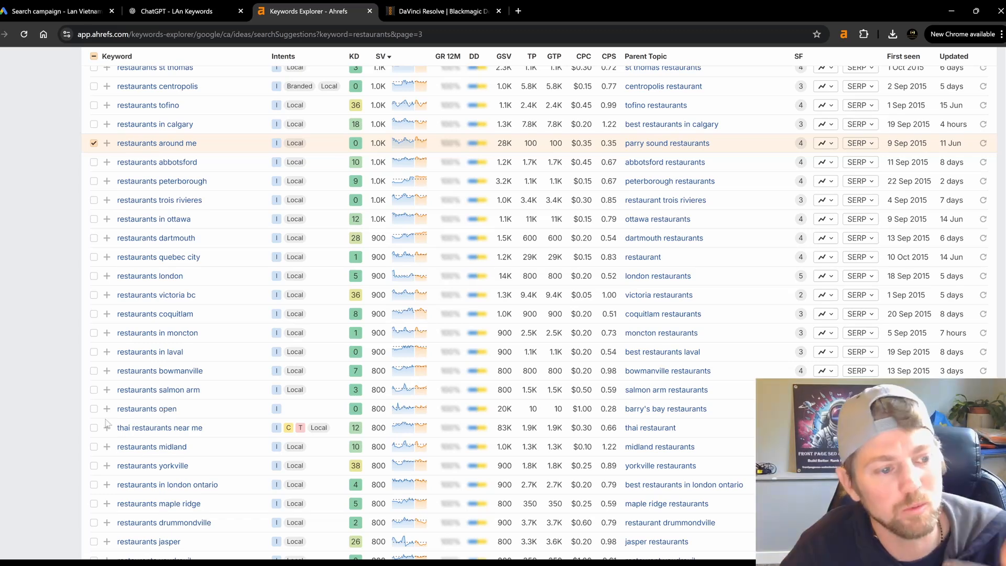
pyautogui.click(94, 408)
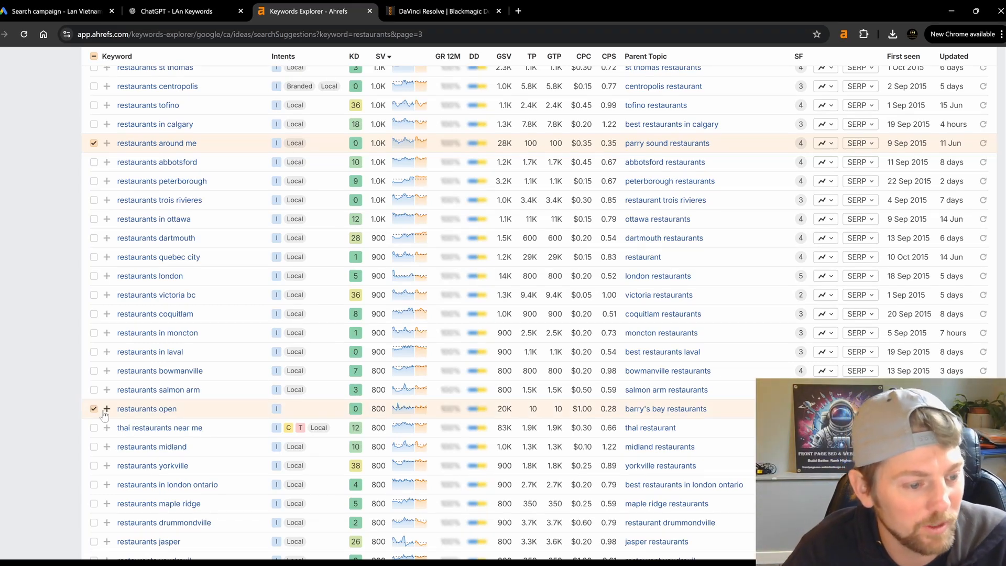
pyautogui.scroll(-2, 110, 432)
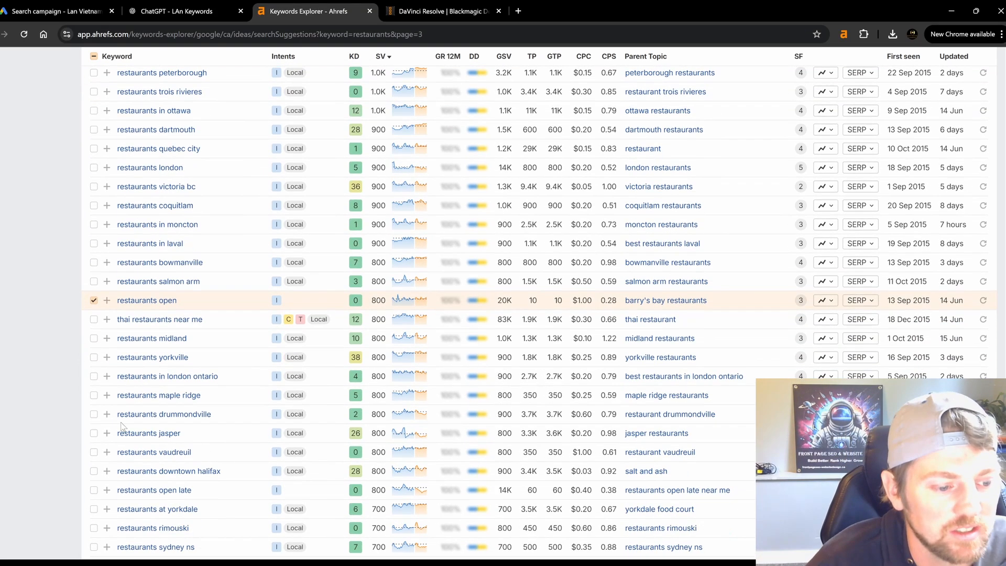
pyautogui.scroll(-2, 152, 443)
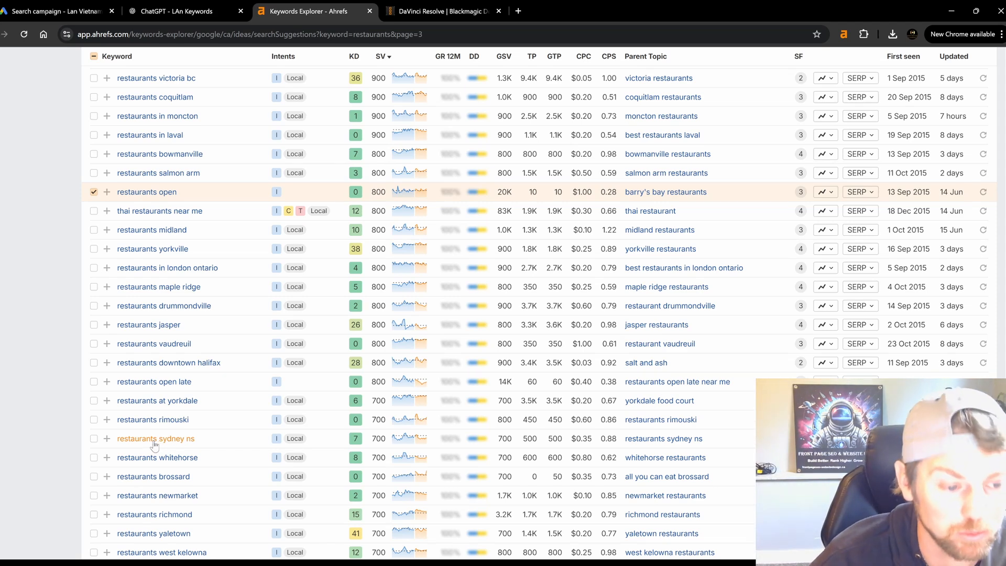
pyautogui.scroll(-2, 155, 445)
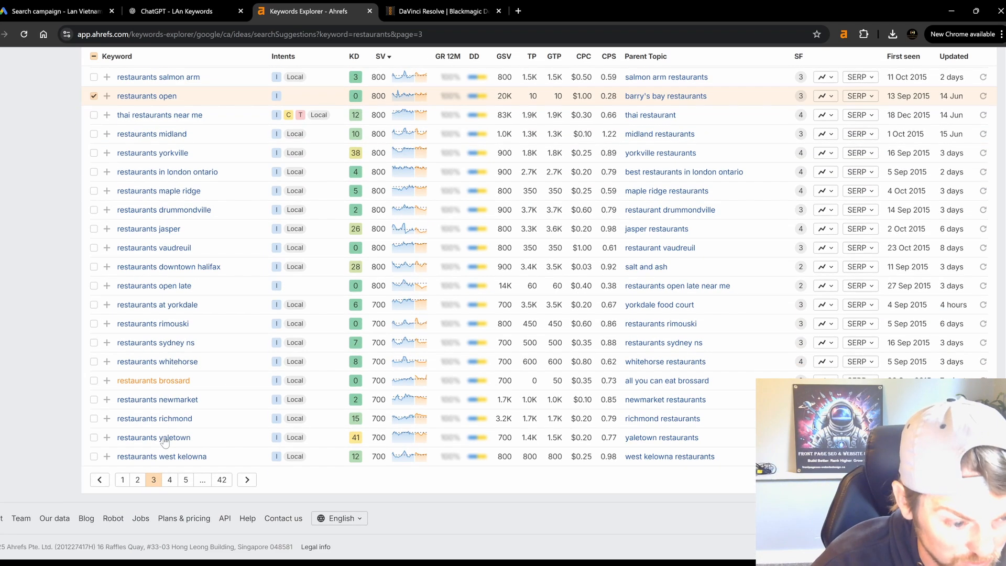
# On page 4 of the suggestions, select "nice restaurants near me", "fancy restaurants near me" and "restaurants that deliver near me".
pyautogui.click(170, 481)
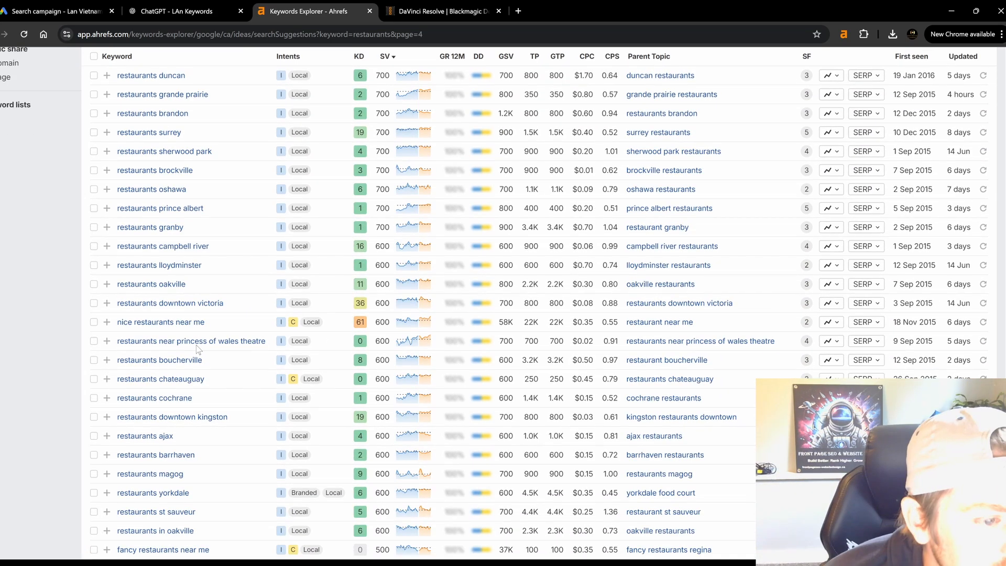
pyautogui.click(95, 323)
pyautogui.scroll(-4, 90, 330)
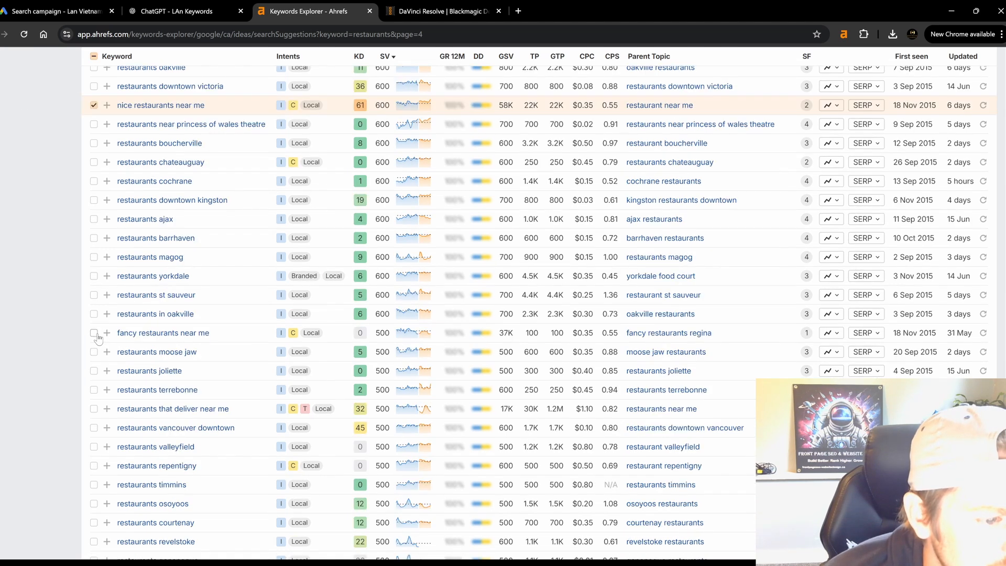
pyautogui.click(94, 334)
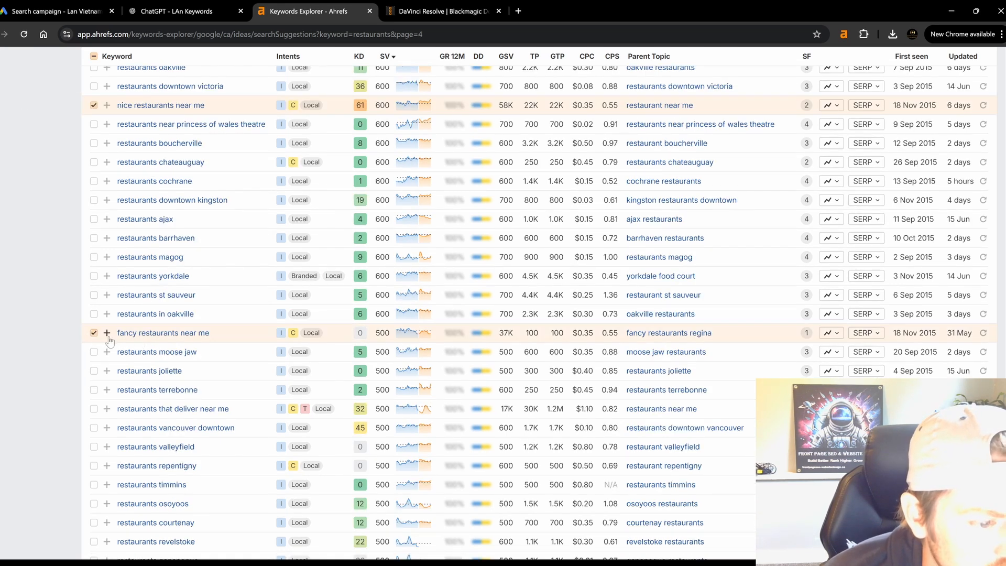
pyautogui.scroll(-1, 95, 346)
pyautogui.click(93, 356)
pyautogui.scroll(-3, 93, 358)
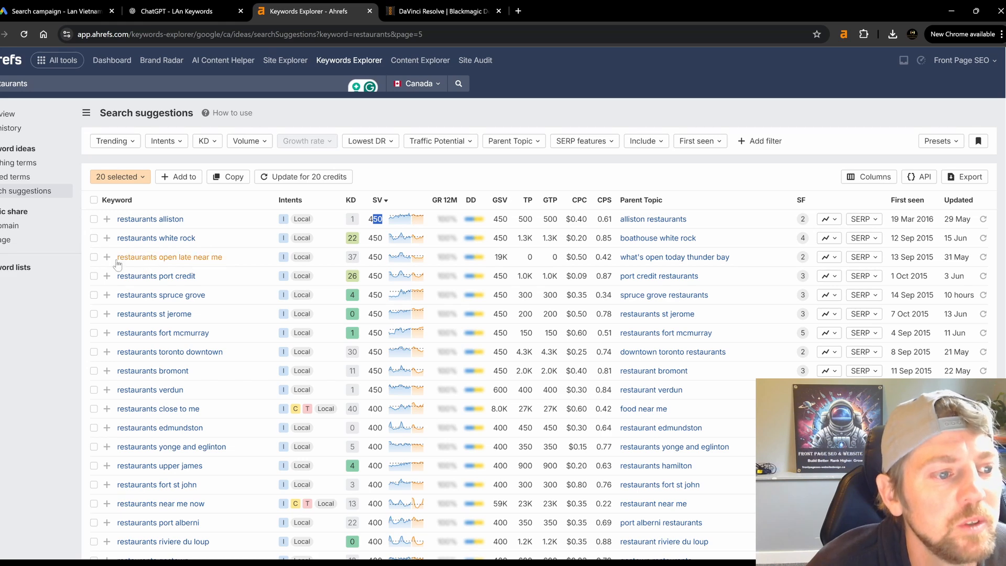
# Select "restaurants open late near me" and "restaurants near me now" on page 5 of the suggestions.
pyautogui.click(94, 255)
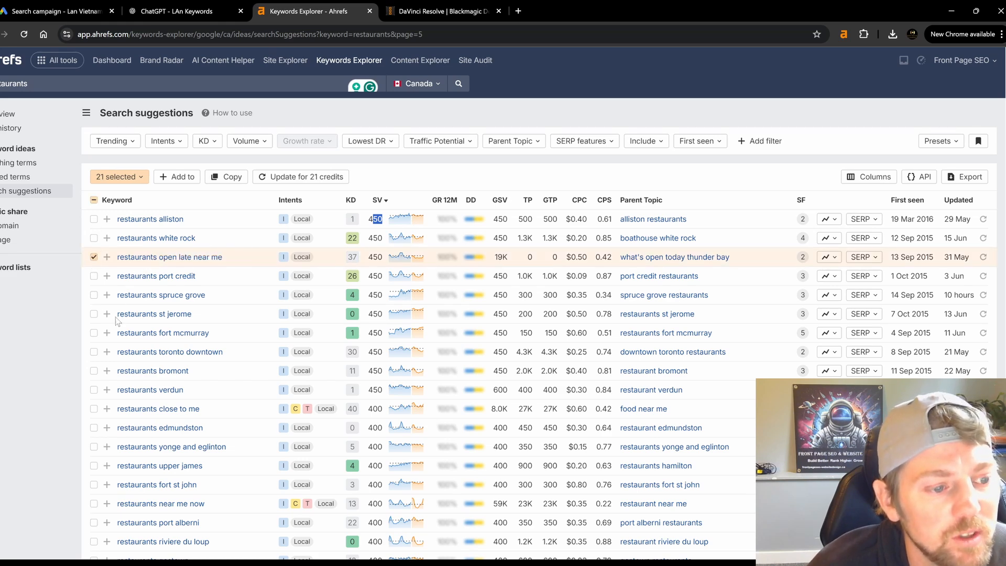
pyautogui.scroll(-2, 158, 409)
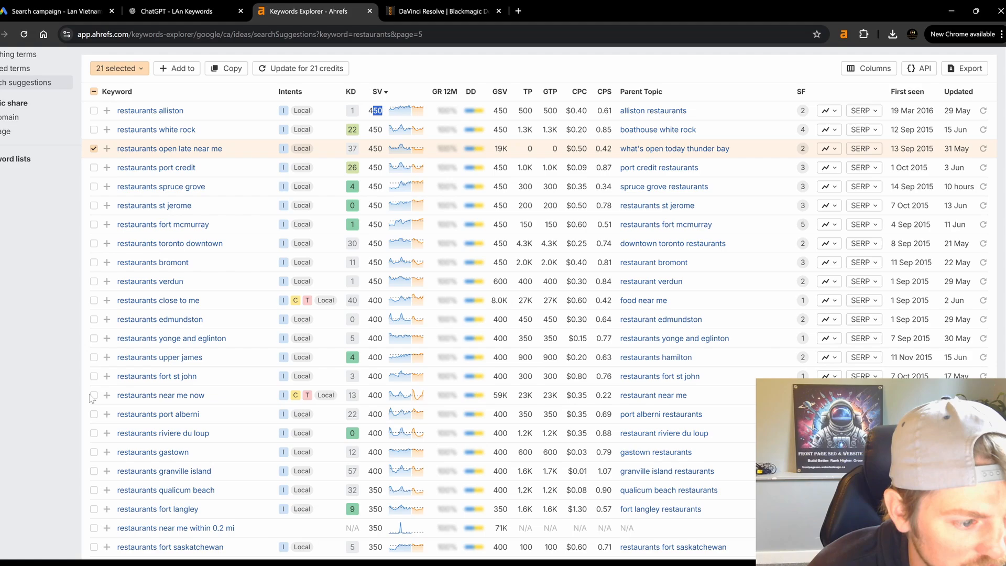
pyautogui.click(93, 396)
pyautogui.scroll(-2, 93, 390)
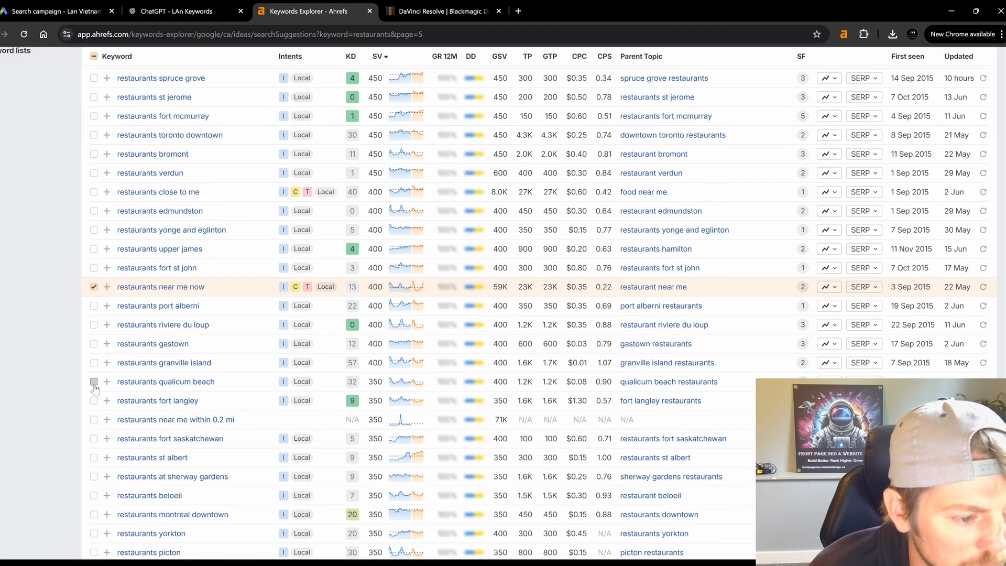
pyautogui.click(93, 382)
pyautogui.scroll(-8, 104, 374)
# Move on to page 6 of the suggestions and select "restaurants hiring" and "restaurants near us".
pyautogui.click(203, 522)
pyautogui.click(95, 217)
pyautogui.click(94, 198)
pyautogui.scroll(-12, 141, 315)
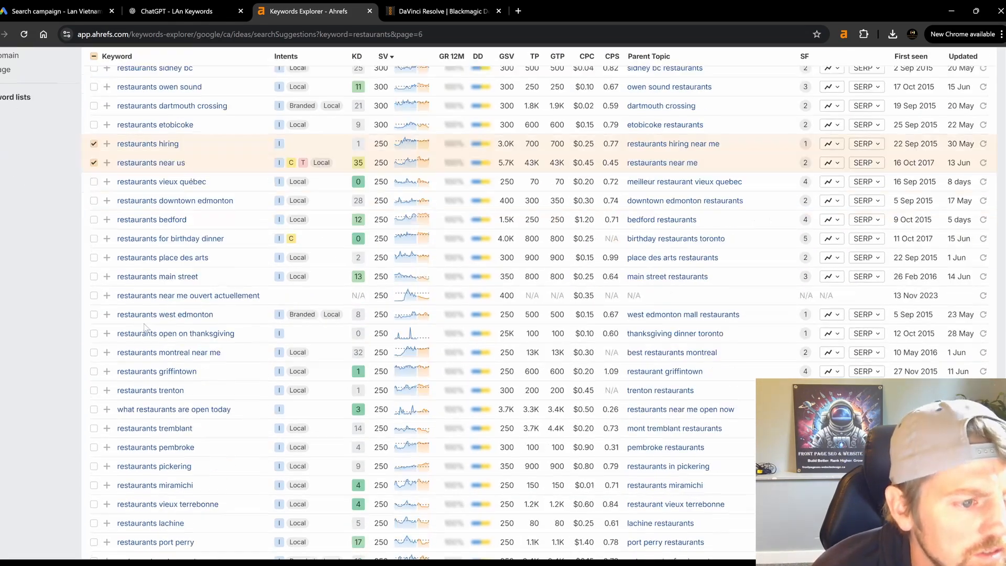
# Open page 7 of the suggestions and select "lunch restaurants near me" and "restaurants jobs near me".
pyautogui.click(203, 369)
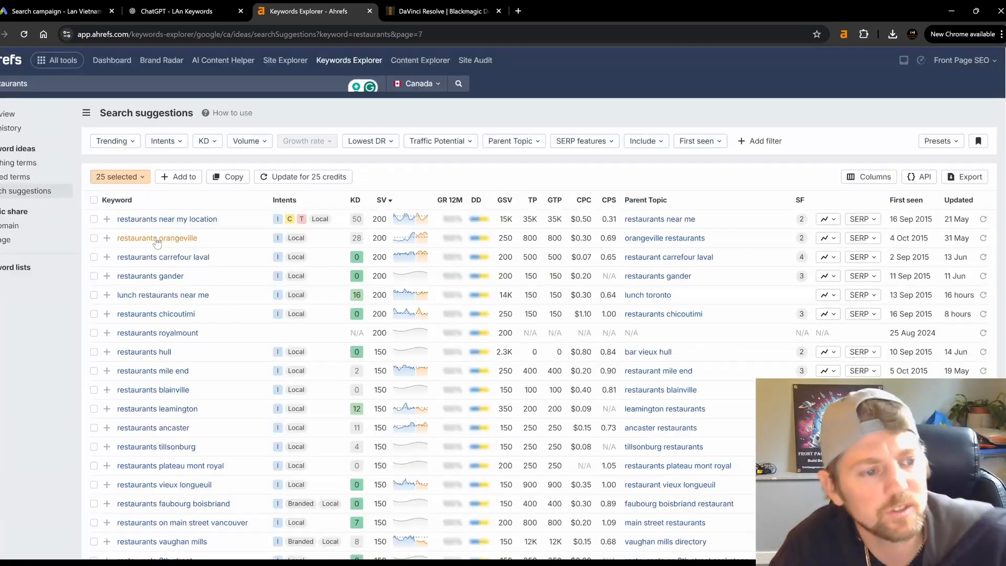
pyautogui.scroll(-1, 166, 242)
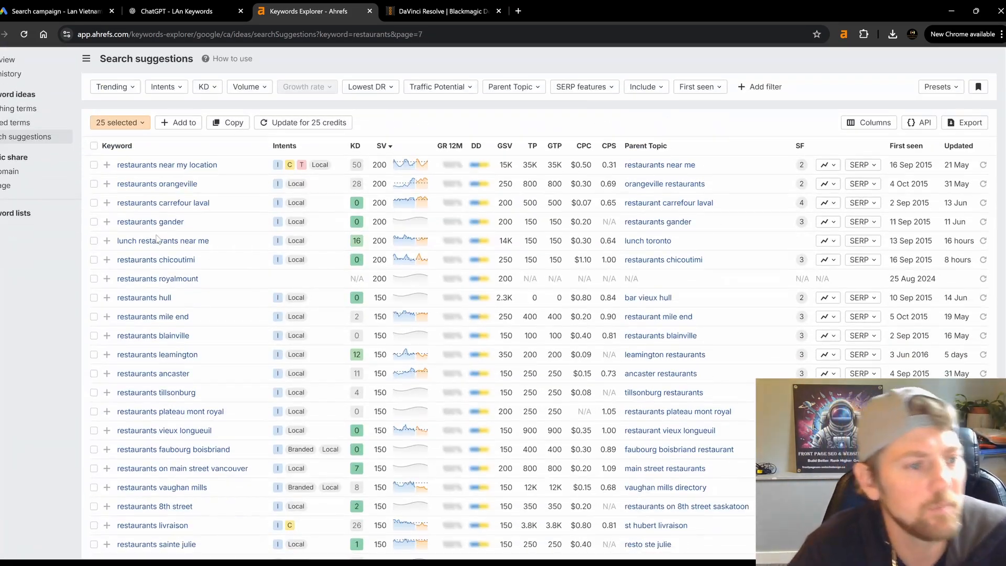
pyautogui.click(94, 241)
pyautogui.scroll(-1, 107, 251)
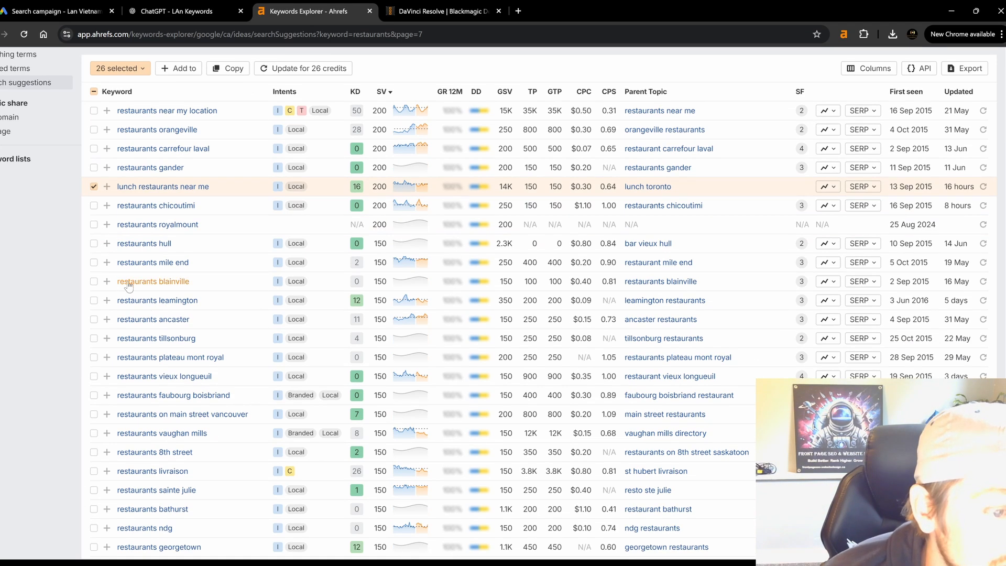
pyautogui.scroll(-1, 154, 323)
pyautogui.scroll(-4, 153, 323)
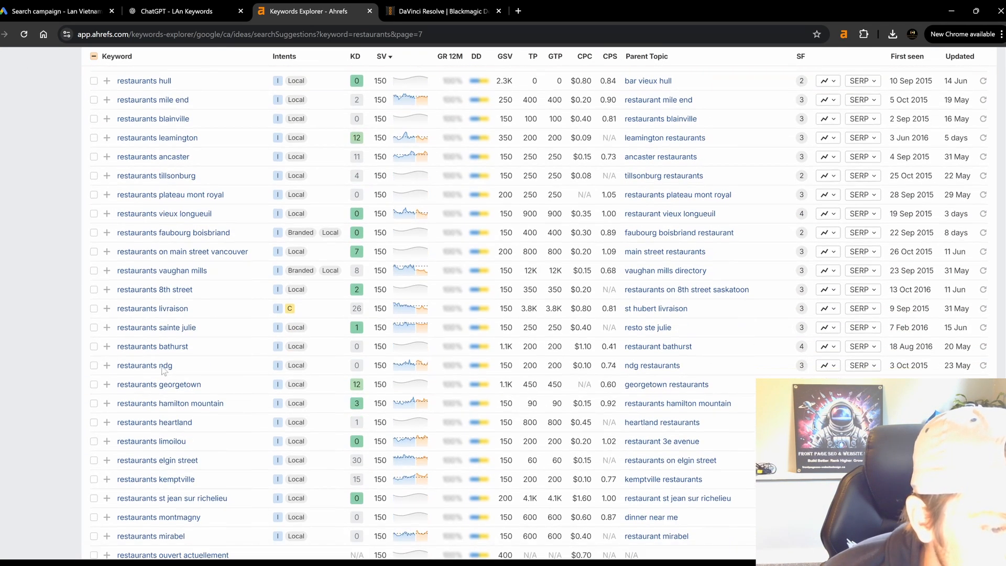
pyautogui.scroll(-5, 192, 429)
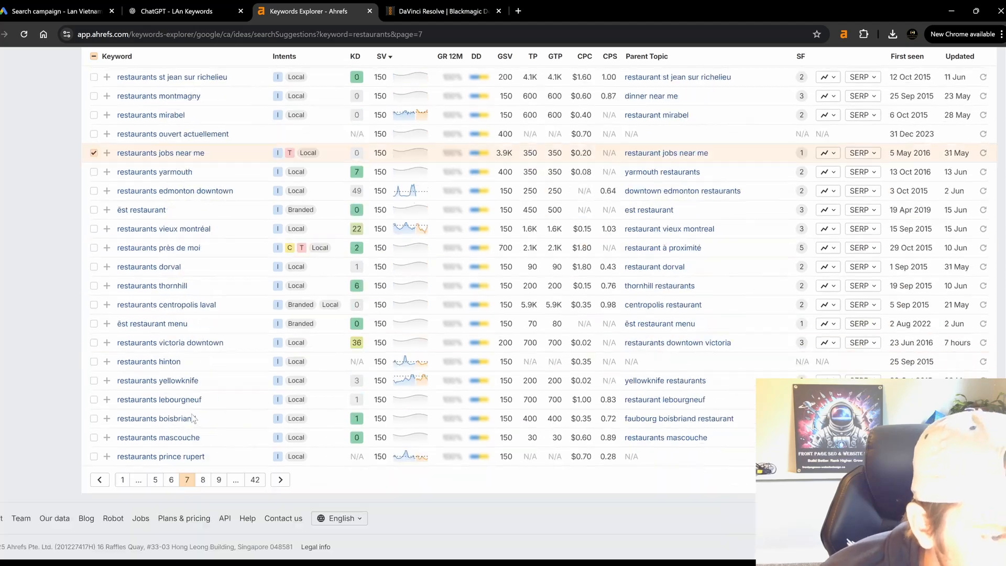
# Continue through the suggestions to page 9 and select the keyword "restaurants for kids".
pyautogui.click(213, 479)
pyautogui.scroll(-3, 190, 405)
pyautogui.scroll(-6, 191, 408)
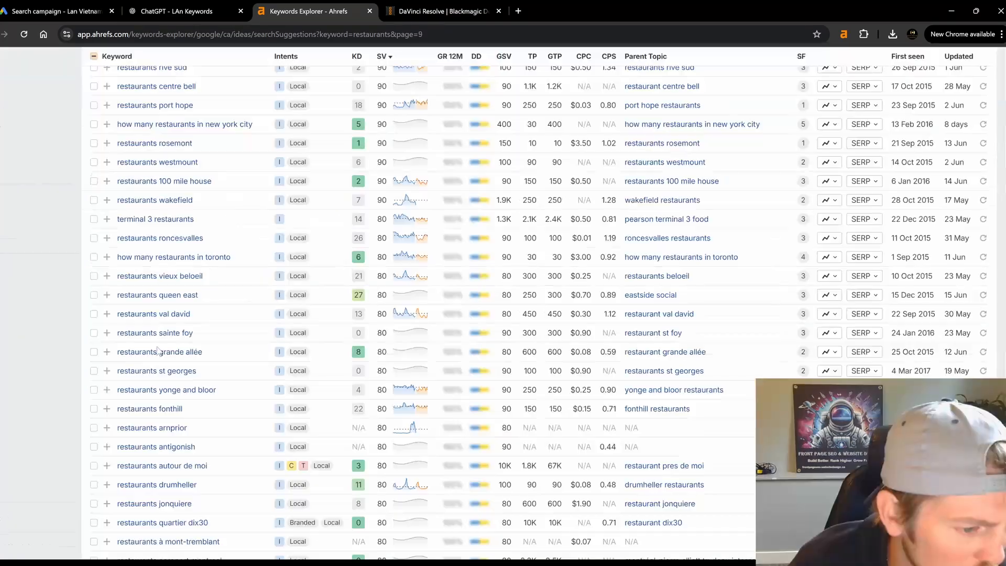
pyautogui.scroll(-3, 153, 353)
pyautogui.scroll(-2, 154, 352)
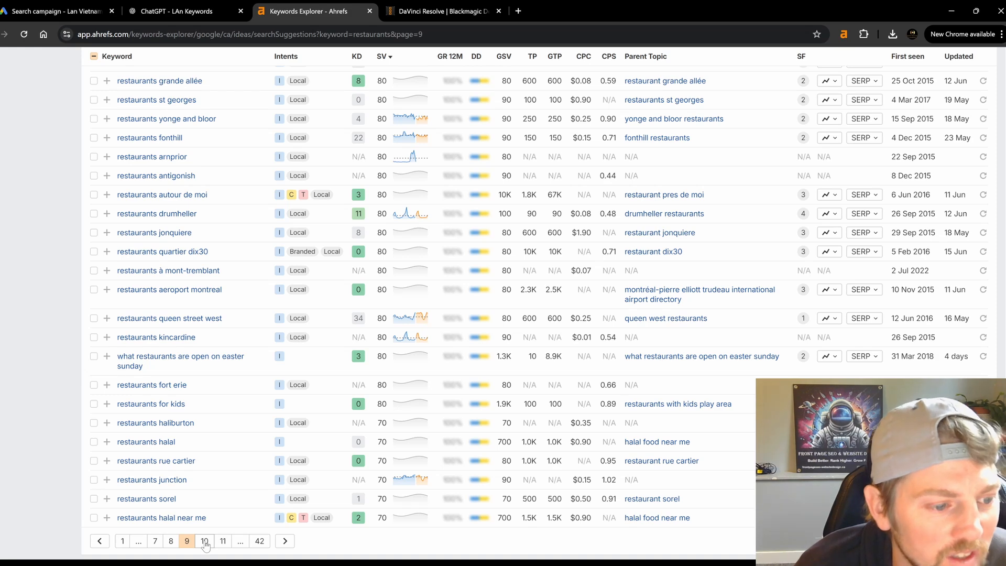
pyautogui.click(94, 404)
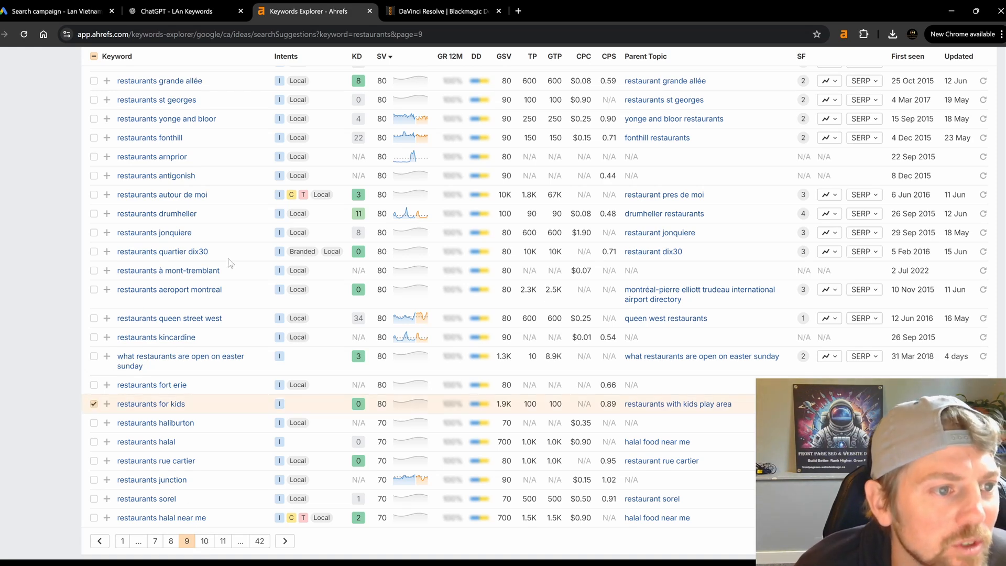
# Advance to page 11 of the suggestions, select "restaurants jobs" and check the rest of the page for relevant keywords.
pyautogui.scroll(-1, 209, 325)
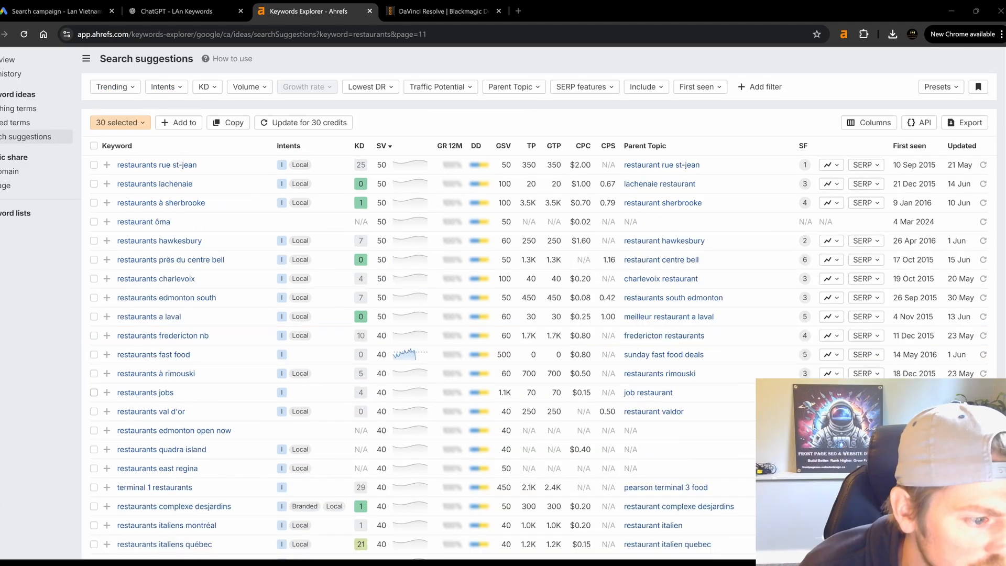
pyautogui.click(94, 393)
pyautogui.scroll(-3, 257, 440)
pyautogui.scroll(-3, 248, 450)
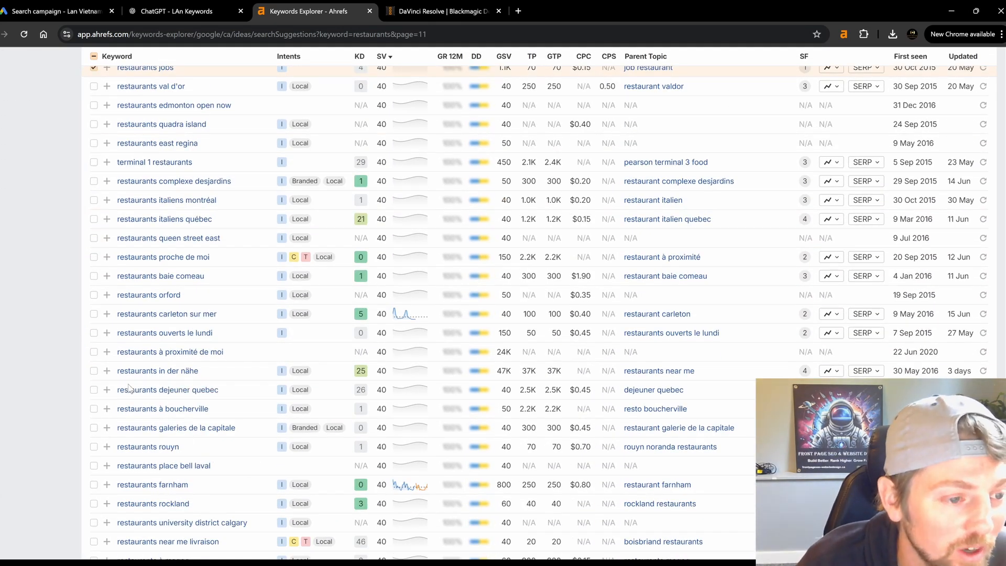
pyautogui.scroll(-3, 137, 328)
pyautogui.scroll(-3, 172, 379)
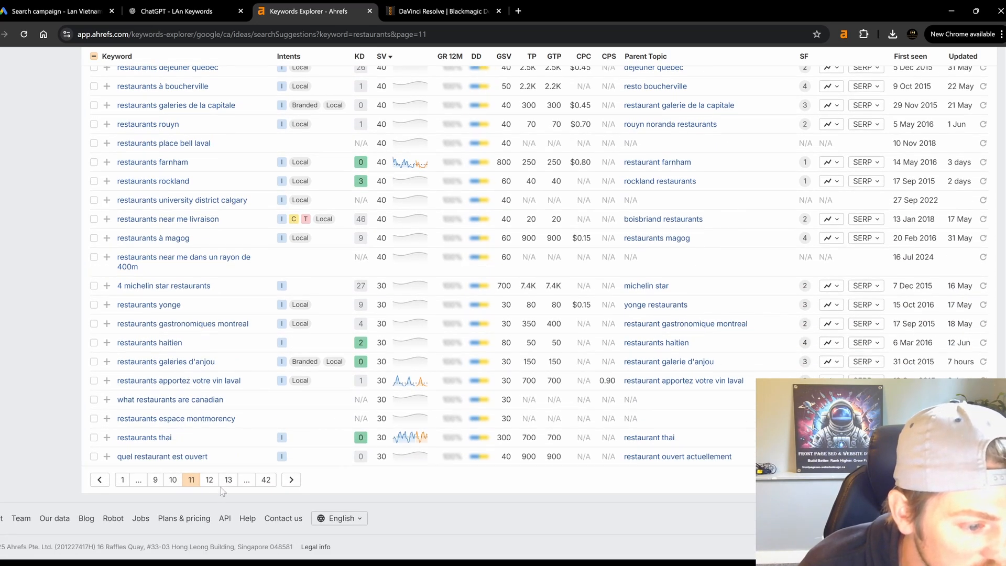
# Open page 12 of the search suggestions and look through its keywords for relevant restaurant searches.
pyautogui.click(209, 481)
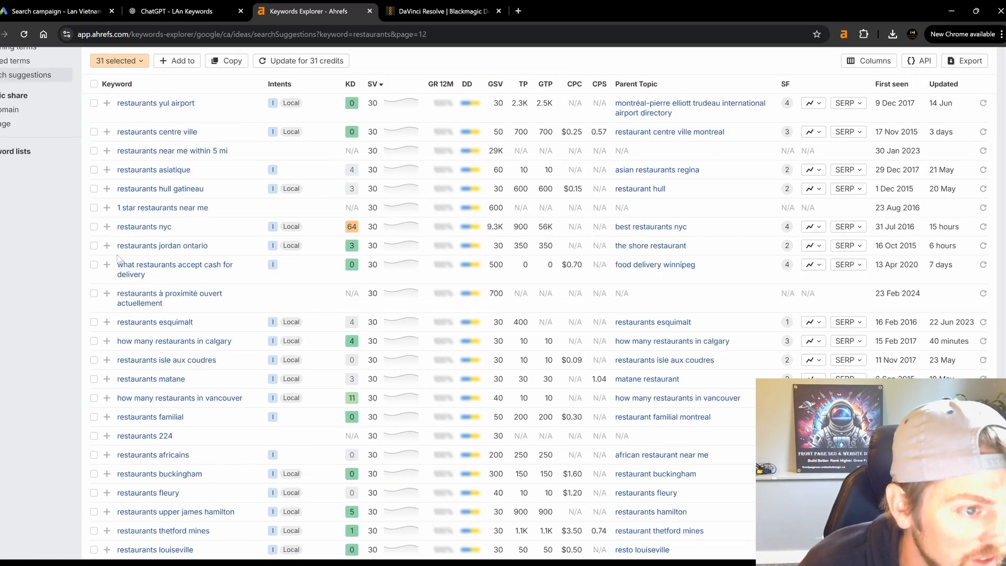
pyautogui.scroll(-2, 141, 308)
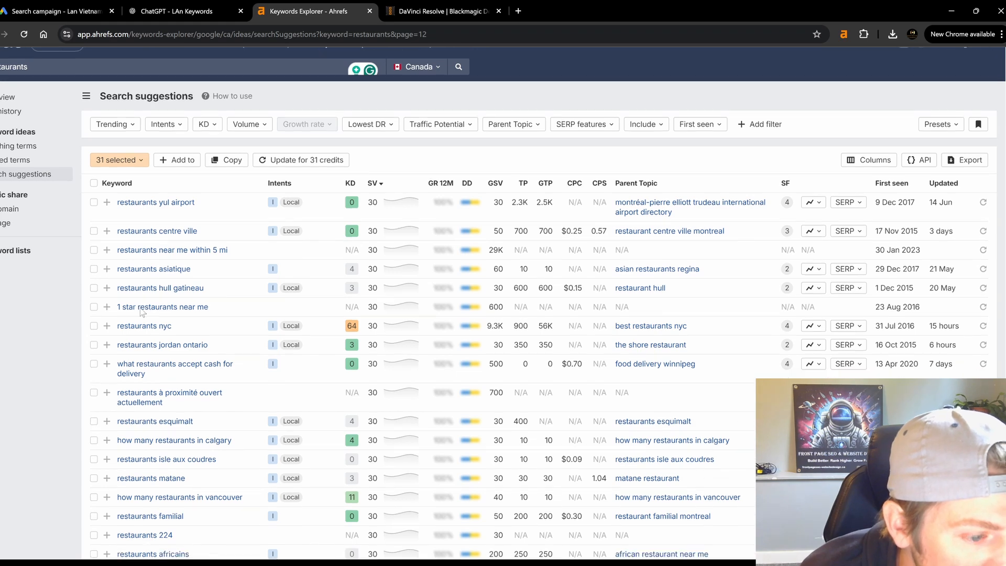
pyautogui.scroll(2, 140, 304)
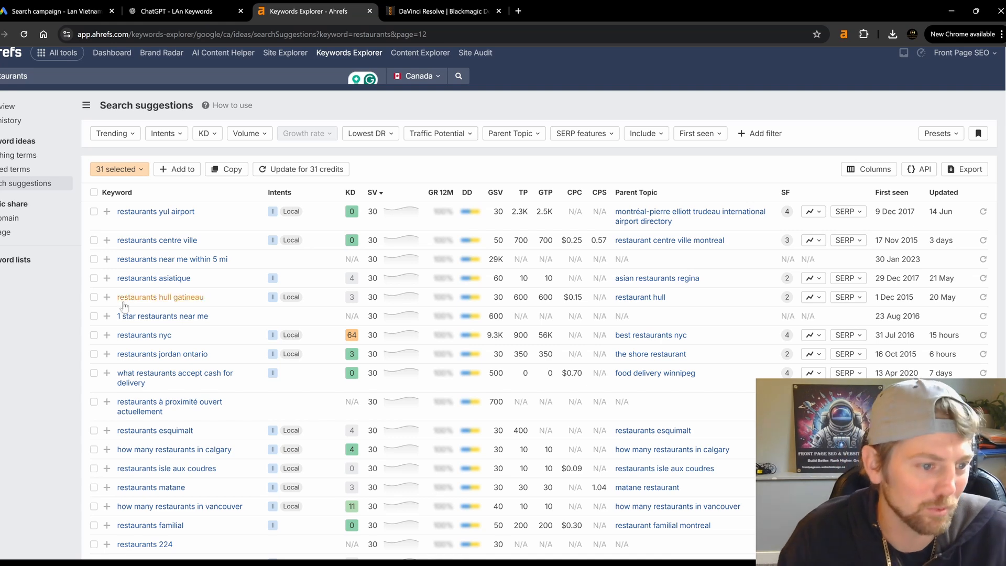
pyautogui.scroll(-2, 122, 299)
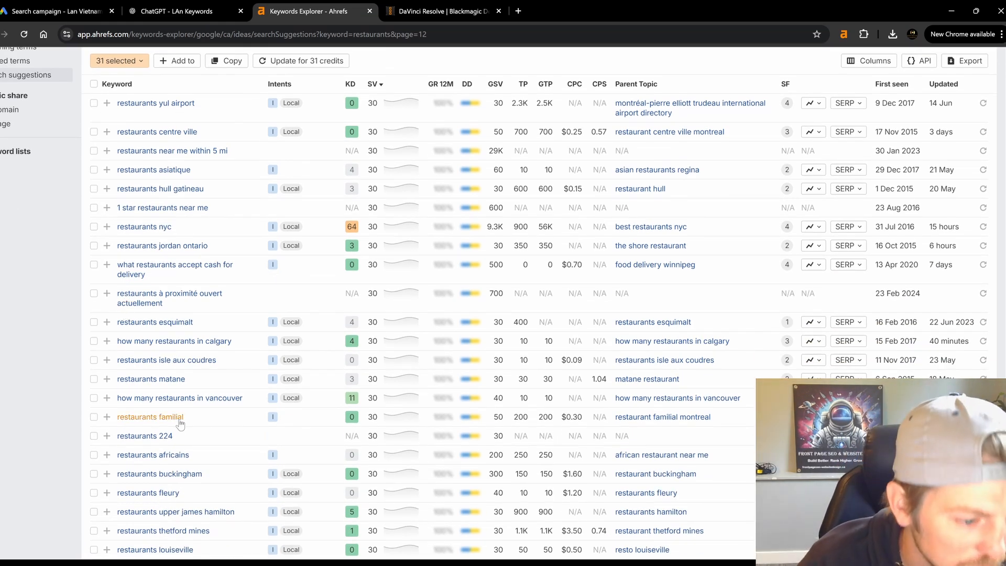
pyautogui.scroll(-10, 127, 460)
# Move on to page 13 of the suggestions and select "what restaurants deliver near me".
pyautogui.click(212, 481)
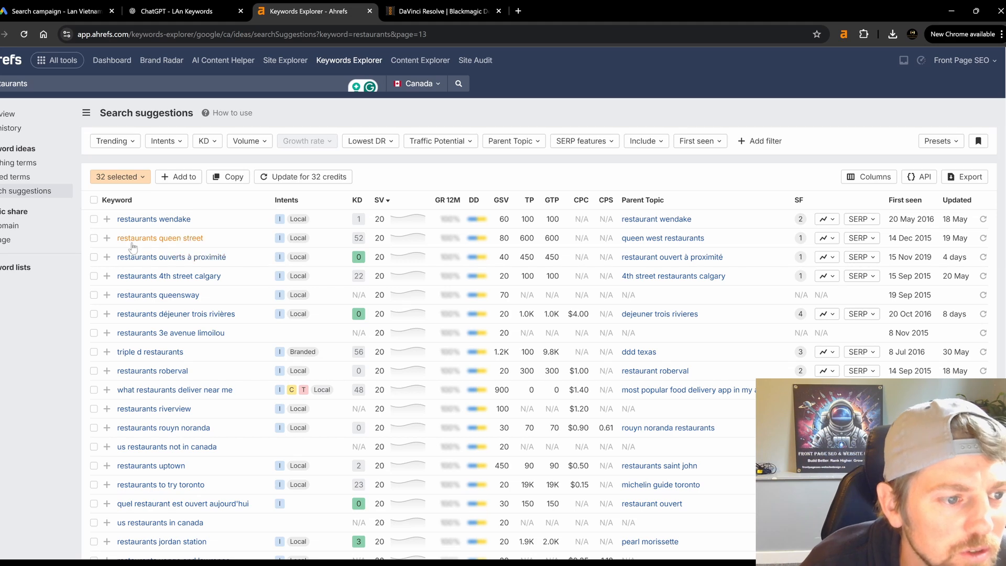
pyautogui.scroll(-2, 204, 365)
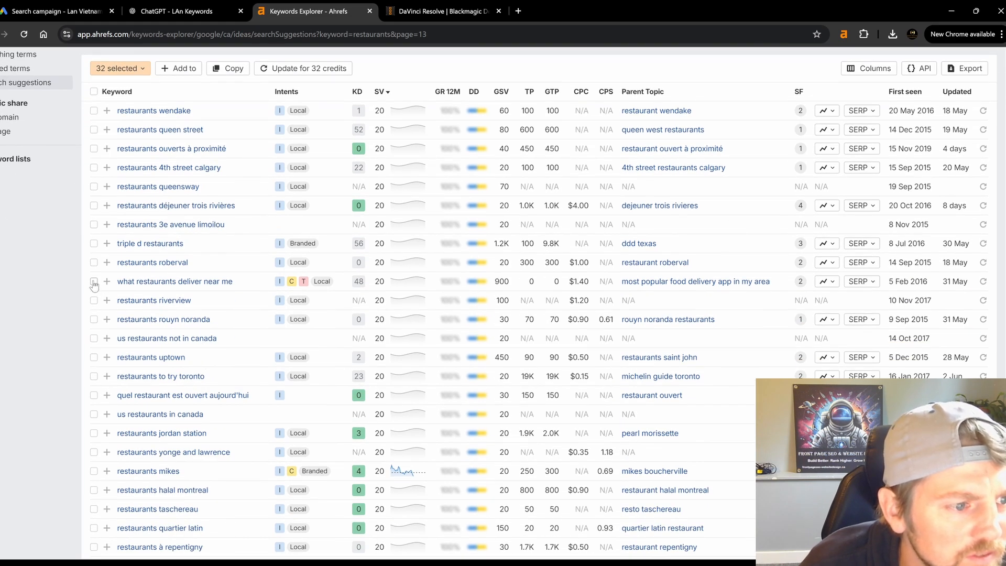
pyautogui.click(94, 282)
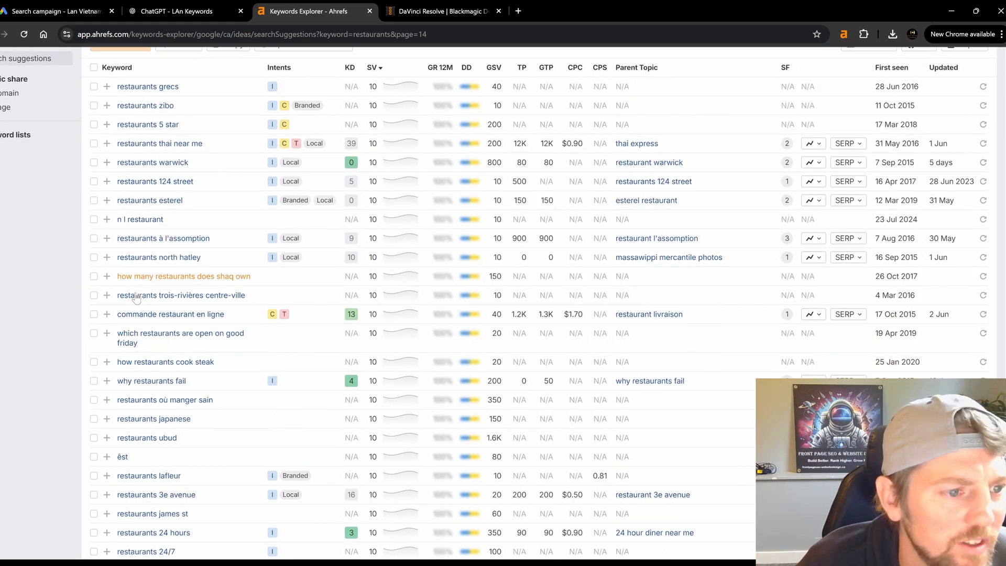
# On page 14 of the suggestions, select "restaurants 24 hours", "restaurants 24/7", "restaurants in near me" and "restaurants who deliver near me".
pyautogui.scroll(1, 138, 173)
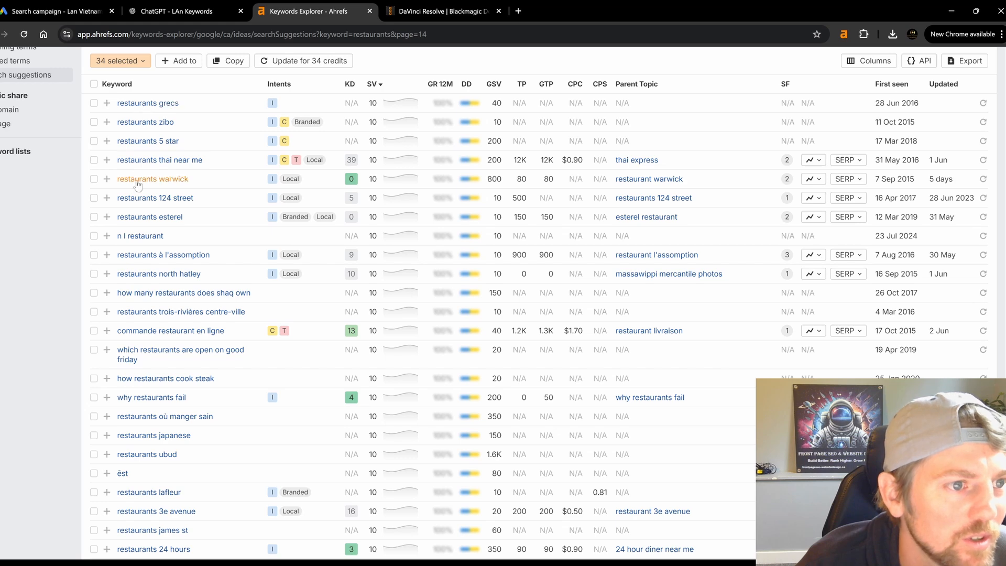
pyautogui.scroll(-4, 136, 262)
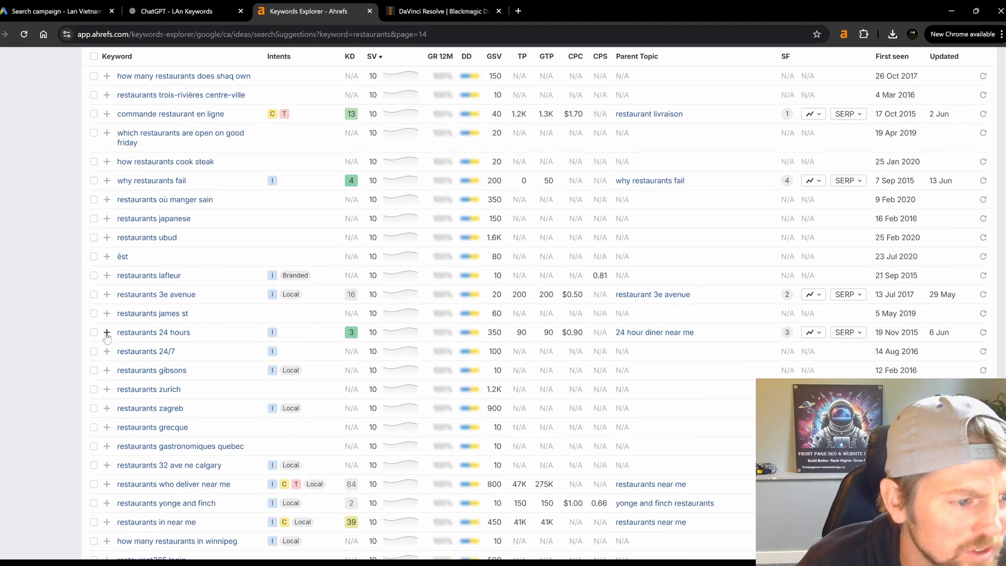
pyautogui.click(94, 333)
pyautogui.click(93, 351)
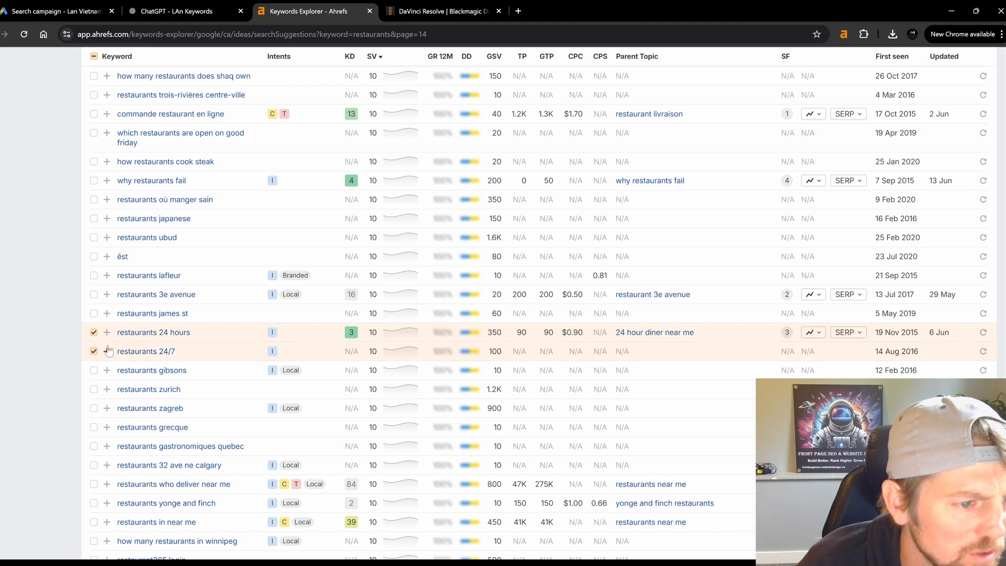
pyautogui.scroll(-1, 116, 409)
pyautogui.click(93, 468)
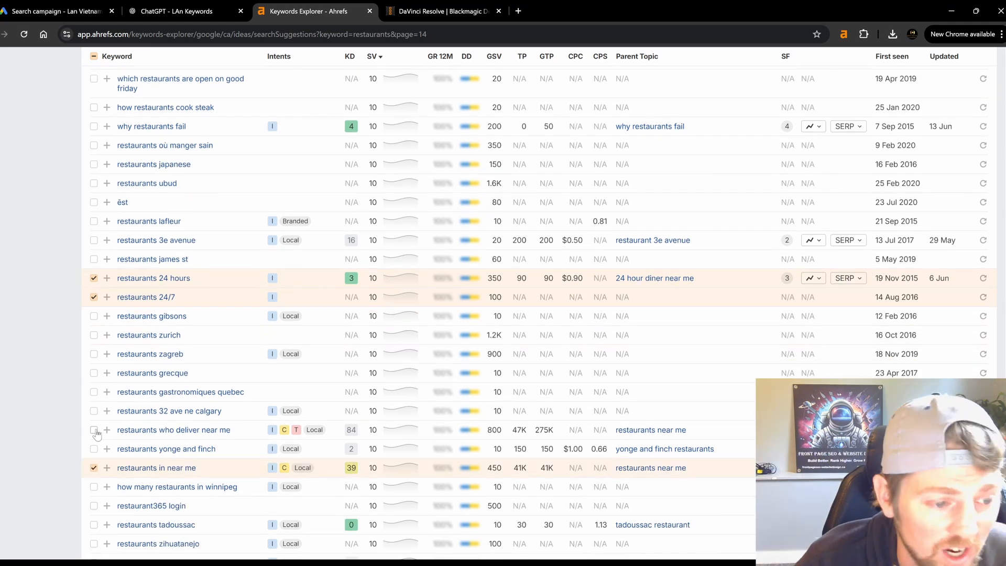
pyautogui.click(94, 430)
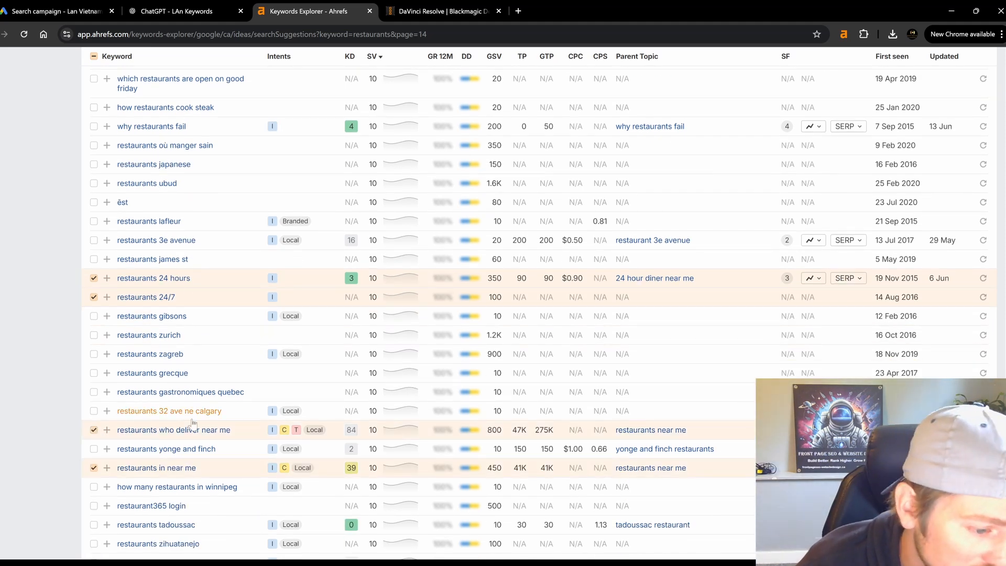
pyautogui.scroll(-4, 190, 461)
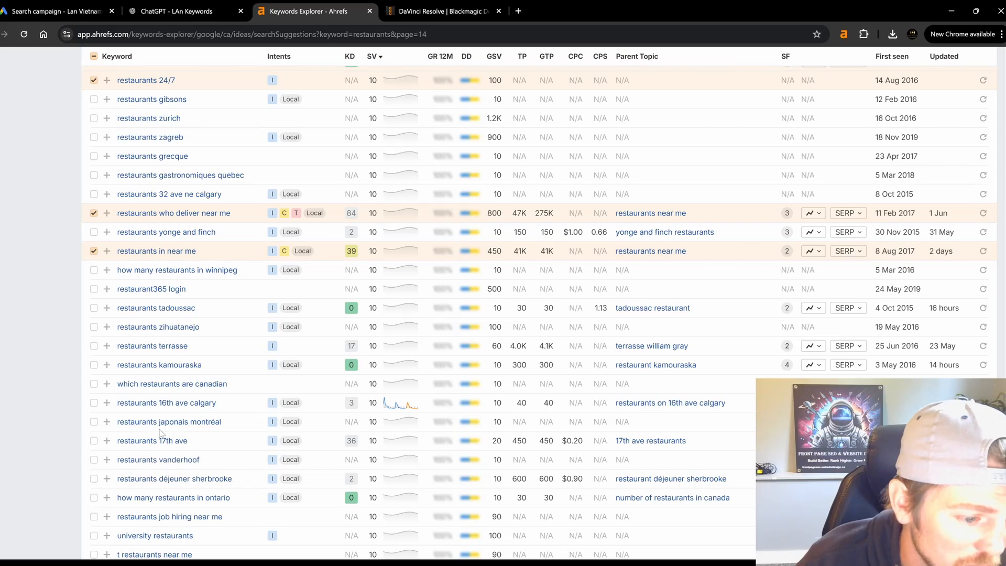
# Advance to page 15 of the suggestions, select "b restaurants near me" and check the rest of the page.
pyautogui.scroll(-1, 181, 478)
pyautogui.click(214, 523)
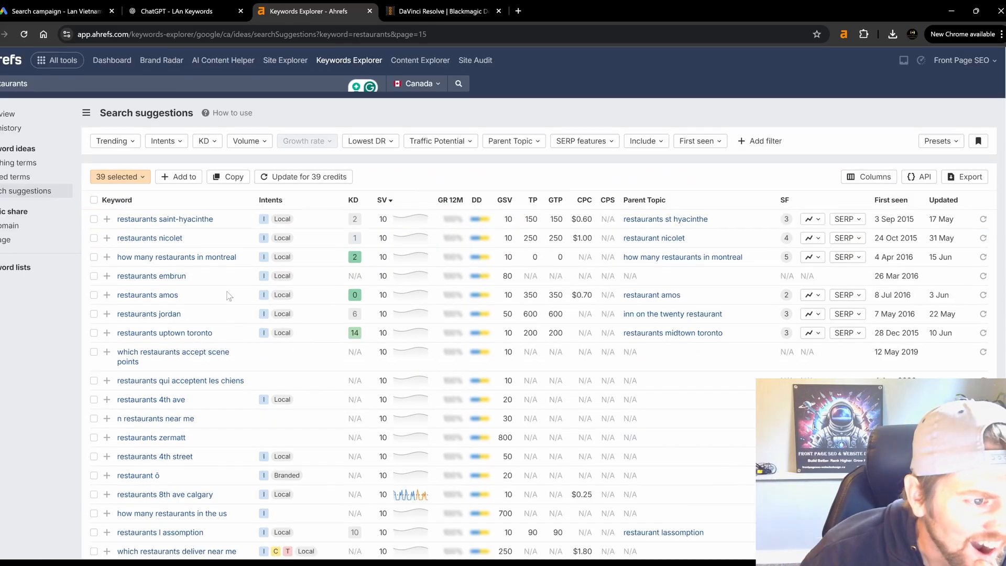
pyautogui.scroll(-4, 205, 329)
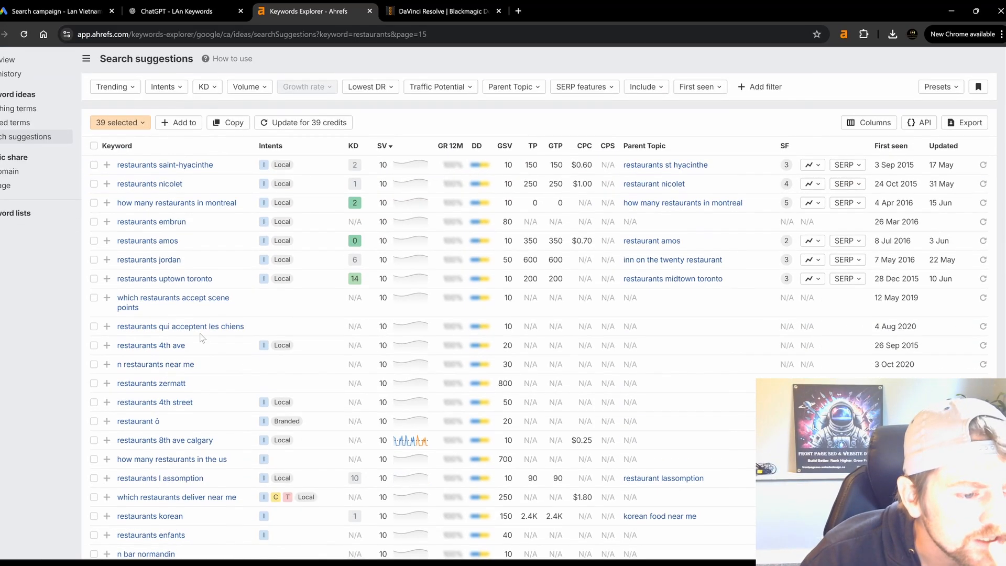
pyautogui.scroll(-5, 217, 395)
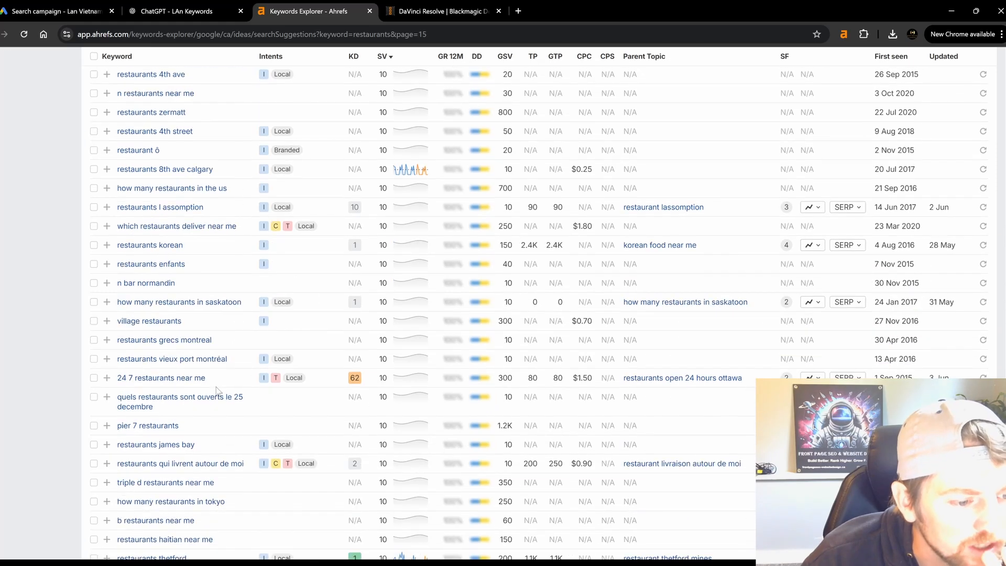
pyautogui.click(207, 410)
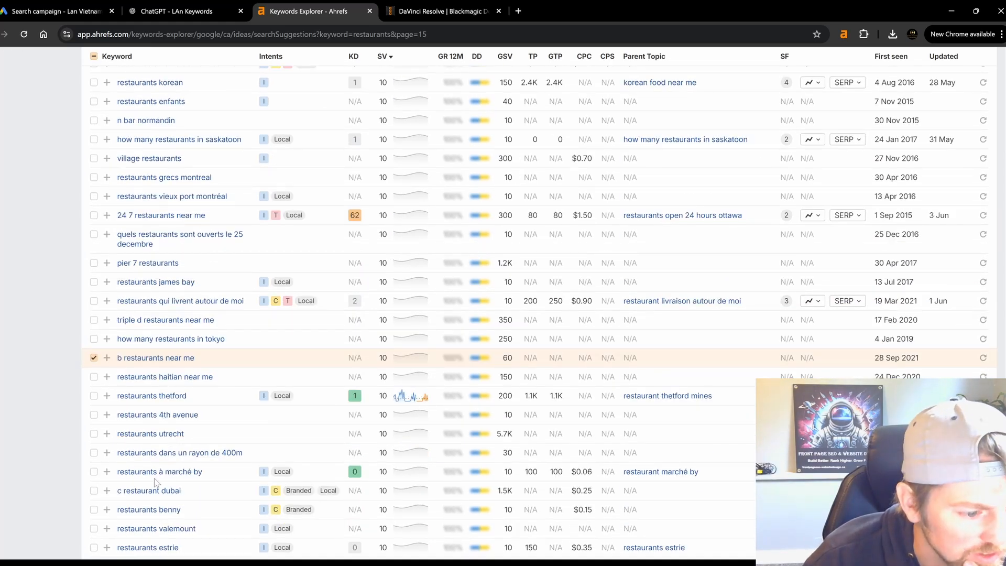
pyautogui.scroll(-4, 171, 435)
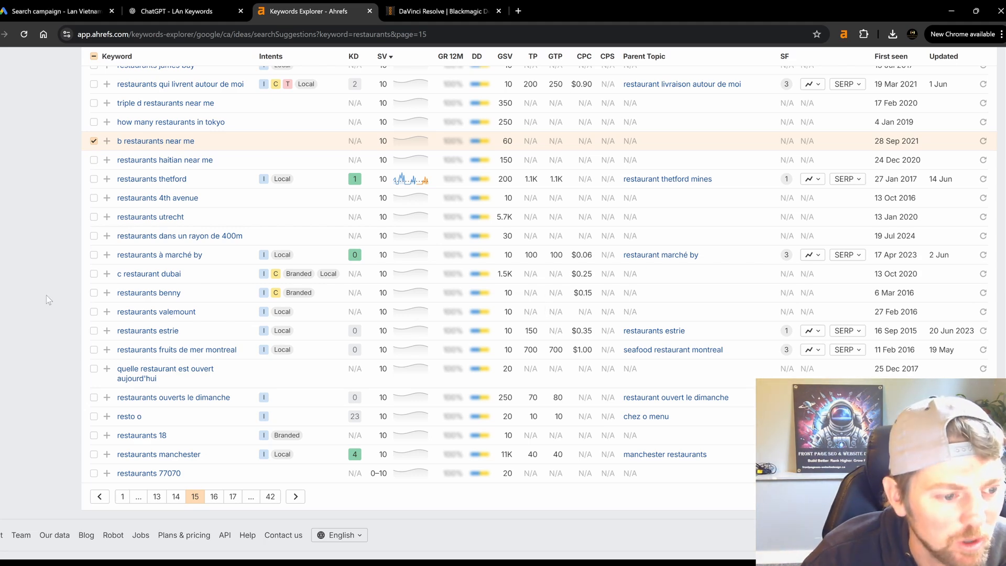
# Copy all the keywords selected in the search suggestions to the clipboard.
pyautogui.scroll(7, 338, 310)
pyautogui.scroll(6, 337, 310)
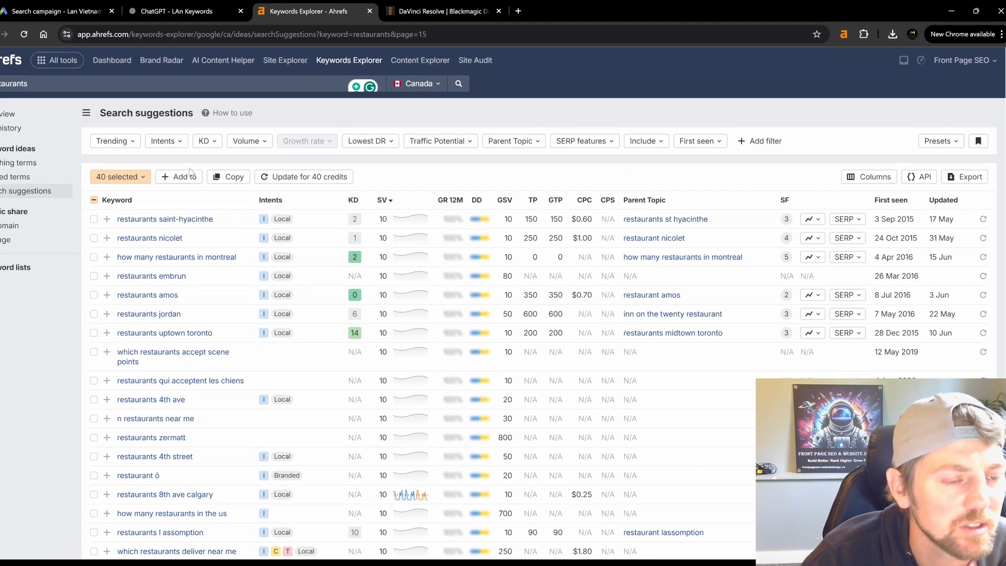
pyautogui.click(234, 179)
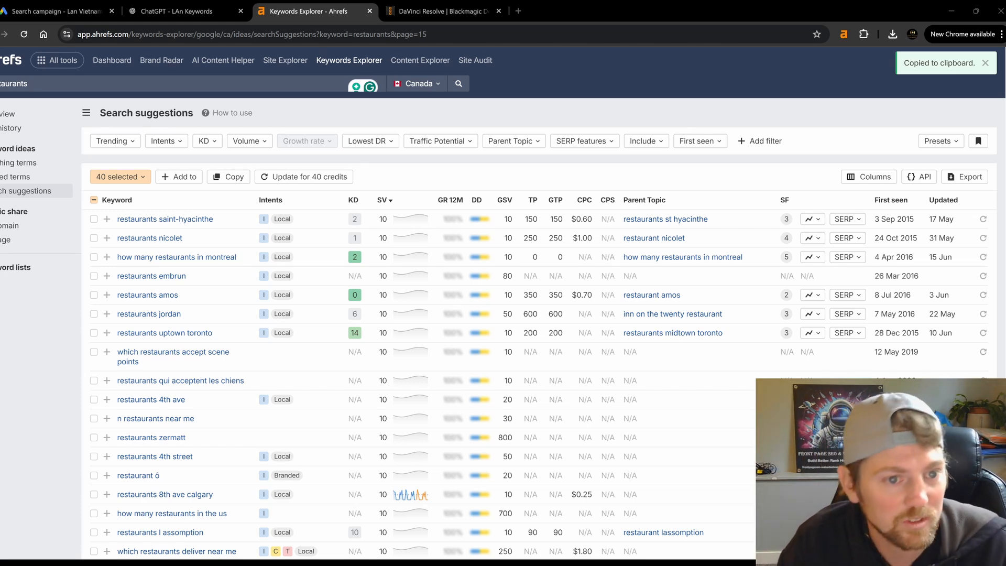
# Return to the matching terms and select "restaurants near me", "restaurants near me open now" and "best restaurants near me".
pyautogui.click(38, 163)
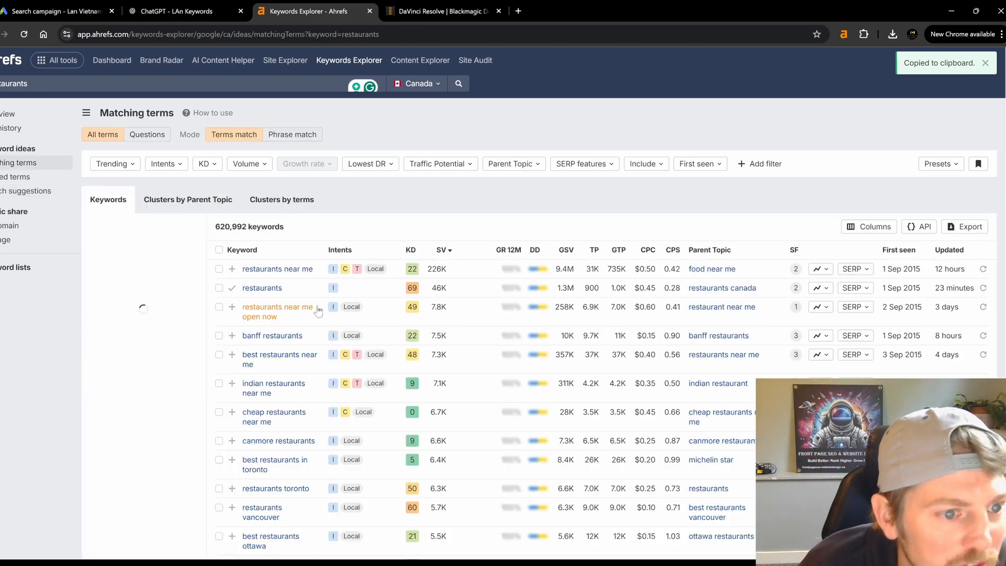
pyautogui.click(219, 269)
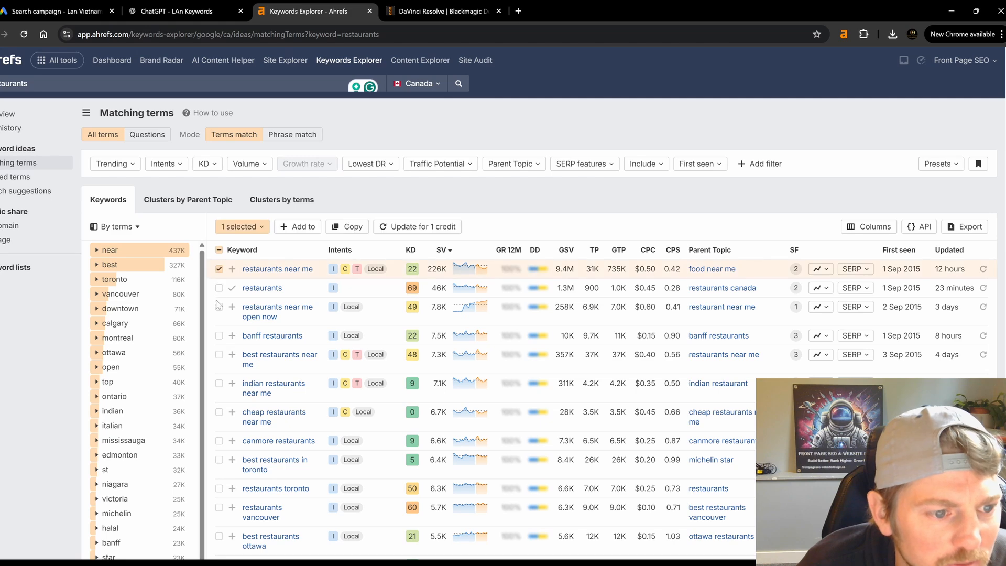
pyautogui.keyDown('shift'); pyautogui.click(219, 307); pyautogui.keyUp('shift')
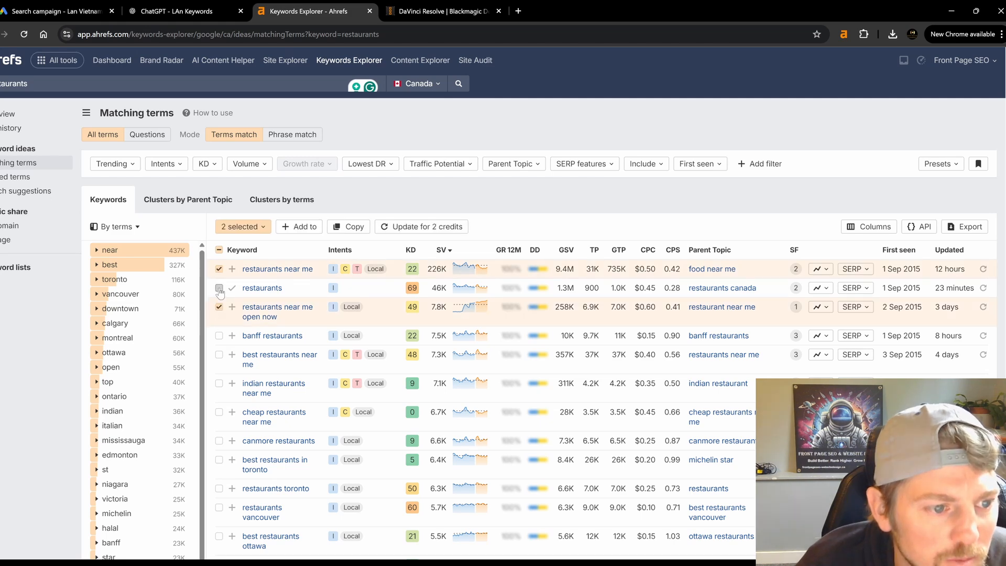
pyautogui.click(219, 354)
pyautogui.scroll(-1, 220, 362)
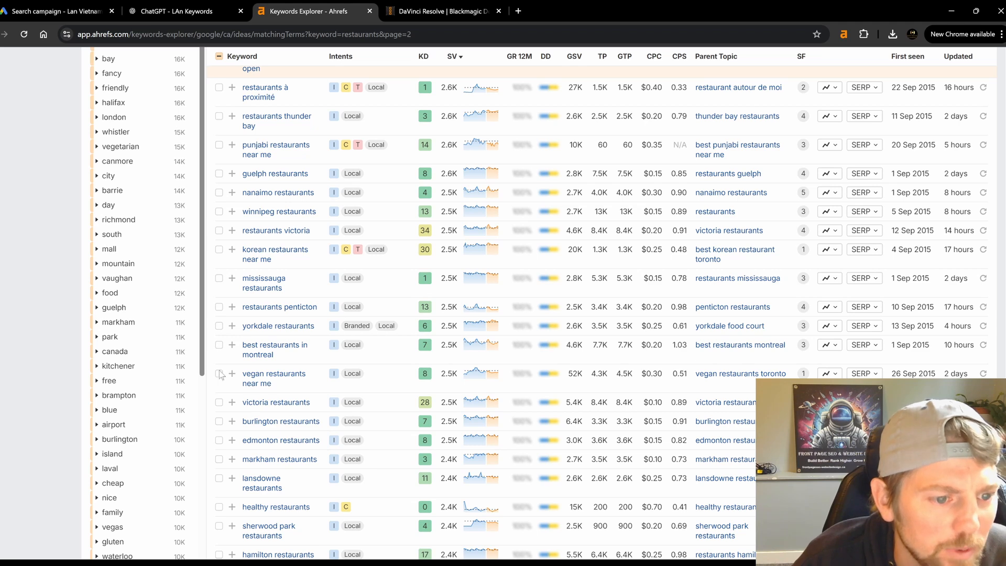
# On page 2 of the matching terms, select "vegan restaurants near me" and check the remaining keywords.
pyautogui.click(219, 373)
pyautogui.scroll(-1, 219, 376)
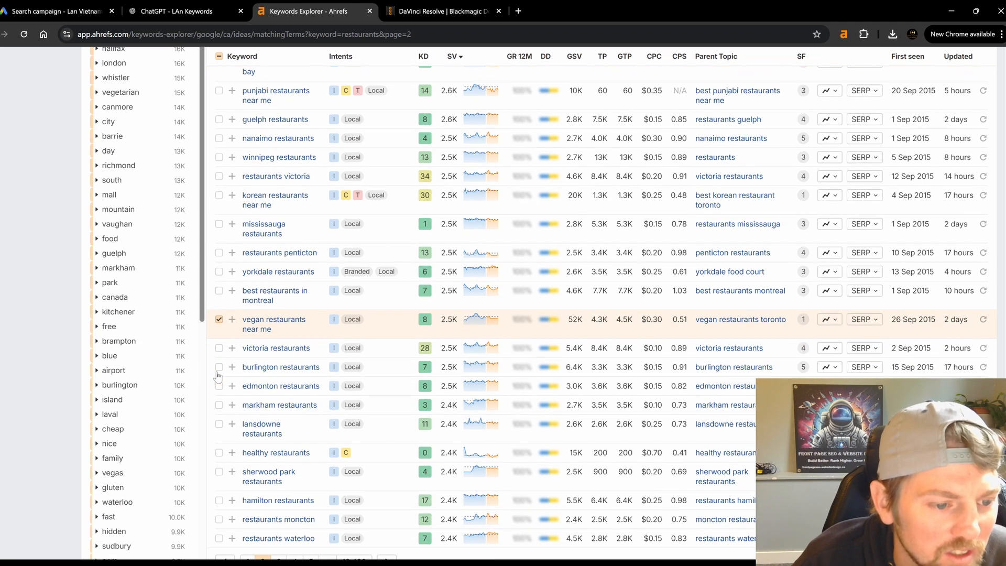
pyautogui.scroll(-2, 219, 375)
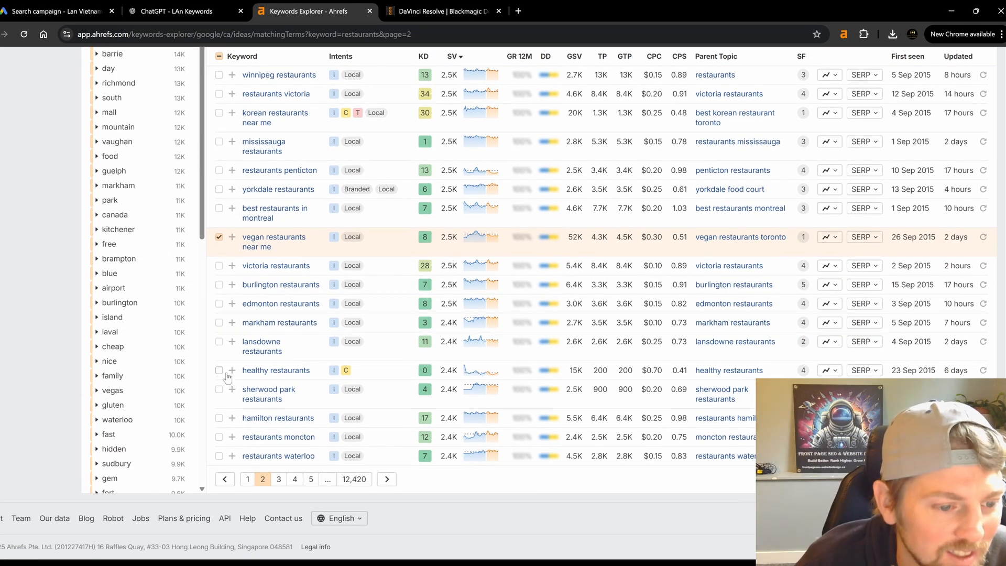
# Continue through the matching terms to page 23, selecting generic keywords such as "restaurants nearby" and "restaurants open now".
pyautogui.click(279, 479)
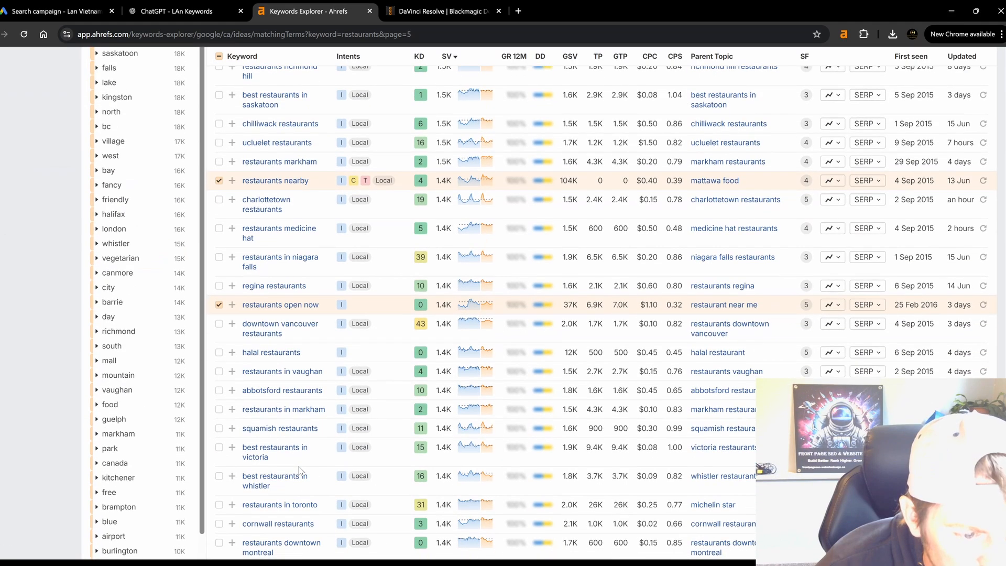
pyautogui.scroll(-2, 232, 397)
pyautogui.scroll(-1, 305, 471)
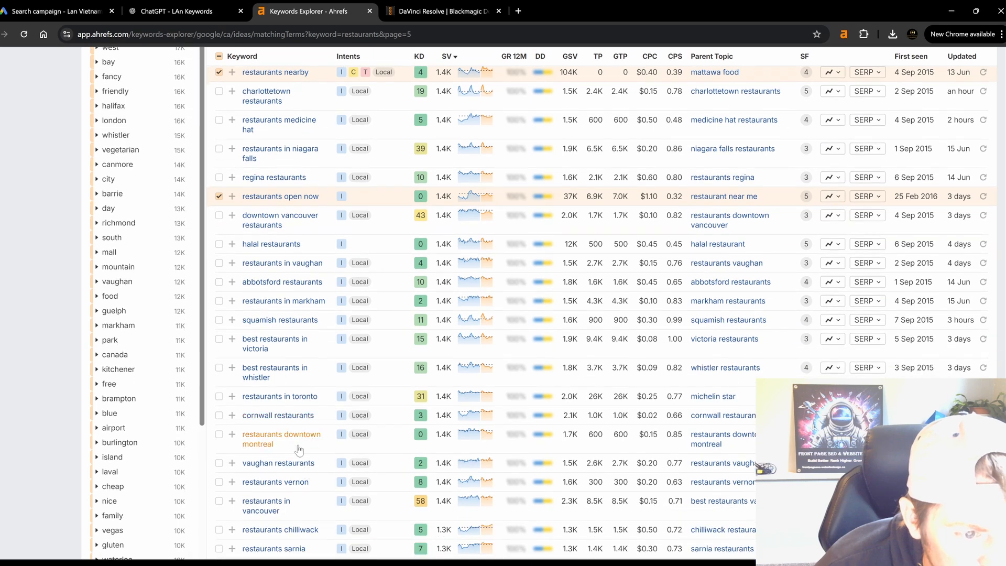
pyautogui.scroll(-3, 293, 445)
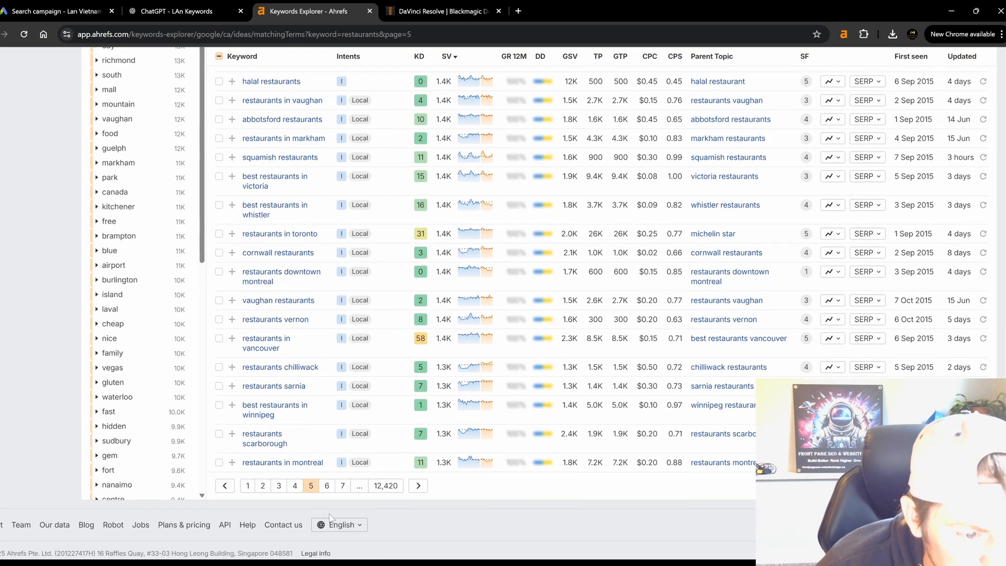
pyautogui.click(328, 486)
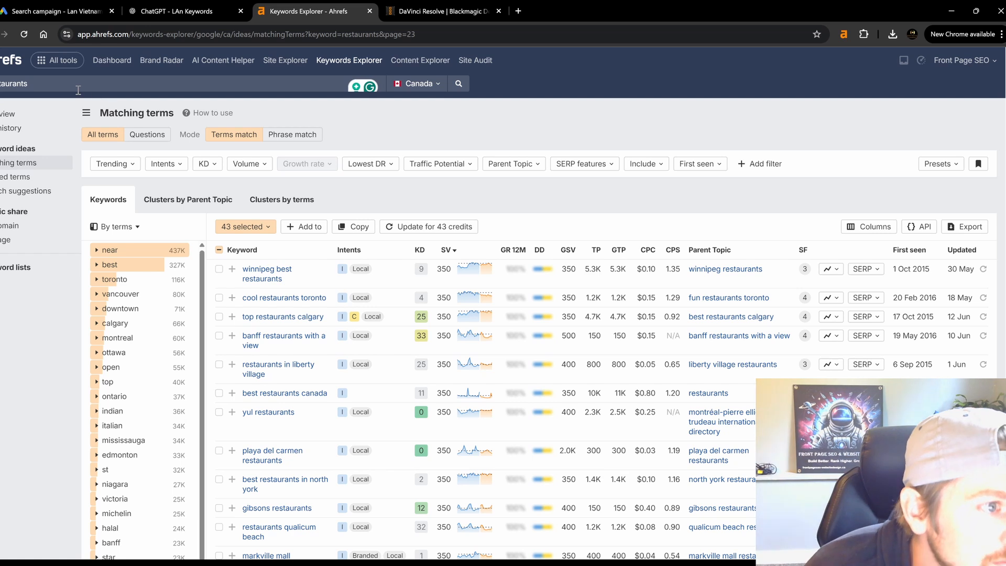
# Open the related terms and select "dinner near me", "restaurants", "best restaurants near me" and "good food near me".
pyautogui.click(24, 178)
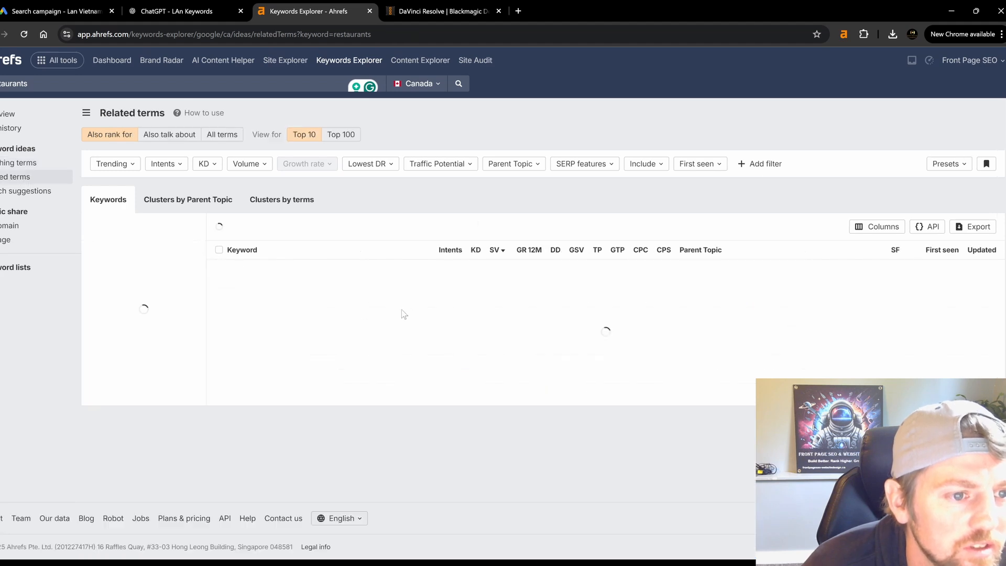
pyautogui.scroll(-1, 262, 277)
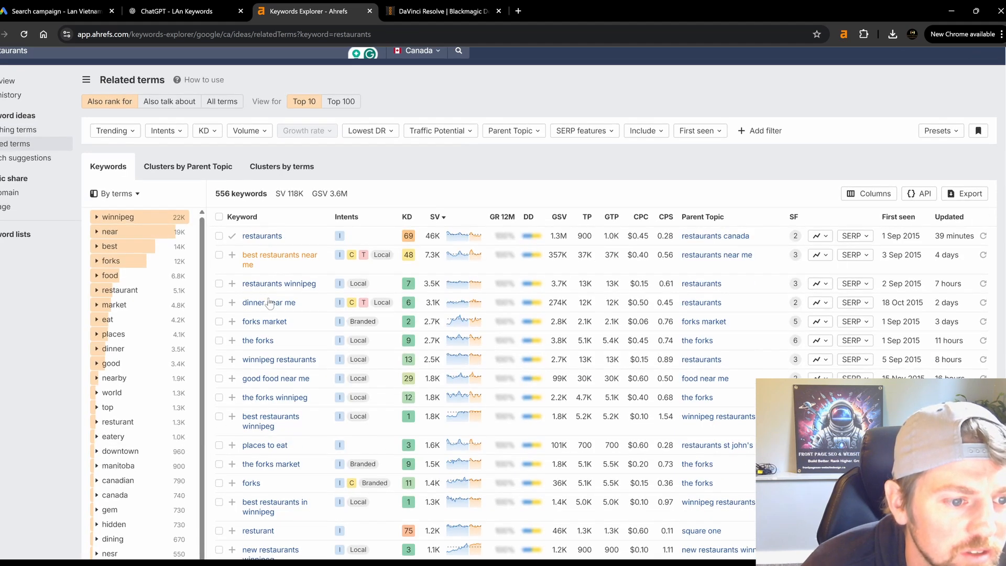
pyautogui.click(219, 282)
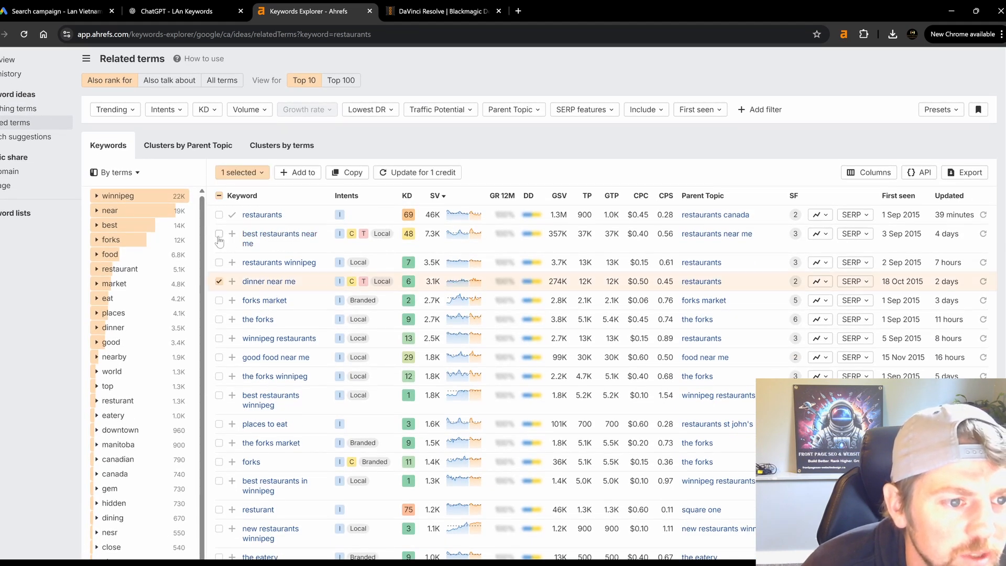
pyautogui.click(220, 215)
pyautogui.click(219, 234)
pyautogui.scroll(-1, 220, 320)
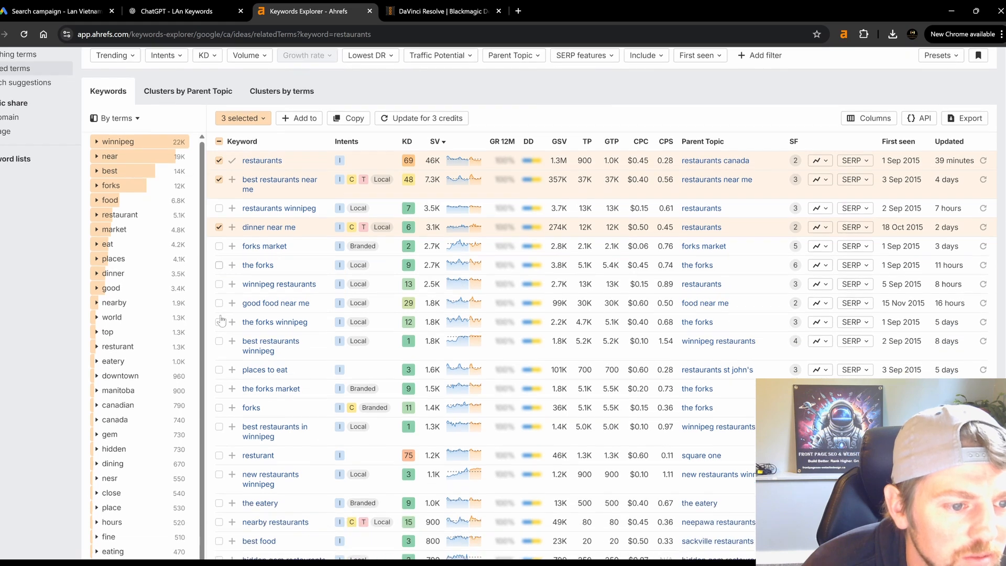
pyautogui.click(220, 303)
pyautogui.scroll(-3, 225, 359)
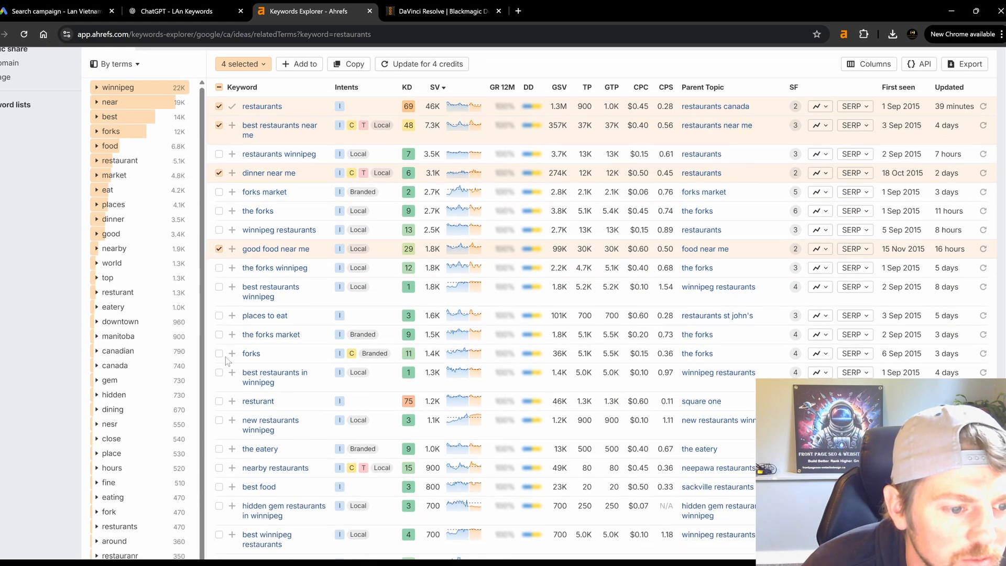
# Add "nearby restaurants" to the selected keywords on the first page of the related terms.
pyautogui.click(219, 359)
pyautogui.scroll(-3, 227, 273)
pyautogui.scroll(3, 210, 200)
pyautogui.scroll(5, 170, 227)
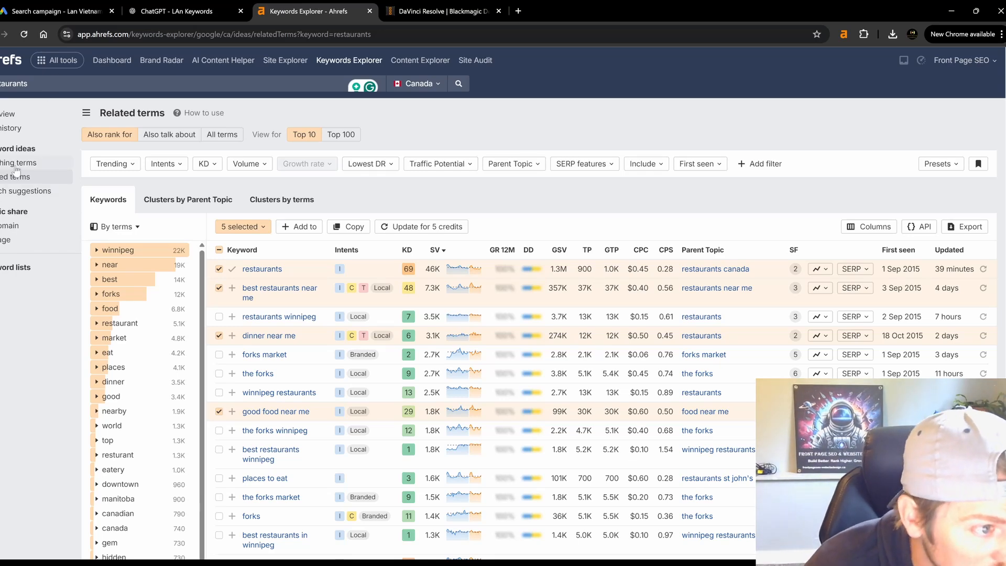
pyautogui.scroll(-4, 314, 409)
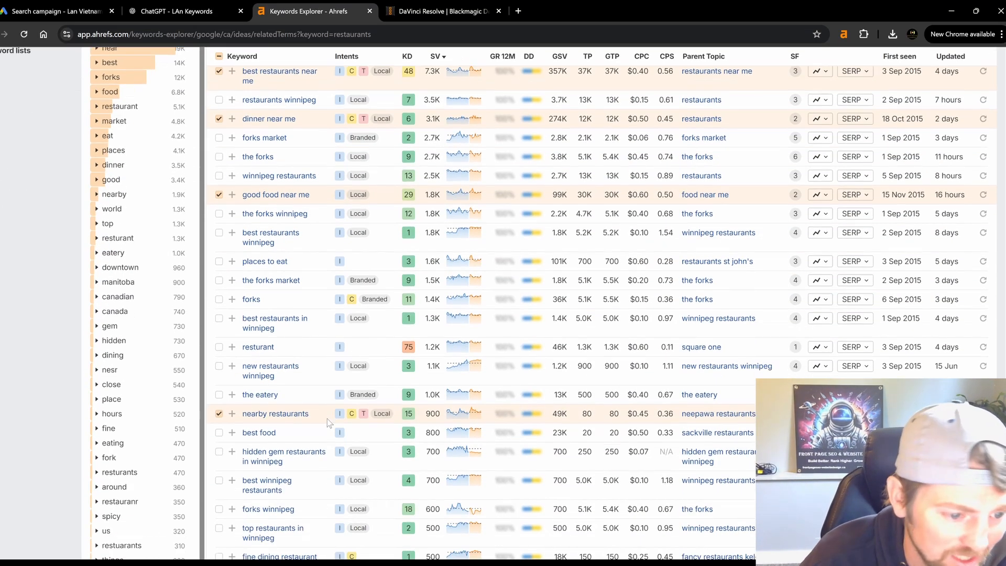
pyautogui.scroll(-1, 326, 417)
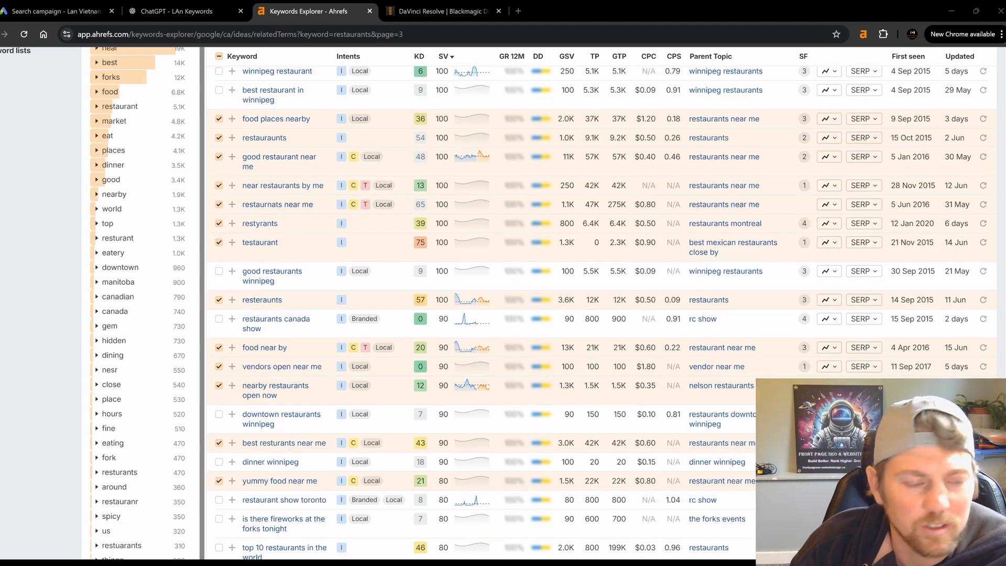
# Review page 3 of the related terms, examining the search volumes of misspelled keywords such as "restauranrs".
pyautogui.scroll(1, 524, 315)
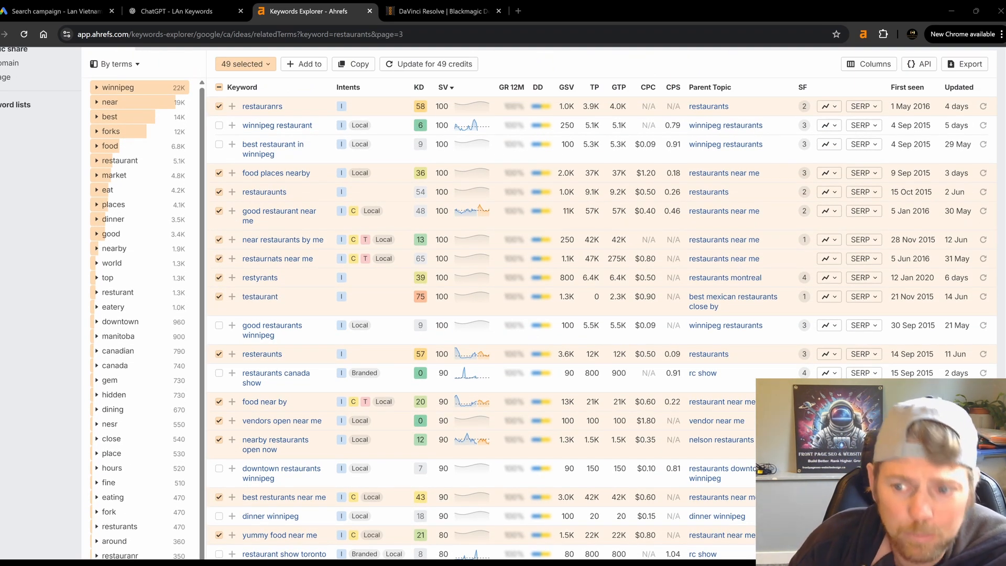
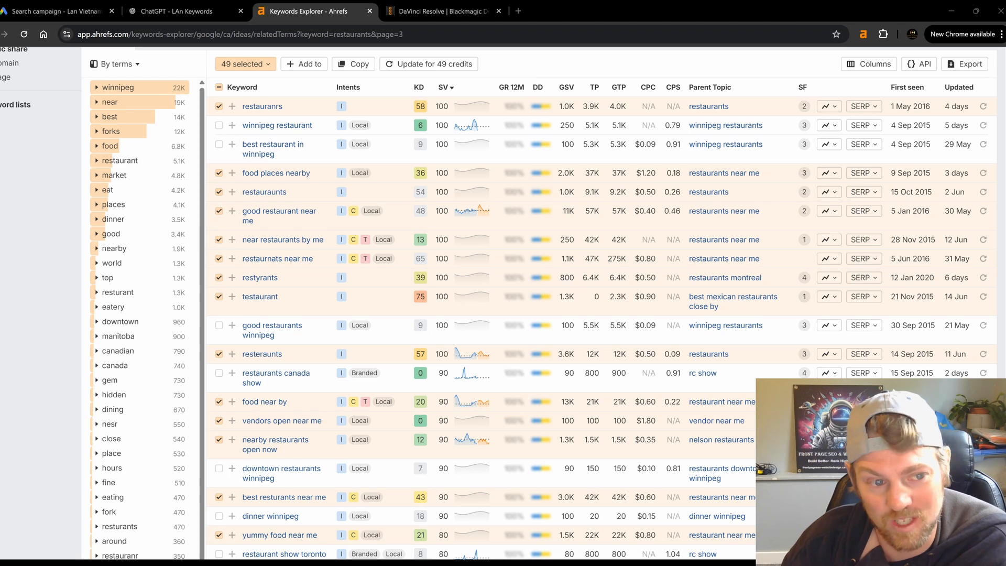
pyautogui.scroll(1, 262, 294)
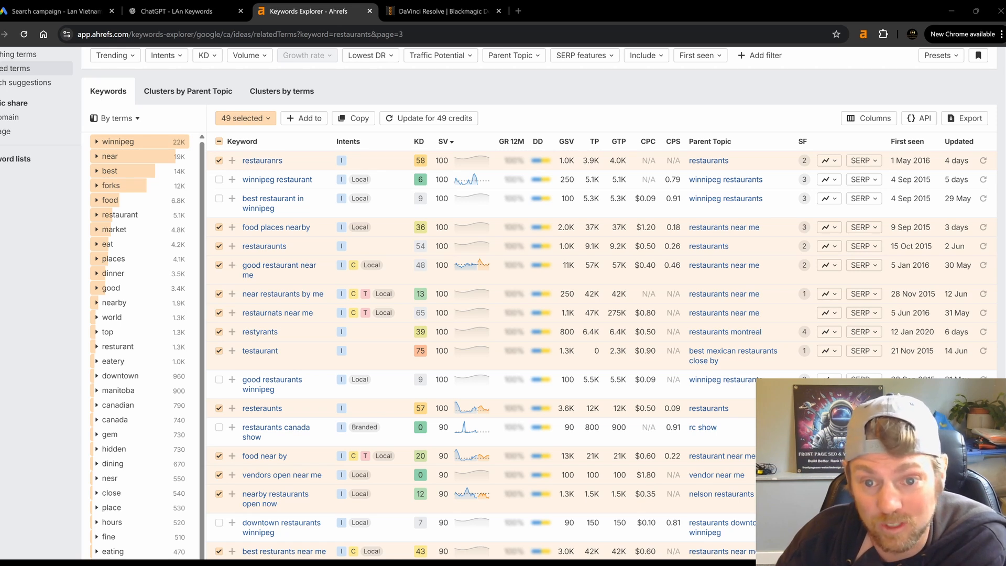
pyautogui.doubleClick(441, 161)
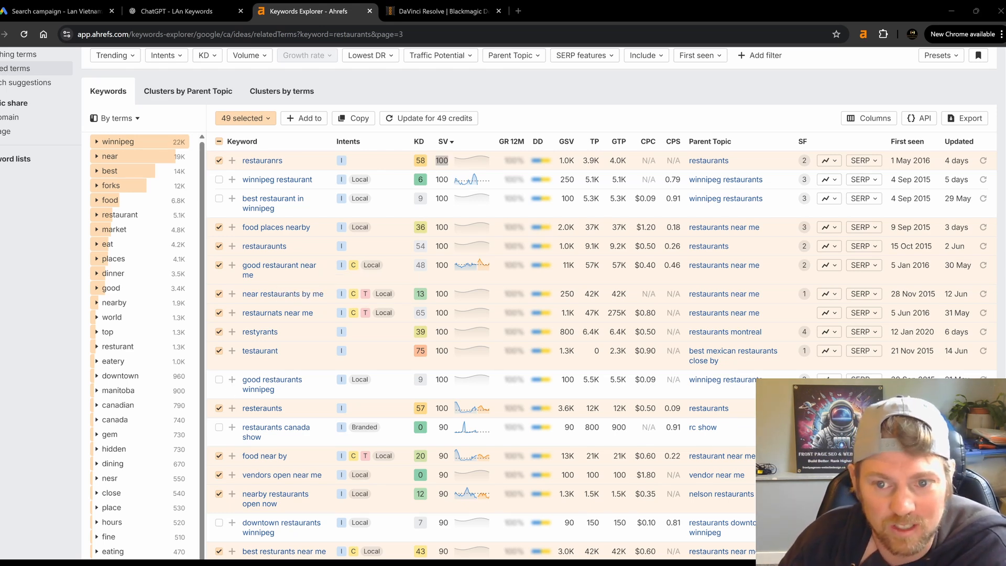
pyautogui.scroll(-3, 283, 388)
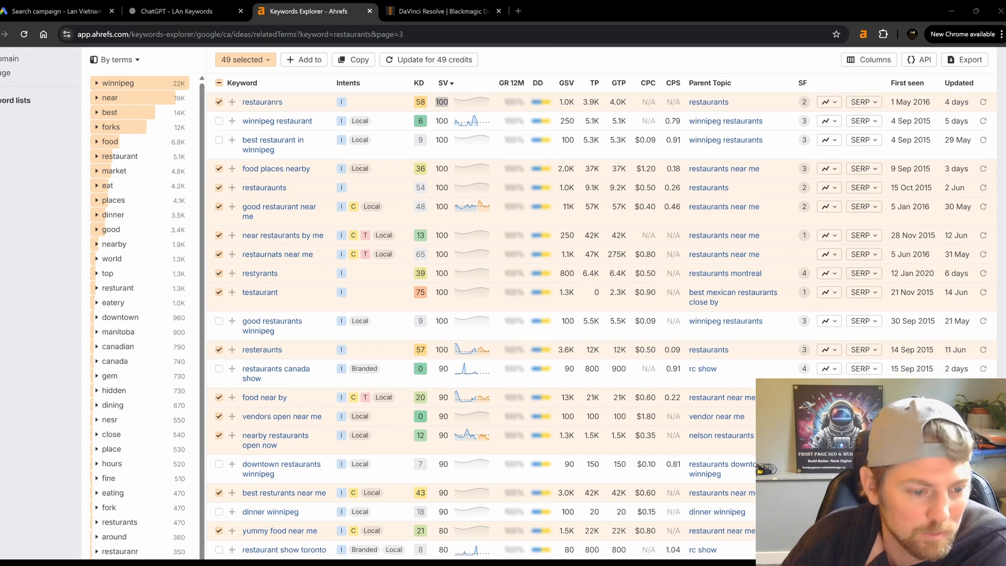
pyautogui.scroll(-2, 283, 388)
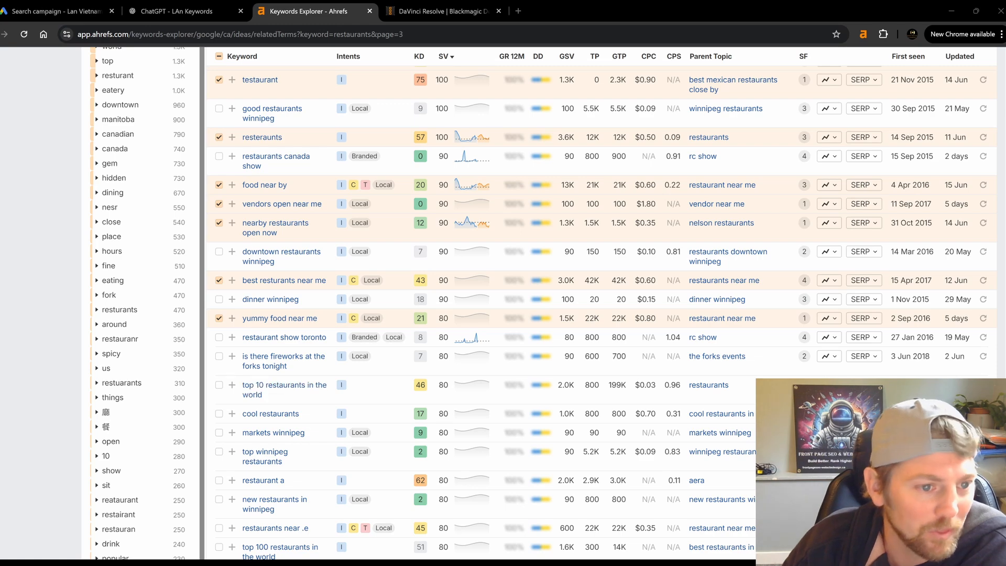
pyautogui.scroll(7, 276, 390)
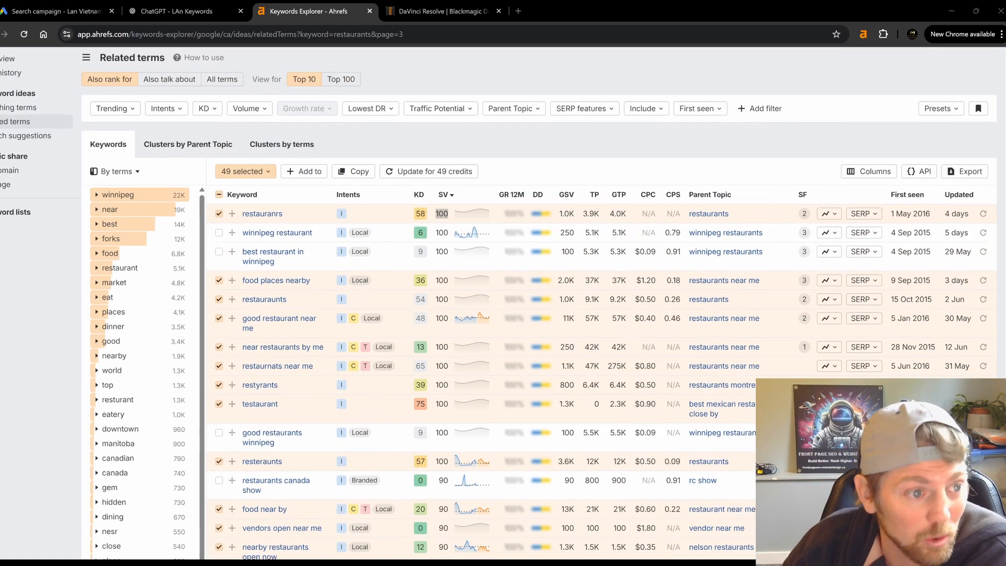
pyautogui.scroll(-4, 275, 391)
pyautogui.scroll(-3, 275, 390)
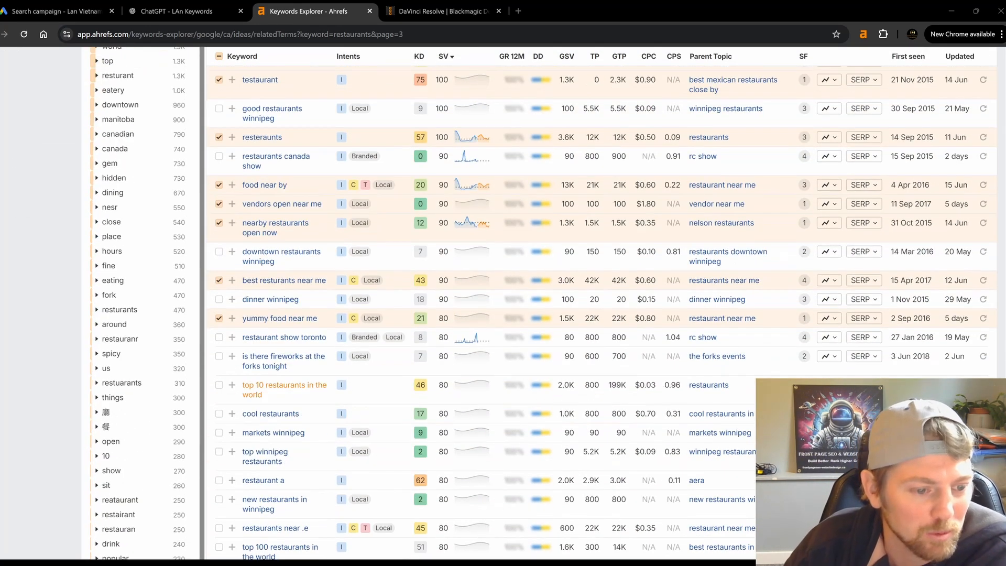
# On page 3, select generic and misspelled keywords such as "restaurant a", "restaurants near .e", "restaraunts", "restaueant" and "resraurant".
pyautogui.scroll(-1, 341, 304)
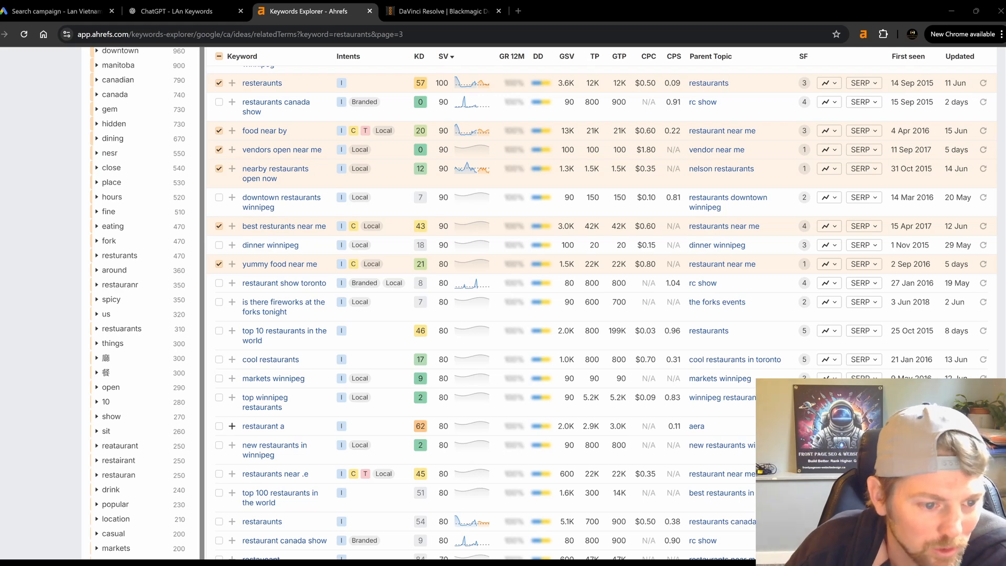
pyautogui.click(219, 426)
pyautogui.click(219, 473)
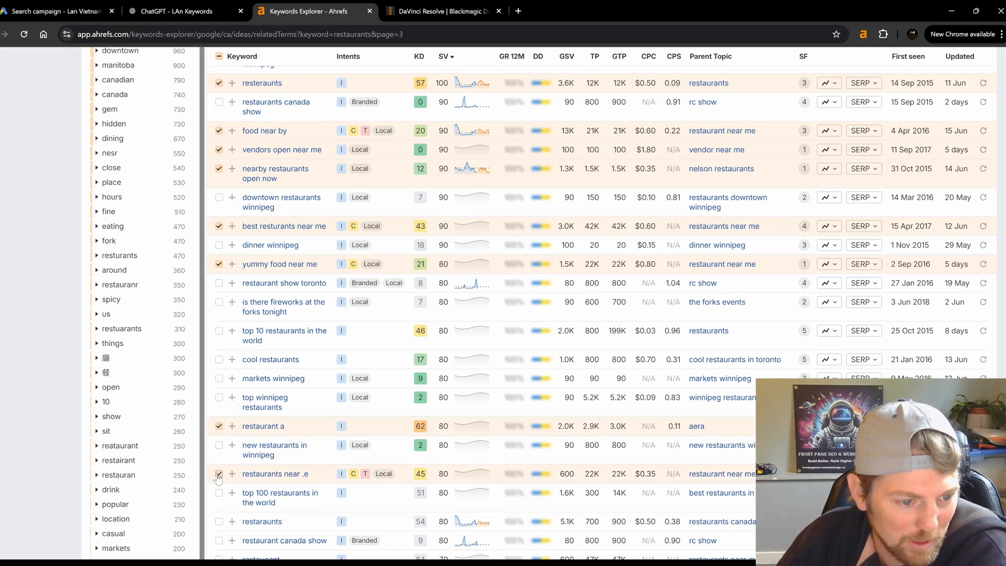
pyautogui.scroll(-2, 220, 446)
pyautogui.click(219, 413)
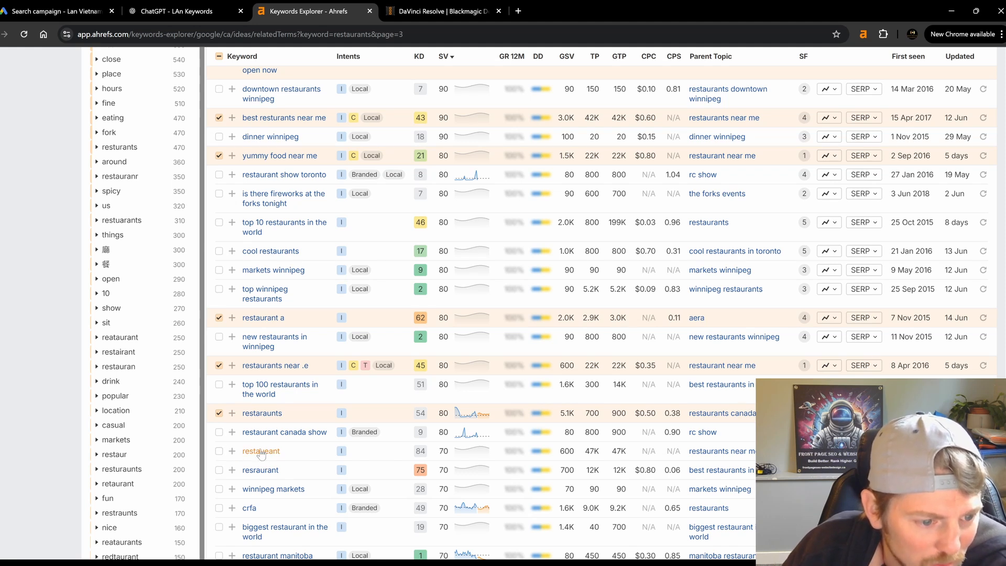
pyautogui.click(219, 451)
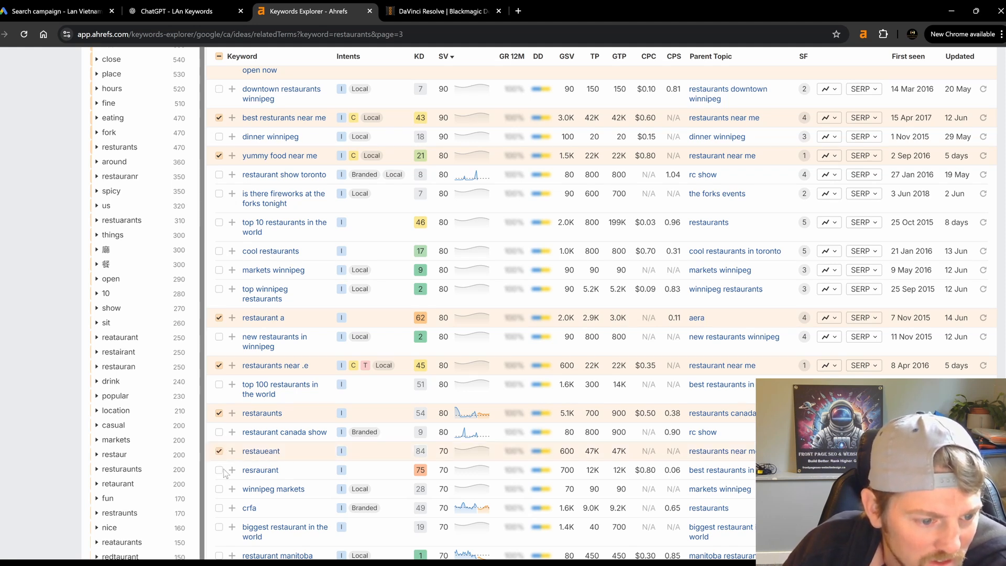
pyautogui.click(220, 470)
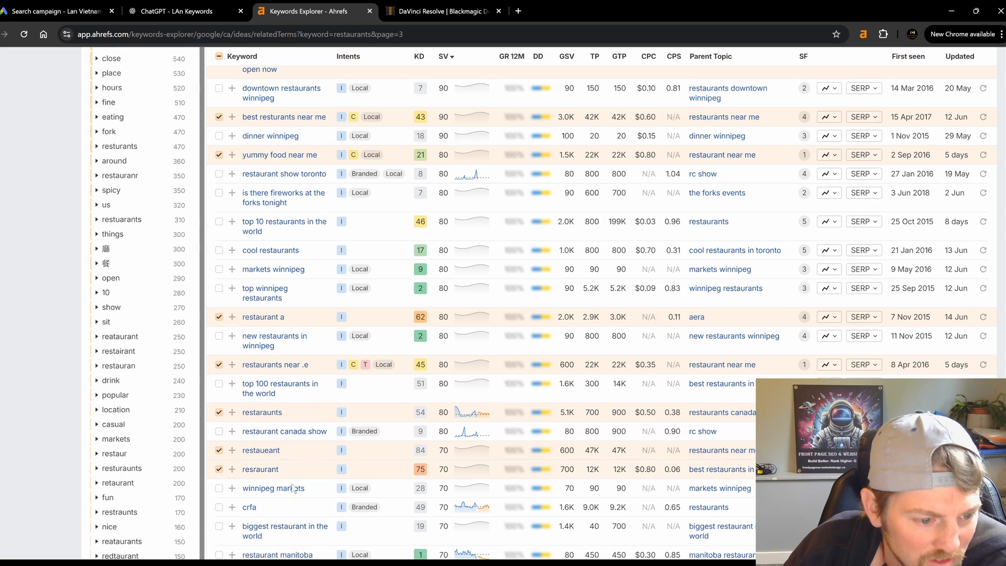
pyautogui.scroll(-1, 220, 471)
pyautogui.scroll(-2, 222, 475)
pyautogui.click(219, 442)
pyautogui.scroll(-2, 219, 442)
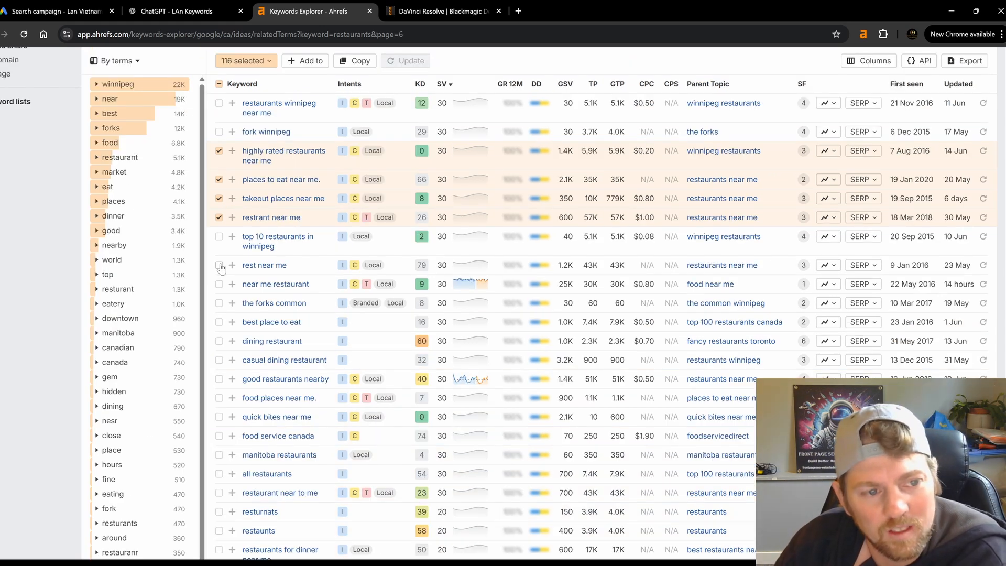
# On page 6, select "near me restaurant", "best place to eat", "dining restaurant", "casual dining restaurant", "good restaurants nearby" and "food places near me.".
pyautogui.click(219, 285)
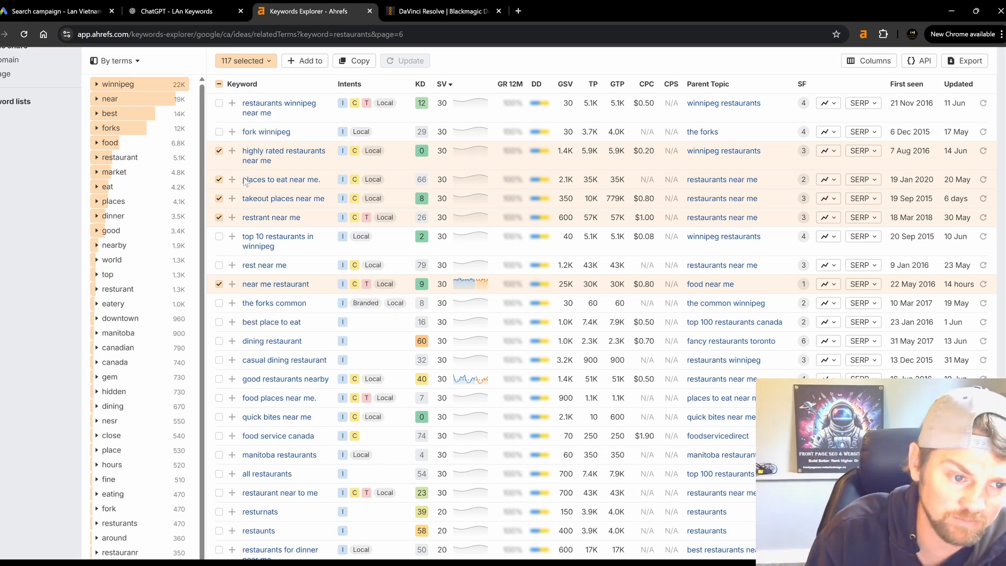
pyautogui.click(219, 322)
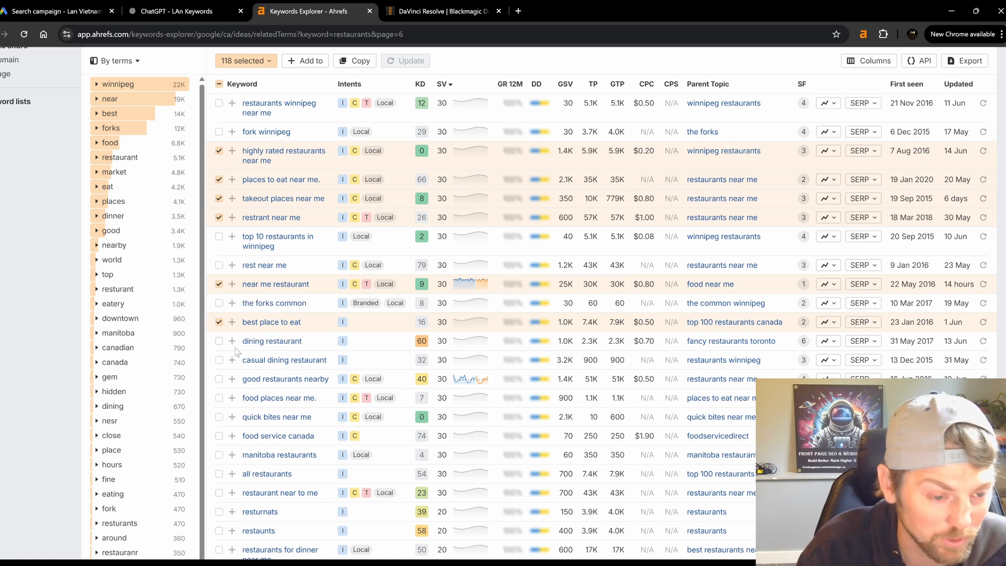
pyautogui.click(219, 341)
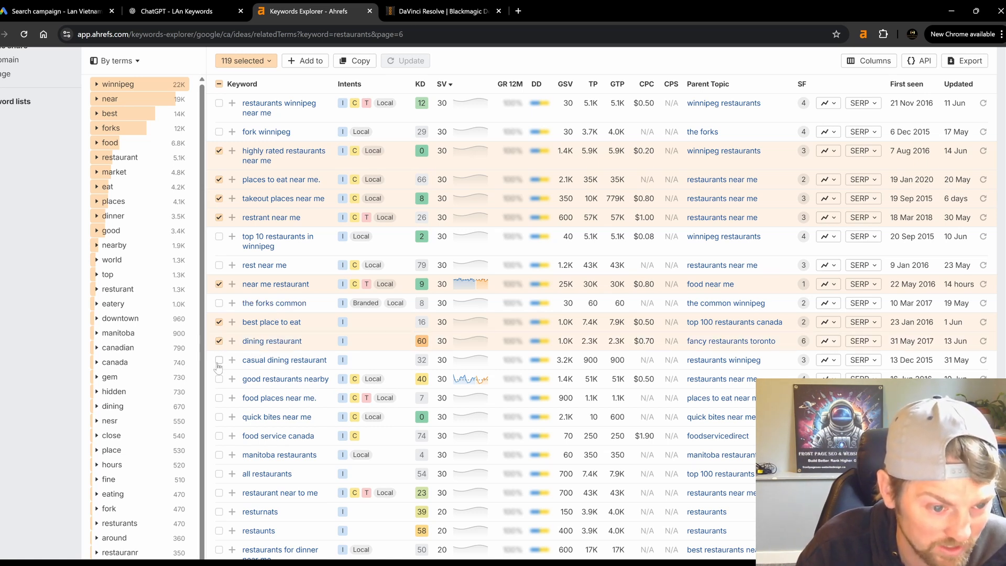
pyautogui.click(219, 361)
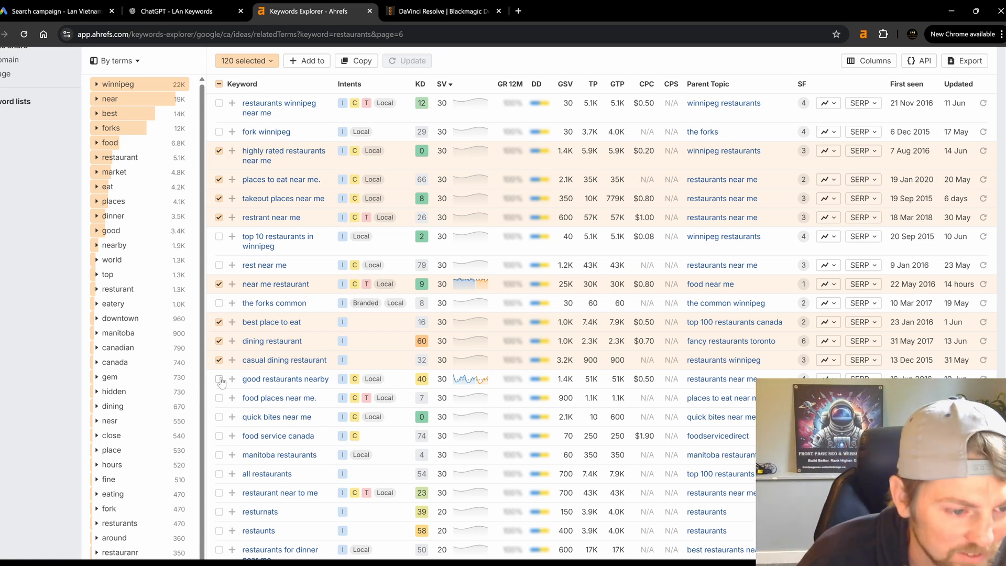
pyautogui.click(219, 380)
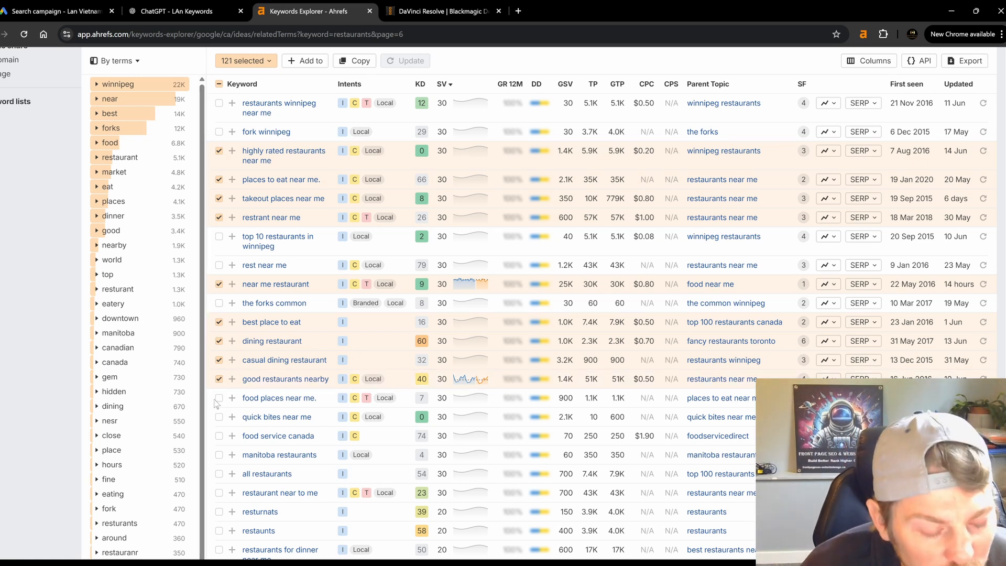
pyautogui.click(219, 399)
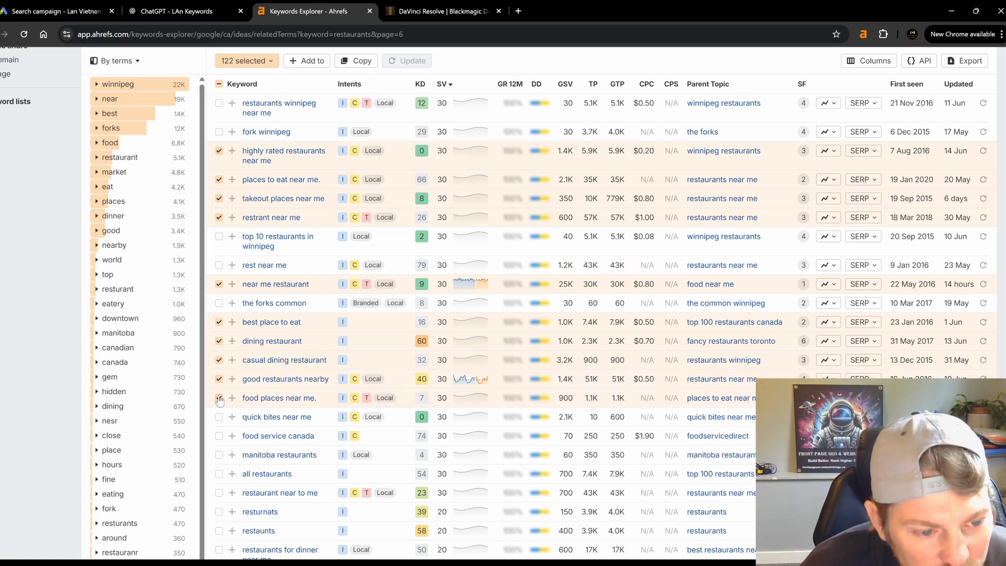
# Select "restaurant near to me", "resturnats", "restaunts", "restaurants for dinner near me" and "where to go for dinner near me".
pyautogui.click(219, 493)
pyautogui.click(219, 512)
pyautogui.click(220, 531)
pyautogui.scroll(-1, 205, 509)
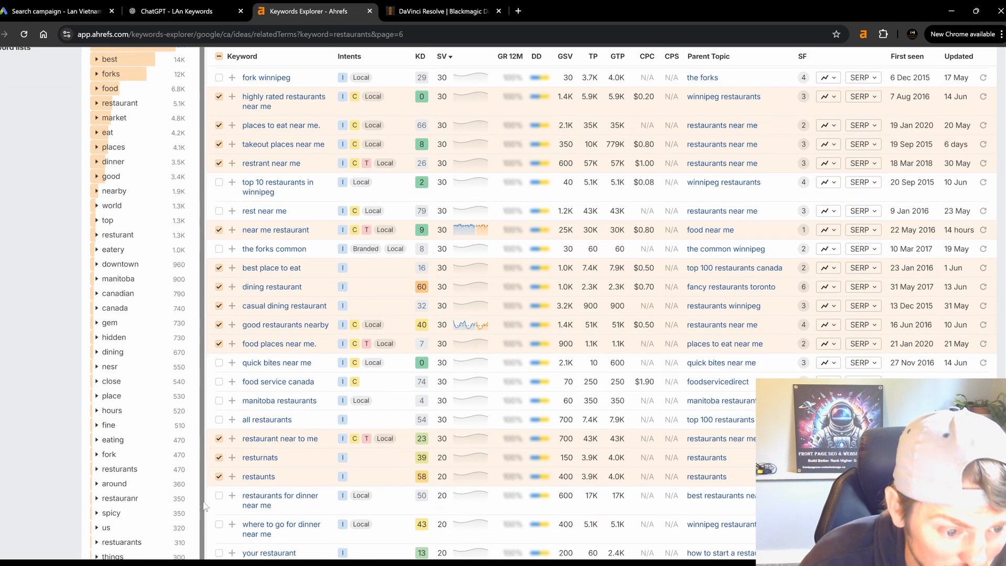
pyautogui.click(220, 496)
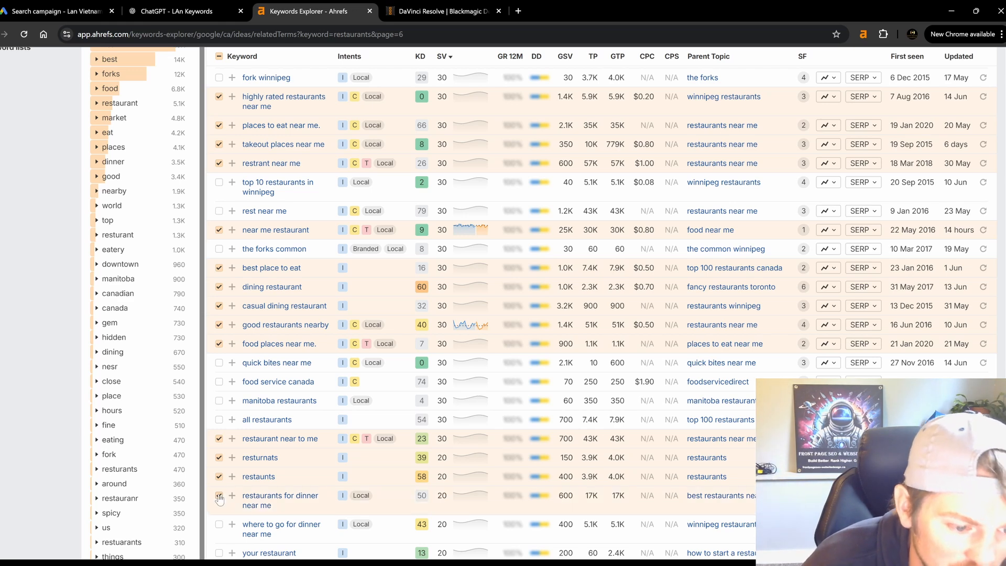
pyautogui.scroll(-1, 228, 494)
pyautogui.click(219, 470)
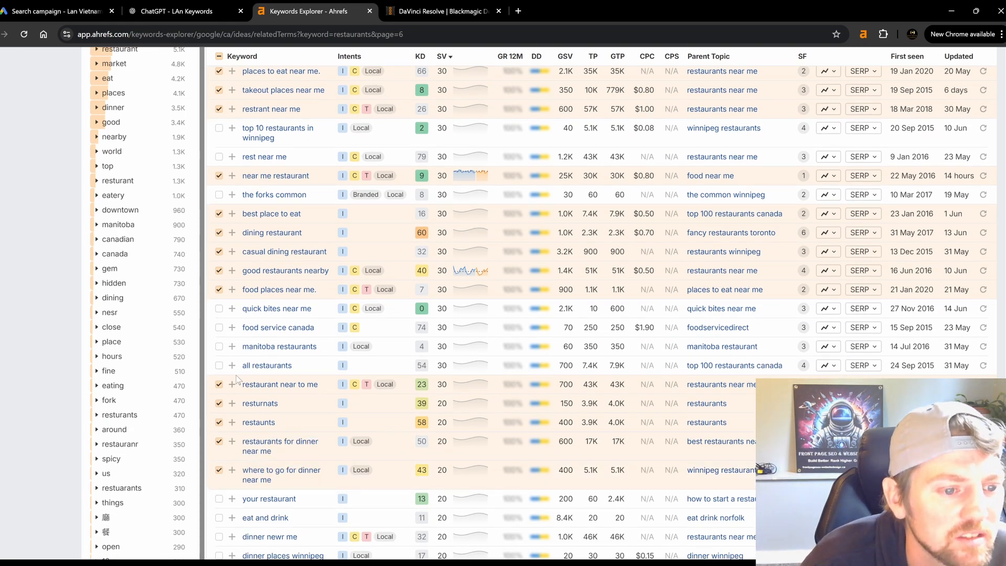
# Further down page 6, select "food.near me open", "restraurant", "places to eat close by", "resturabts", "best place for dinner near me" and "eestaurant".
pyautogui.scroll(-5, 225, 372)
pyautogui.click(219, 459)
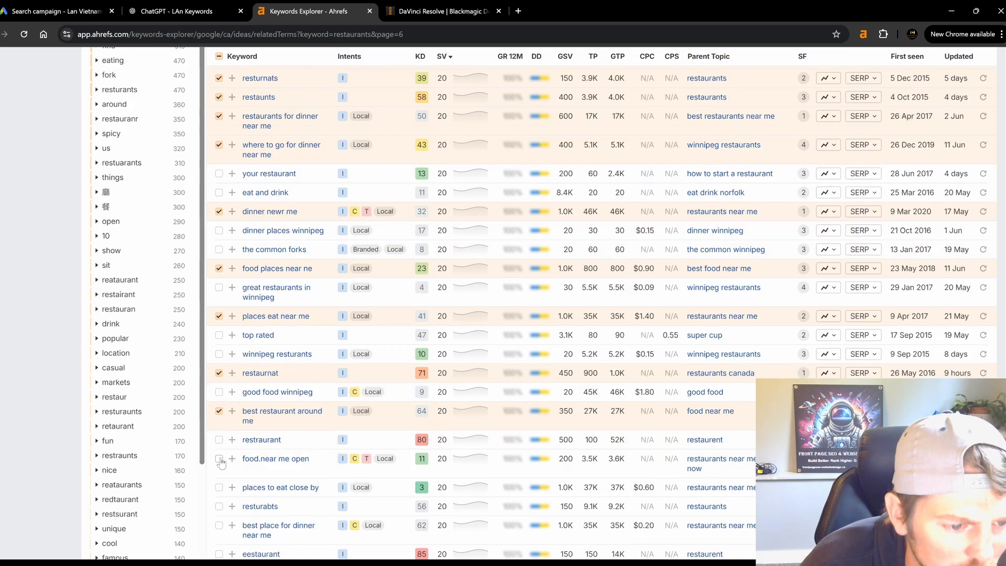
pyautogui.click(219, 441)
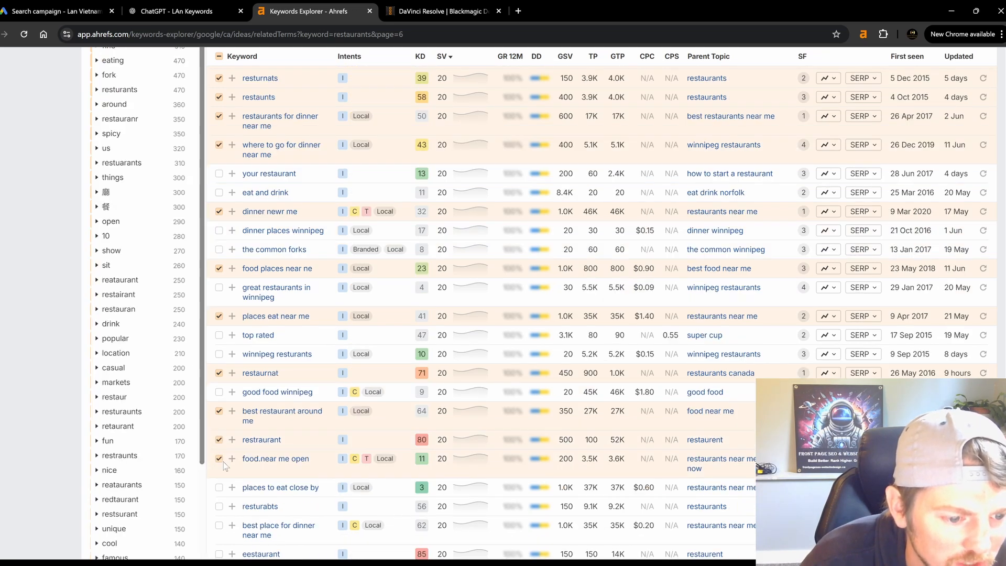
pyautogui.scroll(-1, 222, 454)
pyautogui.click(219, 434)
pyautogui.click(220, 453)
pyautogui.click(220, 472)
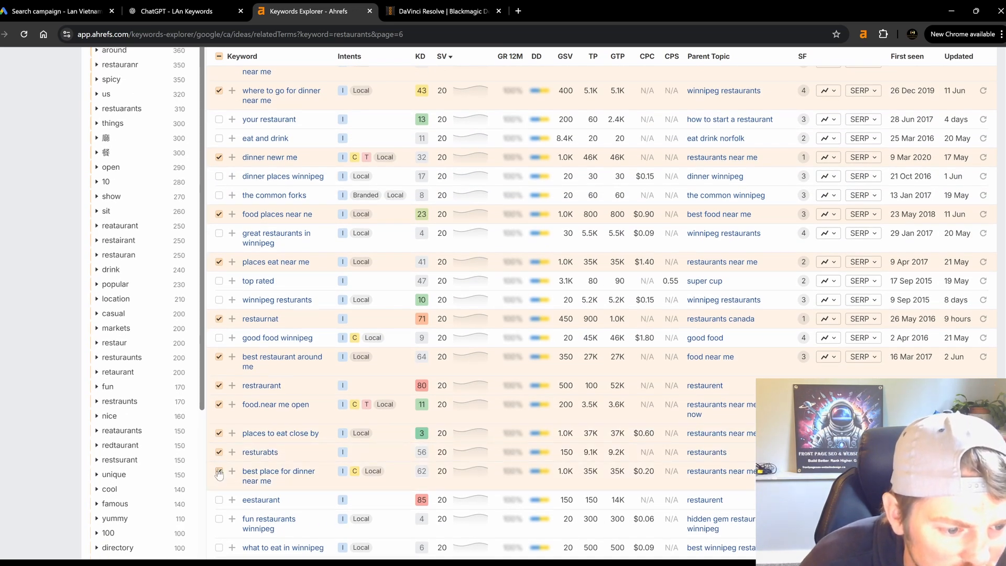
pyautogui.scroll(-1, 219, 472)
pyautogui.click(219, 447)
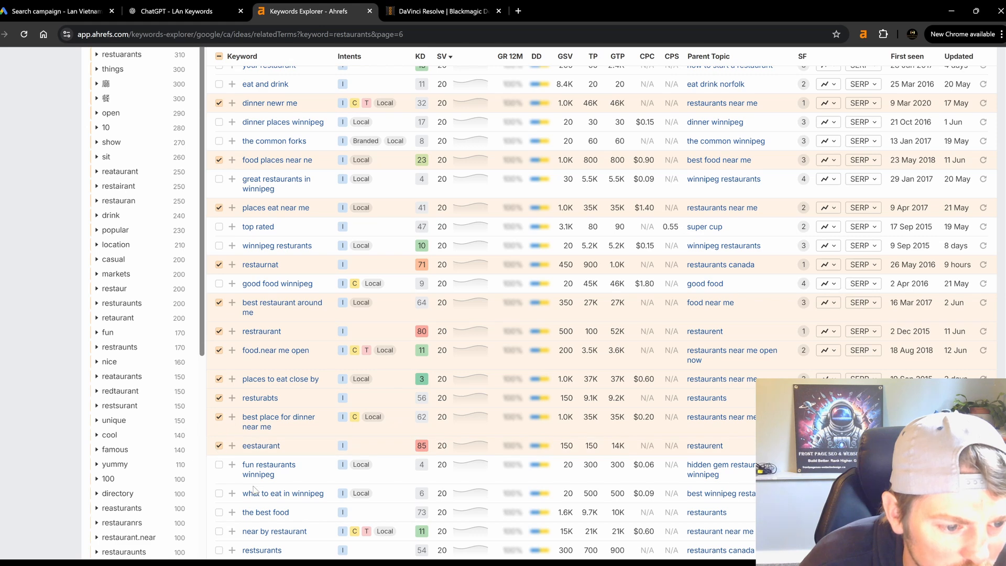
# Select "near by restaurant", "restsurants" and "top 5 restaurants near me" at the end of page 6.
pyautogui.scroll(-1, 223, 451)
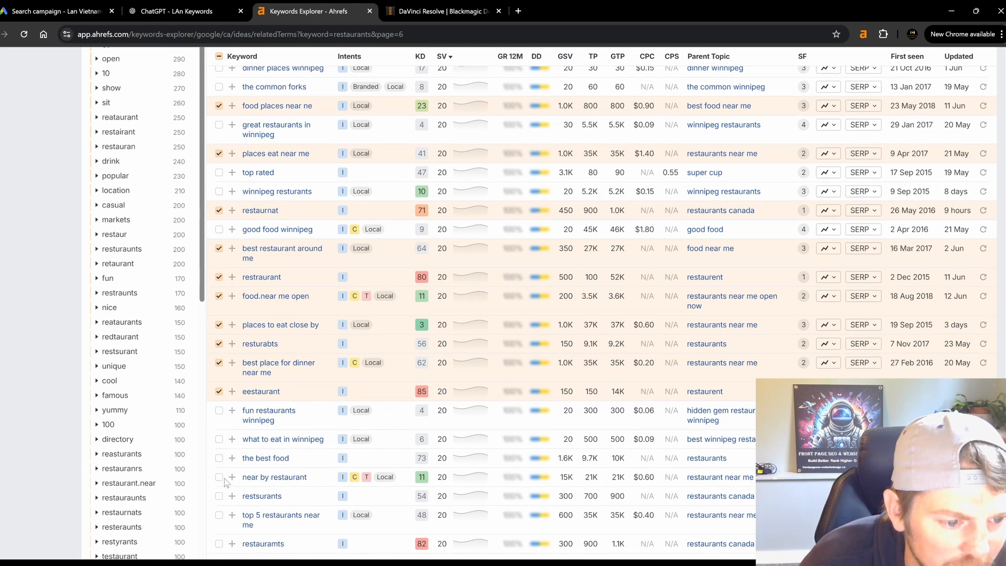
pyautogui.click(219, 477)
pyautogui.scroll(-1, 219, 477)
pyautogui.click(220, 445)
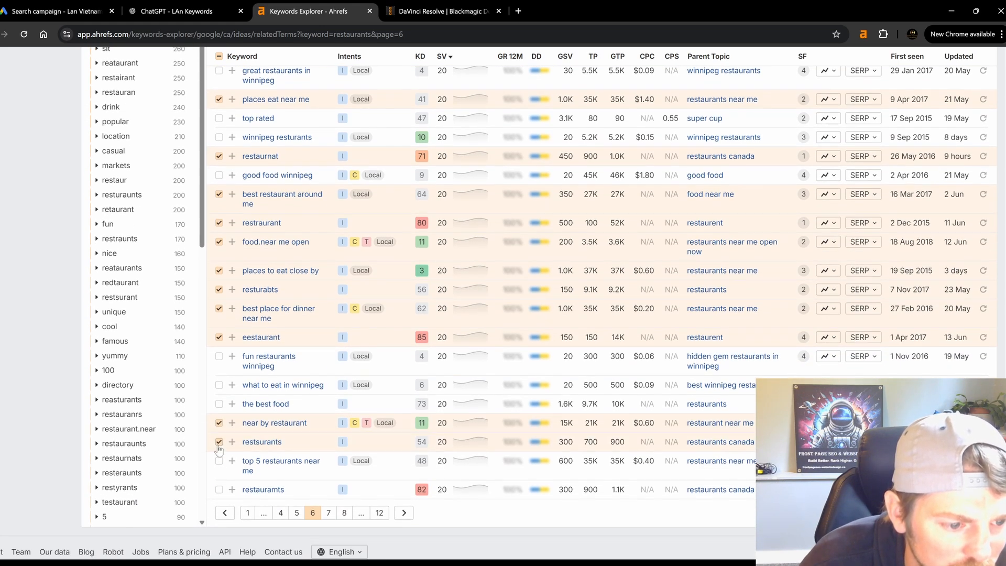
pyautogui.click(219, 463)
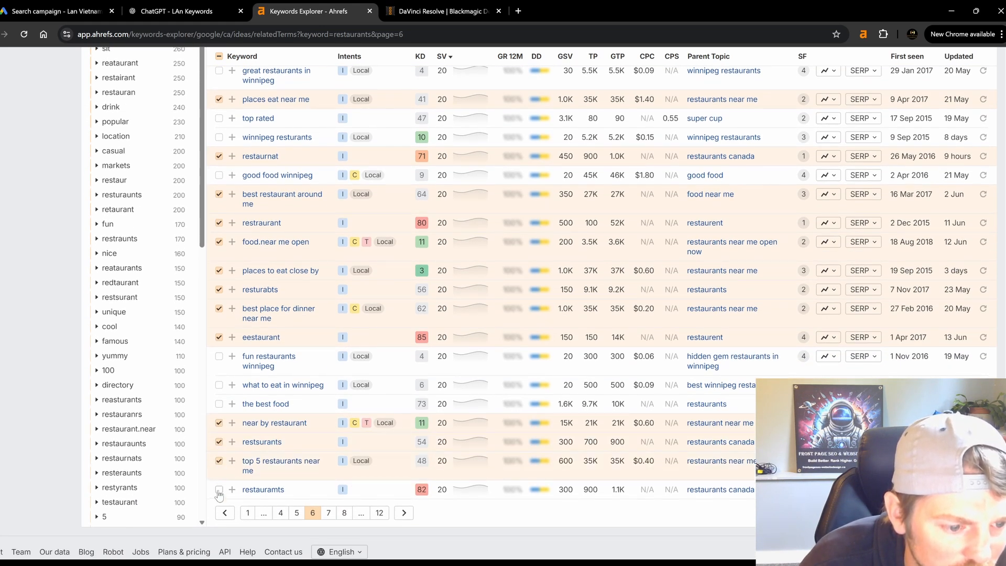
# On page 7, select "open food places near me", "restaurant dining", "restayrants", "restaurqnt", "best restaurants close to me" and "beat restaurants near me".
pyautogui.click(329, 514)
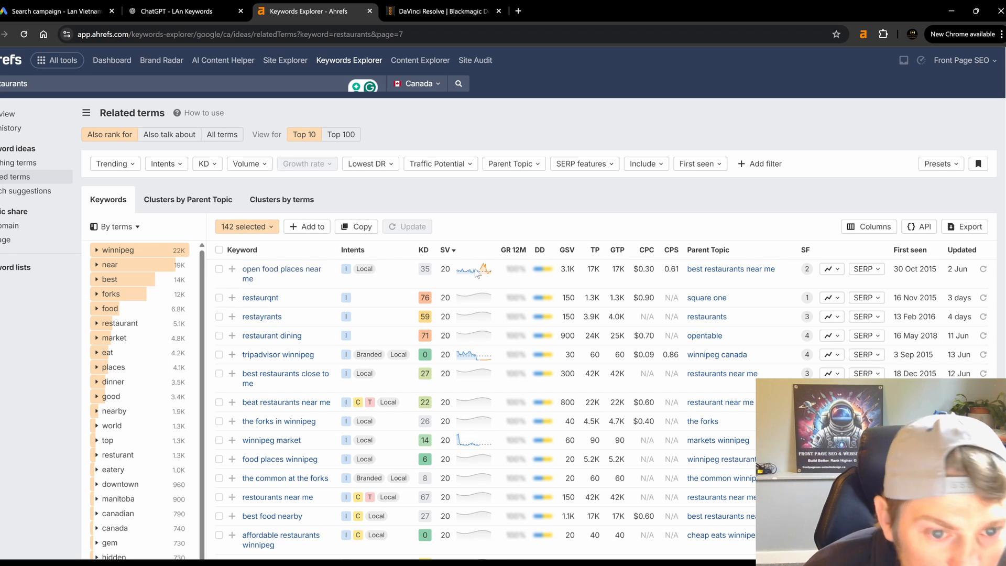
pyautogui.click(219, 269)
pyautogui.click(219, 335)
pyautogui.click(220, 317)
pyautogui.click(219, 298)
pyautogui.click(219, 373)
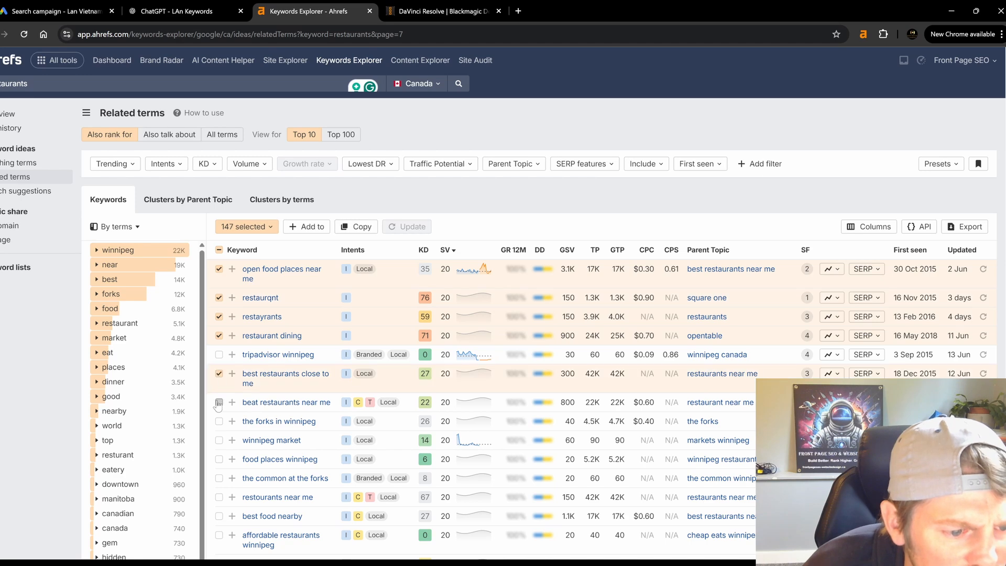
pyautogui.click(220, 403)
# Select "restourants near me", "best food nearby", "restautants", "best food spots near me", "decent restaurants near me", "restuarnt" and "restuants".
pyautogui.scroll(-3, 219, 402)
pyautogui.click(219, 334)
pyautogui.click(220, 353)
pyautogui.click(219, 462)
pyautogui.click(219, 490)
pyautogui.scroll(-3, 218, 487)
pyautogui.click(219, 414)
pyautogui.scroll(-1, 215, 422)
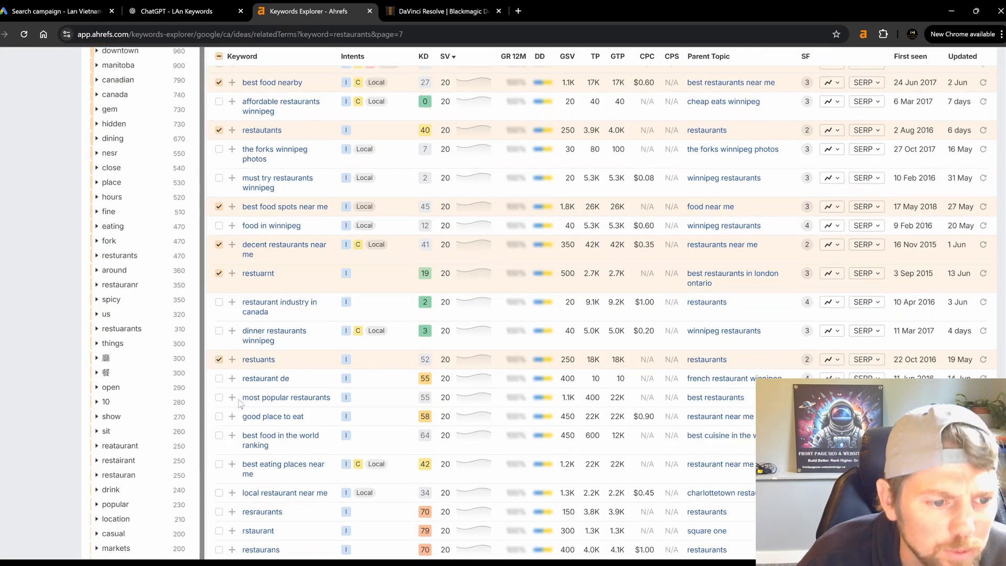
# Select "most popular restaurants", "good place to eat", "best eating places near me", "local restaurant near me", "resraurants", "rstaurant" and "restaurans".
pyautogui.click(219, 397)
pyautogui.click(220, 417)
pyautogui.scroll(-1, 219, 440)
pyautogui.click(219, 477)
pyautogui.click(219, 496)
# Select "restaurants on", "food near em", "restaurant ideas near me", "popular restaurant" and the remaining generic keywords on page 7.
pyautogui.scroll(-2, 219, 487)
pyautogui.click(219, 435)
pyautogui.click(219, 502)
pyautogui.click(219, 520)
pyautogui.scroll(-2, 225, 487)
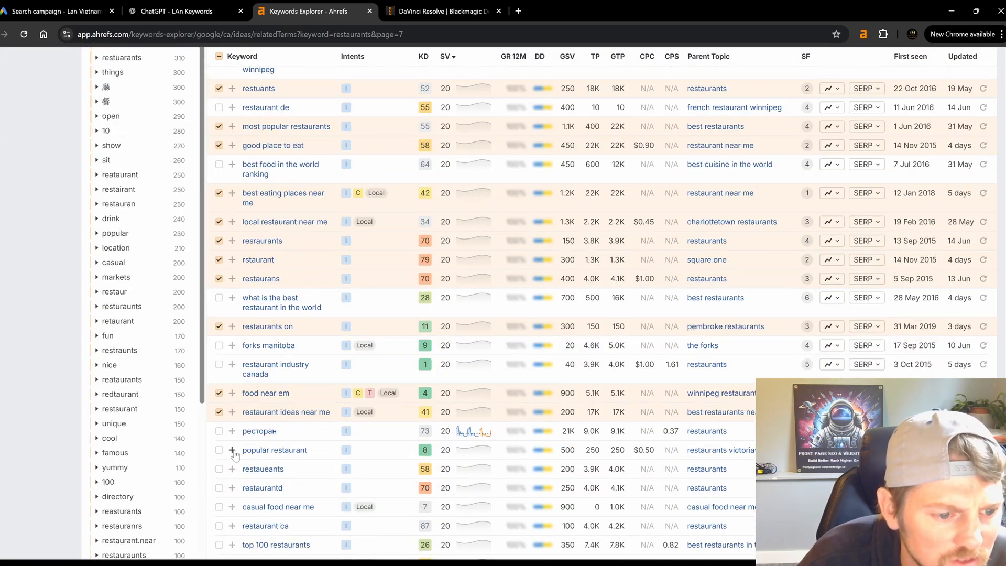
pyautogui.click(220, 450)
pyautogui.click(219, 485)
pyautogui.click(219, 503)
# On page 8, select "restaurab", "restarunts", "rwstaurant", "dining places near me" and "places to go eat near me".
pyautogui.click(328, 545)
pyautogui.click(219, 212)
pyautogui.click(219, 259)
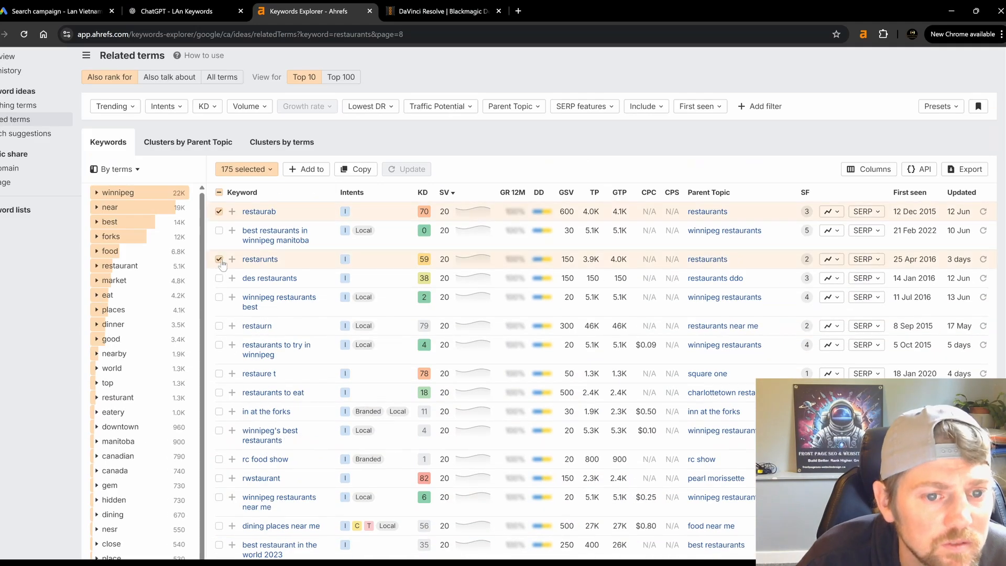
pyautogui.scroll(-2, 212, 388)
pyautogui.click(220, 370)
pyautogui.click(219, 418)
pyautogui.click(219, 450)
# Select "restaurant around here", "reasturant", "restauranf", "most popular restaurant in the world", "good food nearby" and "good.restaurants near me".
pyautogui.scroll(-1, 219, 461)
pyautogui.click(219, 448)
pyautogui.click(219, 467)
pyautogui.click(220, 496)
pyautogui.click(219, 515)
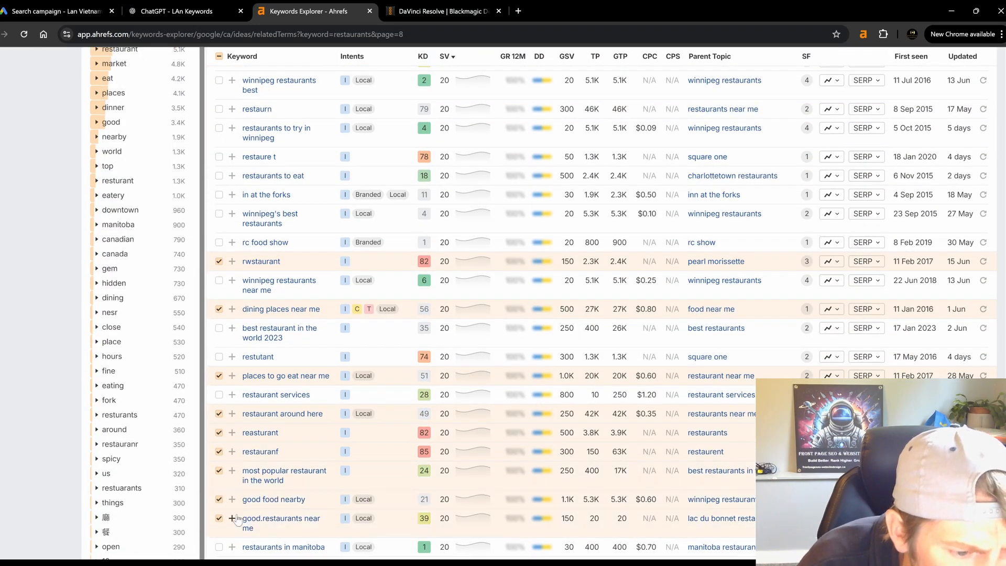
# Further down page 8, select "top ten restaurants", "cool resturants", "restourants", "what's good to eat near me", "best food spots" and "best food restaurants".
pyautogui.scroll(-6, 220, 472)
pyautogui.click(219, 416)
pyautogui.click(219, 435)
pyautogui.click(219, 454)
pyautogui.scroll(-2, 219, 455)
pyautogui.click(219, 402)
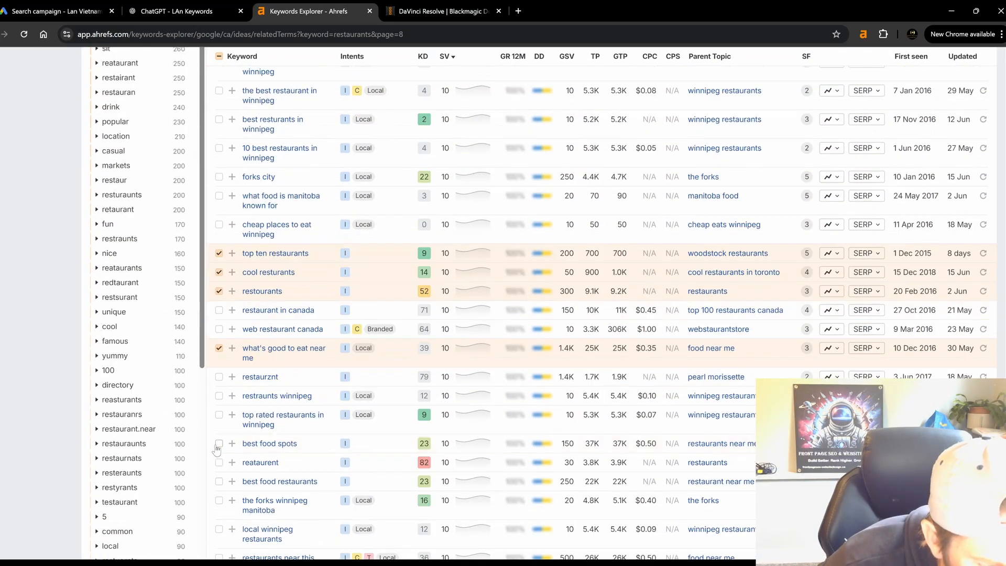
pyautogui.click(219, 443)
pyautogui.click(219, 481)
# On page 9, select "places around me to eat", "nearest fast food near me", "foods to eat near me", "local resturants" and "resturants near us".
pyautogui.click(329, 537)
pyautogui.scroll(-1, 225, 285)
pyautogui.click(219, 309)
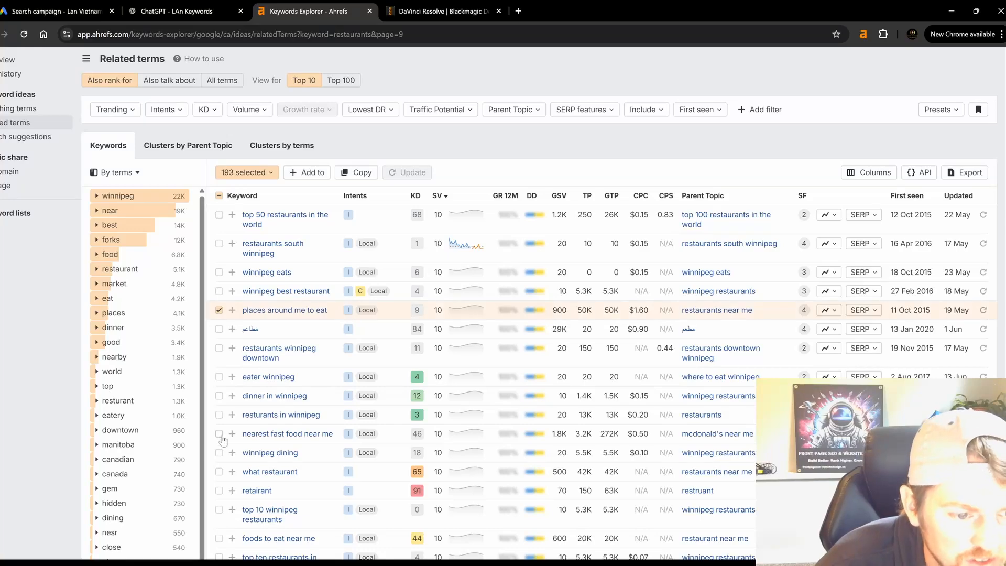
pyautogui.click(220, 438)
pyautogui.scroll(-1, 220, 451)
pyautogui.click(219, 483)
pyautogui.scroll(-2, 220, 485)
pyautogui.click(219, 470)
pyautogui.click(219, 452)
# Select "5 stars restaurant", "good food near me now", "restaurants in near me" and "food around me open".
pyautogui.scroll(-3, 223, 462)
pyautogui.click(219, 413)
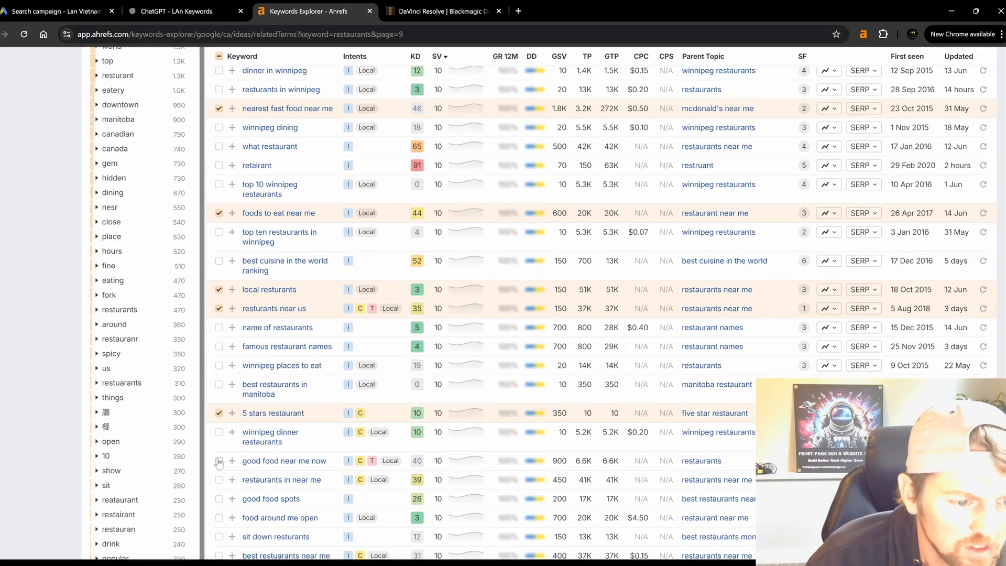
pyautogui.click(219, 460)
pyautogui.click(219, 480)
pyautogui.click(219, 518)
# Select "best restuarants near me", "trstaurant", "resturan", "places for food" and "awesome restaurants near me".
pyautogui.scroll(-2, 220, 497)
pyautogui.click(219, 448)
pyautogui.click(219, 419)
pyautogui.click(219, 437)
pyautogui.click(219, 504)
pyautogui.click(219, 522)
# Select "restauarnt", "top 10 restaurant", "restauranfs", "business restaurant", "best food to eat near me" and "what to eat near me now".
pyautogui.scroll(-3, 220, 522)
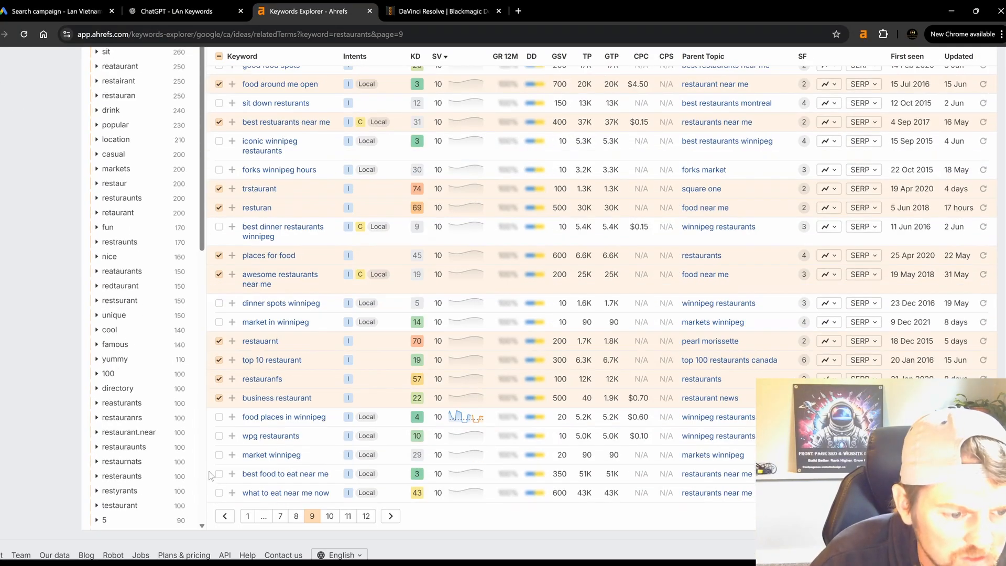
pyautogui.click(219, 474)
pyautogui.click(219, 493)
# On page 10, select "restaurants near me right now" and "where to get a drink near me".
pyautogui.click(330, 517)
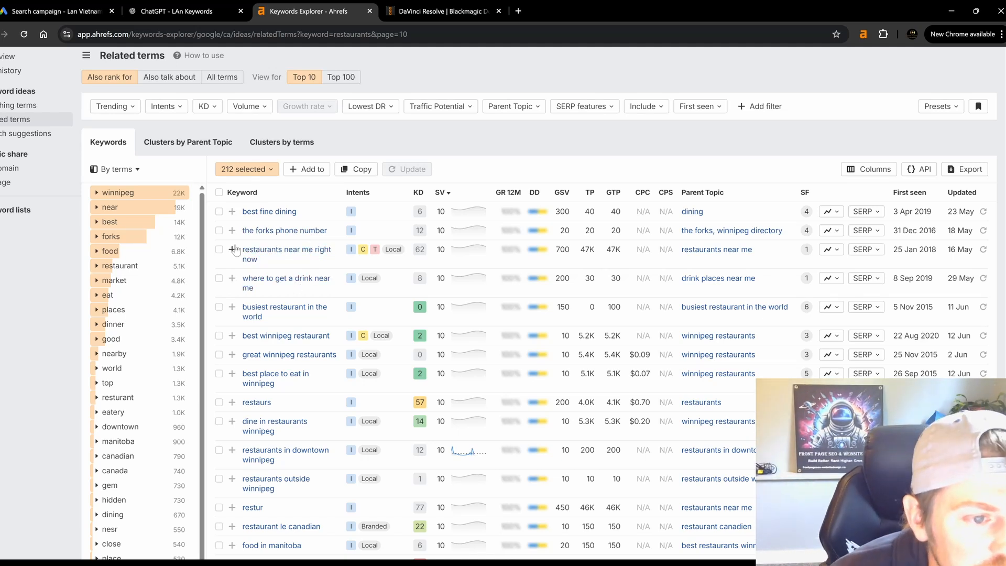
pyautogui.click(219, 250)
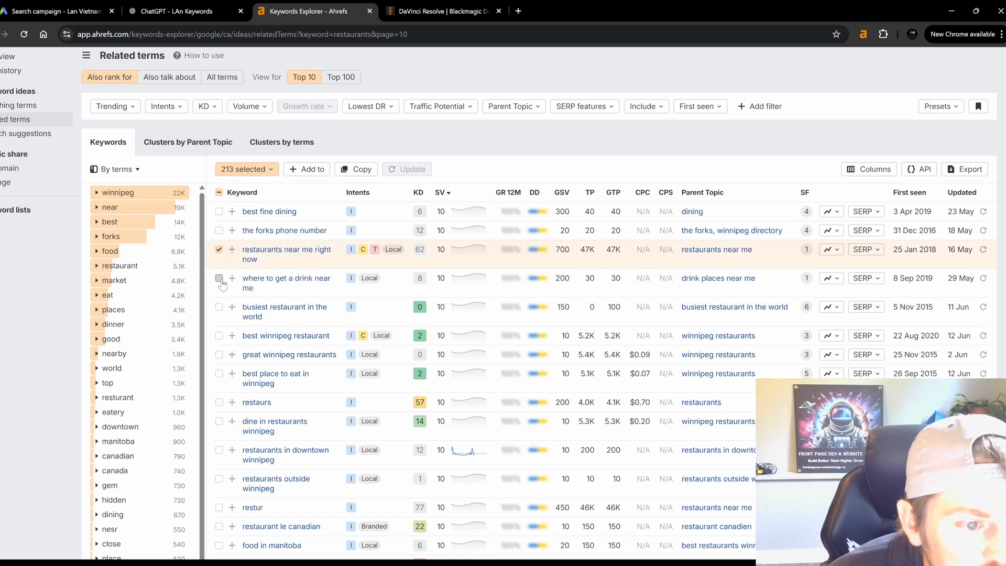
pyautogui.click(220, 279)
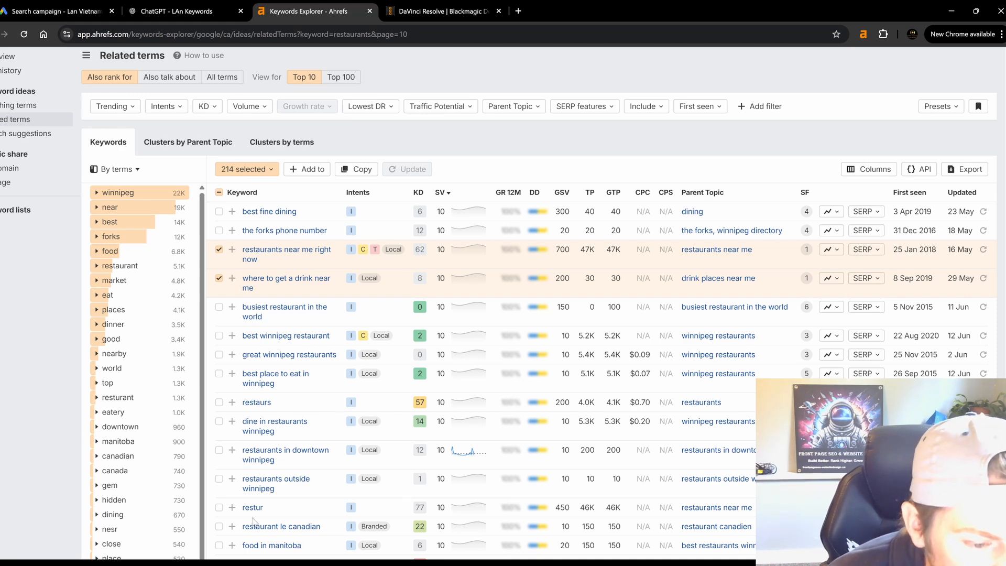
# Select the remaining generic keywords through page 12 and copy all selected keywords to the clipboard.
pyautogui.scroll(-3, 229, 519)
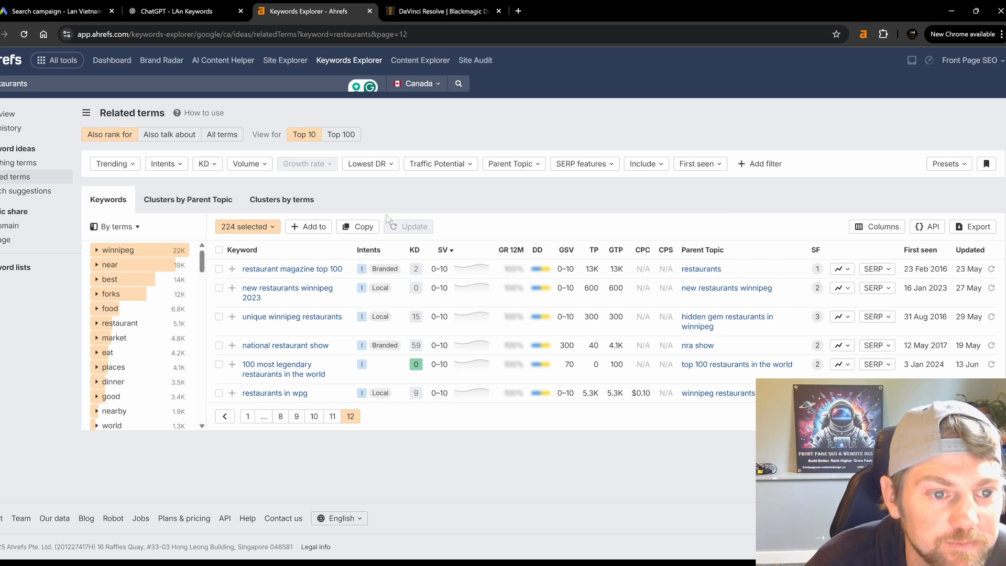
pyautogui.click(370, 228)
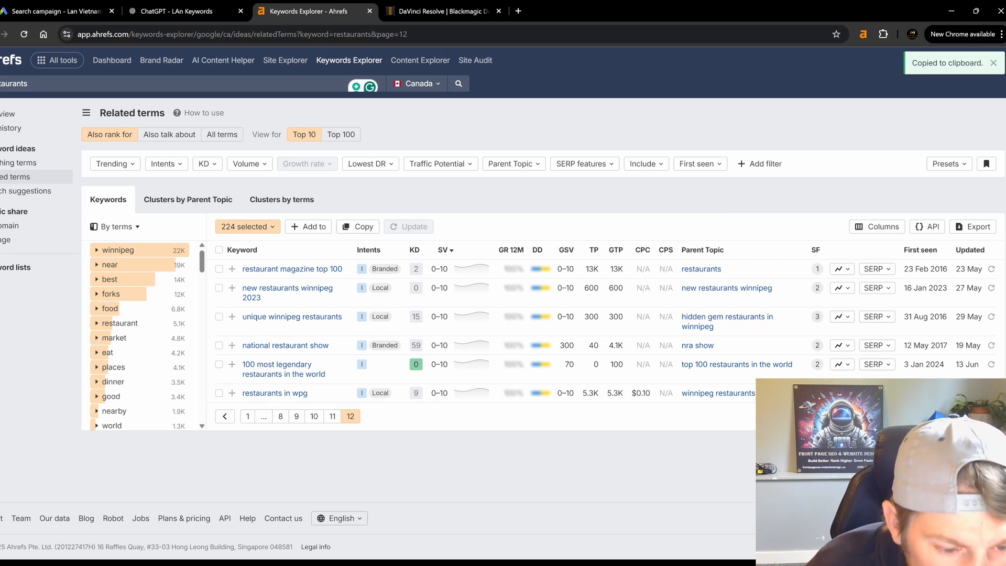
pyautogui.press('super')
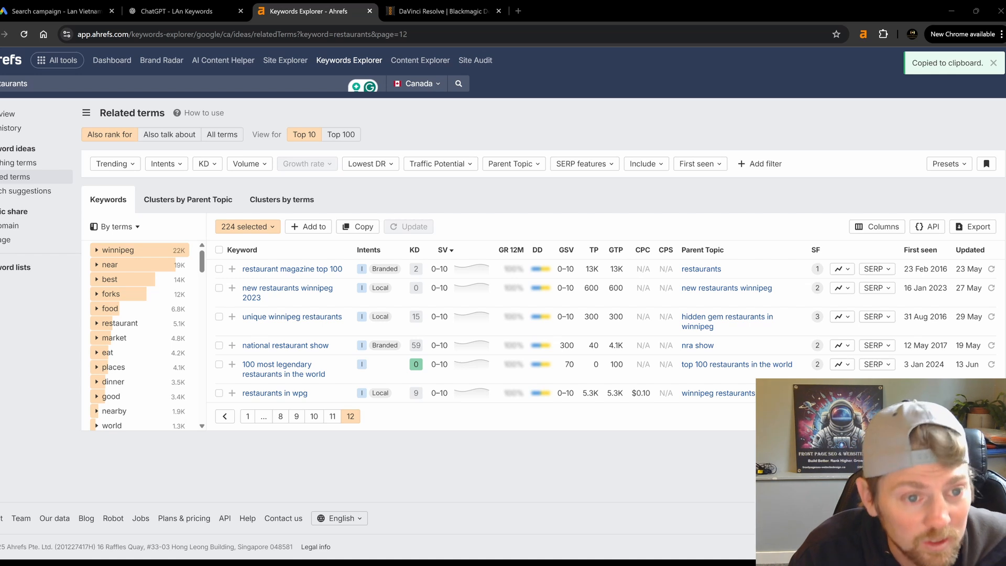
# Search Canadian keywords for "asian restaurants" and show the matching terms.
pyautogui.click(81, 87)
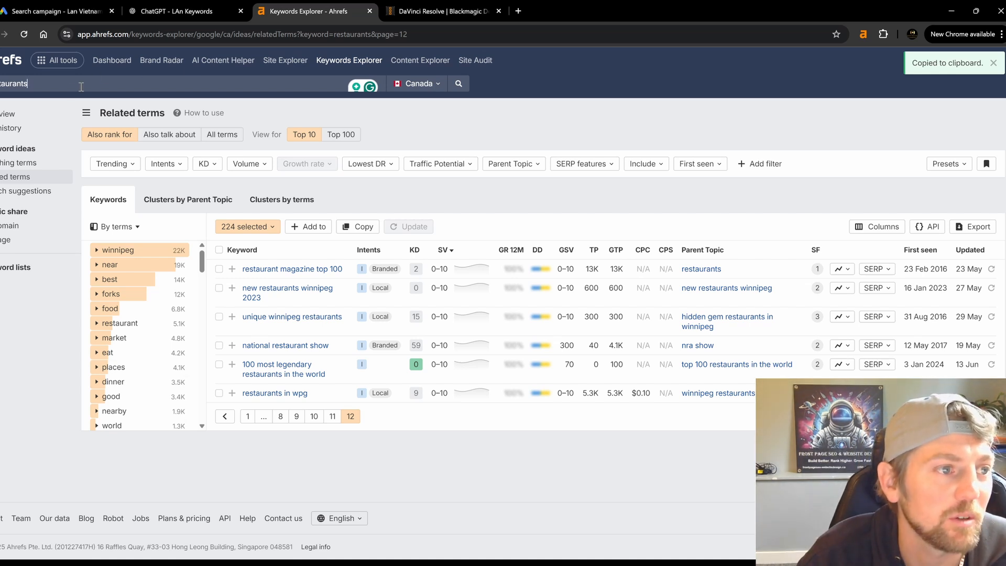
pyautogui.hotkey('ctrl', 'a')
pyautogui.write('asian')
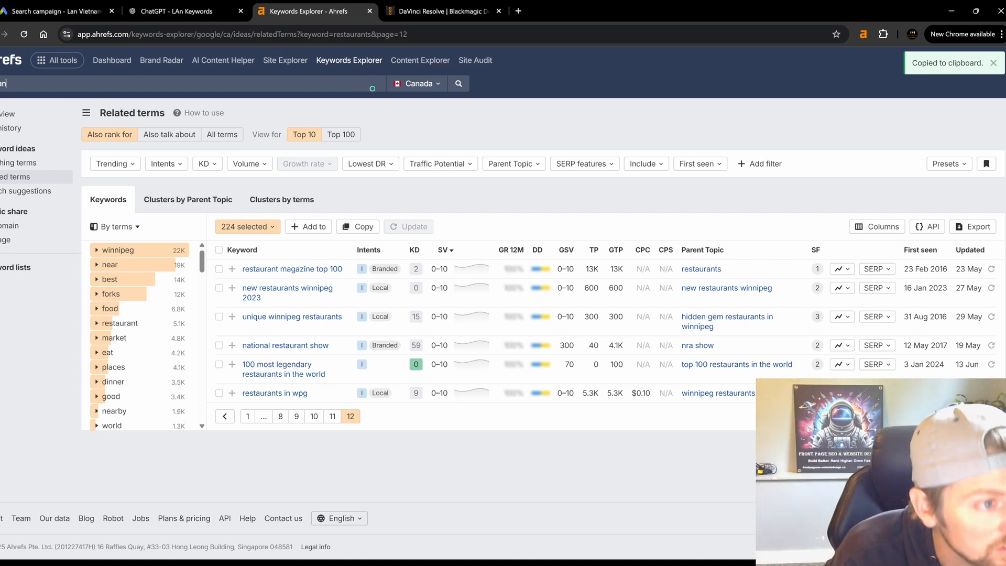
pyautogui.write(' restaurants')
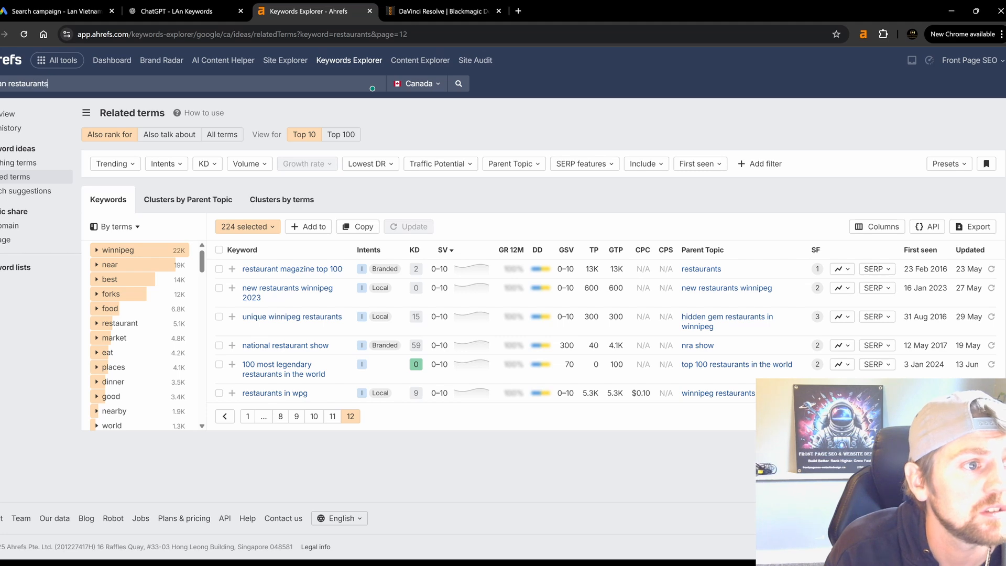
pyautogui.press('Return')
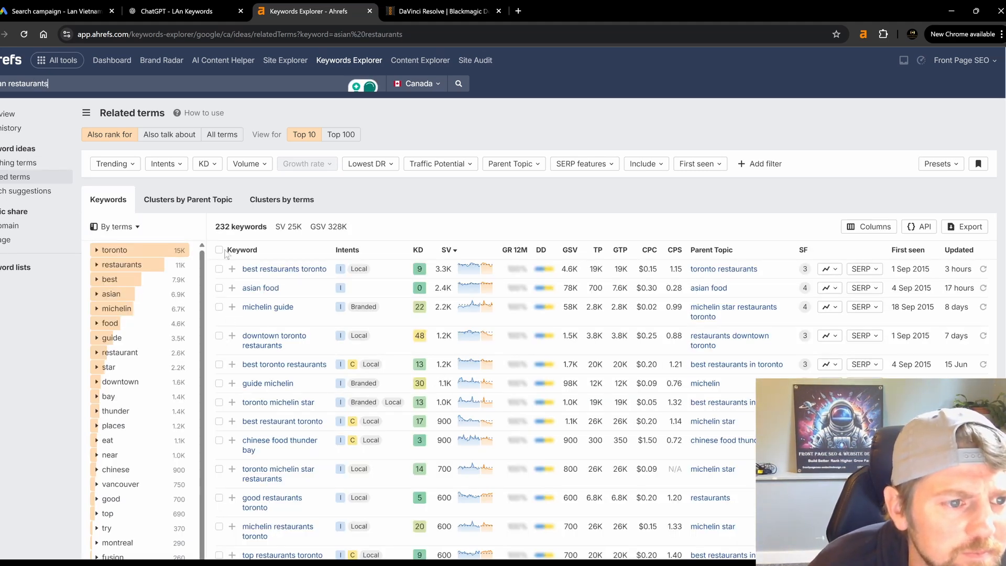
pyautogui.click(21, 163)
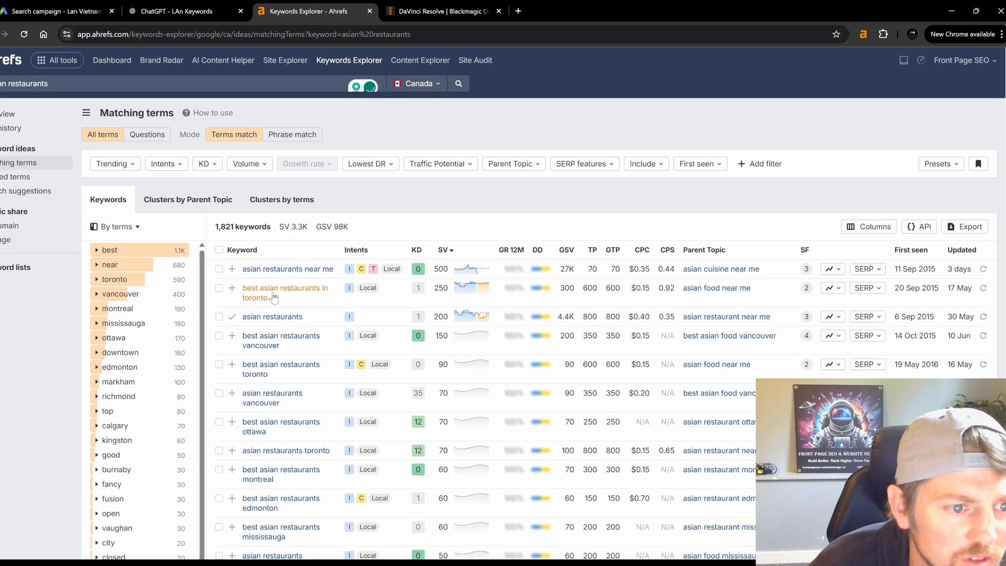
# Select the generic keywords on page 1, including "asian restaurants near me", "asian restaurants", "best asian restaurants near me" and "best asian restaurants".
pyautogui.click(219, 269)
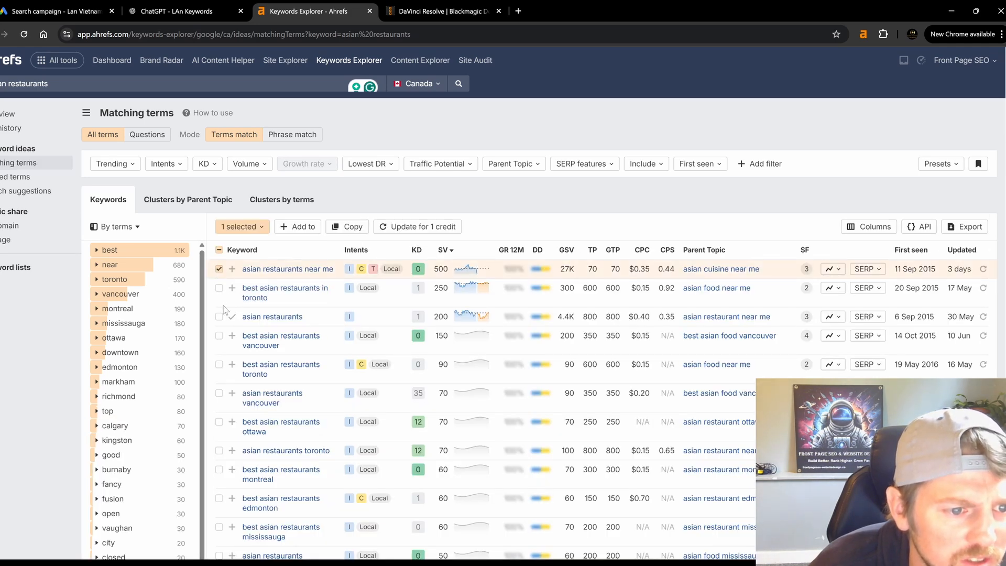
pyautogui.click(219, 317)
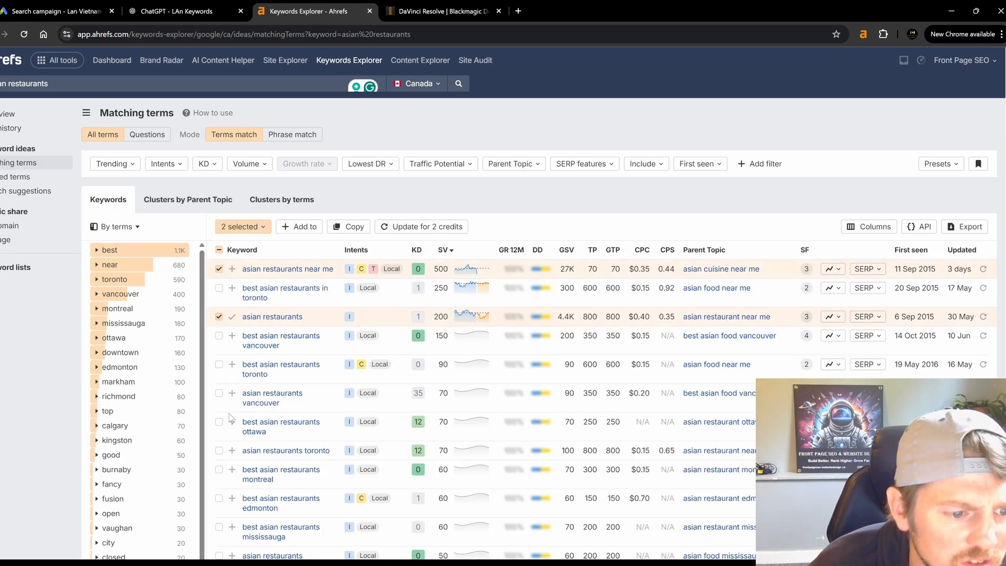
pyautogui.scroll(-10, 236, 429)
pyautogui.click(219, 361)
pyautogui.click(219, 313)
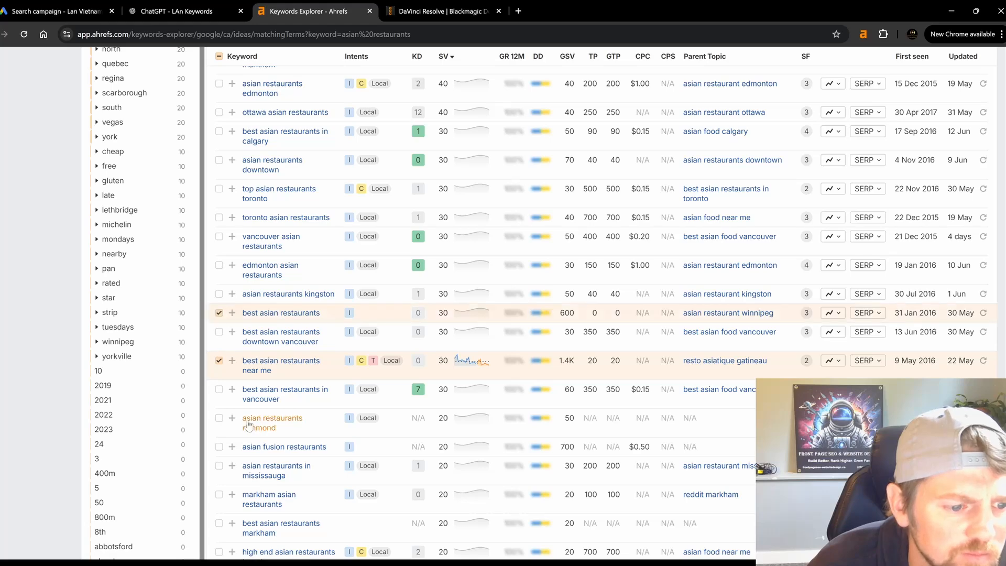
pyautogui.scroll(-10, 249, 426)
# On page 2 of the matching terms, select "cheap asian restaurants near me" and "restaurants asian near me", skipping city-specific keywords.
pyautogui.click(241, 521)
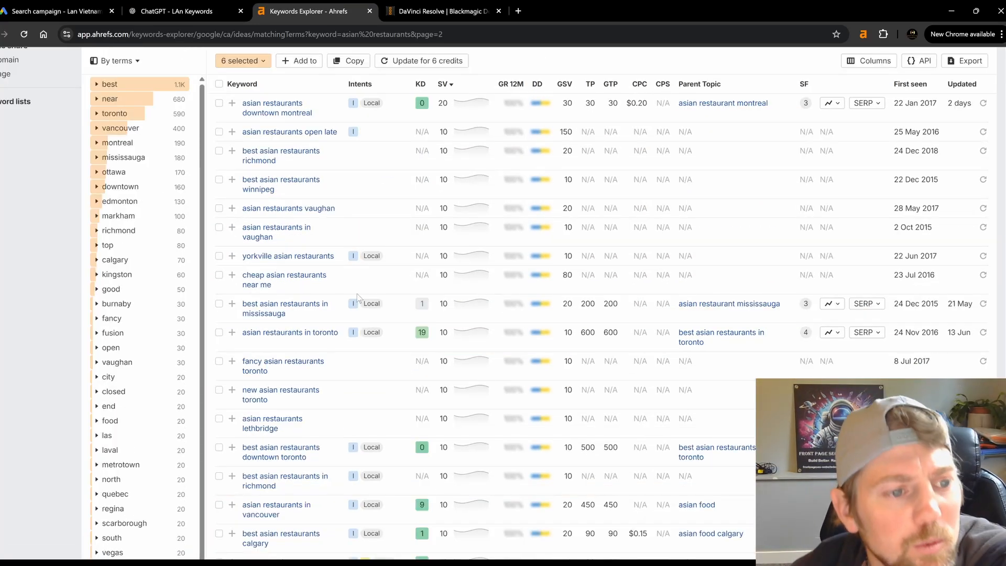
pyautogui.click(219, 275)
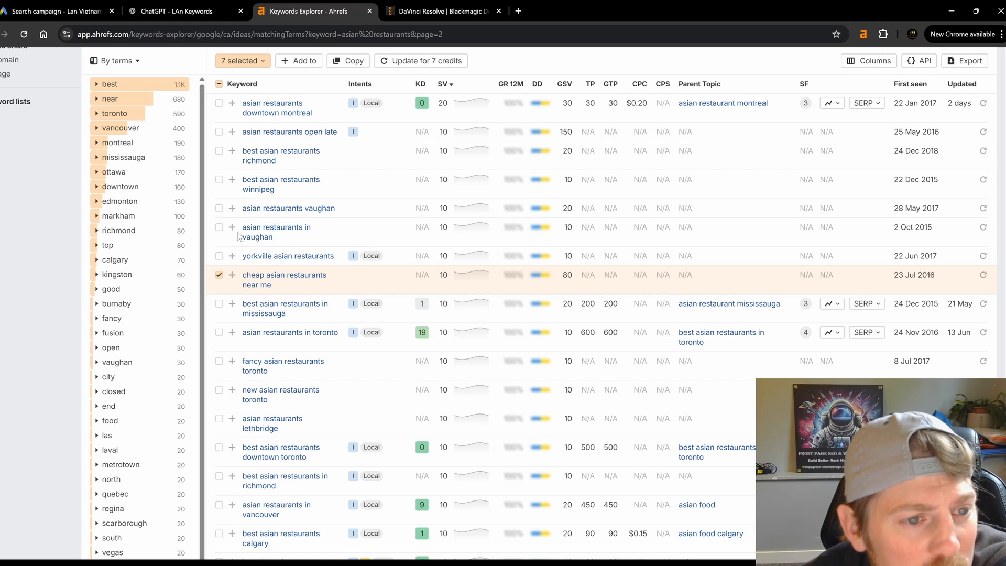
pyautogui.scroll(-2, 238, 236)
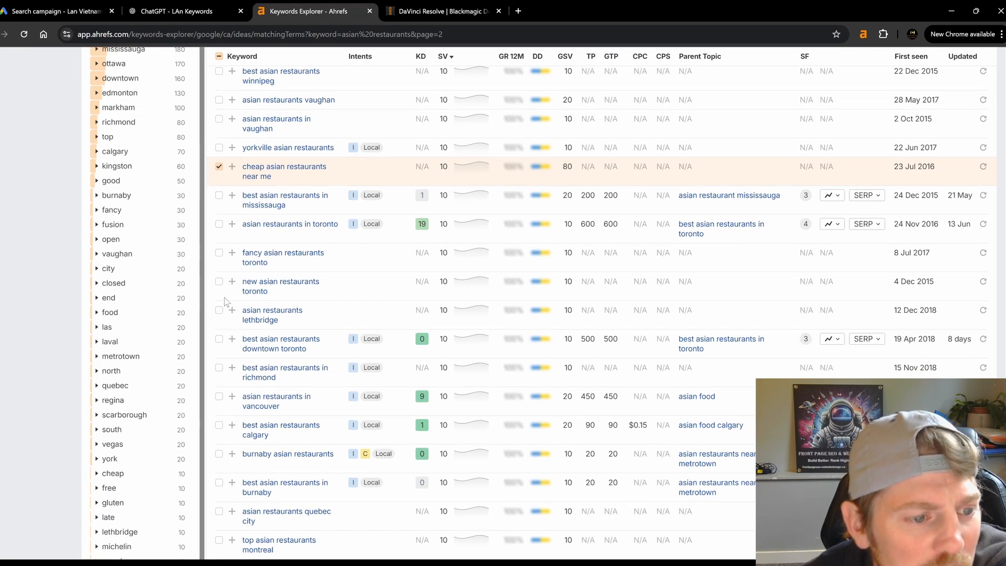
pyautogui.scroll(-2, 231, 356)
pyautogui.scroll(-2, 230, 359)
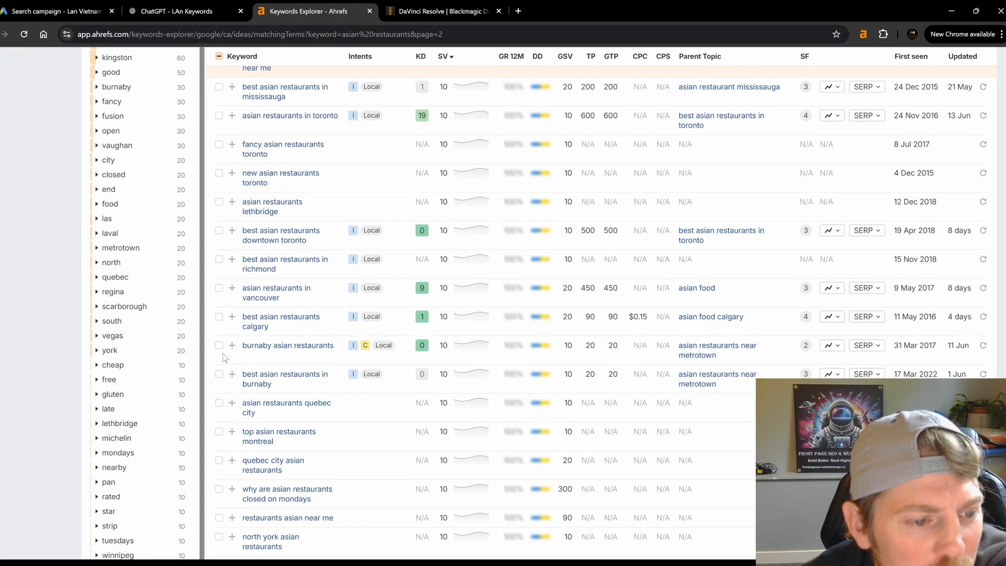
pyautogui.scroll(-1, 225, 358)
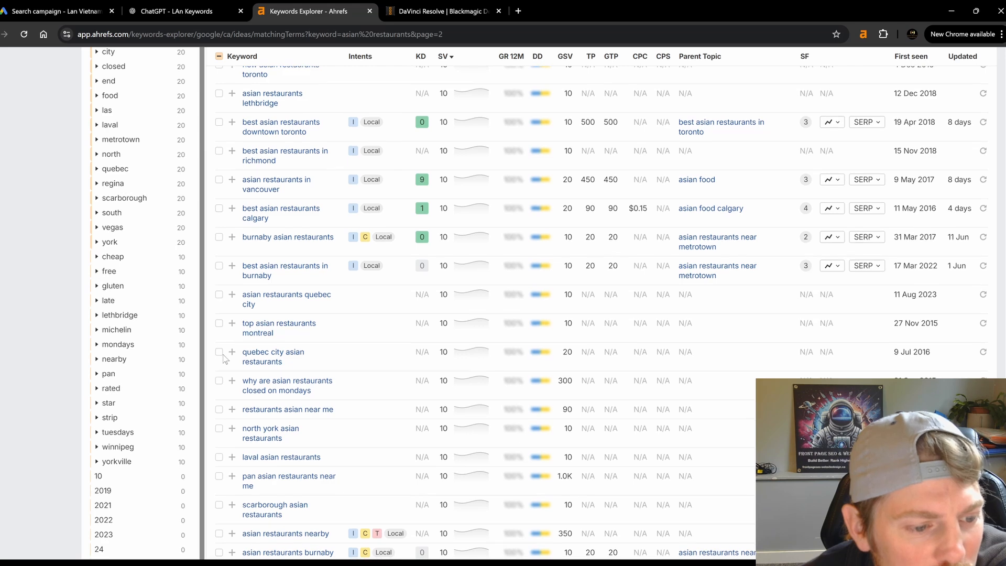
pyautogui.click(219, 355)
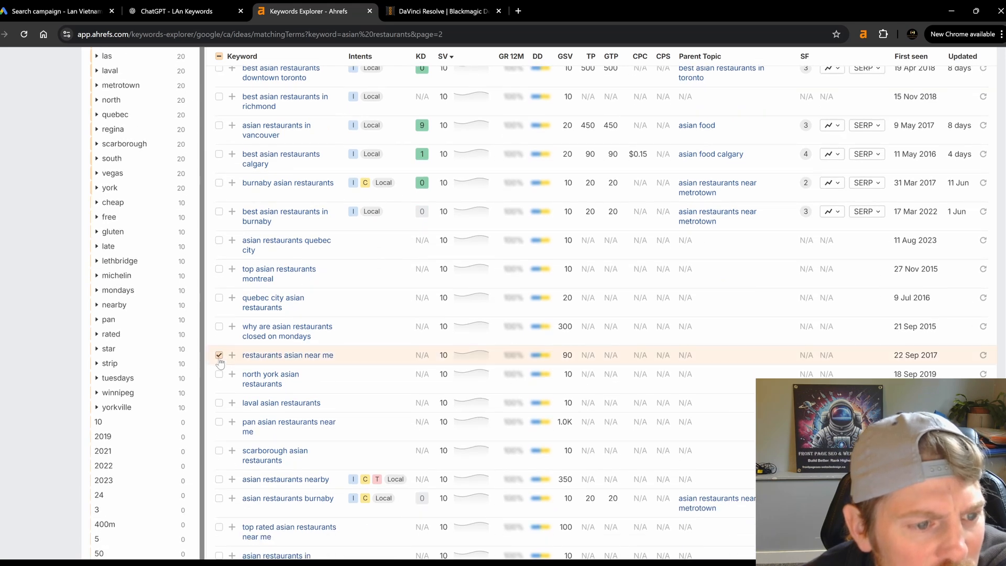
# On page 3, select "fancy asian restaurants", "asian food restaurants", "south asian restaurants near me" and "good asian restaurants".
pyautogui.click(277, 416)
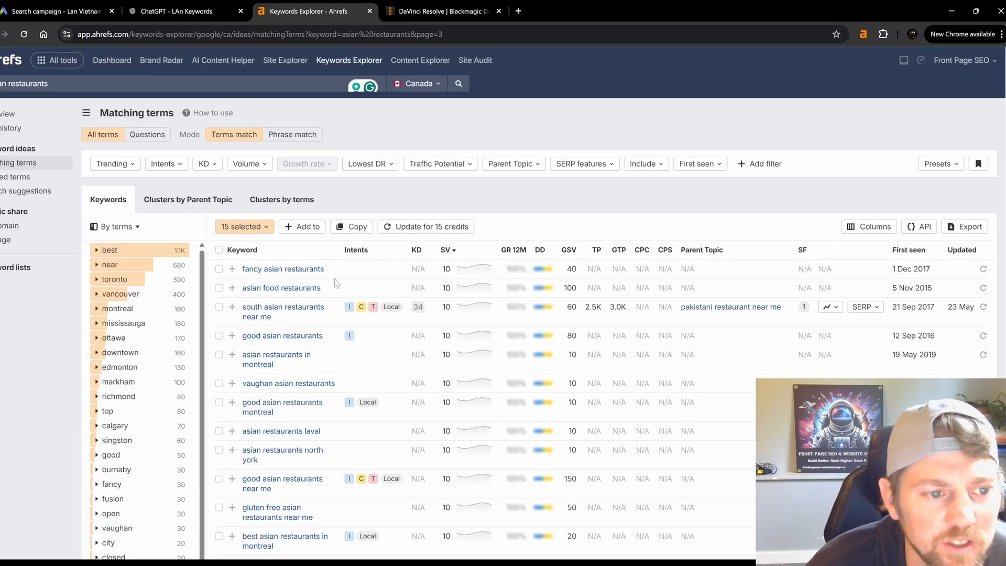
pyautogui.click(220, 270)
pyautogui.click(219, 288)
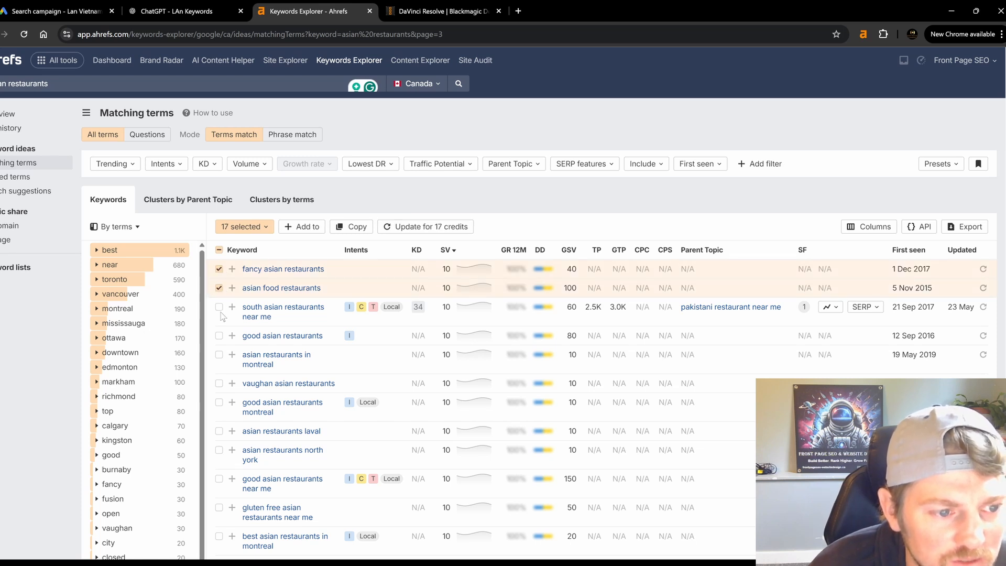
pyautogui.click(219, 307)
pyautogui.click(219, 336)
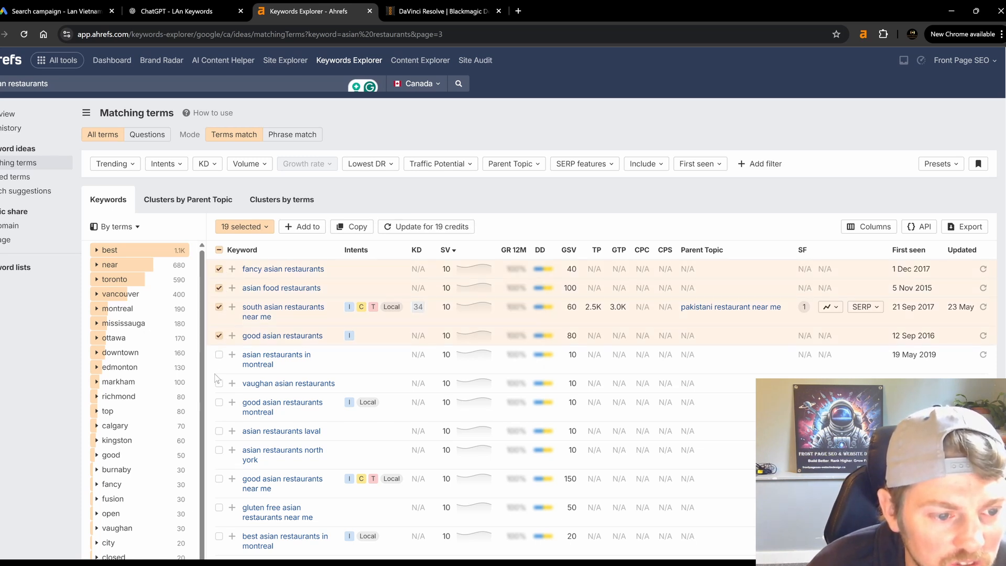
# Select "good asian restaurants near me", "gluten free asian restaurants near me" and "asian restaurants in my area" on page 3.
pyautogui.scroll(-1, 237, 377)
pyautogui.scroll(-1, 232, 389)
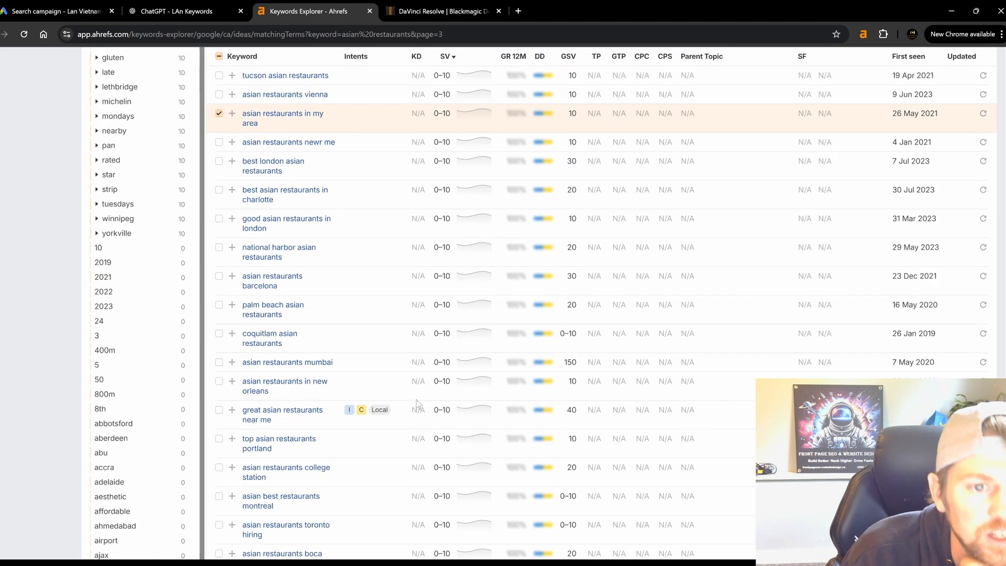
pyautogui.scroll(10, 416, 400)
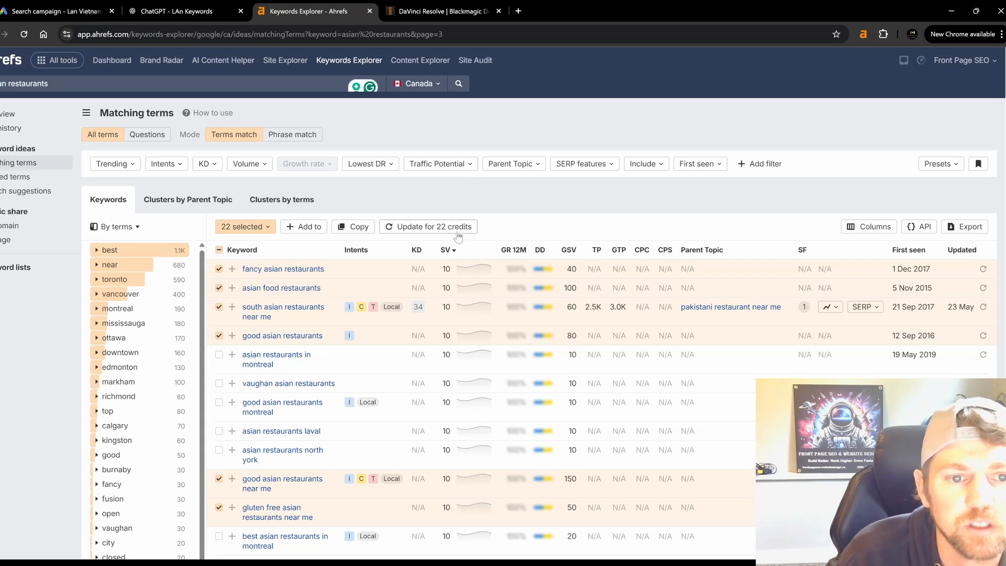
# Copy the selected Asian restaurant keywords and go through the related terms to page 3.
pyautogui.click(338, 228)
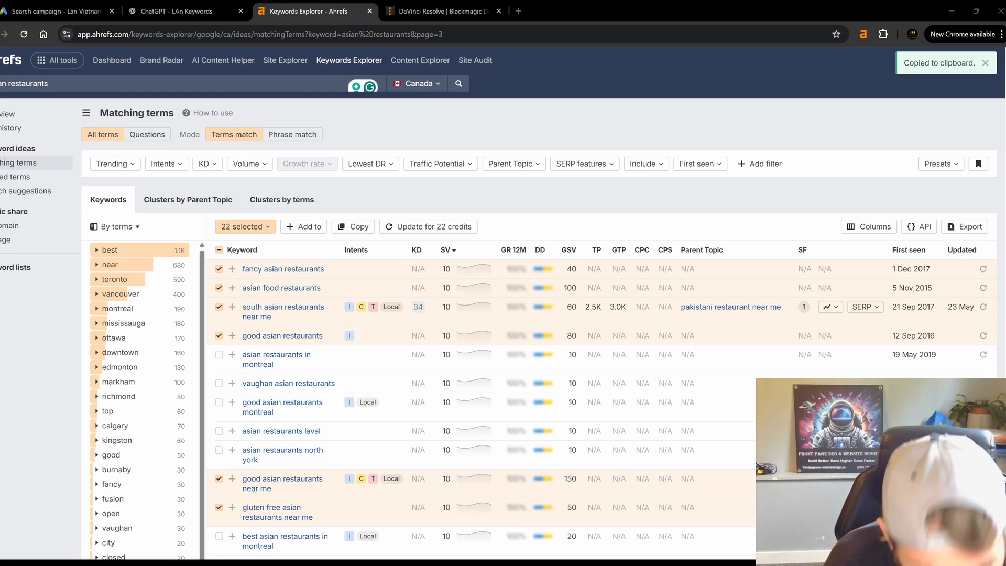
pyautogui.click(16, 177)
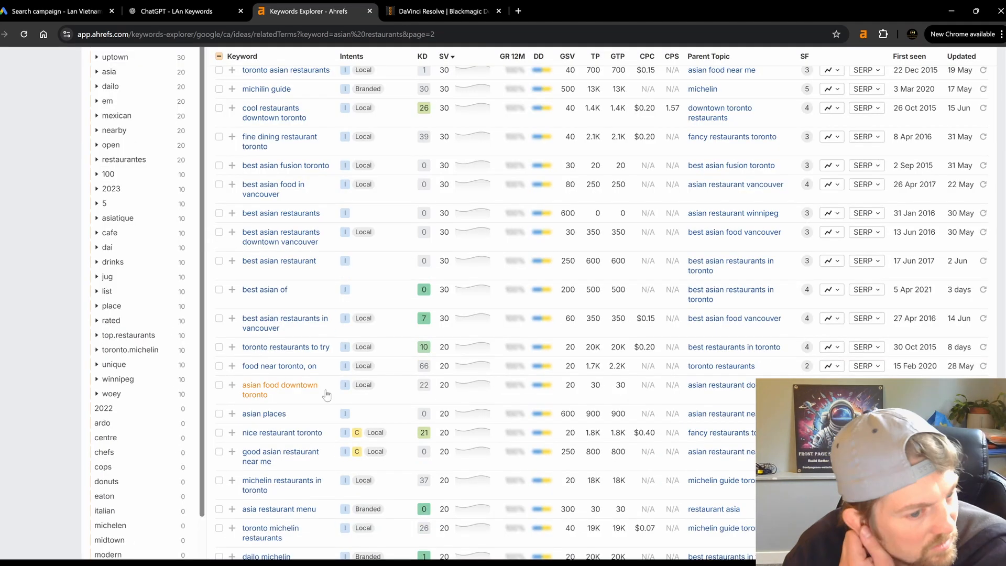
pyautogui.scroll(-10, 524, 367)
pyautogui.click(281, 478)
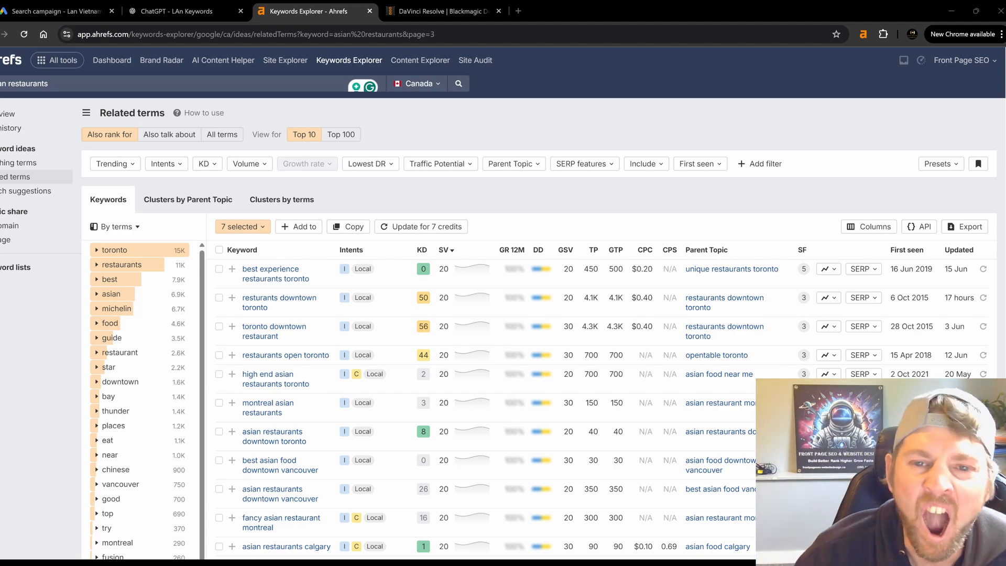
# On page 3, select "asian places near me", "restaurants near me asian", "asian food restaurant", "asian food nearby" and "restaurant asian".
pyautogui.scroll(-7, 503, 315)
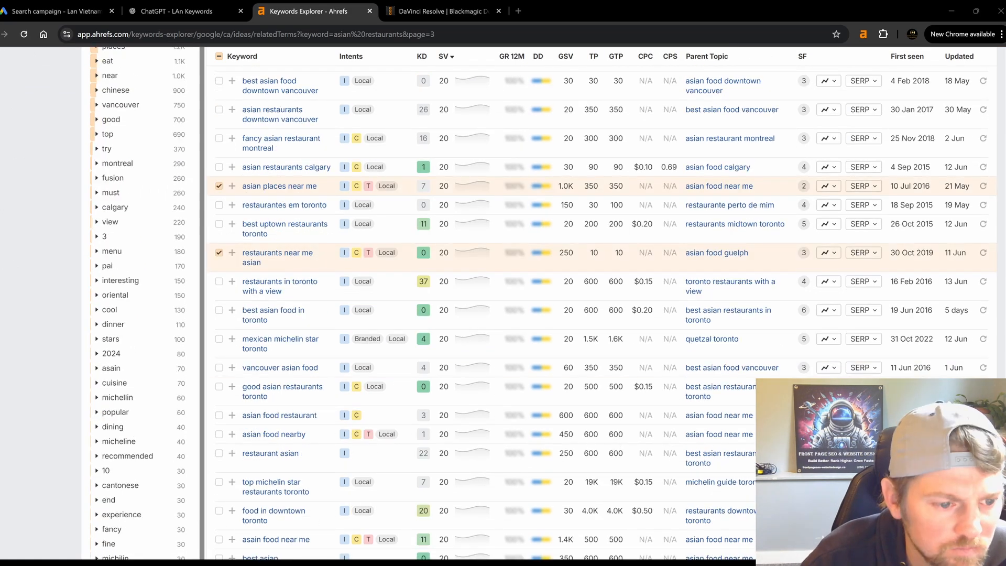
pyautogui.click(219, 415)
pyautogui.click(220, 435)
pyautogui.click(219, 454)
# Further down page 3, select "asain food near me", "asian food places near me" and "asian resturants", skipping city-specific keywords.
pyautogui.scroll(-4, 290, 348)
pyautogui.click(220, 322)
pyautogui.click(219, 418)
pyautogui.click(219, 446)
pyautogui.scroll(-2, 344, 501)
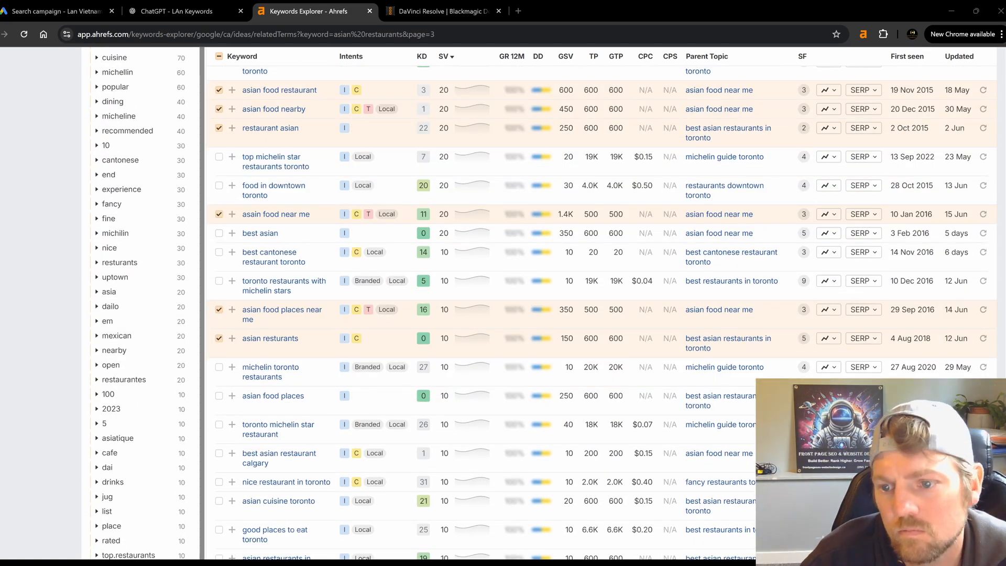
pyautogui.scroll(-7, 472, 314)
pyautogui.click(219, 438)
pyautogui.click(296, 493)
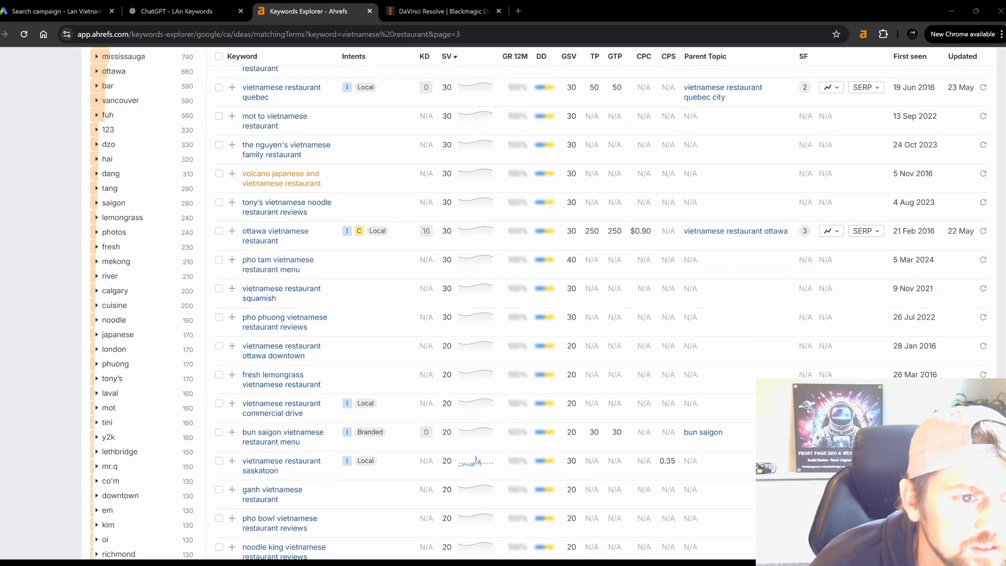
# Look through page 3 of the "vietnamese restaurant" matching terms and copy the selected keywords.
pyautogui.scroll(-2, 278, 167)
pyautogui.scroll(-5, 278, 167)
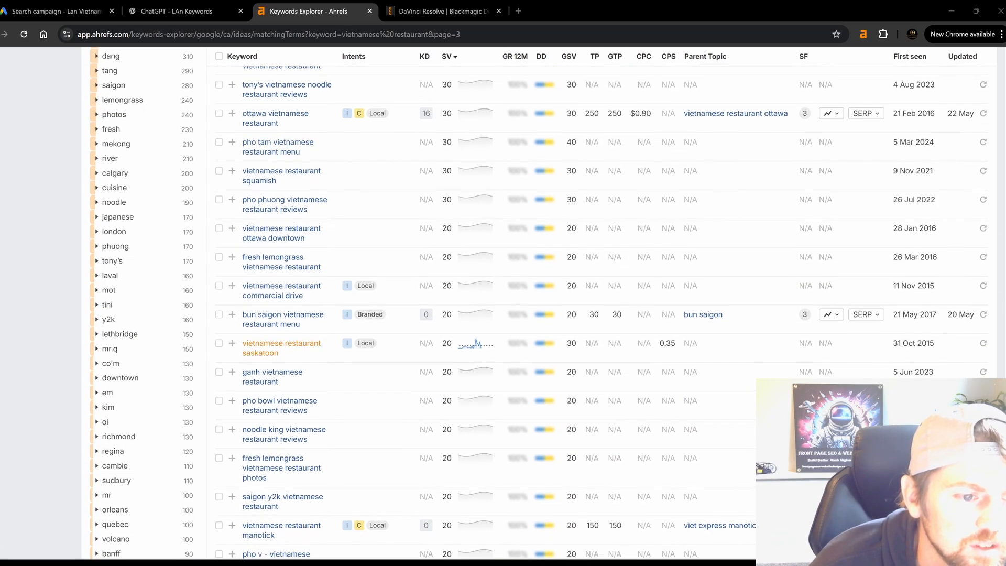
pyautogui.scroll(12, 273, 401)
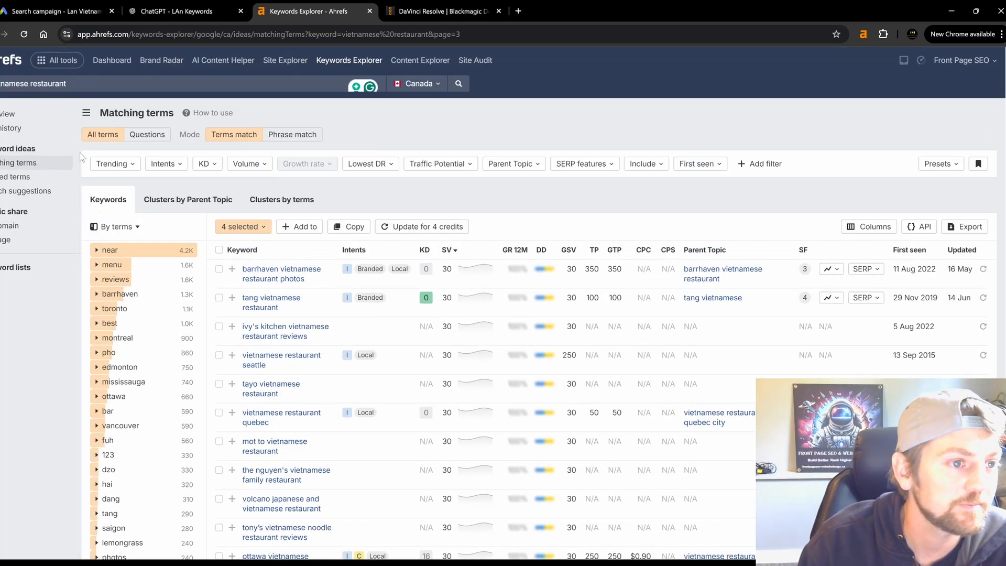
pyautogui.click(349, 229)
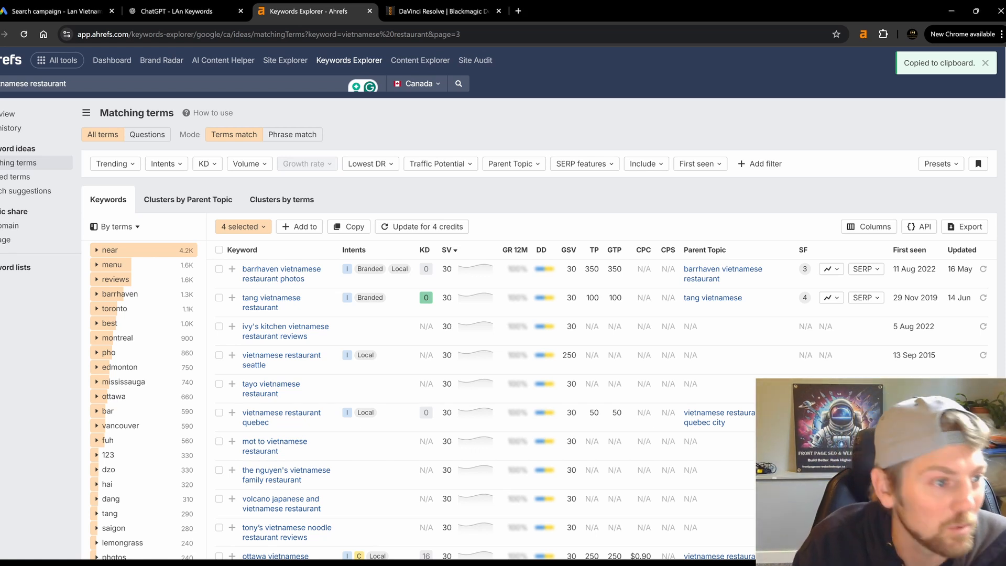
# Open the related terms for "vietnamese restaurant" and select "vietnamese food", "vietnamese restaurant near me", "vietnamese restaurant" and "vietnam food".
pyautogui.click(16, 177)
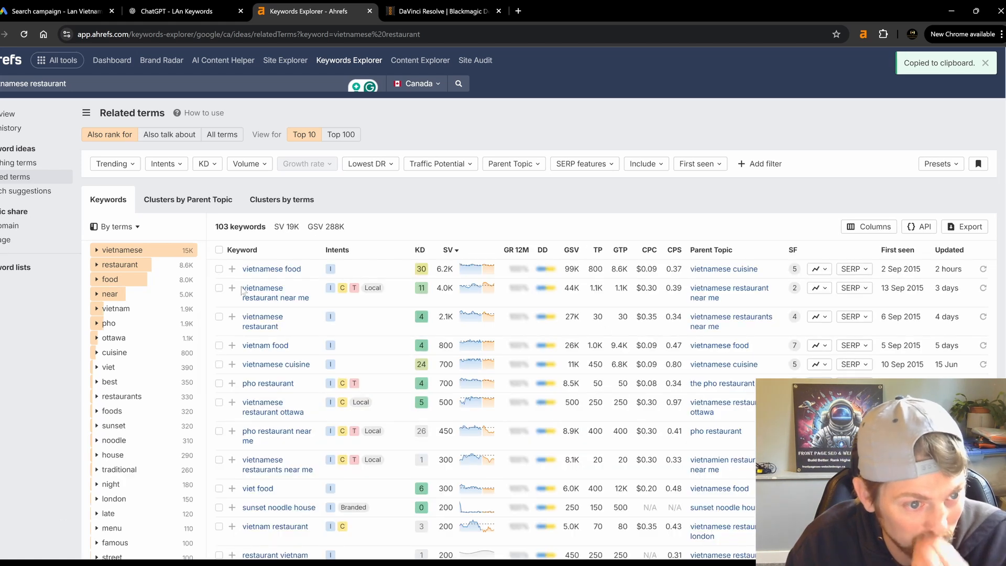
pyautogui.click(219, 269)
pyautogui.click(219, 288)
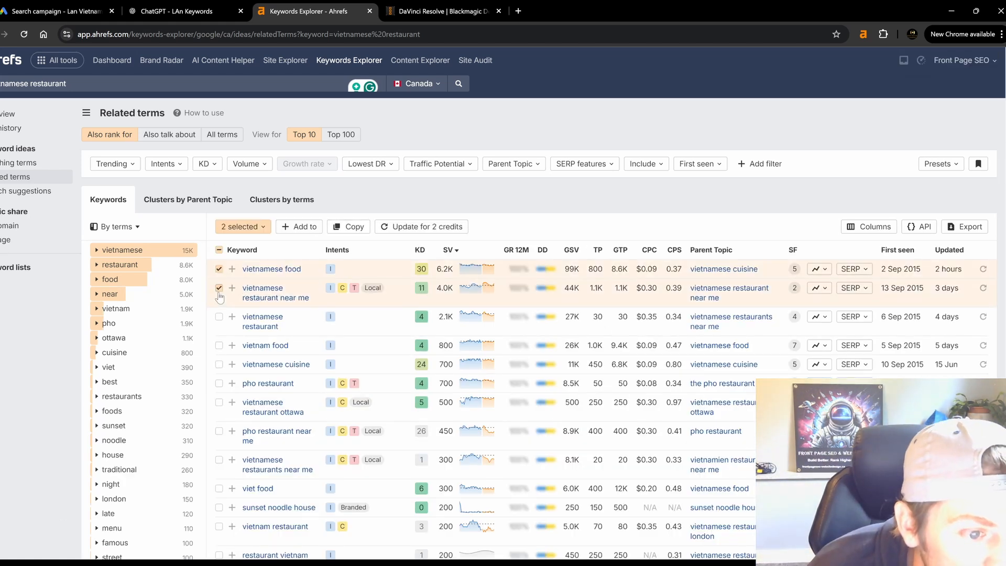
pyautogui.click(219, 318)
pyautogui.click(219, 345)
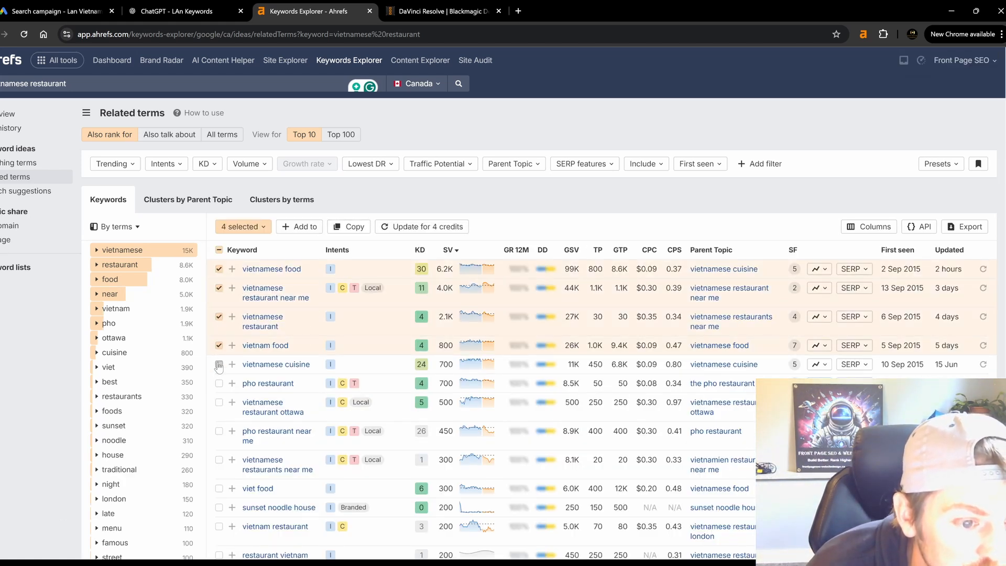
# Select "vietnamese cuisine", "pho restaurant", "pho restaurant near me", "vietnamese restaurants near me" and "viet food", skipping the Ottawa keyword.
pyautogui.click(219, 365)
pyautogui.click(219, 383)
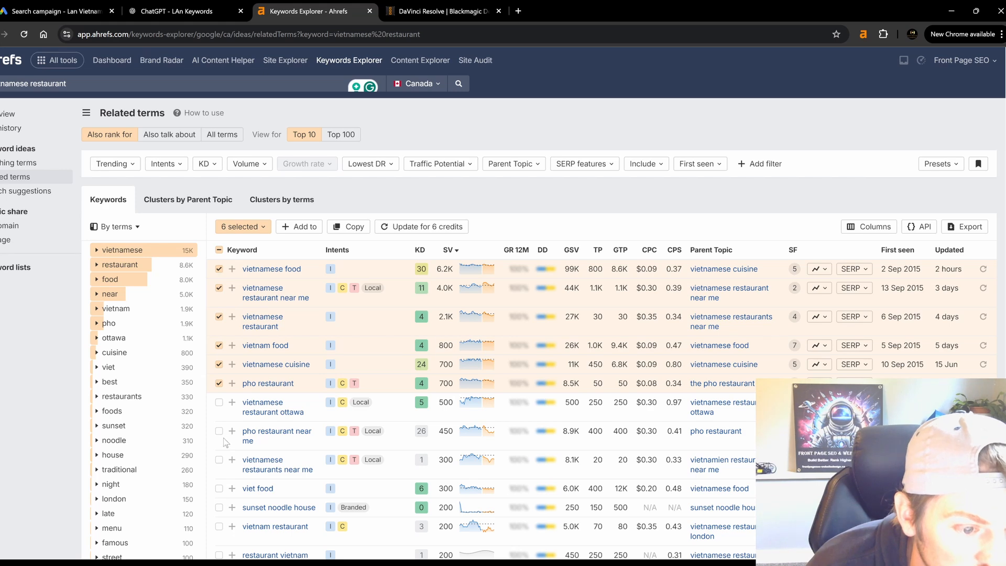
pyautogui.click(219, 431)
pyautogui.scroll(-1, 226, 419)
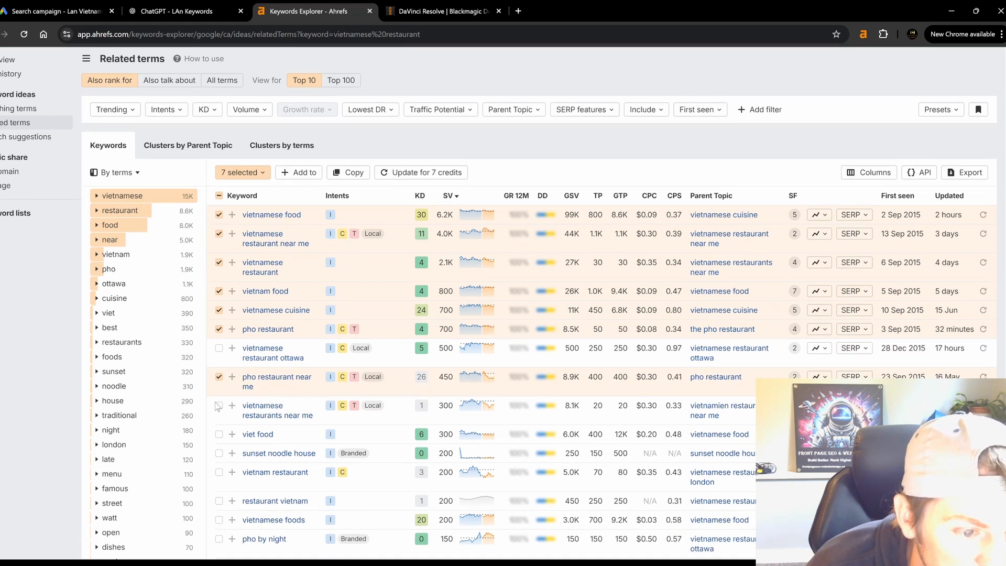
pyautogui.click(219, 405)
pyautogui.click(219, 435)
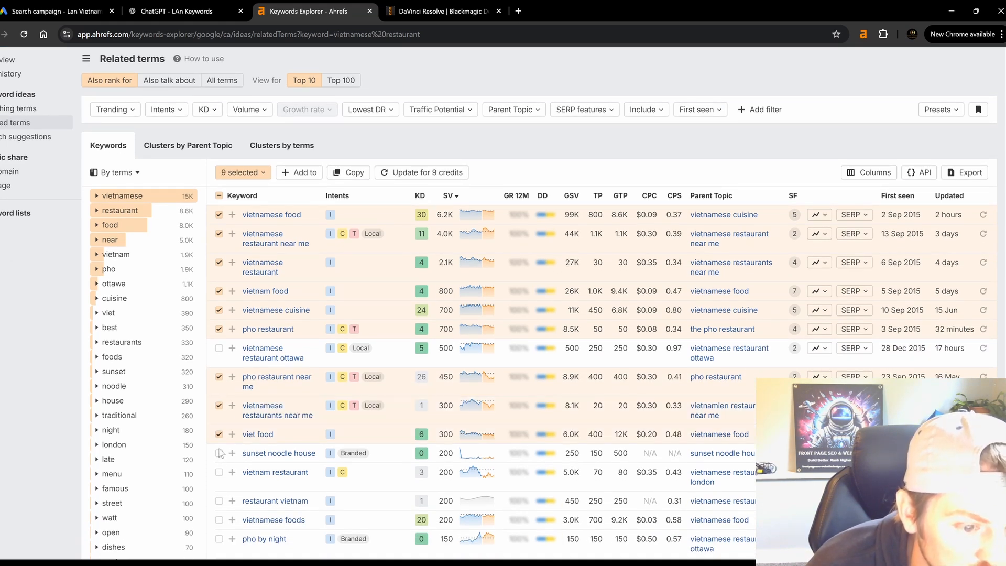
# Select "vietnam restaurant" and "vietnam foods", leaving the branded "sunset noodle house" unselected.
pyautogui.click(219, 453)
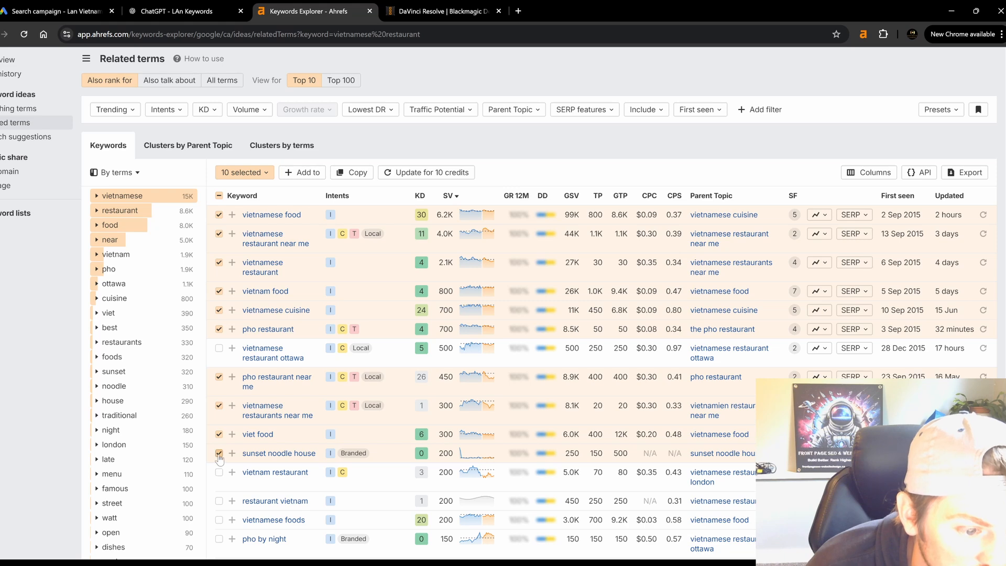
pyautogui.click(219, 454)
pyautogui.click(219, 472)
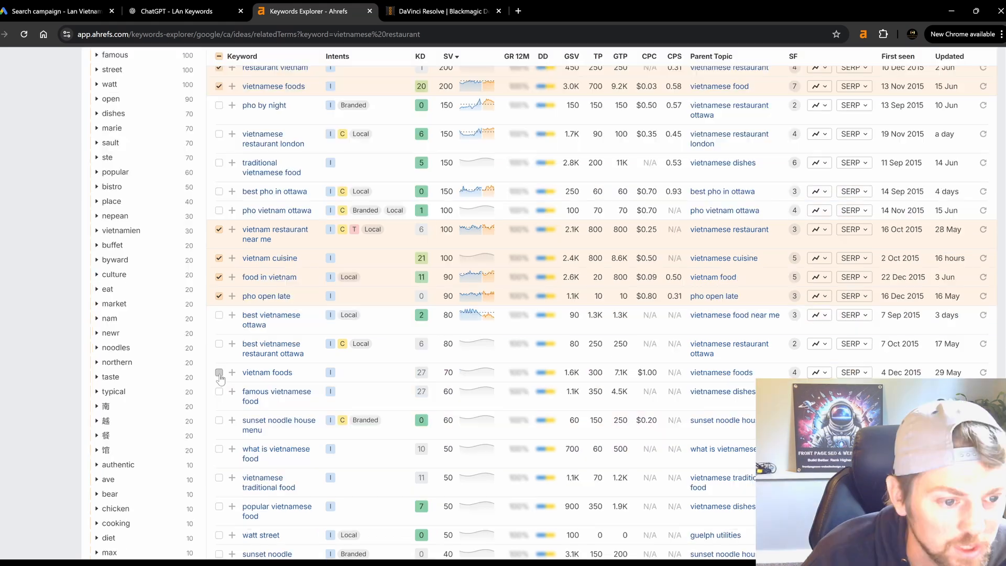
pyautogui.click(219, 373)
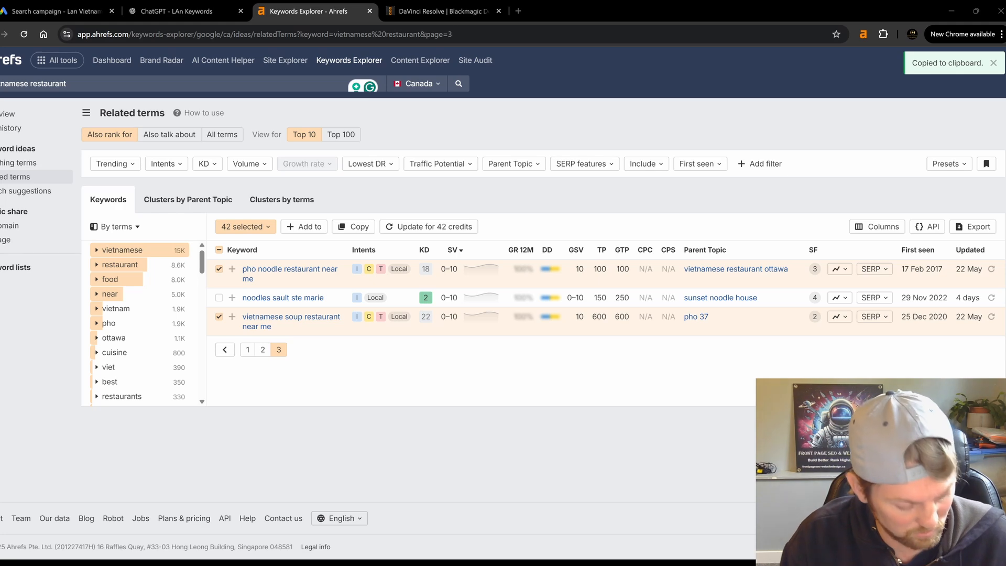
# Return to the first page of related terms and open the search suggestions for "vietnamese restaurant".
pyautogui.click(24, 181)
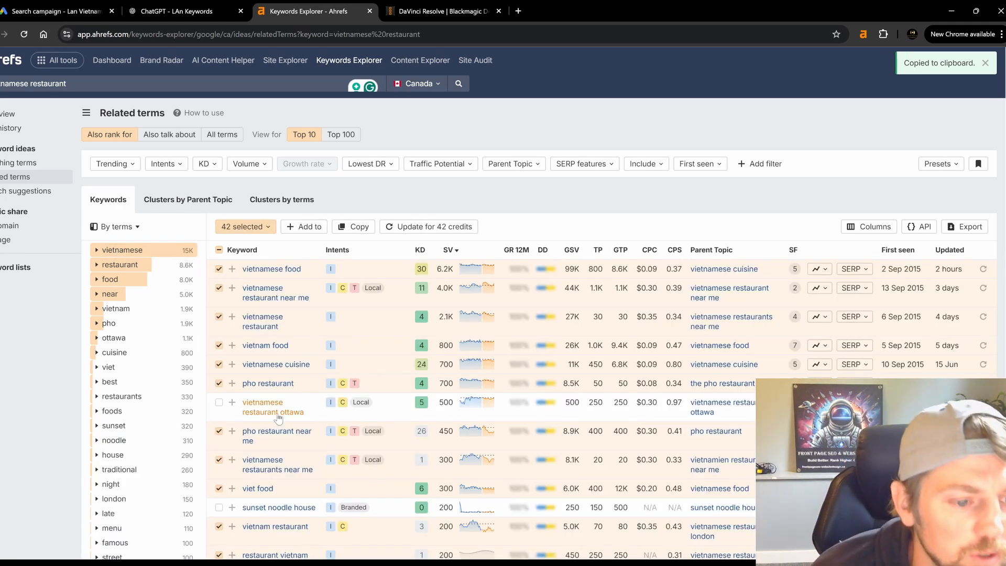
pyautogui.click(48, 193)
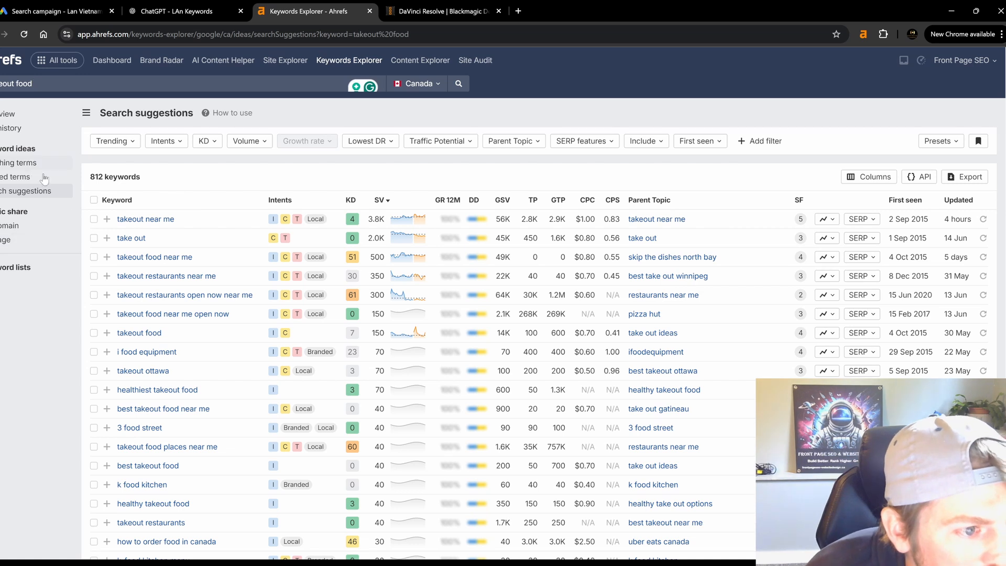
# In the "takeout food" suggestions, select "takeout near me", "takeout food near me", "takeout restaurants near me" and "takeout restaurants open now near me".
pyautogui.click(94, 219)
pyautogui.click(93, 238)
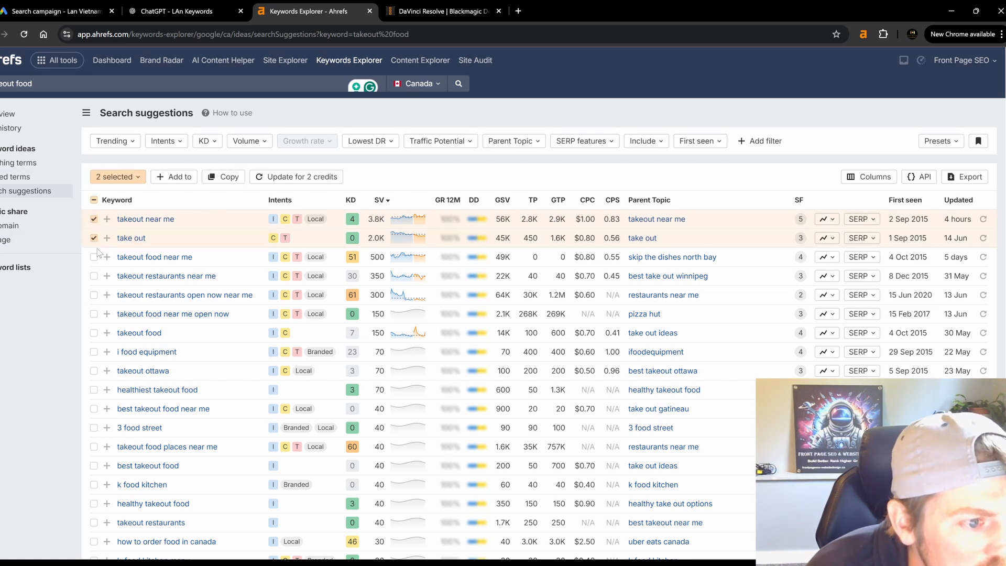
pyautogui.click(94, 257)
pyautogui.click(94, 238)
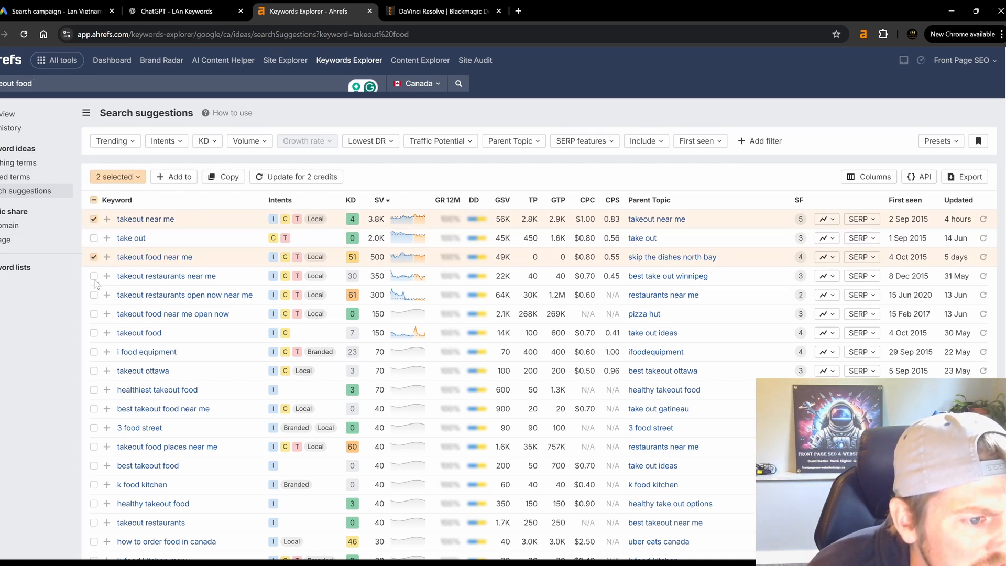
pyautogui.click(94, 277)
pyautogui.click(94, 296)
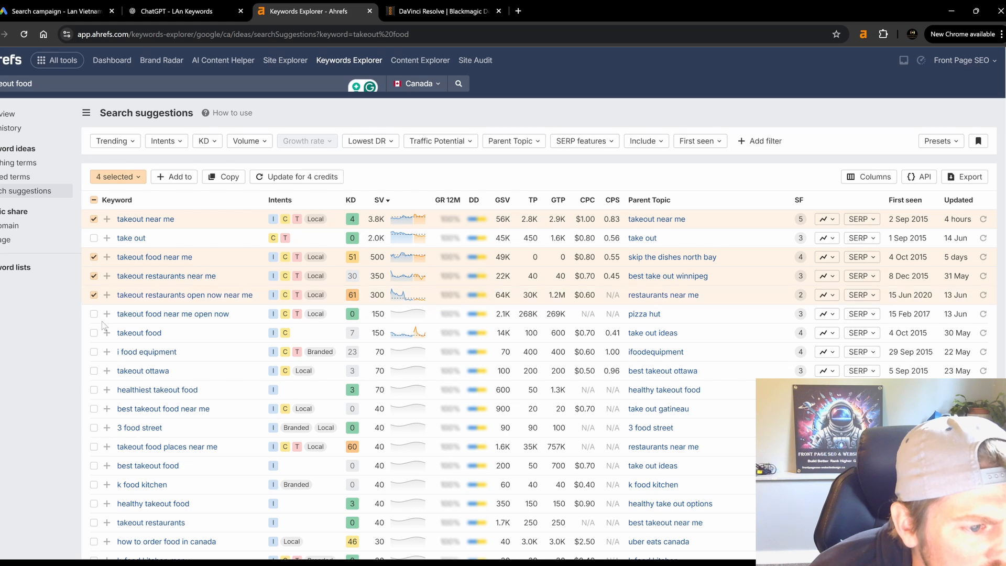
# Select "takeout food near me open now", "best takeout food near me" and "healthiest takeout food".
pyautogui.click(93, 314)
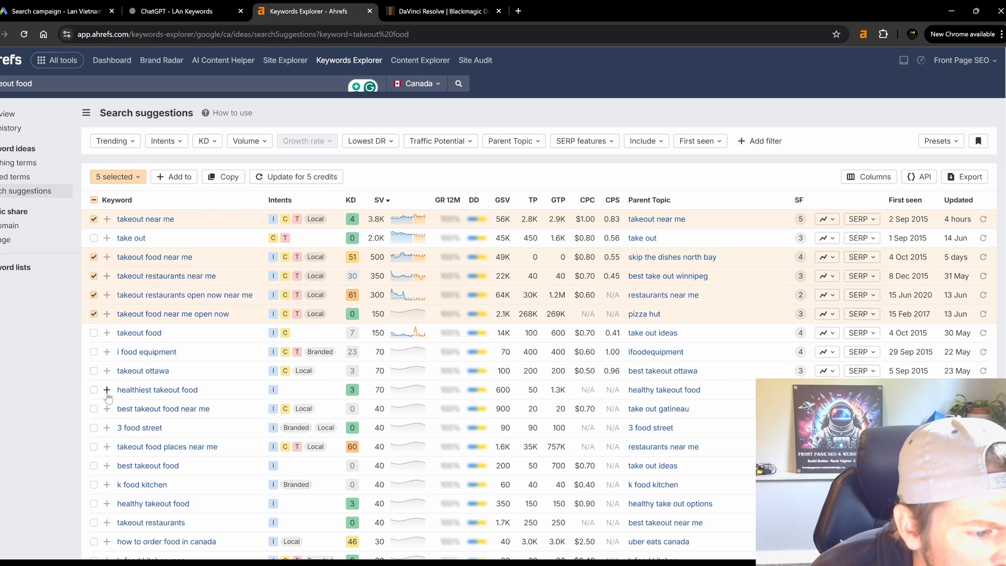
pyautogui.click(94, 409)
pyautogui.scroll(-1, 93, 411)
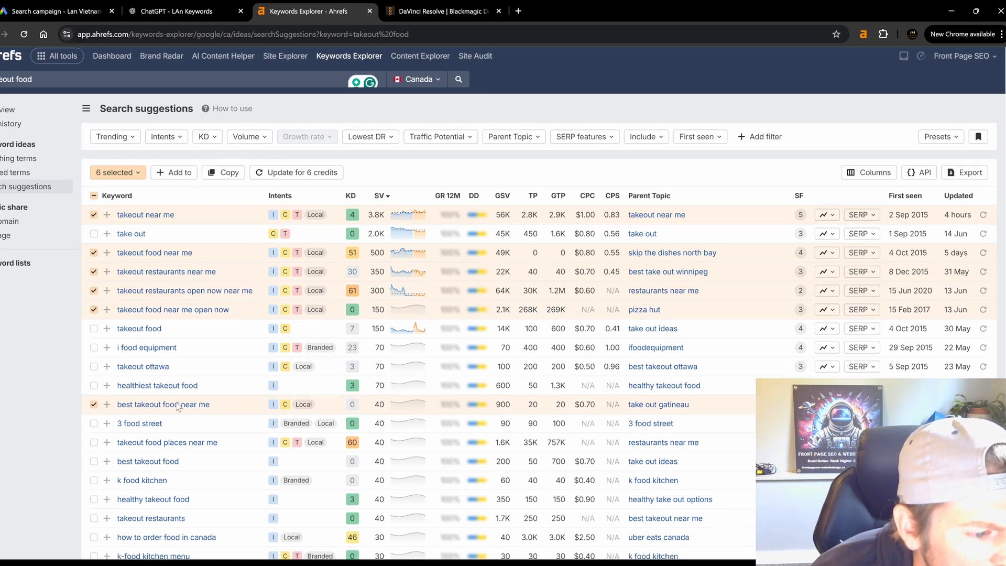
pyautogui.click(94, 336)
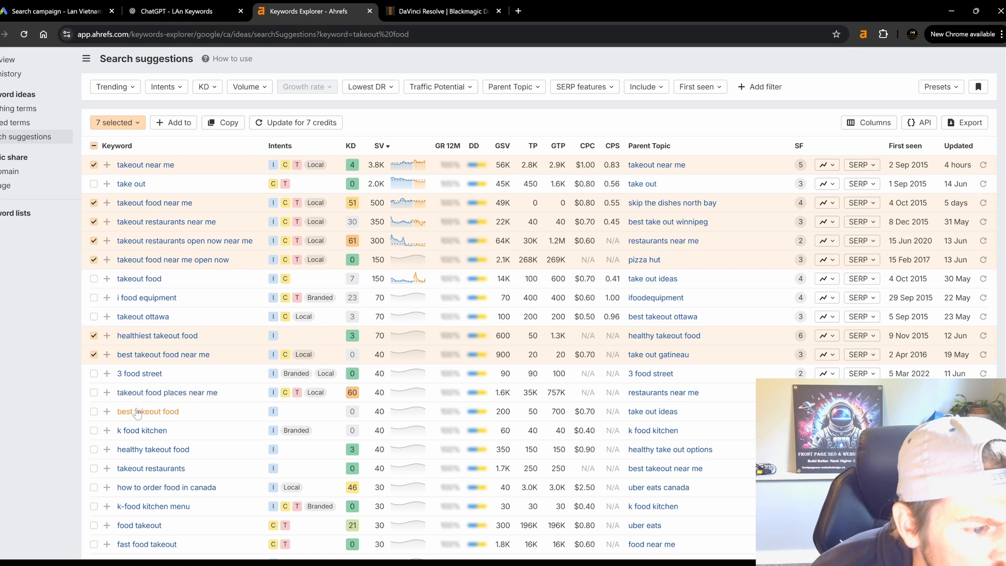
# Select "takeout food places near me", "best takeout food", "healthy takeout food" and "takeout restaurants".
pyautogui.scroll(-1, 125, 414)
pyautogui.click(94, 338)
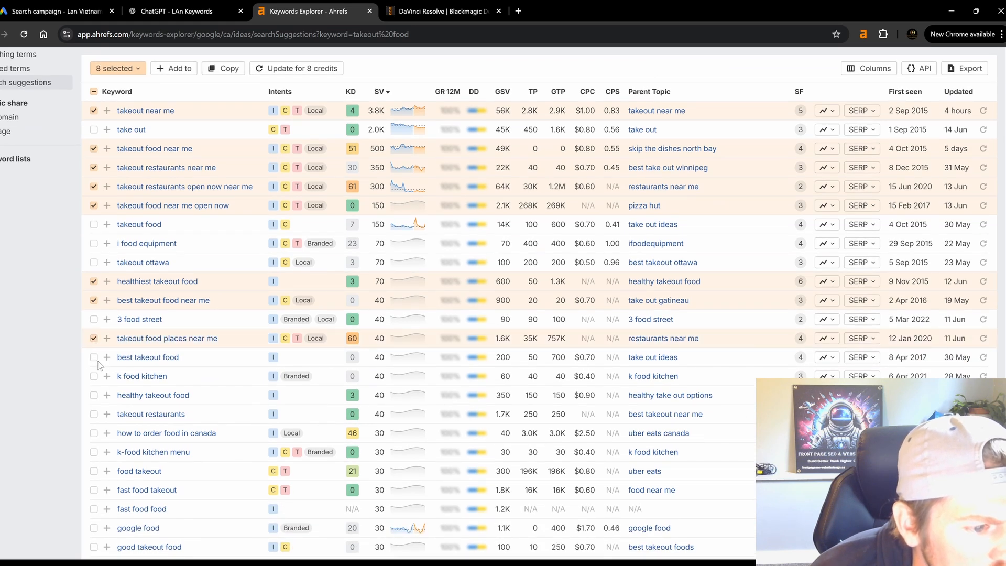
pyautogui.click(94, 357)
pyautogui.click(94, 395)
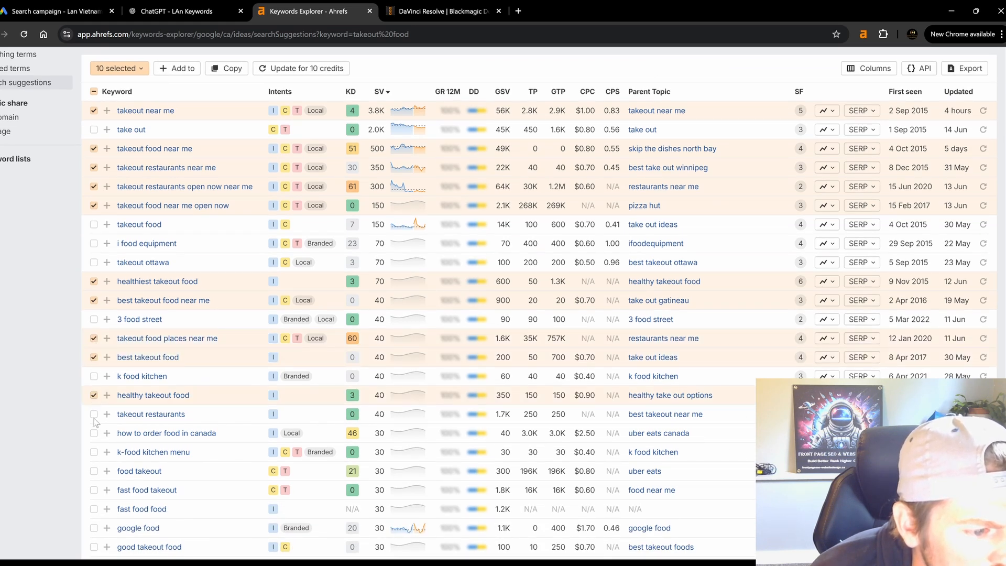
pyautogui.click(94, 414)
# Select "food takeout", "take out", "takeout food", "takeout food deals near me", "restaurant takeout" and "good takeout food near me".
pyautogui.scroll(-1, 107, 427)
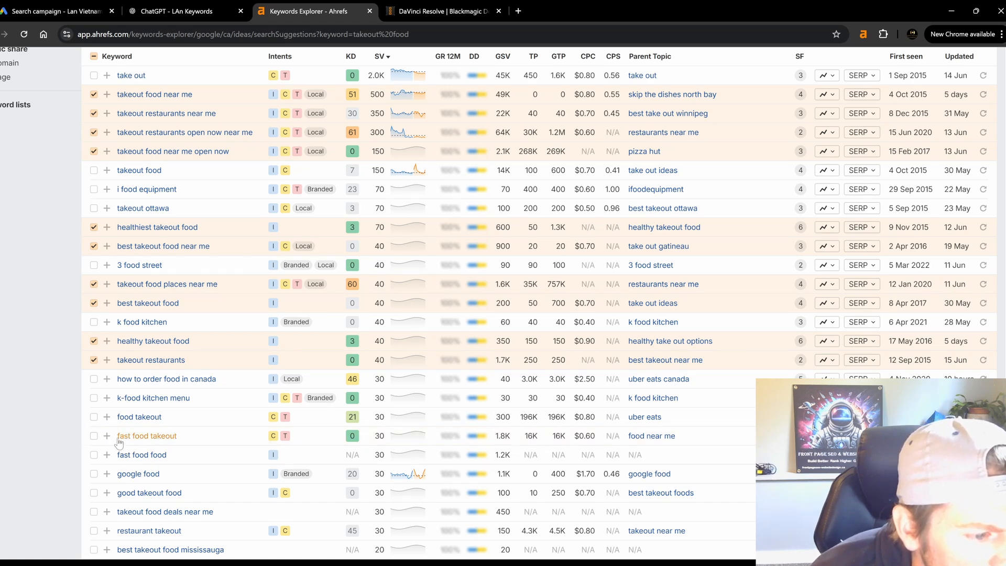
pyautogui.scroll(4, 107, 289)
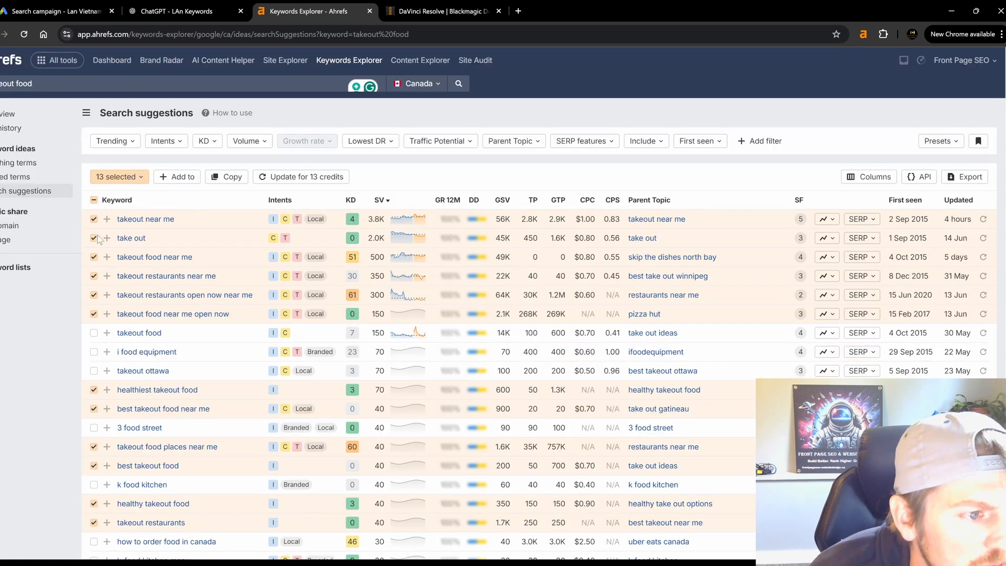
pyautogui.click(94, 333)
pyautogui.scroll(-2, 131, 427)
pyautogui.scroll(-3, 131, 426)
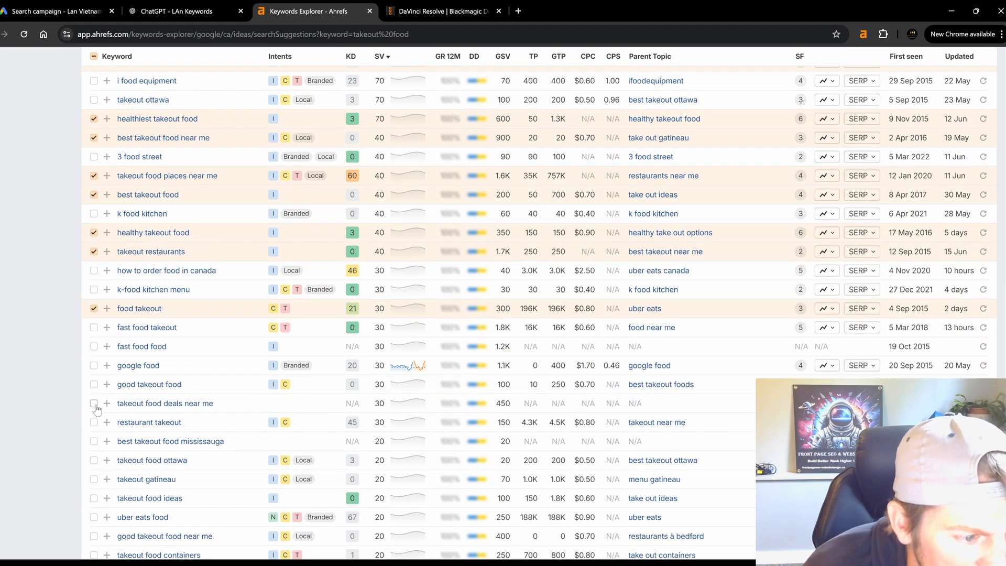
pyautogui.click(94, 403)
pyautogui.click(94, 422)
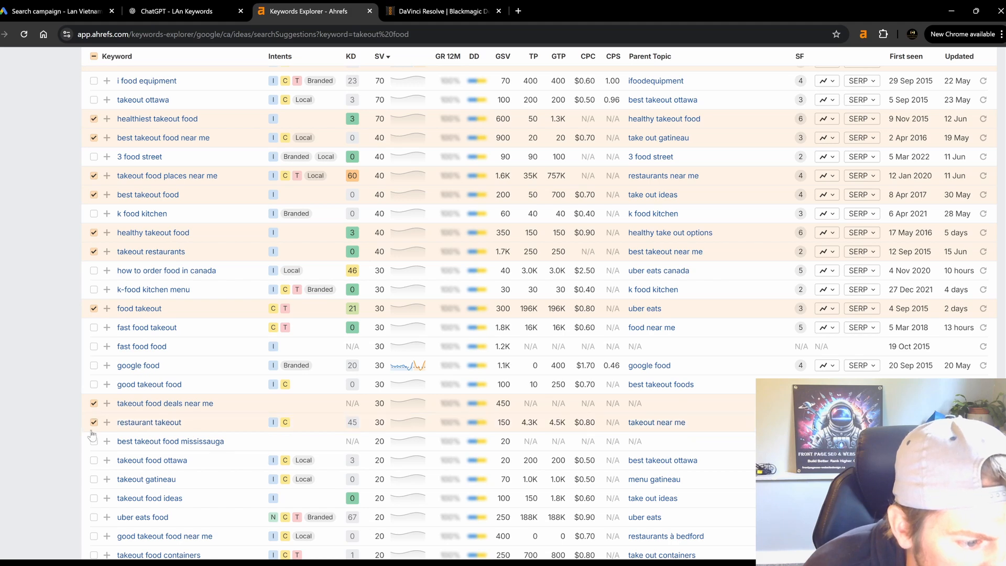
pyautogui.scroll(-6, 96, 448)
pyautogui.click(94, 211)
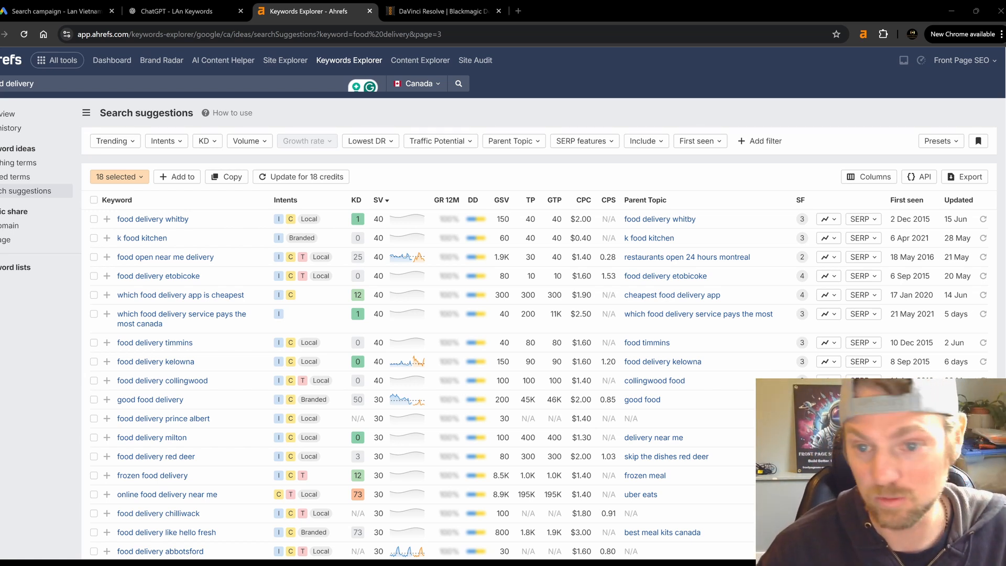
# Look through page 3 of the "food delivery" suggestions and switch to the ChatGPT conversation.
pyautogui.scroll(-15, 535, 311)
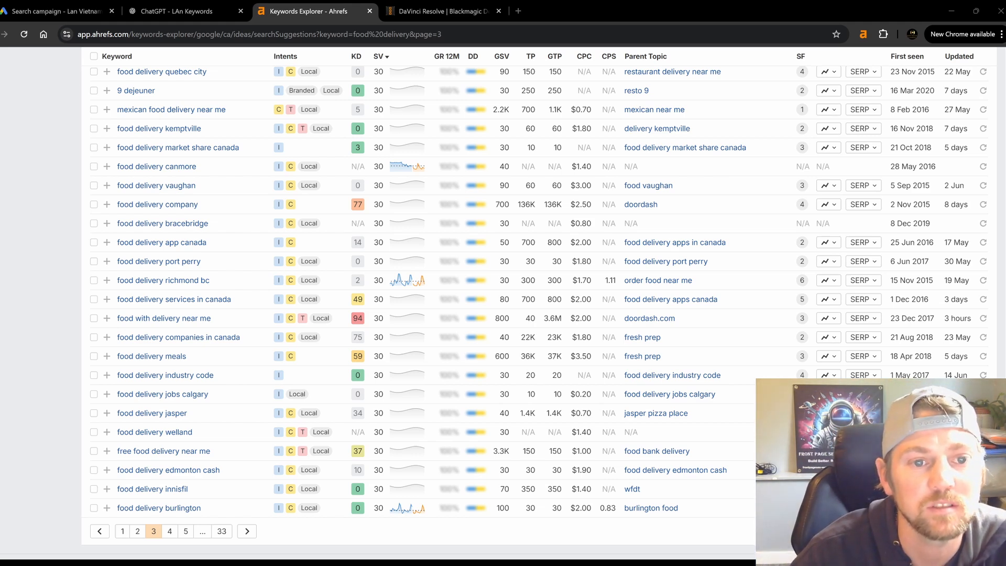
pyautogui.click(193, 7)
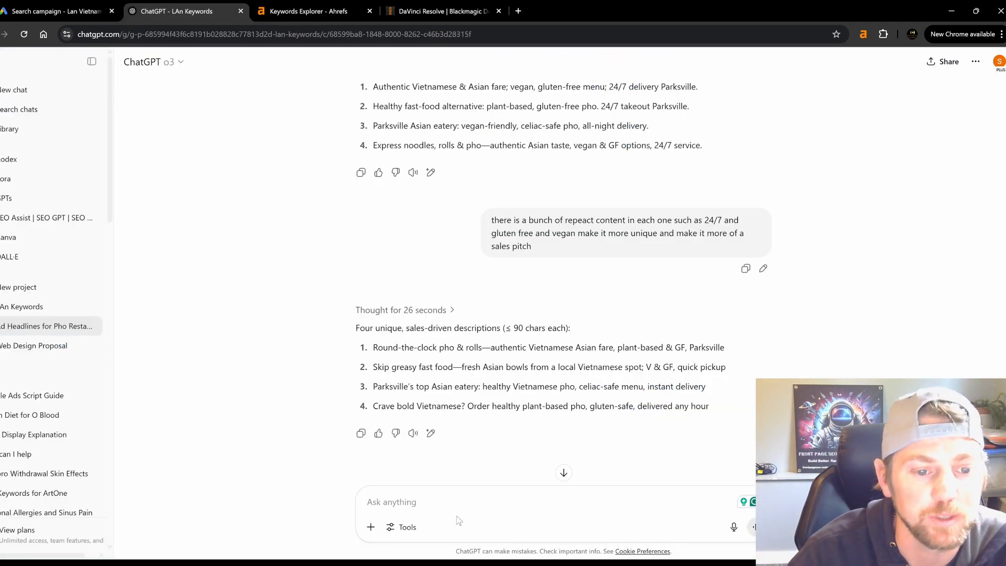
# Attach the restaurant key words.txt file to a new message in the conversation.
pyautogui.click(395, 513)
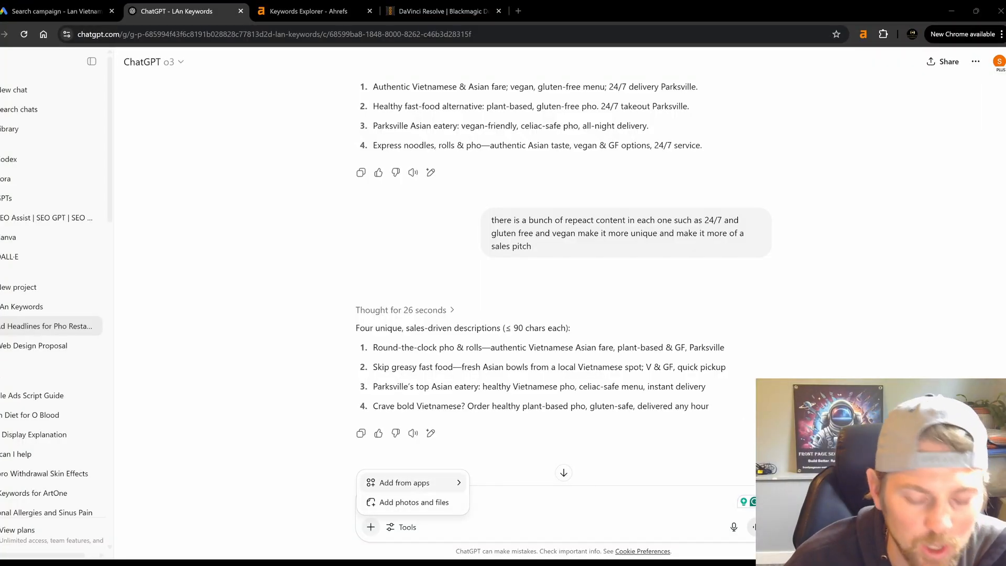
pyautogui.moveTo(413, 483)
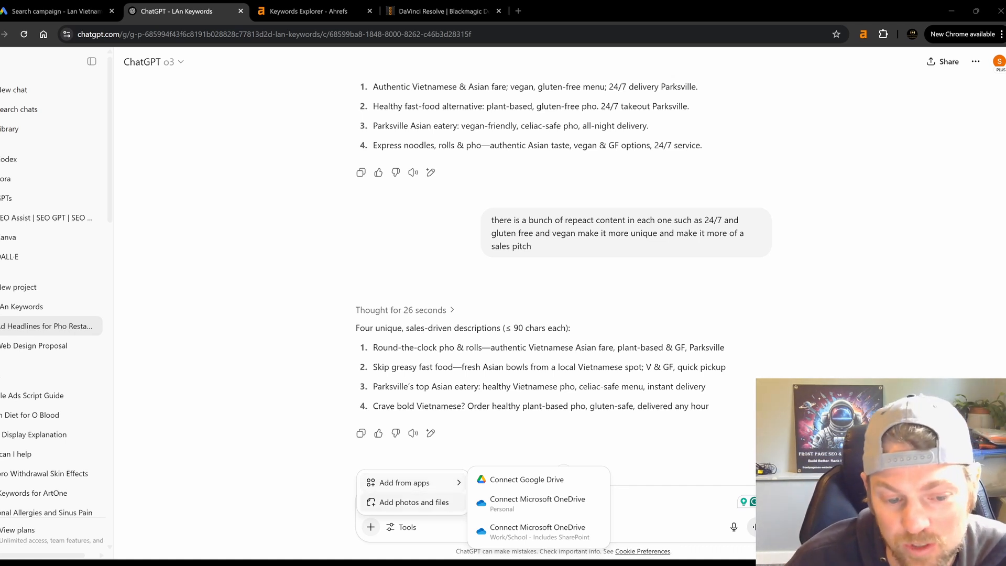
pyautogui.click(414, 502)
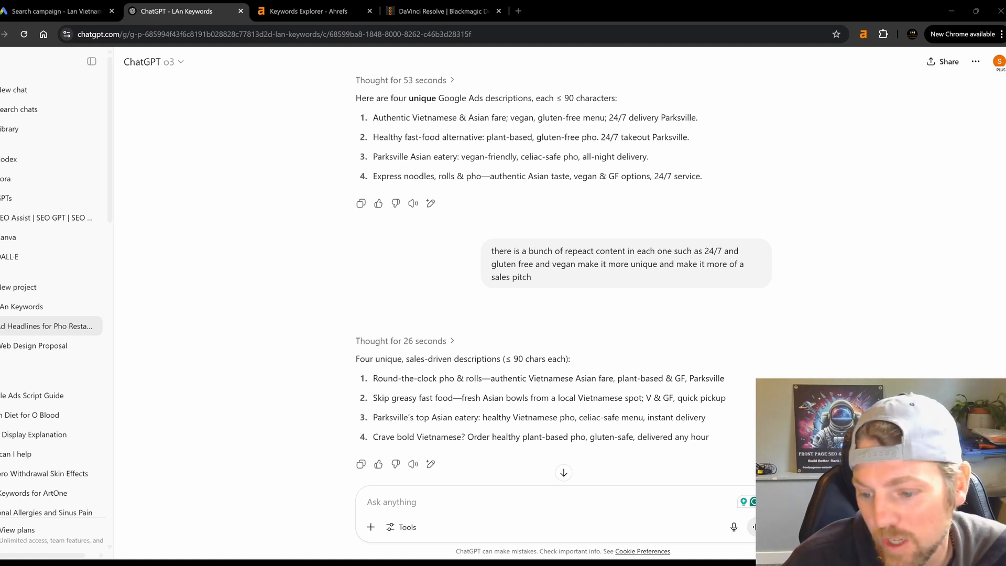
pyautogui.click(631, 435)
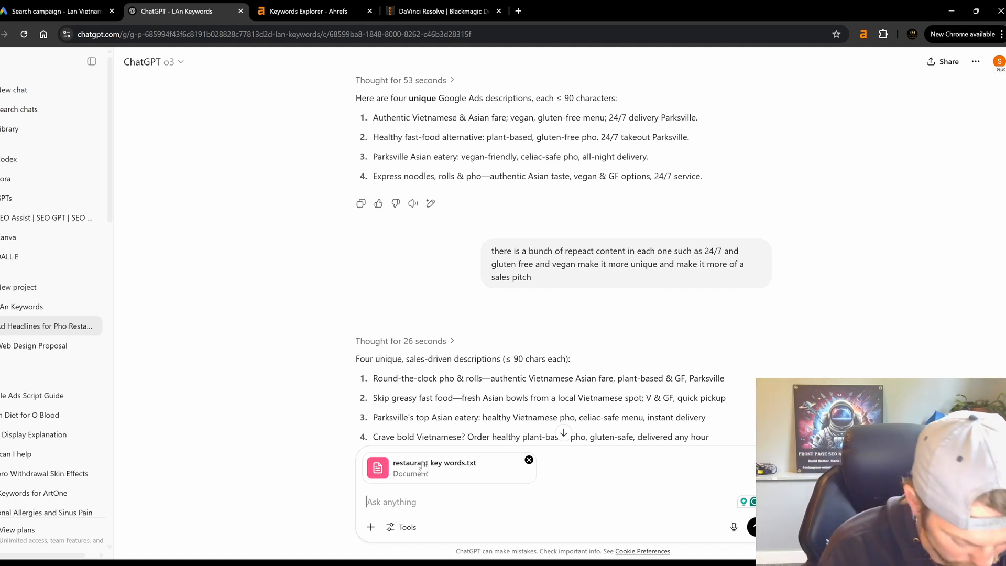
# Send a request to remove any duplicate keywords from the list and make it easy to copy to the clipboard or provide a txt file.
pyautogui.write('please re')
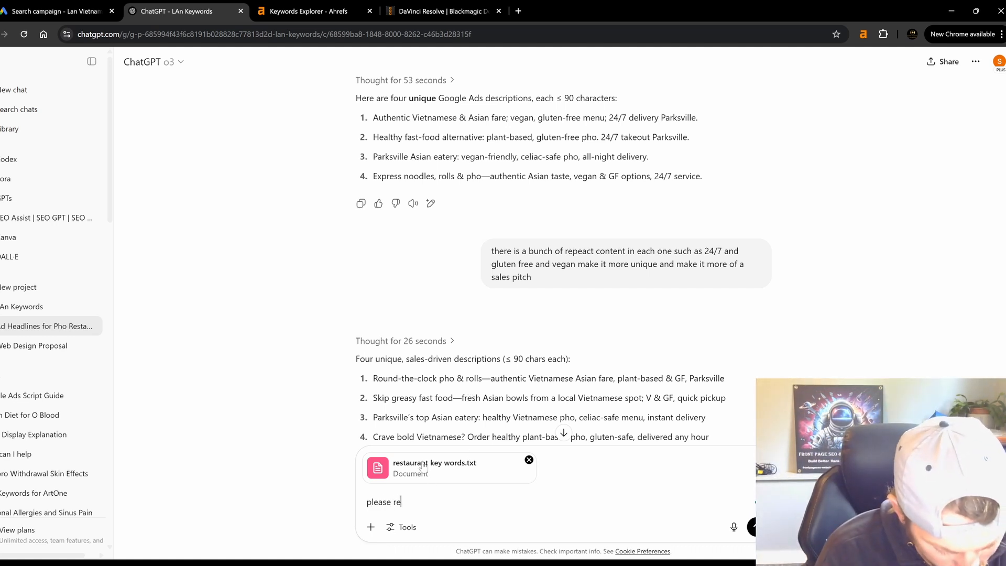
pyautogui.write('move any')
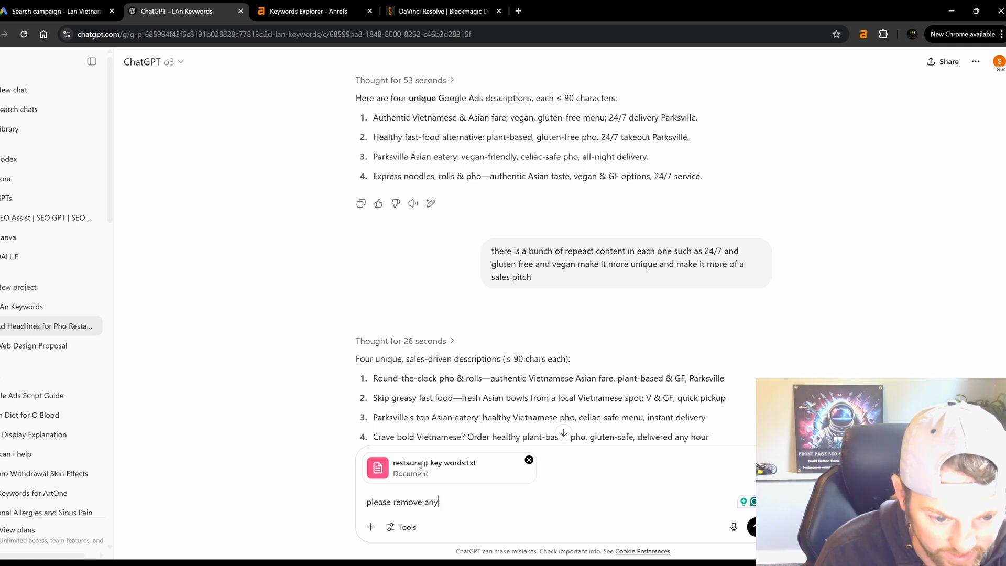
pyautogui.write(' duplicat')
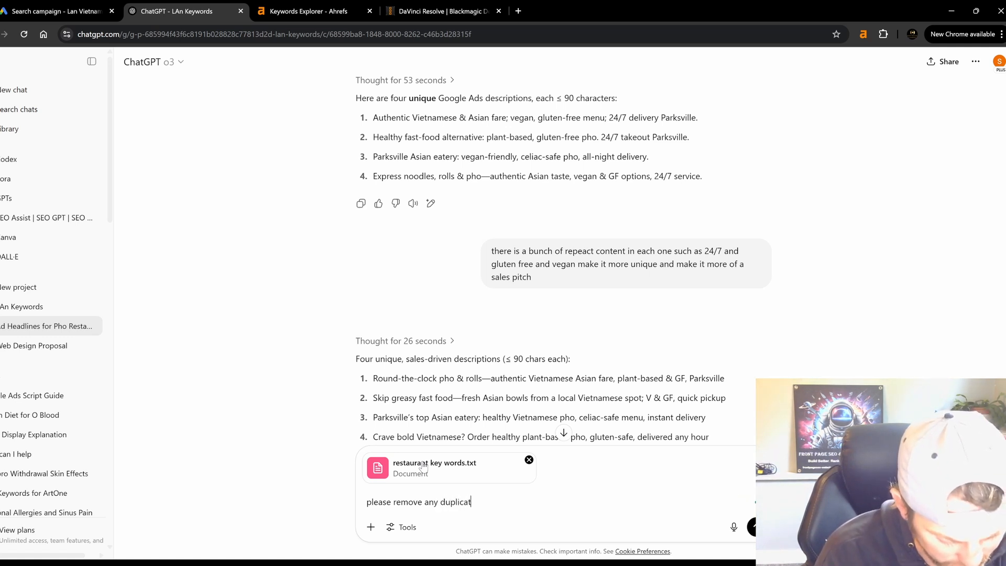
pyautogui.write('e keywords from th')
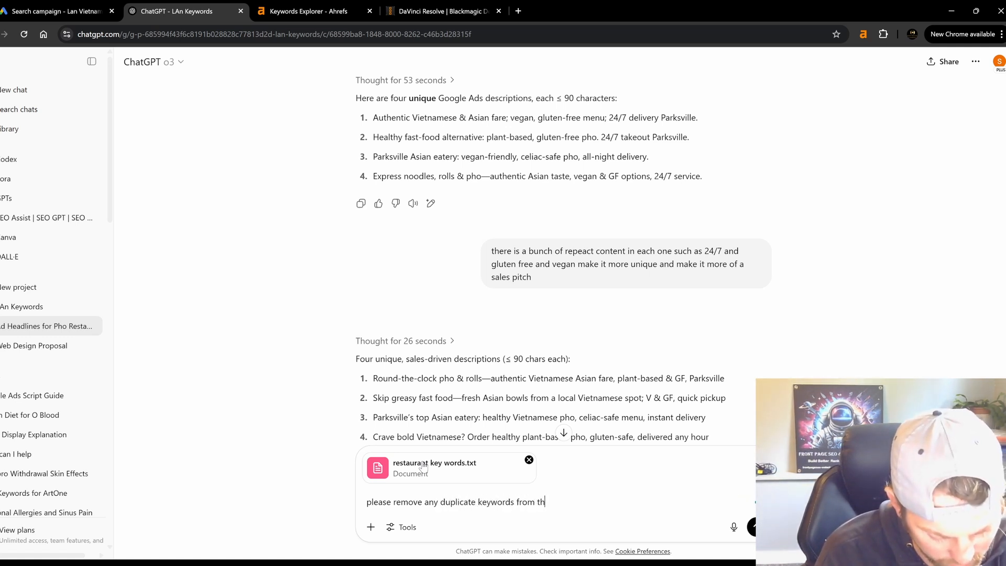
pyautogui.write('is list and make i')
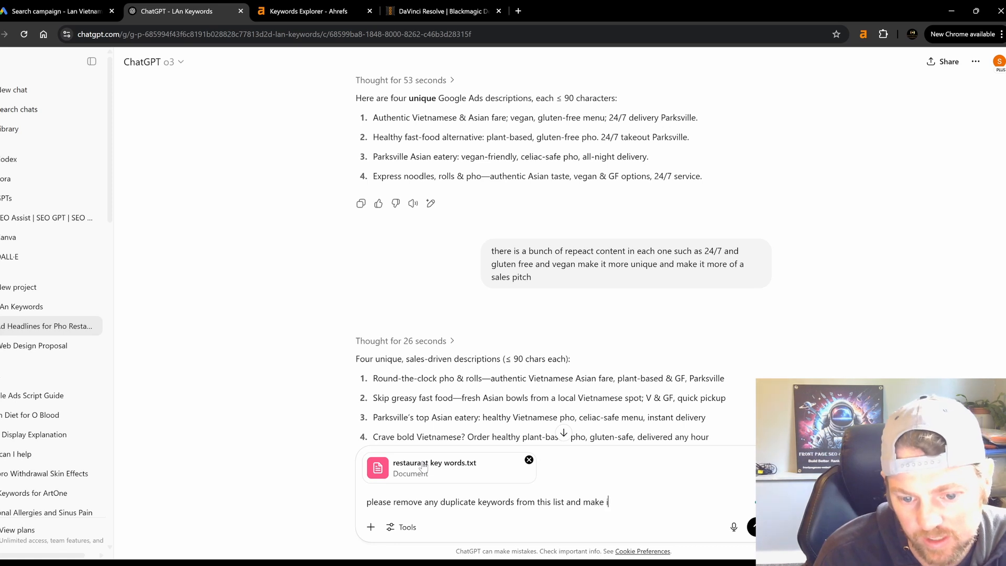
pyautogui.write('t easy to copy')
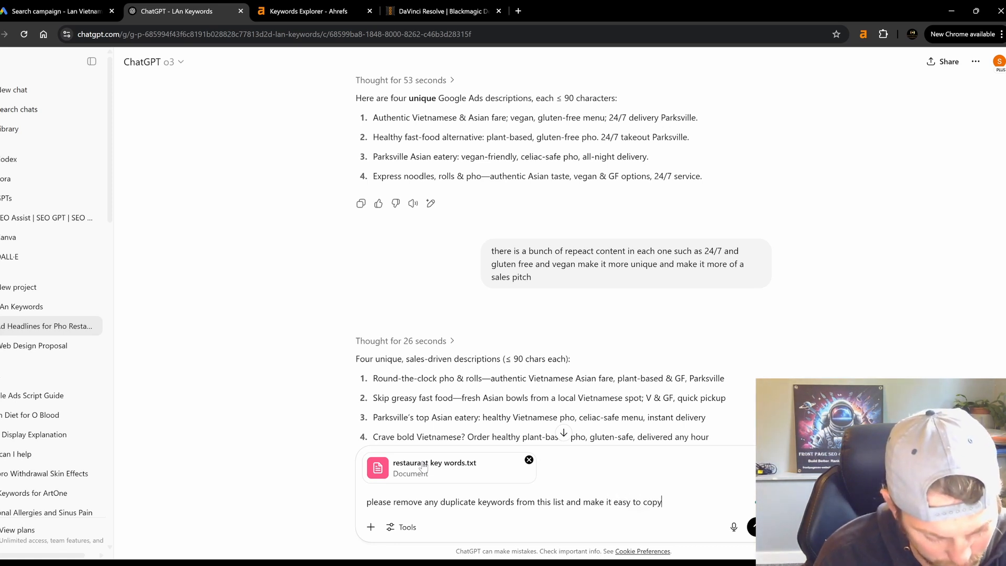
pyautogui.write(' to my clip')
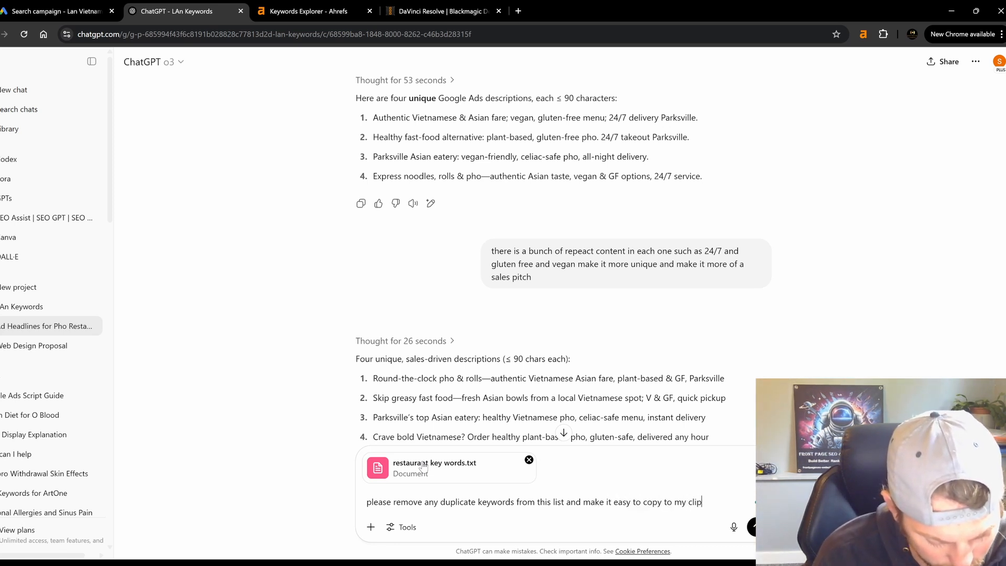
pyautogui.write(' board or giv')
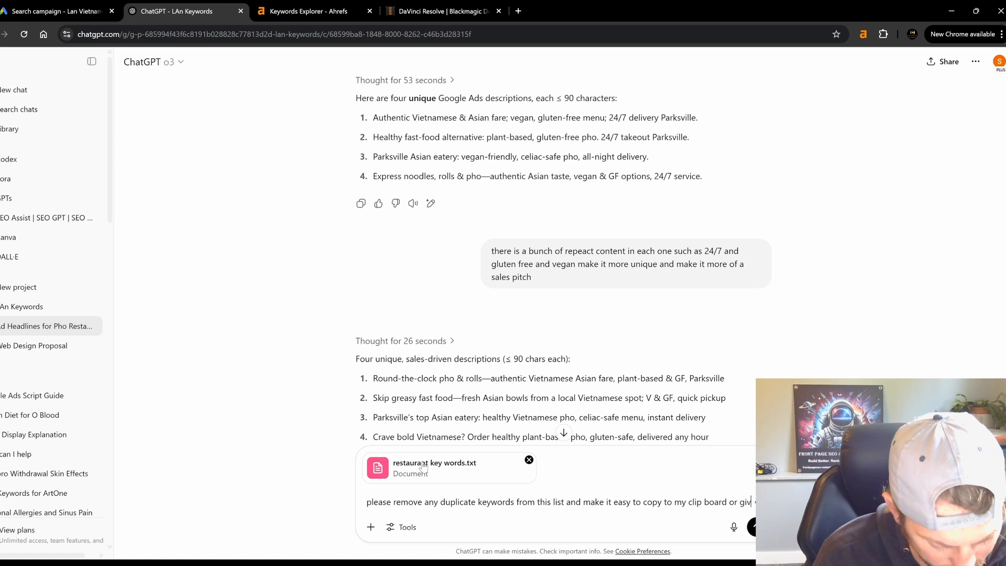
pyautogui.write('e it to me in a txt')
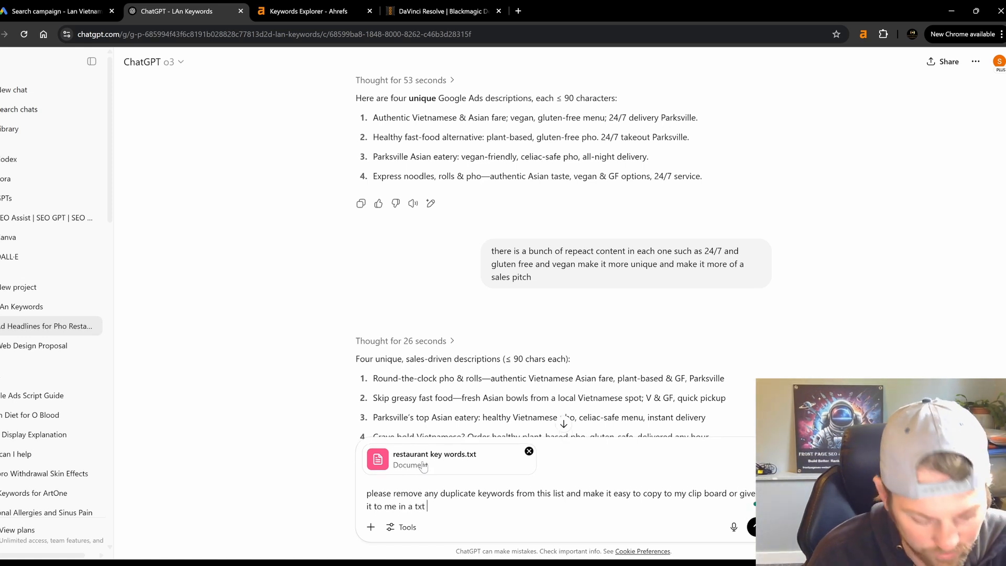
pyautogui.write(' file')
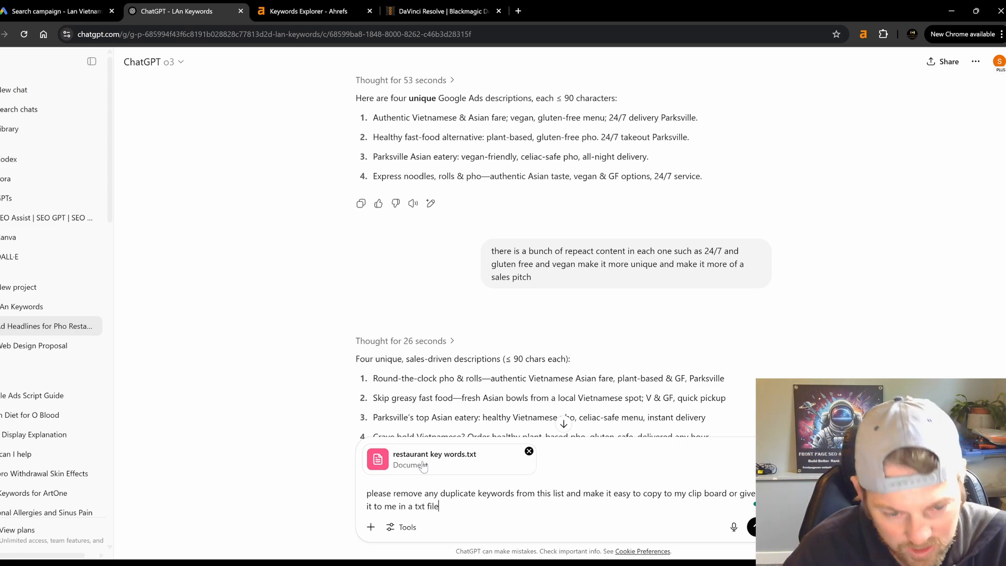
pyautogui.press('Return')
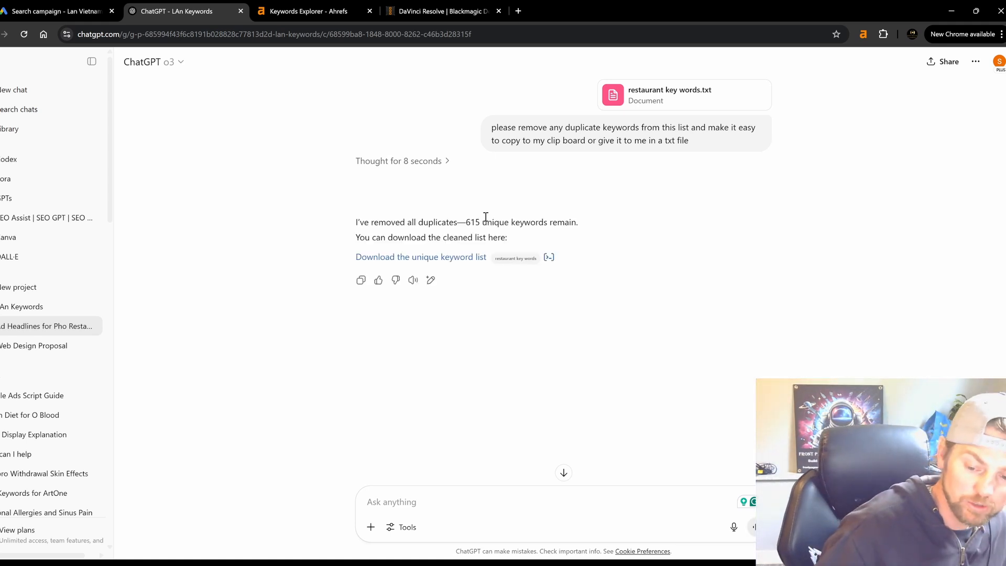
# Download the unique keyword list and attach restaurant_keywords_unique.txt to a new message.
pyautogui.click(453, 258)
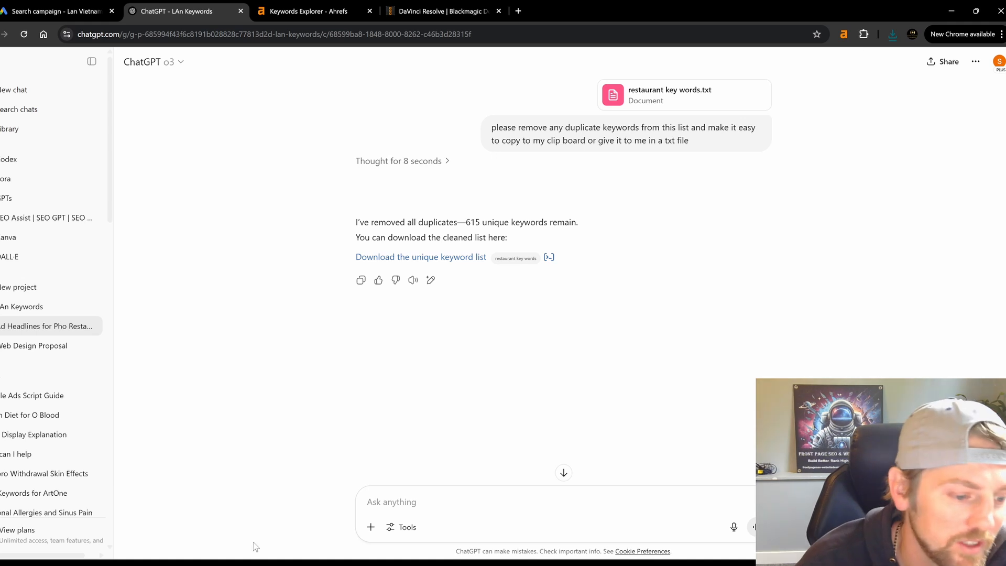
pyautogui.click(257, 563)
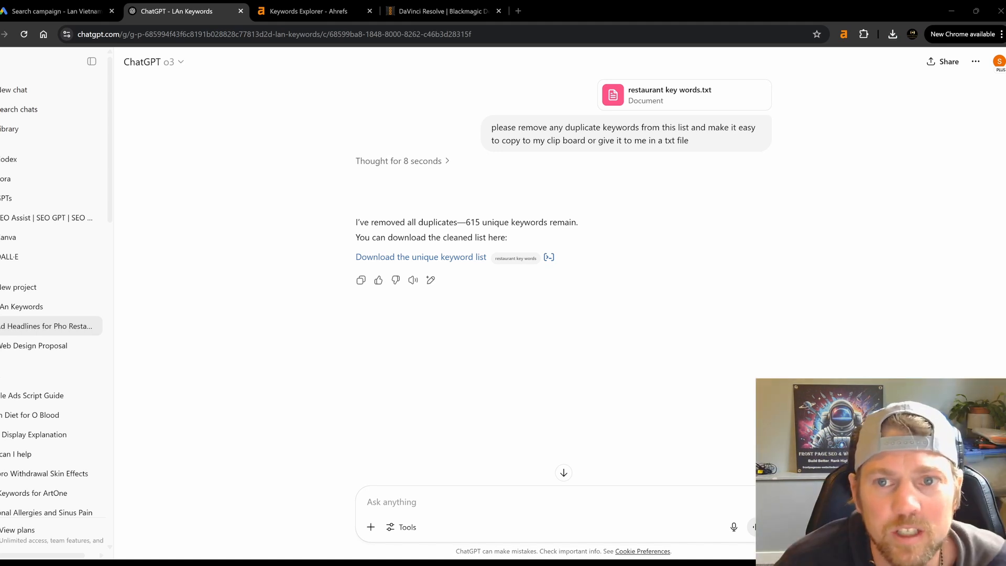
pyautogui.click(371, 527)
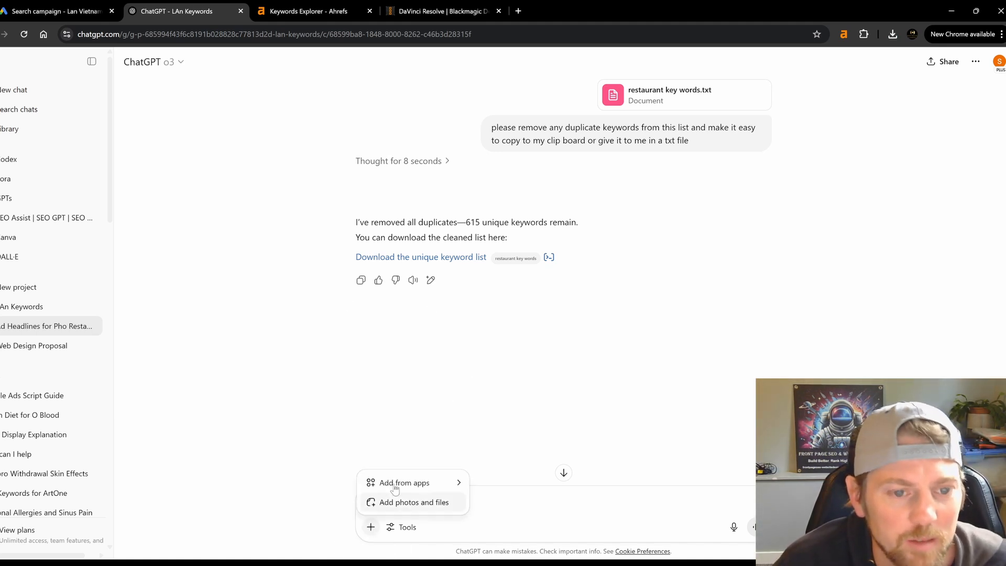
pyautogui.click(441, 503)
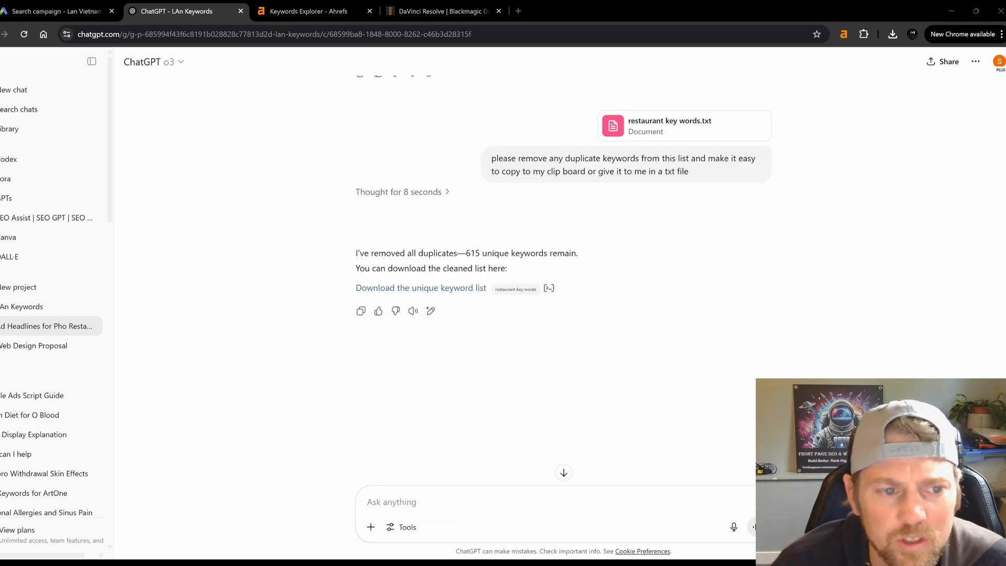
pyautogui.press('Return')
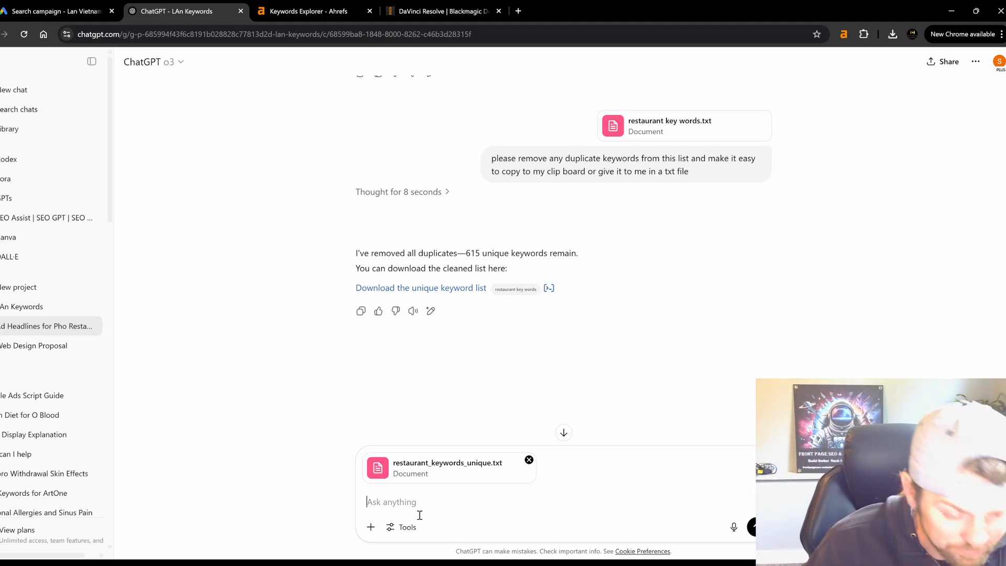
# Send the request "i need you to add parksville after every single keyword in this list" and download the Parksville-tagged keywords.
pyautogui.write('i ne')
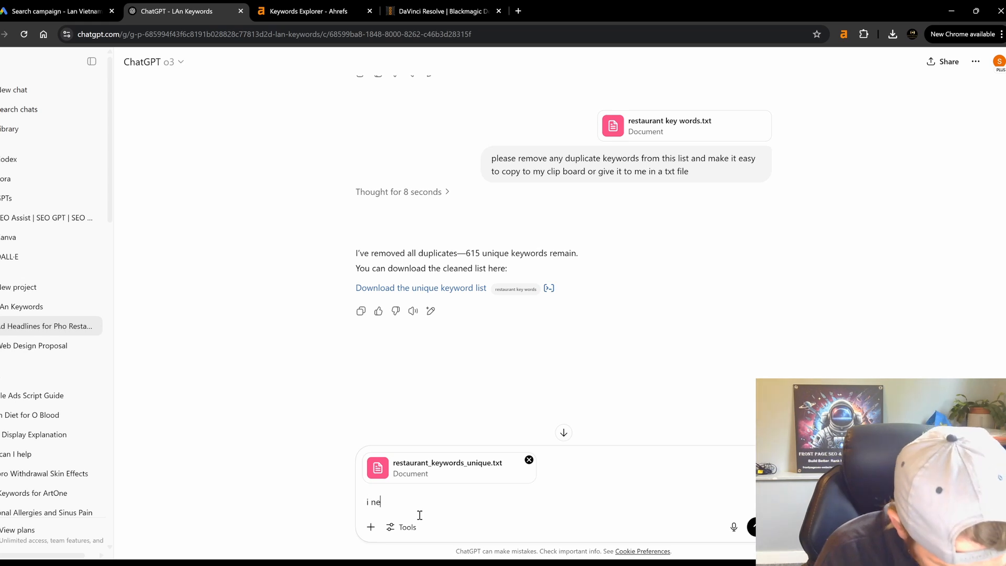
pyautogui.write('ed you to add ')
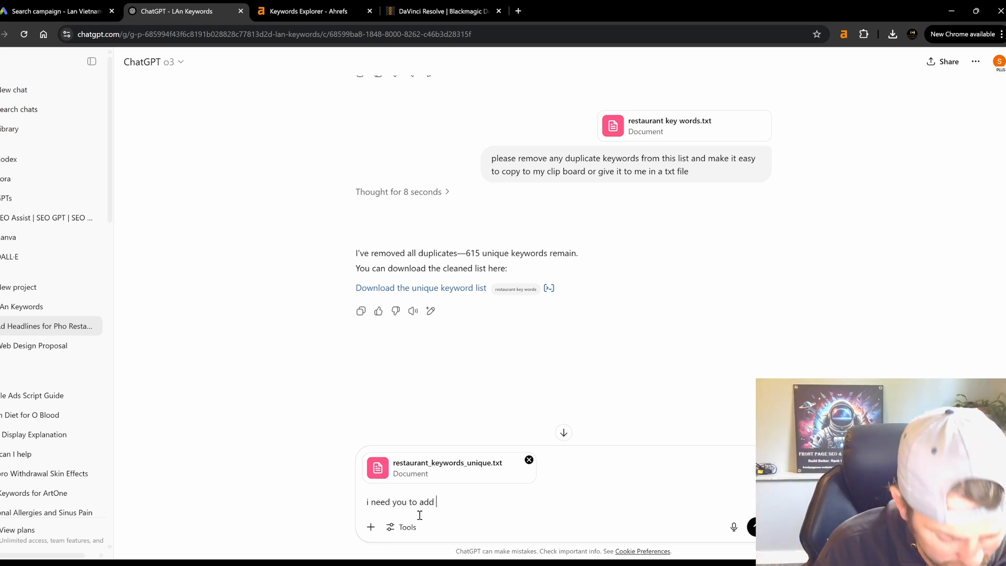
pyautogui.write('parksville af')
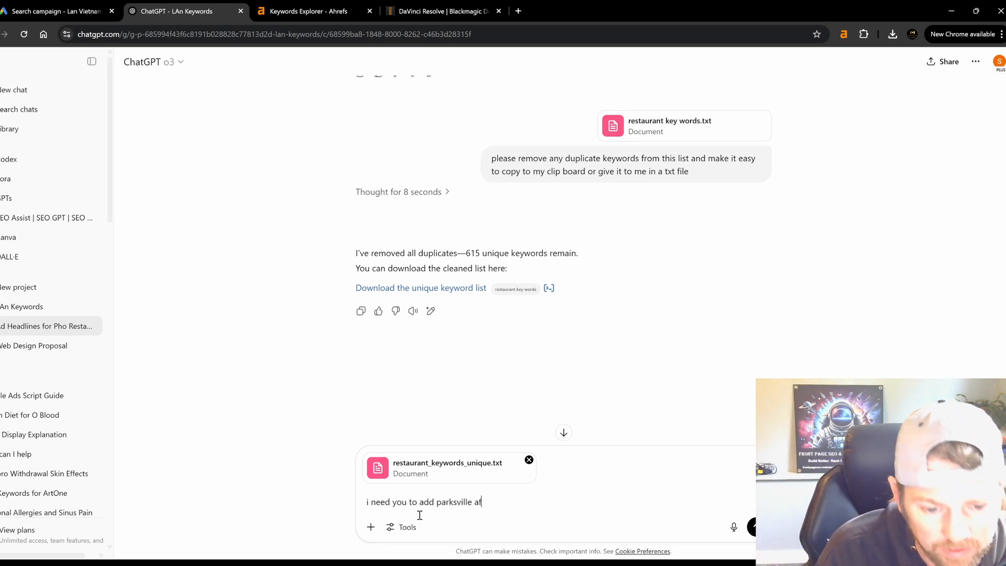
pyautogui.write('ter every single keywopr')
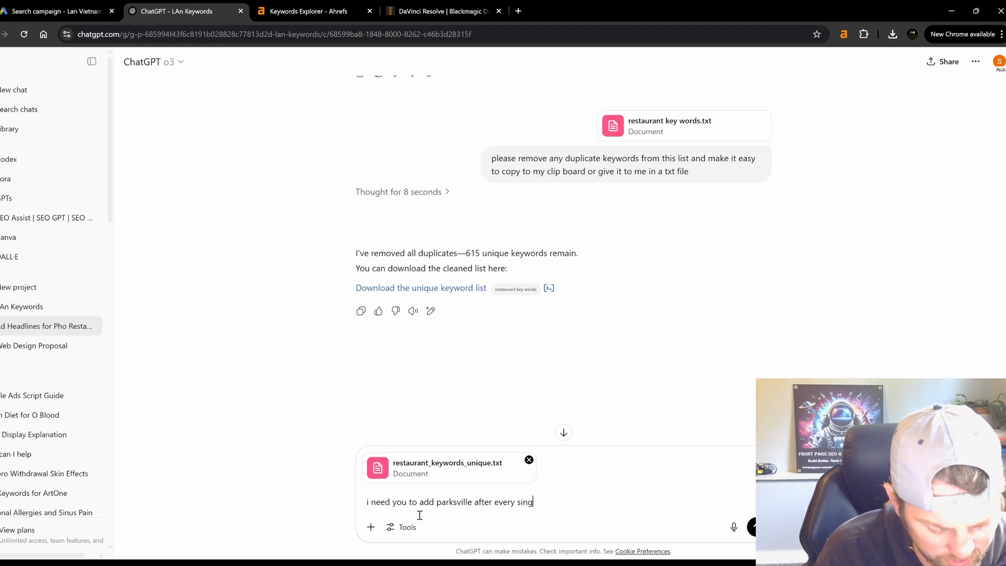
pyautogui.press('BackSpace')
pyautogui.press('BackSpace')
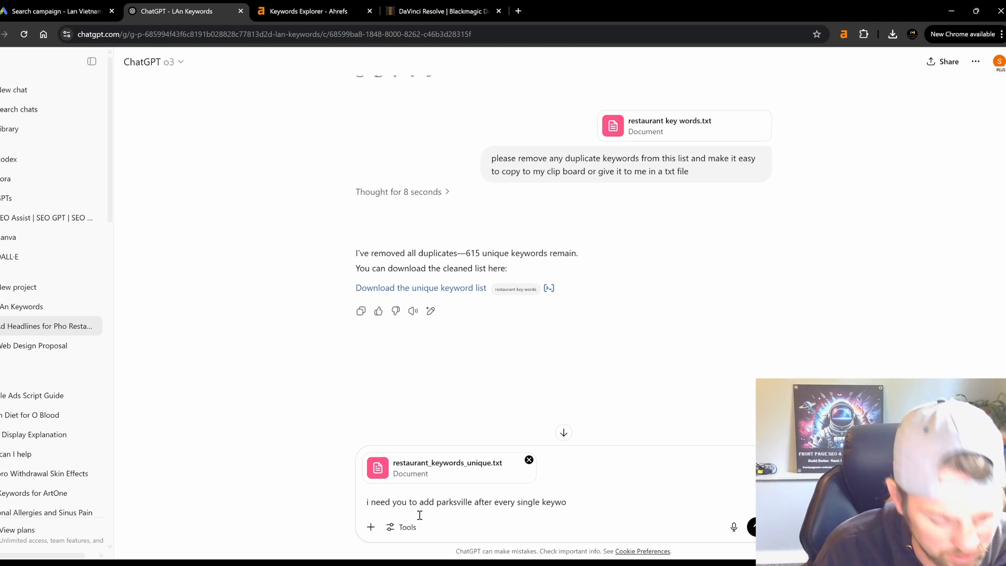
pyautogui.write('rd in this list')
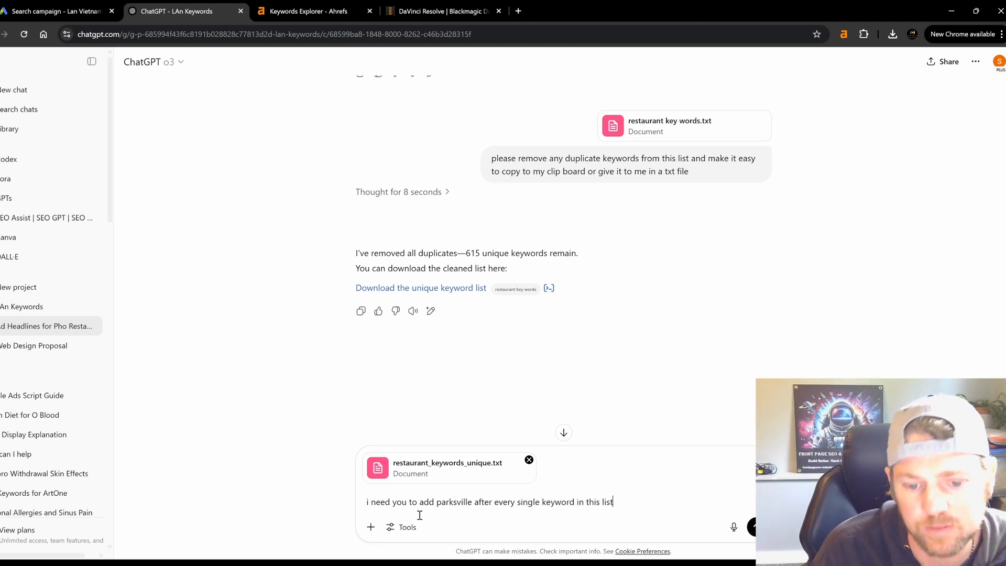
pyautogui.press('Return')
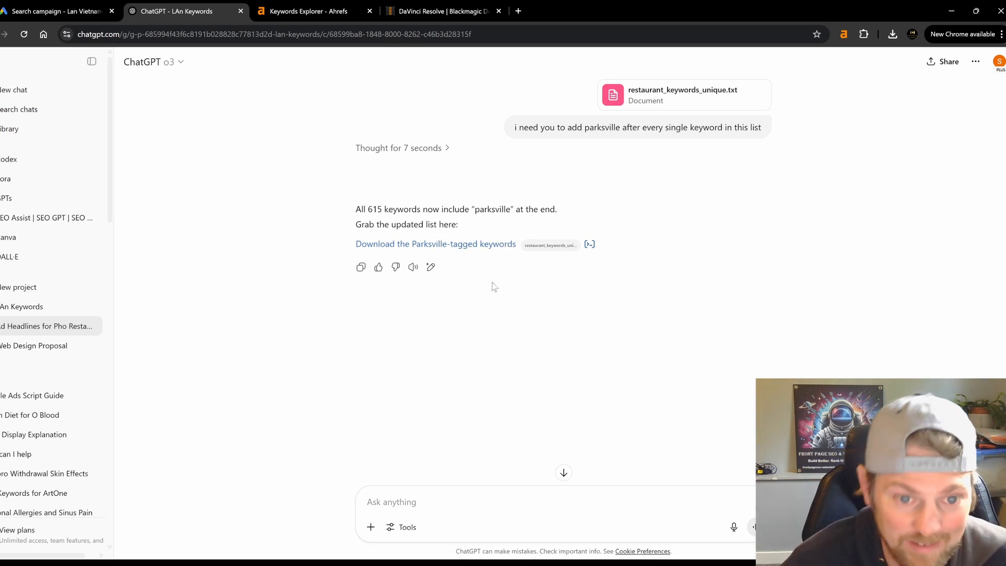
pyautogui.click(466, 251)
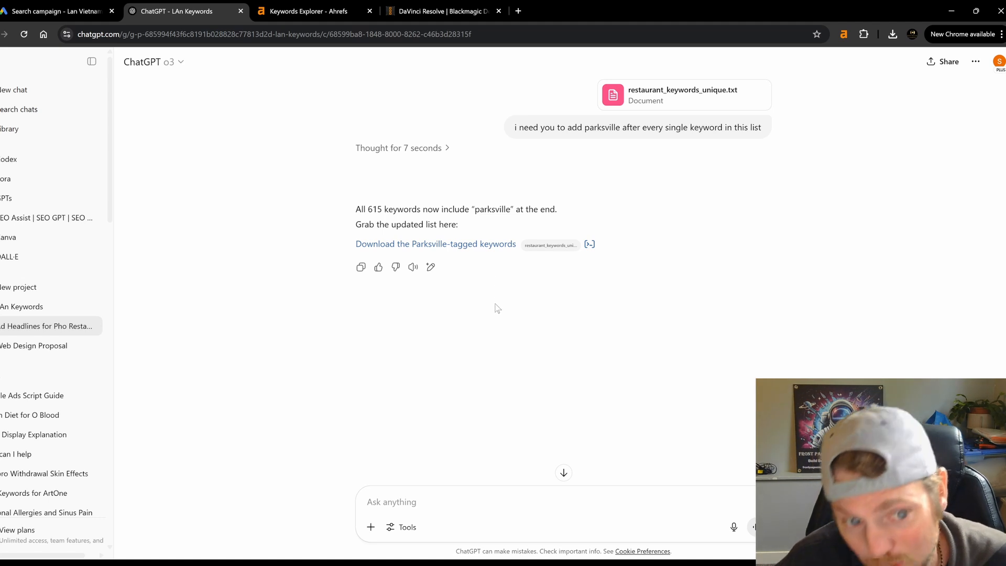
pyautogui.click(803, 67)
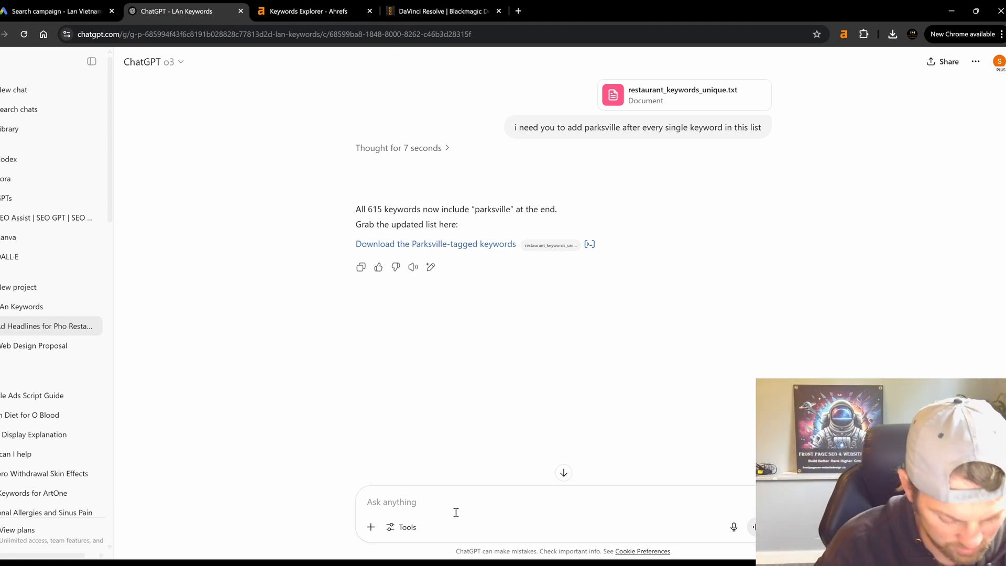
# Write the follow-up message "now add parksville before each keyword" without sending it.
pyautogui.write('now add park')
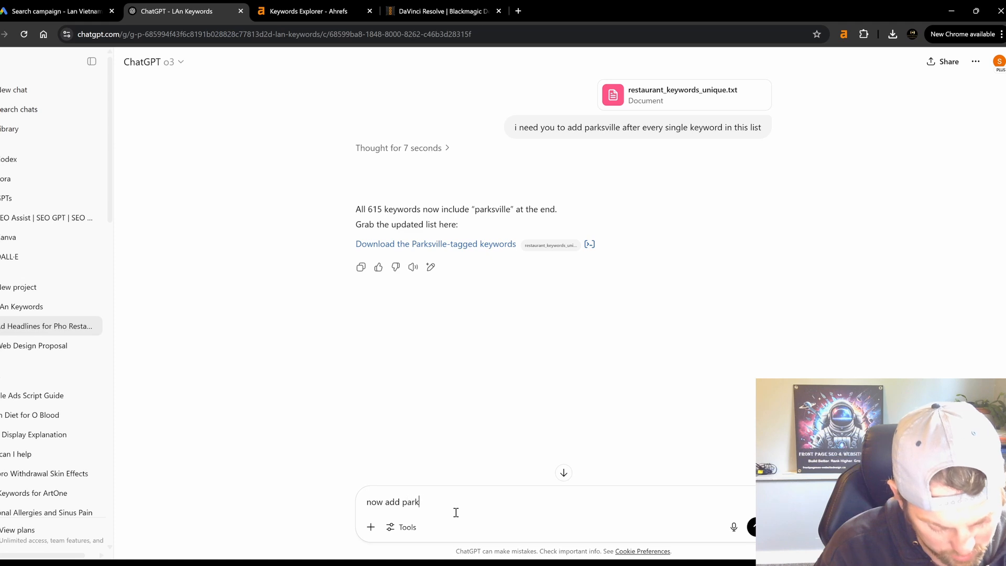
pyautogui.write('sville before e')
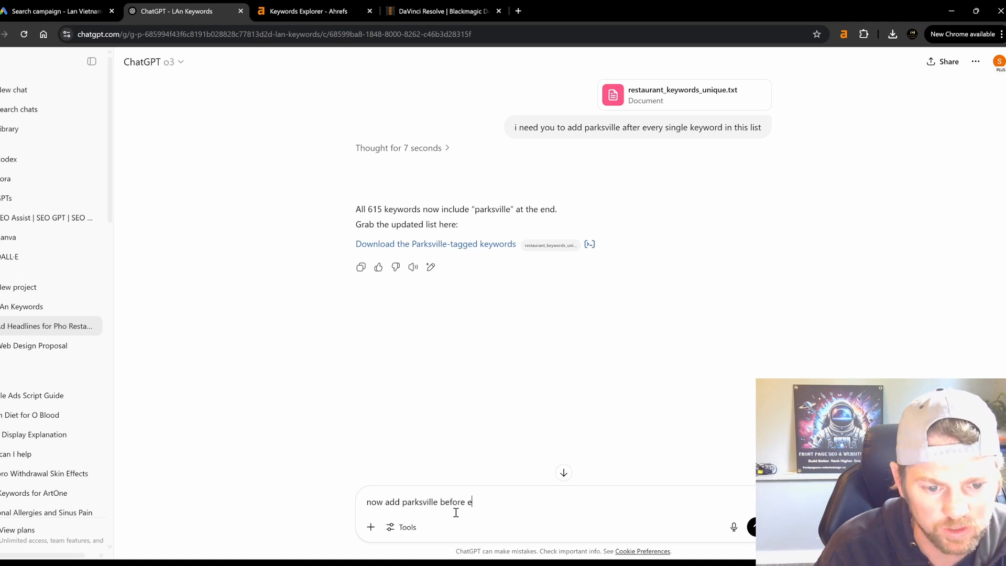
pyautogui.write('ach keywo')
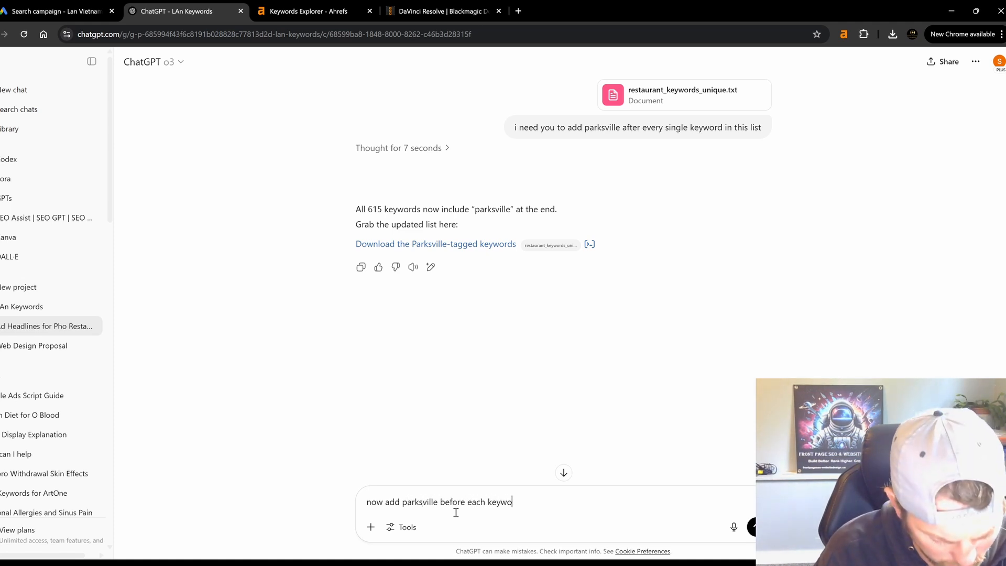
pyautogui.write('rd from the ori')
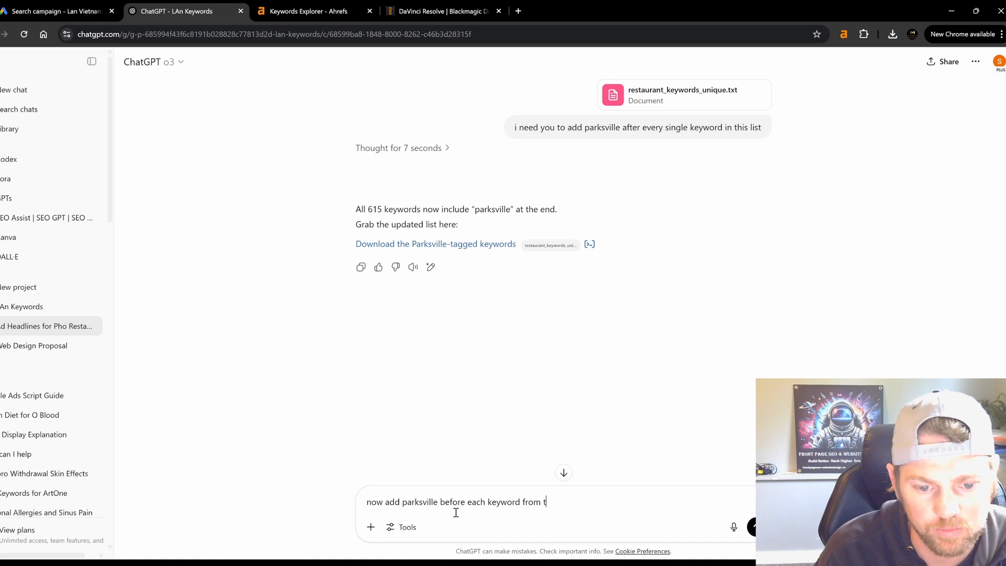
pyautogui.press('BackSpace')
pyautogui.press('BackSpace')
pyautogui.press('BackSpace')
pyautogui.press('BackSpace')
pyautogui.press('BackSpace')
pyautogui.press('BackSpace')
pyautogui.press('BackSpace')
pyautogui.press('BackSpace')
pyautogui.press('BackSpace')
pyautogui.press('BackSpace')
pyautogui.press('BackSpace')
pyautogui.press('BackSpace')
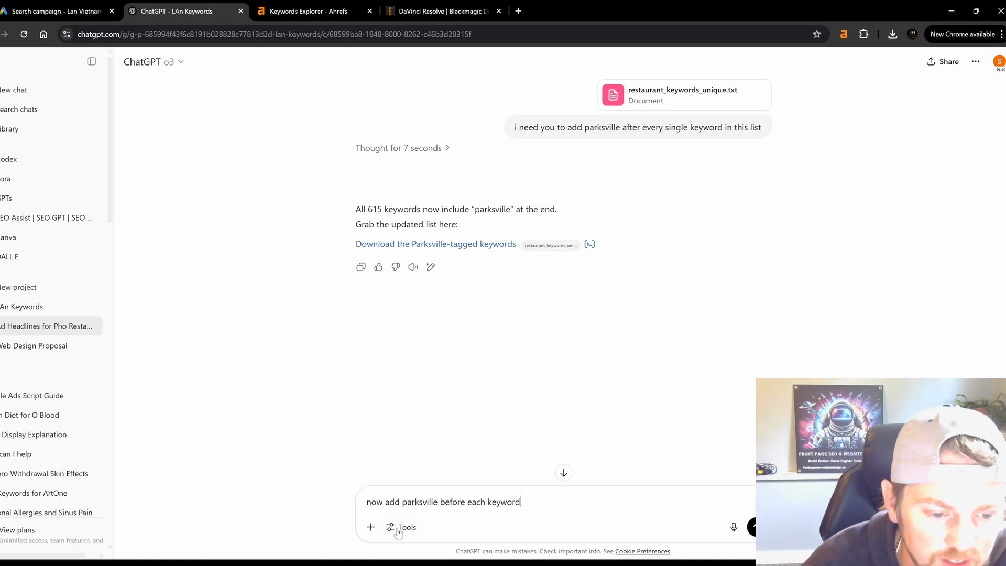
# Attach restaurant_keywords_unique.txt, send the request "now add parksville before each keyword", and download the resulting keyword list.
pyautogui.click(371, 526)
pyautogui.click(385, 503)
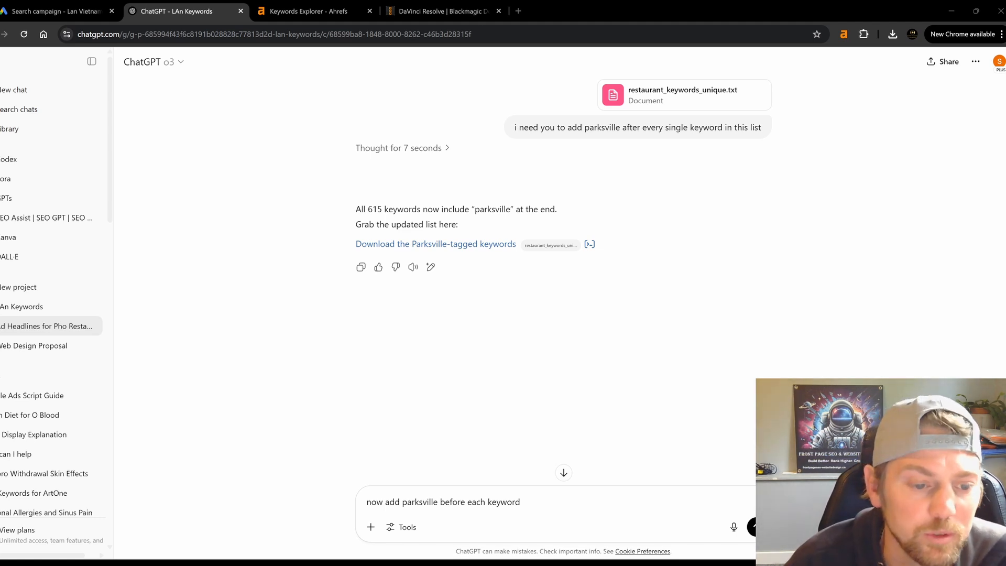
pyautogui.press('Return')
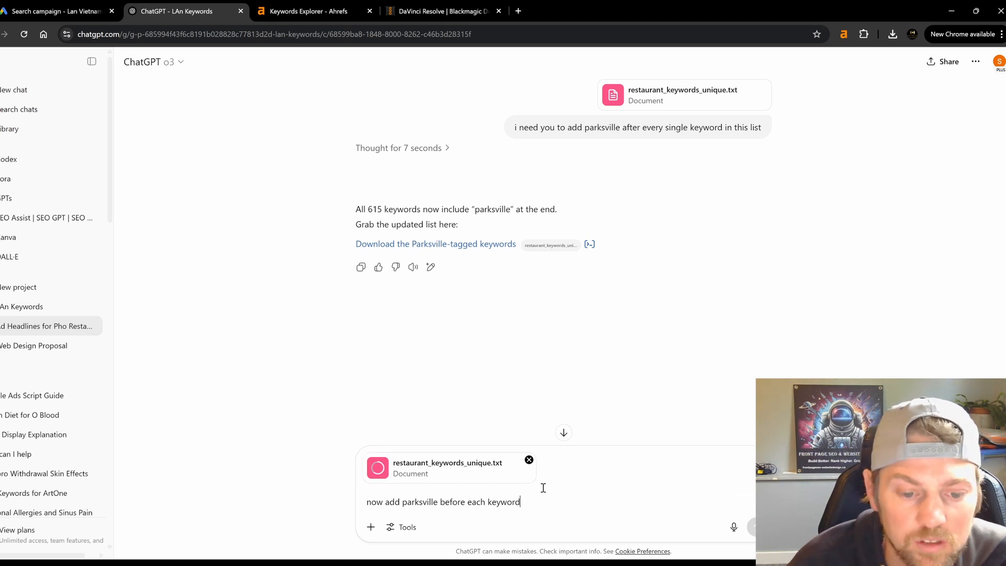
pyautogui.click(615, 564)
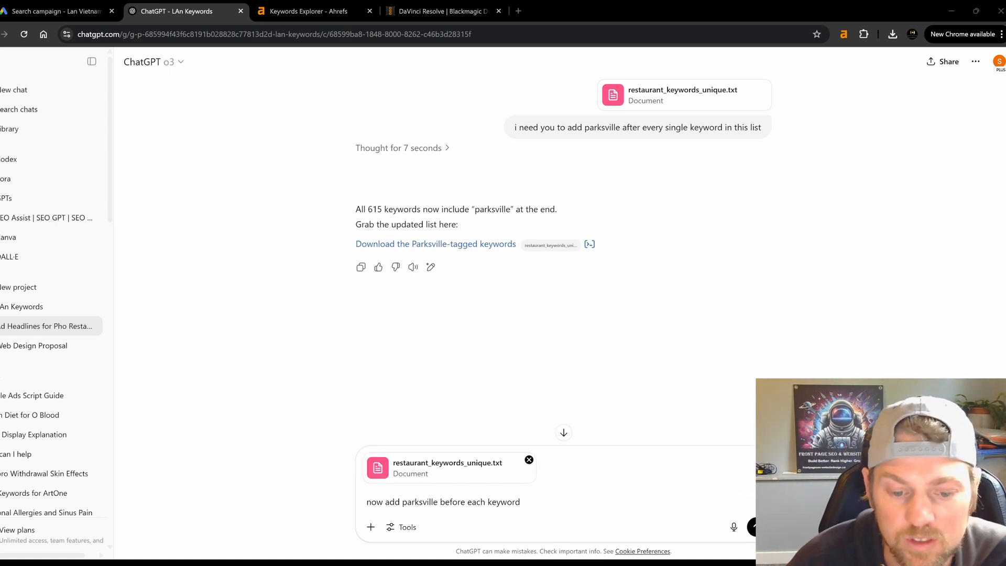
pyautogui.press('Return')
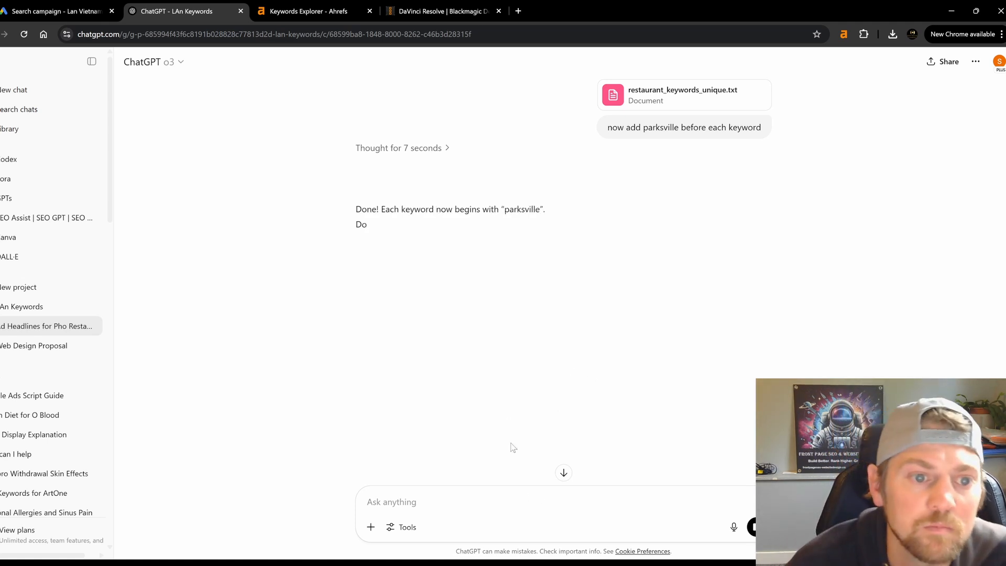
pyautogui.click(424, 244)
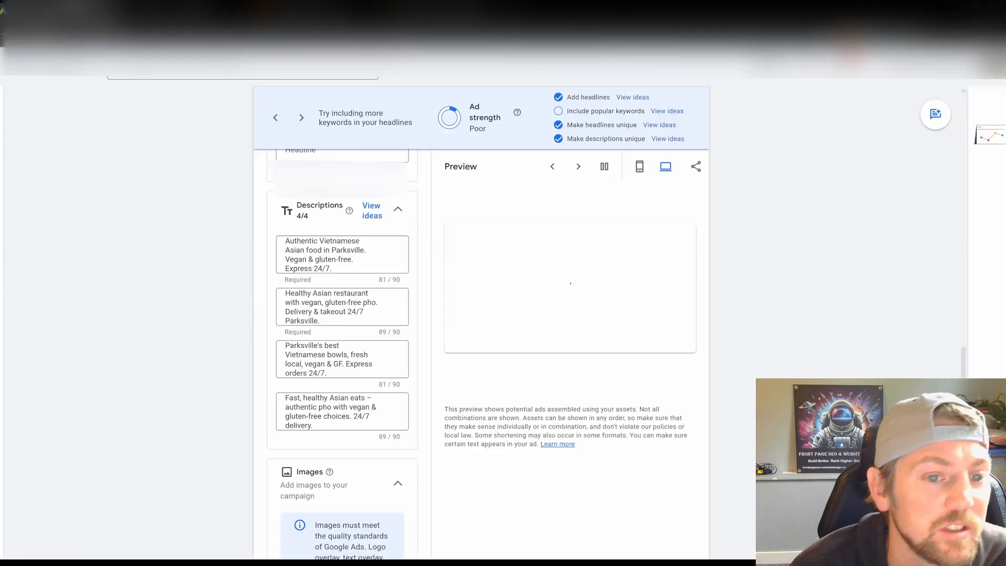
# Switch to the Google Ads search campaign and paste the prepared keyword list into the ad group's keywords.
pyautogui.scroll(15, 381, 256)
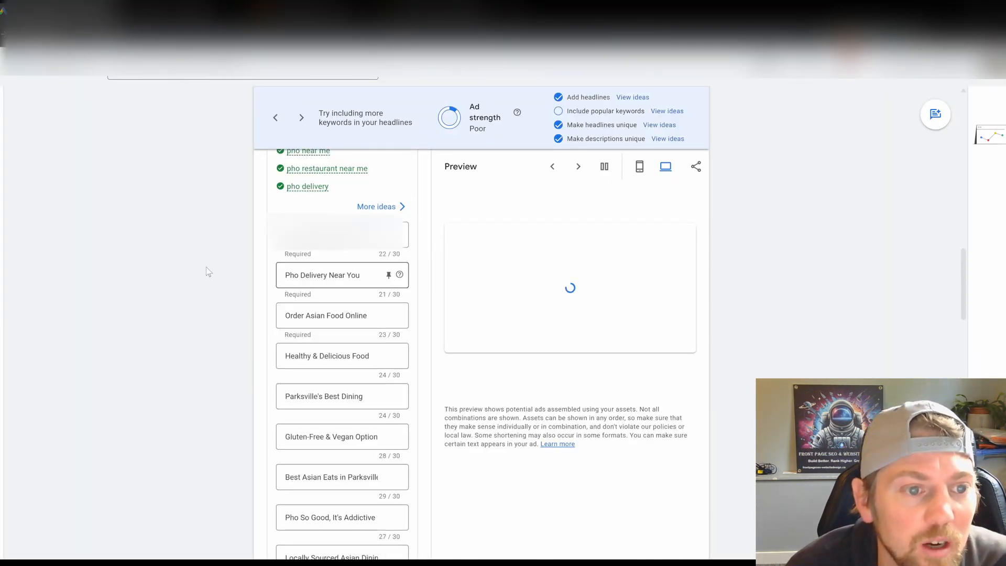
pyautogui.scroll(-3, 308, 306)
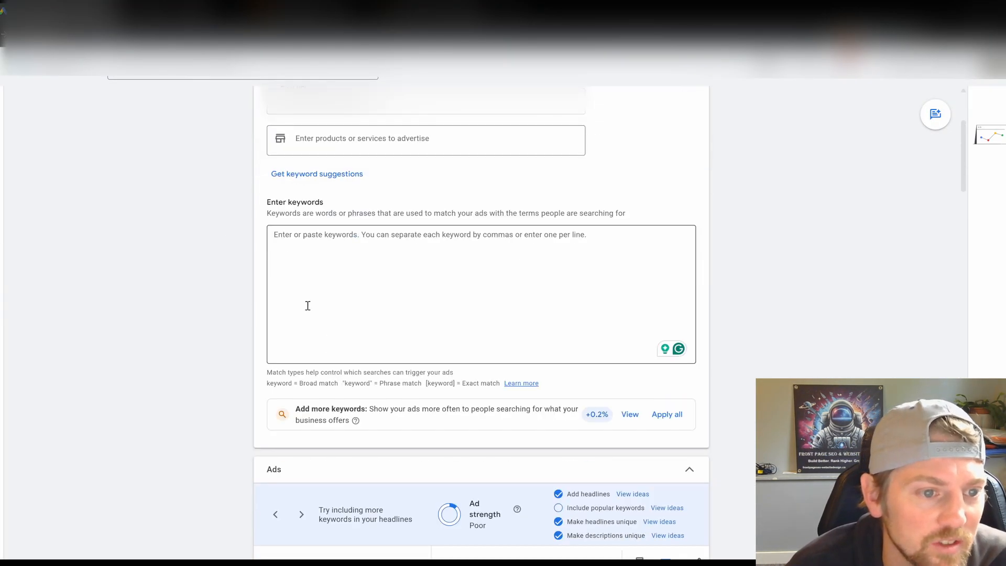
pyautogui.click(296, 253)
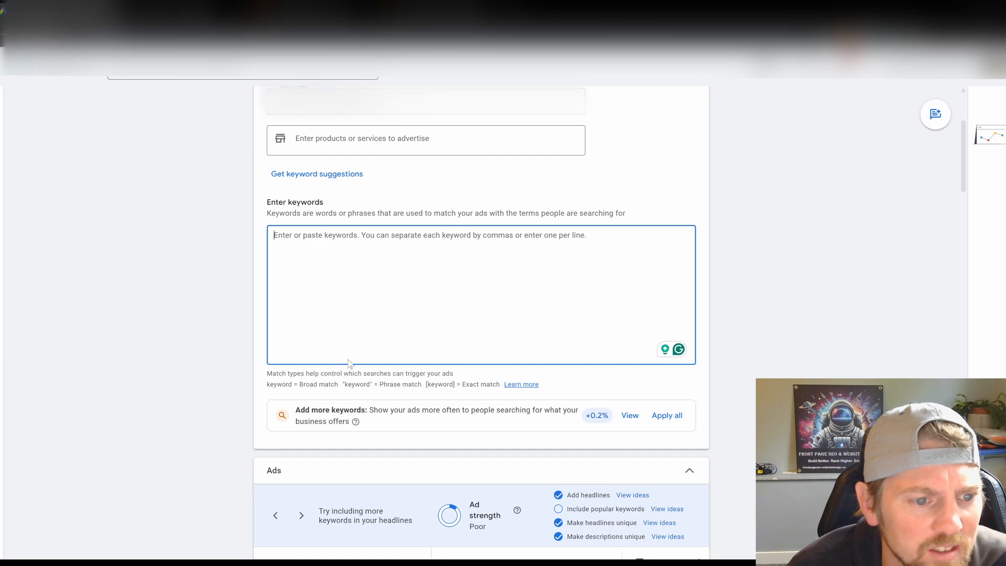
pyautogui.hotkey('ctrl', 'v')
pyautogui.scroll(-10, 473, 313)
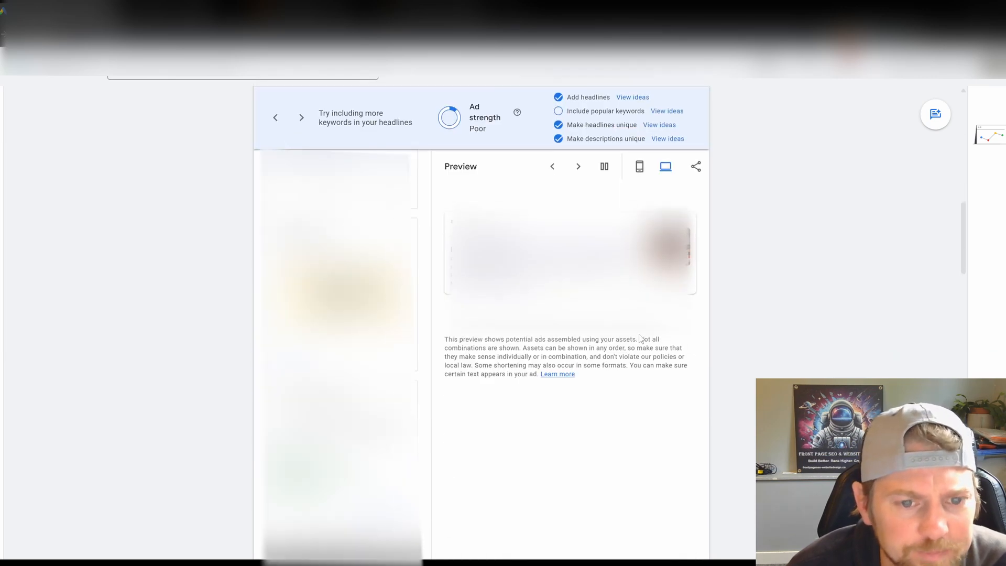
pyautogui.scroll(-8, 337, 329)
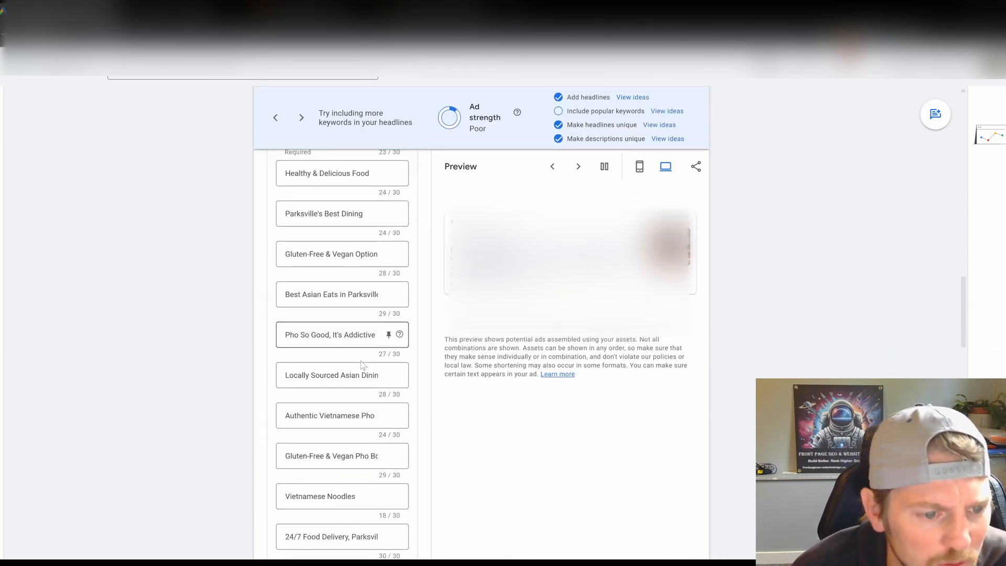
pyautogui.scroll(-4, 327, 409)
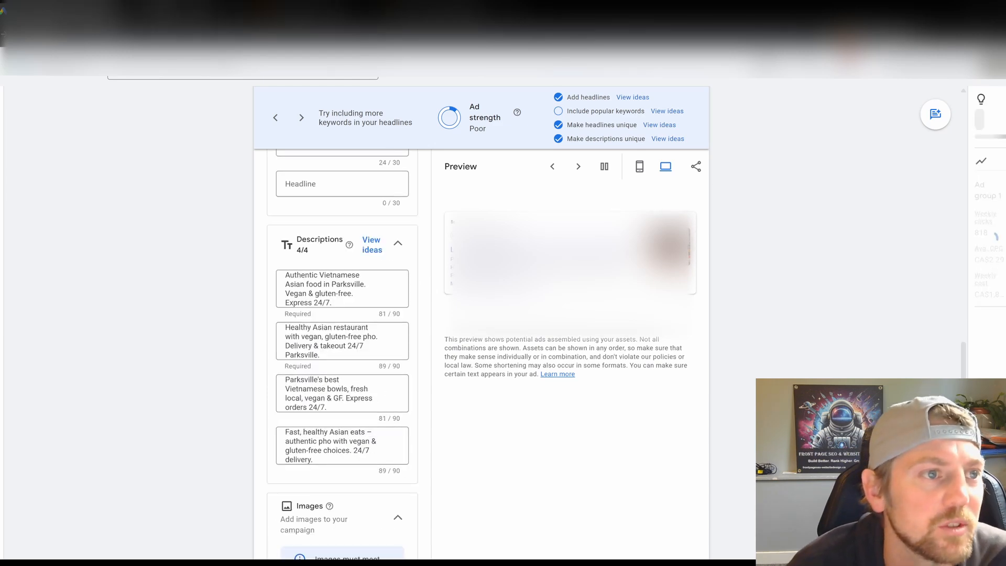
# Switch to ChatGPT and copy the sales-driven description "Parksville's top Asian eatery: healthy Vietnamese pho, celiac-safe menu, instant delivery".
pyautogui.click(170, 10)
pyautogui.scroll(9, 471, 299)
pyautogui.scroll(-10, 469, 308)
pyautogui.scroll(2, 470, 312)
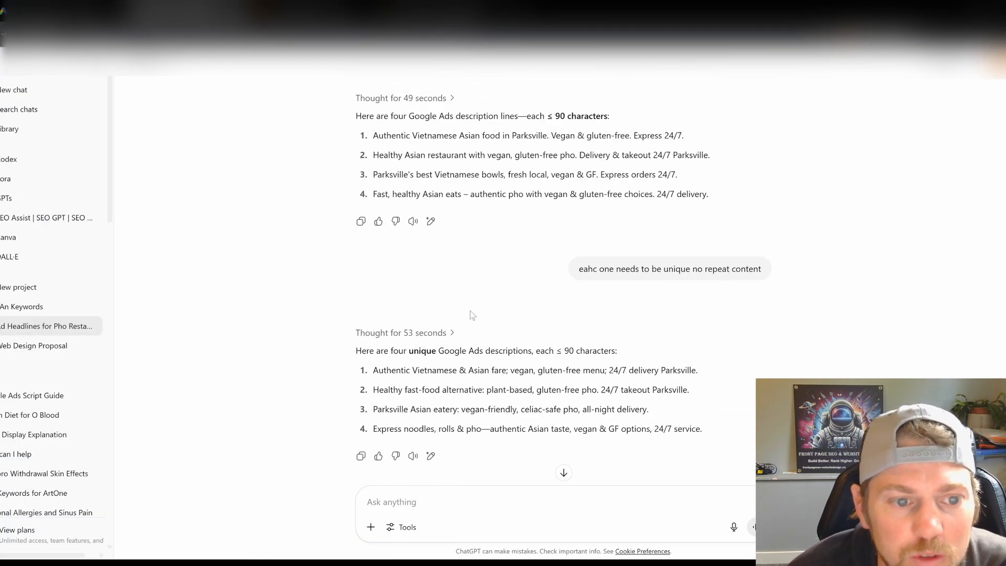
pyautogui.scroll(-6, 492, 330)
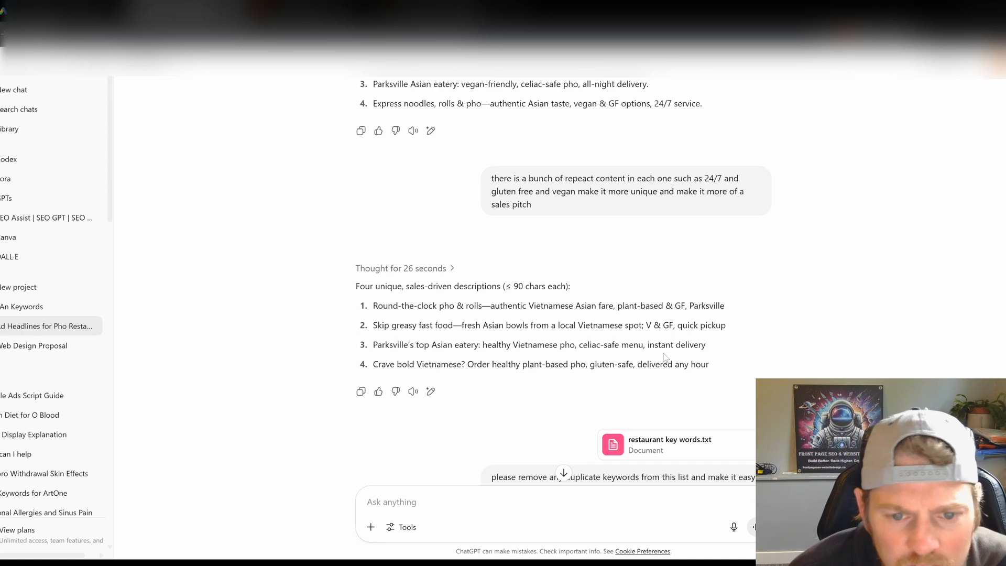
pyautogui.moveTo(721, 345); pyautogui.dragTo(351, 345)
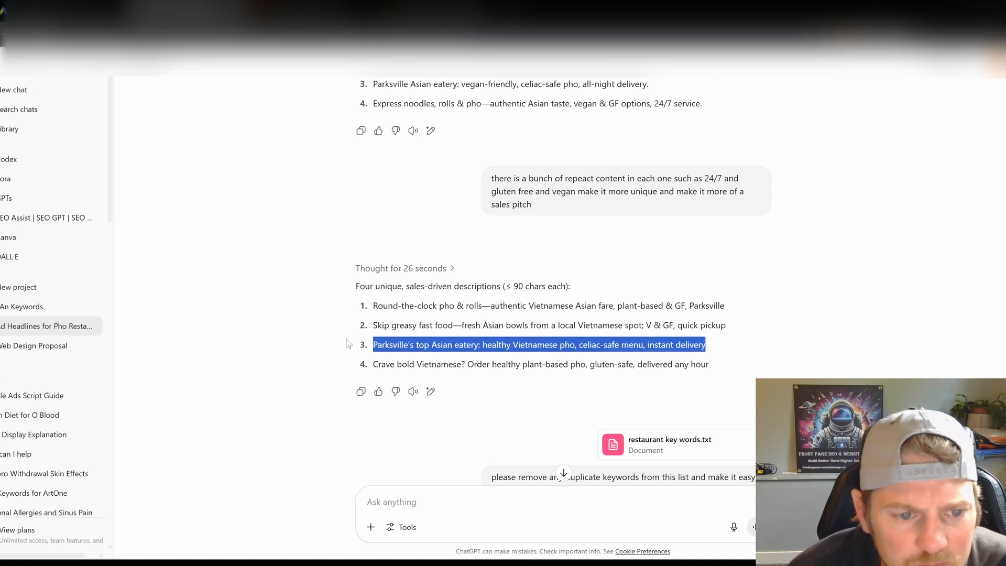
pyautogui.click(404, 340)
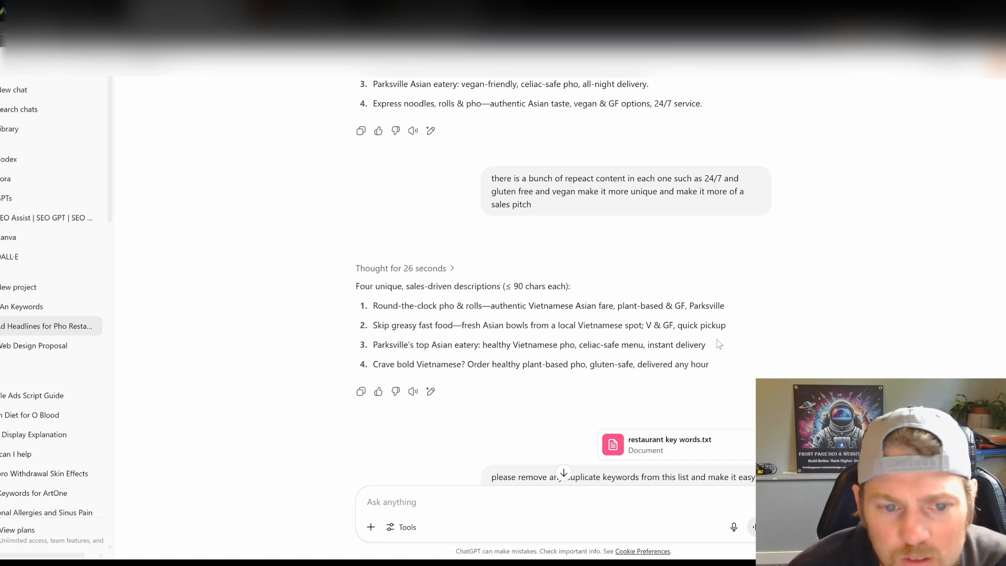
pyautogui.moveTo(723, 345); pyautogui.dragTo(372, 345)
pyautogui.hotkey('ctrl', 'c')
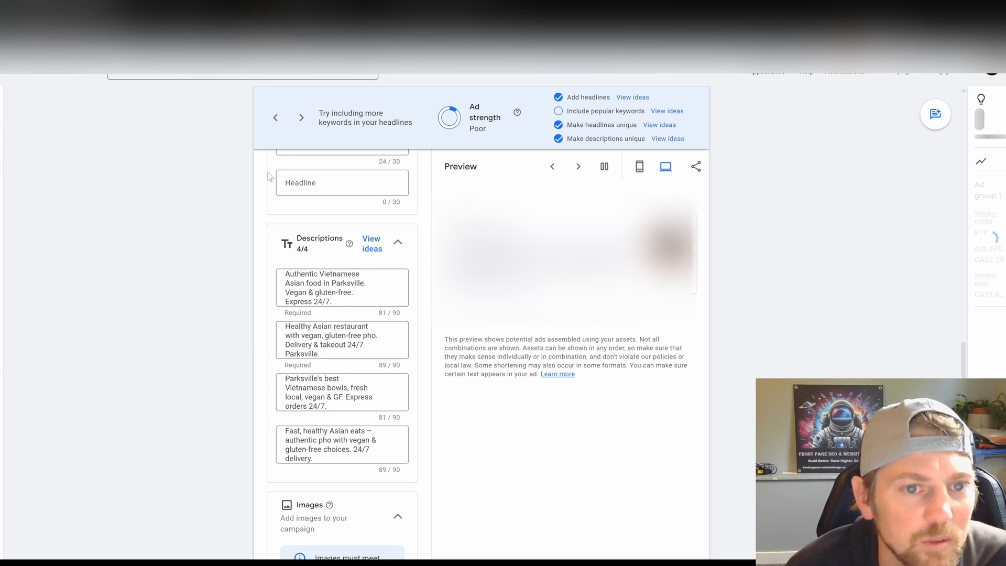
# Switch to Google Ads and replace the ad's second description with the copied "Parksville's top Asian eatery" text.
pyautogui.scroll(8, 533, 101)
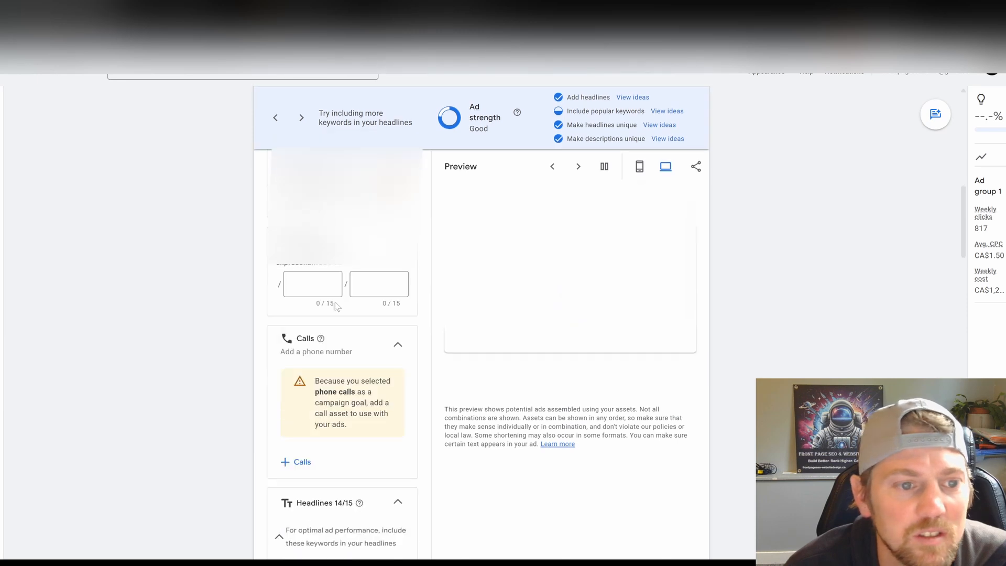
pyautogui.scroll(-6, 337, 307)
pyautogui.scroll(1, 445, 173)
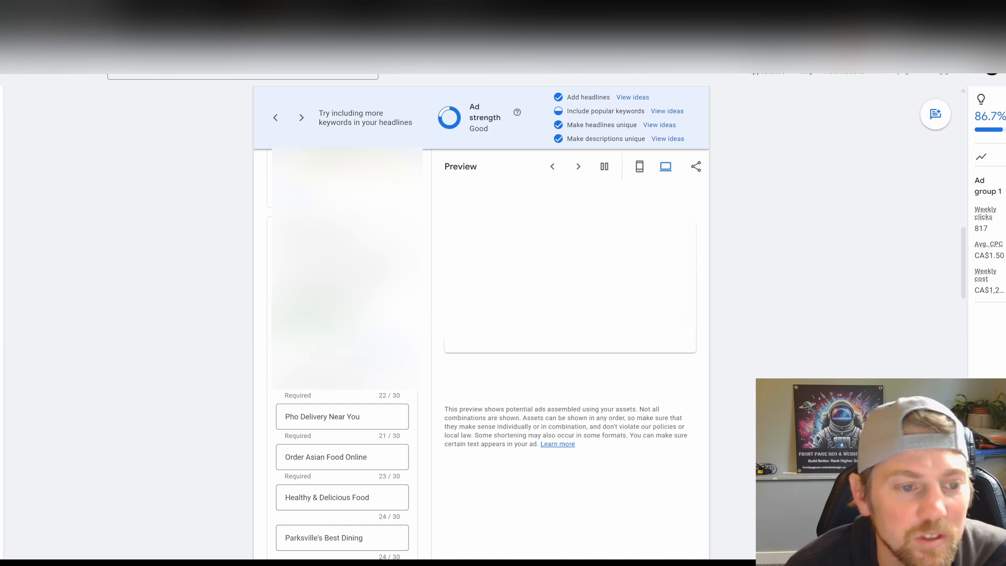
pyautogui.scroll(-2, 350, 420)
pyautogui.scroll(-3, 350, 420)
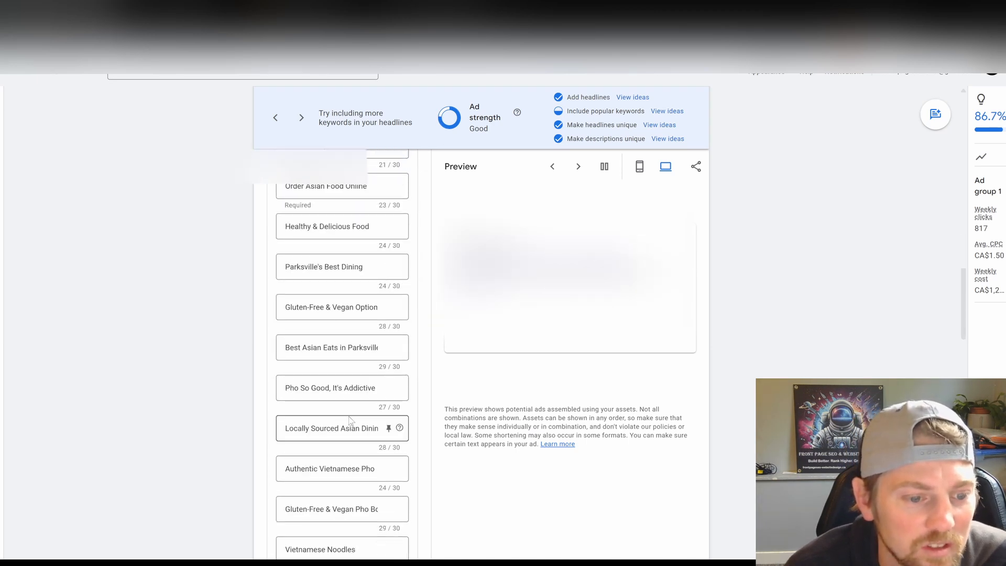
pyautogui.scroll(-10, 350, 421)
pyautogui.moveTo(320, 300); pyautogui.dragTo(255, 264)
pyautogui.hotkey('ctrl', 'v')
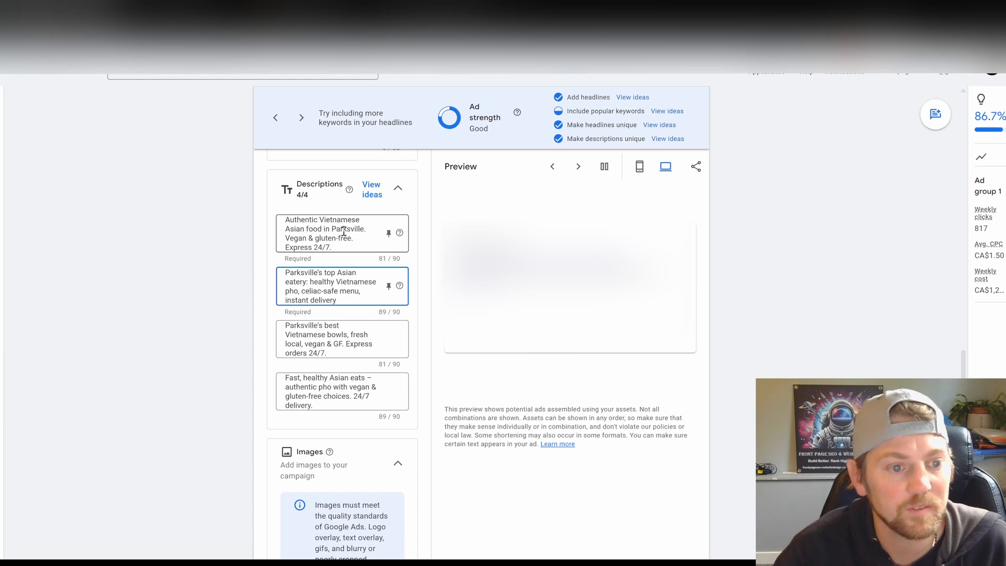
# Replace the ad's third description with ChatGPT's "Round-the-clock pho & rolls—authentic Vietnamese Asian fare, plant-based & GF, Parksville".
pyautogui.click(173, 12)
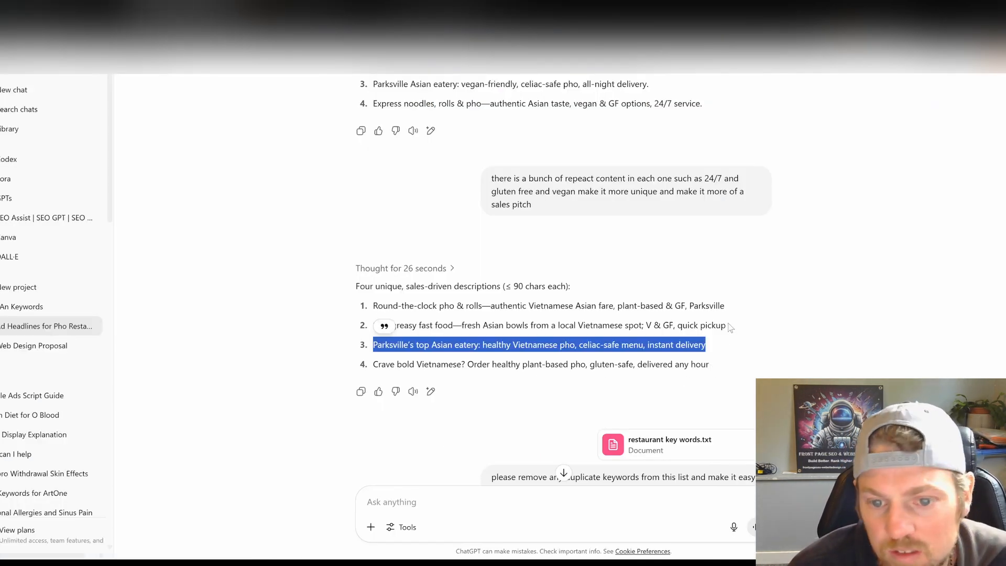
pyautogui.moveTo(730, 335); pyautogui.dragTo(417, 326)
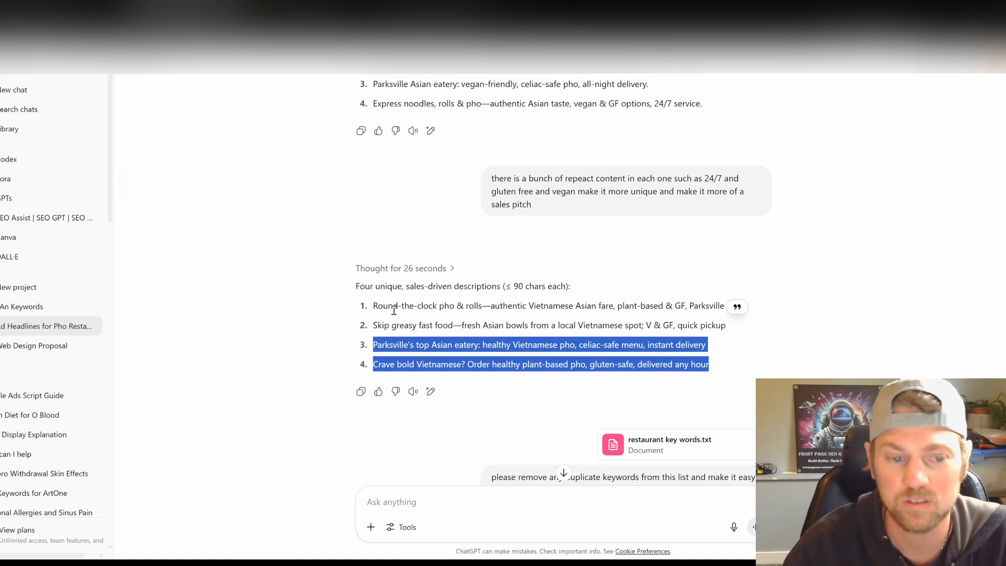
pyautogui.click(632, 346)
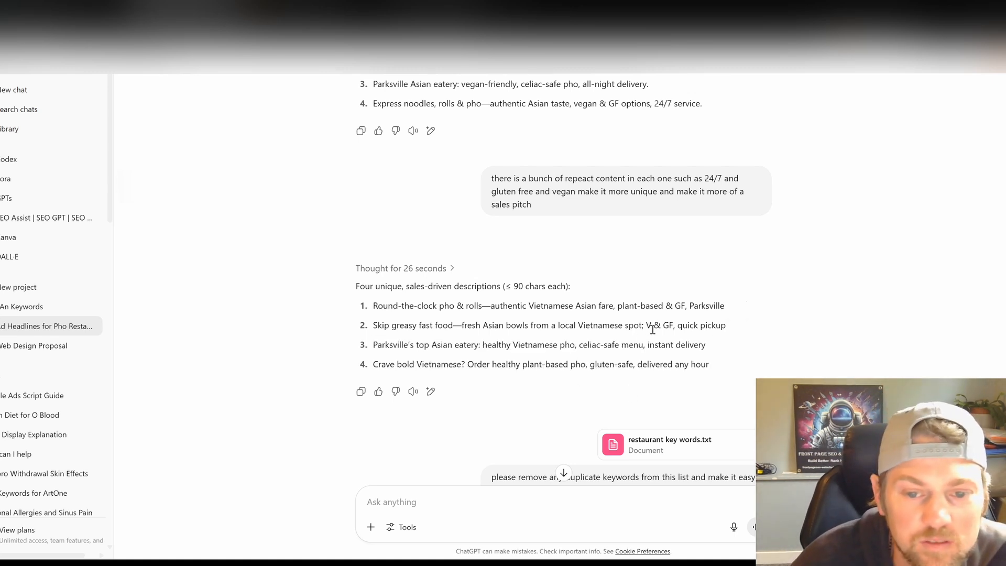
pyautogui.moveTo(723, 303); pyautogui.dragTo(379, 308)
pyautogui.hotkey('ctrl', 'c')
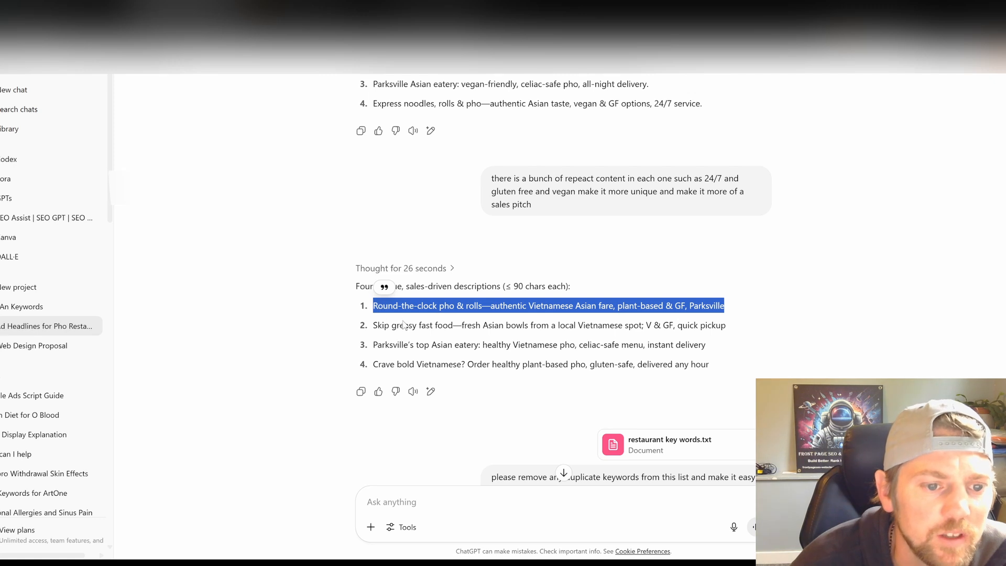
pyautogui.click(50, 9)
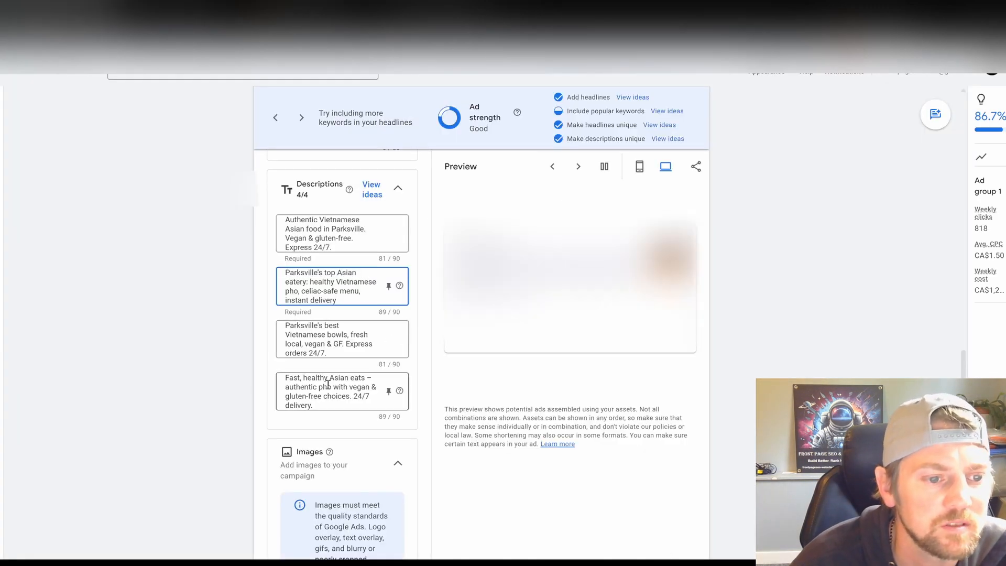
pyautogui.moveTo(328, 353); pyautogui.dragTo(265, 317)
pyautogui.hotkey('ctrl', 'v')
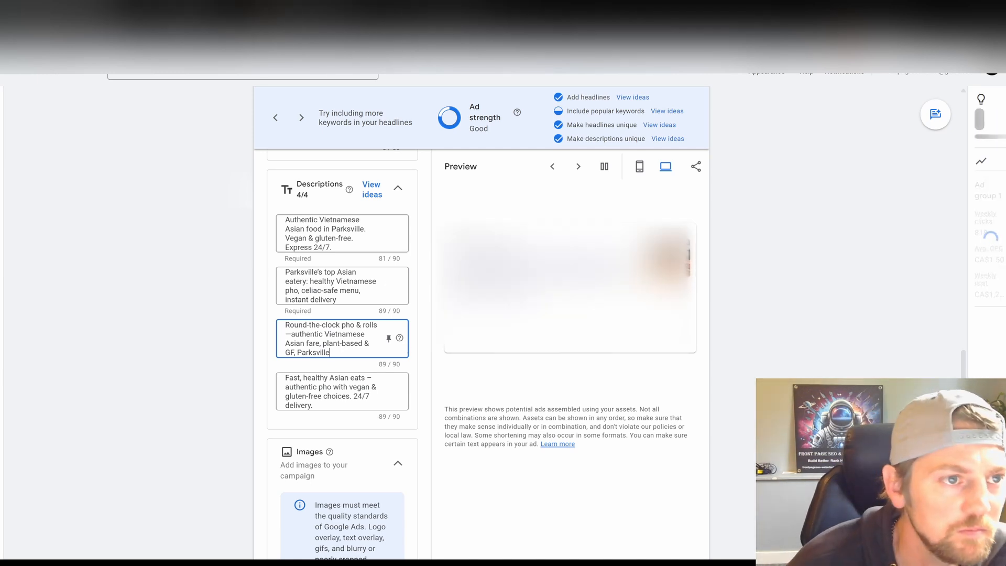
# Replace the ad's fourth description with ChatGPT's "Crave bold Vietnamese? Order healthy plant-based pho, gluten-safe, delivered any hour".
pyautogui.hotkey('alt', 'Tab')
pyautogui.moveTo(712, 367); pyautogui.dragTo(371, 367)
pyautogui.hotkey('ctrl', 'c')
pyautogui.hotkey('alt', 'Tab')
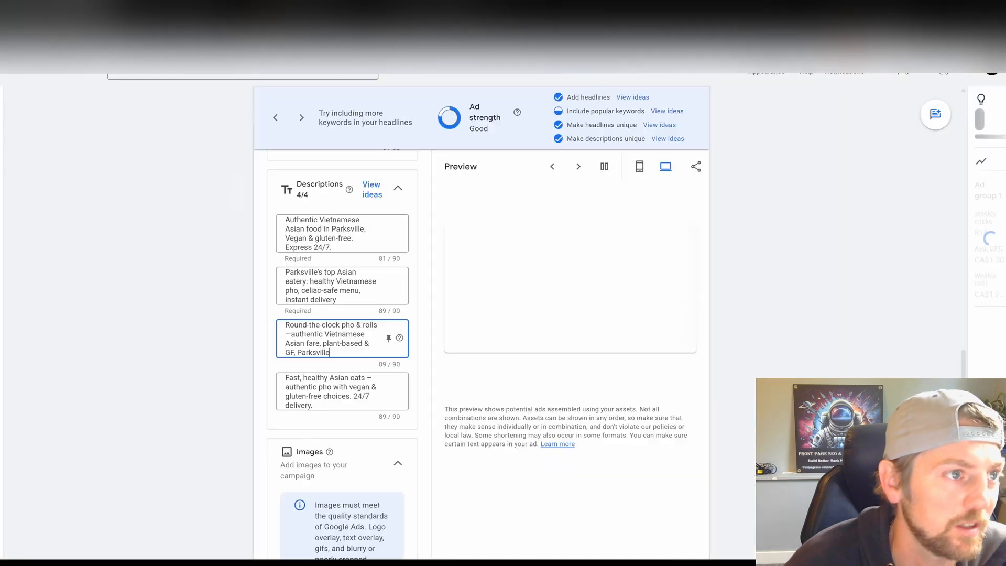
pyautogui.moveTo(328, 409); pyautogui.dragTo(250, 373)
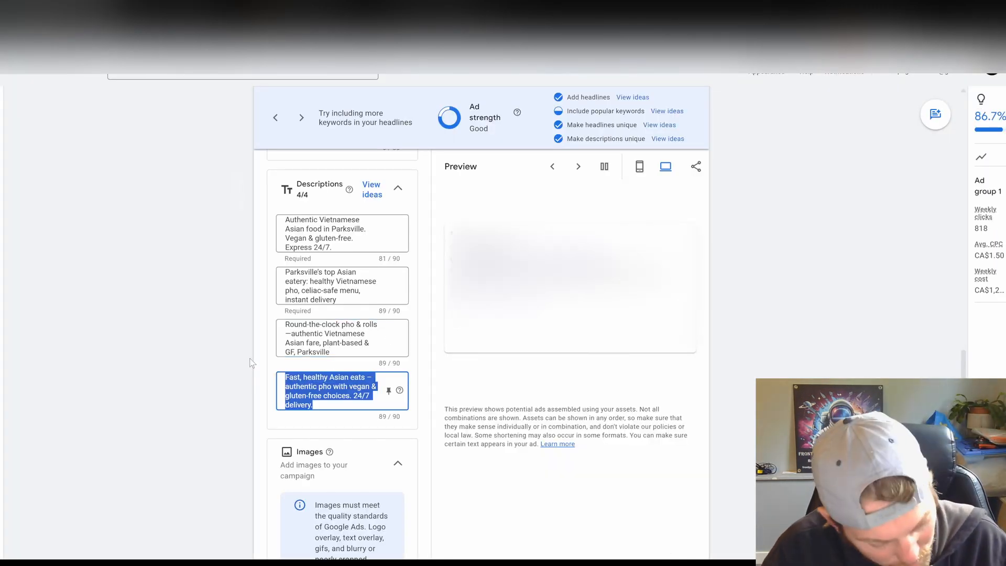
pyautogui.hotkey('ctrl', 'v')
# Review the ad's headlines, descriptions, images and sitelinks, and continue to the campaign's budget settings.
pyautogui.scroll(3, 488, 420)
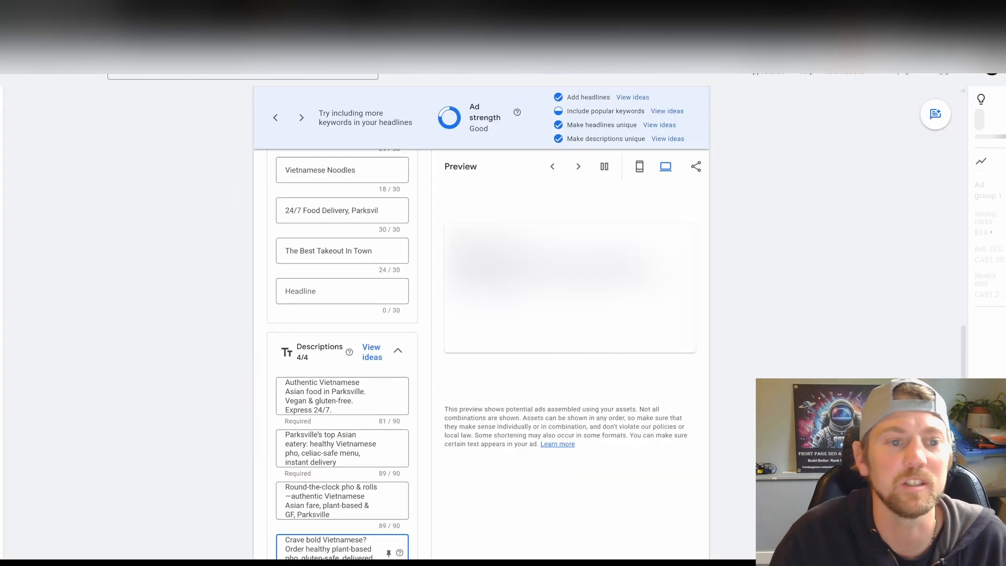
pyautogui.scroll(2, 343, 315)
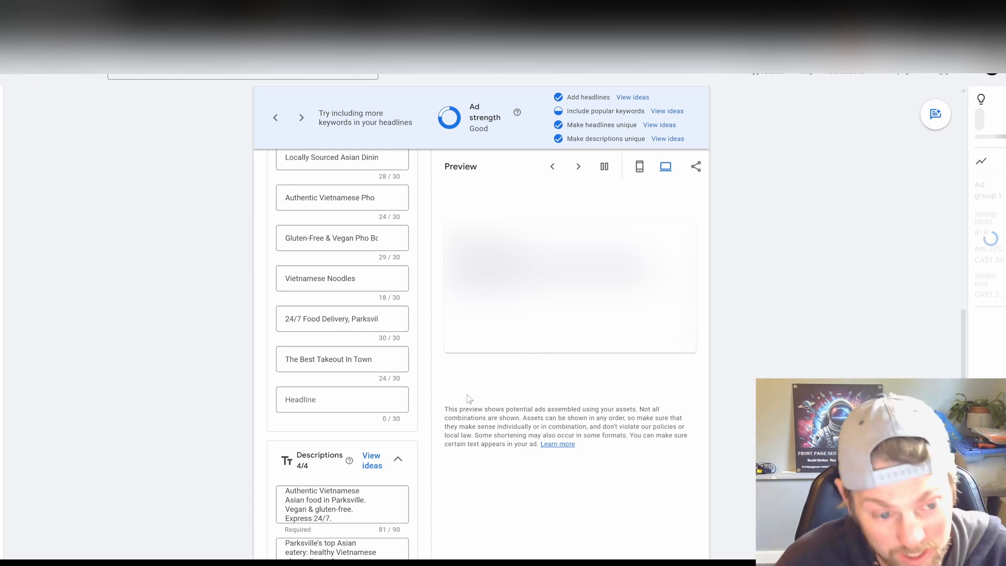
pyautogui.scroll(-5, 470, 385)
pyautogui.scroll(-7, 468, 379)
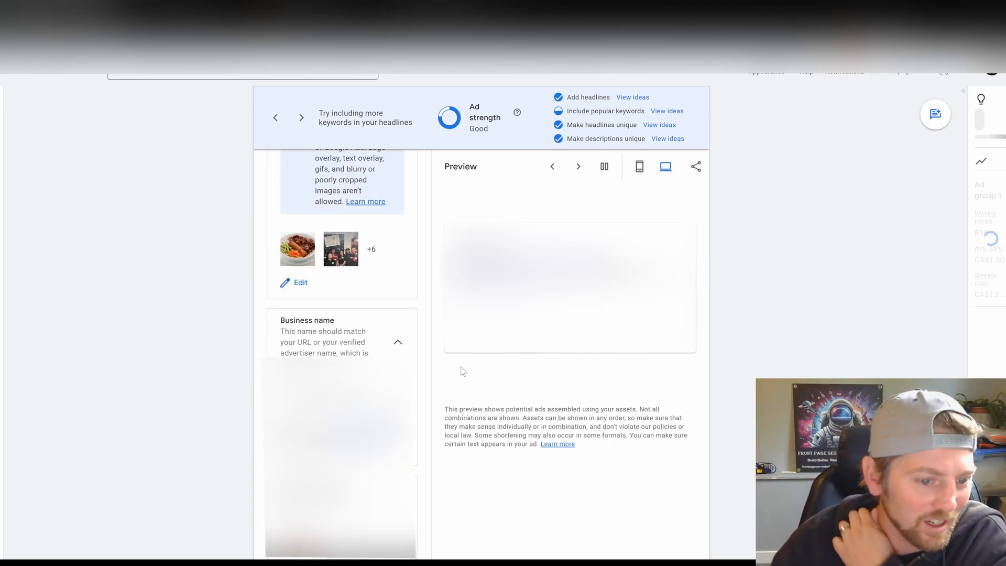
pyautogui.scroll(-6, 463, 376)
pyautogui.scroll(-3, 464, 376)
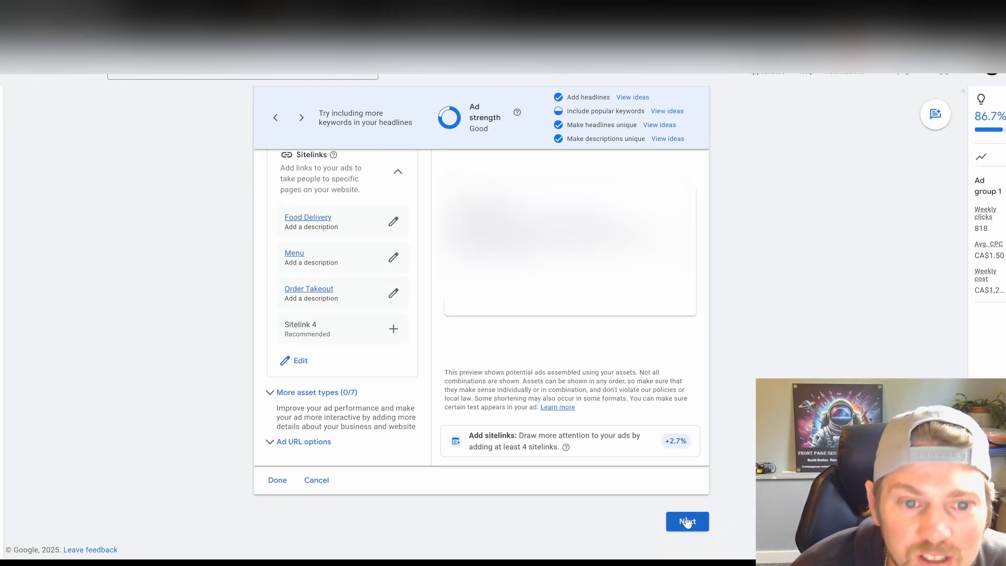
pyautogui.click(688, 522)
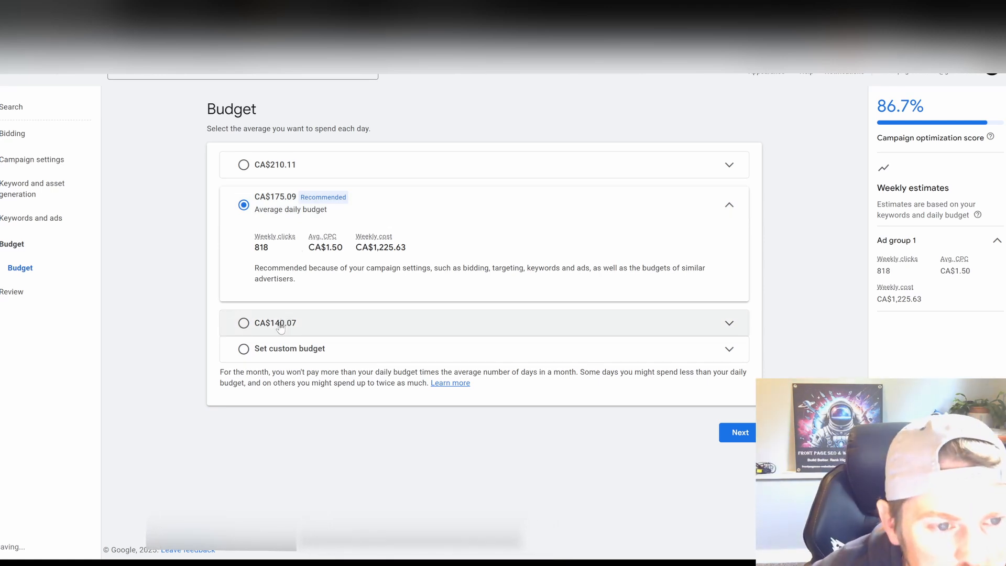
# Set a custom average daily budget of CA$75 for the campaign and continue to the campaign review.
pyautogui.click(278, 355)
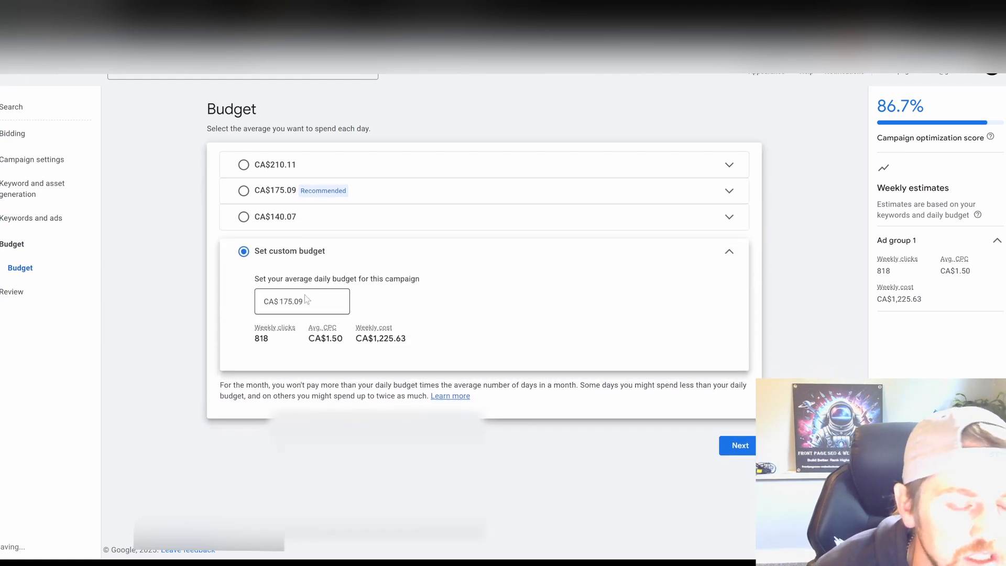
pyautogui.click(309, 304)
pyautogui.moveTo(309, 304); pyautogui.dragTo(242, 303)
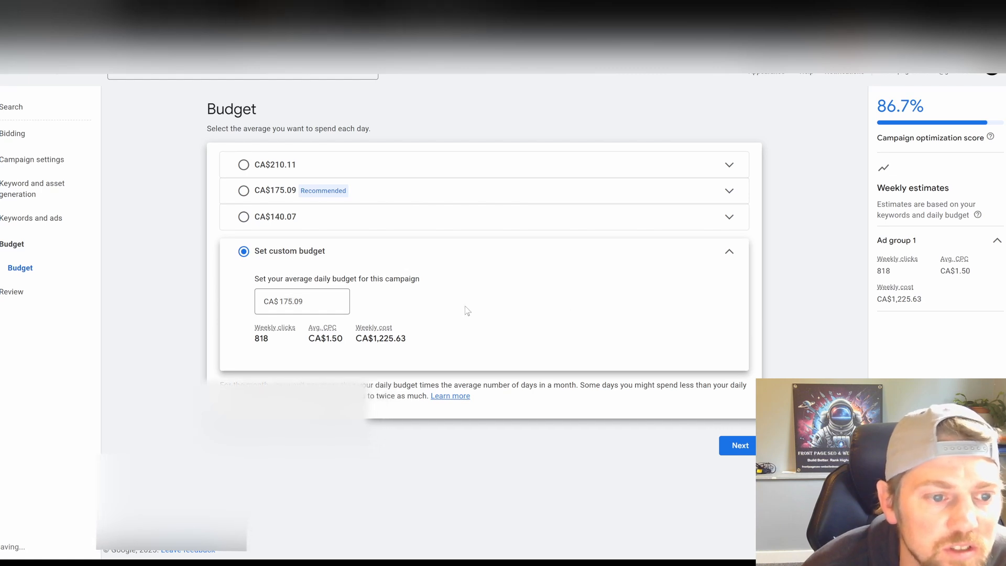
pyautogui.click(318, 298)
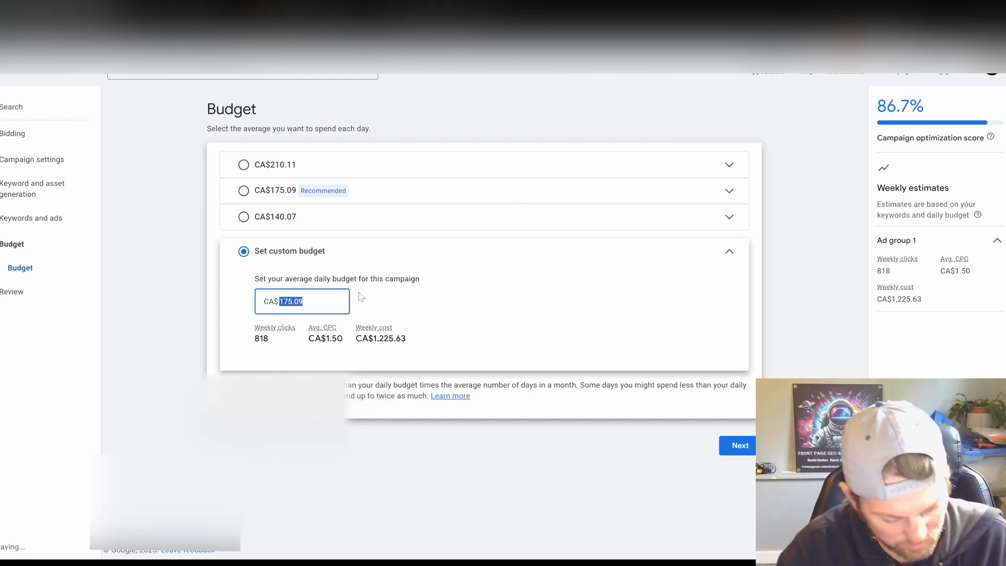
pyautogui.write('75')
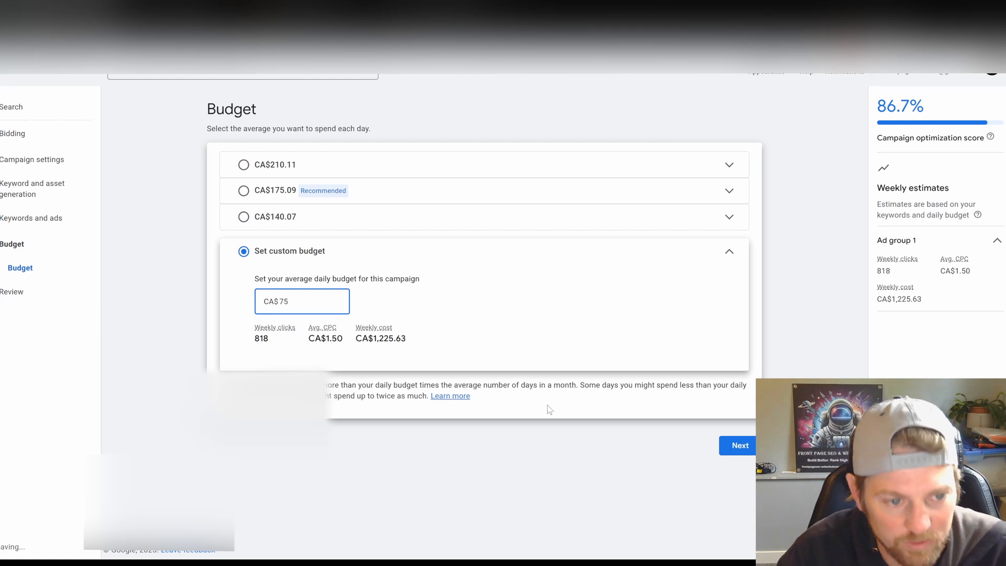
pyautogui.click(564, 348)
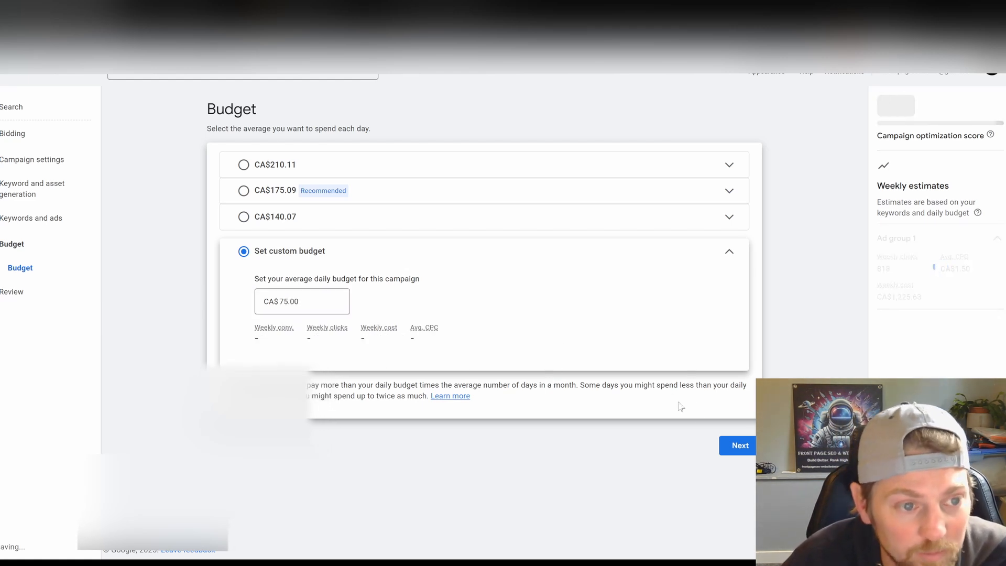
pyautogui.click(734, 446)
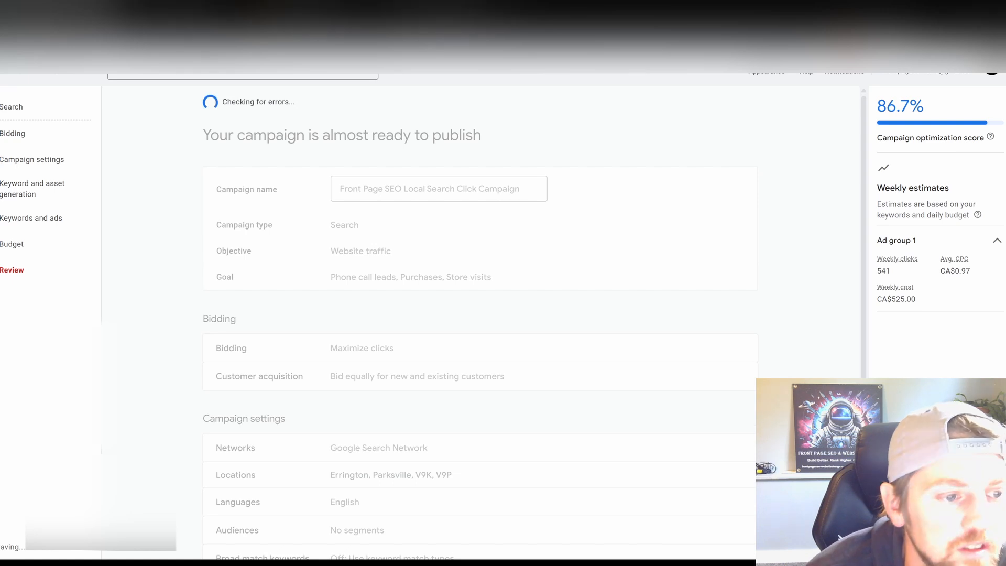
# Review the campaign summary, including its keywords, ads and budget, and agree to the identity confirmation.
pyautogui.scroll(-5, 452, 254)
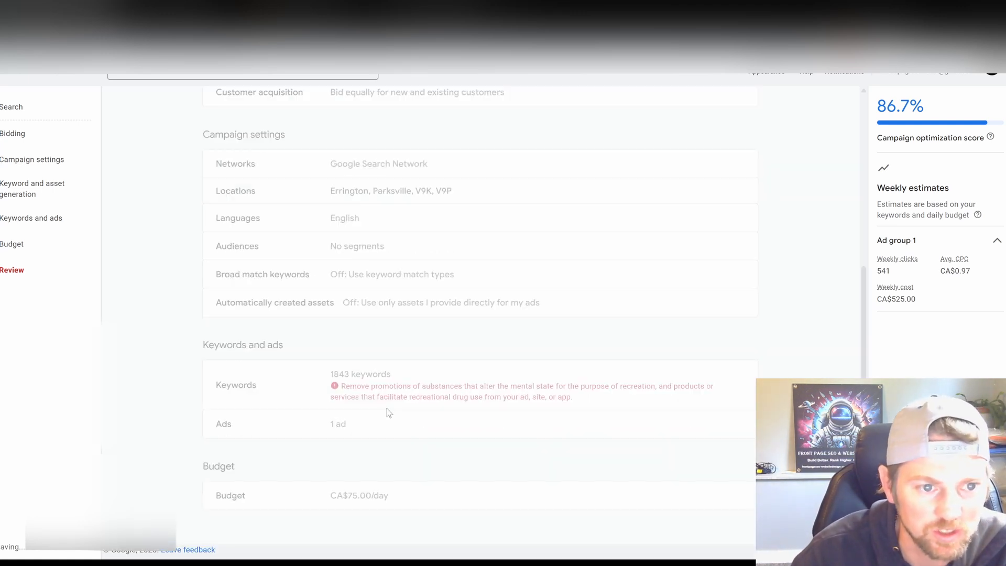
pyautogui.scroll(4, 634, 373)
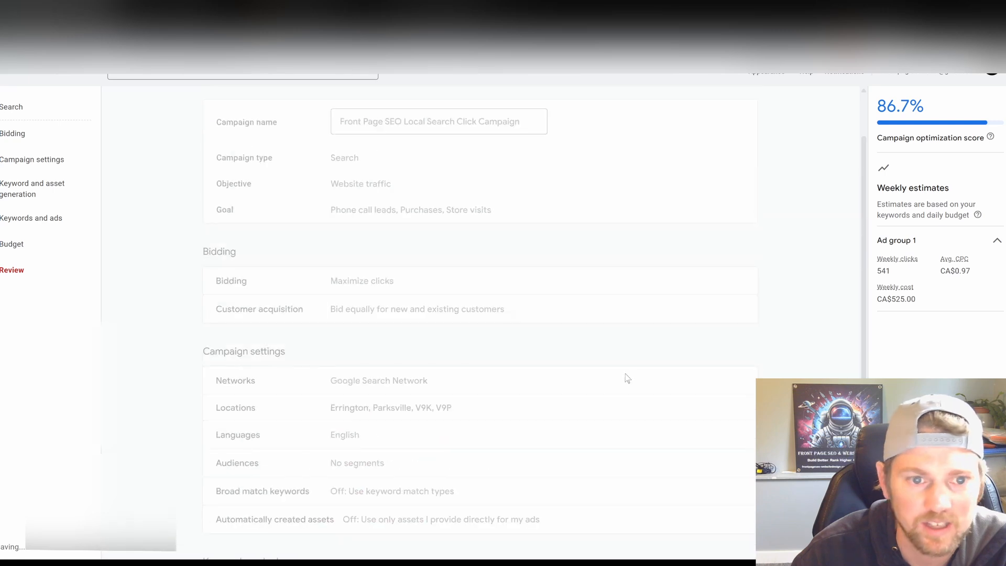
pyautogui.scroll(-4, 495, 320)
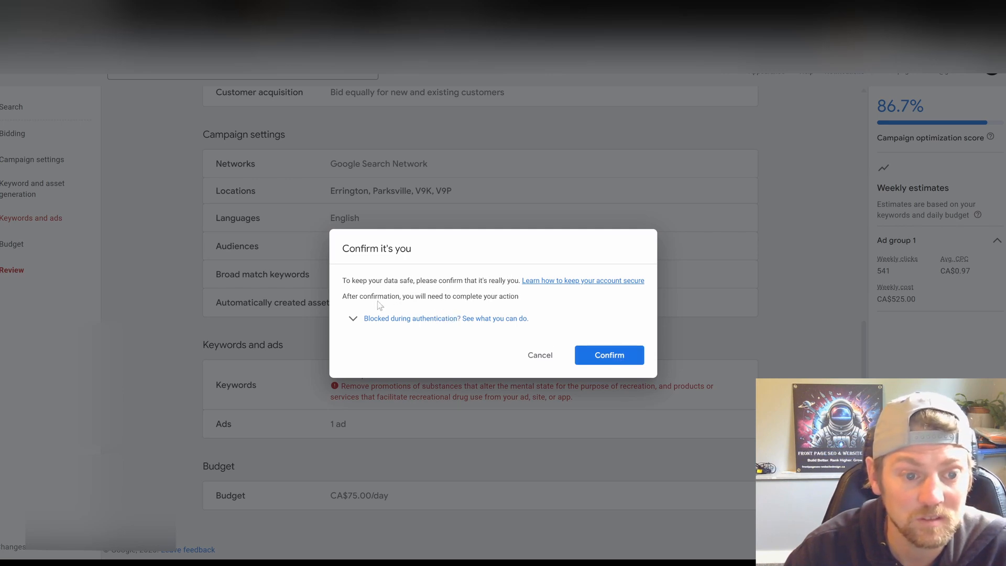
pyautogui.click(615, 361)
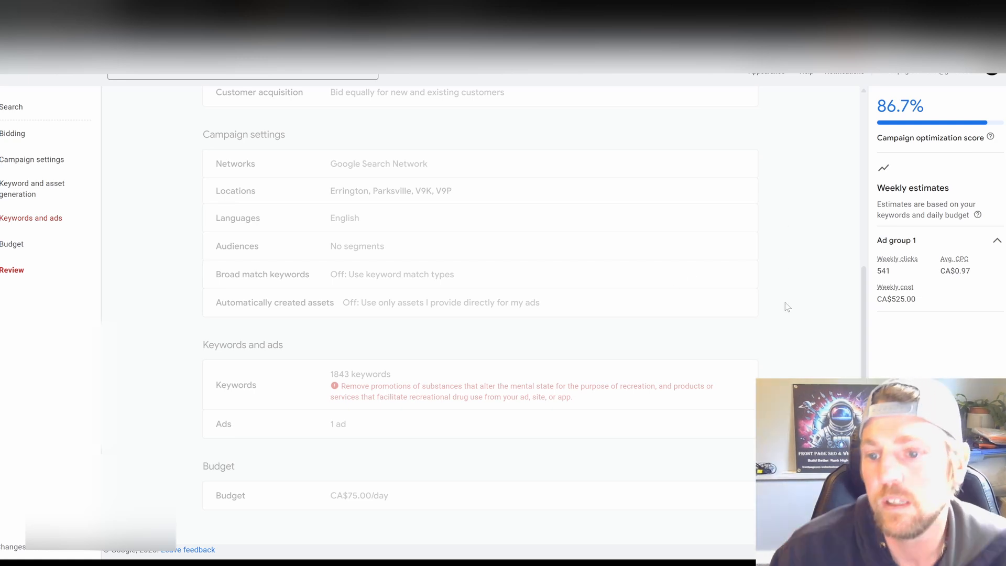
pyautogui.scroll(5, 495, 278)
pyautogui.scroll(-5, 332, 225)
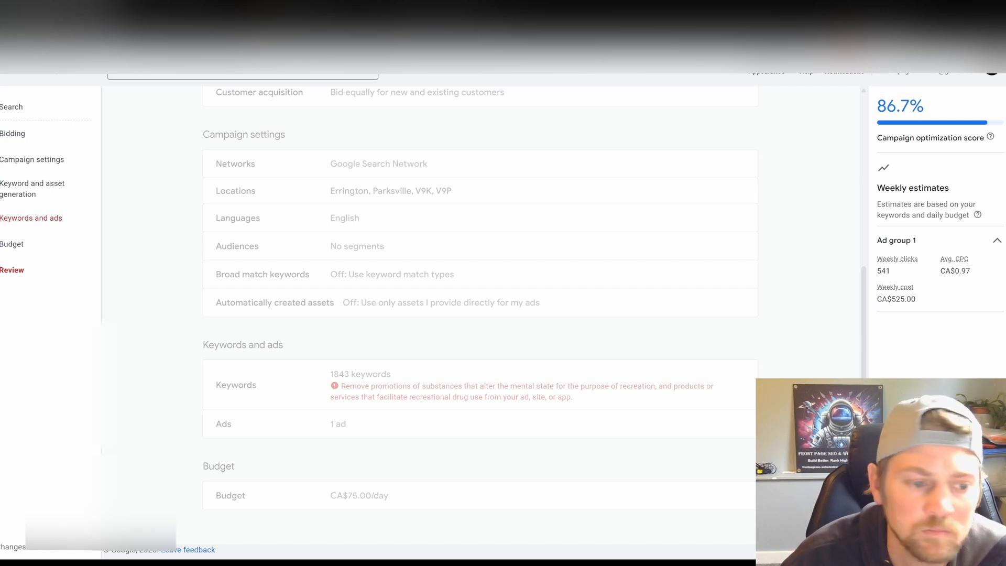
pyautogui.scroll(6, 309, 239)
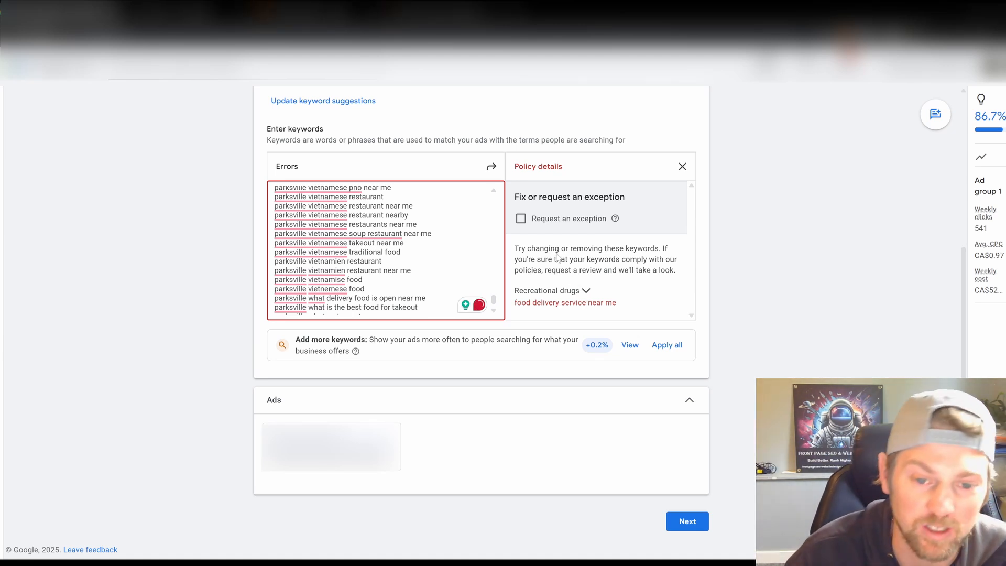
# Request a policy exception for the flagged keyword "food delivery service near me" and continue past the keywords and ads.
pyautogui.moveTo(626, 303); pyautogui.dragTo(515, 310)
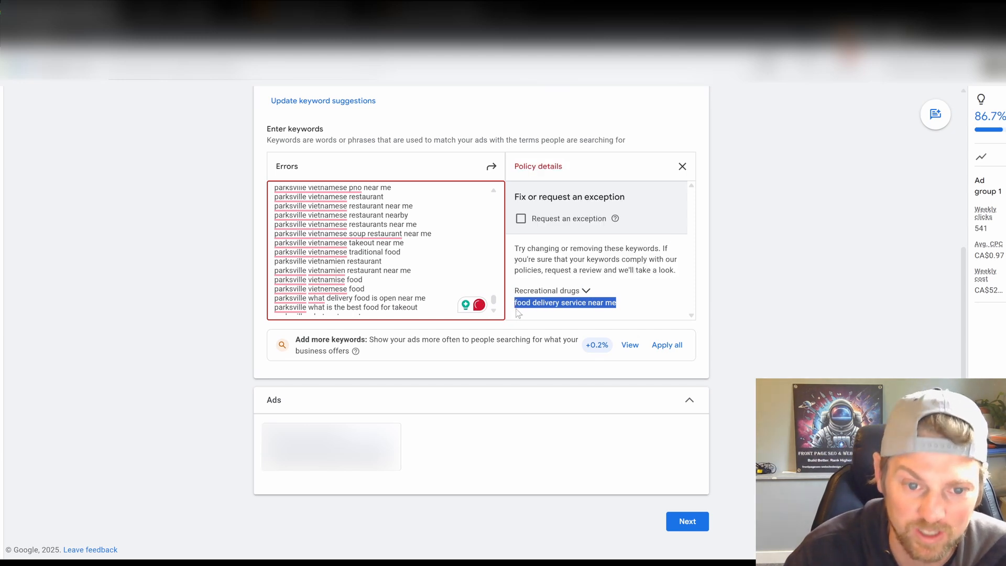
pyautogui.click(520, 219)
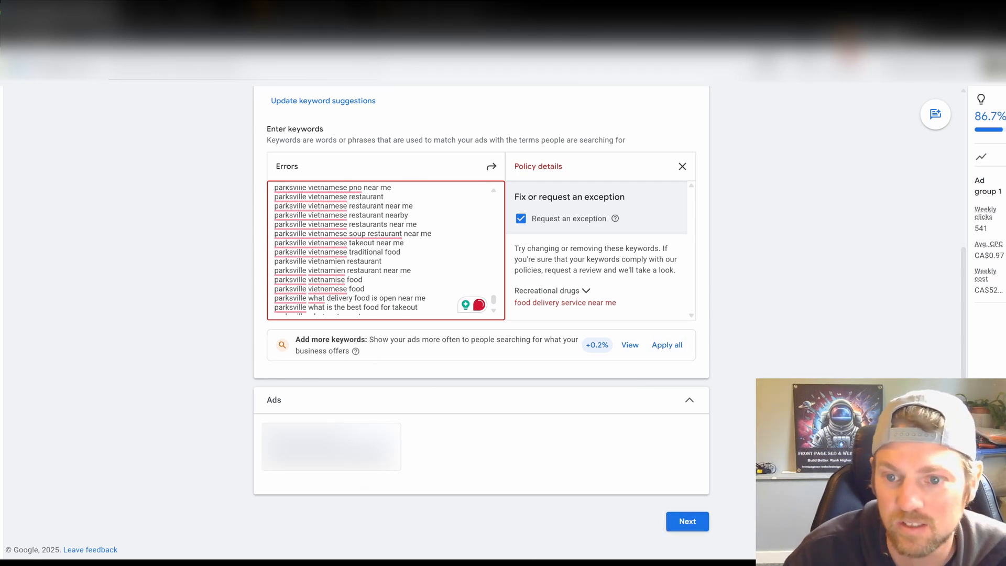
pyautogui.click(688, 522)
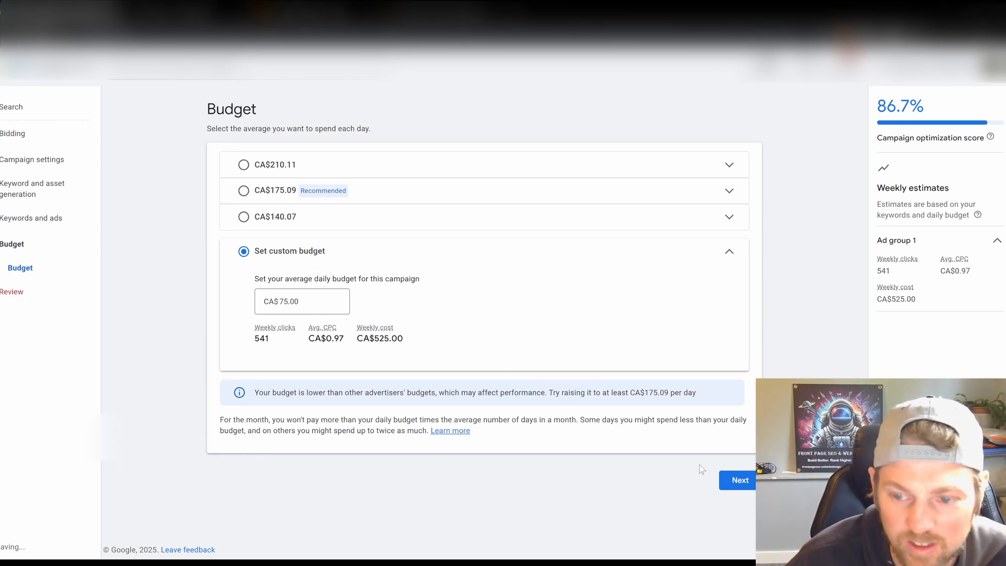
# Keep the custom daily budget, check the campaign summary again and publish the campaign.
pyautogui.click(737, 480)
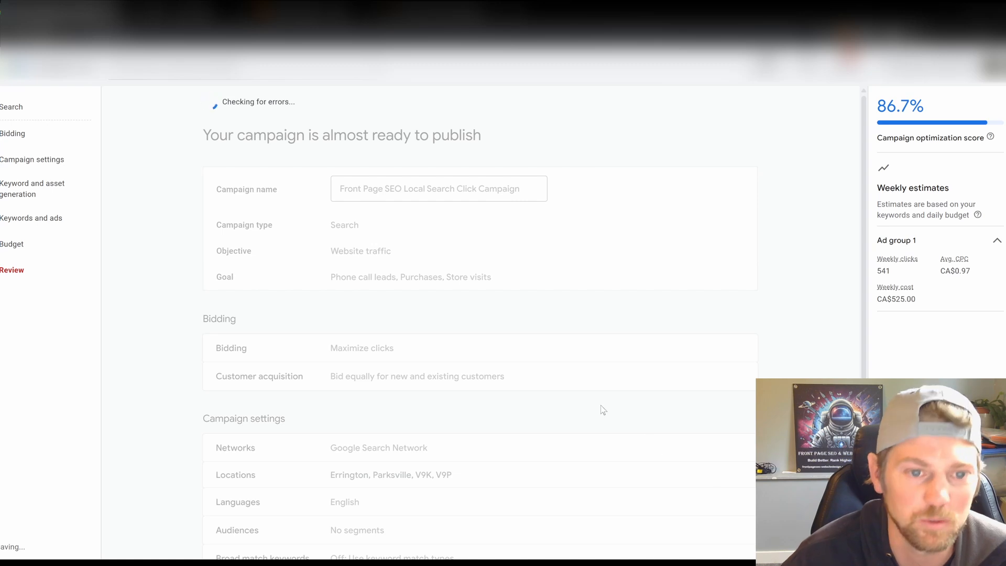
pyautogui.scroll(-5, 513, 383)
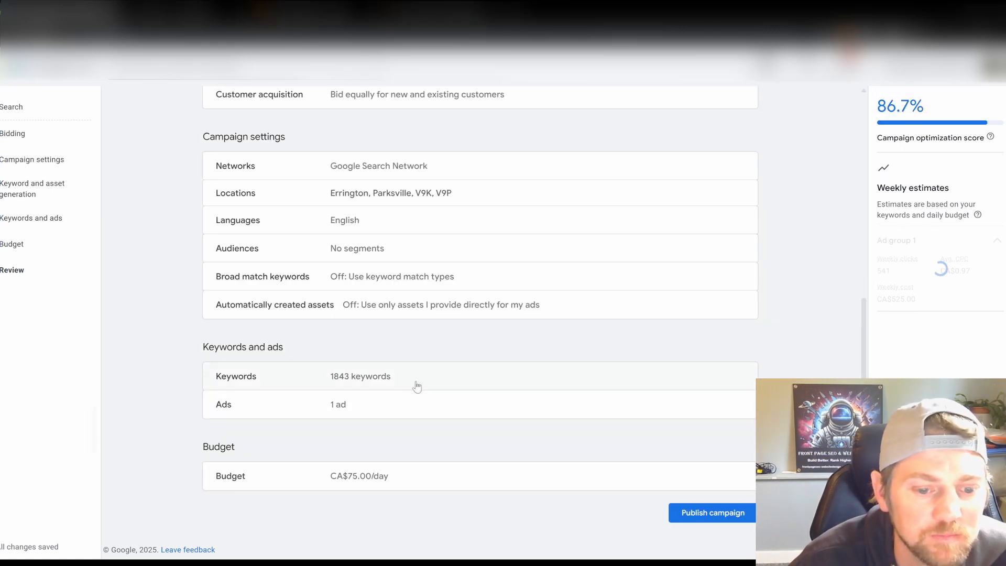
pyautogui.click(741, 518)
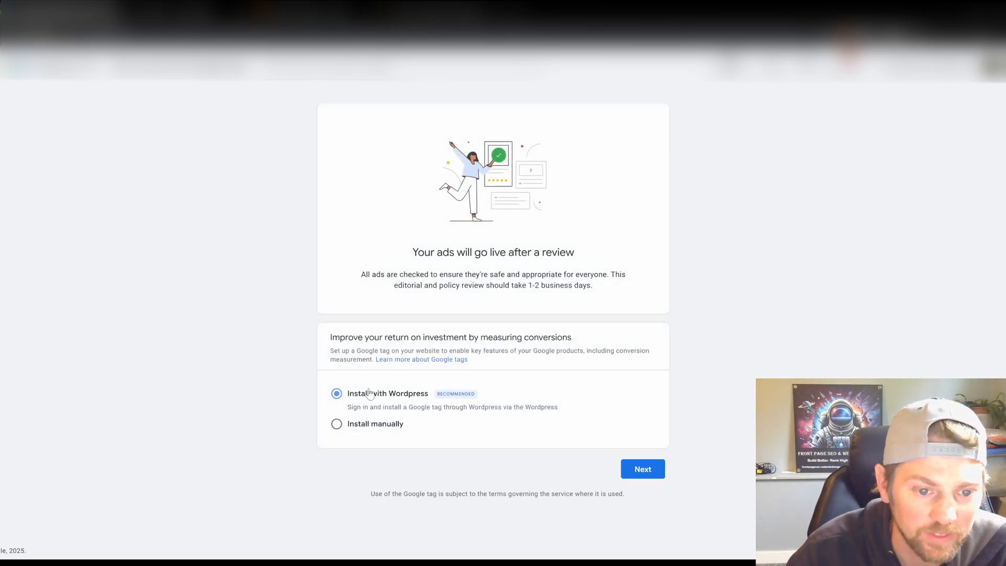
# Look over the manual Google tag option, choose to install with Wordpress instead and continue.
pyautogui.click(336, 423)
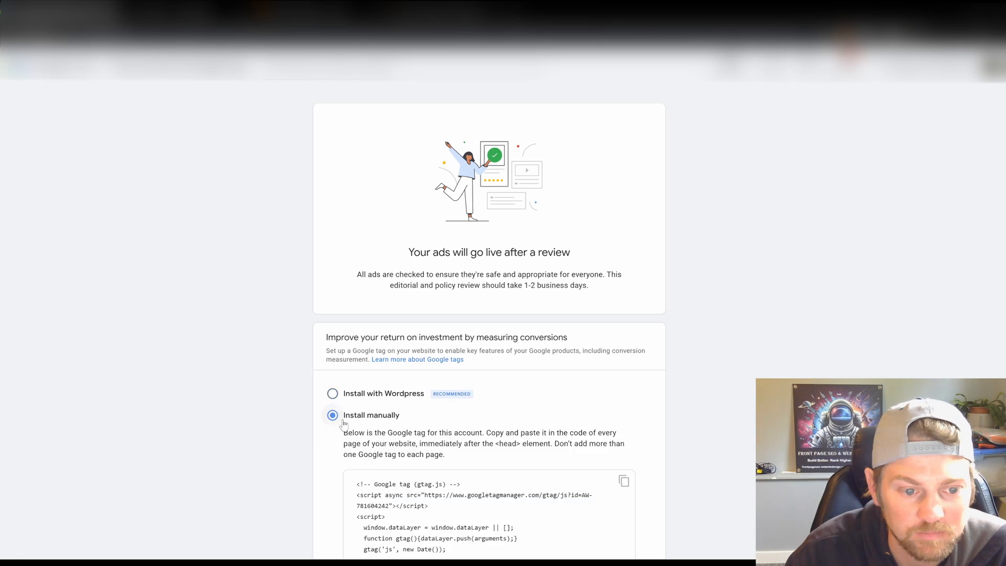
pyautogui.scroll(-5, 519, 398)
pyautogui.scroll(5, 540, 472)
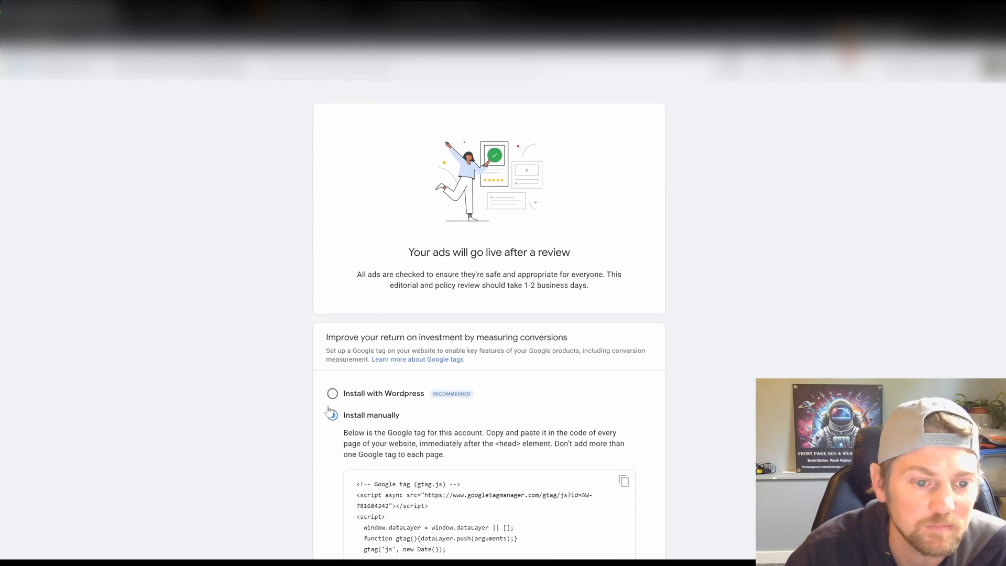
pyautogui.click(332, 394)
pyautogui.click(643, 467)
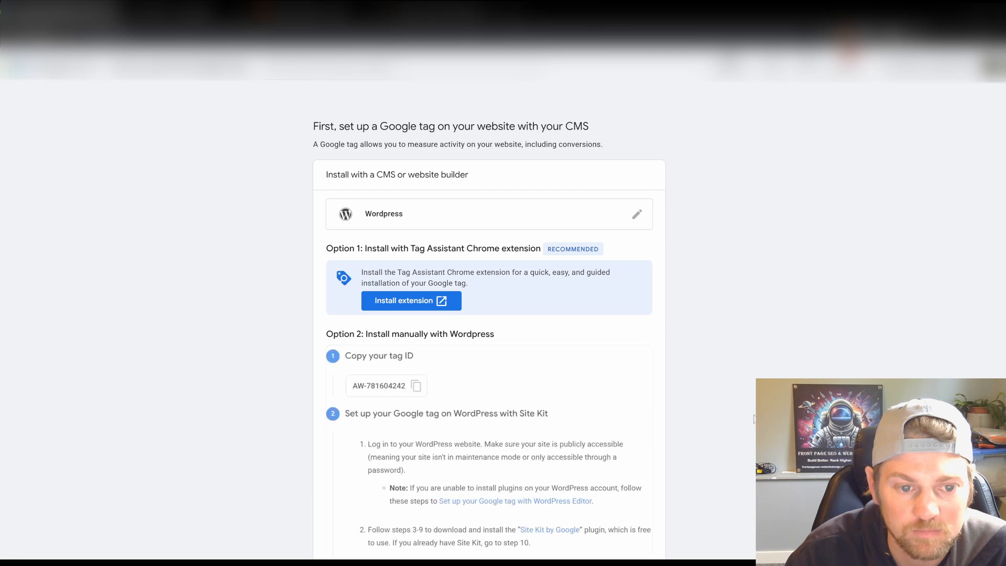
# Skim the Site Kit setup instructions for WordPress and test the Google tag installation.
pyautogui.scroll(-20, 556, 414)
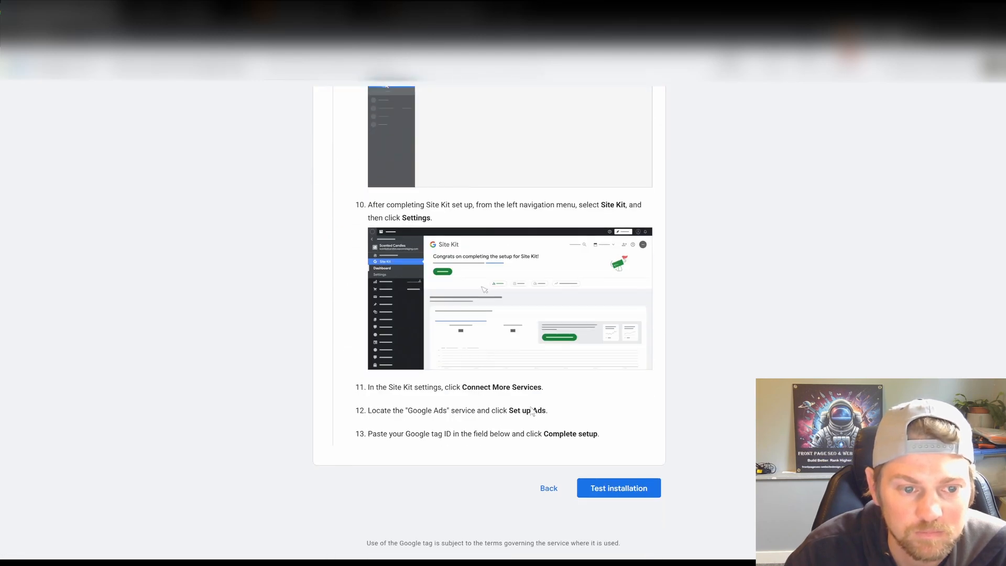
pyautogui.scroll(-1, 573, 416)
pyautogui.scroll(1, 755, 373)
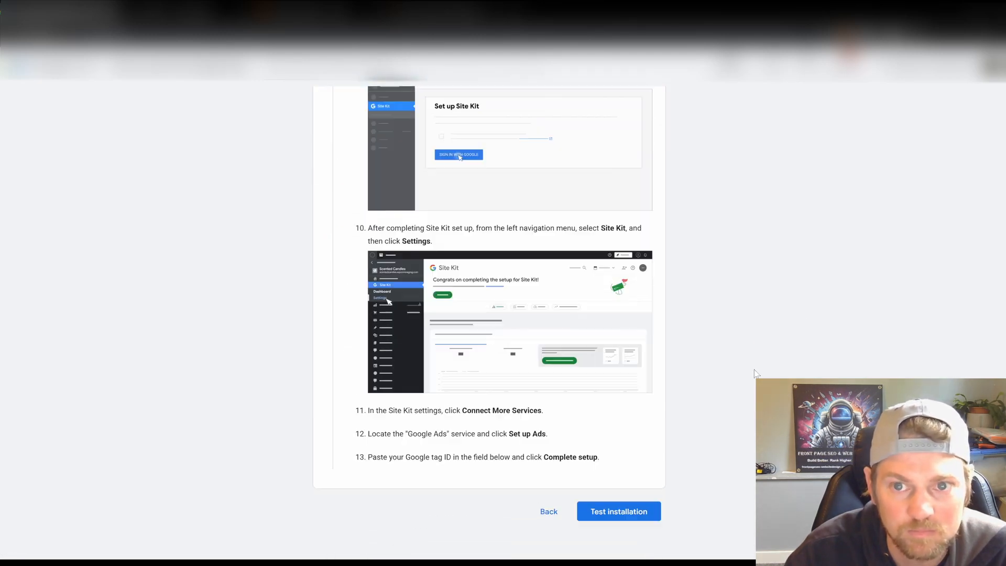
pyautogui.scroll(1, 734, 367)
pyautogui.scroll(-1, 676, 446)
pyautogui.click(610, 502)
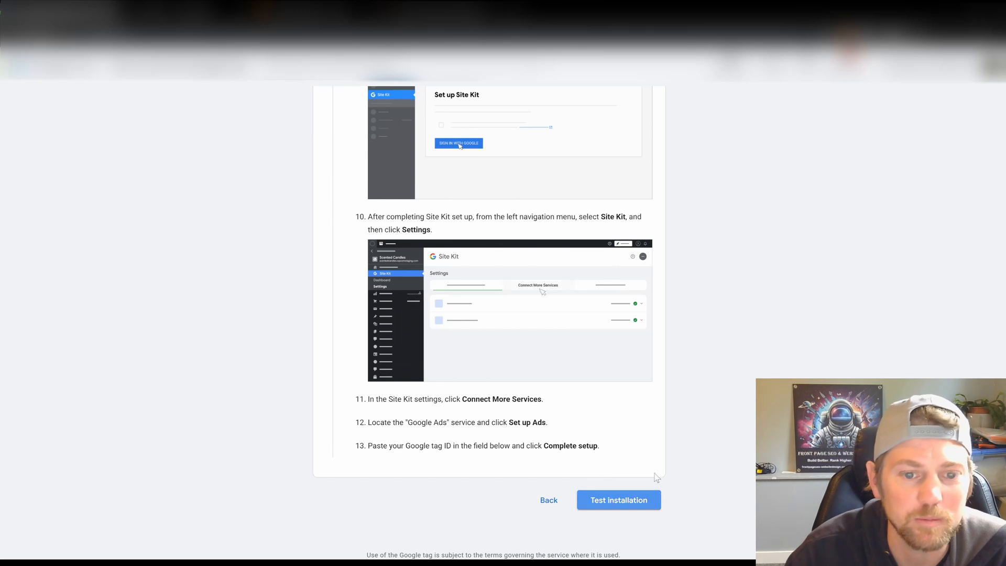
pyautogui.click(636, 502)
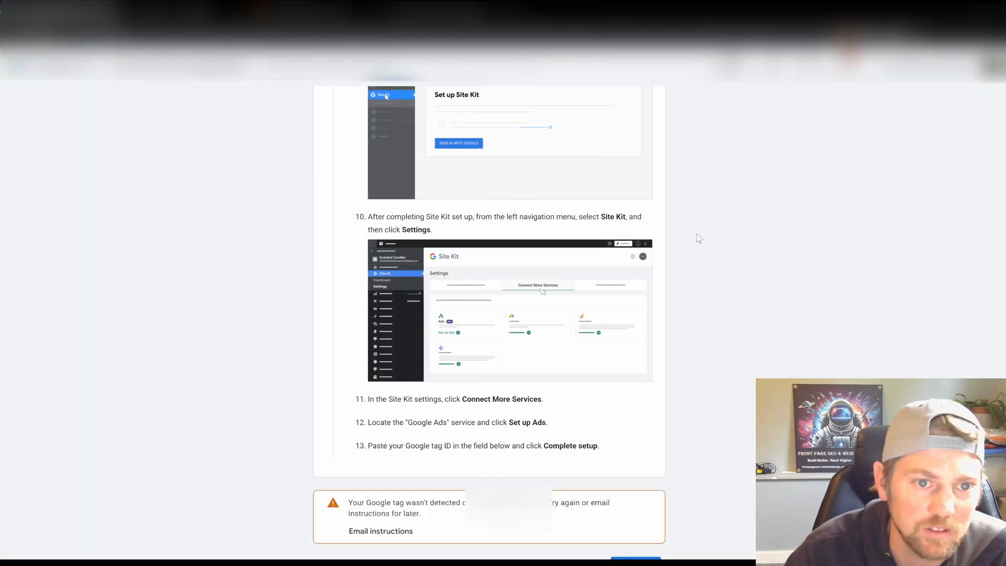
# Look over the tag installation options and instructions again, and postpone the Google tag installation.
pyautogui.scroll(15, 700, 239)
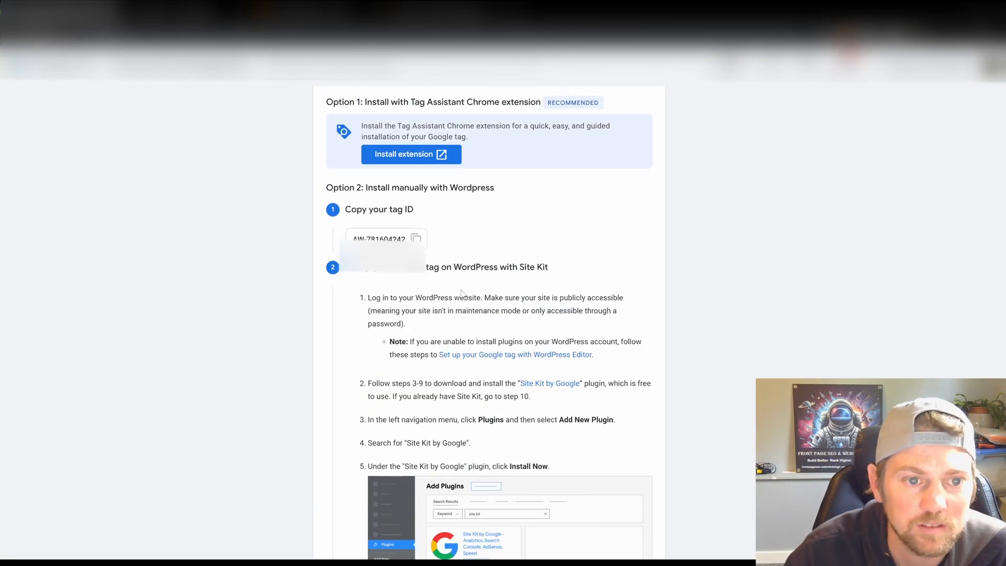
pyautogui.scroll(3, 461, 292)
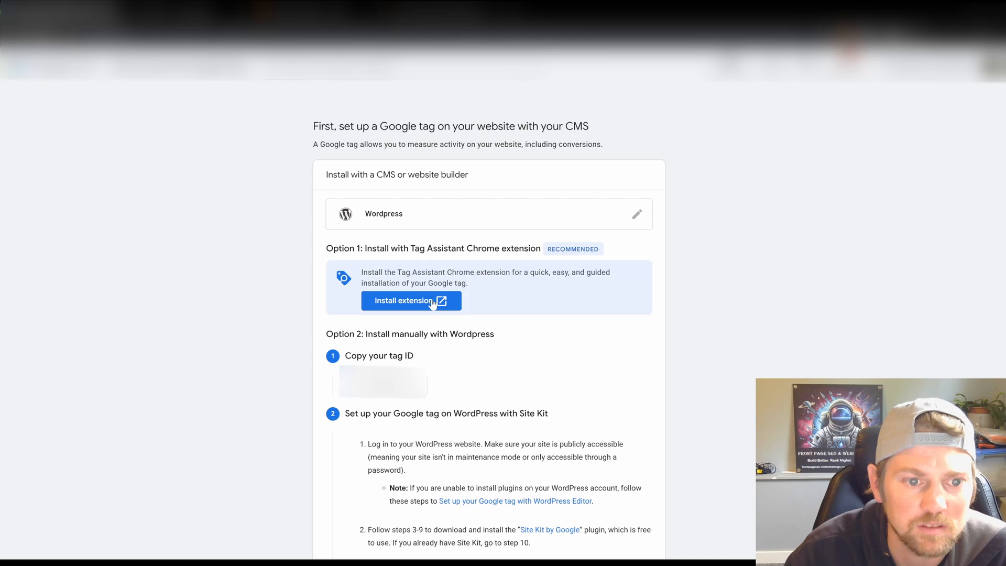
pyautogui.scroll(-13, 543, 322)
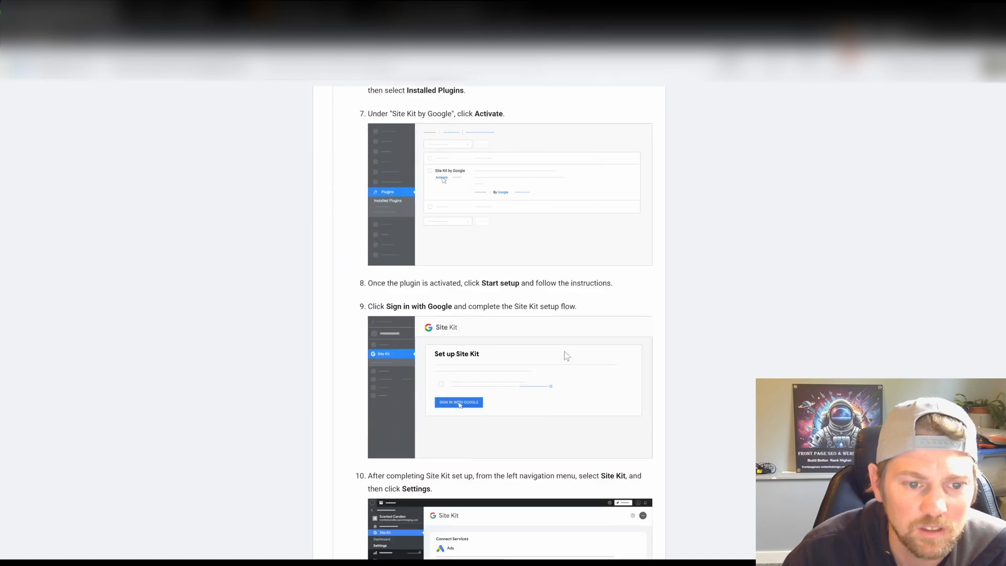
pyautogui.scroll(2, 539, 350)
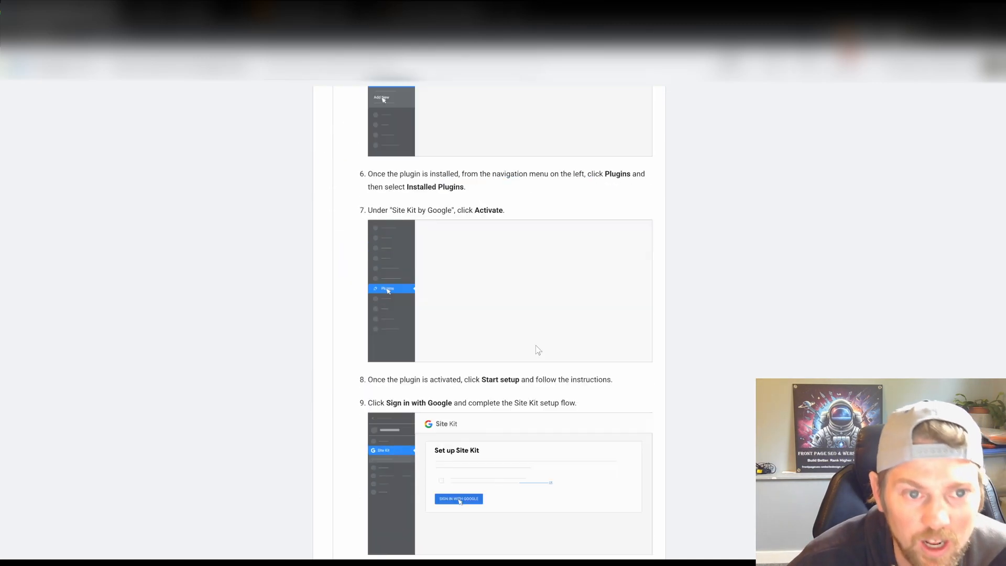
pyautogui.scroll(-10, 538, 350)
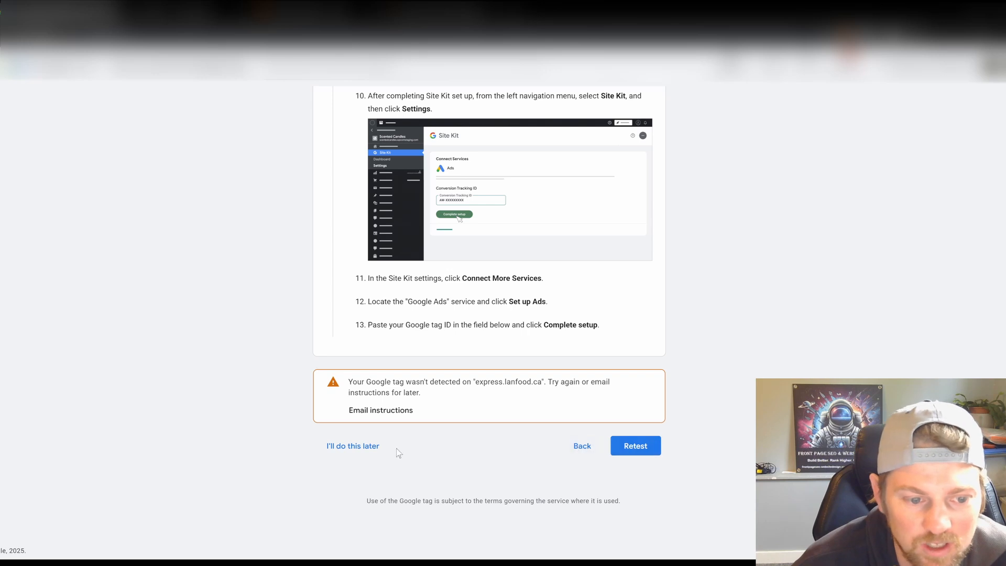
pyautogui.click(359, 450)
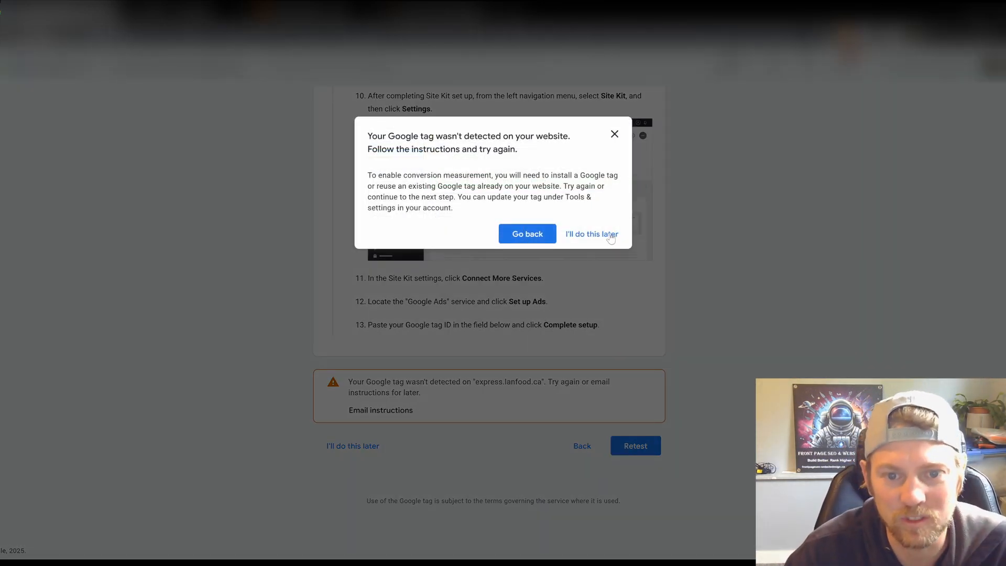
pyautogui.click(612, 237)
# Skip the purchase event snippet, leave the Google tag setup for another time and open the published campaign's overview in Google Ads.
pyautogui.scroll(-2, 520, 387)
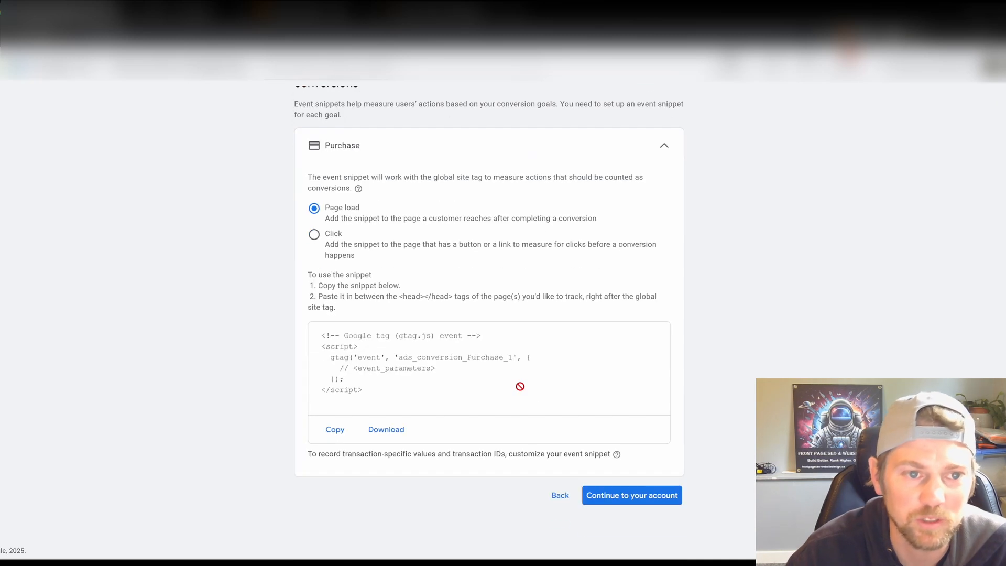
pyautogui.click(636, 496)
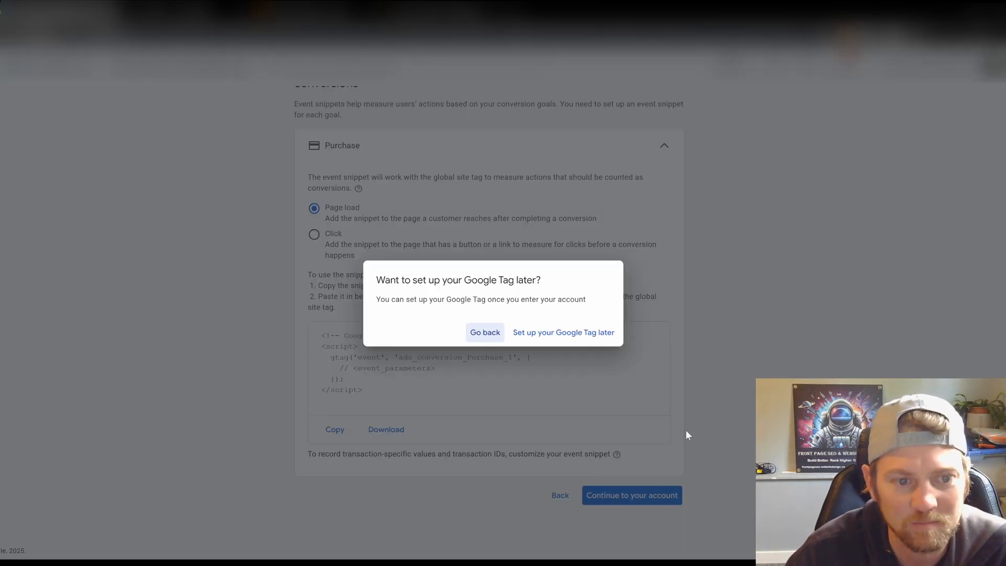
pyautogui.click(556, 340)
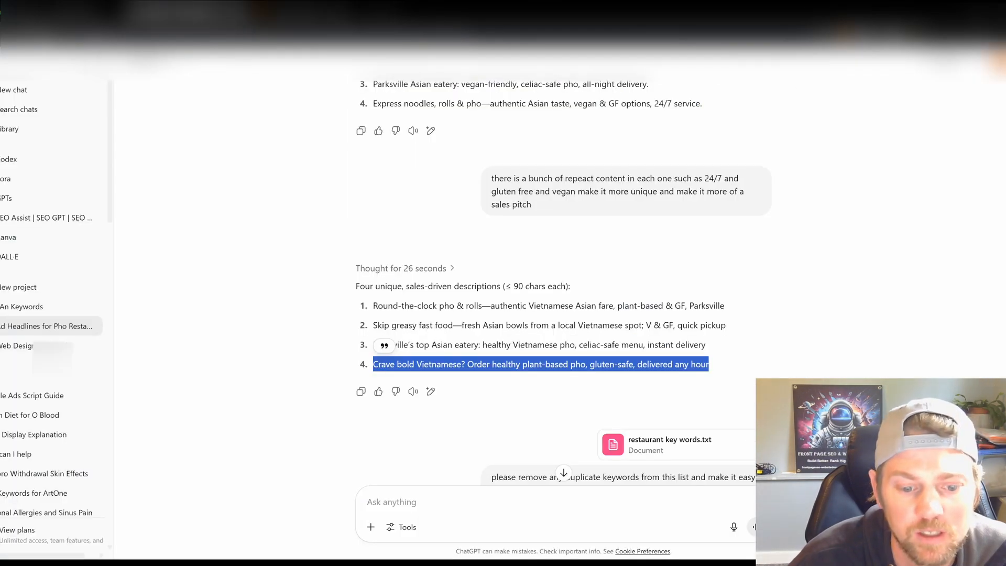
pyautogui.hotkey('alt', 'Tab')
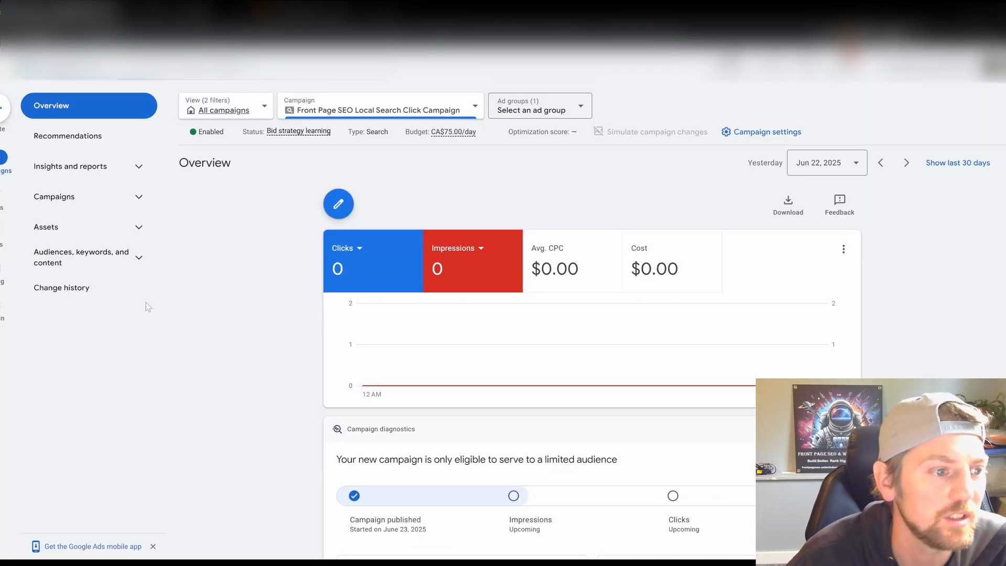
# Open the keyword list of Ad group 1 in the Front Page SEO Local Search Click Campaign.
pyautogui.click(137, 257)
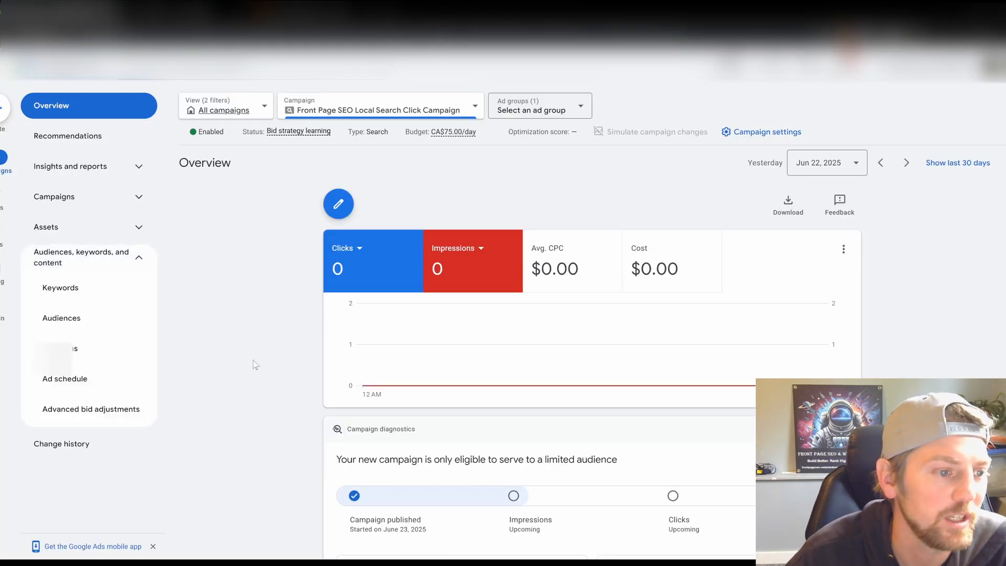
pyautogui.click(51, 290)
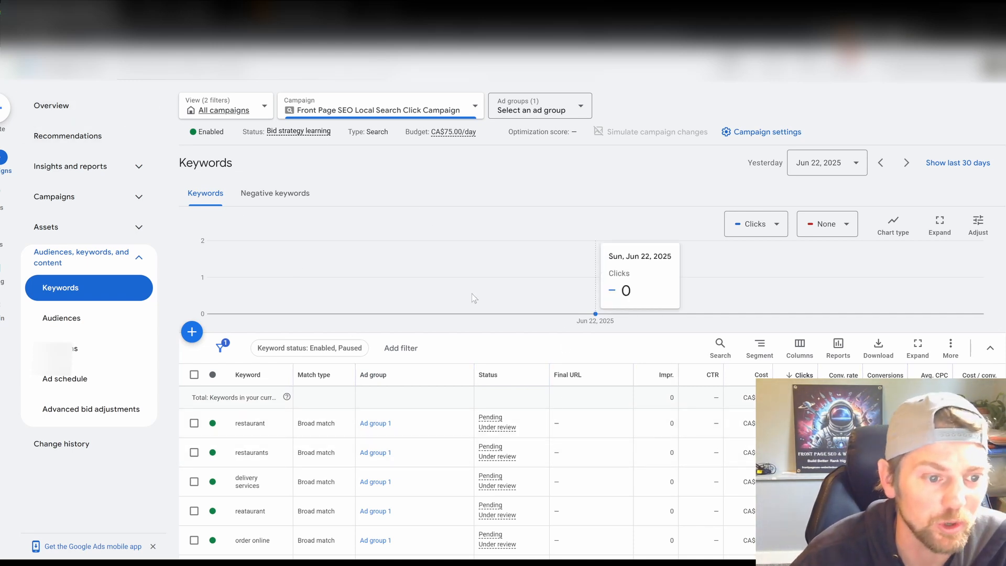
pyautogui.click(543, 111)
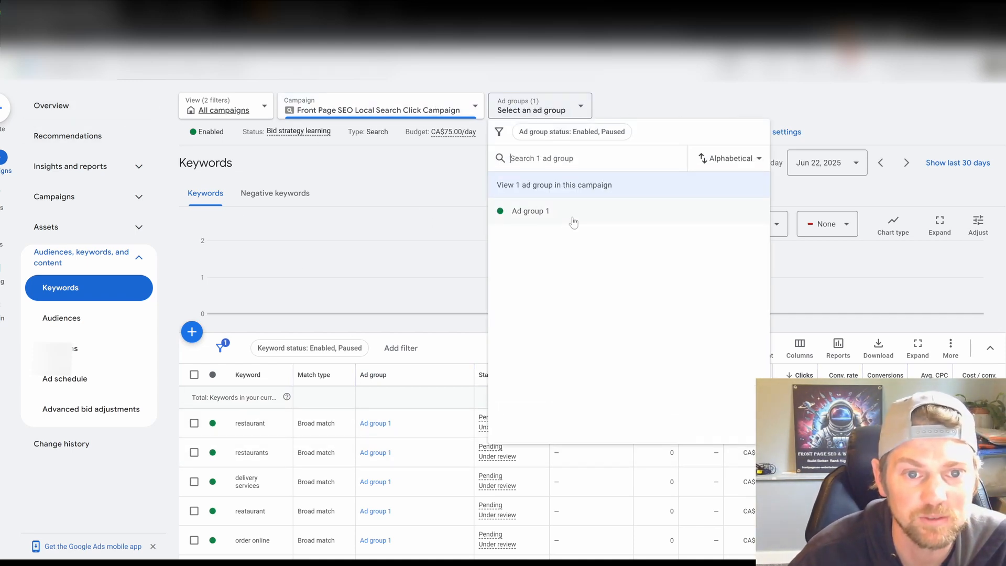
pyautogui.click(524, 211)
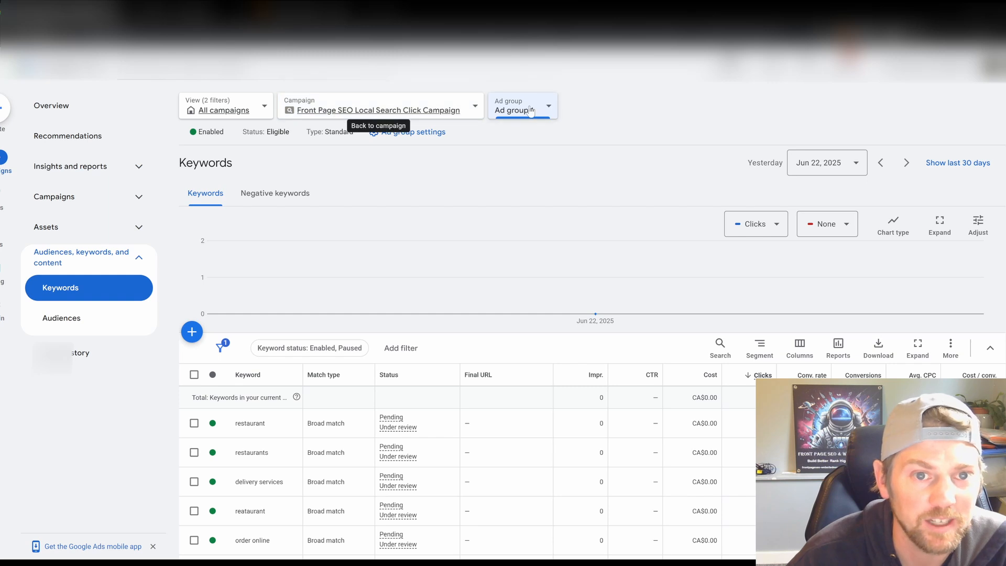
# Change the match type of all keywords in the ad group to exact match, without keeping the originals as duplicates.
pyautogui.scroll(-1, 208, 348)
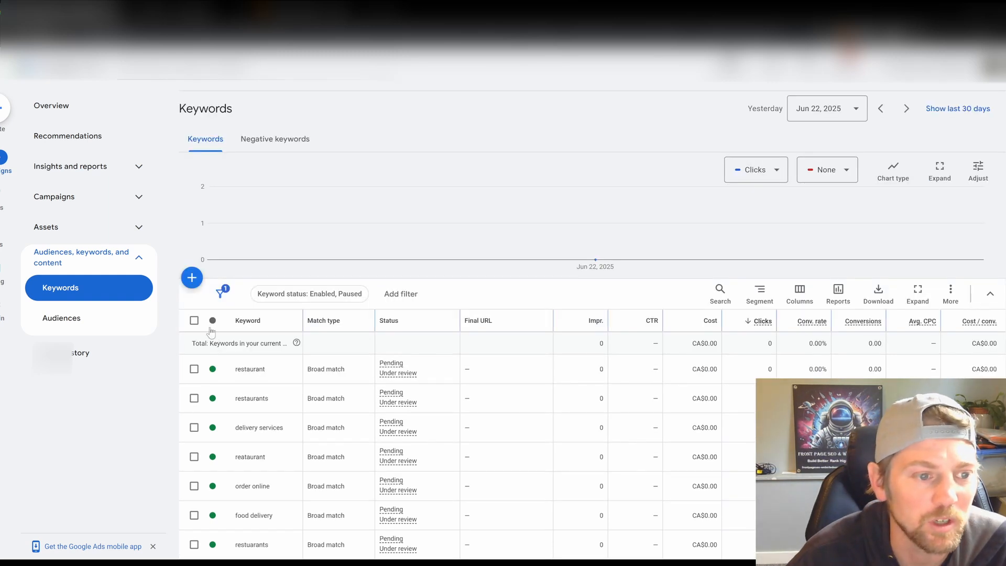
pyautogui.click(194, 321)
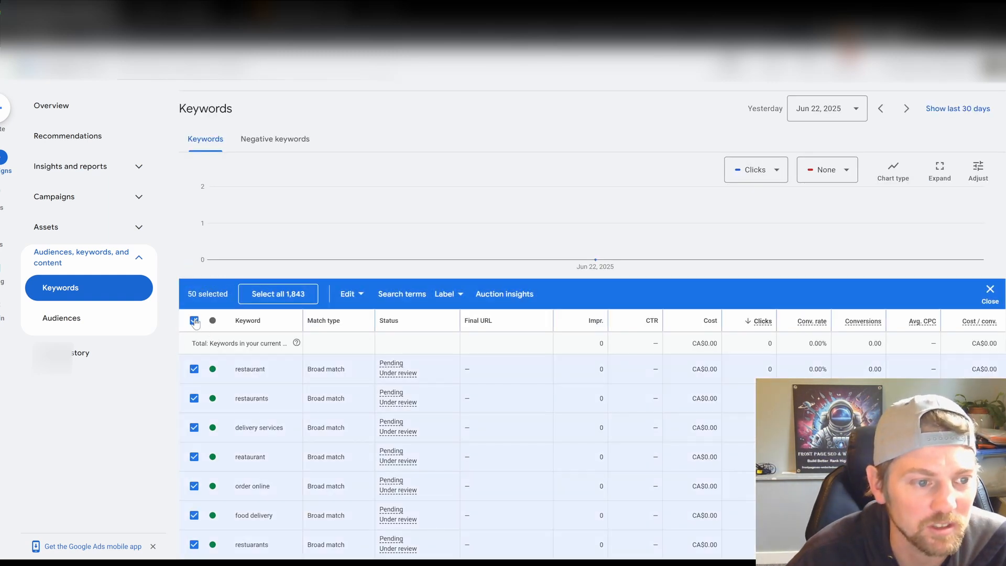
pyautogui.click(278, 296)
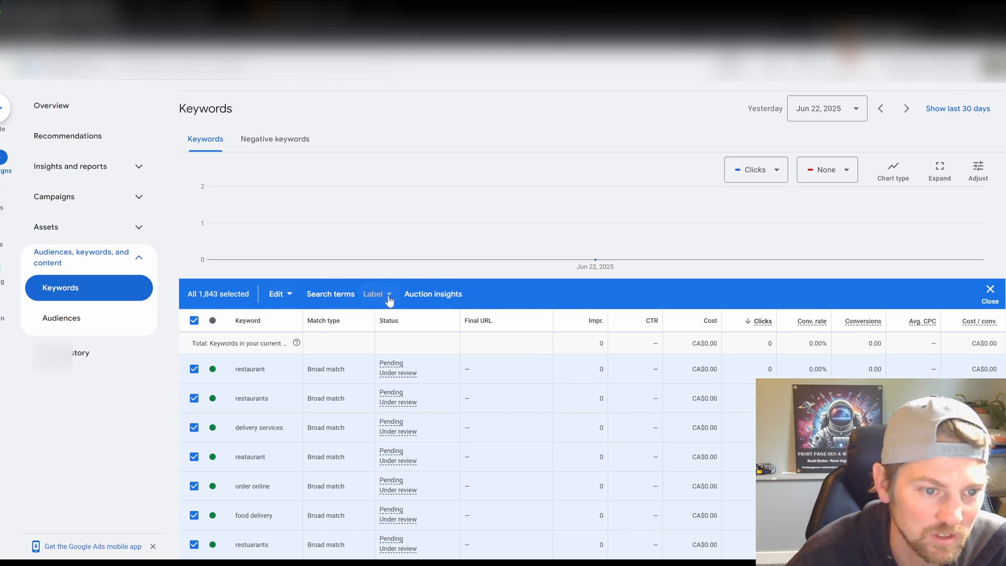
pyautogui.click(281, 294)
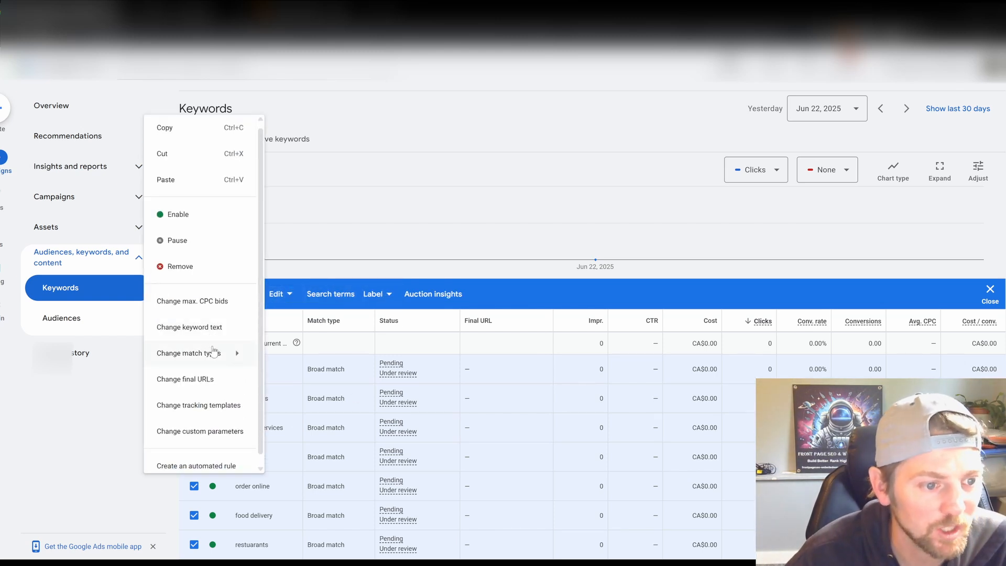
pyautogui.moveTo(213, 352)
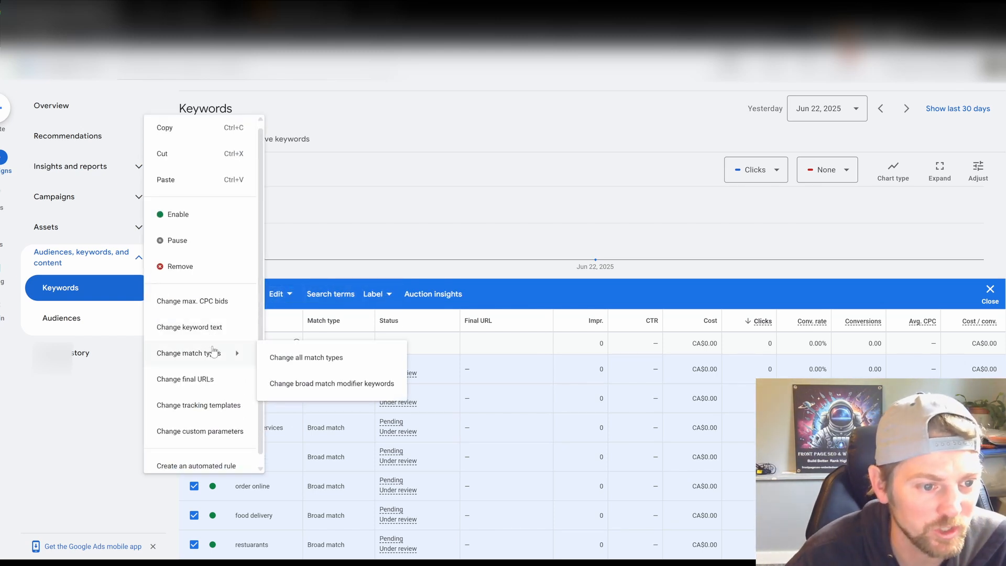
pyautogui.click(356, 367)
pyautogui.click(221, 257)
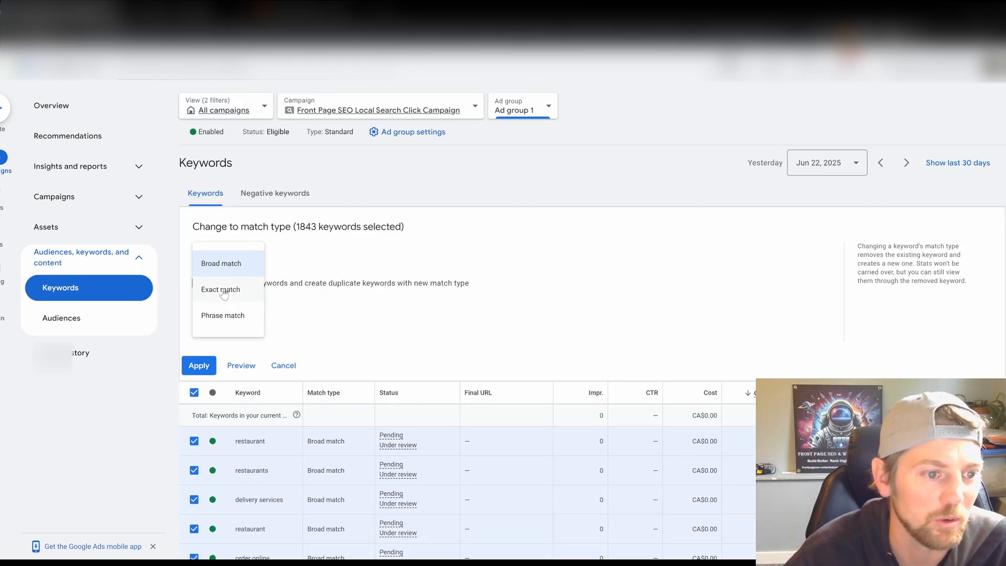
pyautogui.click(223, 291)
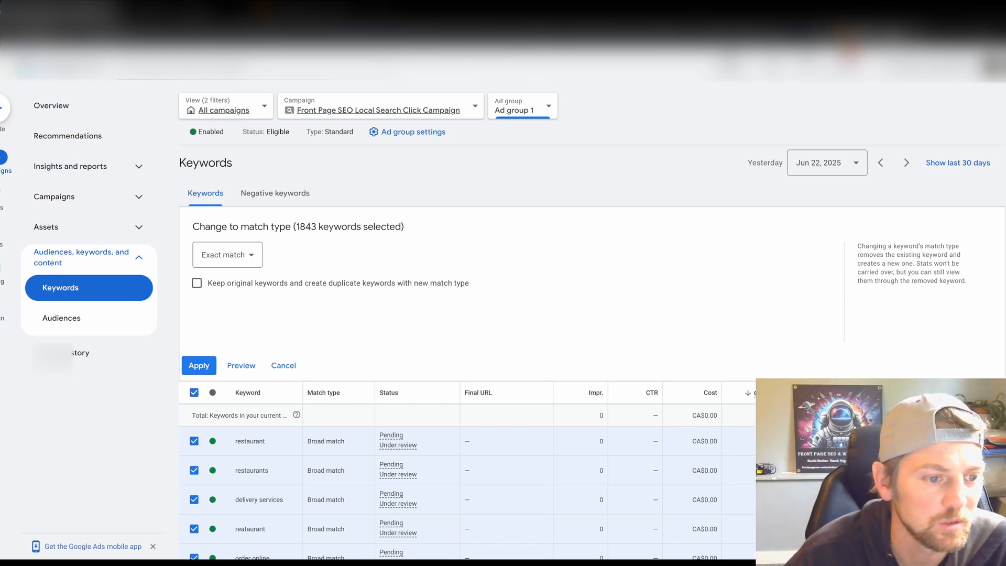
pyautogui.click(198, 365)
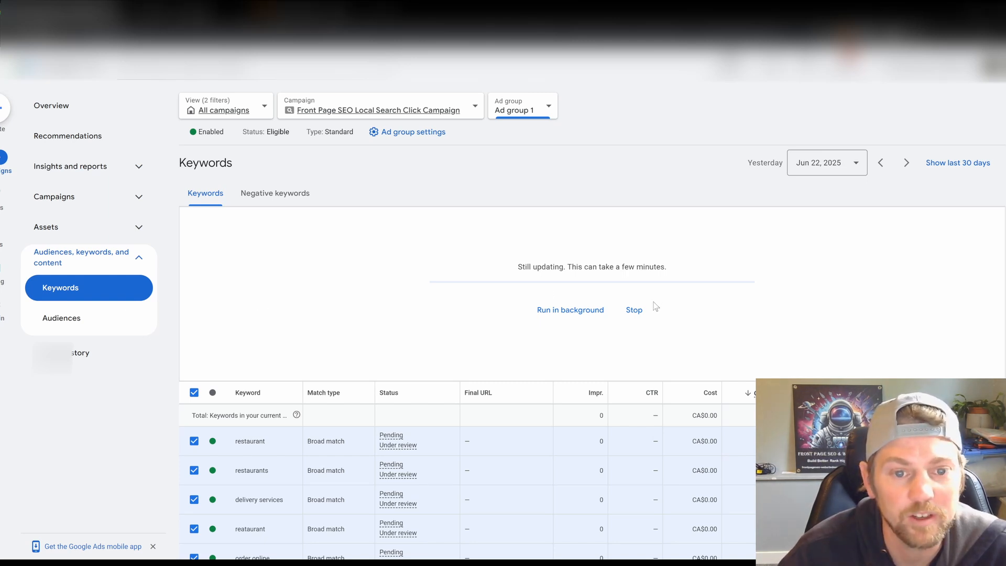
# Review the results of the match type update, close them and sort the keywords by match type.
pyautogui.scroll(-1, 398, 298)
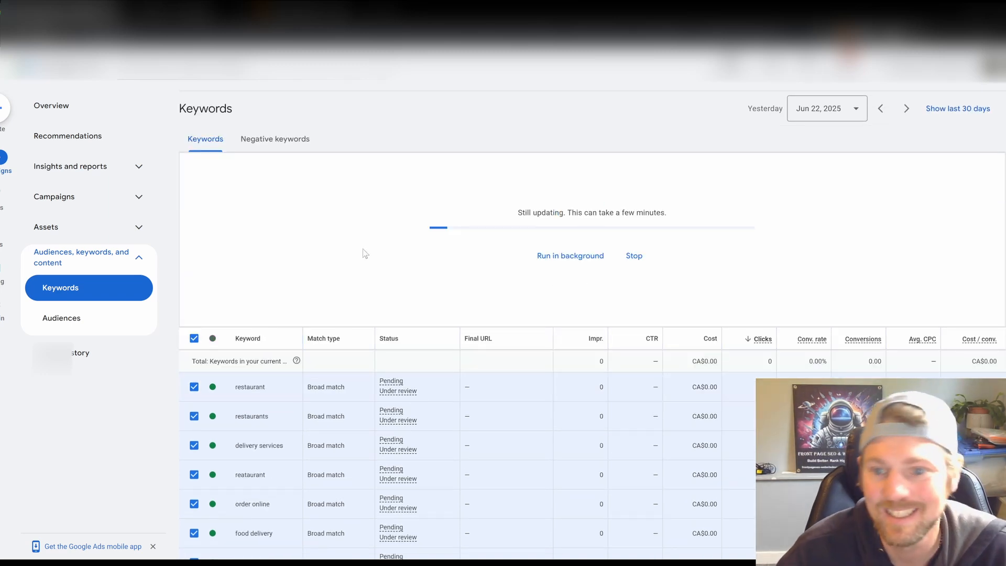
pyautogui.scroll(1, 377, 219)
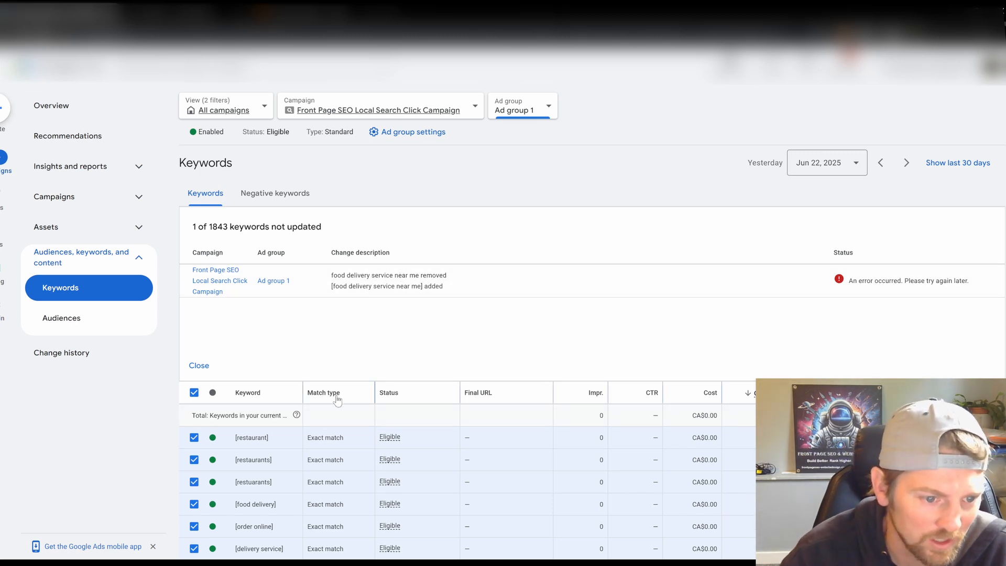
pyautogui.scroll(-1, 409, 278)
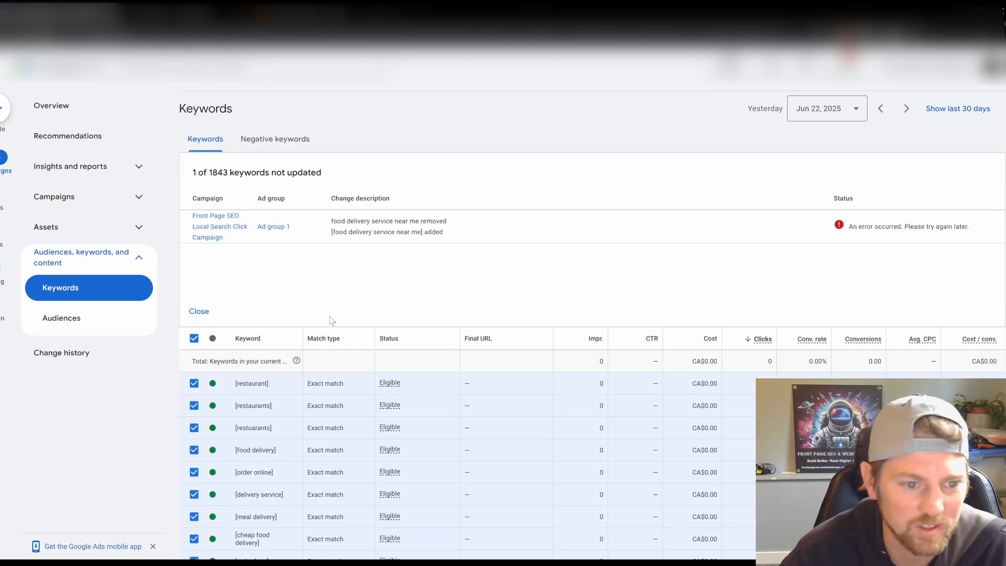
pyautogui.click(200, 311)
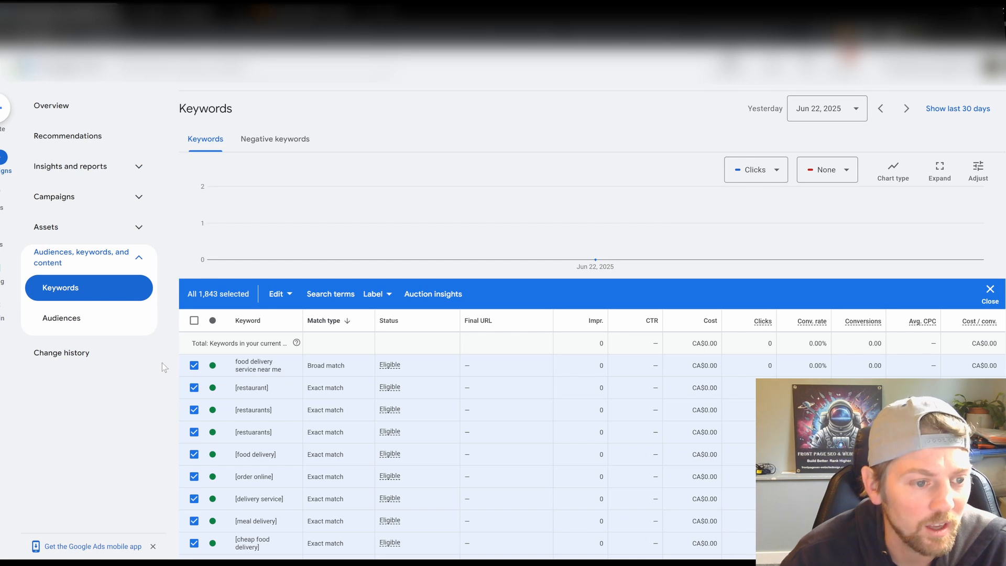
# Permanently remove the broad match keyword "food delivery service near me" from the ad group.
pyautogui.click(195, 366)
pyautogui.click(195, 367)
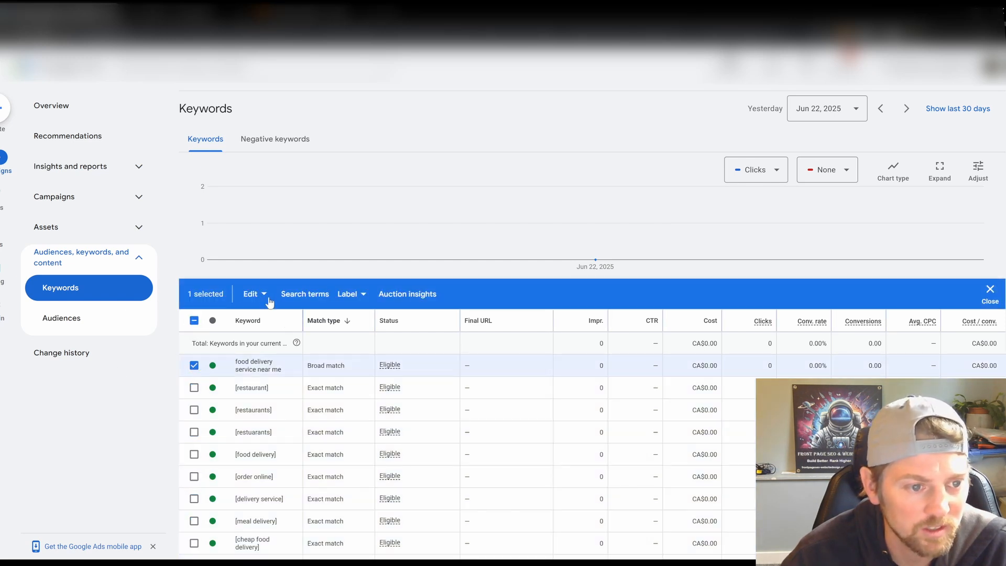
pyautogui.click(265, 298)
pyautogui.click(149, 266)
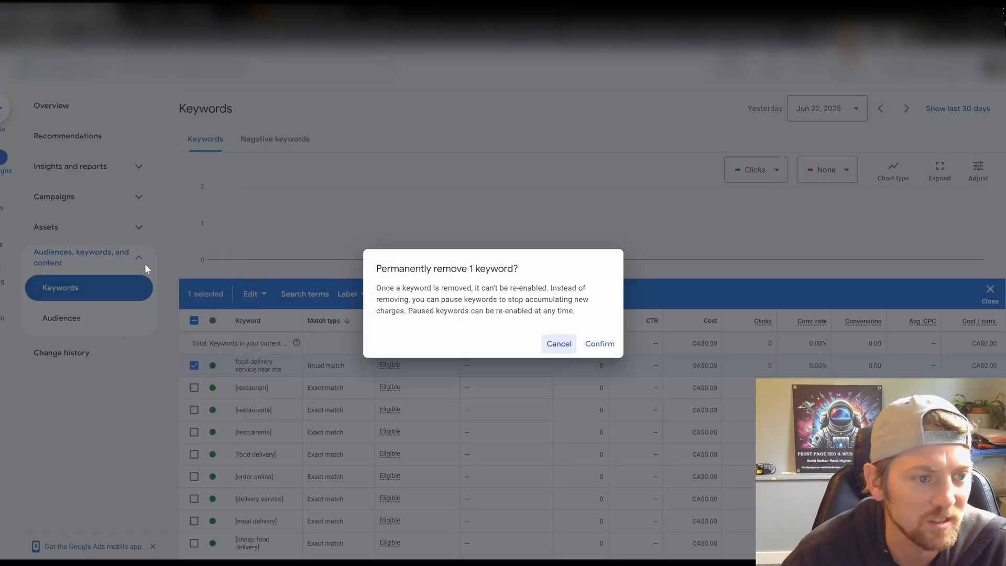
pyautogui.click(600, 345)
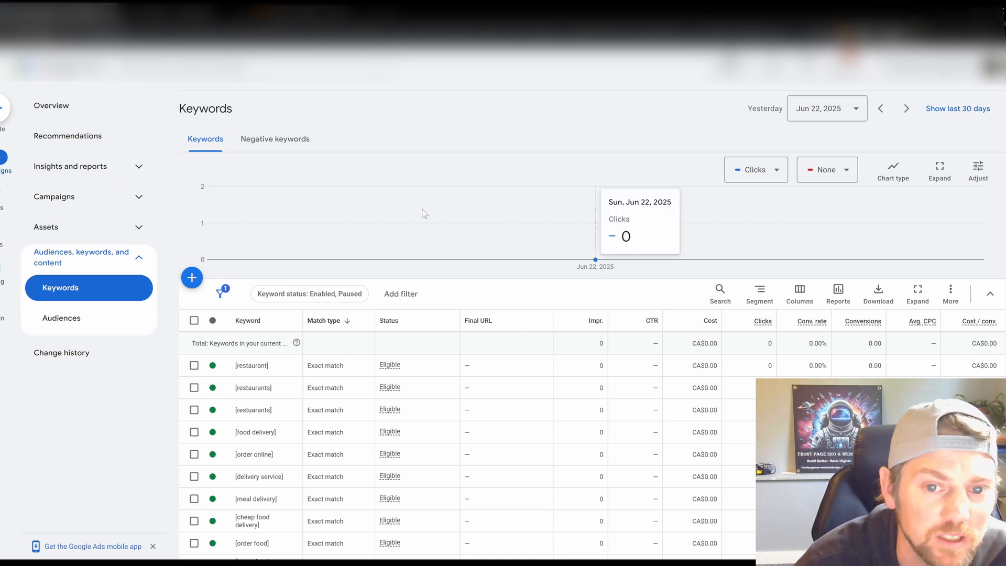
# Check the match types in the keyword list and return to the overview of the whole campaign.
pyautogui.scroll(1, 425, 214)
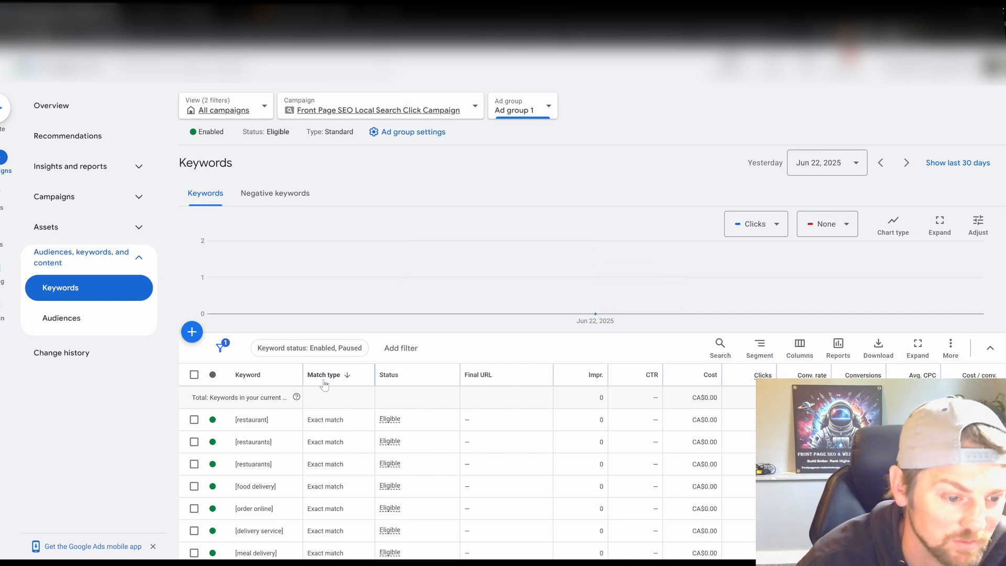
pyautogui.scroll(-2, 328, 387)
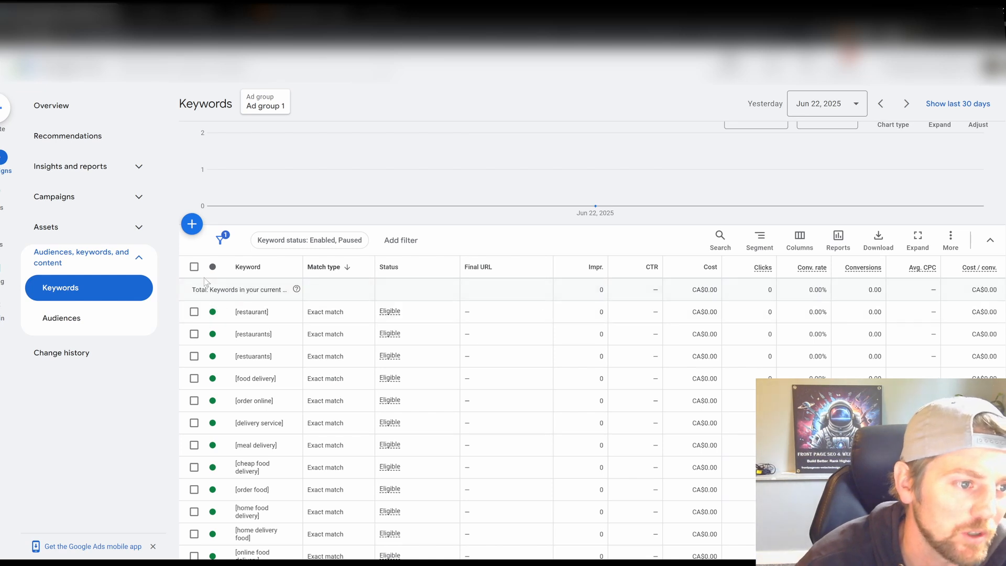
pyautogui.scroll(2, 206, 282)
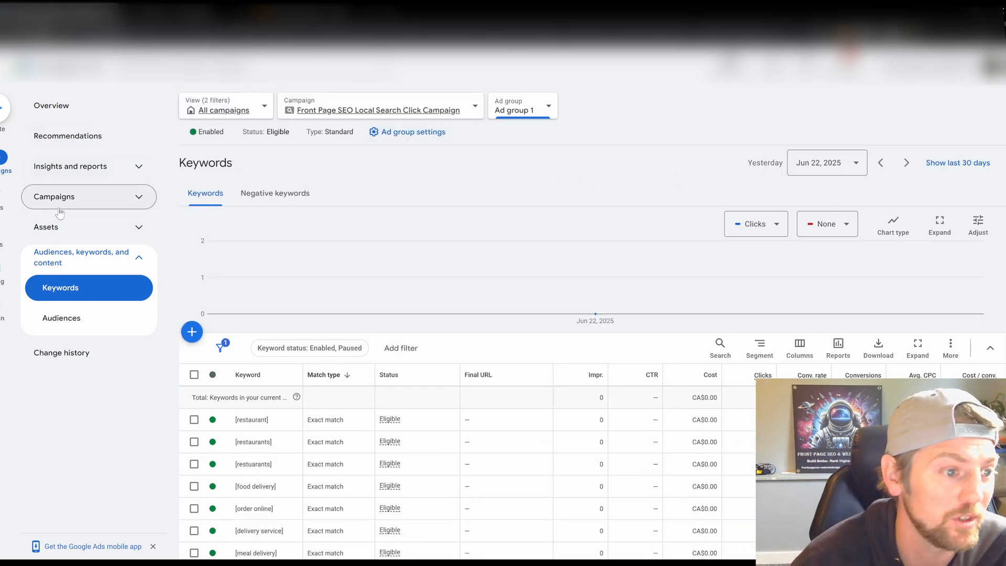
pyautogui.click(51, 106)
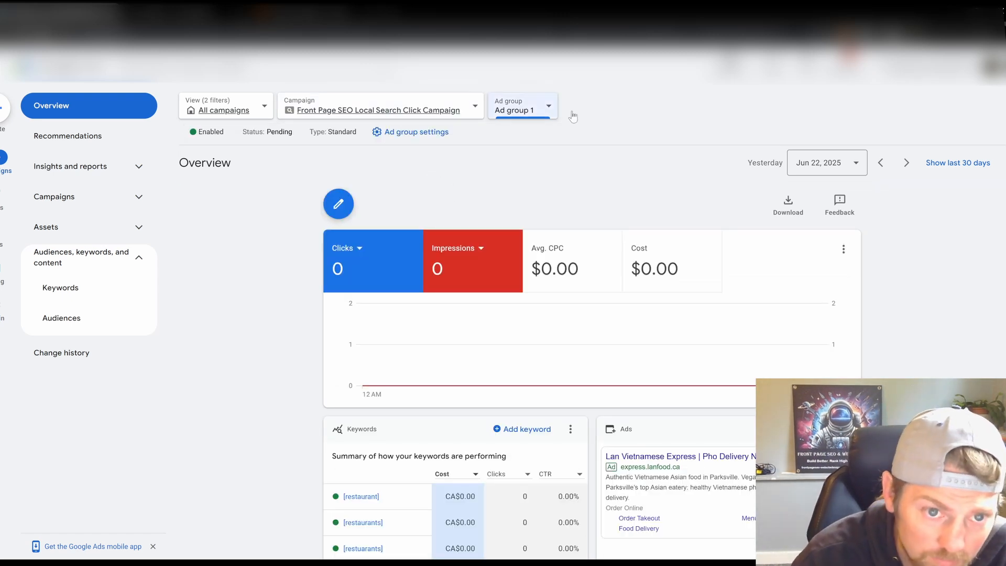
pyautogui.click(470, 114)
pyautogui.click(330, 219)
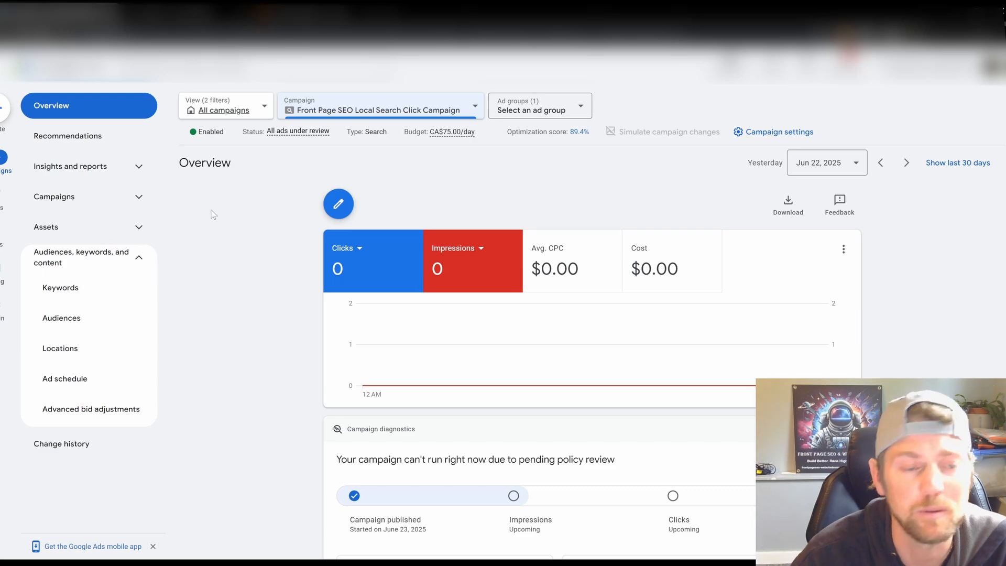
# Review the campaign overview's diagnostics, ad preview, keywords, targeted locations and optimization score.
pyautogui.scroll(-10, 247, 242)
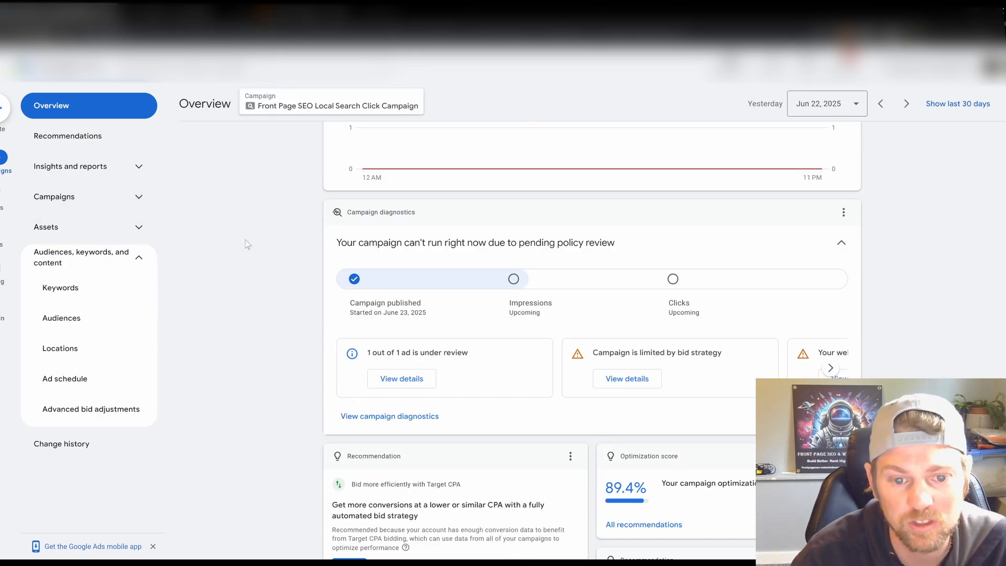
pyautogui.scroll(-7, 523, 445)
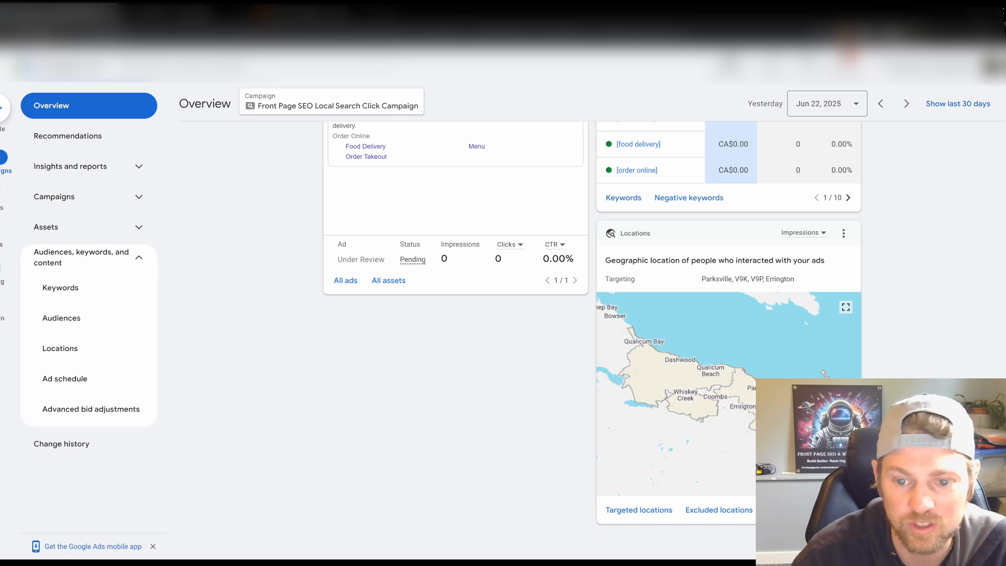
pyautogui.scroll(2, 432, 372)
pyautogui.scroll(2, 431, 372)
pyautogui.moveTo(350, 367)
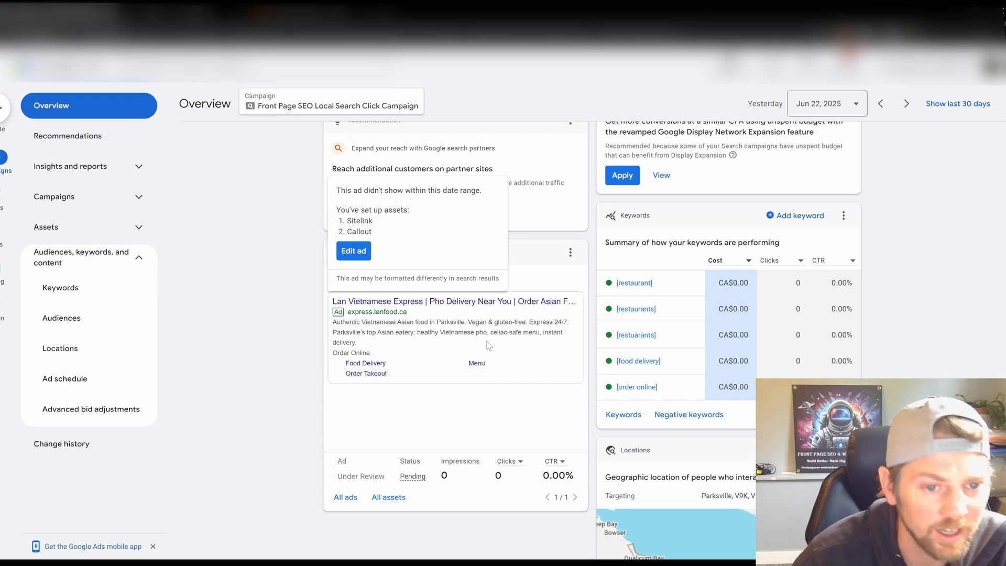
pyautogui.scroll(10, 361, 377)
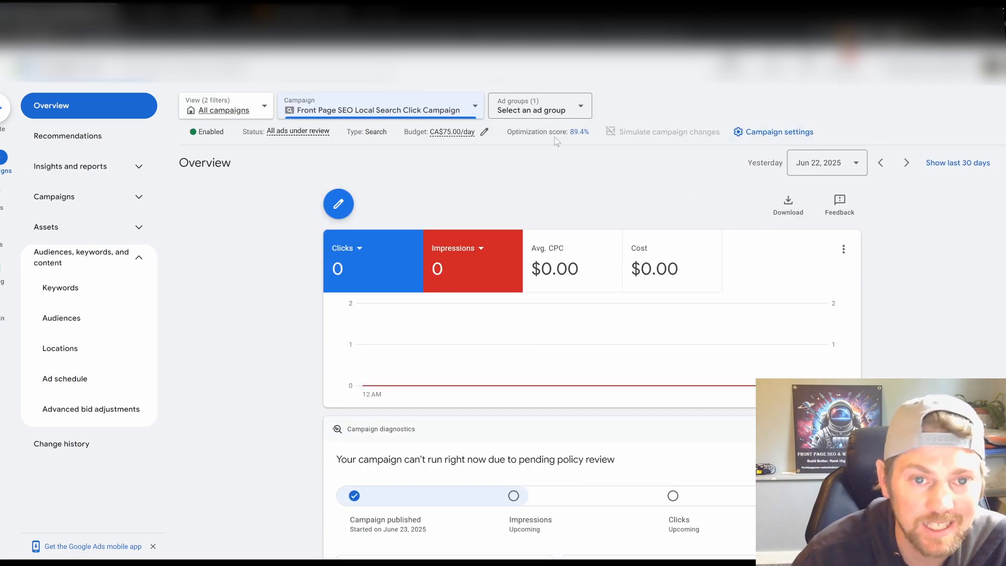
pyautogui.moveTo(571, 131); pyautogui.dragTo(584, 129)
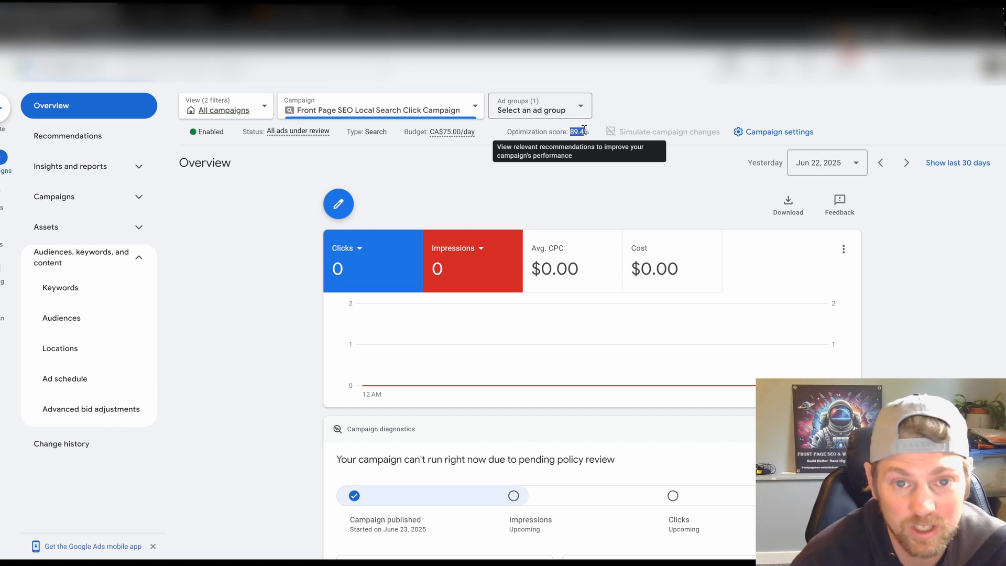
pyautogui.click(916, 387)
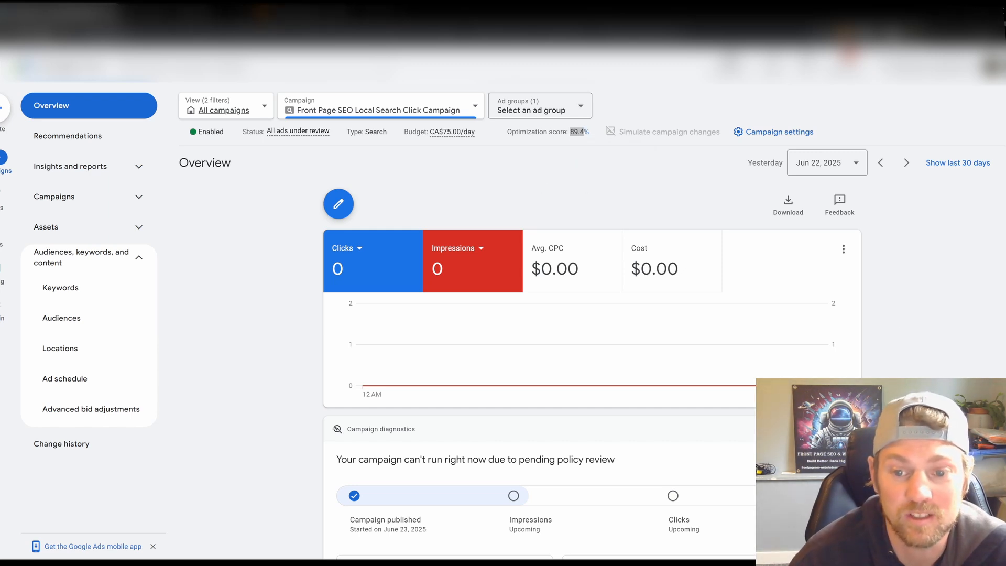
pyautogui.click(494, 163)
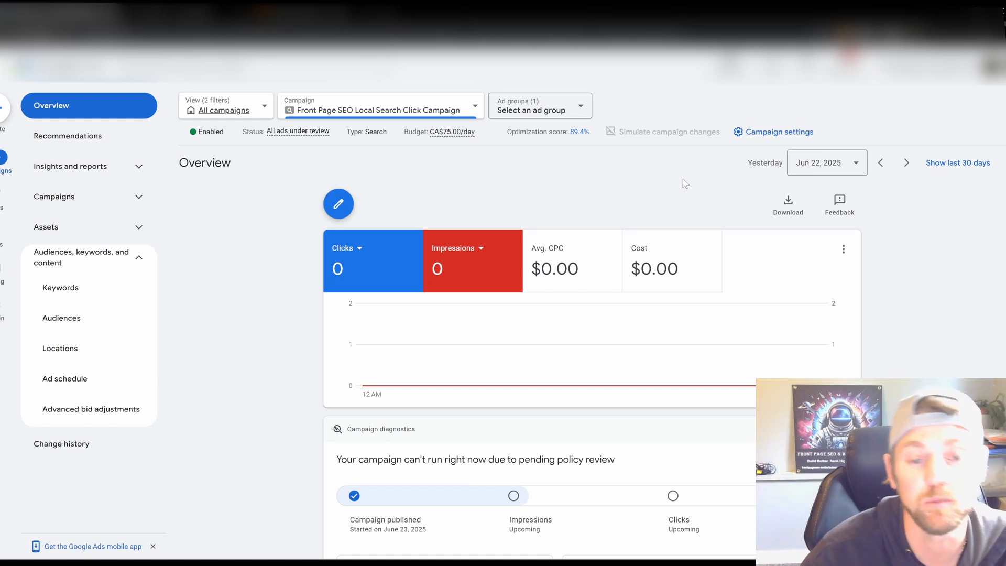
# Open the campaign settings and expand the targeted locations with their location options.
pyautogui.click(760, 142)
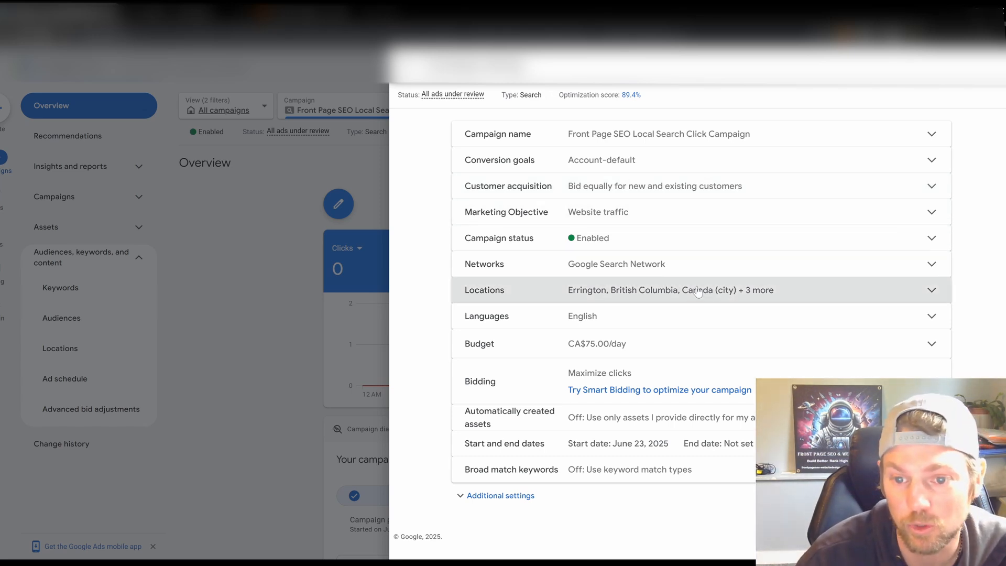
pyautogui.click(661, 290)
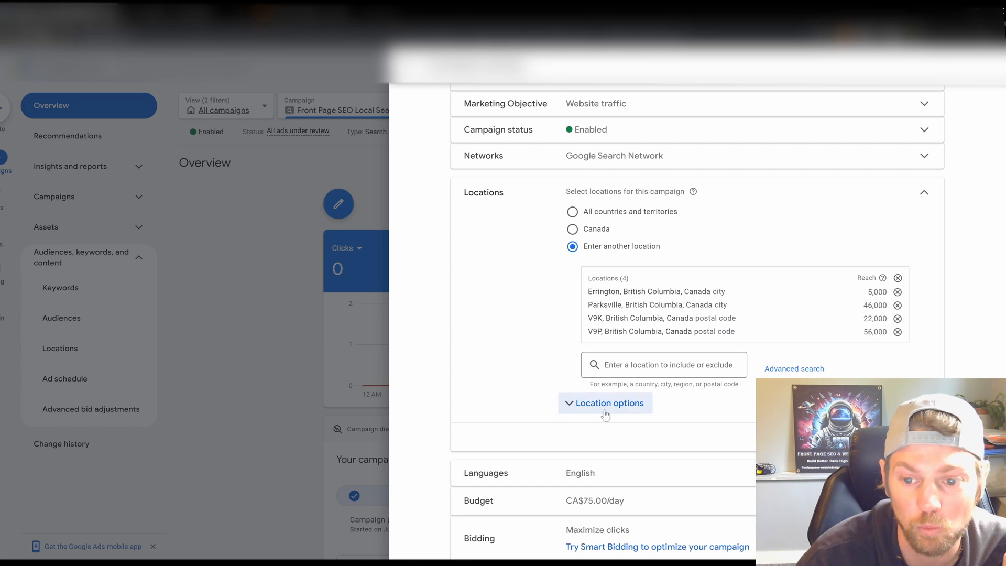
pyautogui.click(608, 408)
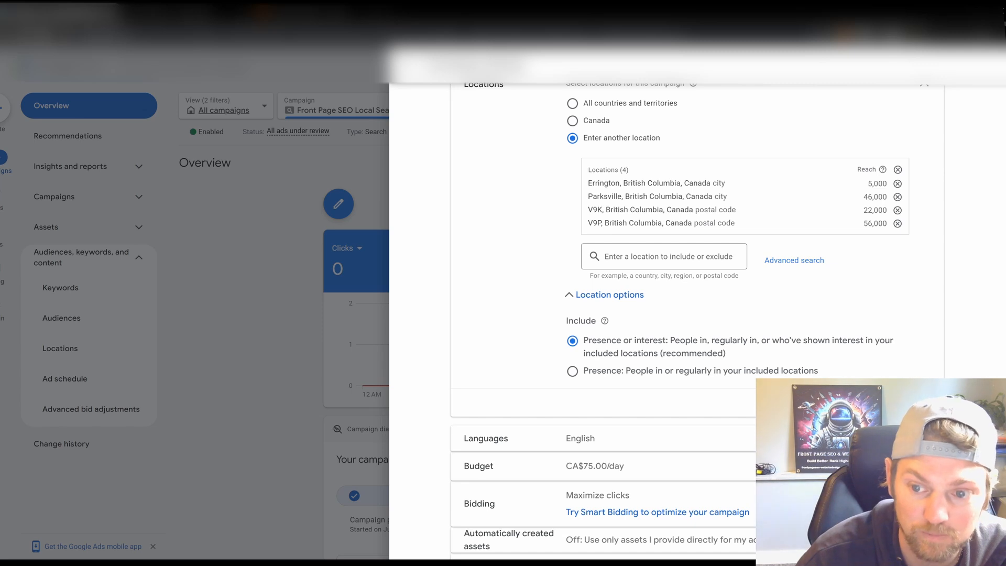
# Compare the Presence and Presence or interest location options, select Presence or interest and save the location settings.
pyautogui.click(574, 373)
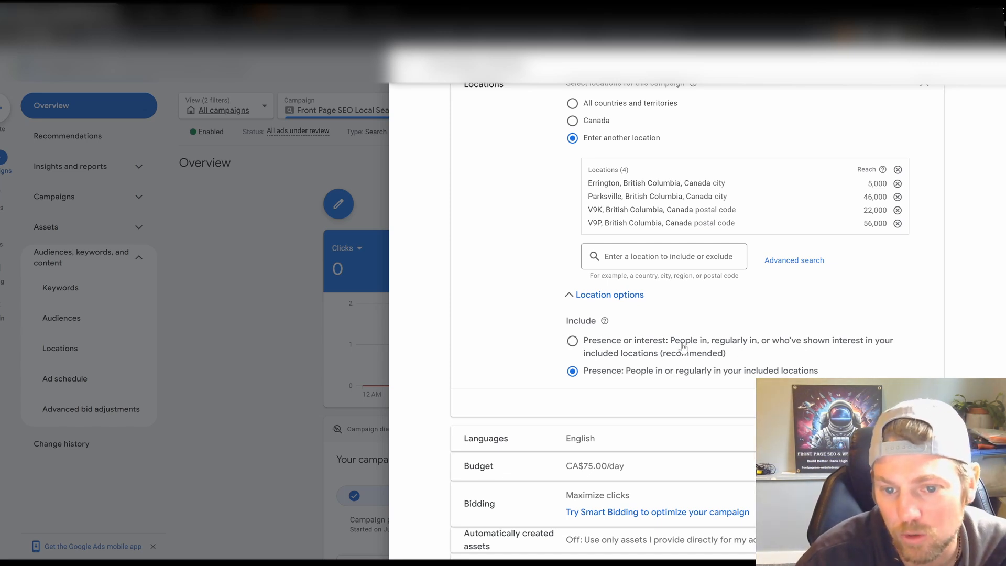
pyautogui.moveTo(670, 341); pyautogui.dragTo(744, 355)
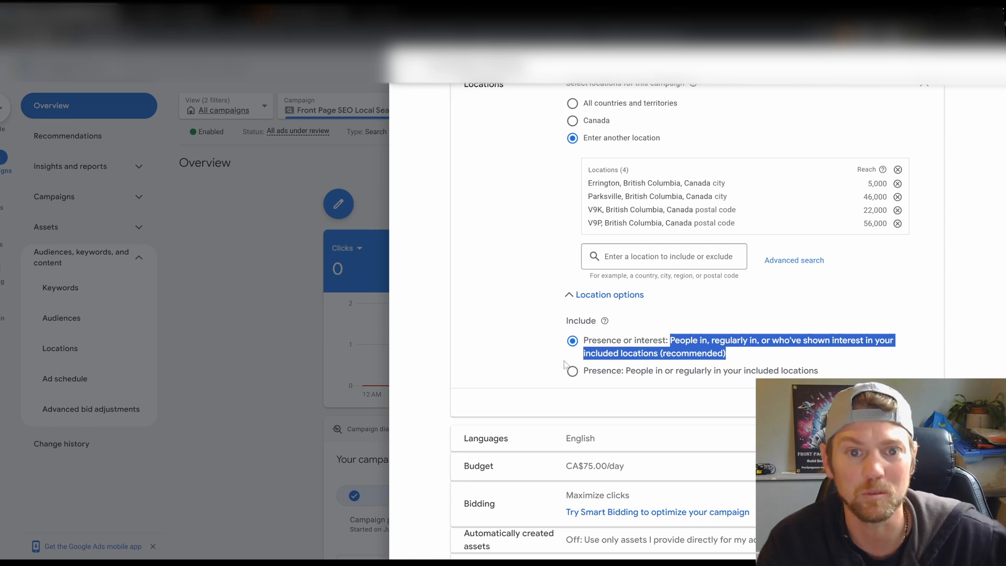
pyautogui.click(532, 320)
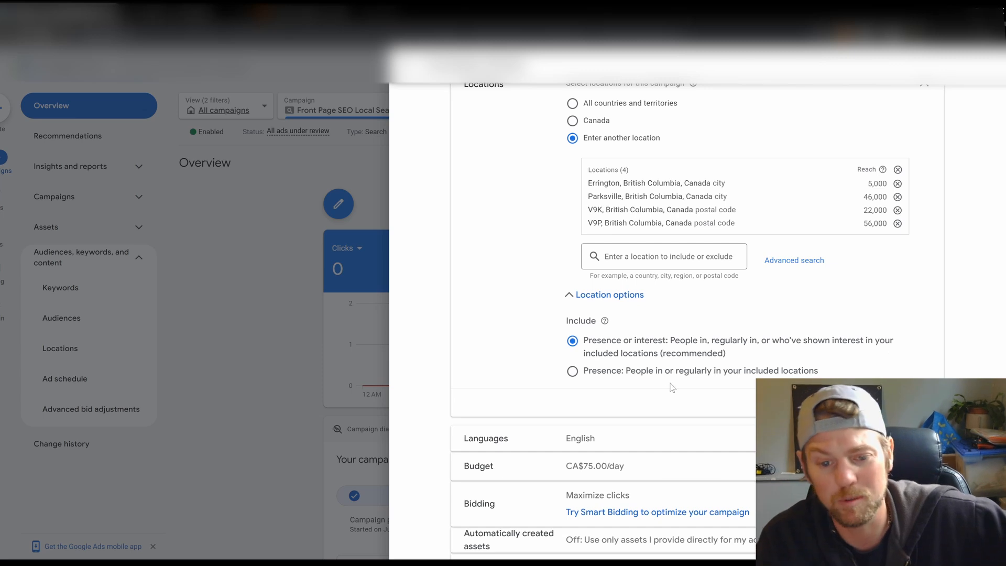
pyautogui.scroll(-2, 674, 386)
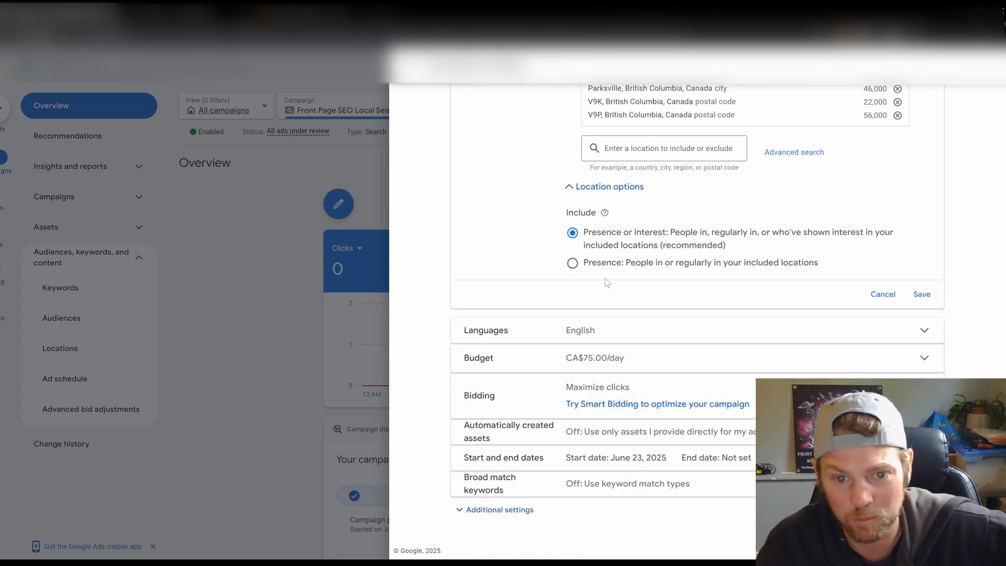
pyautogui.click(572, 263)
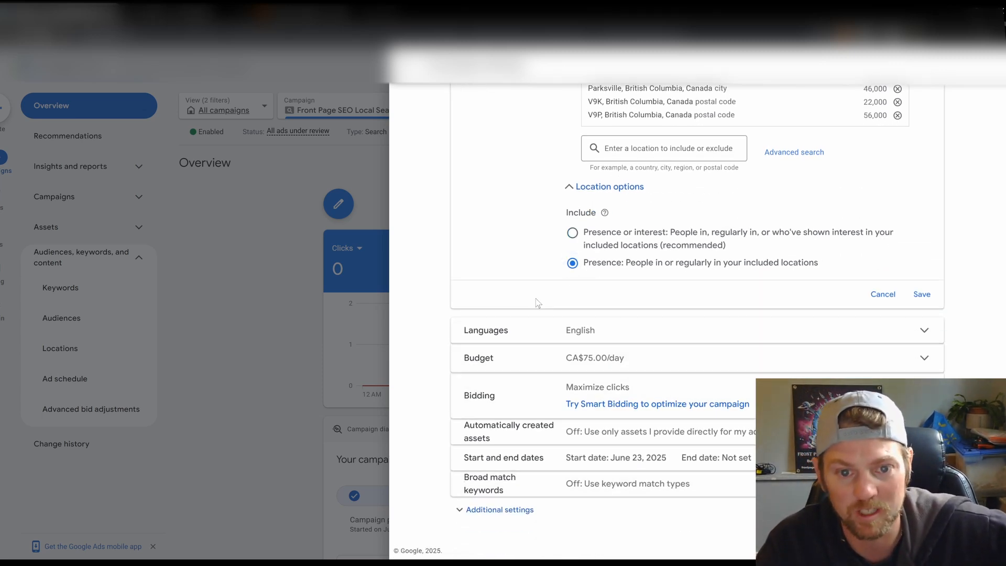
pyautogui.click(573, 234)
pyautogui.click(922, 295)
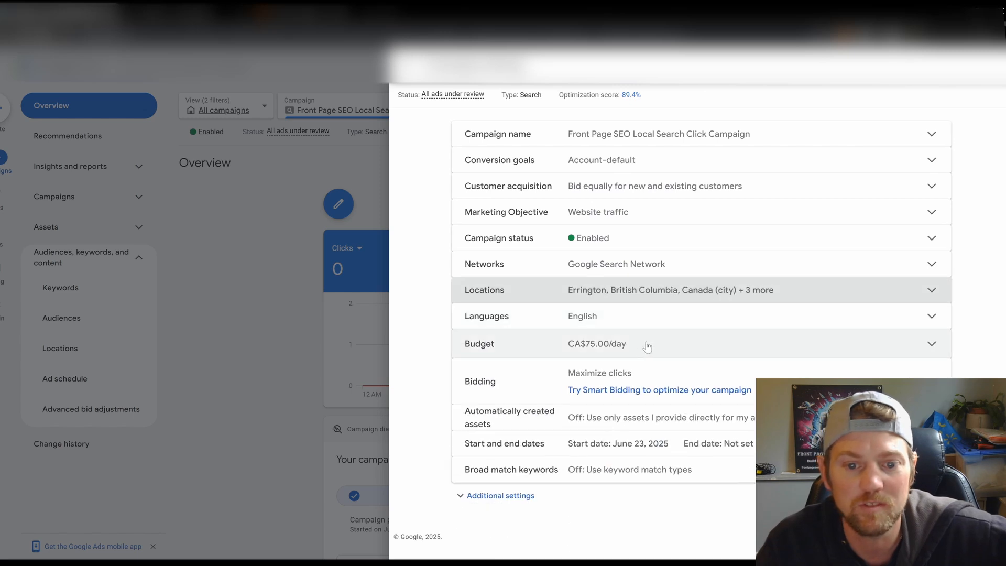
# Review the maximum CPC bid limit of the Maximize clicks strategy and save the bidding settings.
pyautogui.click(643, 349)
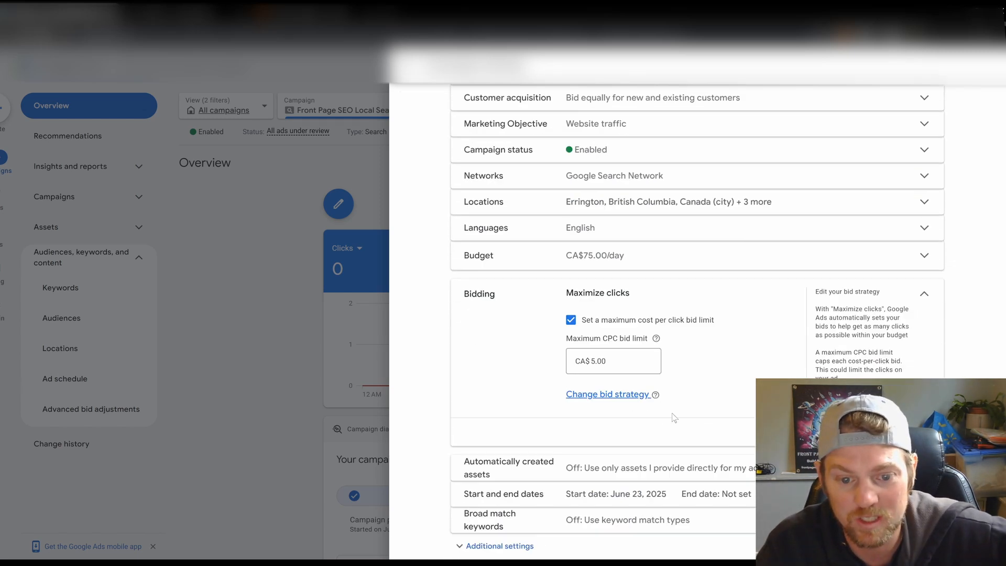
pyautogui.moveTo(620, 341); pyautogui.dragTo(581, 340)
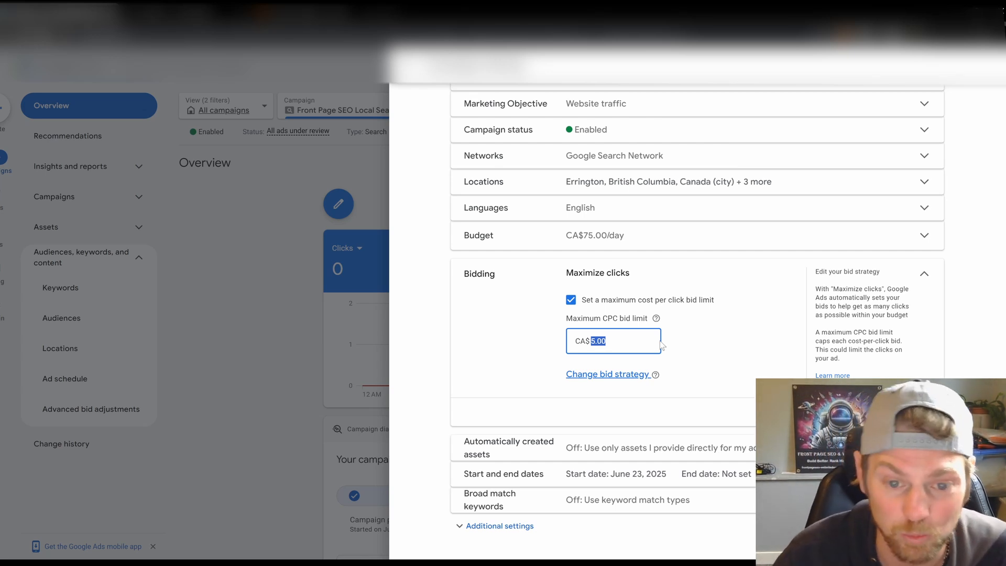
pyautogui.click(603, 341)
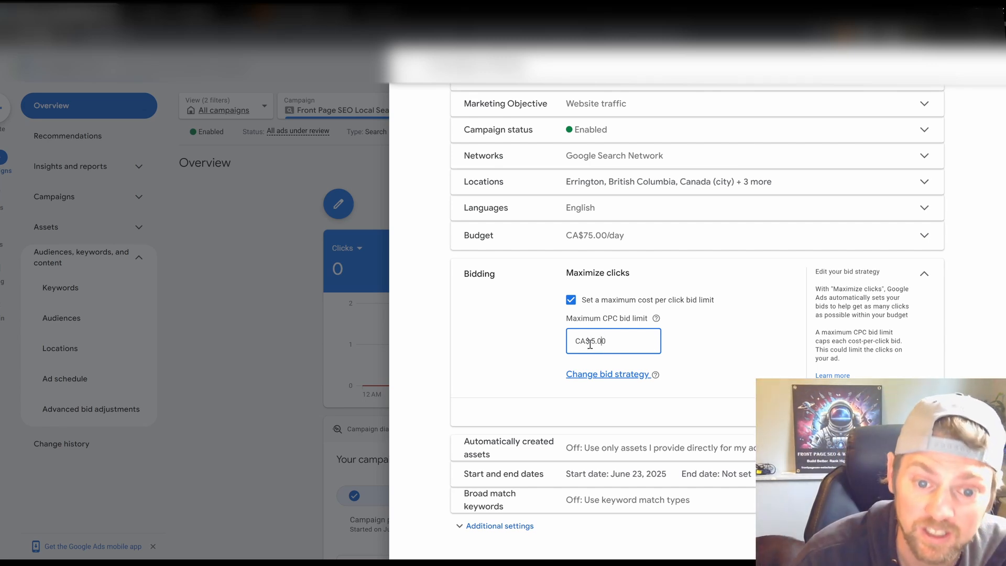
pyautogui.moveTo(590, 343); pyautogui.dragTo(608, 341)
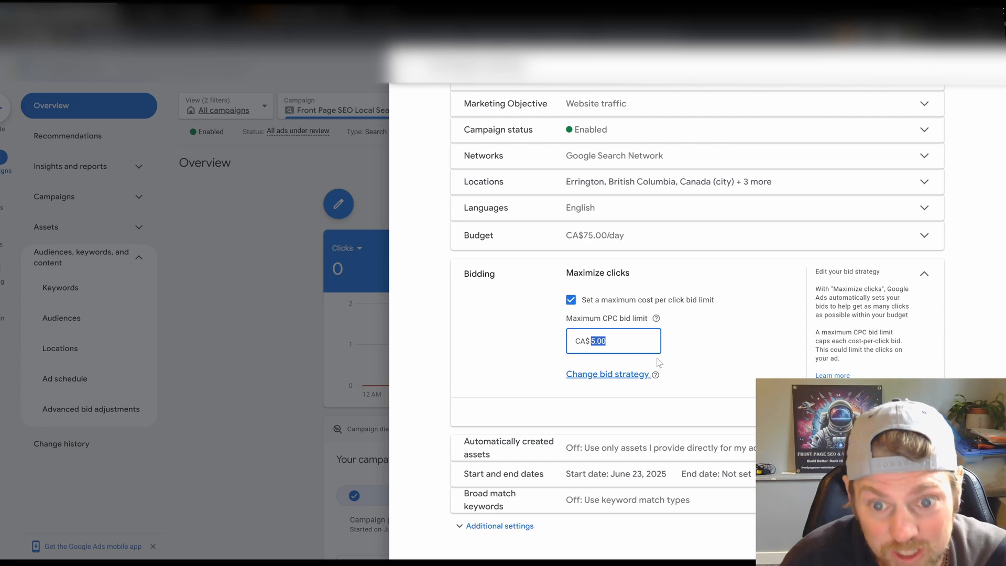
pyautogui.click(624, 341)
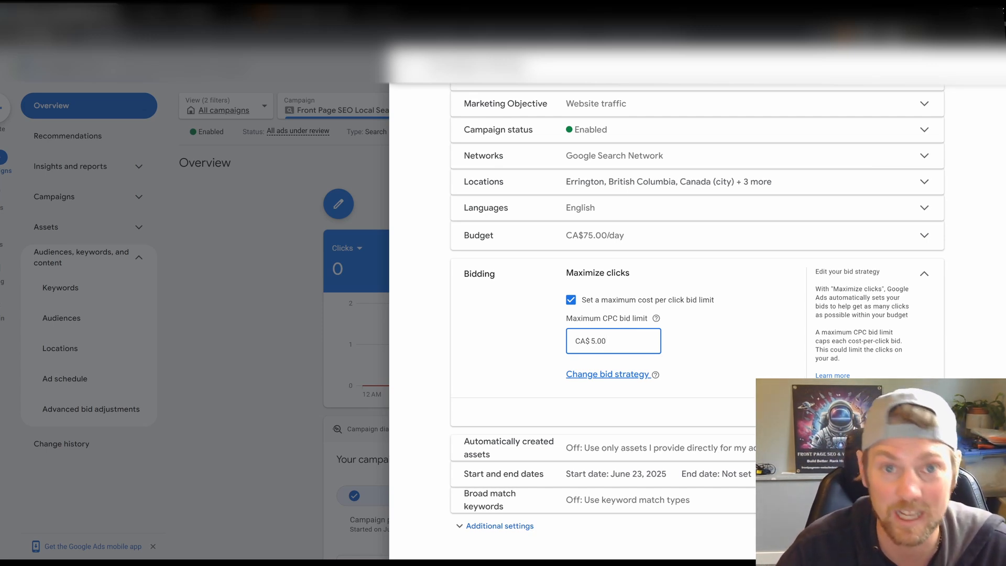
pyautogui.click(924, 412)
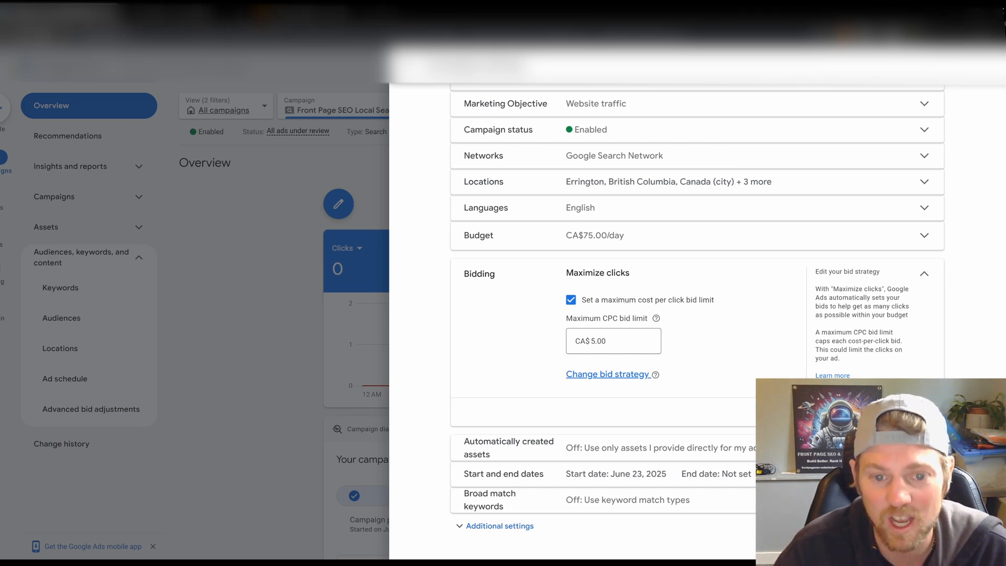
pyautogui.click(925, 412)
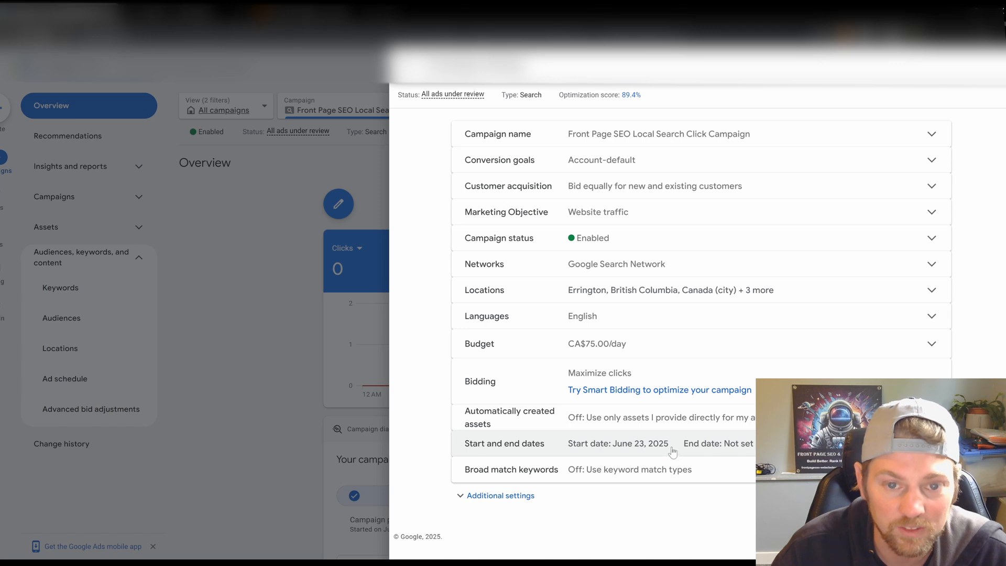
# Check the Search and Display Network options without changing them and close the campaign settings.
pyautogui.click(663, 269)
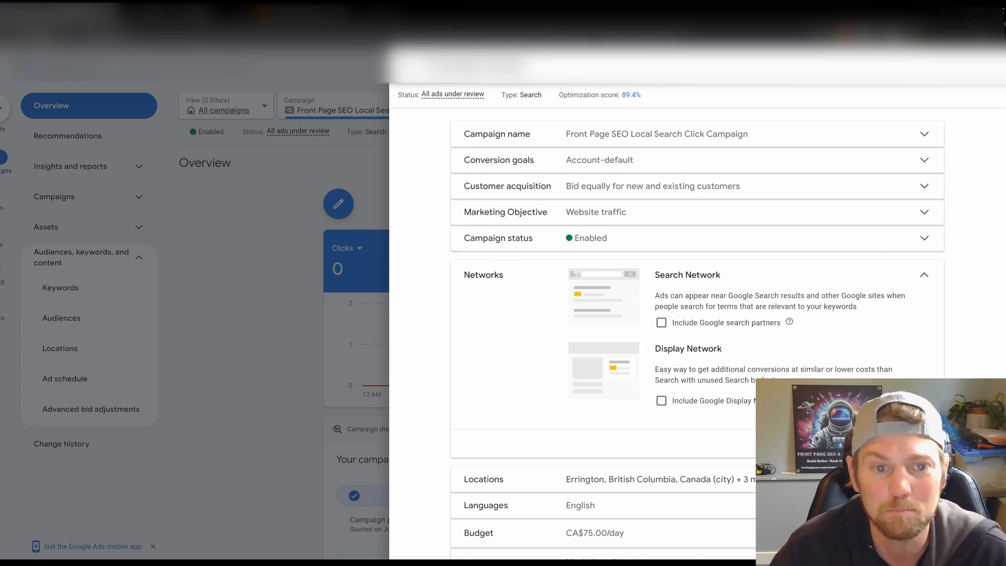
pyautogui.click(886, 444)
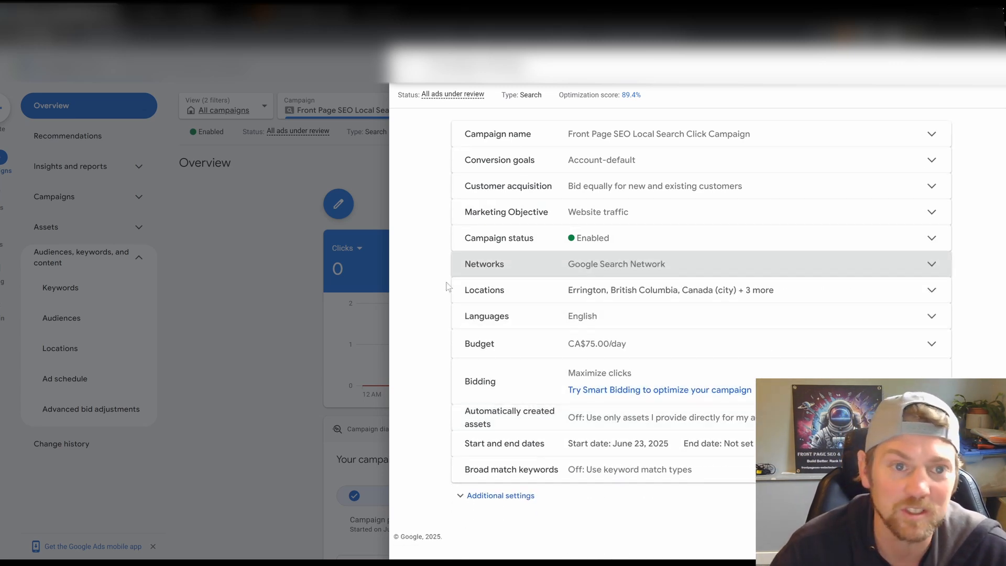
pyautogui.click(411, 67)
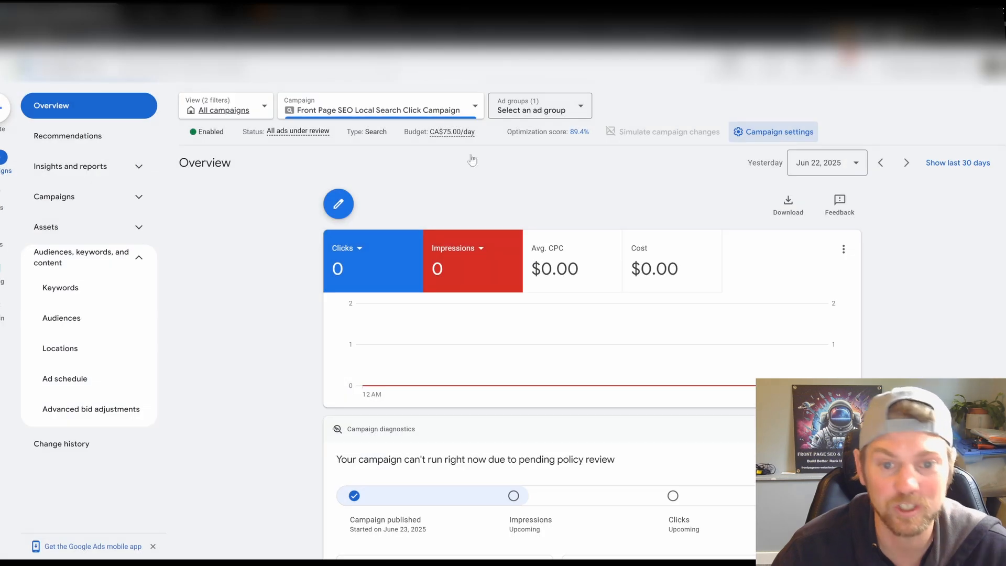